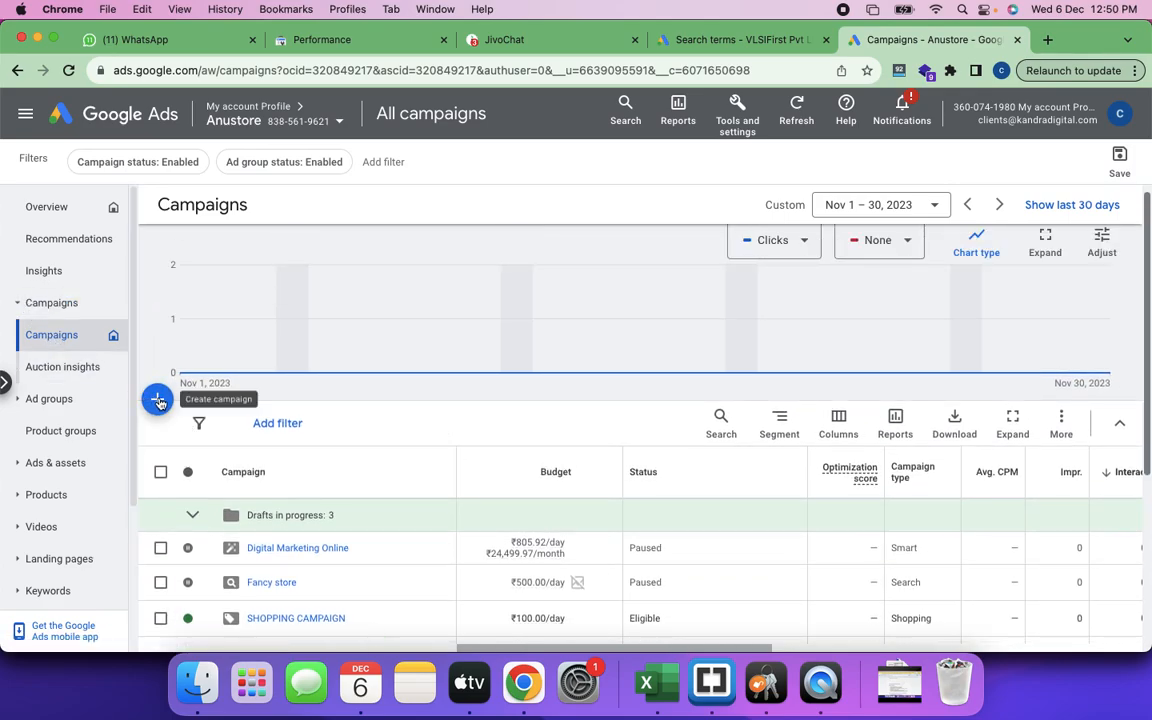
# Start a new campaign with the Website traffic objective and continue with the Page views conversion goal.
pyautogui.click(155, 399)
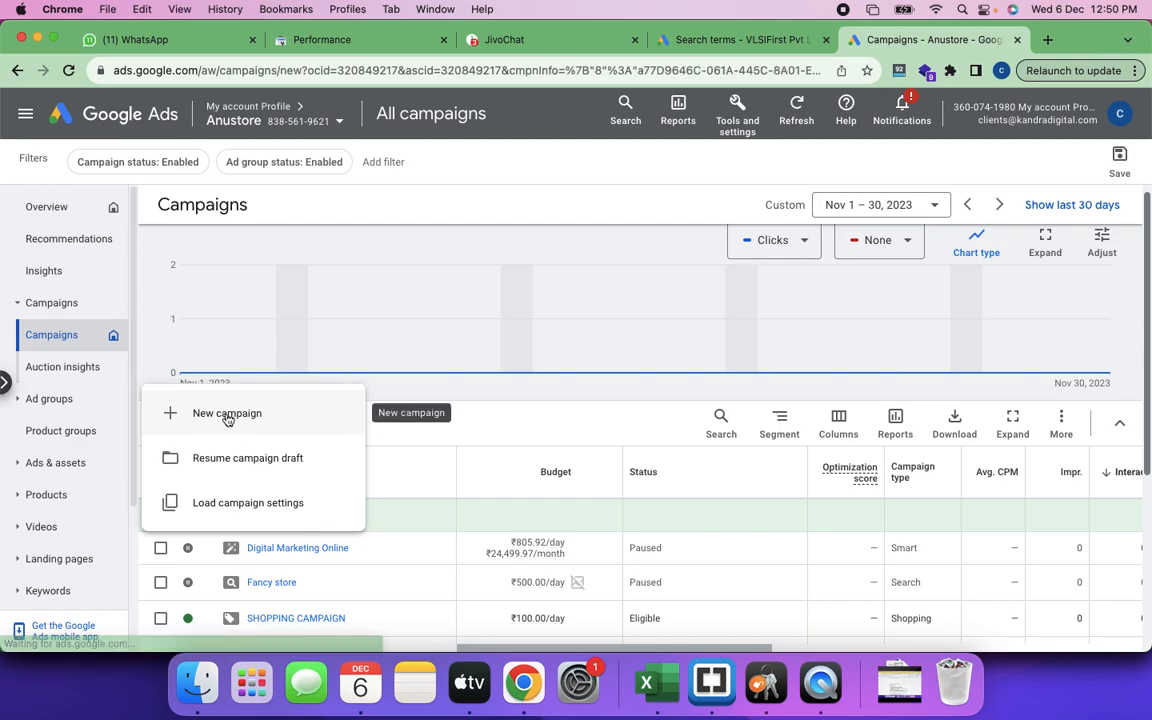
pyautogui.click(227, 416)
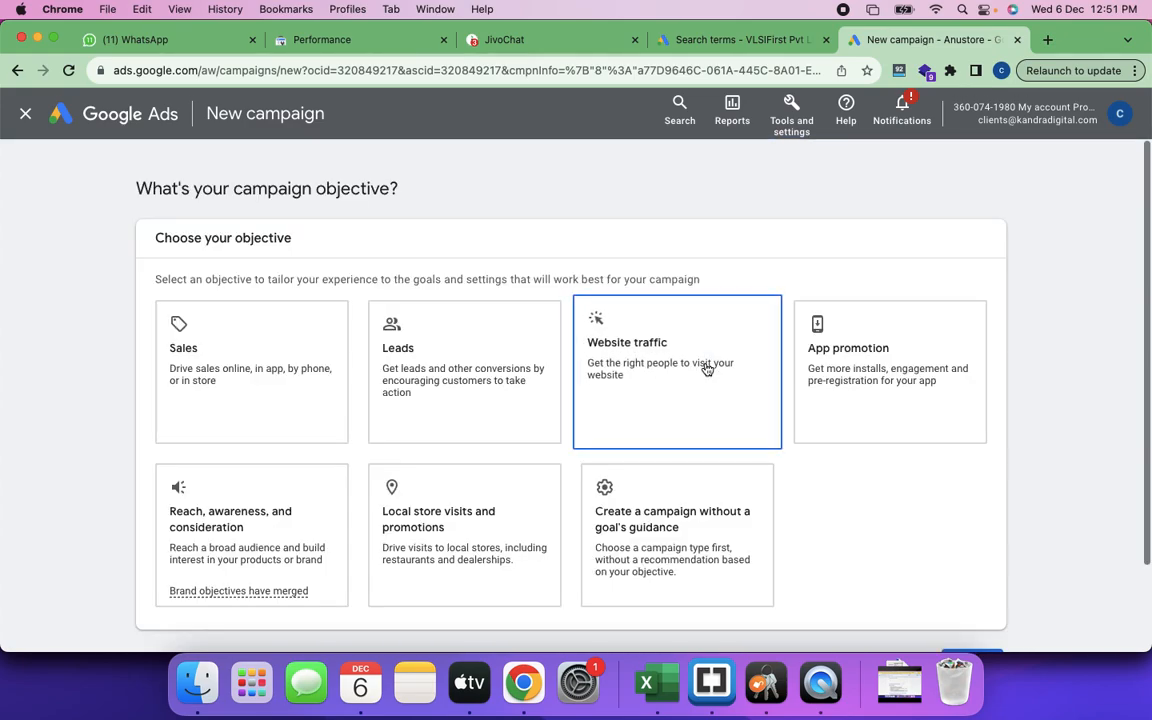
pyautogui.click(656, 397)
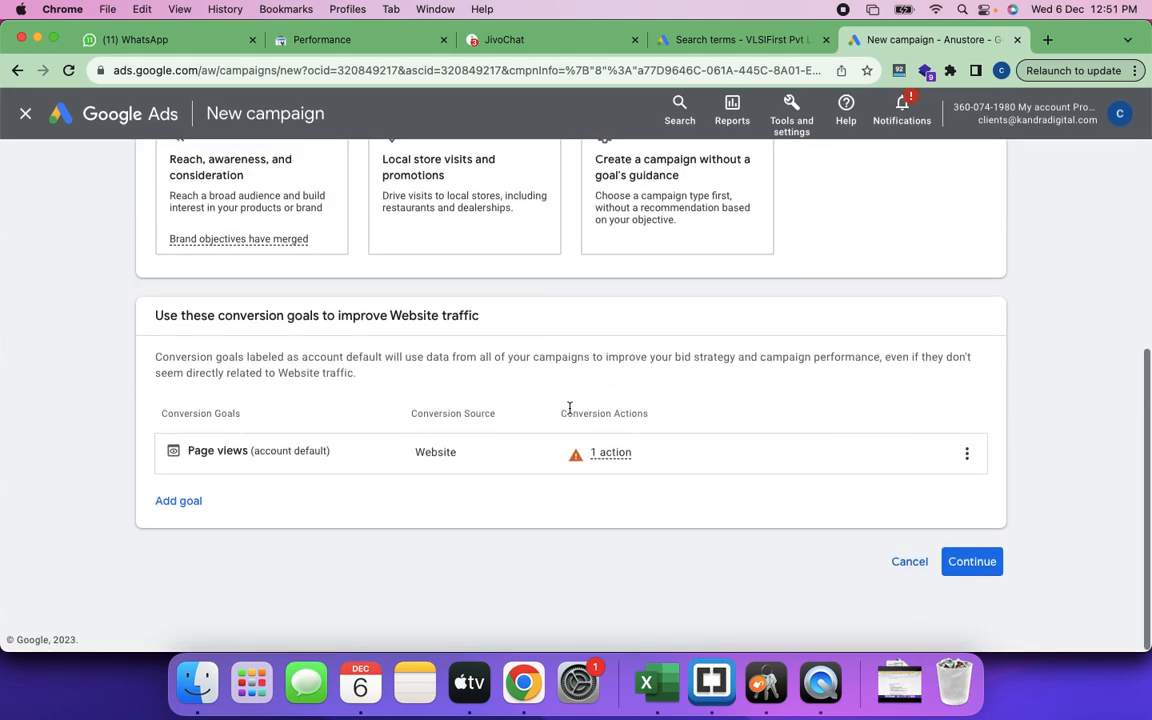
pyautogui.scroll(3, 570, 408)
pyautogui.scroll(2, 570, 410)
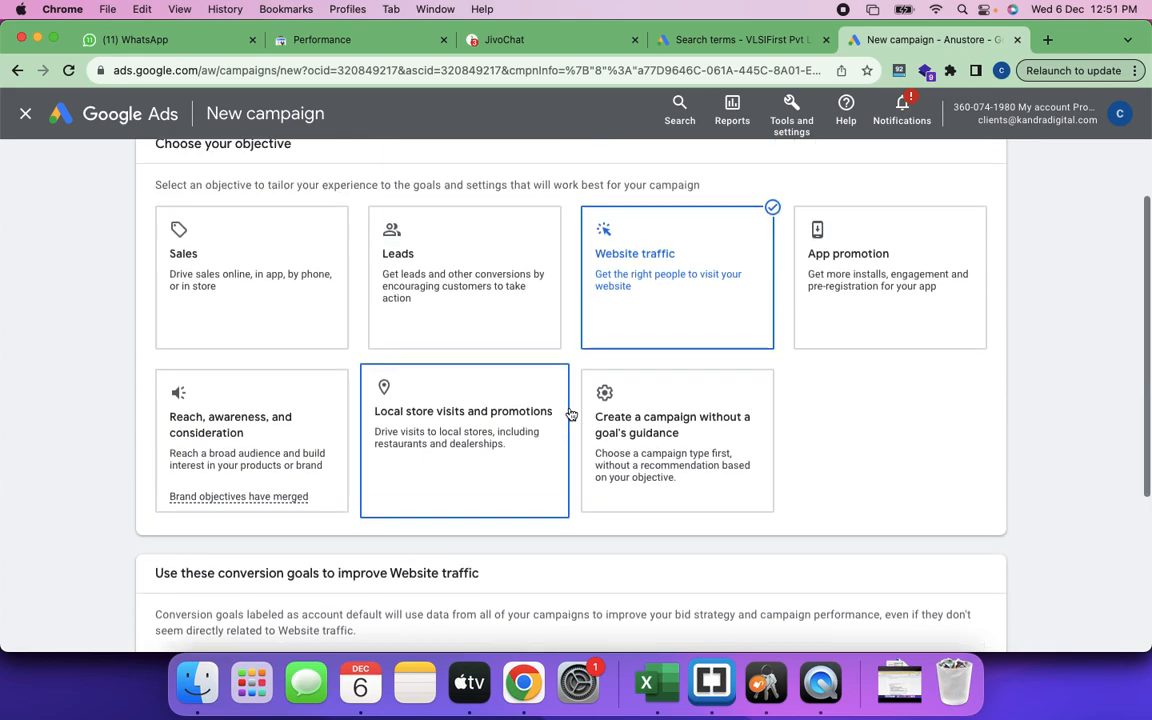
pyautogui.scroll(-5, 569, 406)
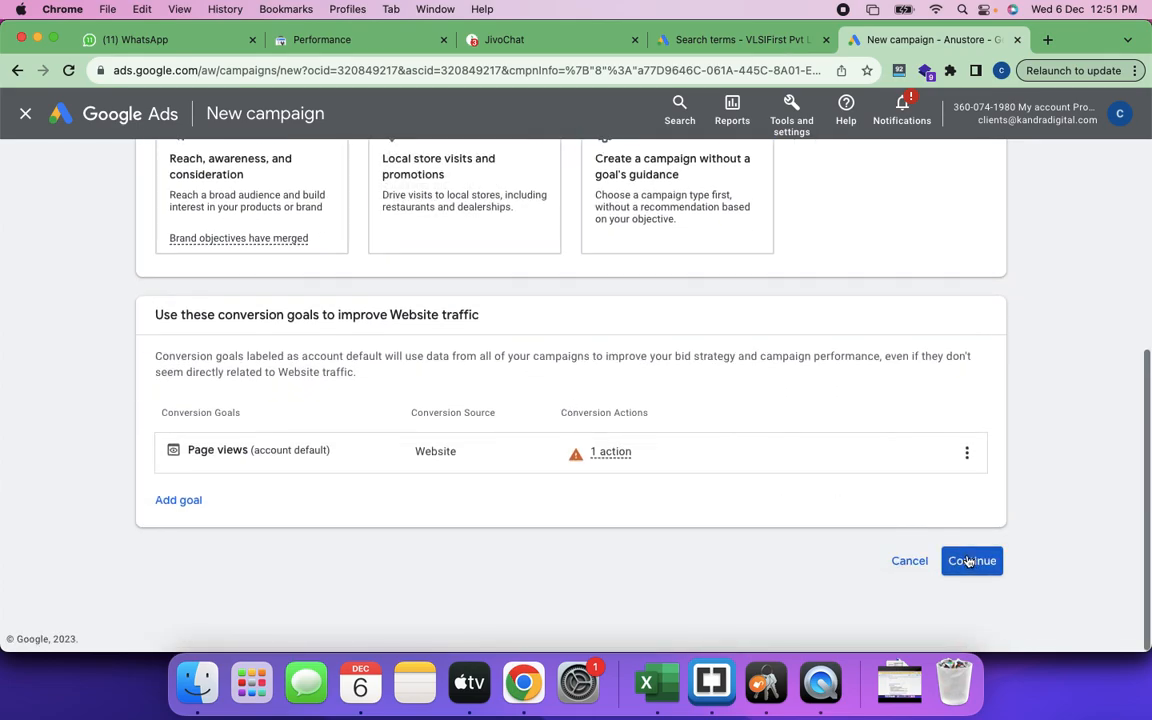
pyautogui.click(968, 562)
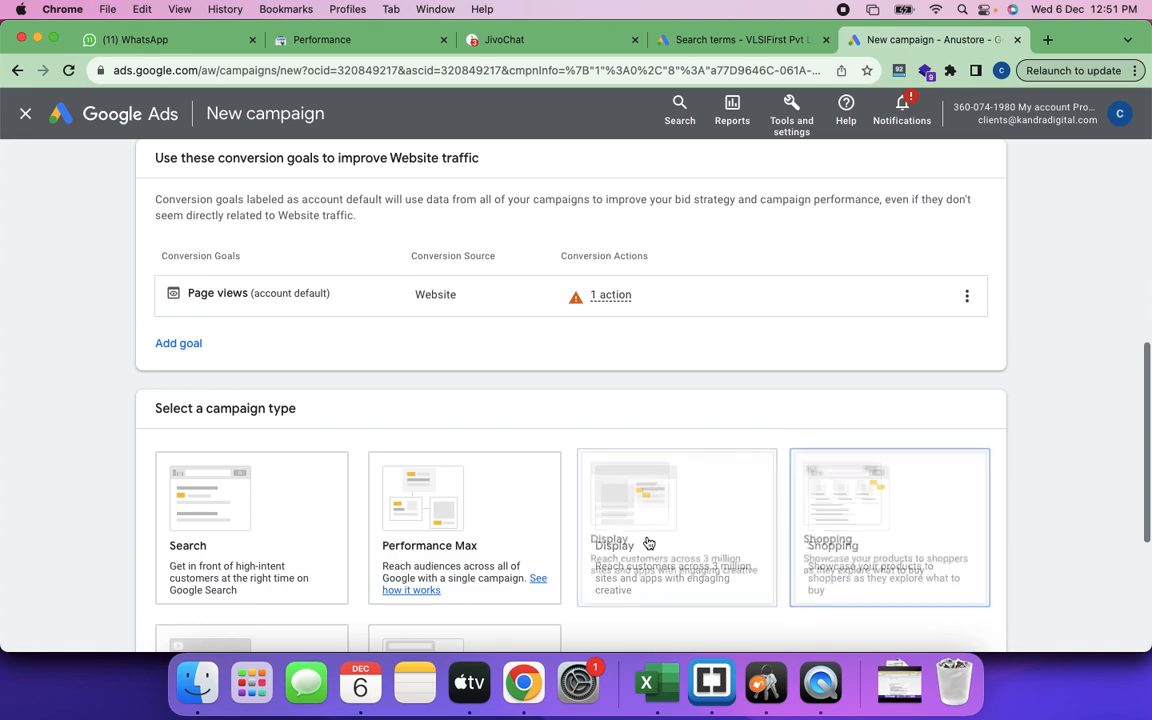
# Choose Video as the campaign type and continue to the campaign settings.
pyautogui.scroll(-2, 648, 540)
pyautogui.scroll(-2, 647, 542)
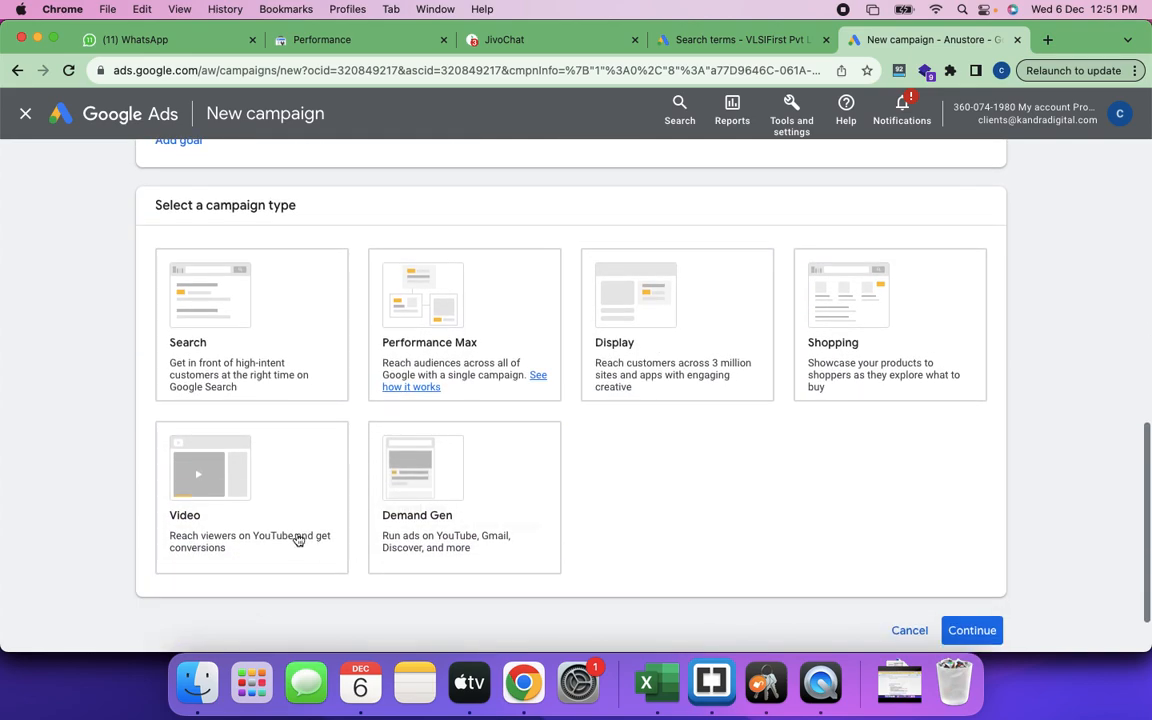
pyautogui.click(277, 500)
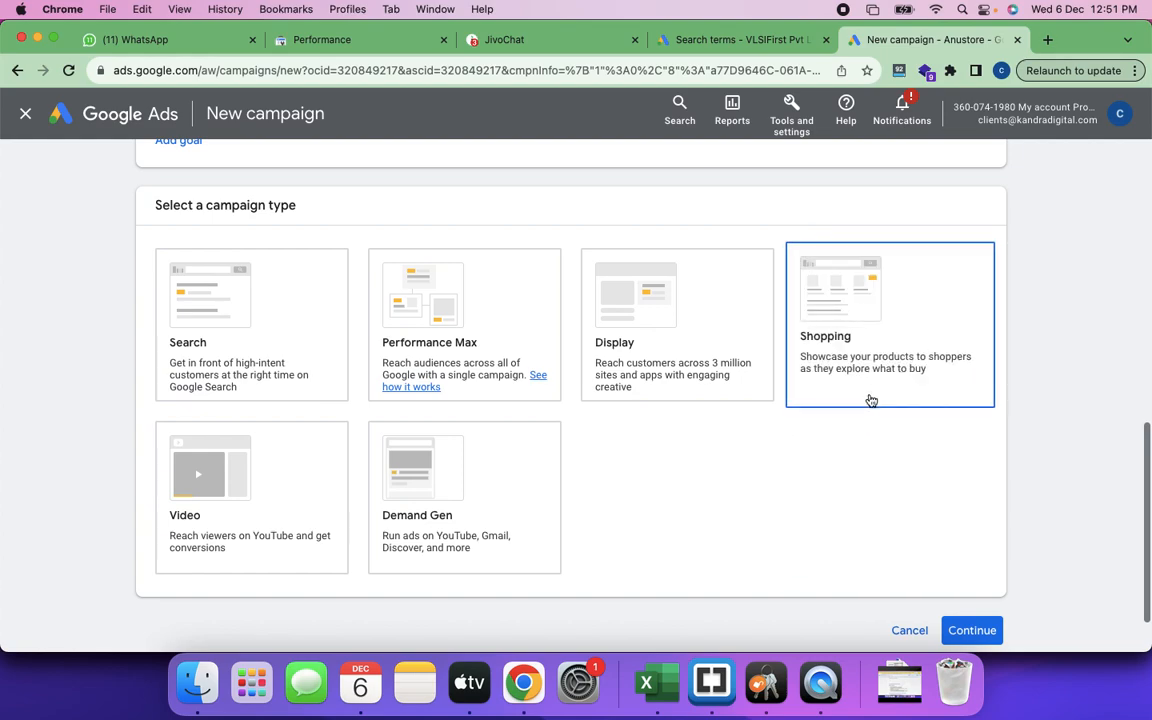
pyautogui.click(848, 355)
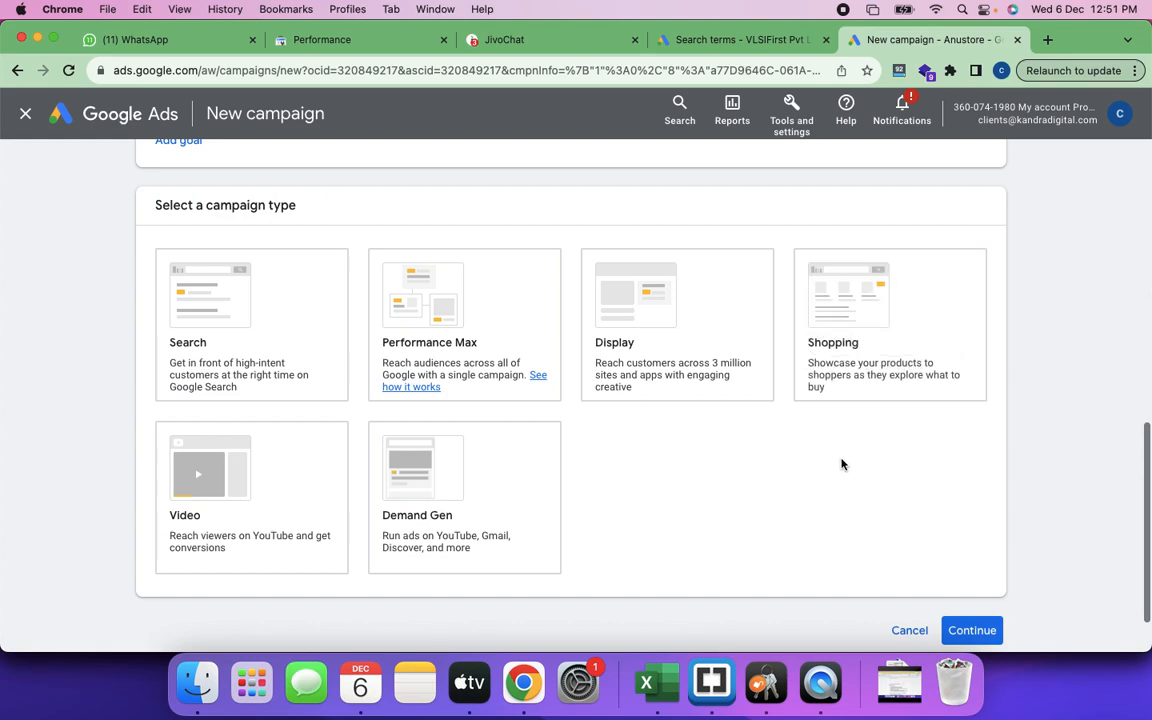
pyautogui.click(268, 528)
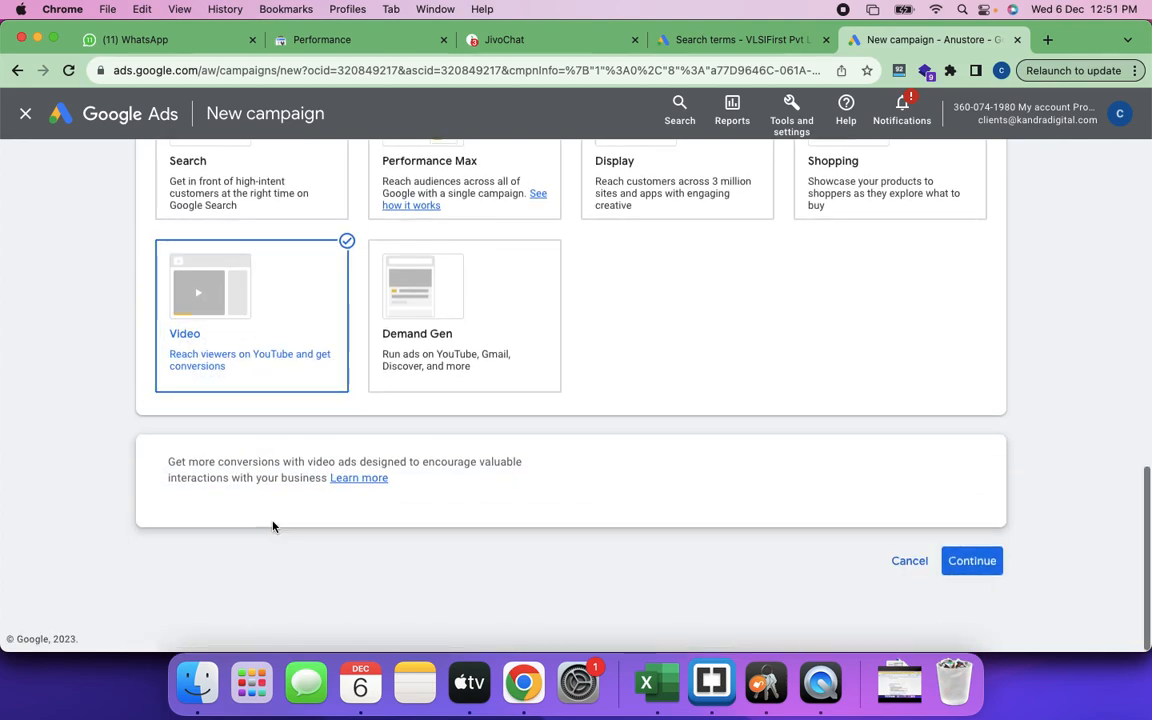
pyautogui.click(958, 561)
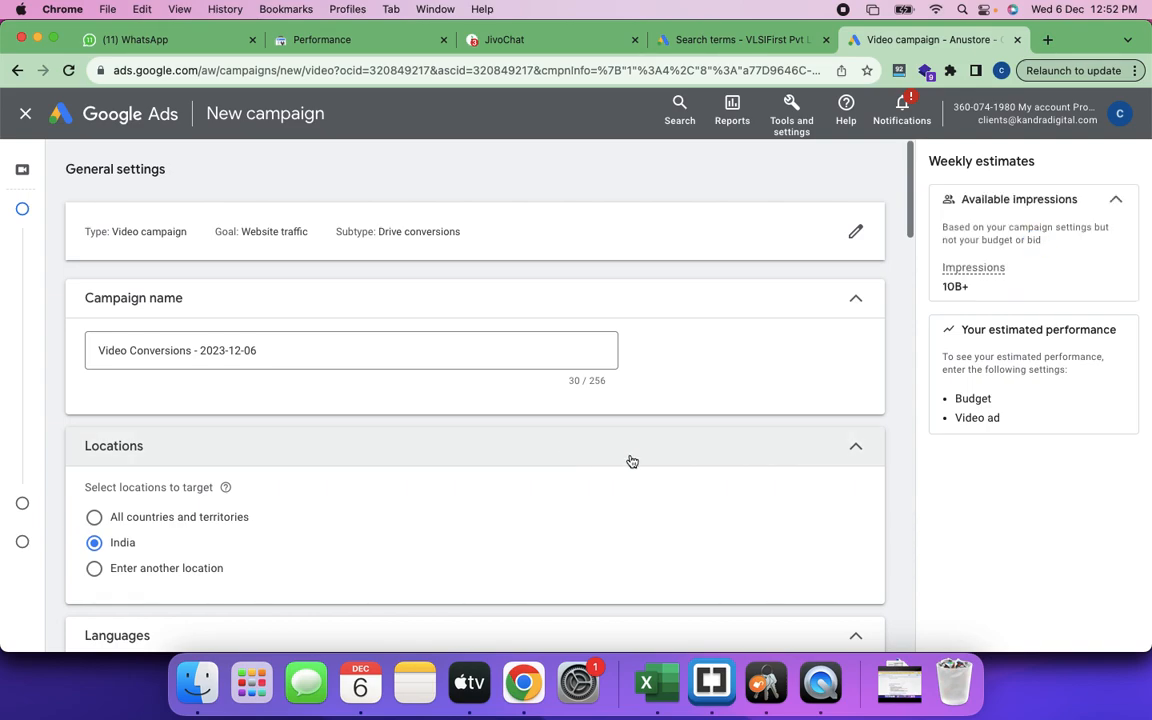
# Rename the campaign as "Video Ads Dec 23 Class".
pyautogui.click(300, 354)
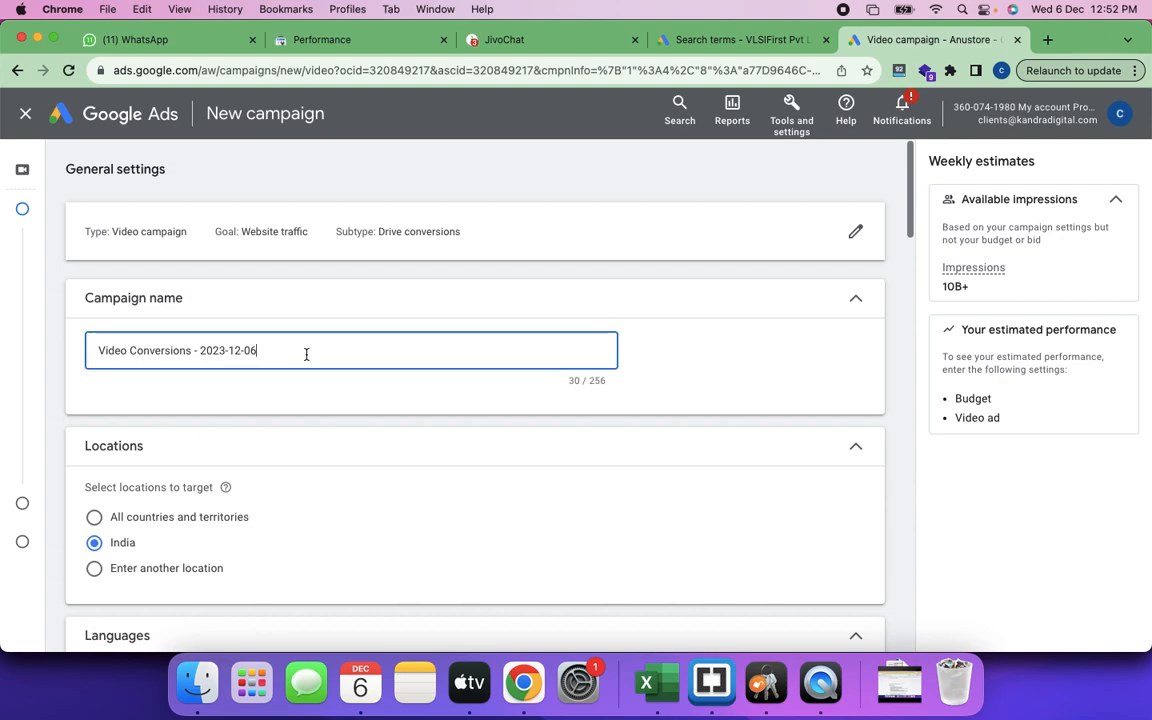
pyautogui.press('super+a')
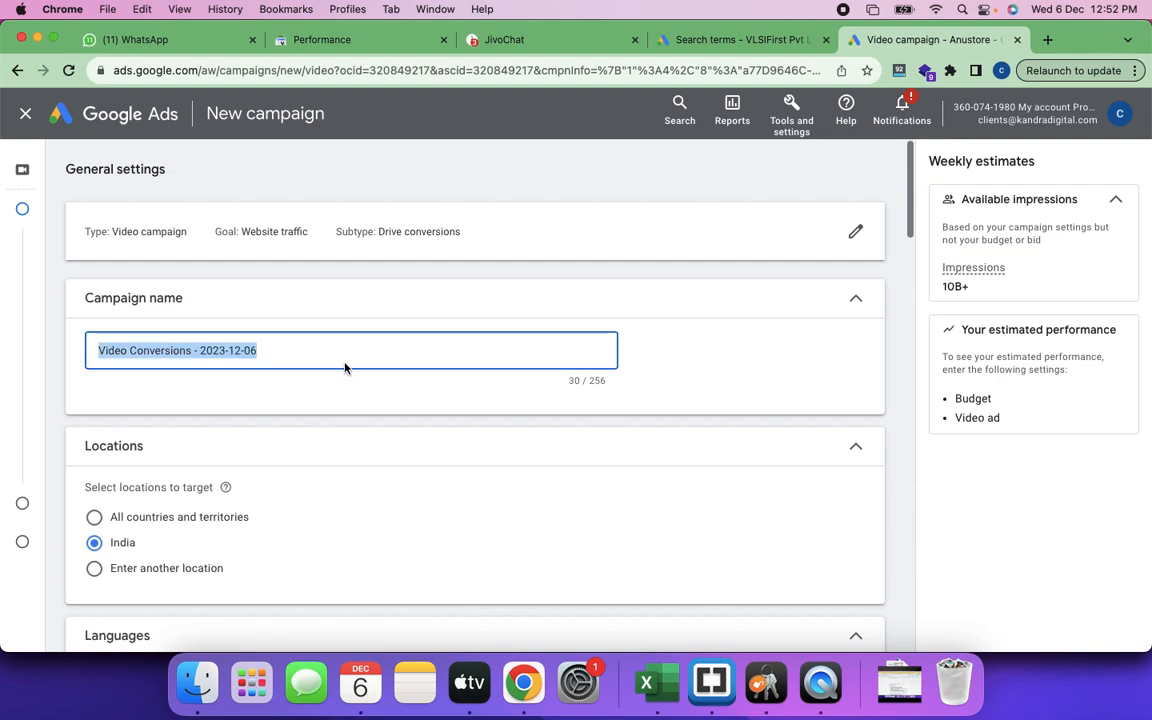
pyautogui.write('Video Ad')
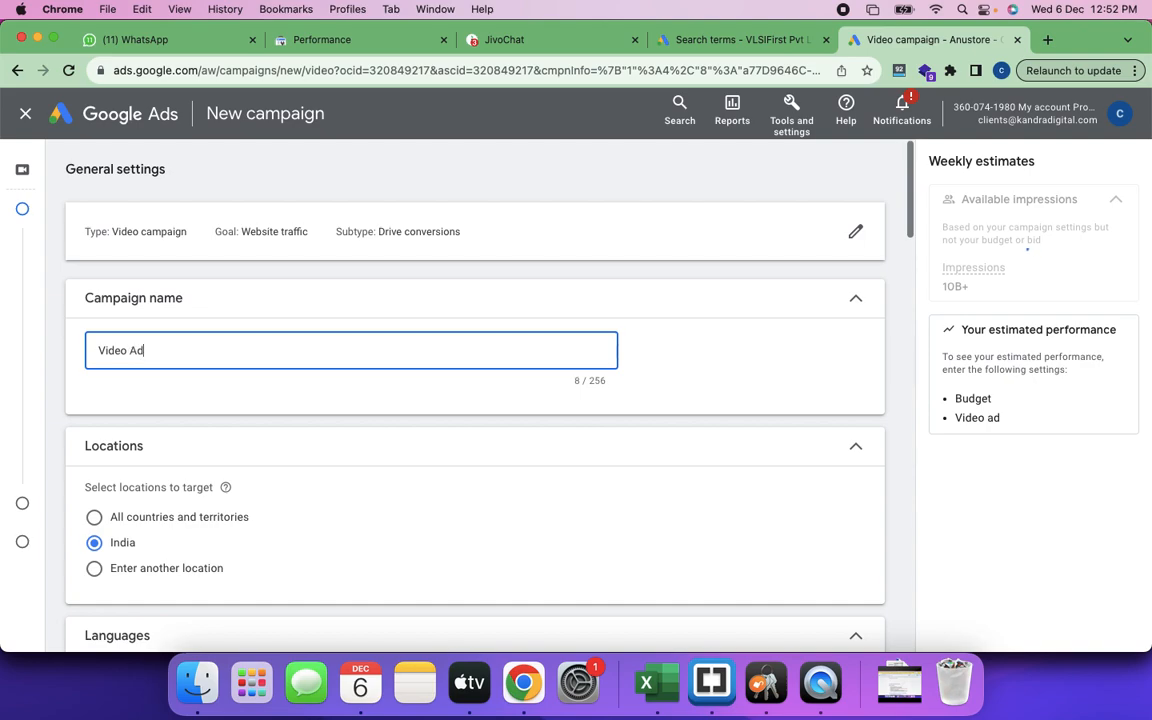
pyautogui.write('s Dec 23 Class')
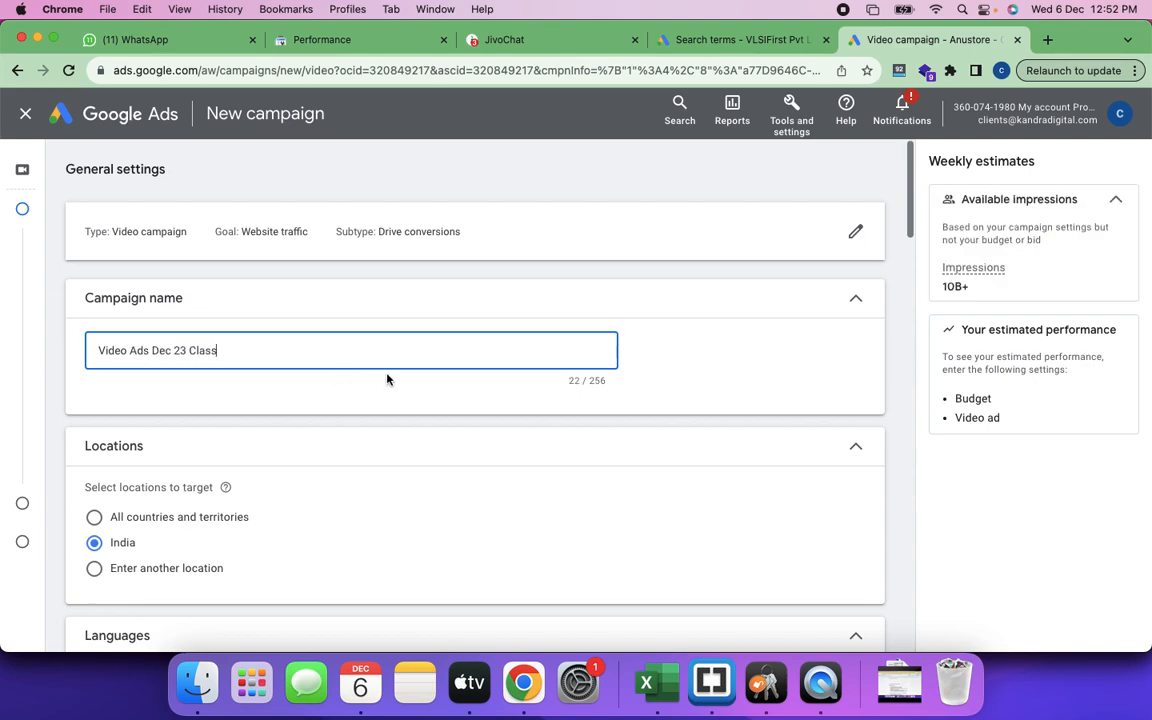
# Switch the location targeting to another location and target the city Bengaluru, Karnataka, India.
pyautogui.scroll(-3, 440, 400)
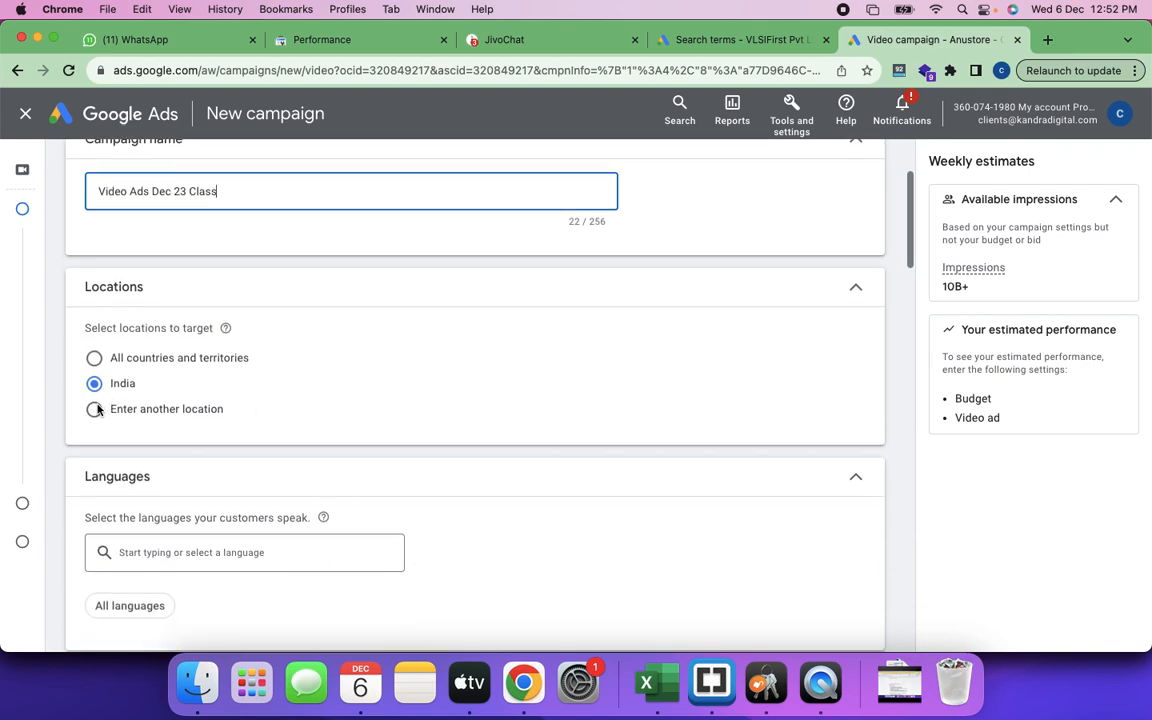
pyautogui.click(95, 412)
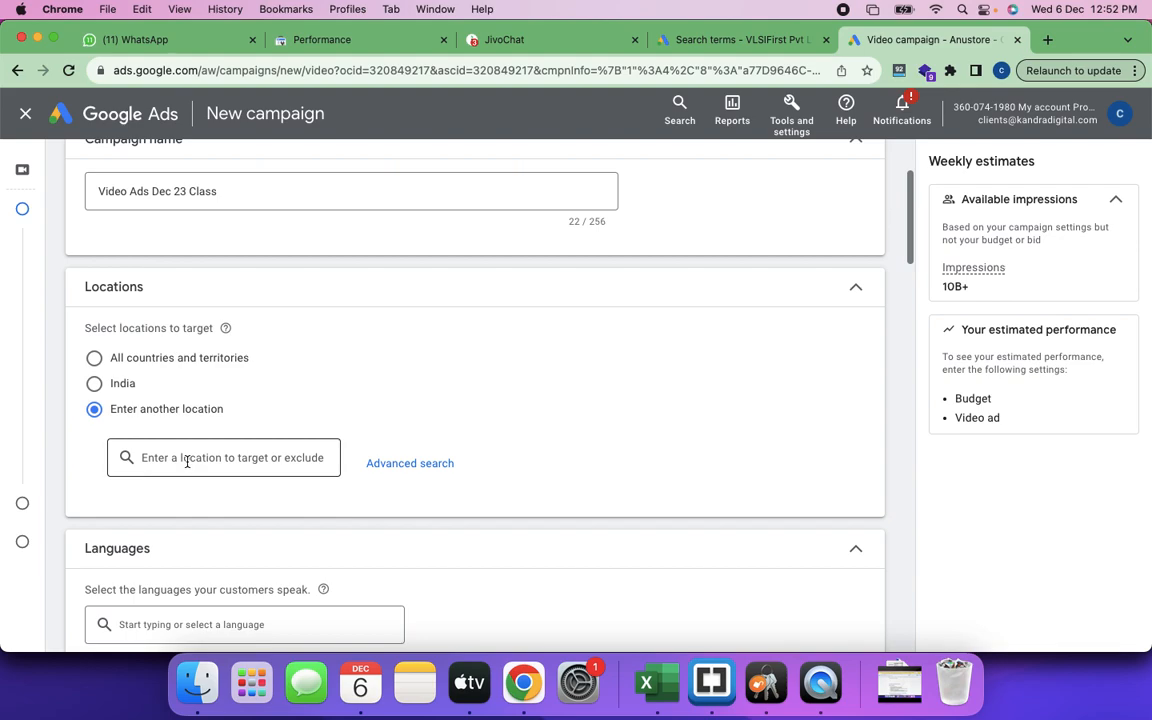
pyautogui.write('bangalore')
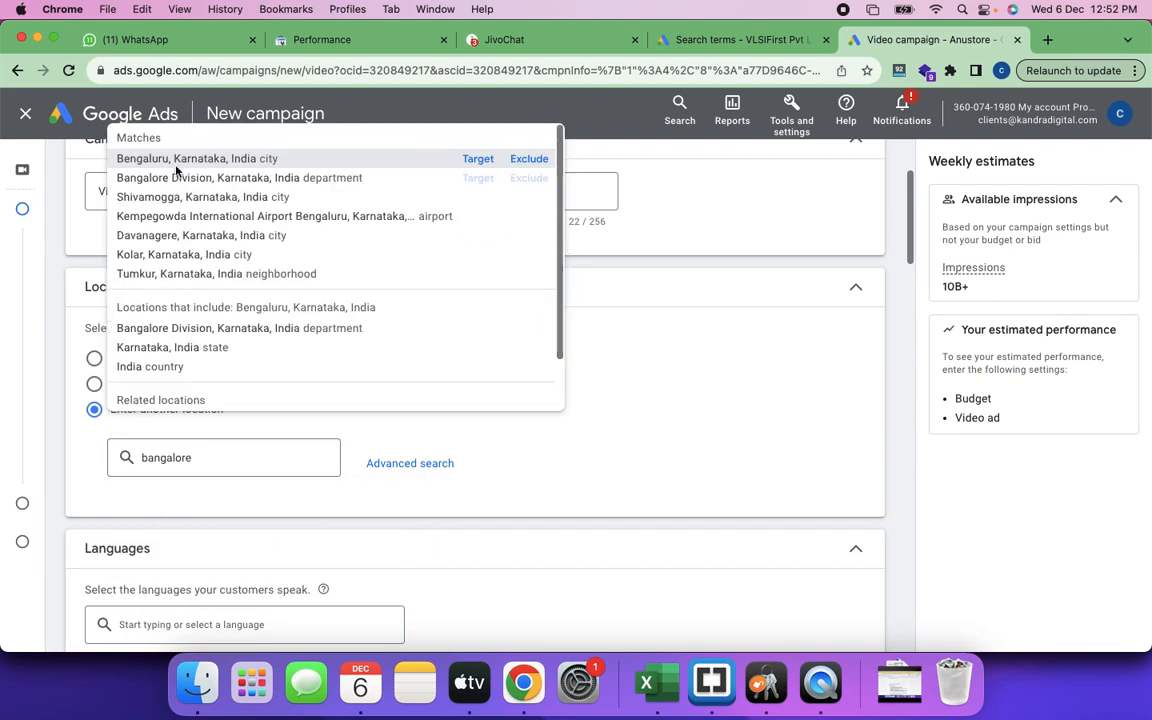
pyautogui.click(476, 160)
# Examine which bid strategies are offered for the campaign and which are unavailable.
pyautogui.scroll(-5, 284, 453)
pyautogui.scroll(-3, 284, 453)
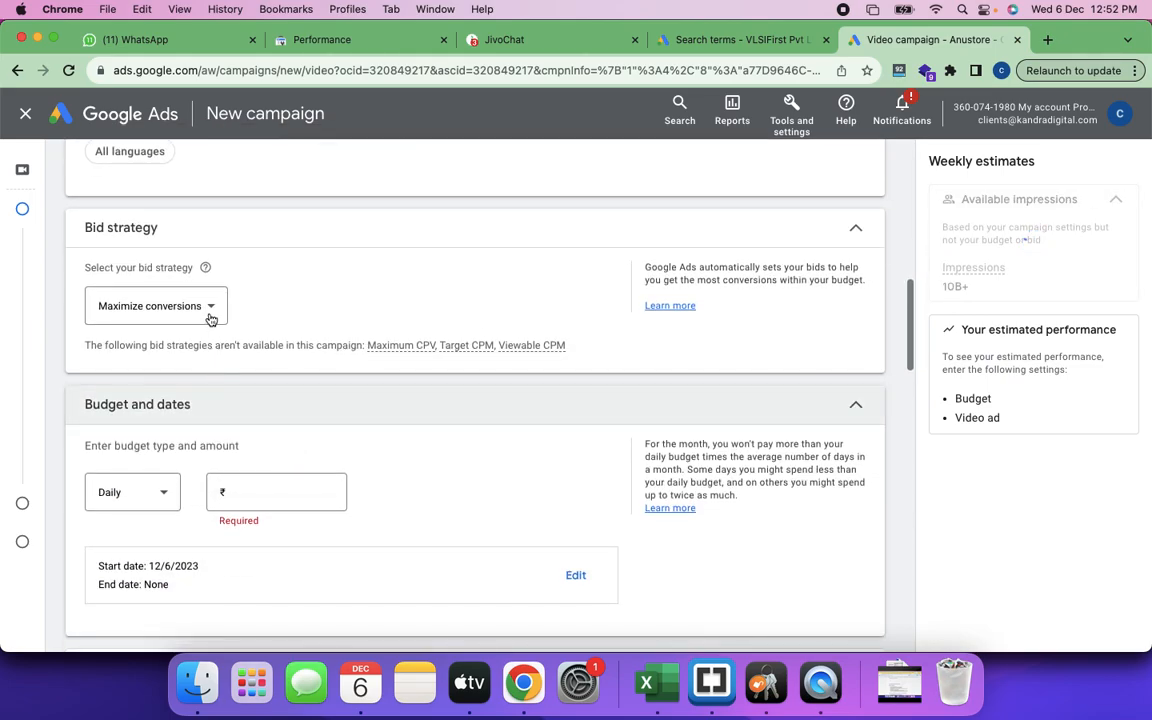
pyautogui.click(210, 318)
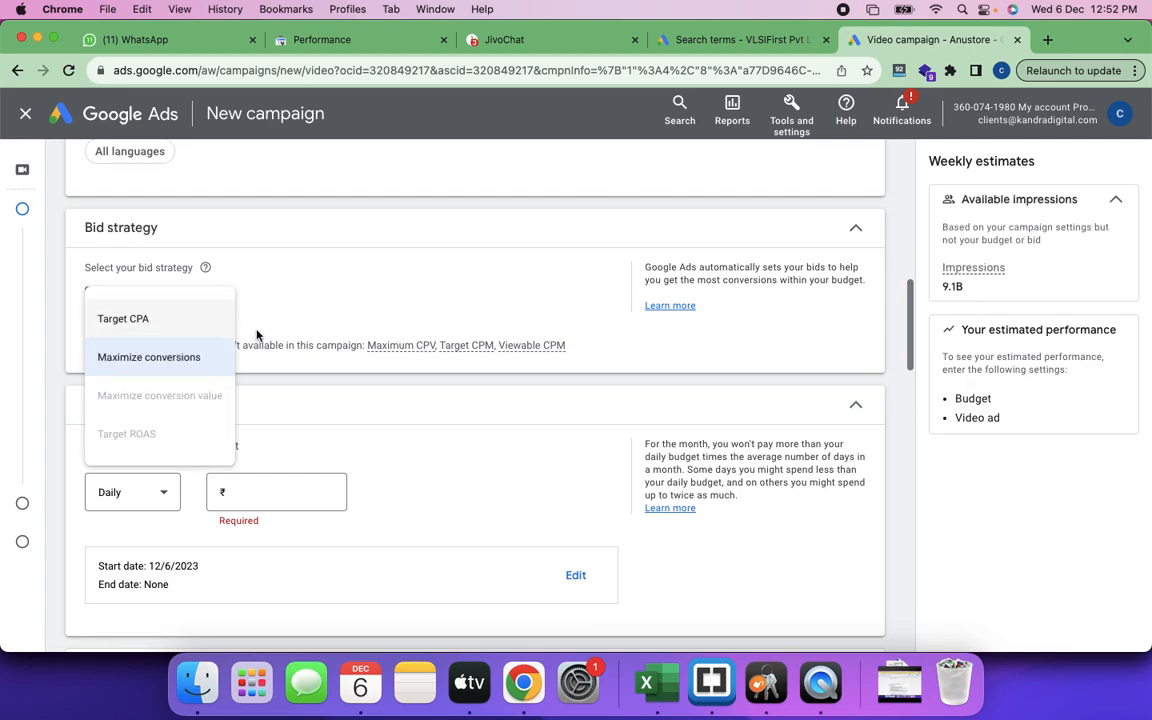
pyautogui.click(345, 298)
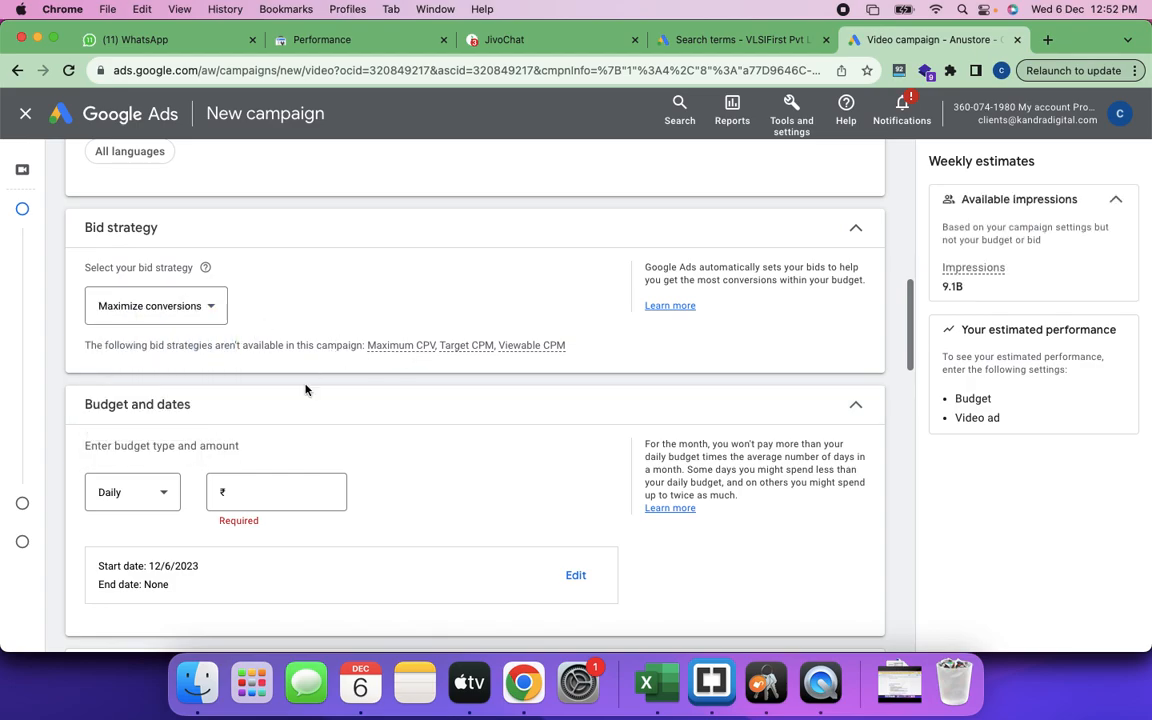
pyautogui.scroll(-3, 288, 406)
pyautogui.scroll(2, 288, 406)
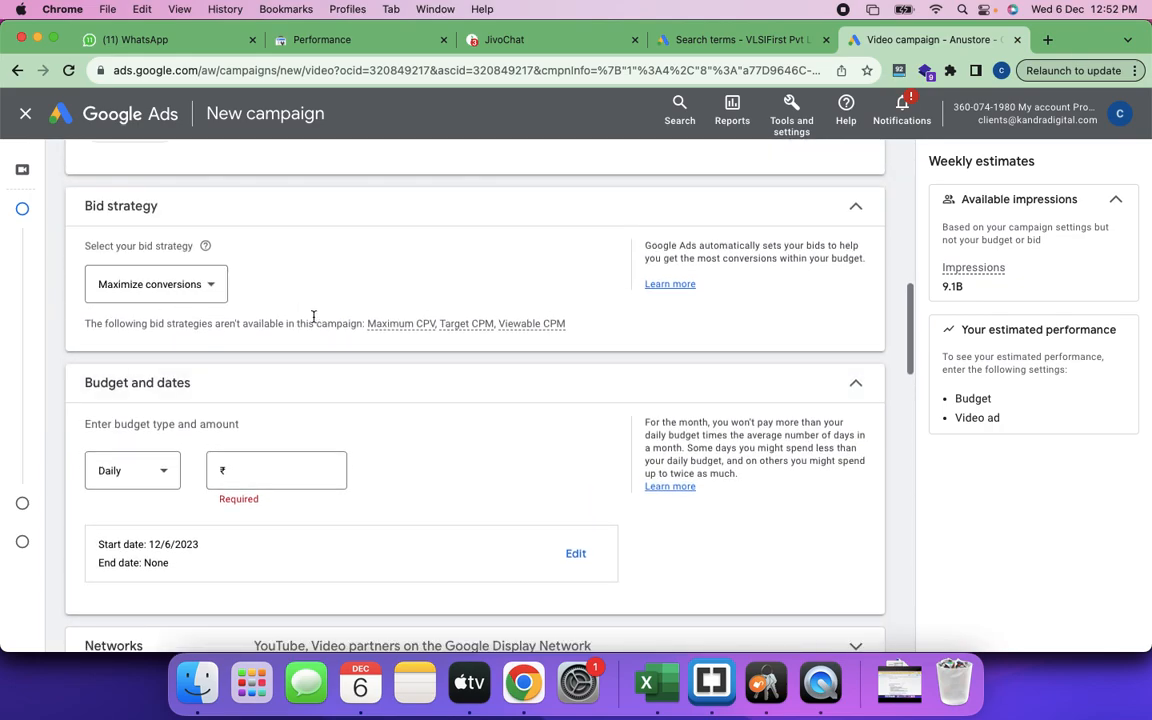
pyautogui.click(215, 287)
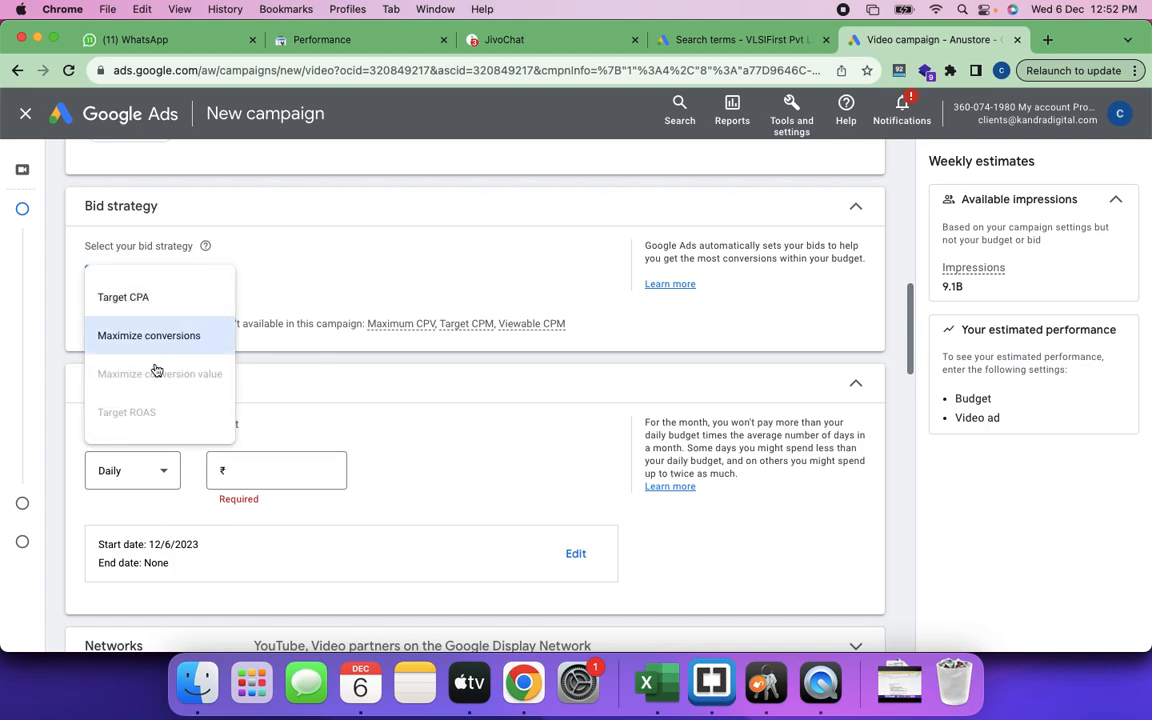
pyautogui.scroll(-1, 176, 395)
pyautogui.scroll(1, 176, 395)
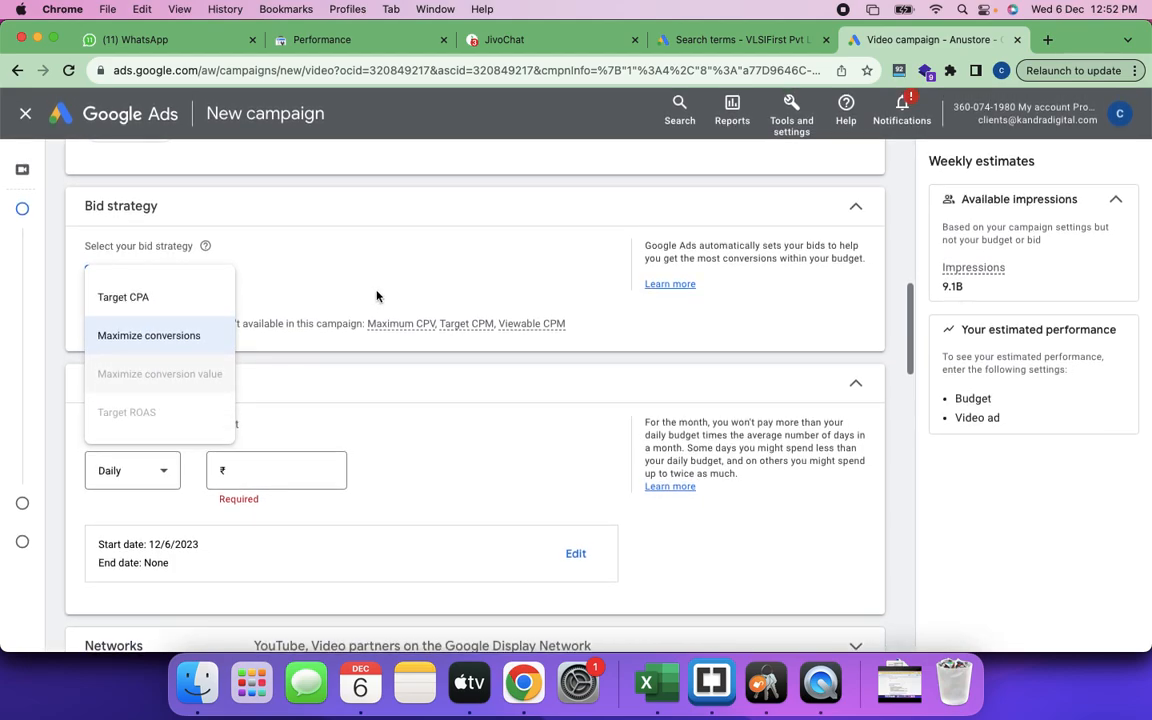
pyautogui.click(380, 298)
pyautogui.scroll(-2, 467, 323)
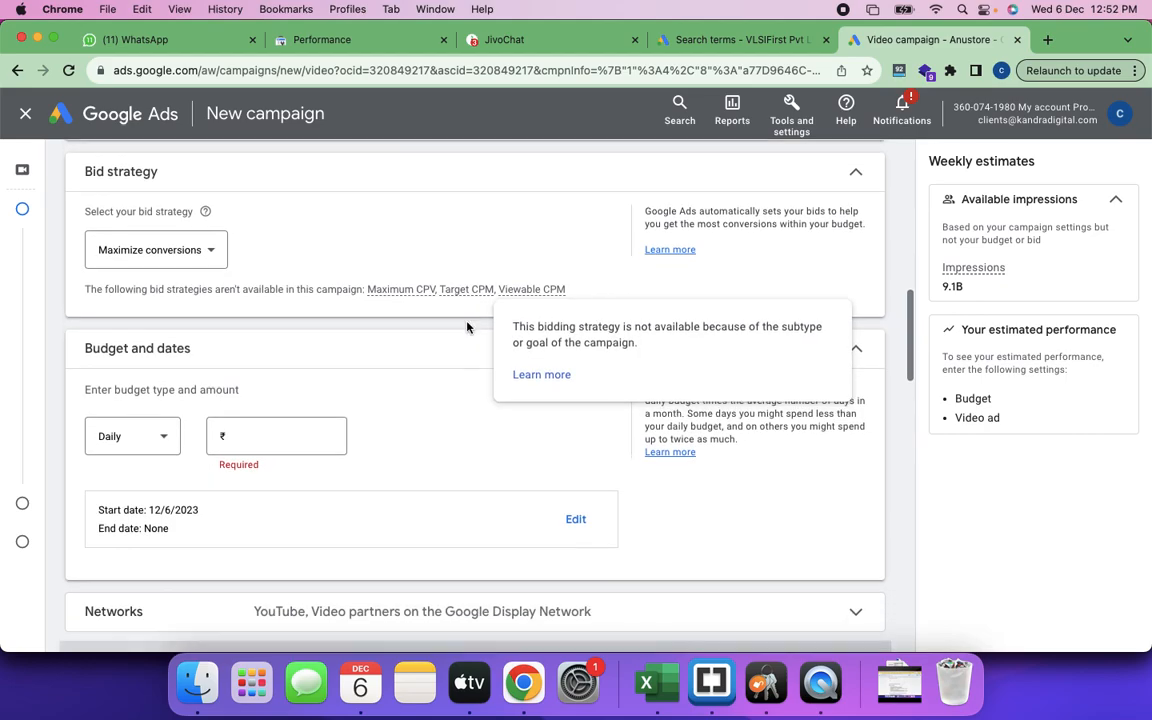
# Set the campaign's daily budget to ₹500.
pyautogui.scroll(-2, 355, 331)
pyautogui.scroll(-3, 340, 330)
pyautogui.click(257, 318)
pyautogui.write('100')
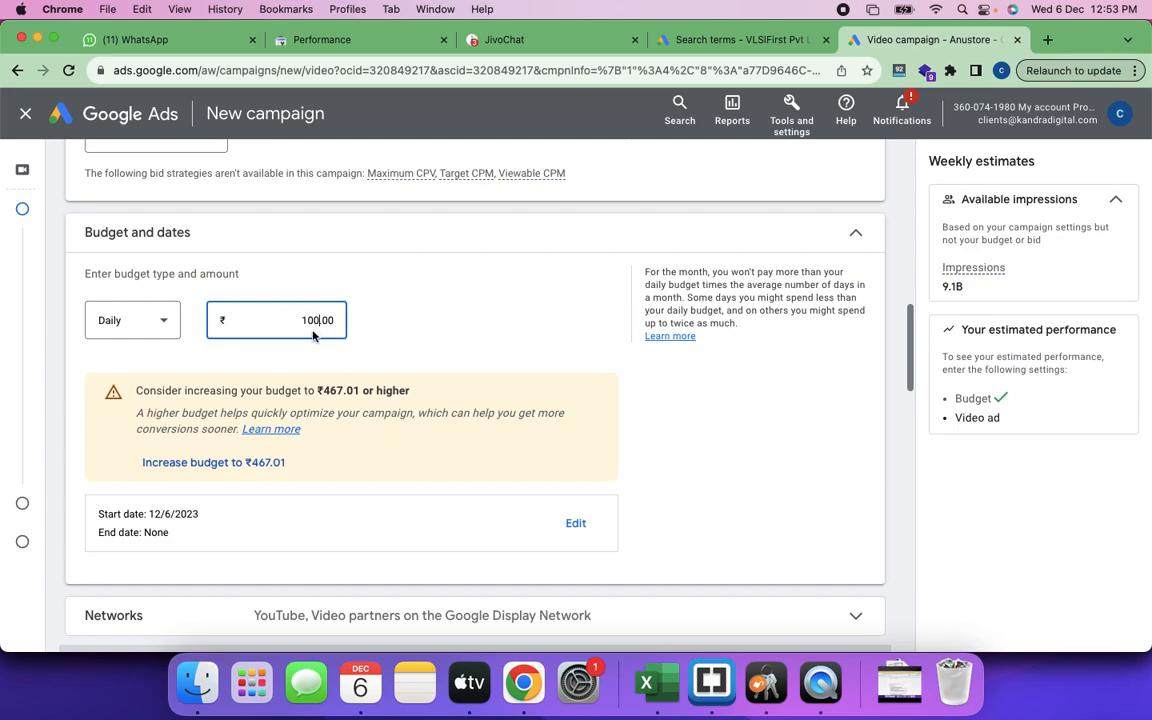
pyautogui.press('BackSpace')
pyautogui.write('500')
pyautogui.click(375, 391)
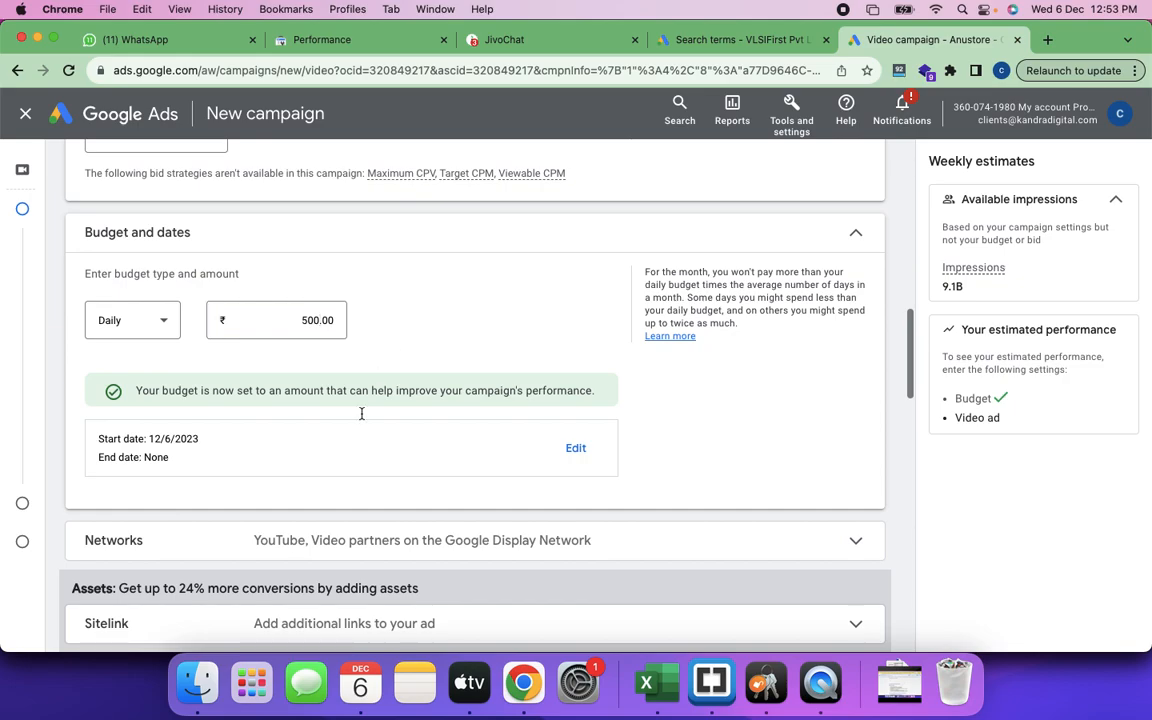
# Edit the campaign's general settings, abandoning the unsaved setup to return to the choice of objective and conversion goals.
pyautogui.scroll(-3, 365, 476)
pyautogui.scroll(2, 365, 476)
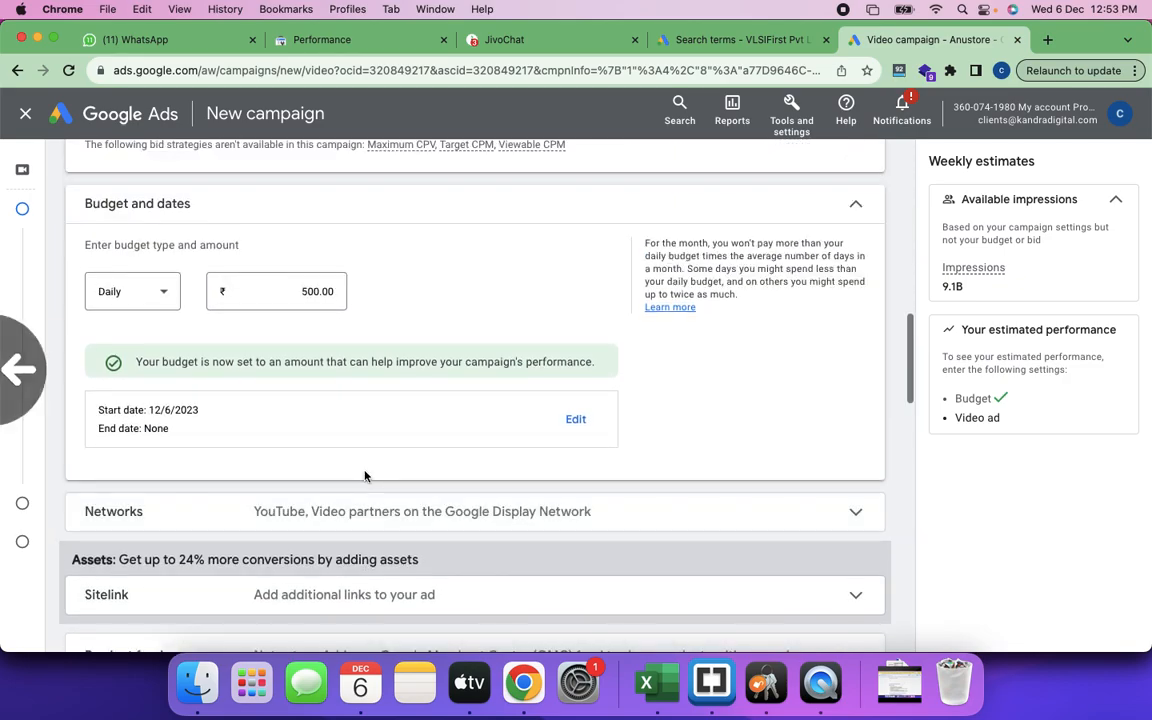
pyautogui.scroll(10, 365, 476)
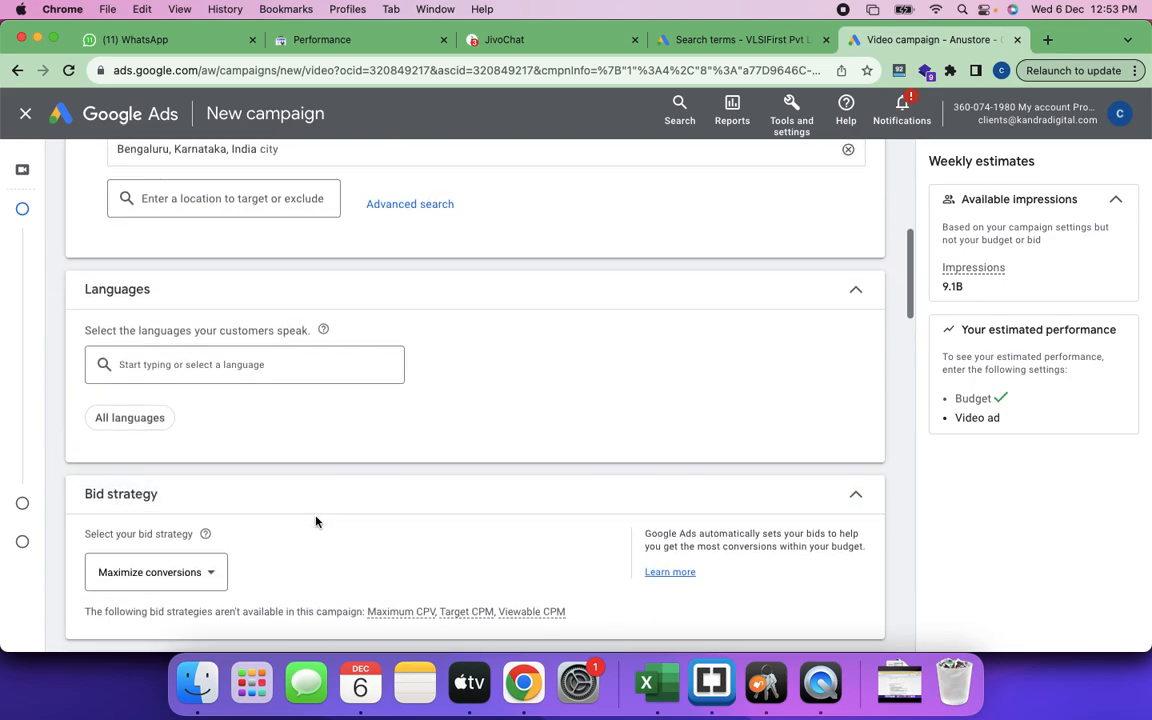
pyautogui.scroll(-3, 406, 527)
pyautogui.scroll(10, 409, 528)
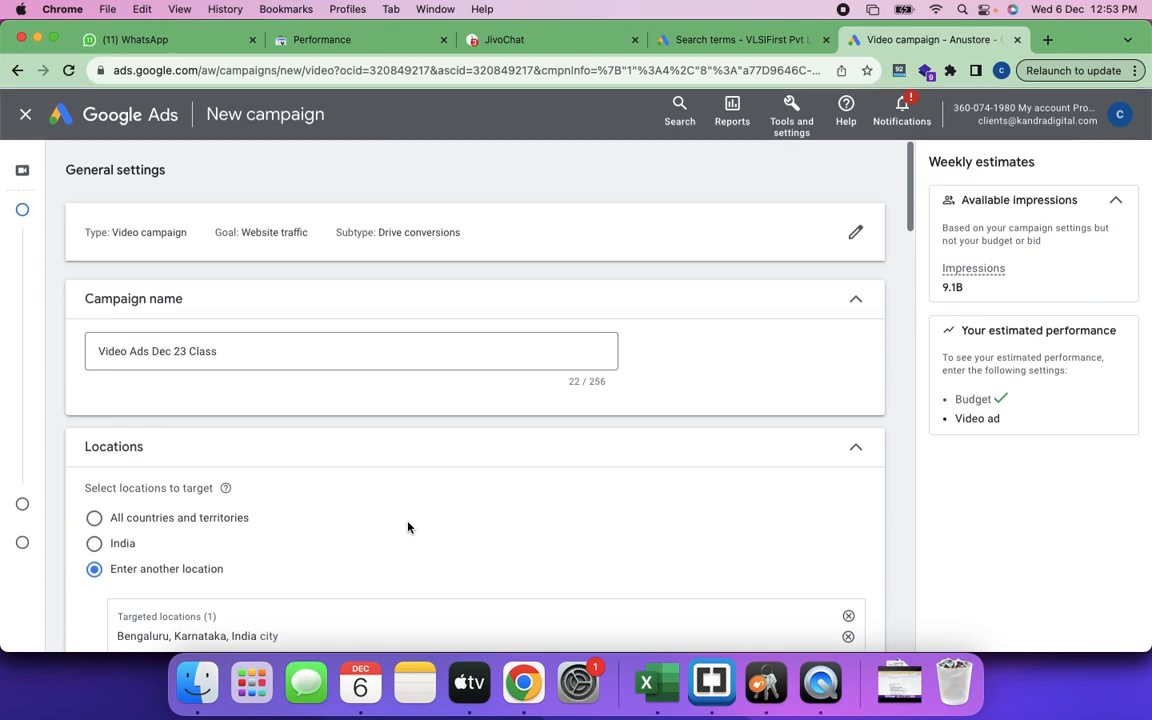
pyautogui.click(855, 233)
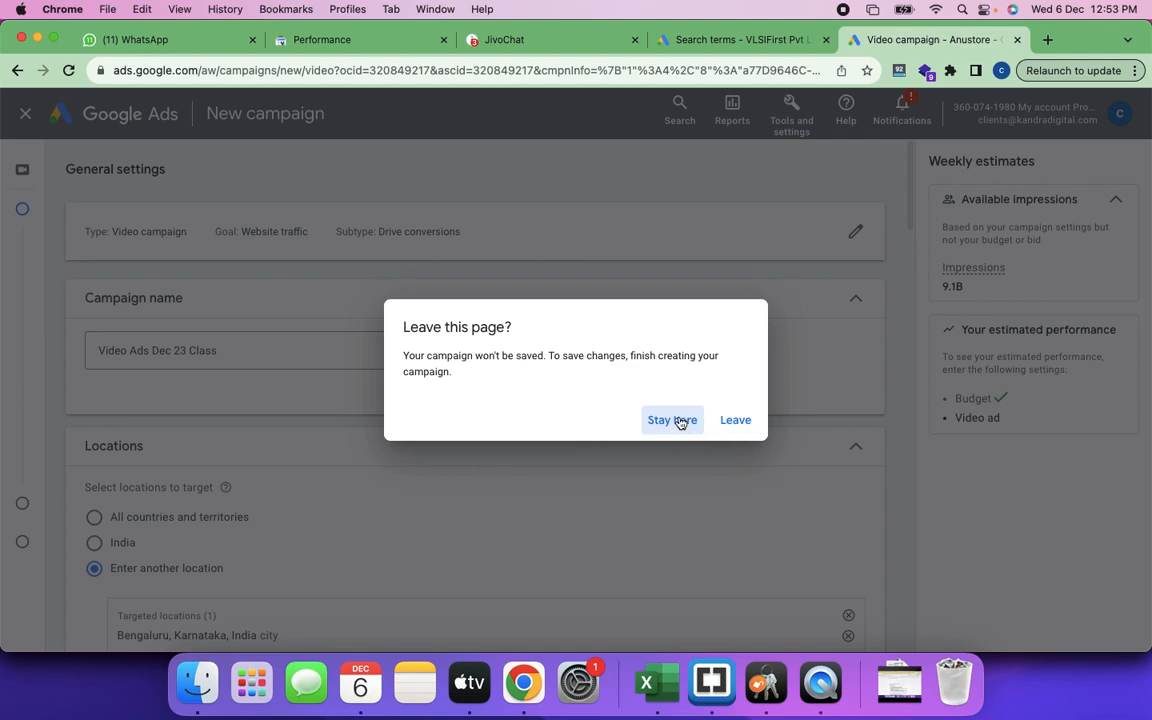
pyautogui.click(727, 427)
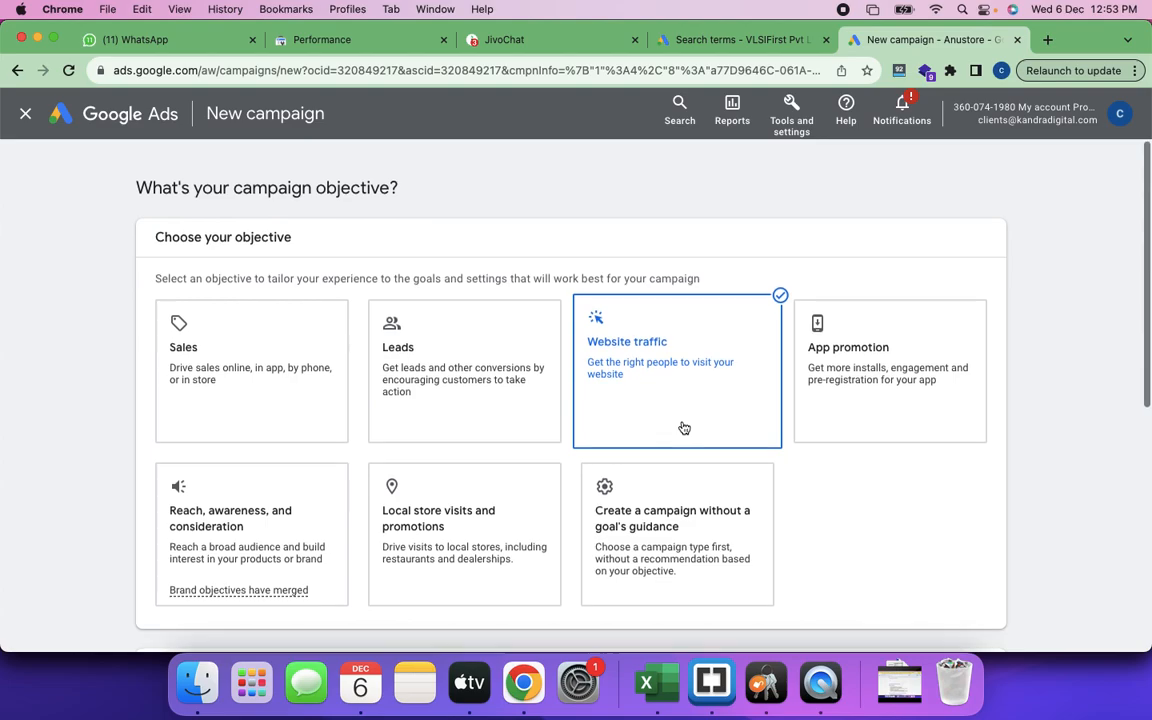
pyautogui.scroll(-3, 682, 424)
pyautogui.scroll(-2, 684, 428)
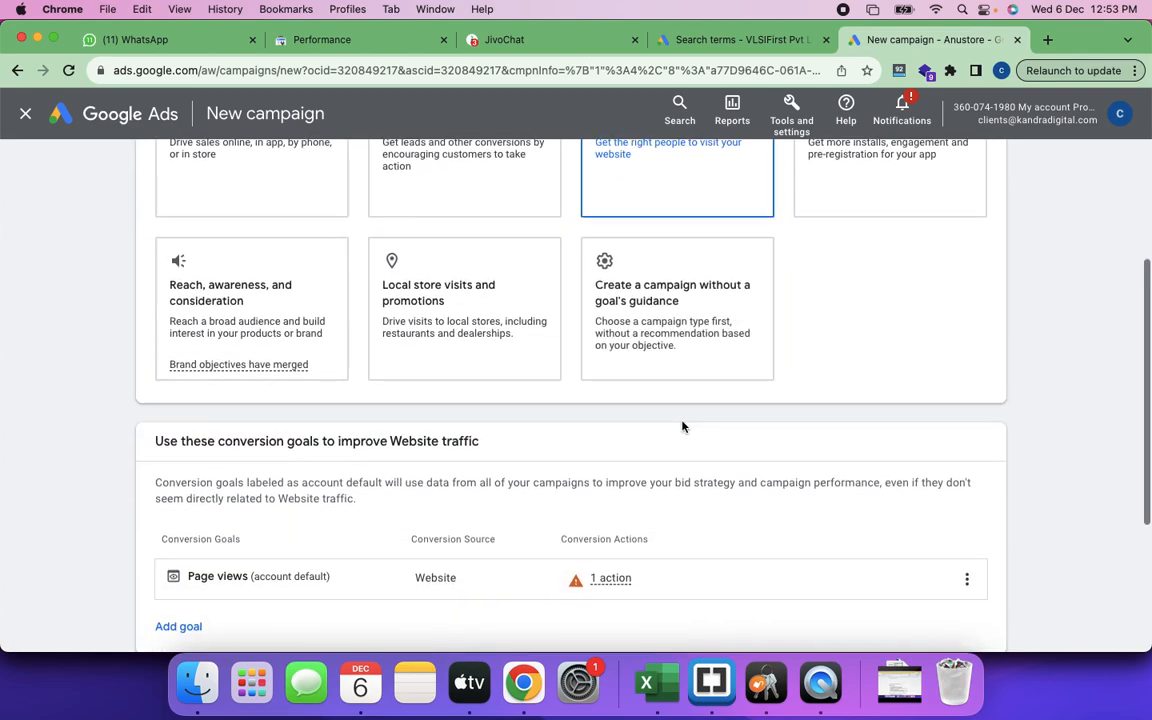
pyautogui.scroll(3, 682, 425)
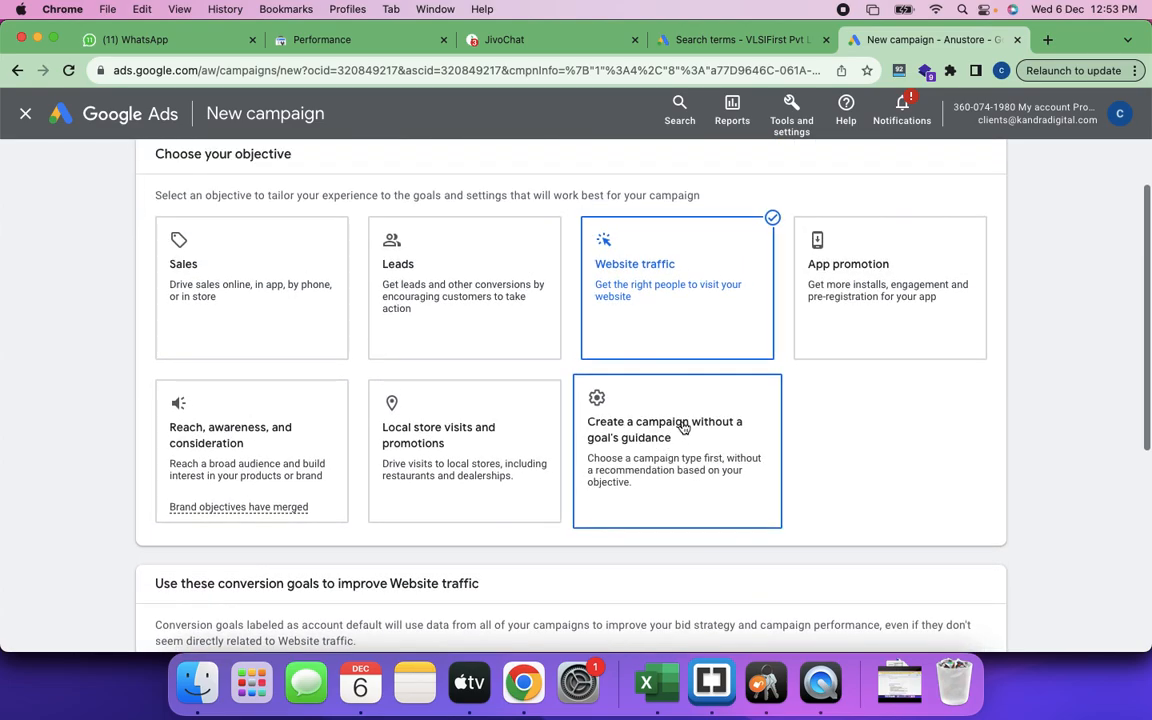
pyautogui.scroll(-1, 683, 427)
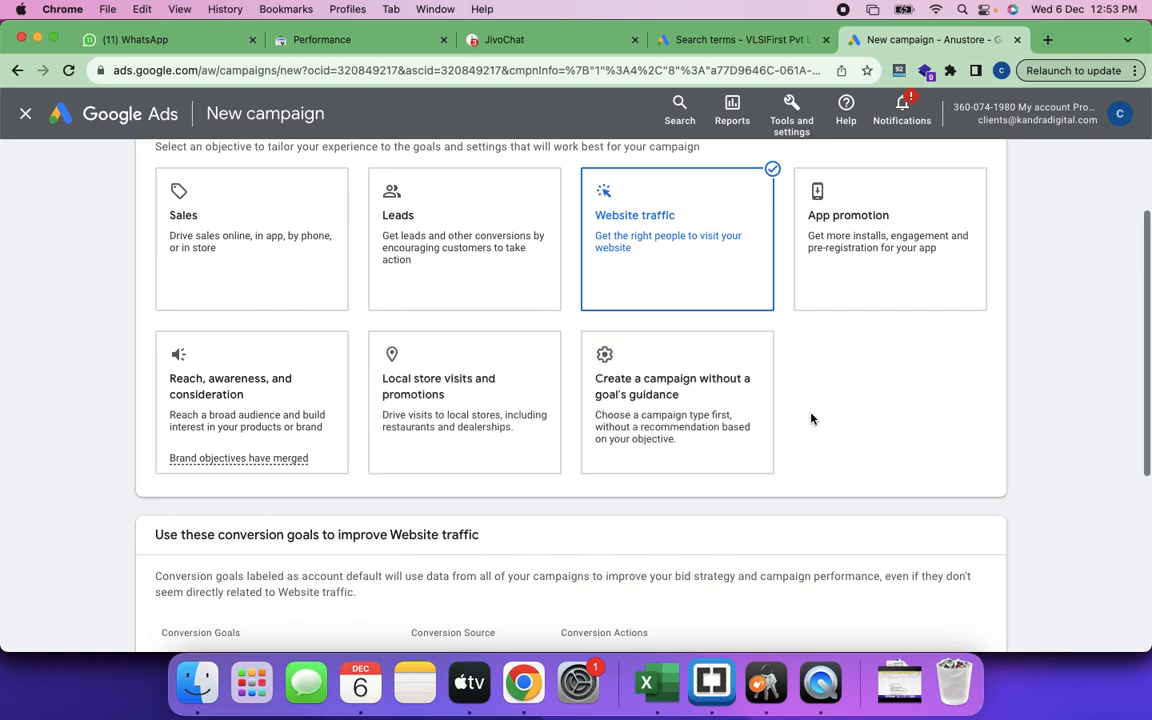
# Examine the available campaign objectives and the conversion goals listed for Website traffic.
pyautogui.scroll(-2, 811, 418)
pyautogui.scroll(2, 812, 419)
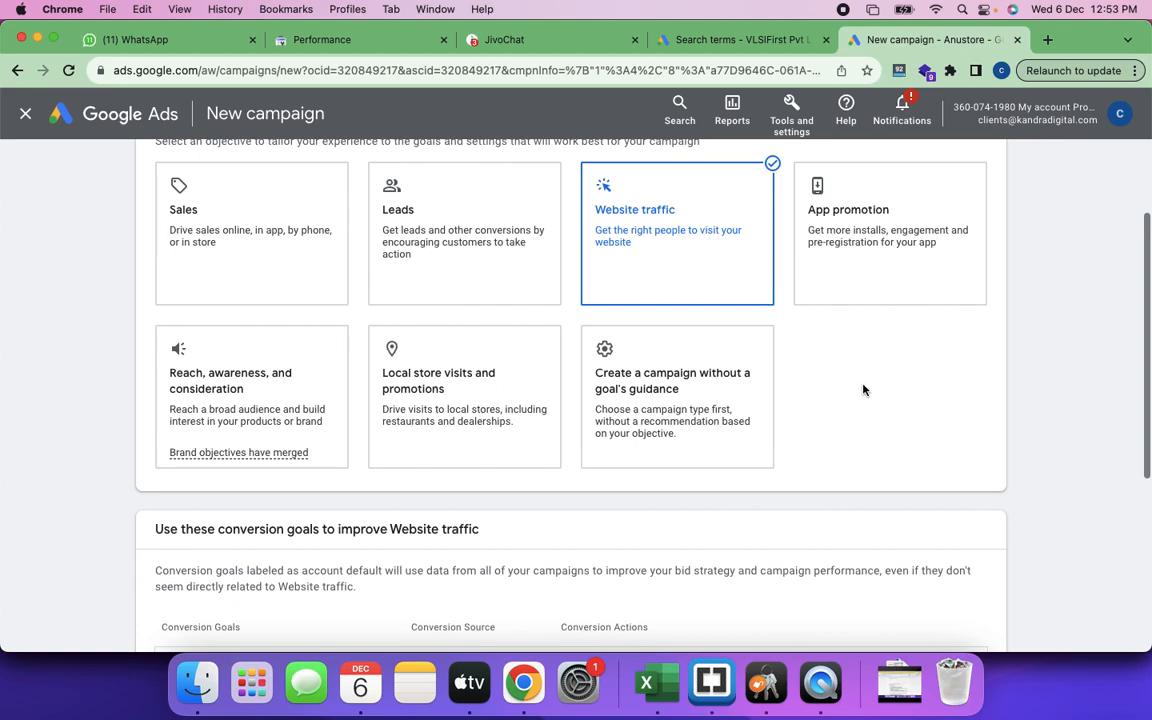
pyautogui.scroll(-2, 864, 390)
pyautogui.scroll(-3, 864, 390)
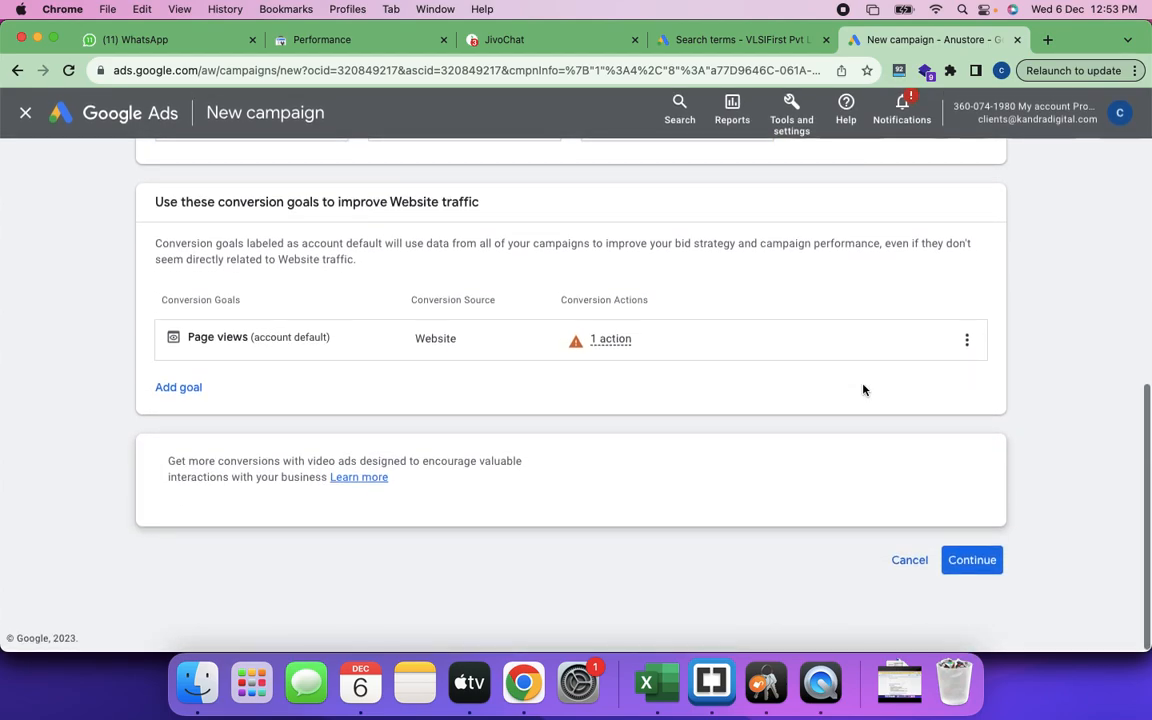
pyautogui.scroll(2, 864, 390)
pyautogui.scroll(-1, 864, 390)
pyautogui.scroll(-1, 864, 390)
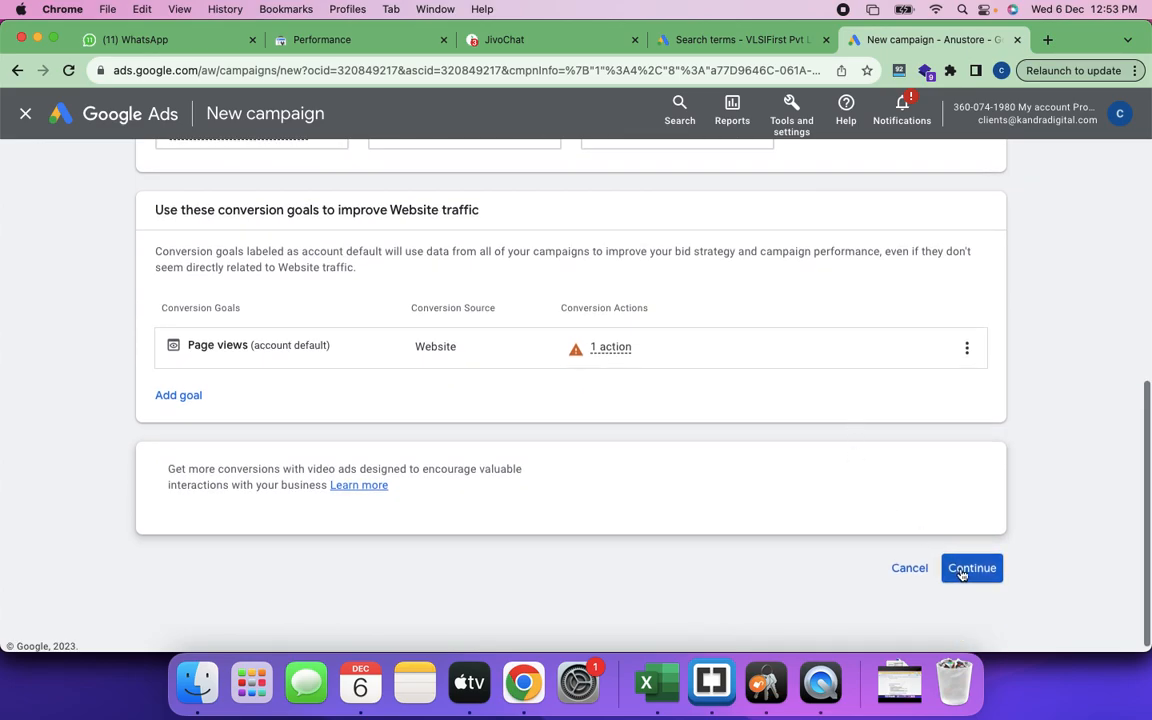
pyautogui.scroll(-1, 962, 575)
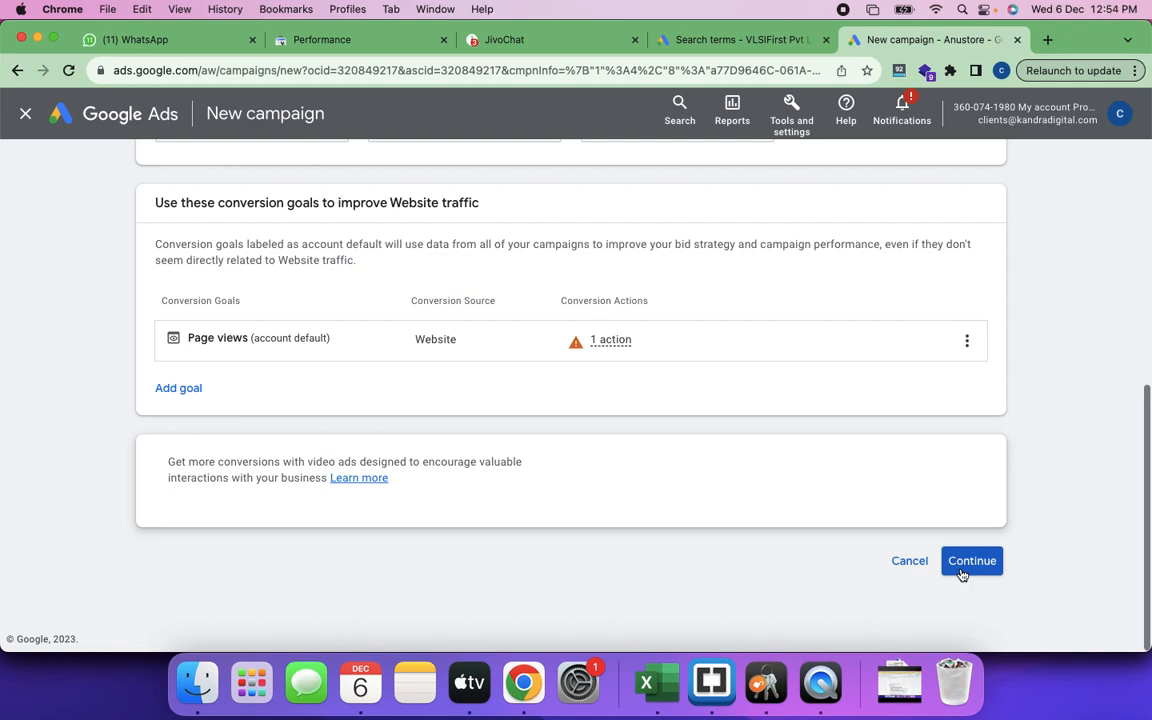
# Try to continue the campaign setup with the Website traffic objective and its Page views conversion goal.
pyautogui.click(966, 570)
pyautogui.scroll(5, 1040, 477)
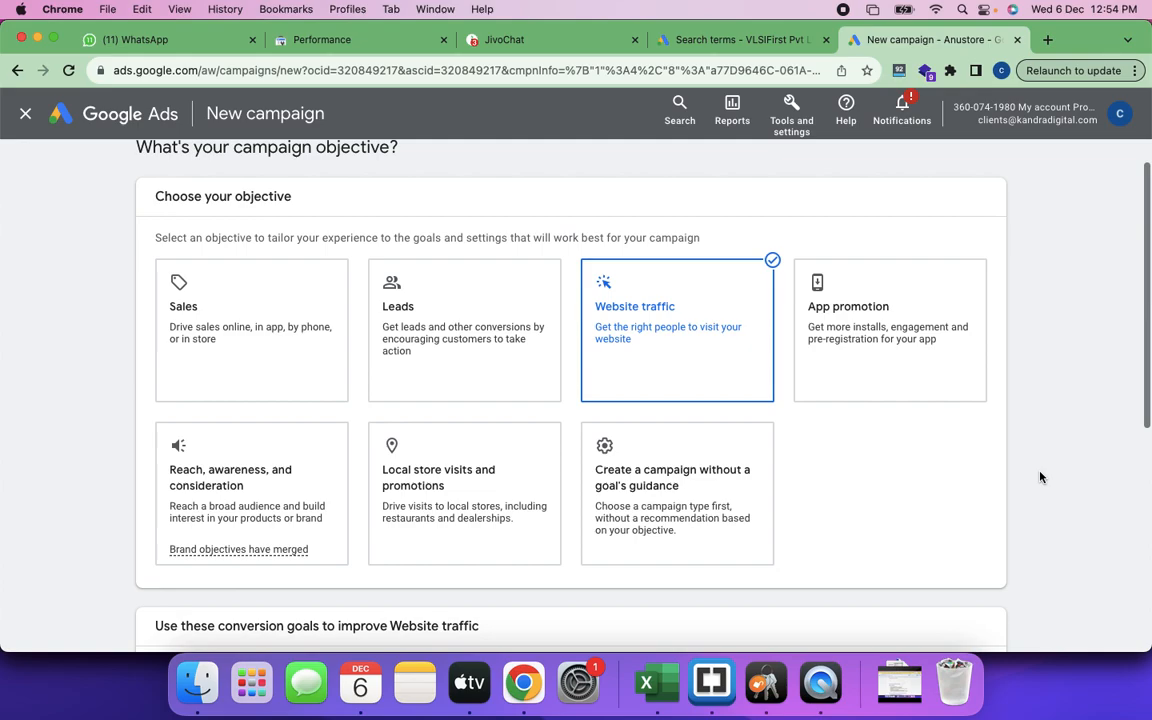
pyautogui.scroll(-3, 1040, 477)
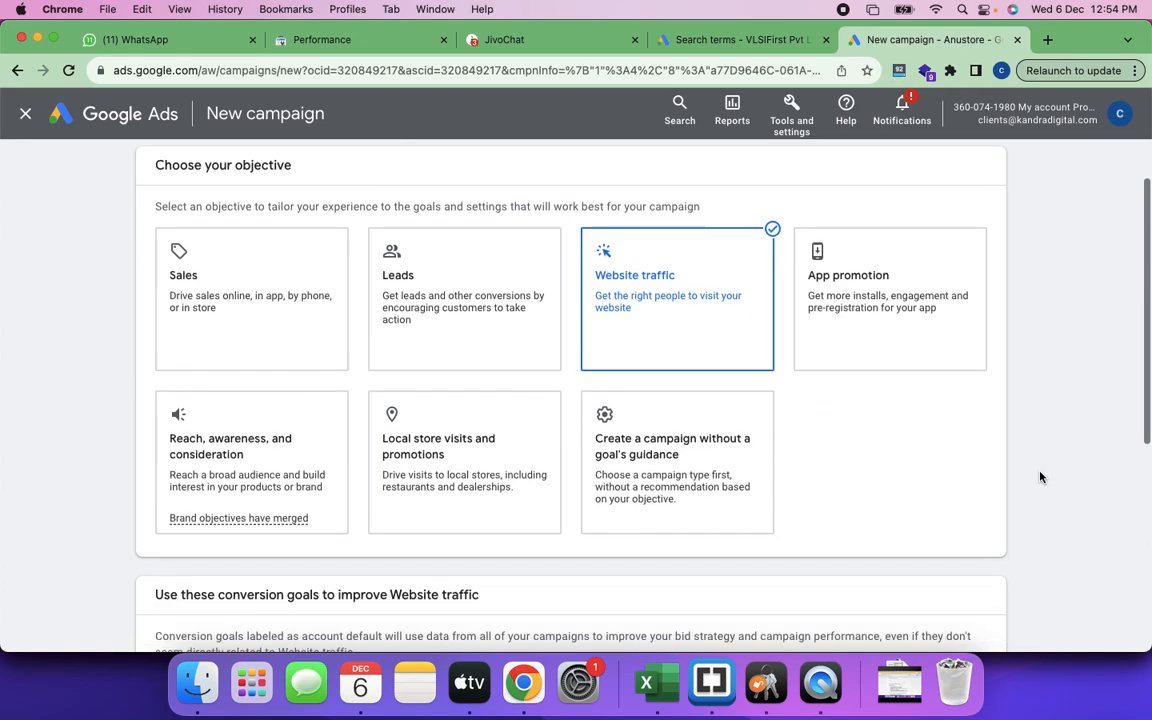
pyautogui.scroll(-2, 1040, 477)
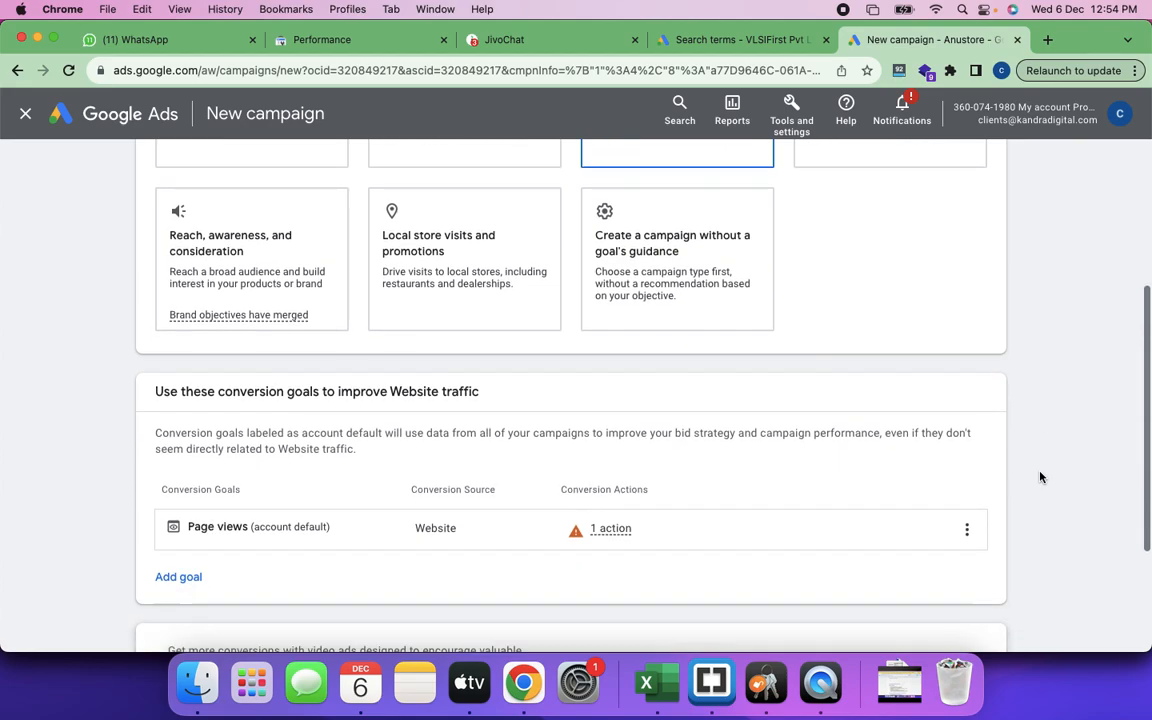
pyautogui.scroll(-2, 1040, 477)
pyautogui.scroll(-1, 1040, 477)
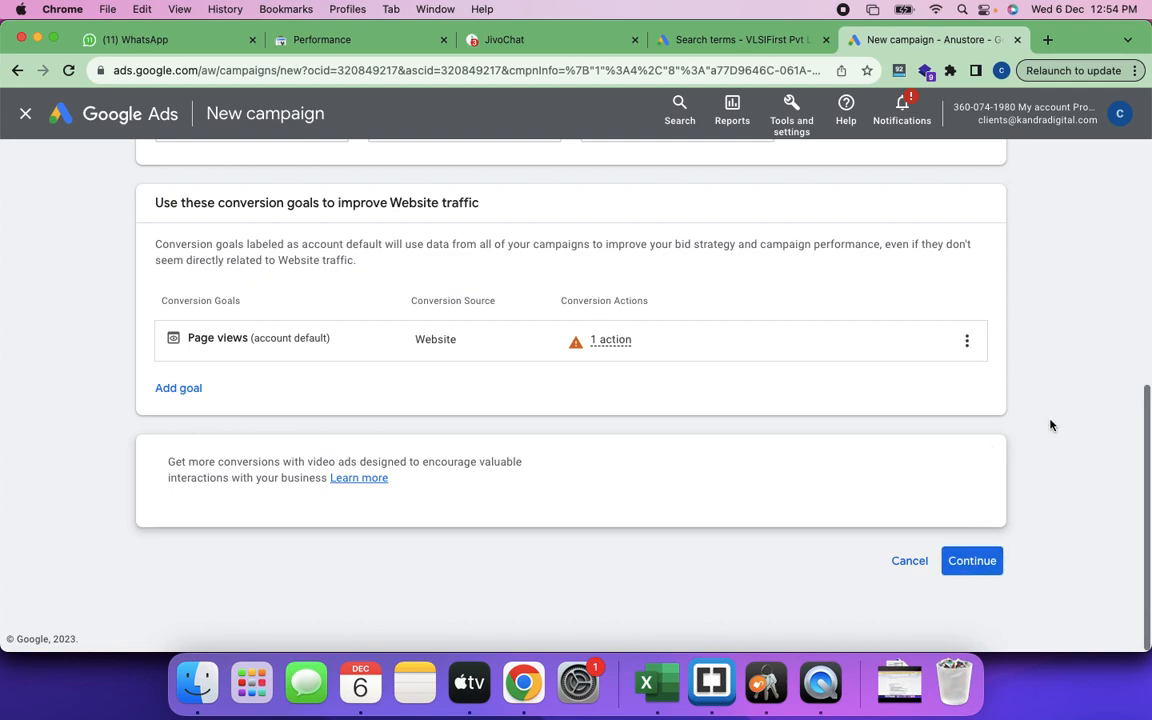
# Reload the campaign setup, reselect the Website traffic objective and continue with the Page views conversion goal.
pyautogui.press('super+r')
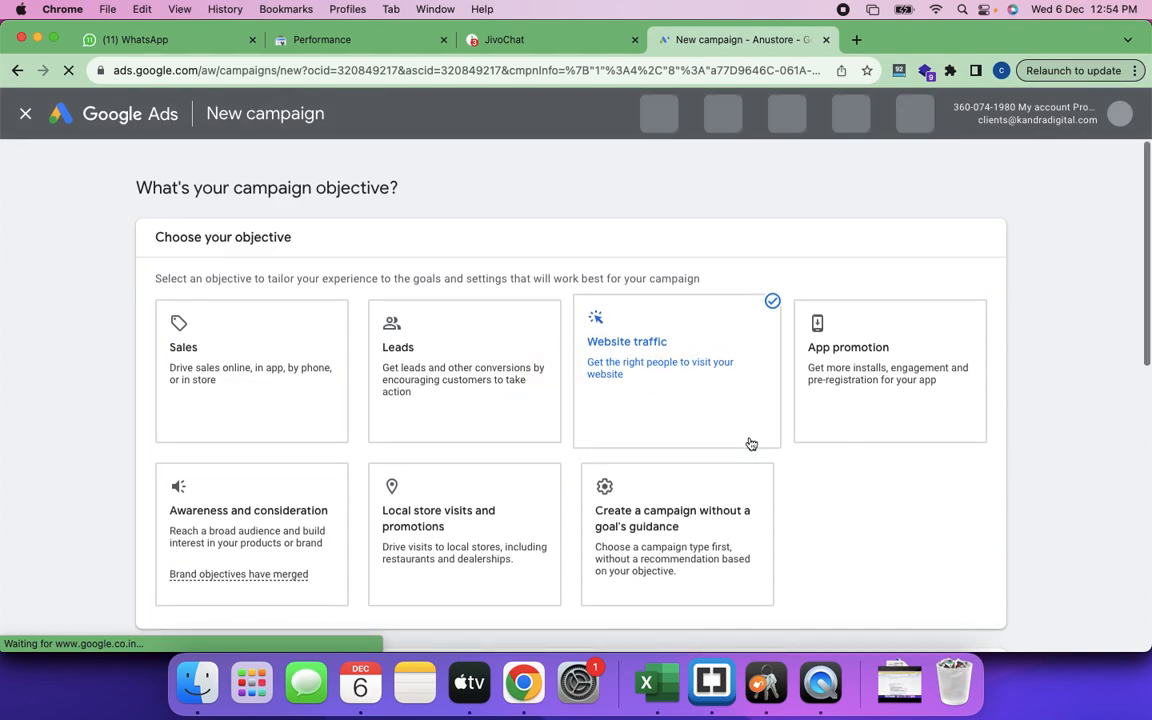
pyautogui.scroll(-2, 720, 443)
pyautogui.click(694, 337)
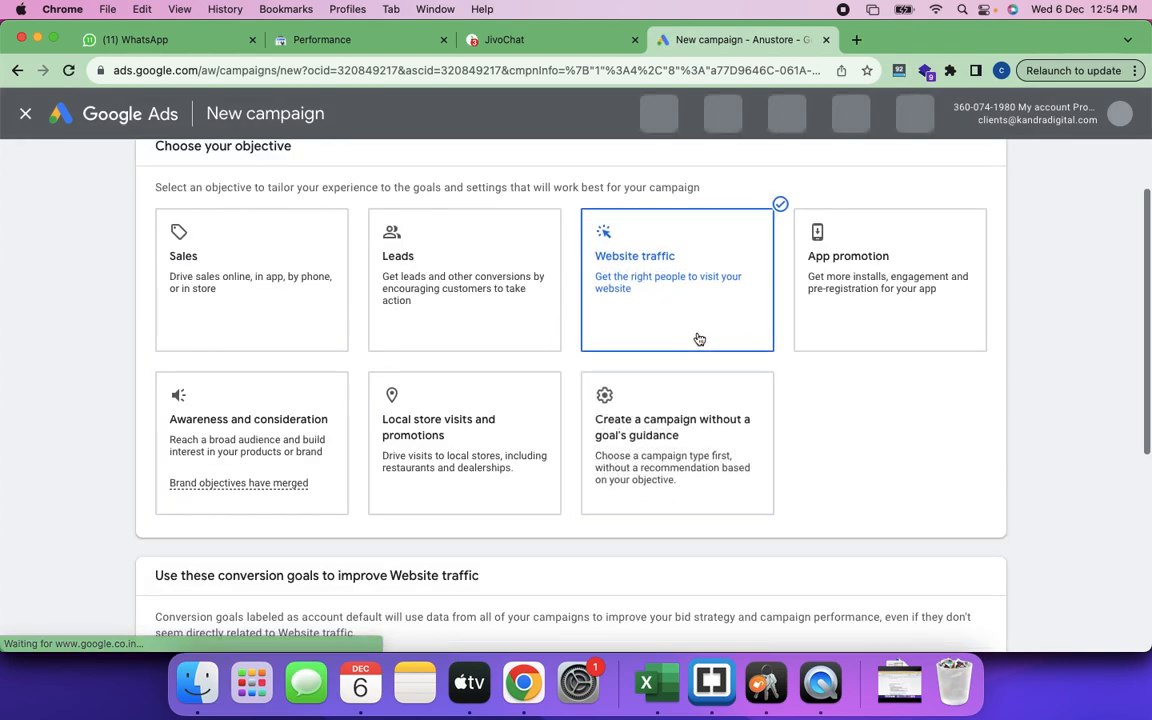
pyautogui.click(699, 339)
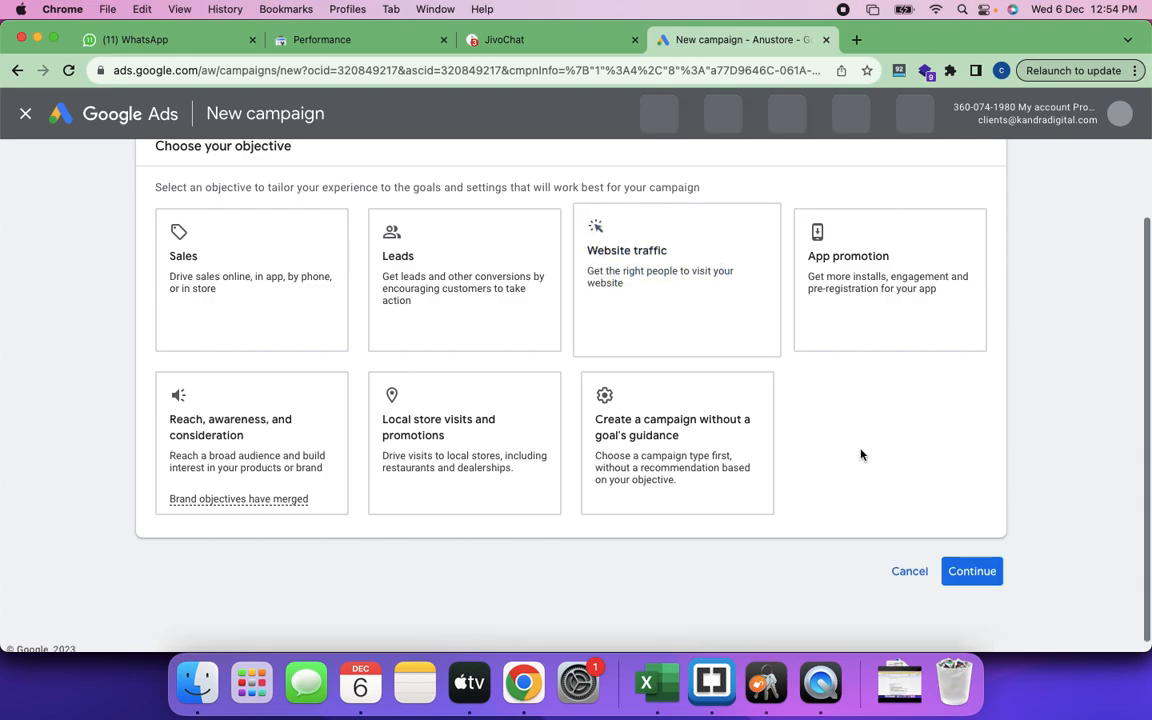
pyautogui.click(687, 295)
pyautogui.scroll(-5, 687, 295)
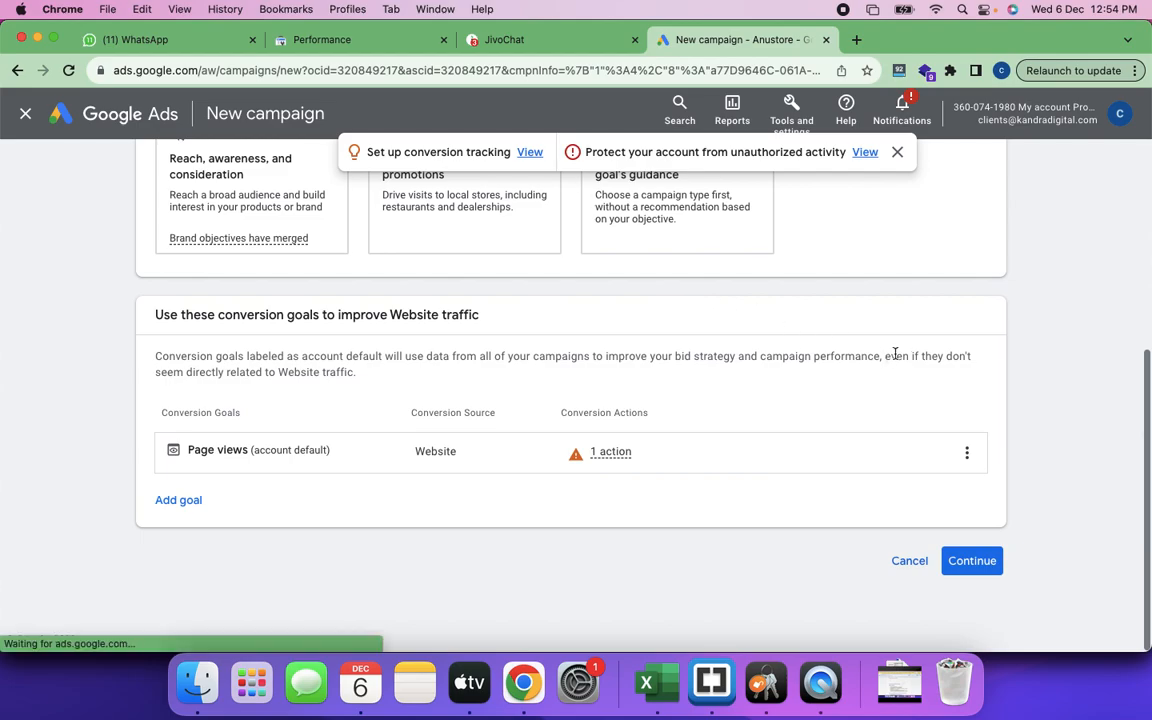
pyautogui.scroll(5, 895, 355)
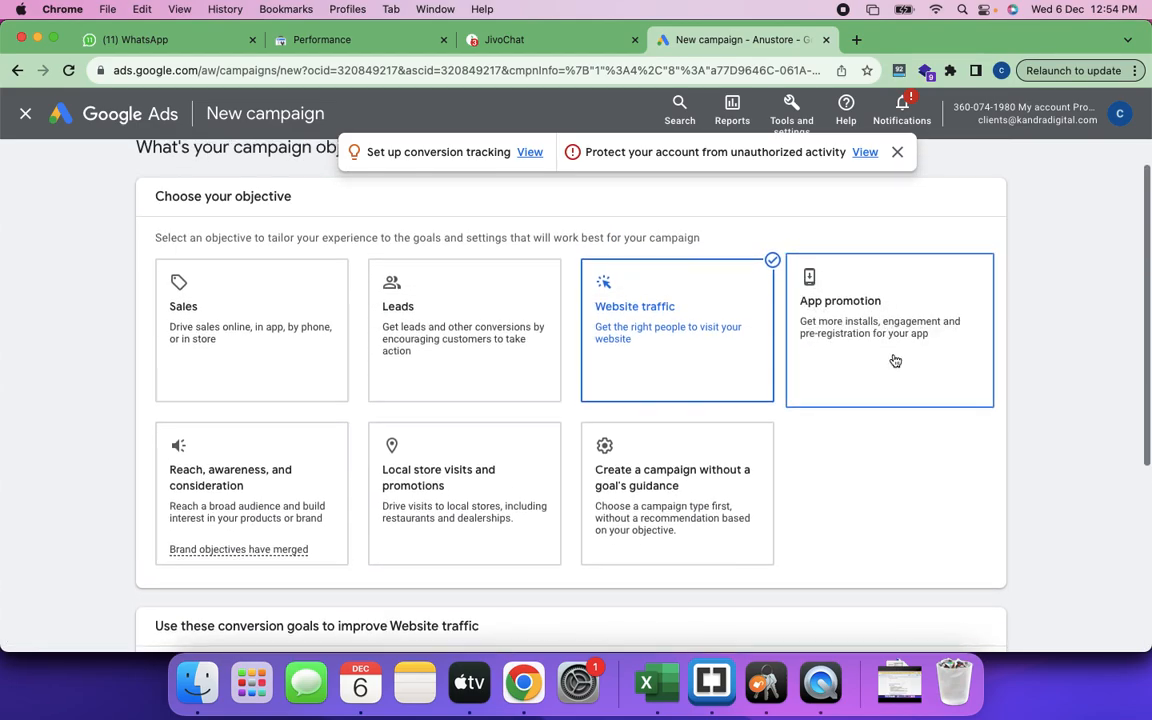
pyautogui.scroll(-4, 893, 360)
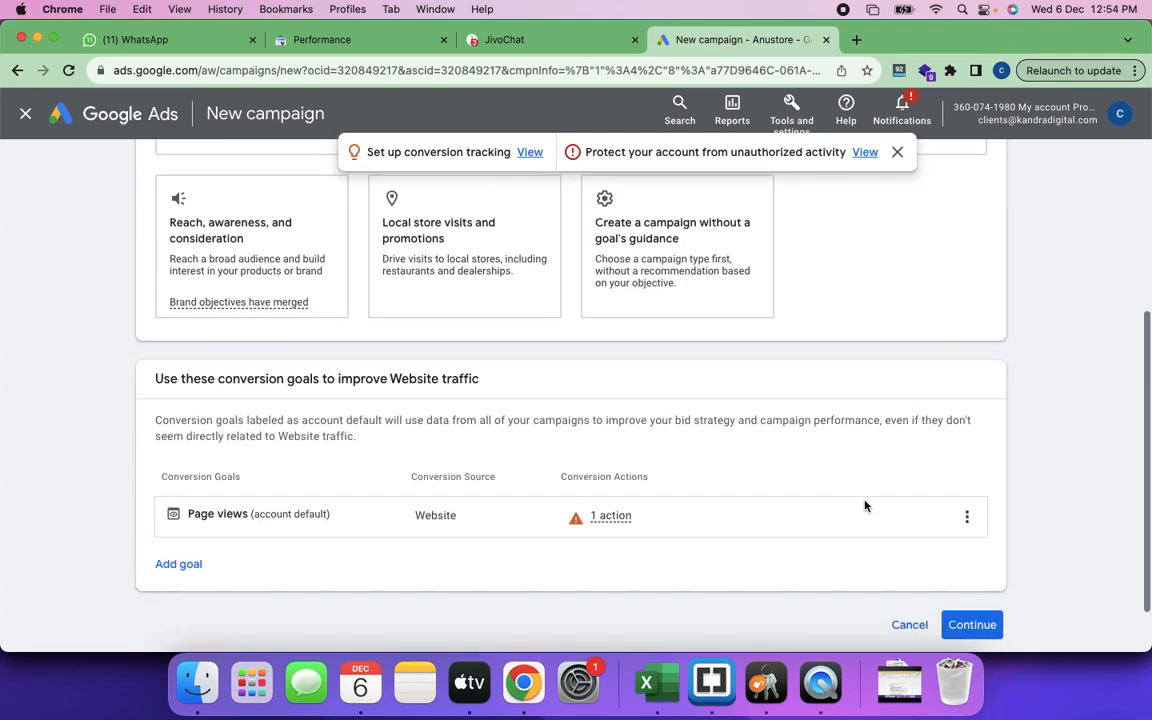
pyautogui.scroll(-2, 865, 505)
pyautogui.click(971, 575)
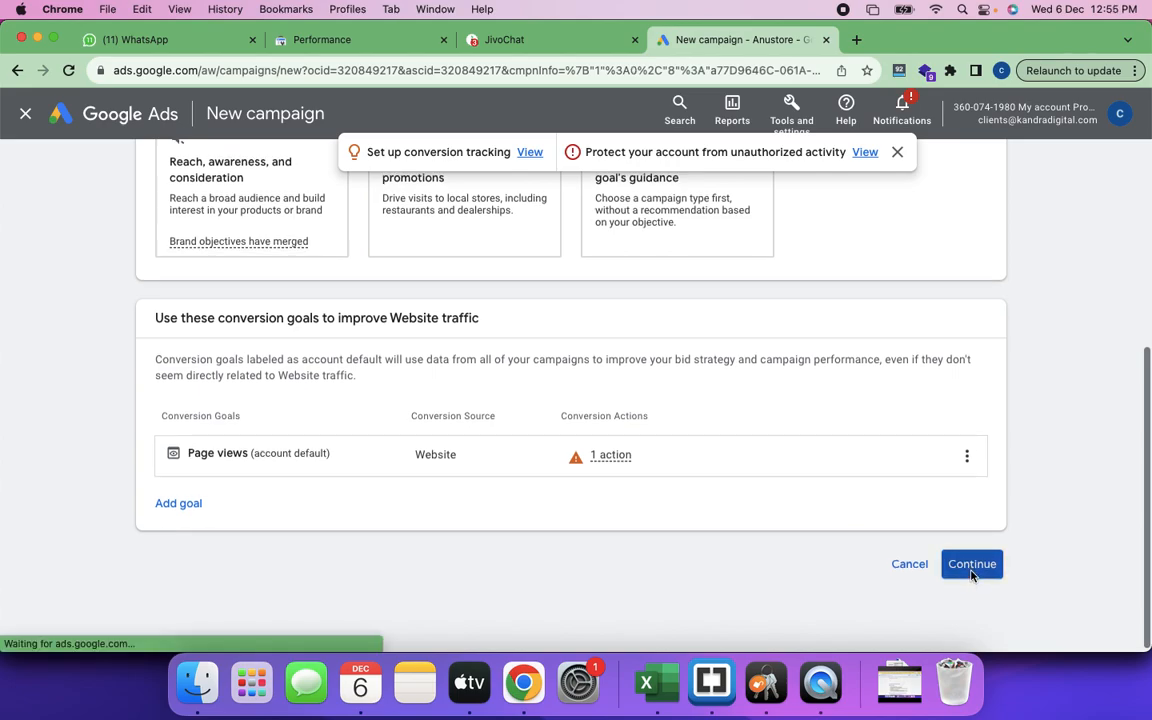
# Choose Video as the campaign type and continue to the campaign's general settings.
pyautogui.scroll(-5, 692, 540)
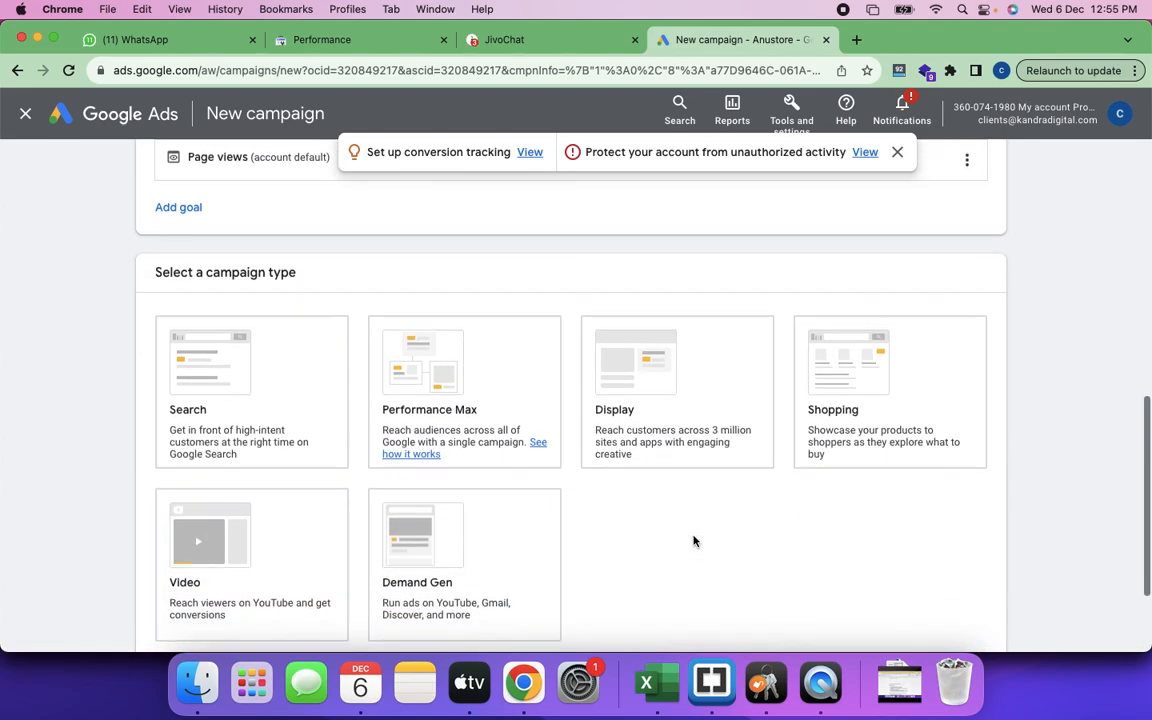
pyautogui.scroll(-1, 696, 541)
pyautogui.scroll(-2, 693, 541)
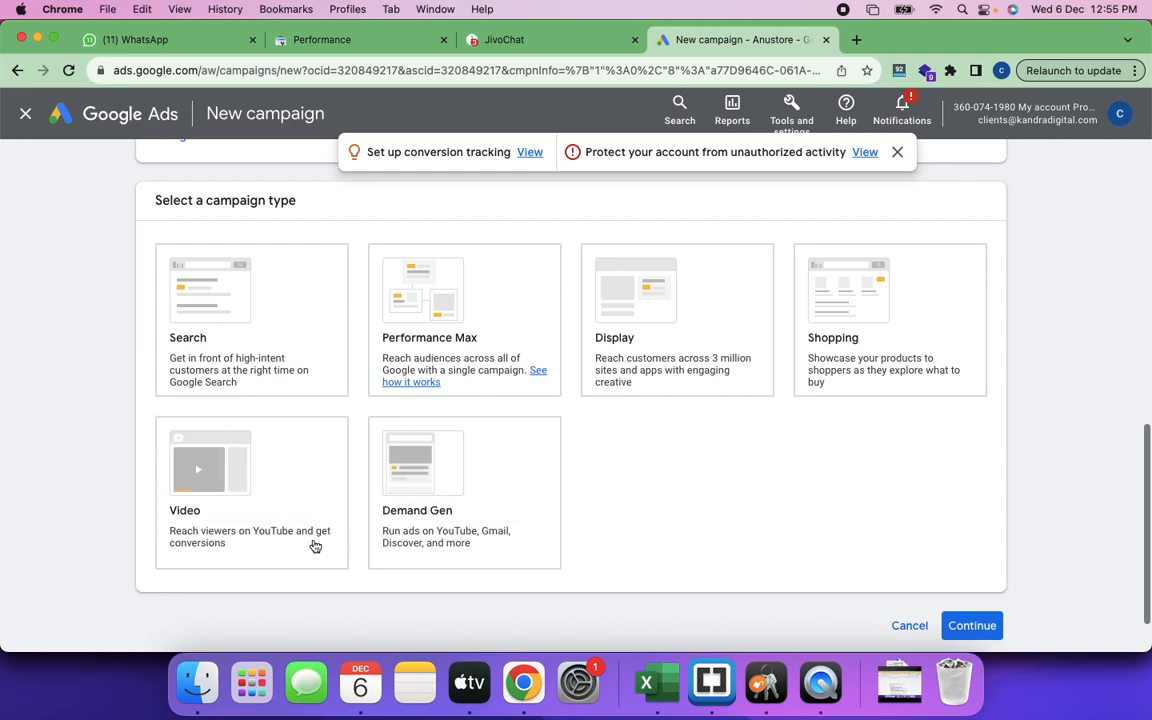
pyautogui.click(267, 502)
pyautogui.click(267, 503)
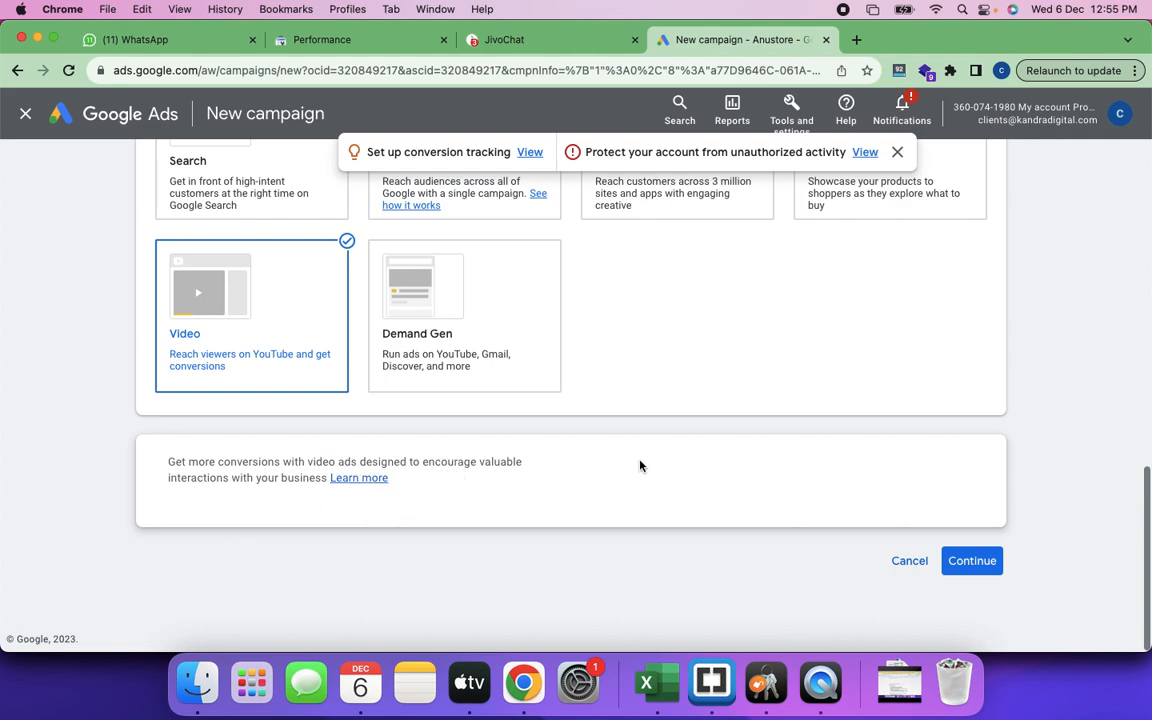
pyautogui.click(972, 561)
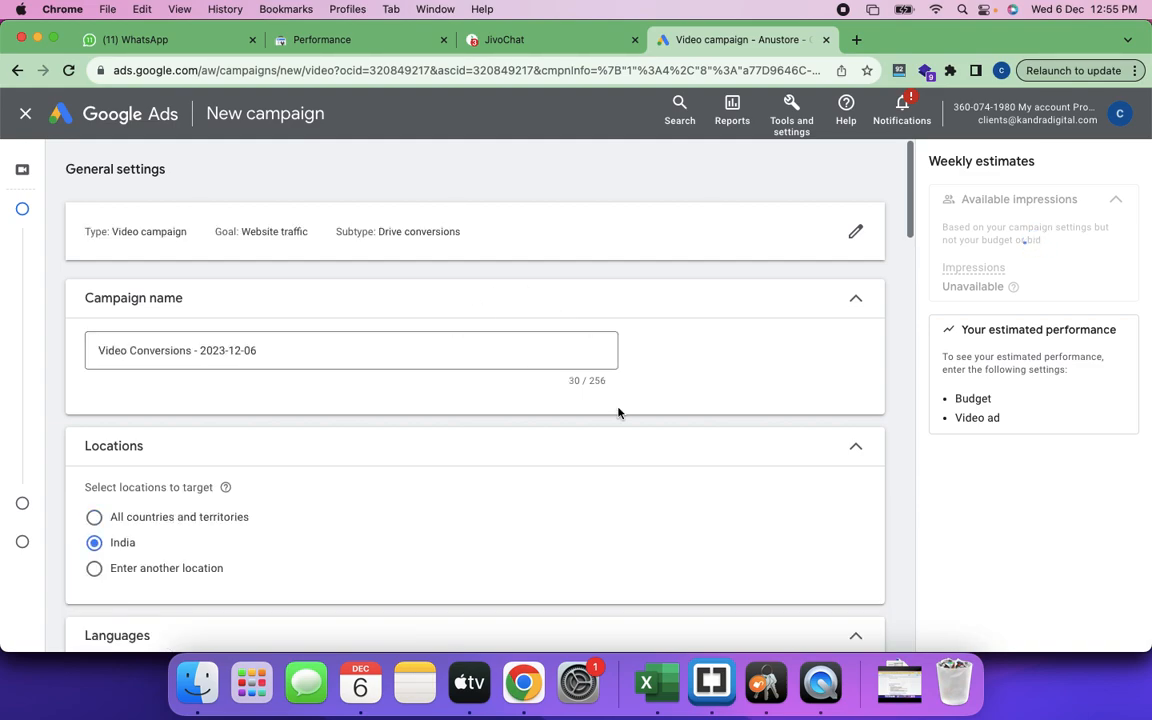
# Extend the campaign name to "Video Conversions - 2023-12-06- Test".
pyautogui.scroll(-2, 618, 412)
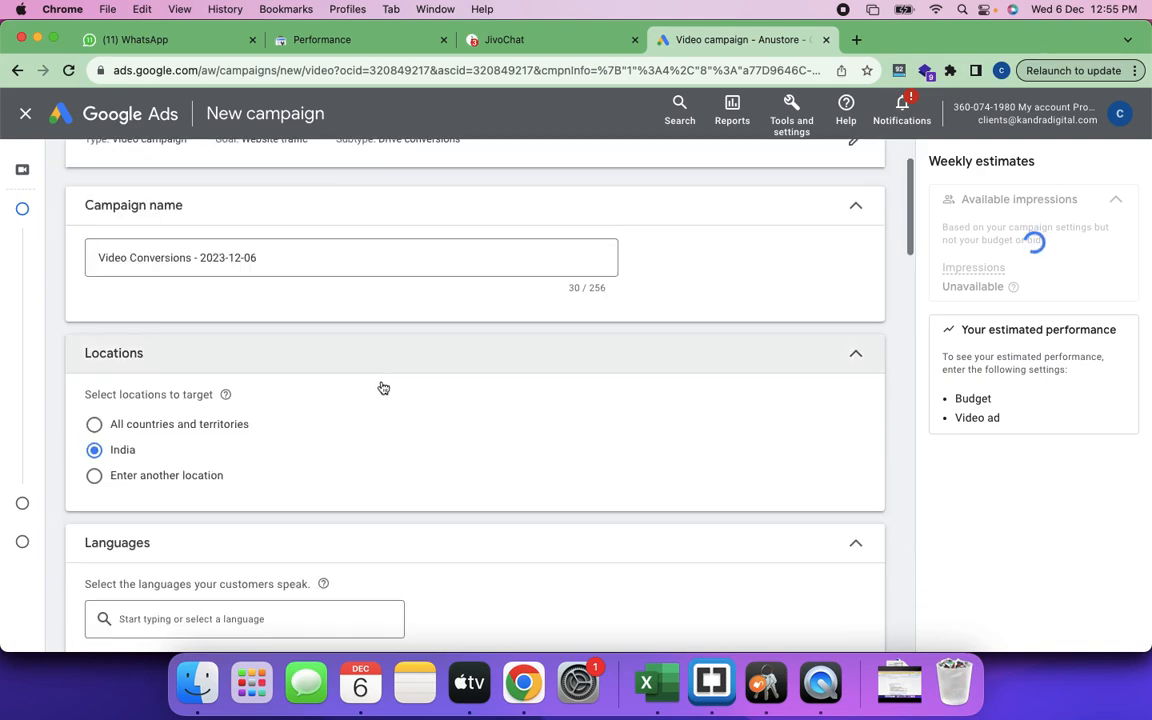
pyautogui.click(286, 256)
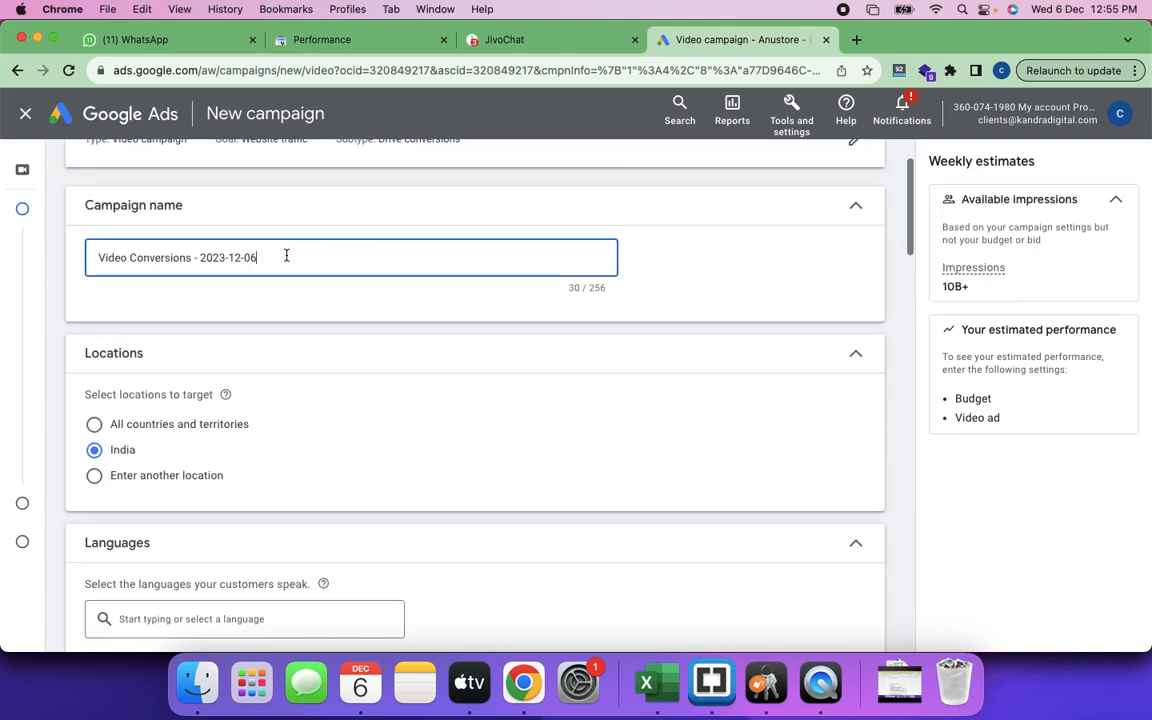
pyautogui.write('-')
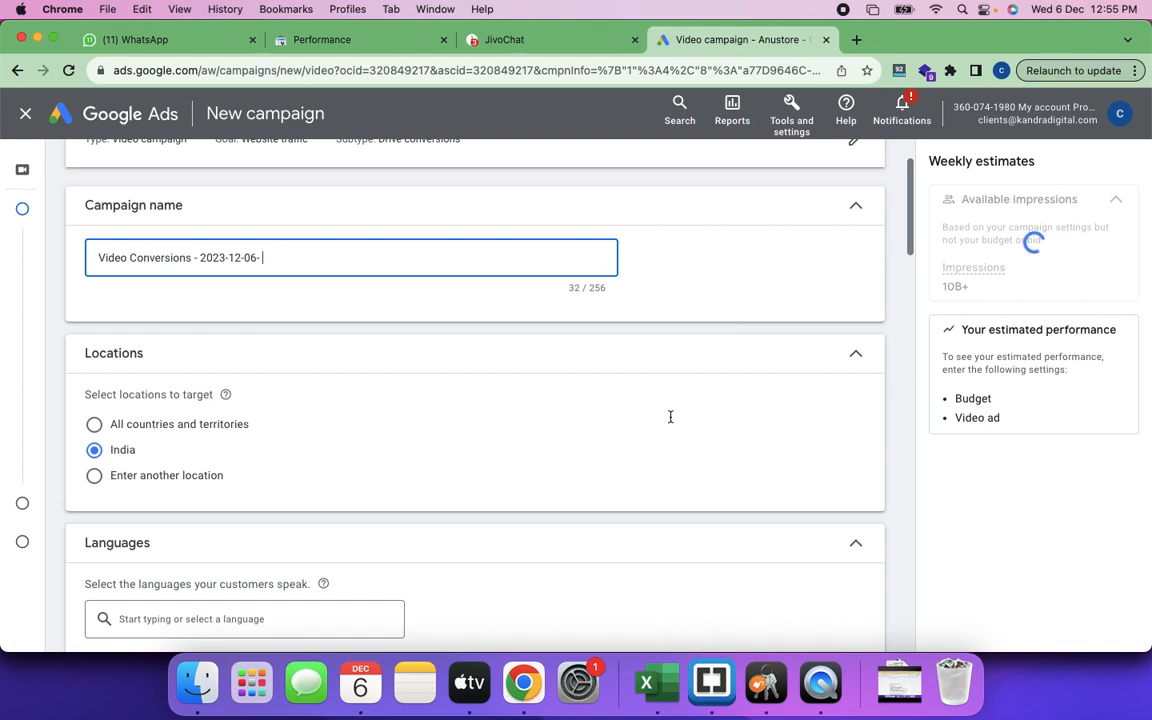
pyautogui.write('Test')
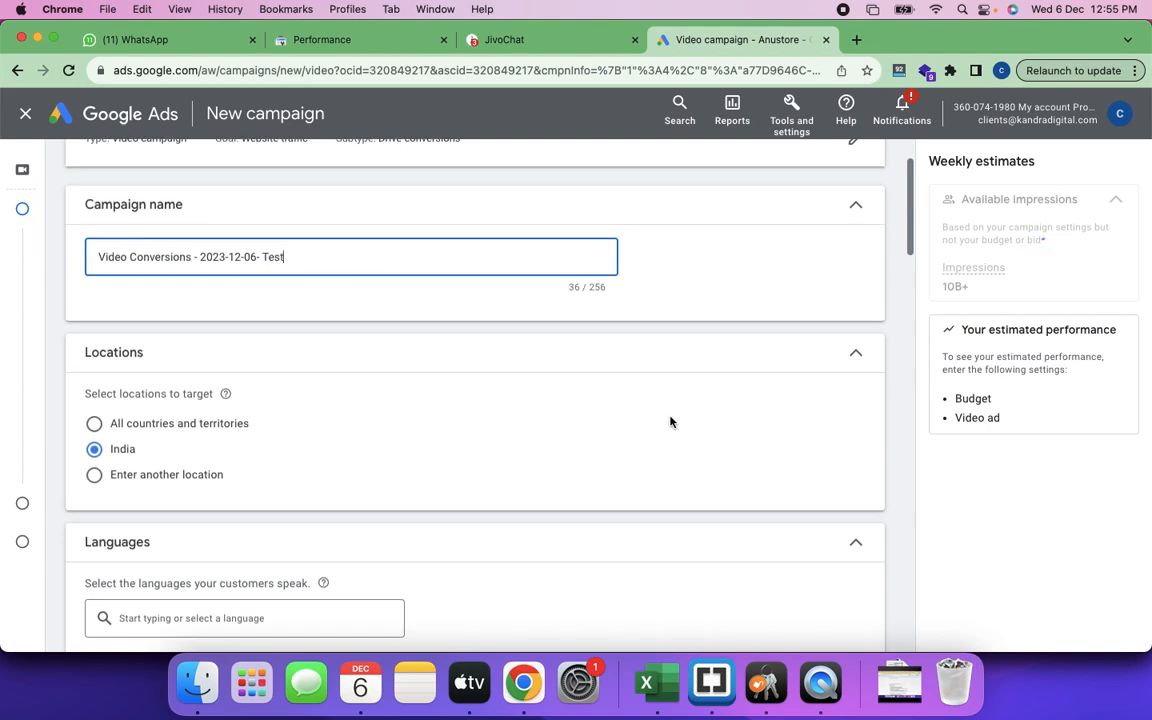
# Review the campaign's location and language settings and the bid strategies on offer.
pyautogui.scroll(-6, 670, 421)
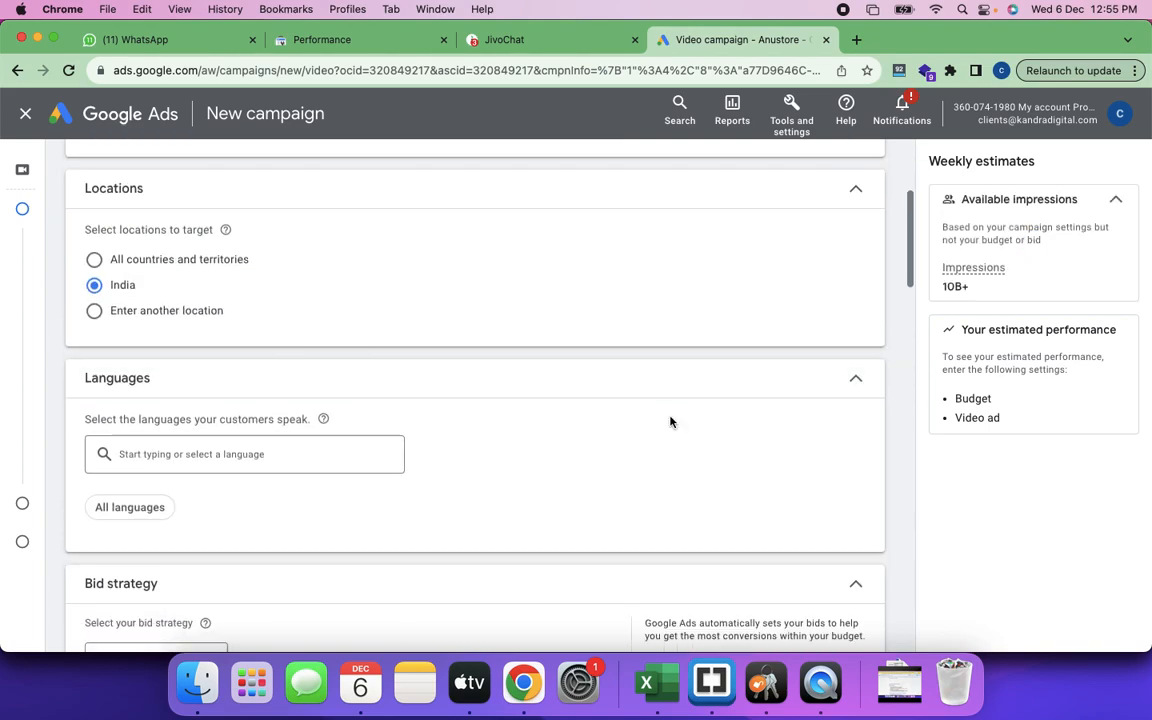
pyautogui.scroll(-5, 334, 375)
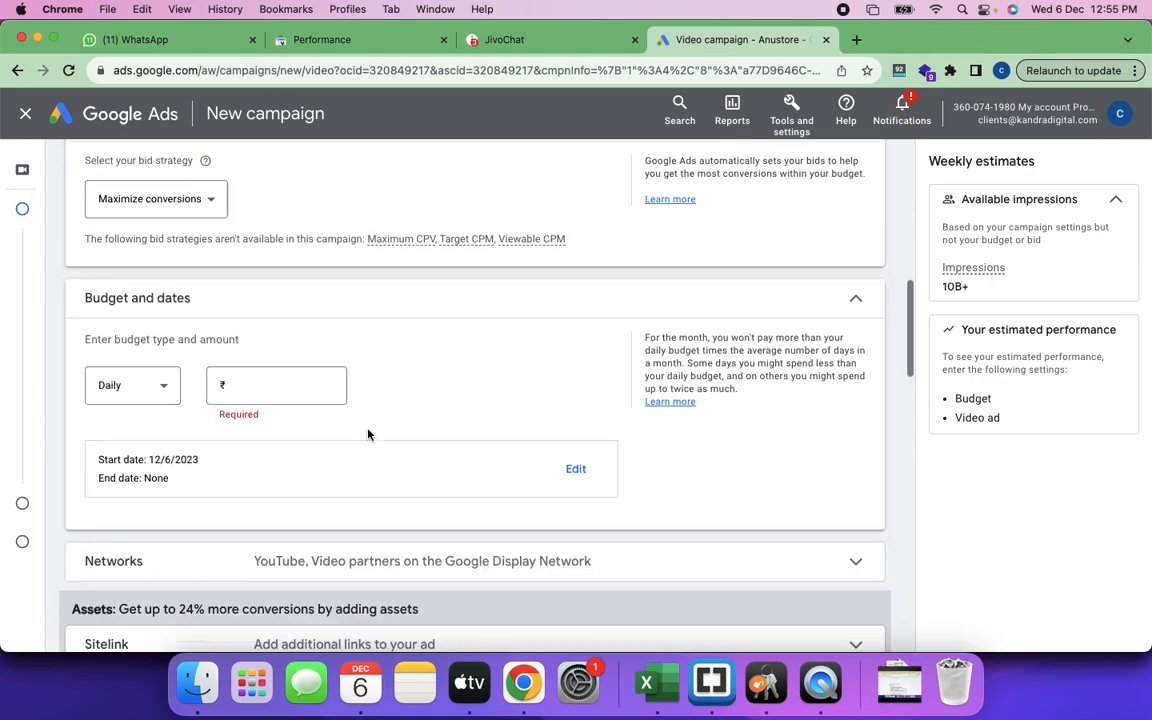
pyautogui.scroll(5, 367, 434)
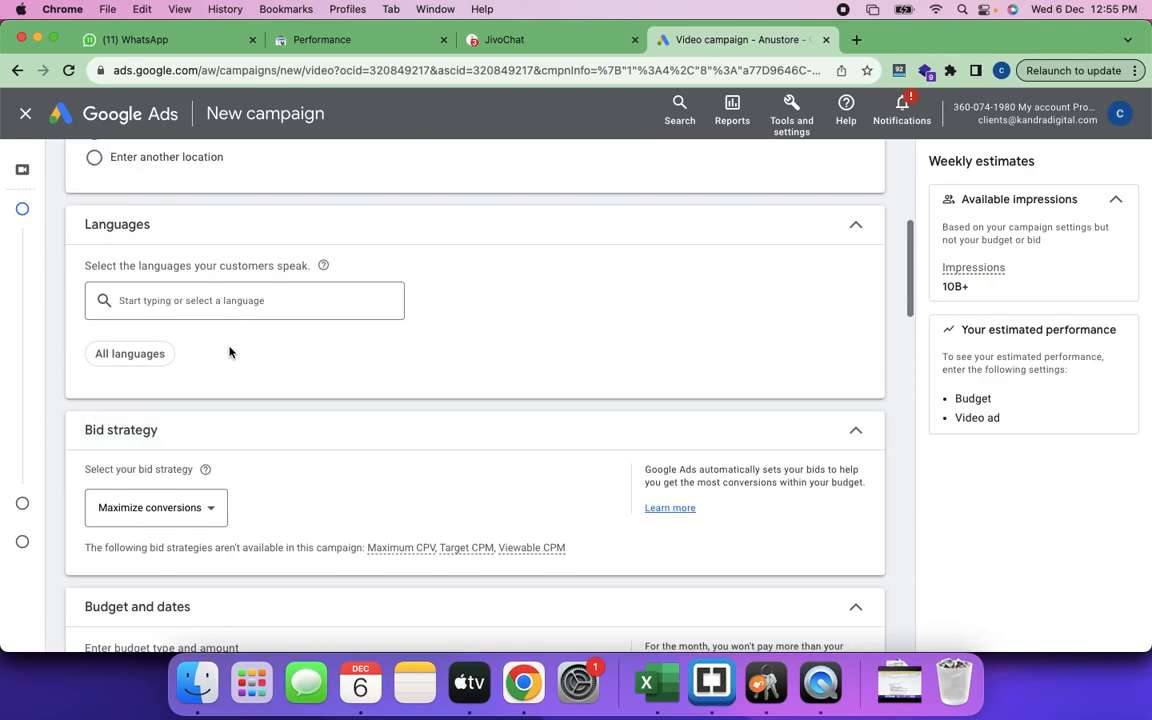
pyautogui.scroll(-3, 357, 398)
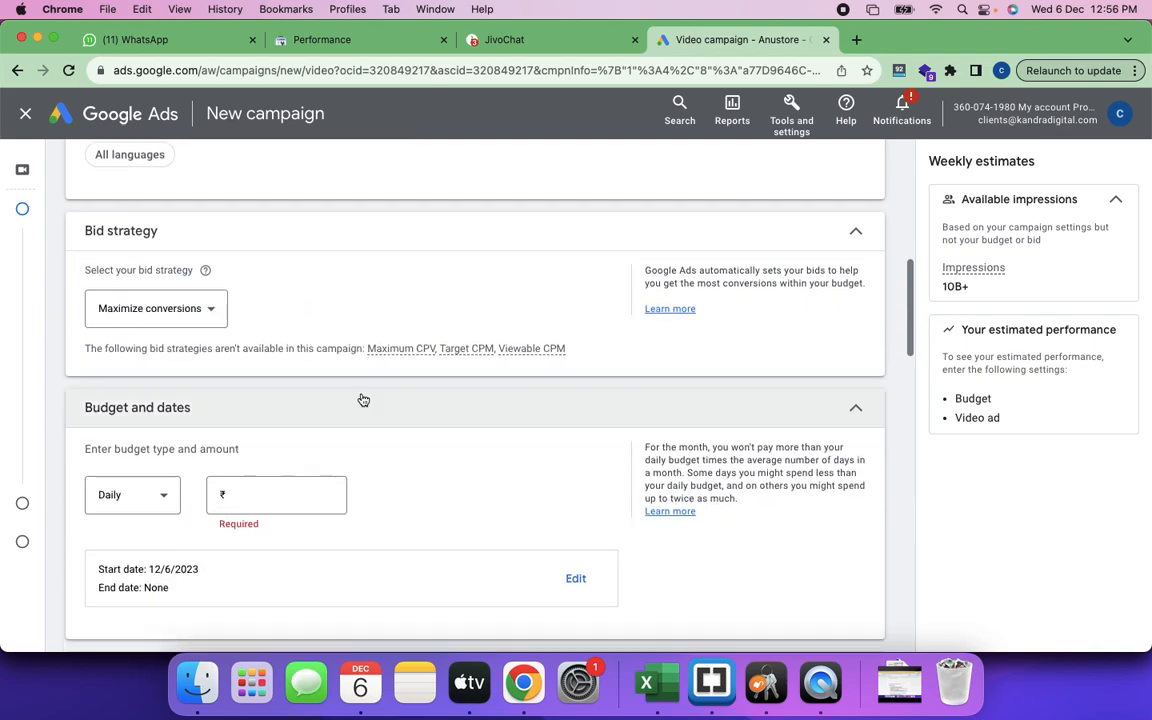
pyautogui.click(211, 310)
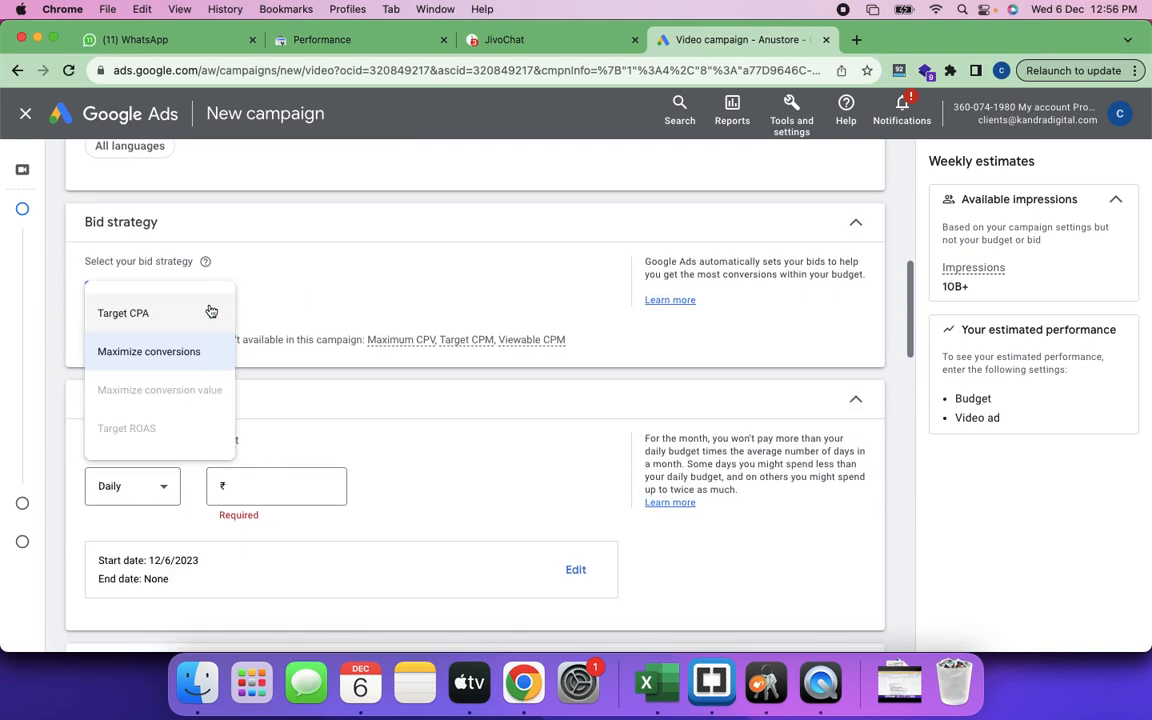
pyautogui.click(344, 342)
# Set the campaign's daily budget to ₹500.
pyautogui.scroll(-2, 473, 422)
pyautogui.click(288, 380)
pyautogui.write('500')
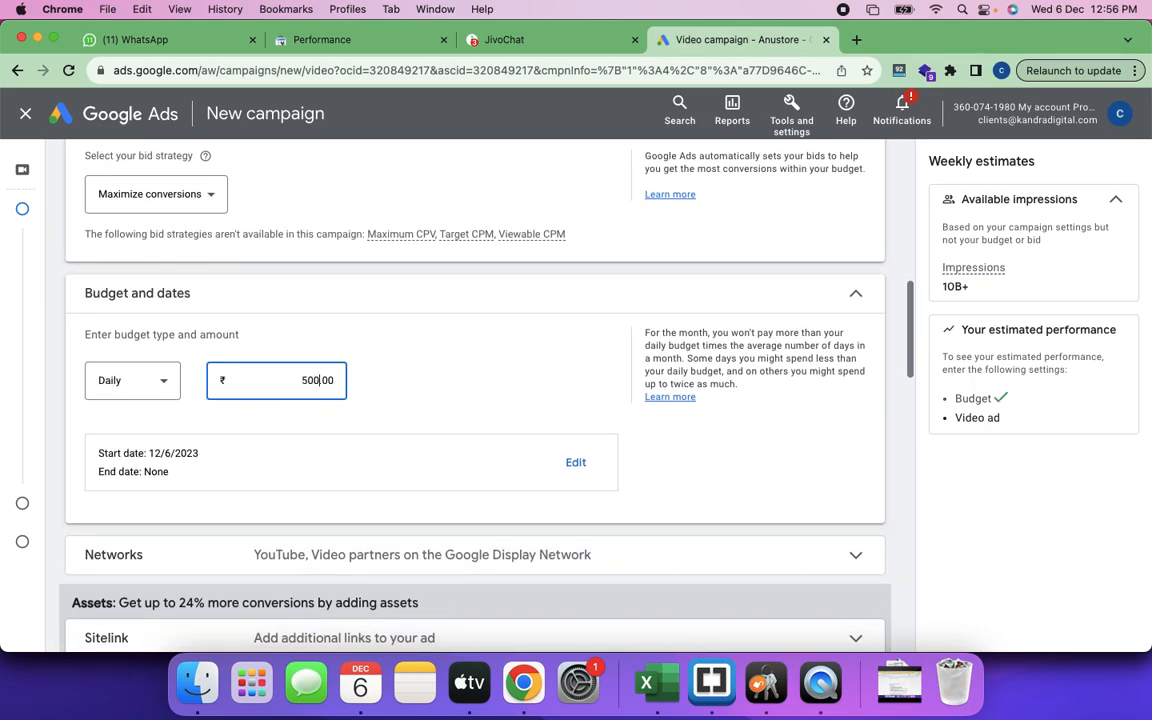
# Examine the networks where the ads can appear, including the Google TV restrictions and the Google Display Network video partners.
pyautogui.scroll(-3, 405, 401)
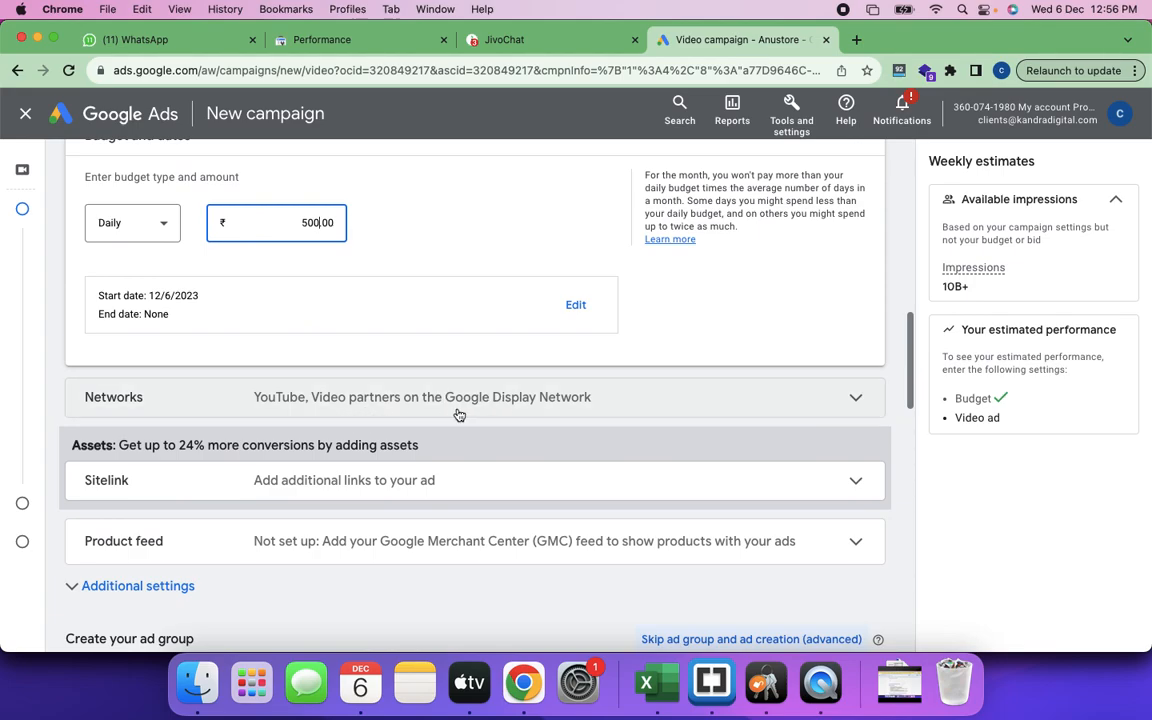
pyautogui.click(494, 407)
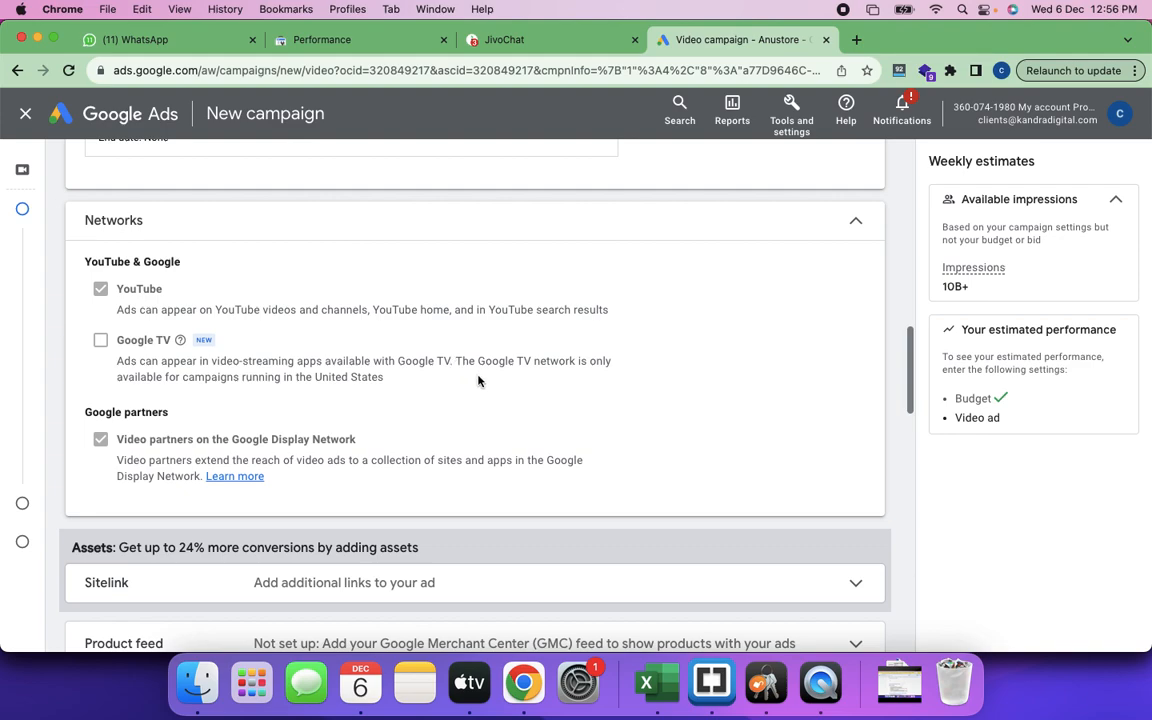
pyautogui.moveTo(198, 376); pyautogui.dragTo(383, 373)
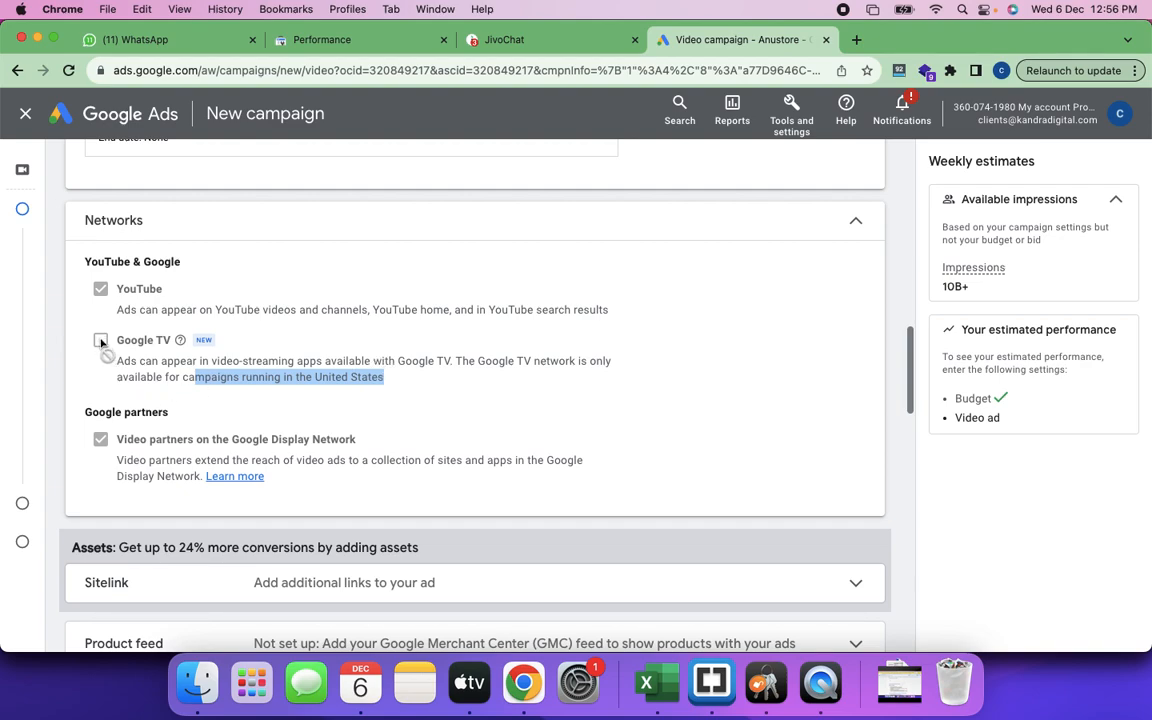
pyautogui.moveTo(101, 342)
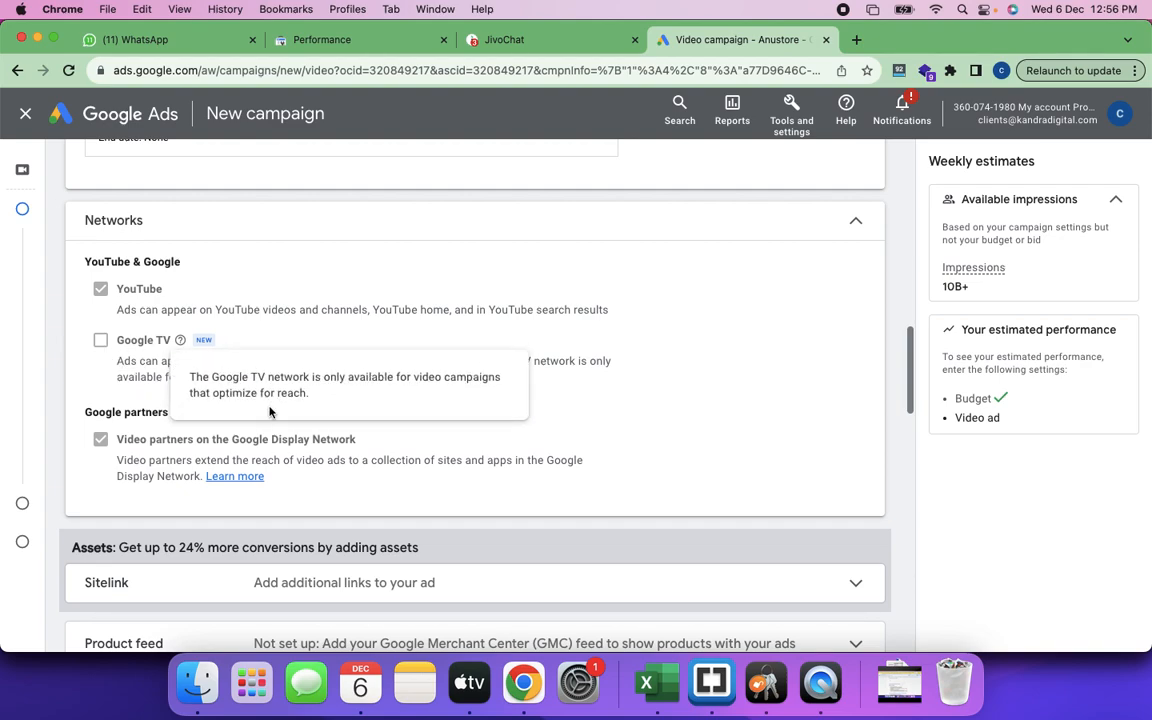
pyautogui.moveTo(154, 440); pyautogui.dragTo(374, 447)
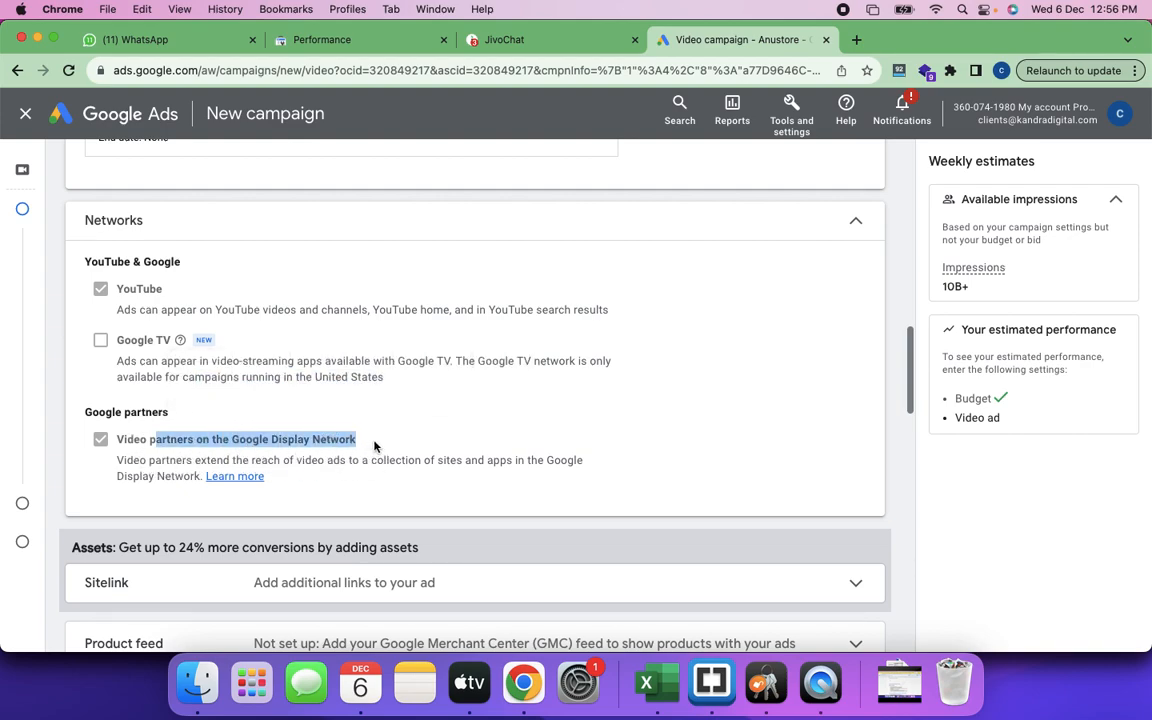
pyautogui.click(454, 438)
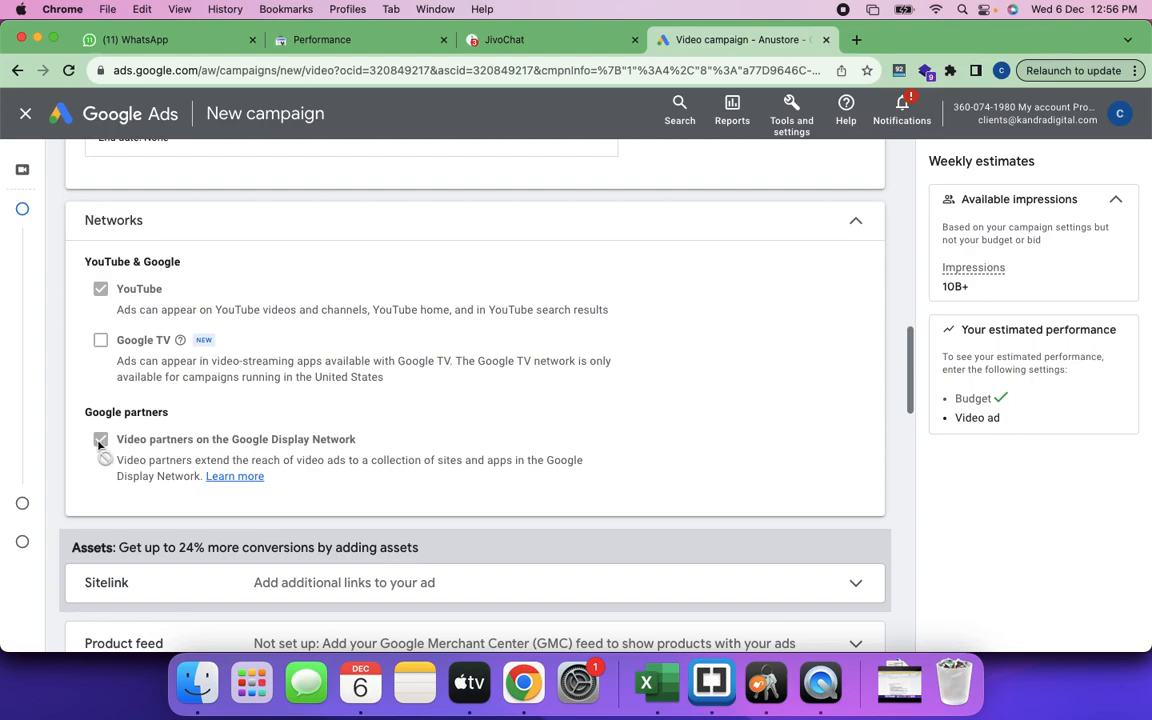
# Review the campaign's network choices and the sitelink and product feed sections that follow them.
pyautogui.scroll(-3, 318, 445)
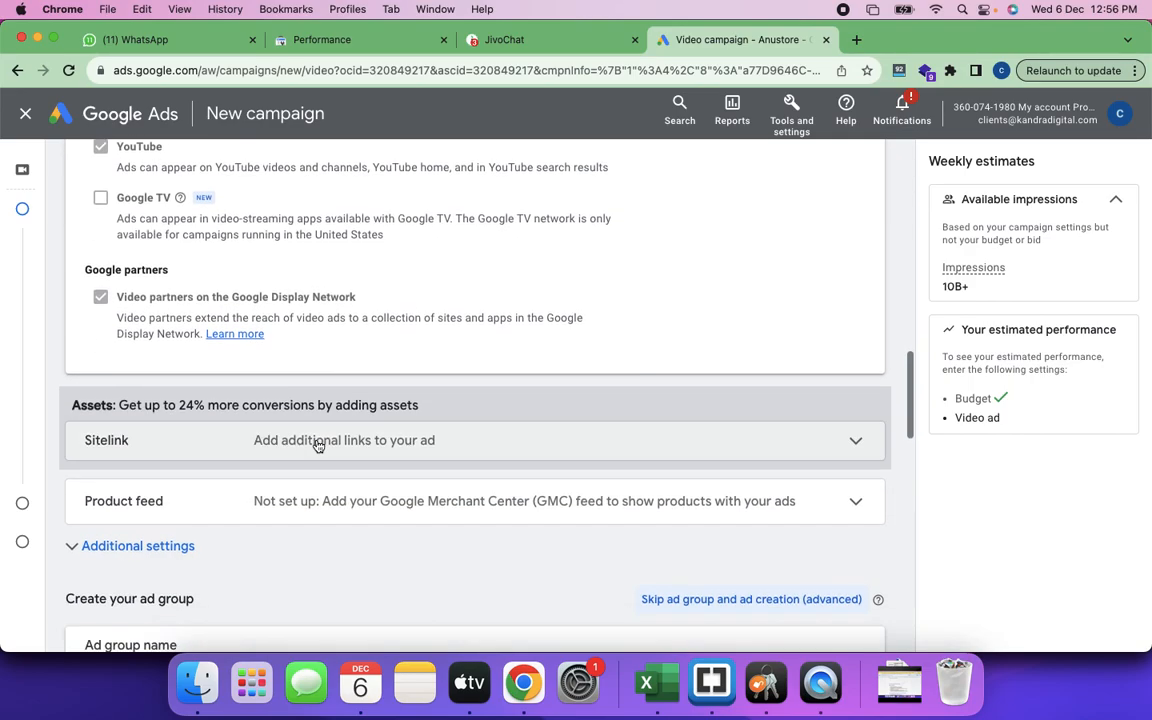
pyautogui.hscroll(-2, 318, 446)
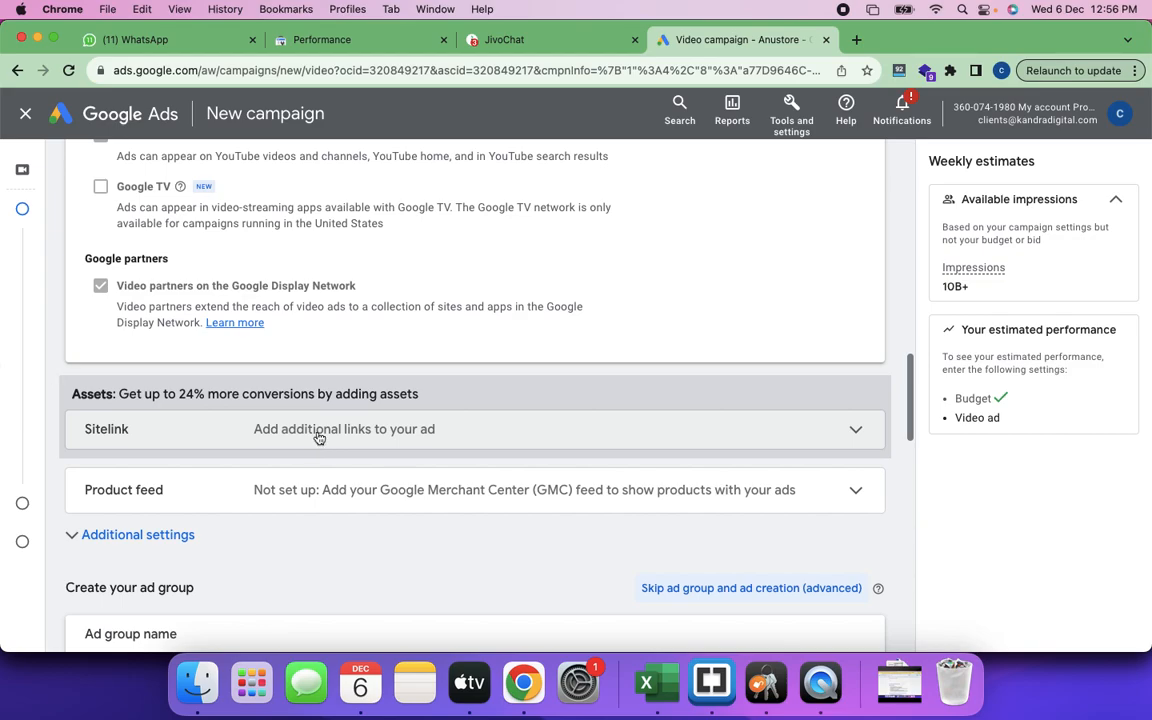
pyautogui.scroll(2, 340, 400)
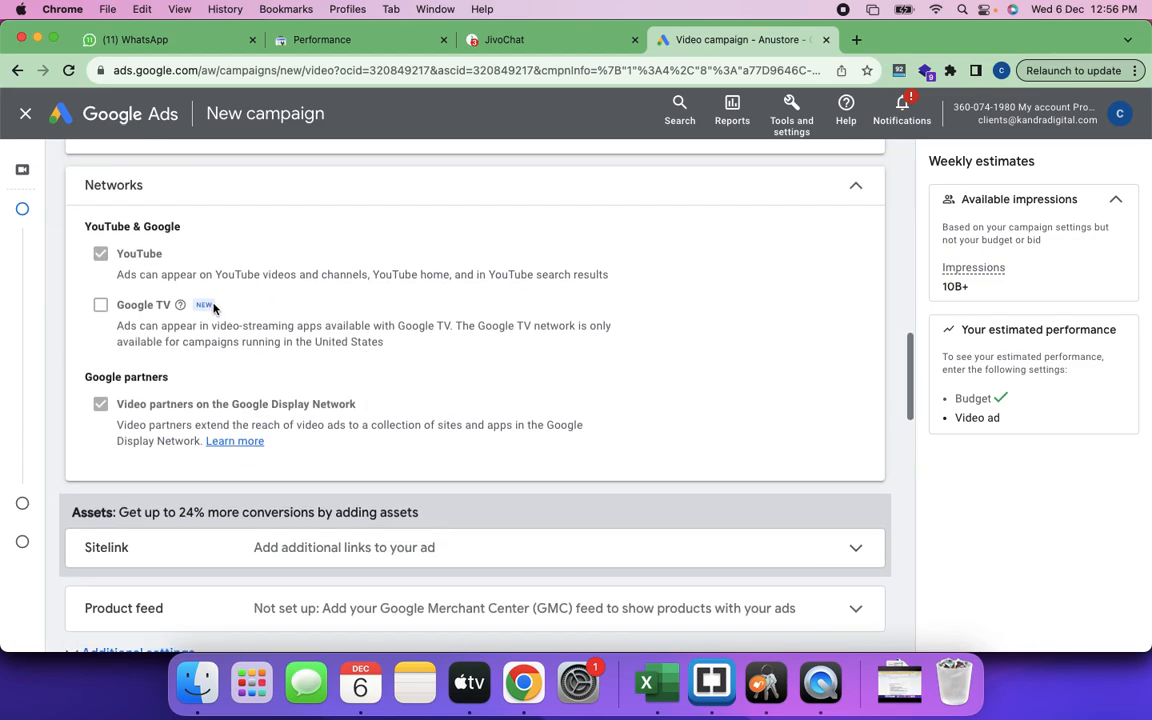
pyautogui.scroll(-2, 300, 342)
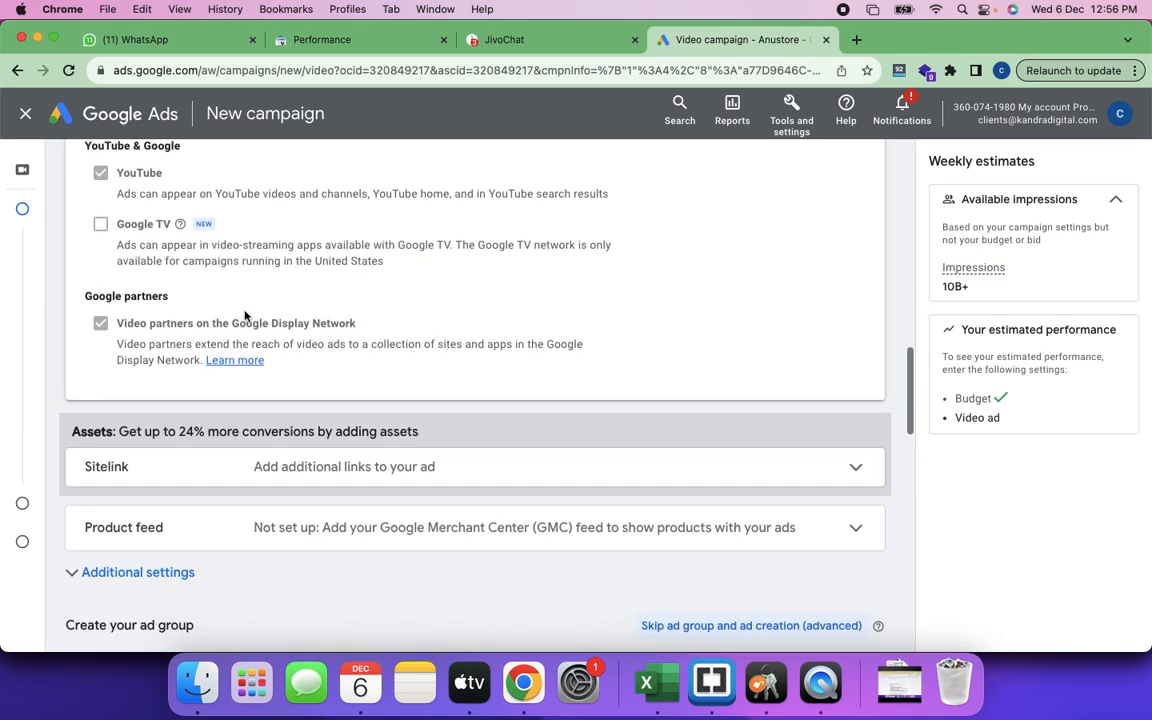
pyautogui.scroll(1, 308, 348)
pyautogui.scroll(2, 311, 354)
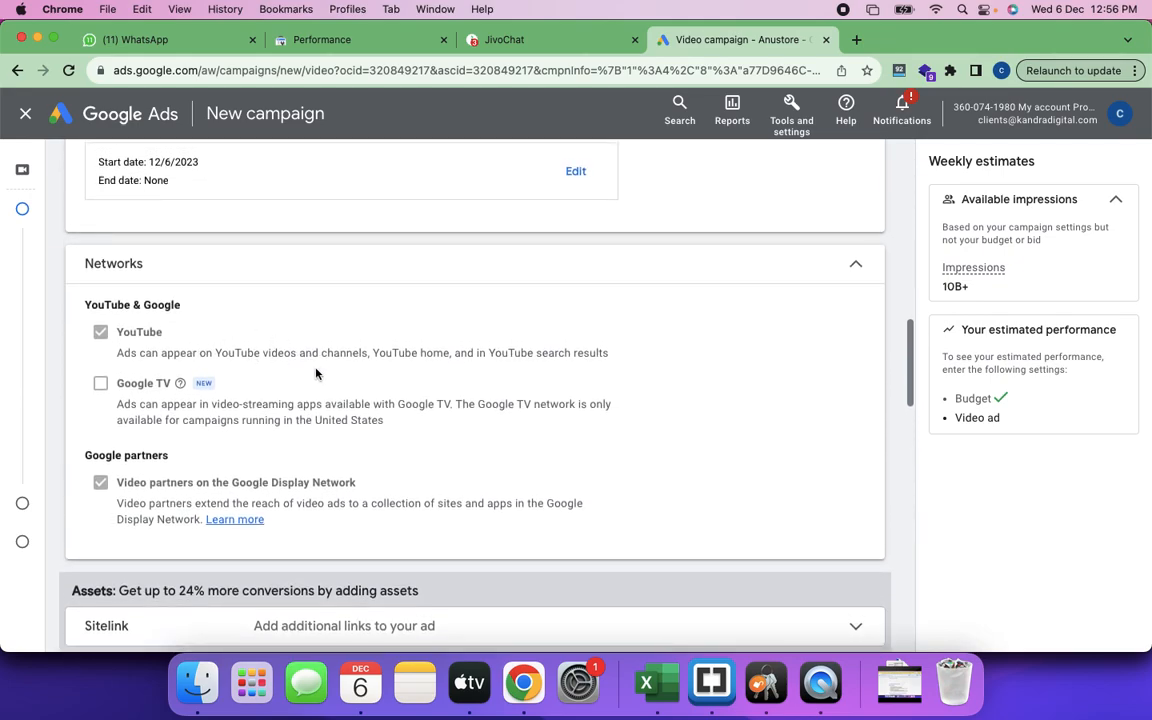
pyautogui.scroll(-5, 313, 373)
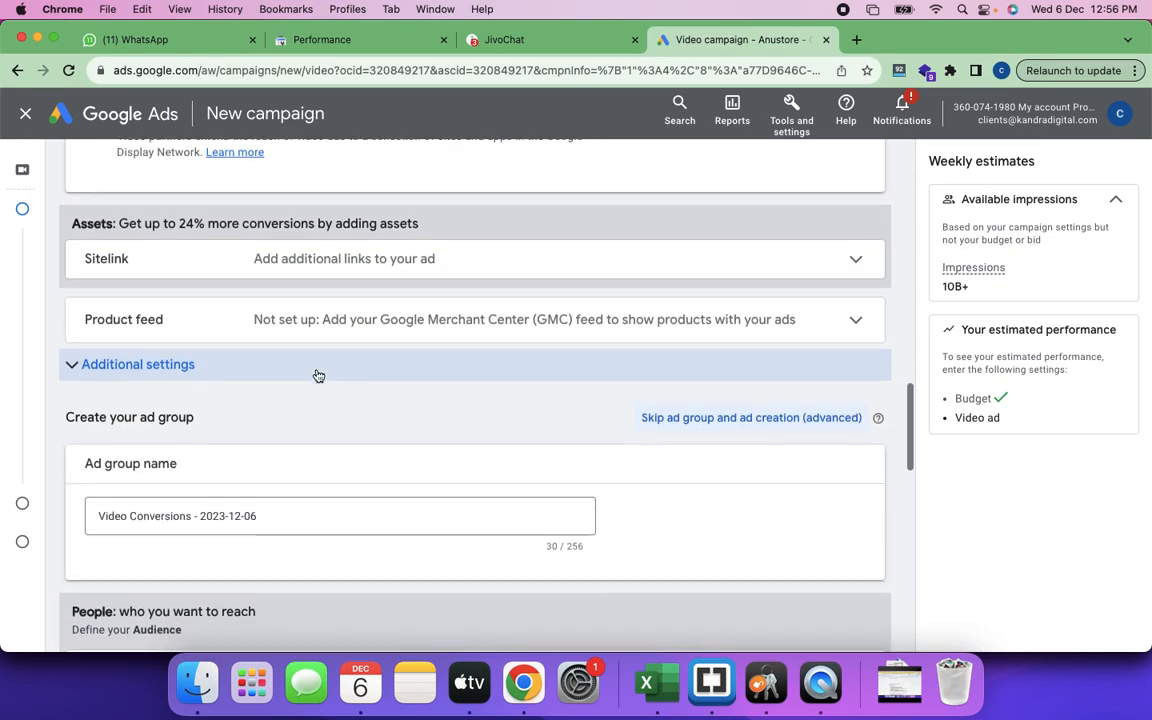
pyautogui.scroll(-1, 318, 376)
pyautogui.scroll(1, 318, 376)
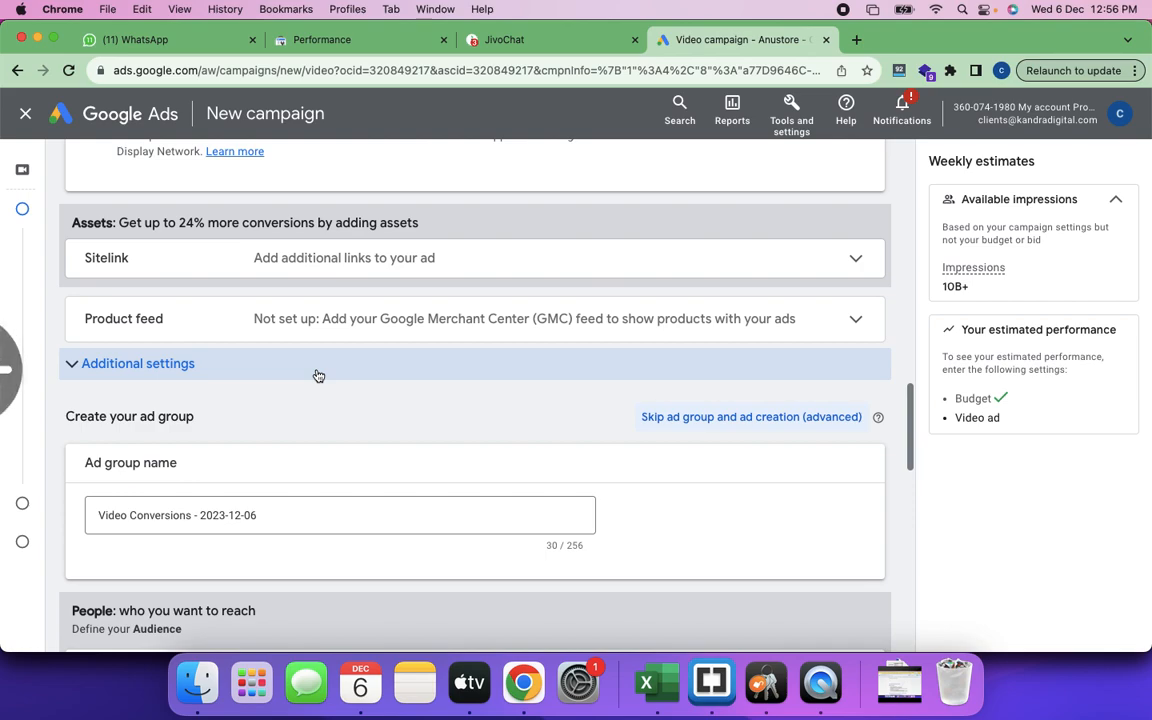
# Add all existing campaign-level sitelink assets to the campaign and look over the selected list.
pyautogui.click(412, 260)
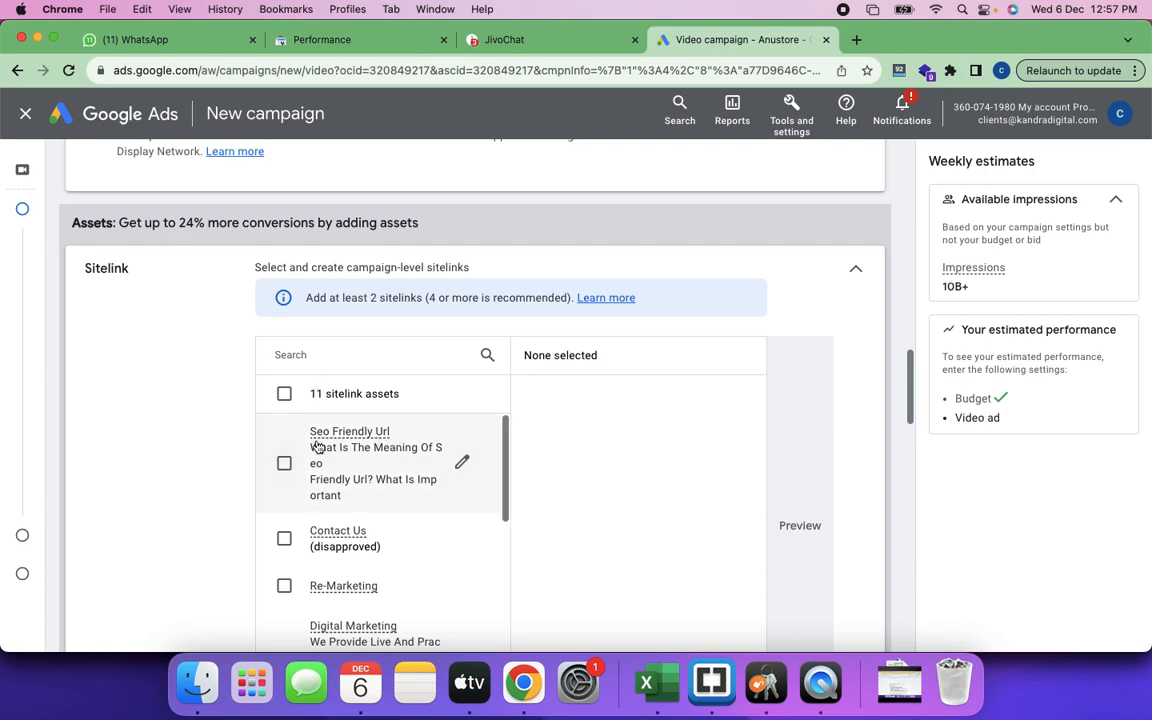
pyautogui.click(284, 395)
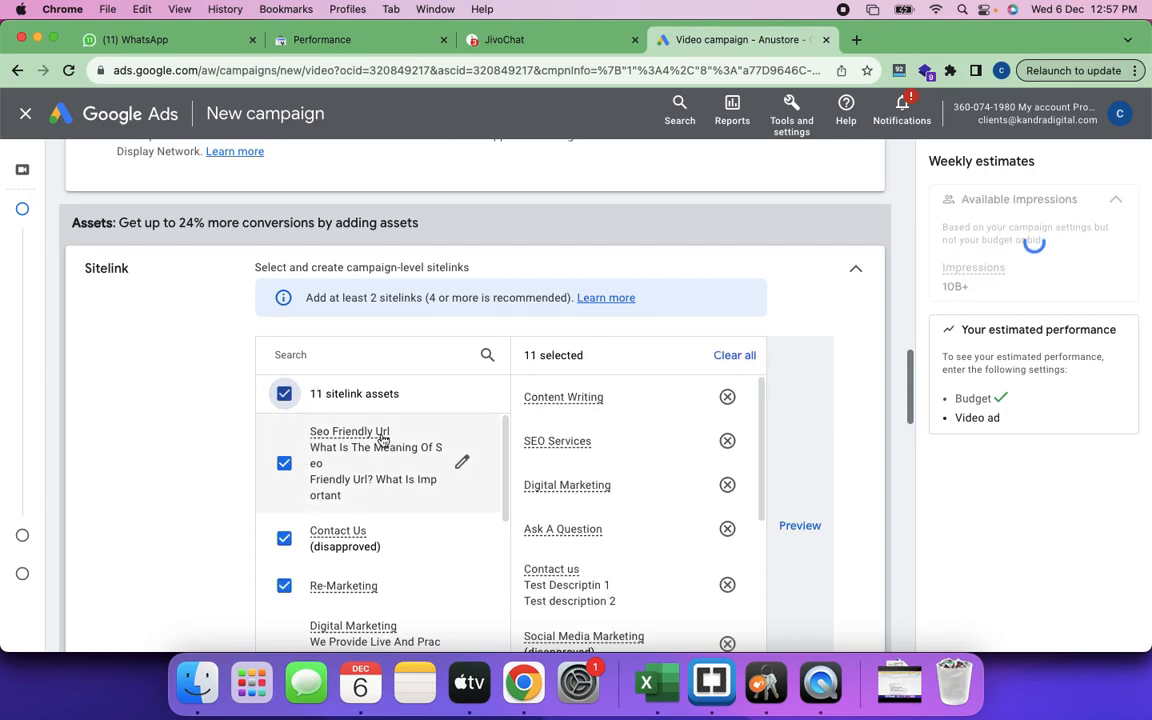
pyautogui.scroll(-10, 381, 435)
pyautogui.scroll(-5, 375, 370)
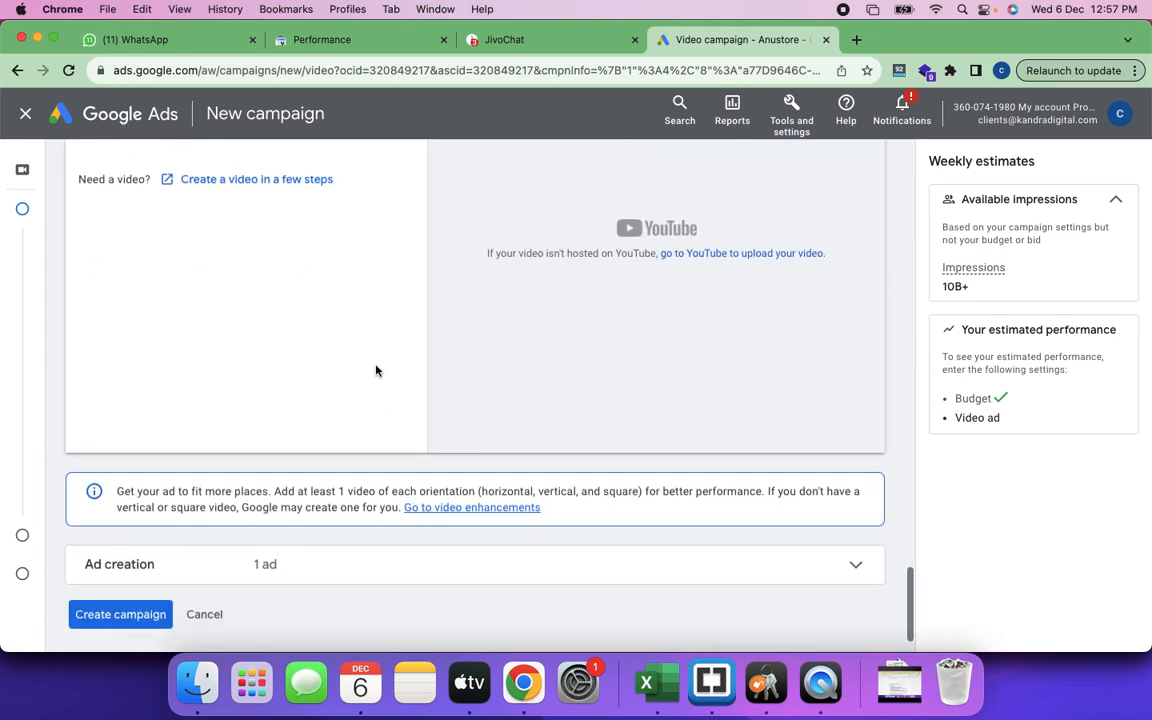
pyautogui.scroll(7, 376, 366)
pyautogui.scroll(5, 376, 366)
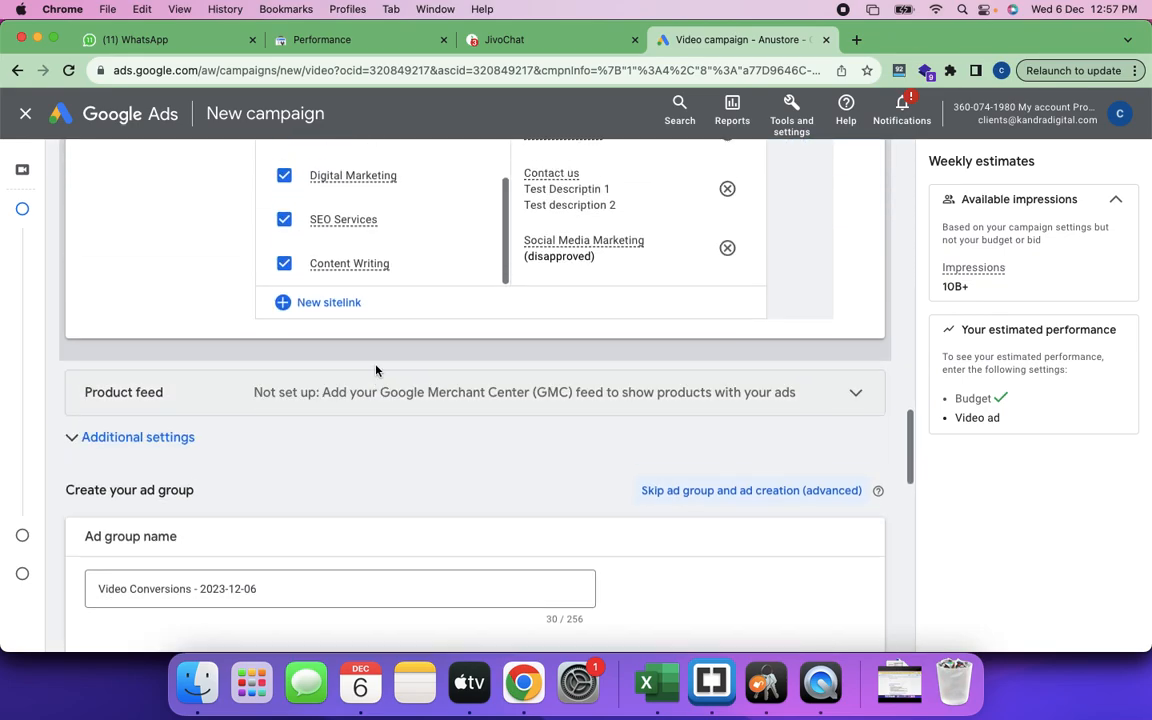
pyautogui.scroll(5, 376, 370)
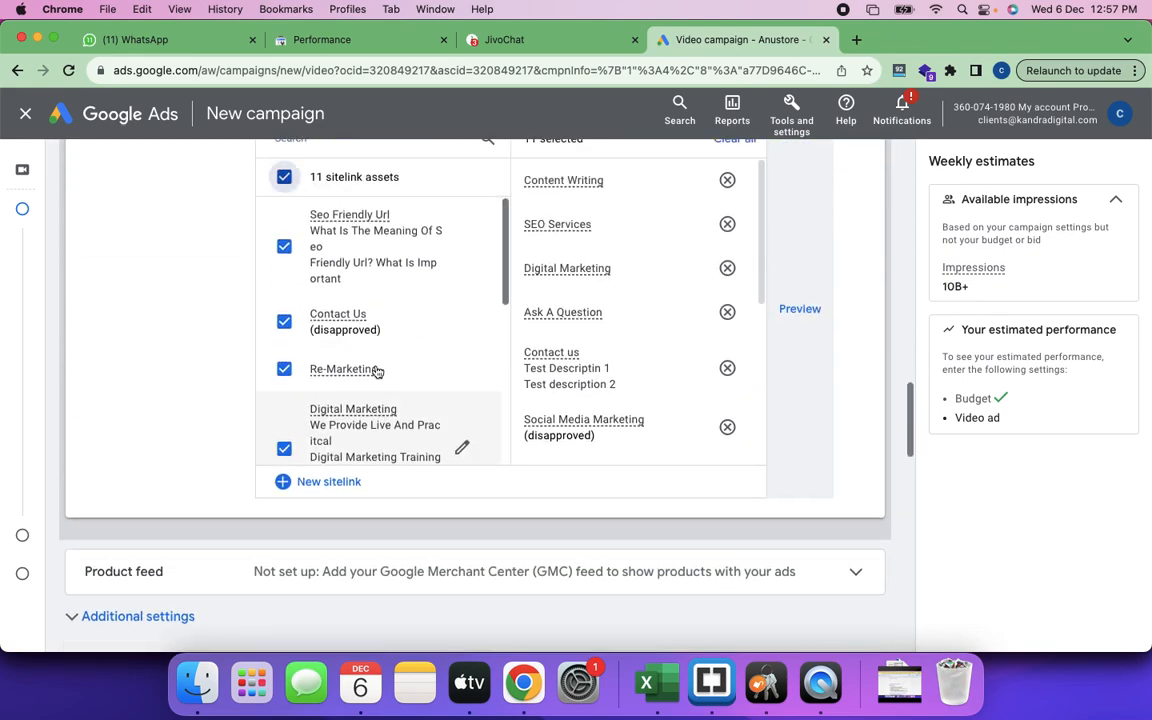
pyautogui.scroll(-10, 376, 370)
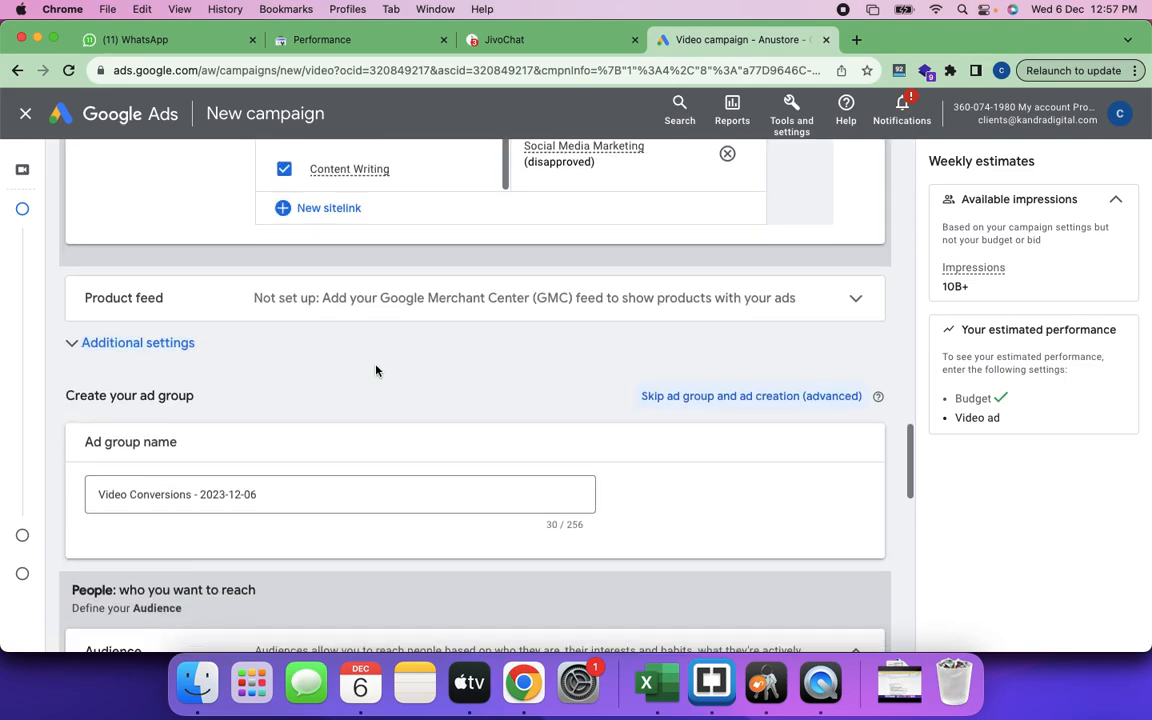
pyautogui.scroll(3, 376, 369)
pyautogui.scroll(-3, 429, 239)
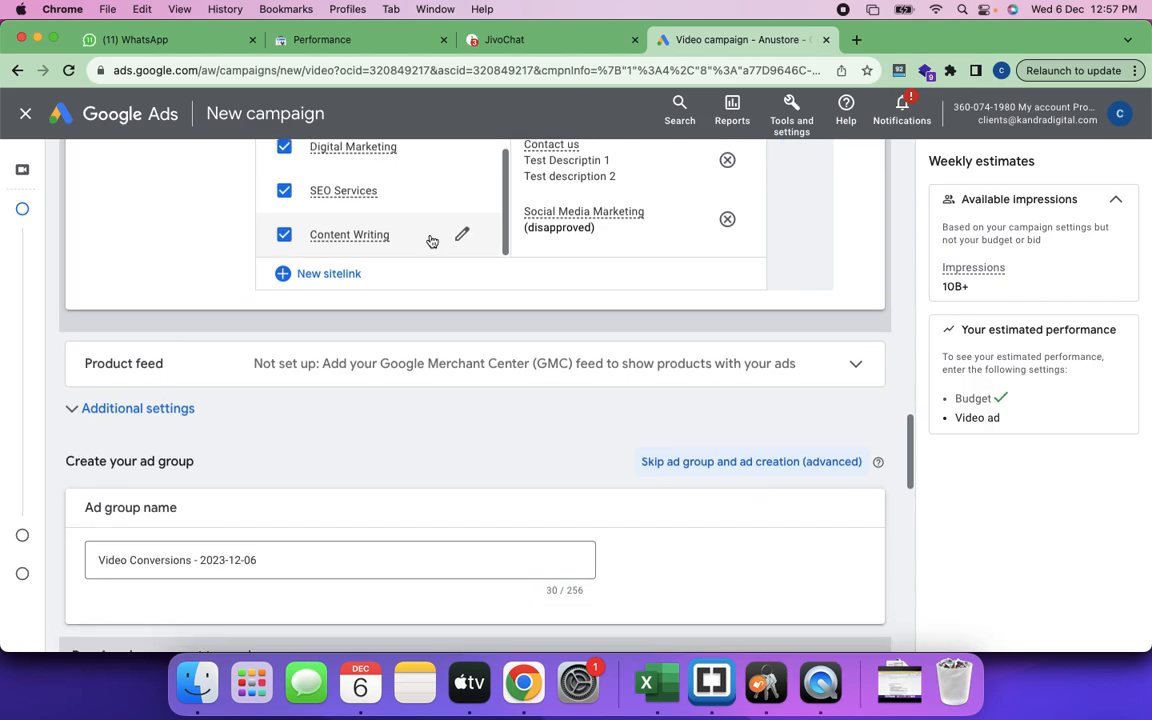
pyautogui.scroll(2, 429, 239)
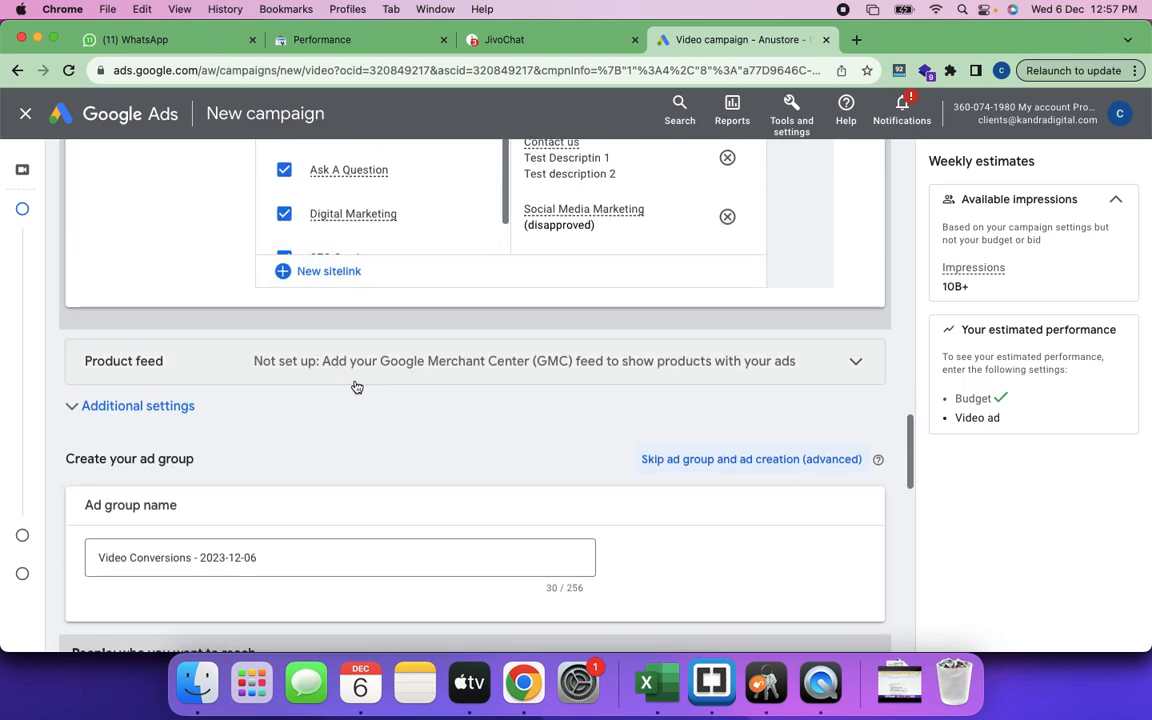
# Try enabling a Google Merchant Center feed to show products with the ads.
pyautogui.scroll(-3, 355, 429)
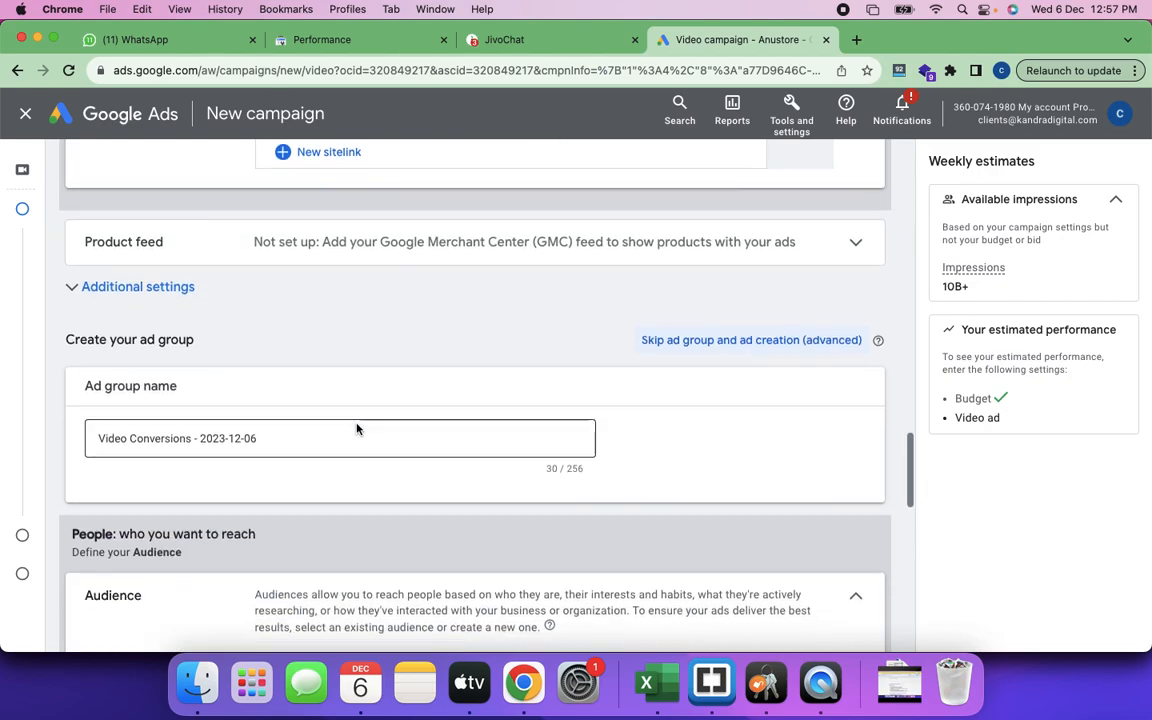
pyautogui.click(304, 229)
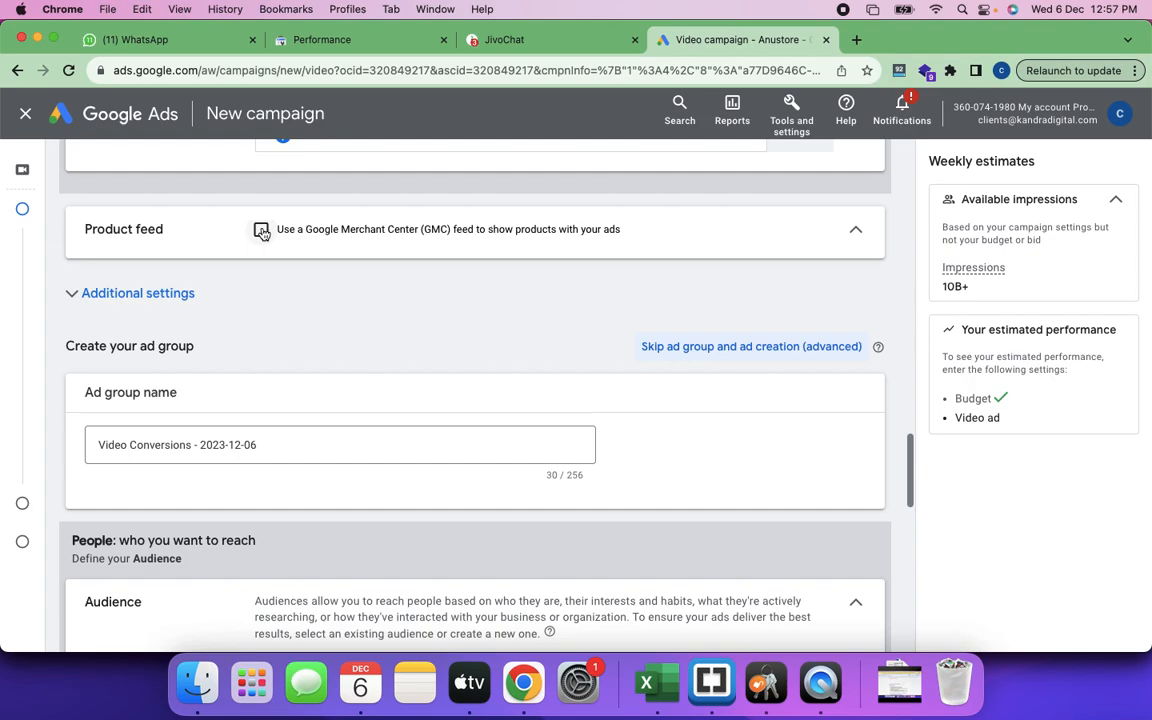
pyautogui.click(261, 231)
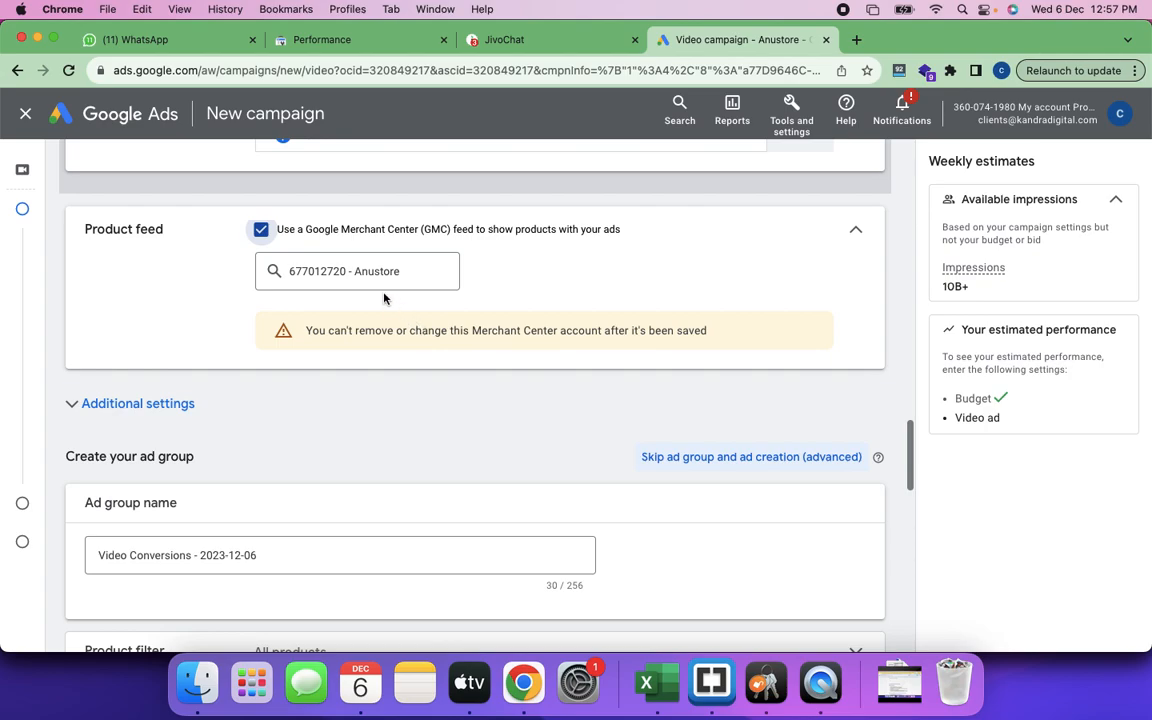
pyautogui.click(261, 229)
# Review the ad group name, the audience and optimized targeting sections, and the video ad creation area.
pyautogui.scroll(-2, 342, 350)
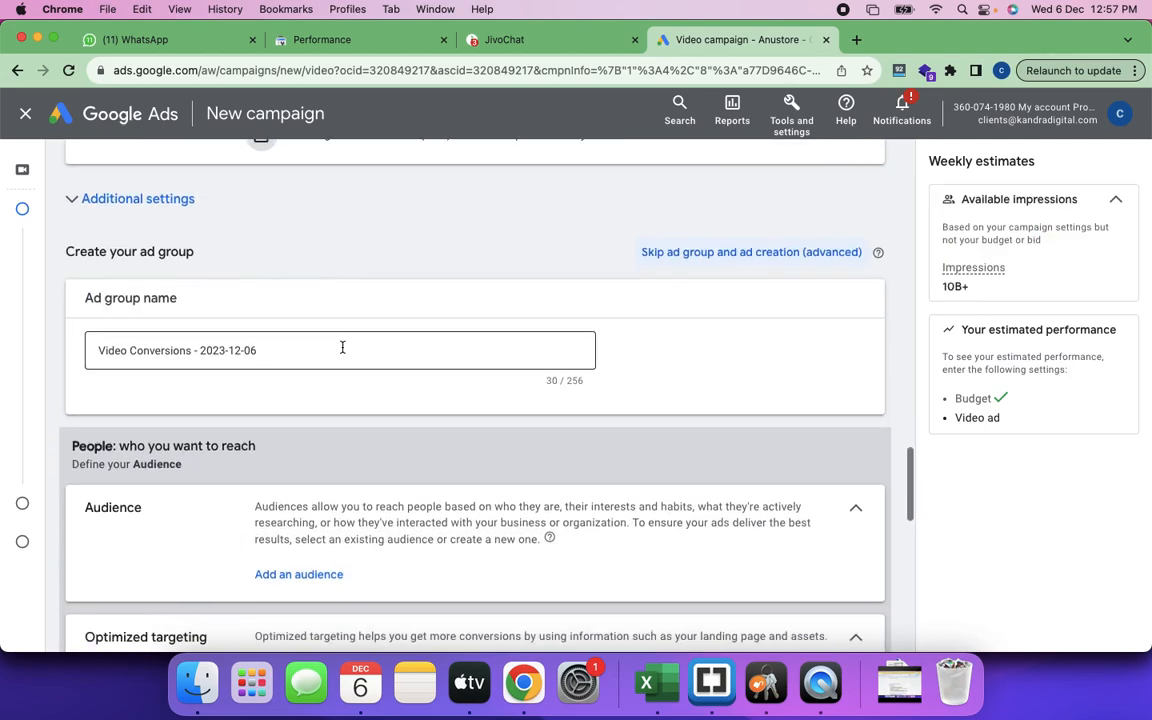
pyautogui.scroll(-4, 342, 347)
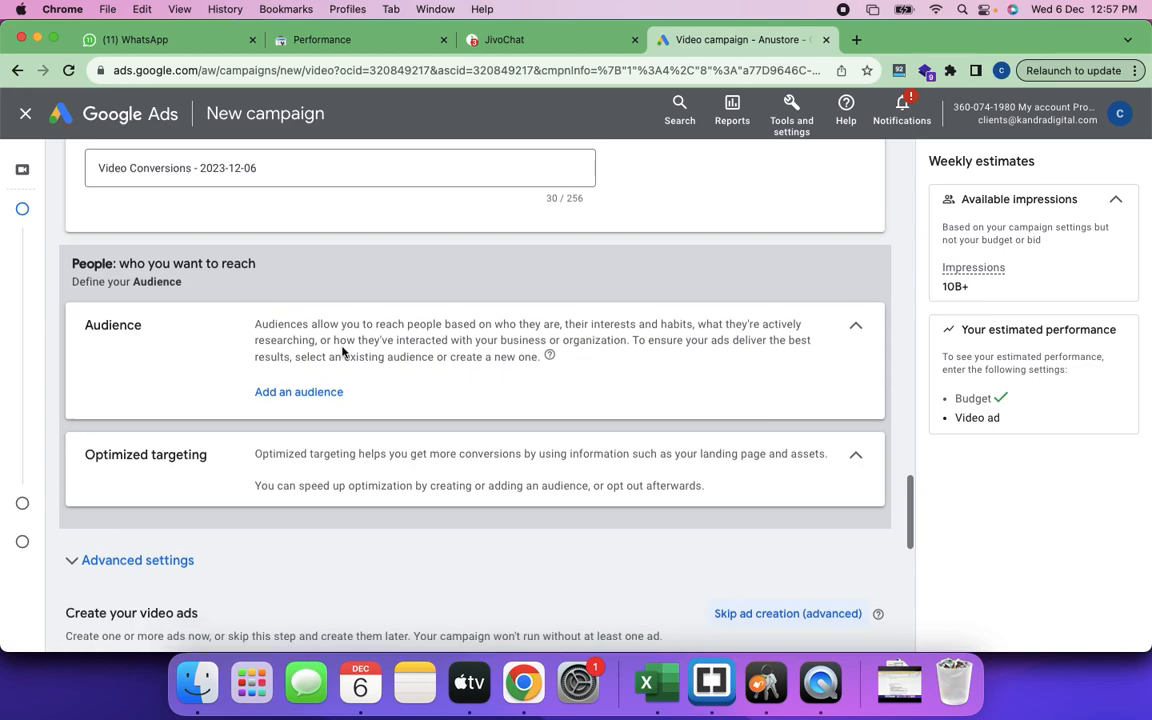
pyautogui.scroll(-1, 342, 350)
pyautogui.scroll(-2, 342, 350)
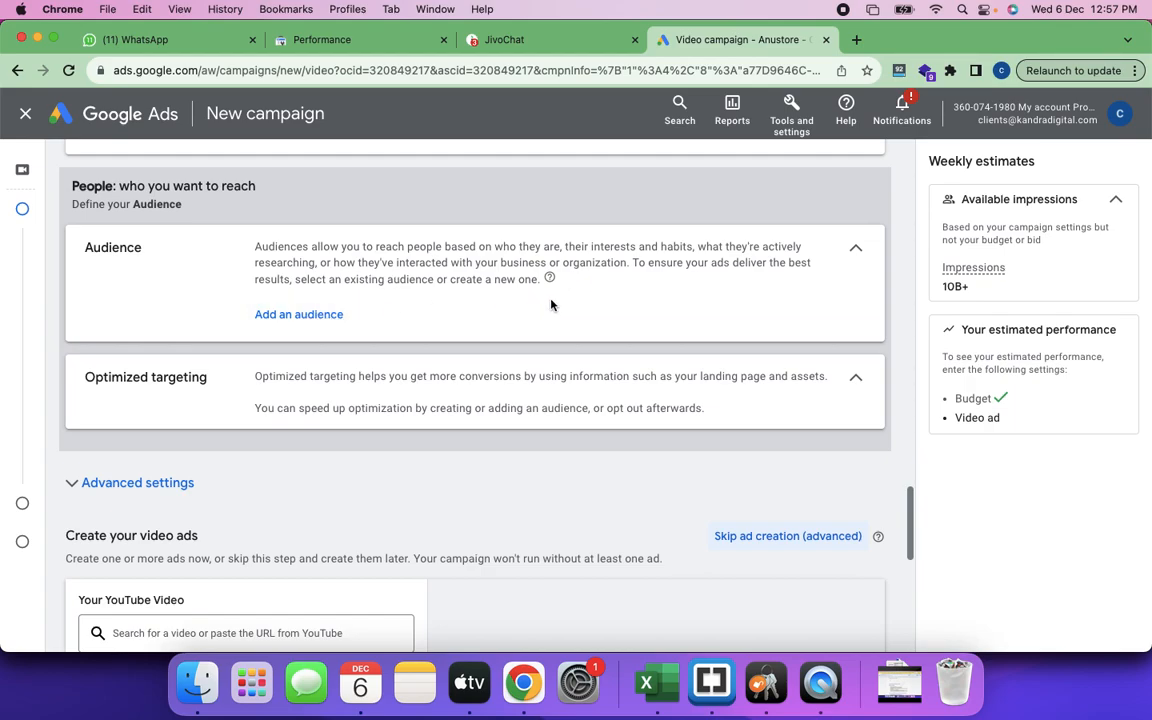
pyautogui.scroll(-1, 643, 316)
pyautogui.scroll(-4, 645, 391)
pyautogui.scroll(4, 645, 391)
pyautogui.scroll(-1, 645, 391)
pyautogui.scroll(-5, 645, 391)
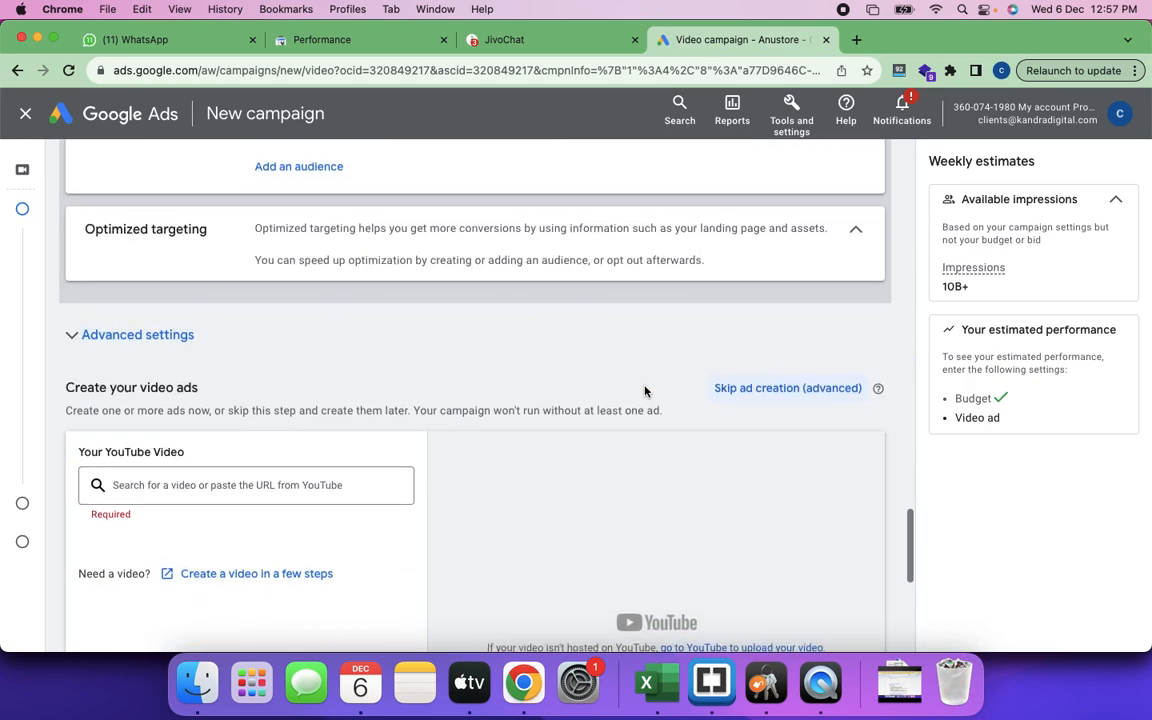
pyautogui.scroll(4, 645, 391)
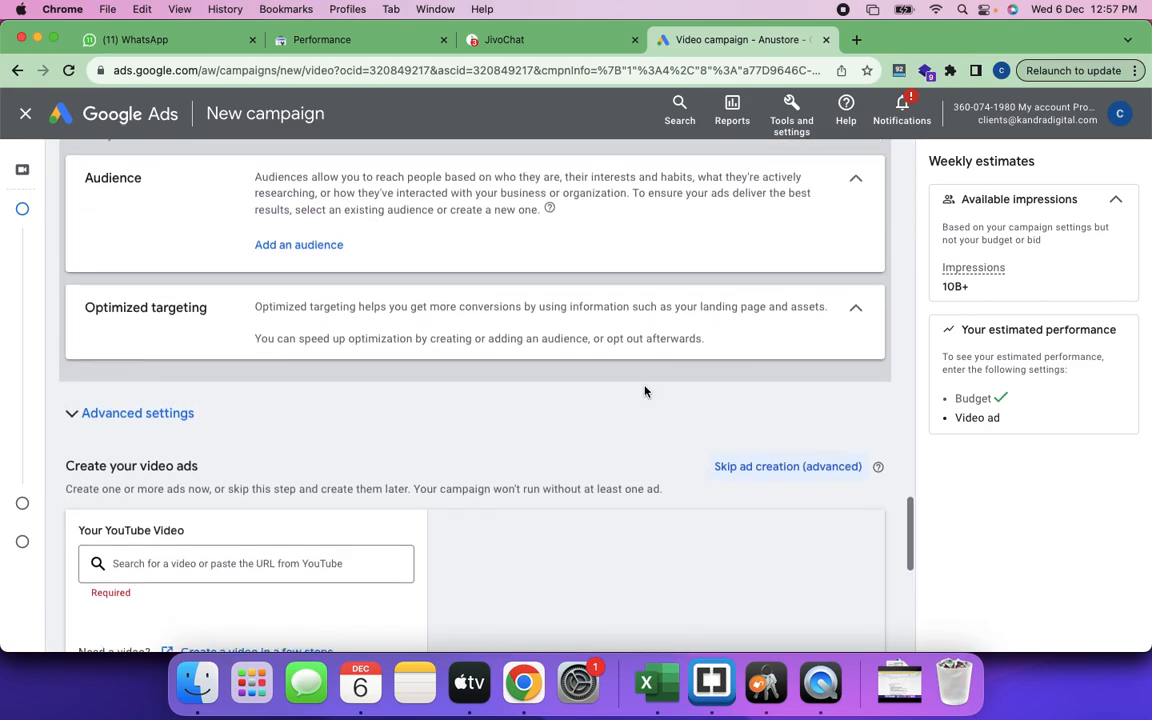
pyautogui.scroll(-1, 645, 391)
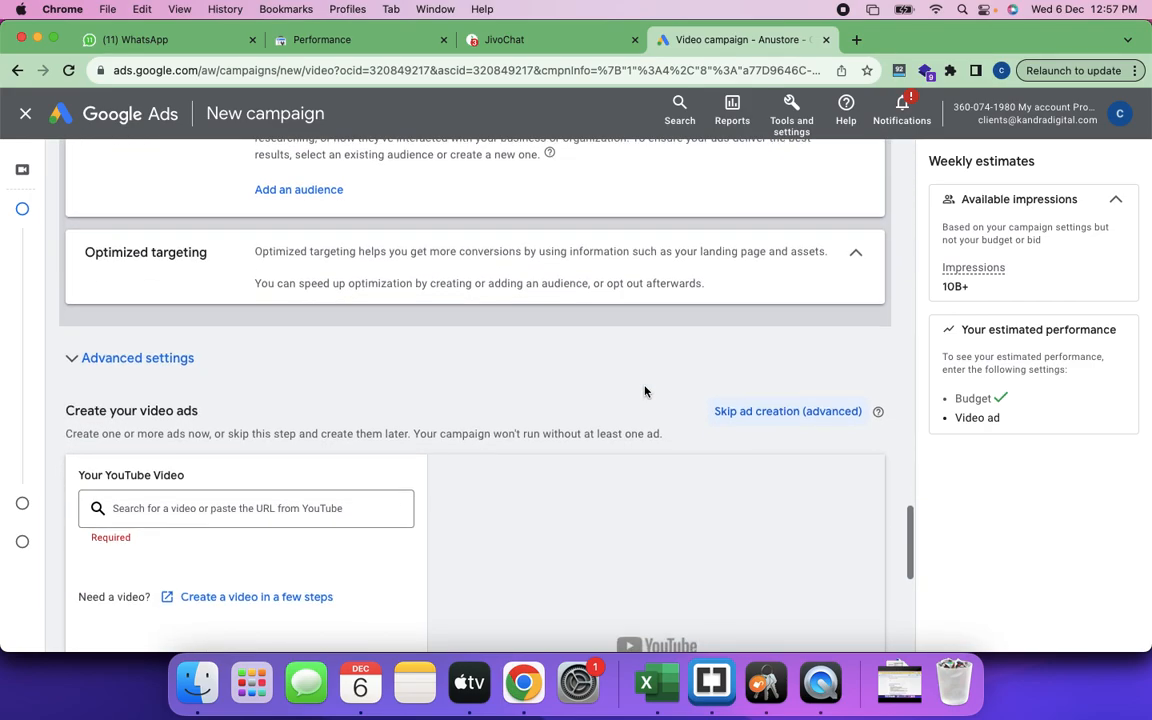
pyautogui.scroll(-2, 645, 391)
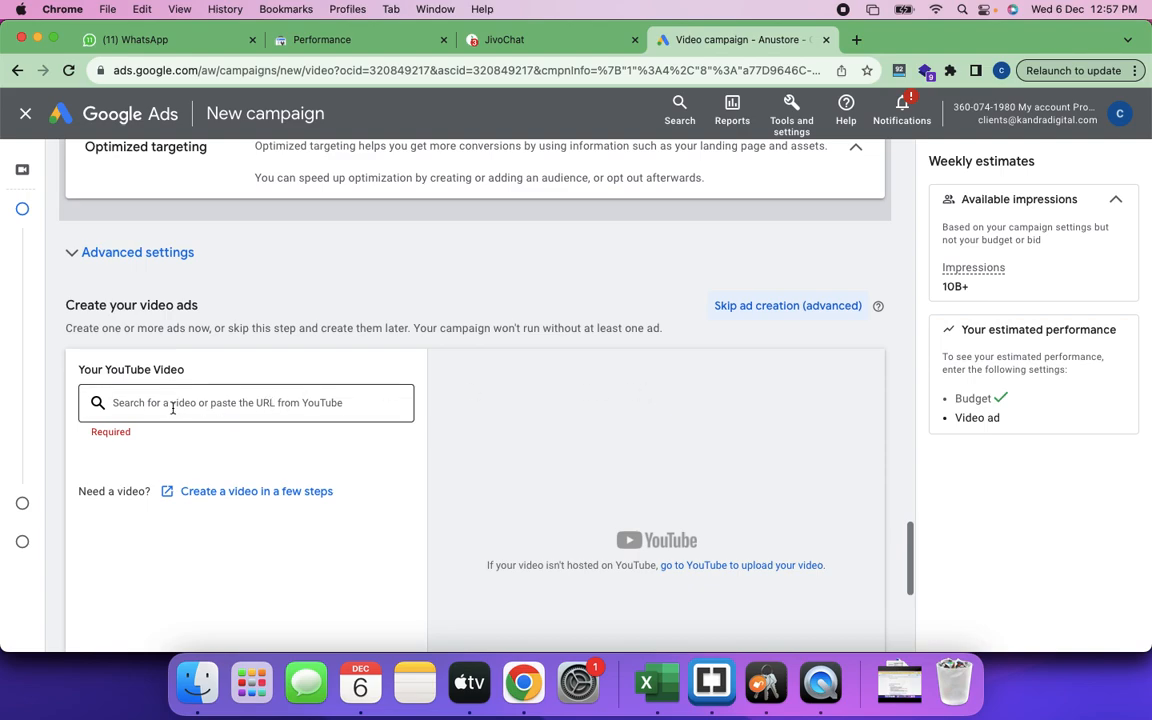
# Search for the ad's YouTube video with "offpage" and look through the suggested videos.
pyautogui.click(173, 407)
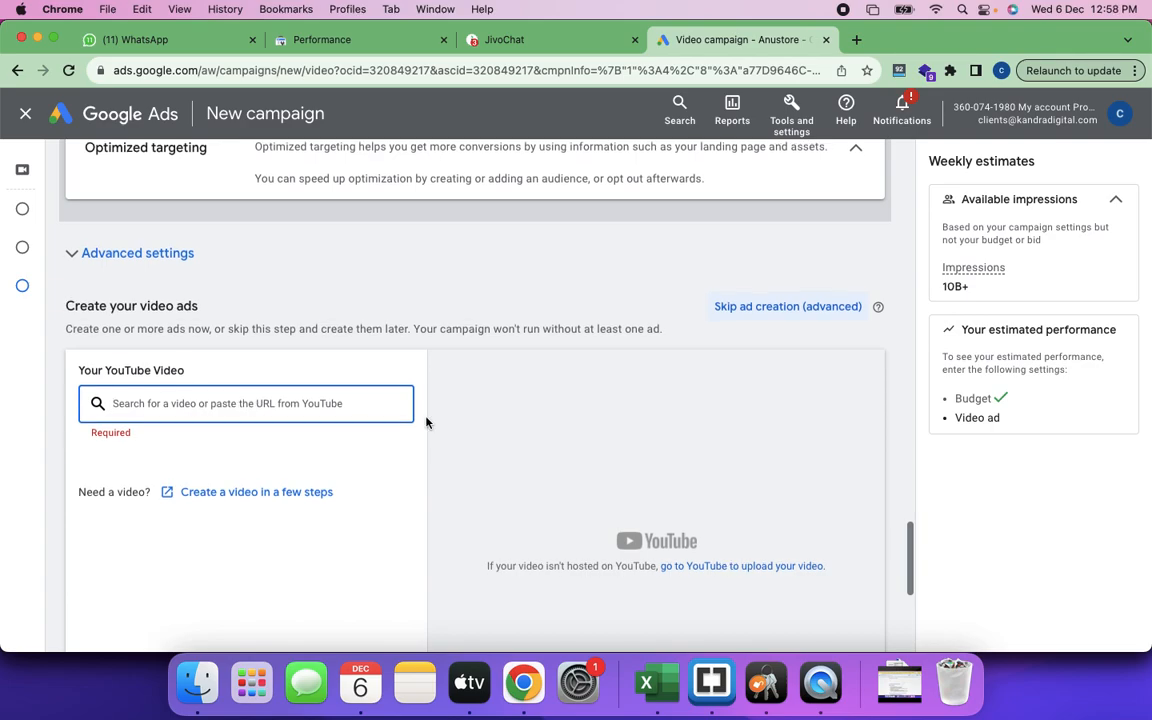
pyautogui.scroll(1, 426, 420)
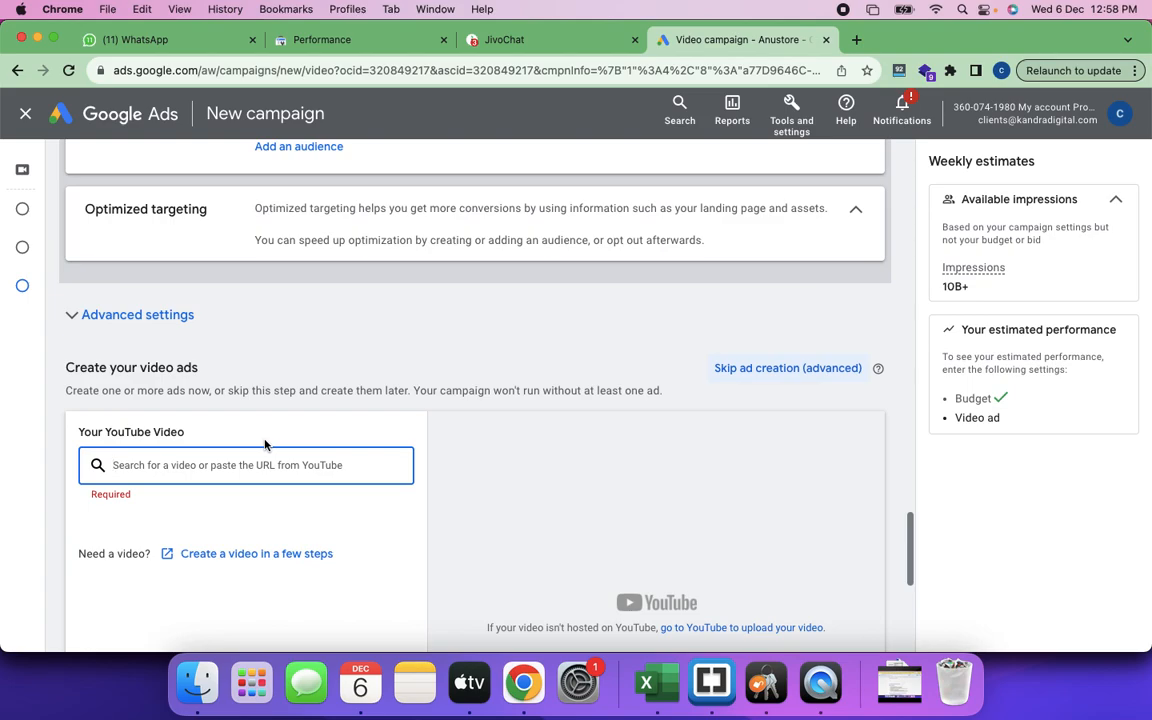
pyautogui.write('of')
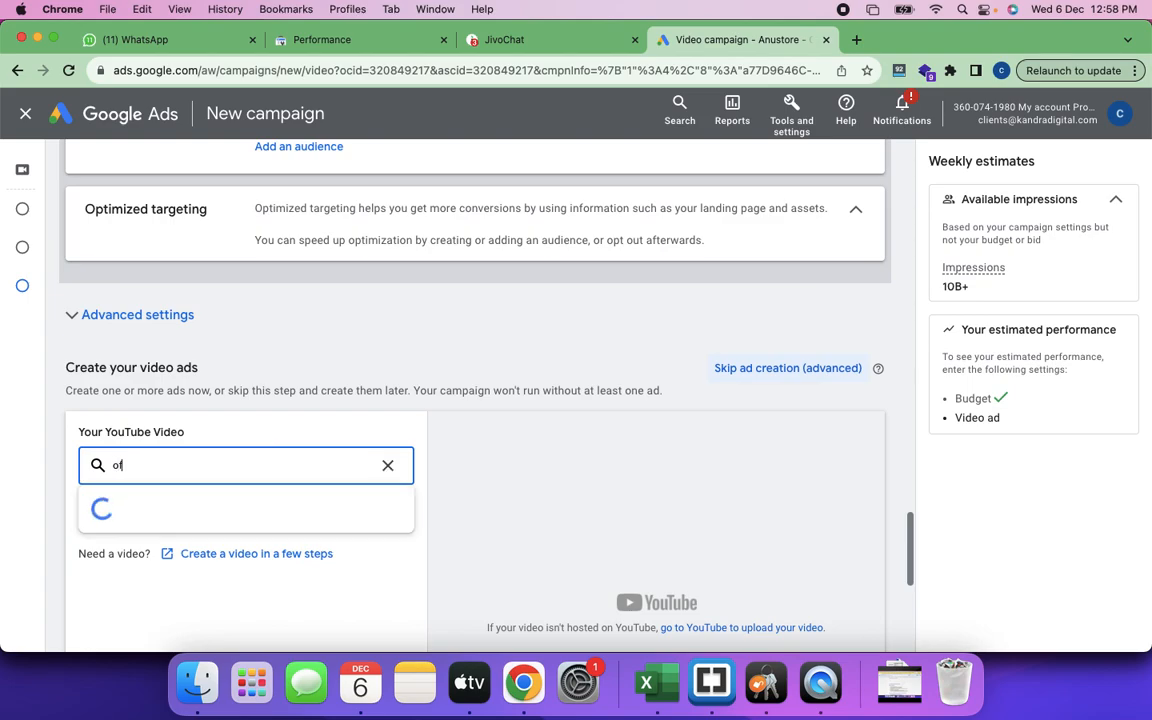
pyautogui.write('fpage dj')
pyautogui.press('BackSpace')
pyautogui.write('e')
pyautogui.press('BackSpace')
pyautogui.press('BackSpace')
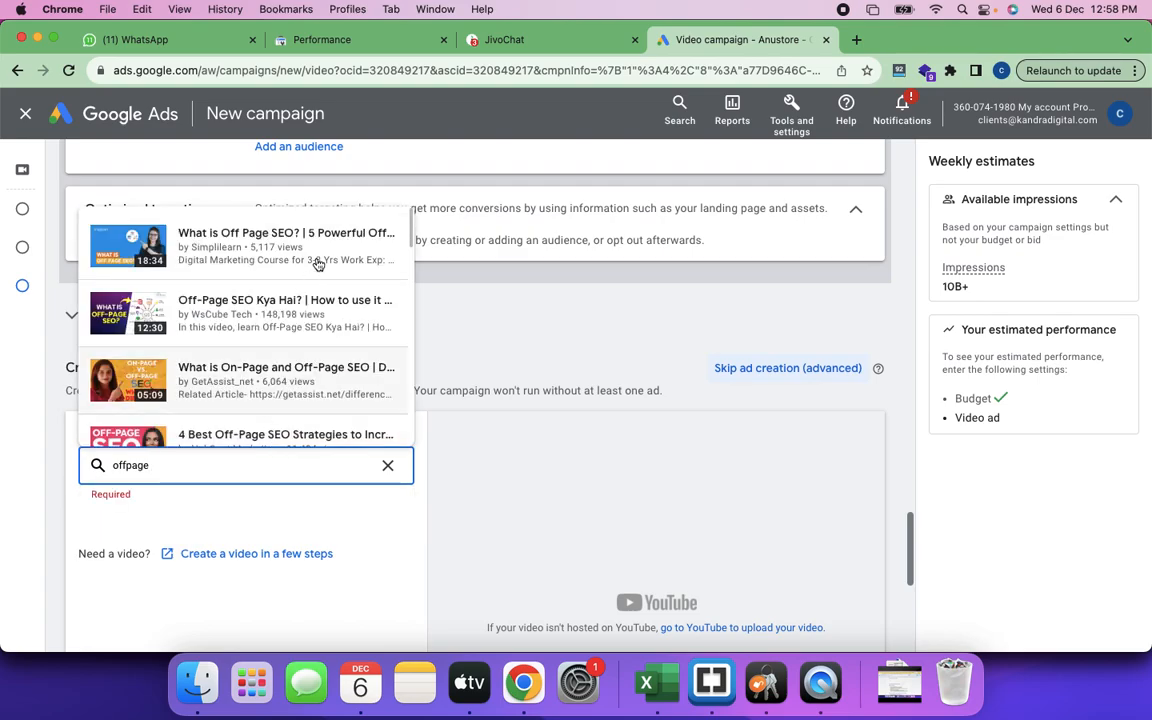
pyautogui.scroll(-6, 310, 369)
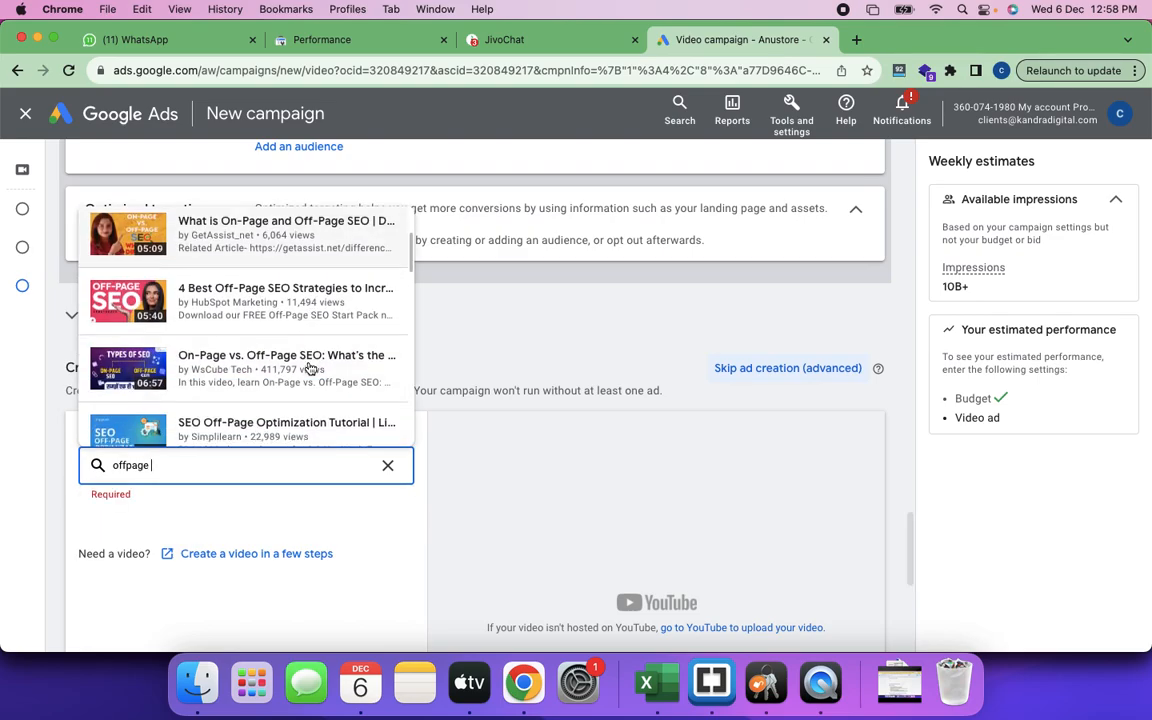
pyautogui.scroll(-5, 310, 369)
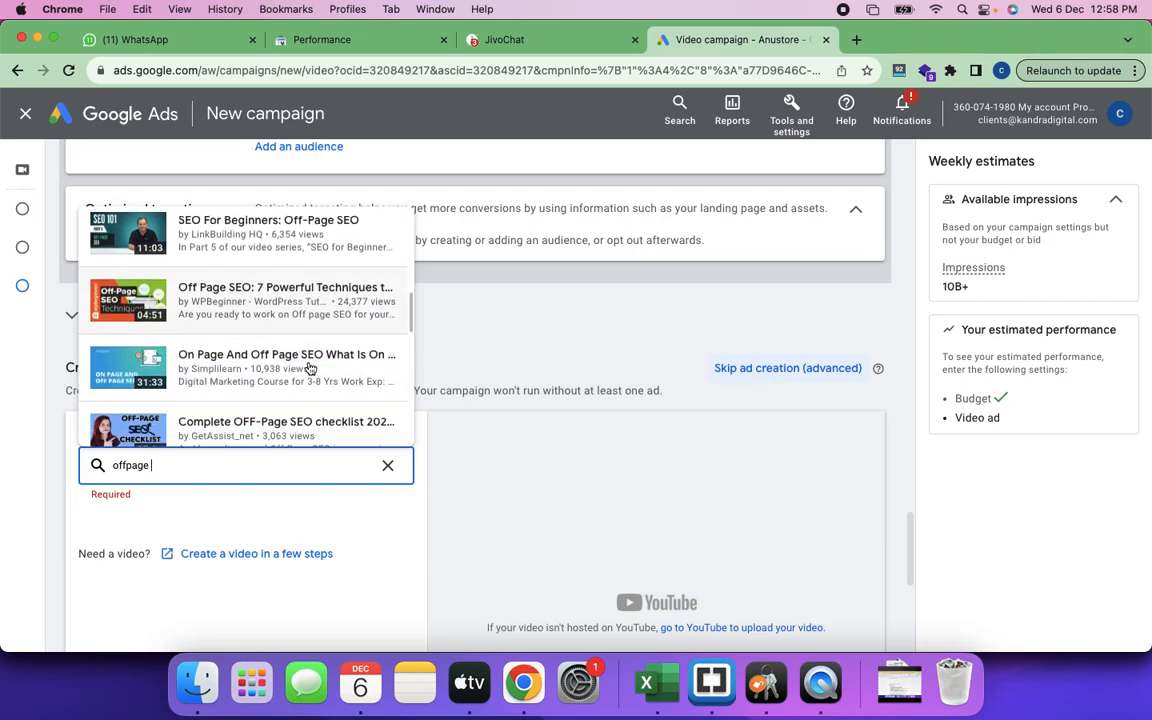
pyautogui.scroll(-3, 310, 369)
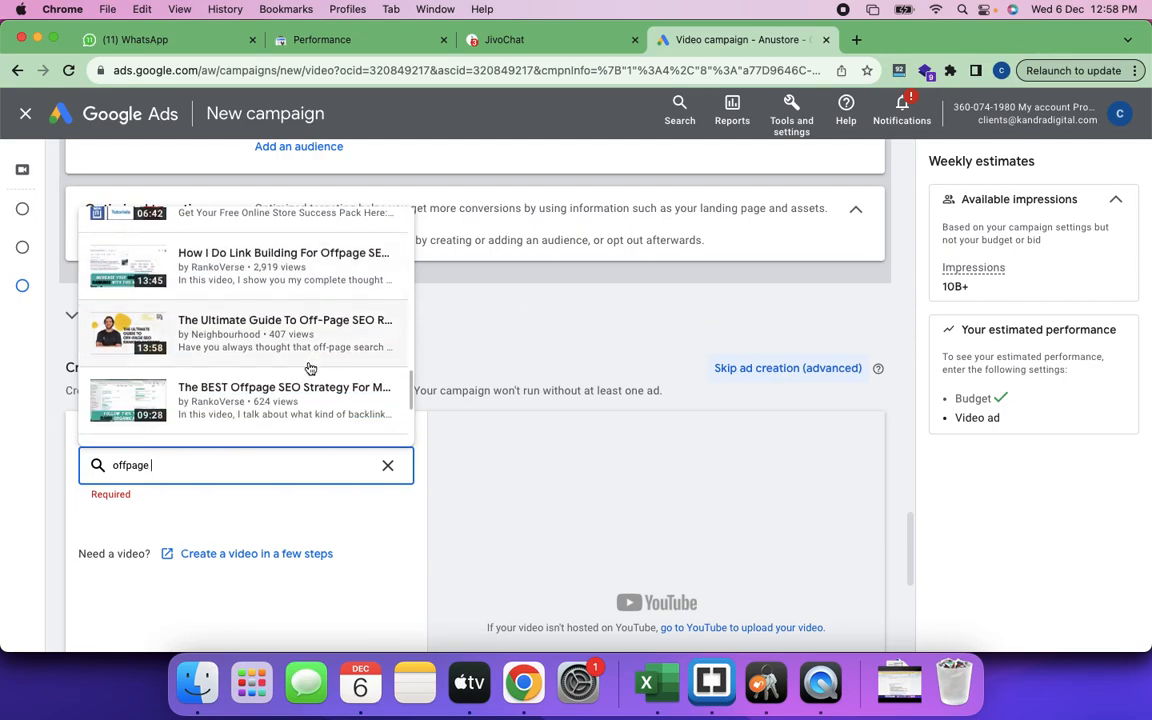
pyautogui.scroll(2, 310, 369)
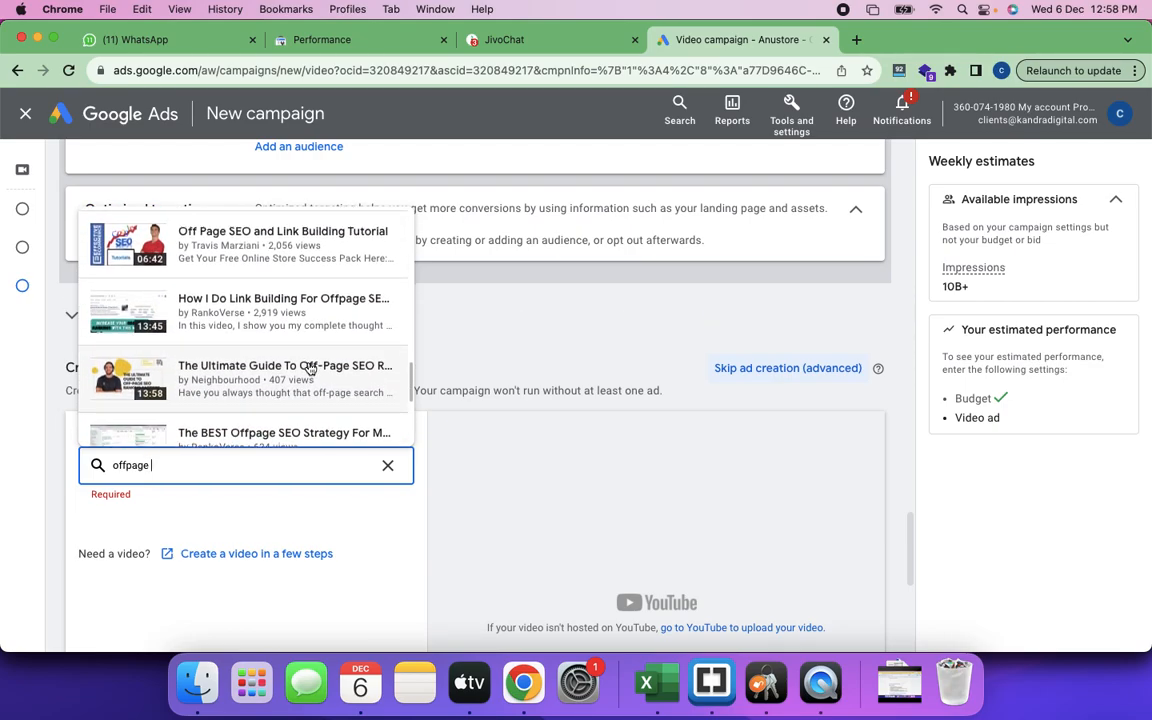
pyautogui.scroll(-4, 310, 369)
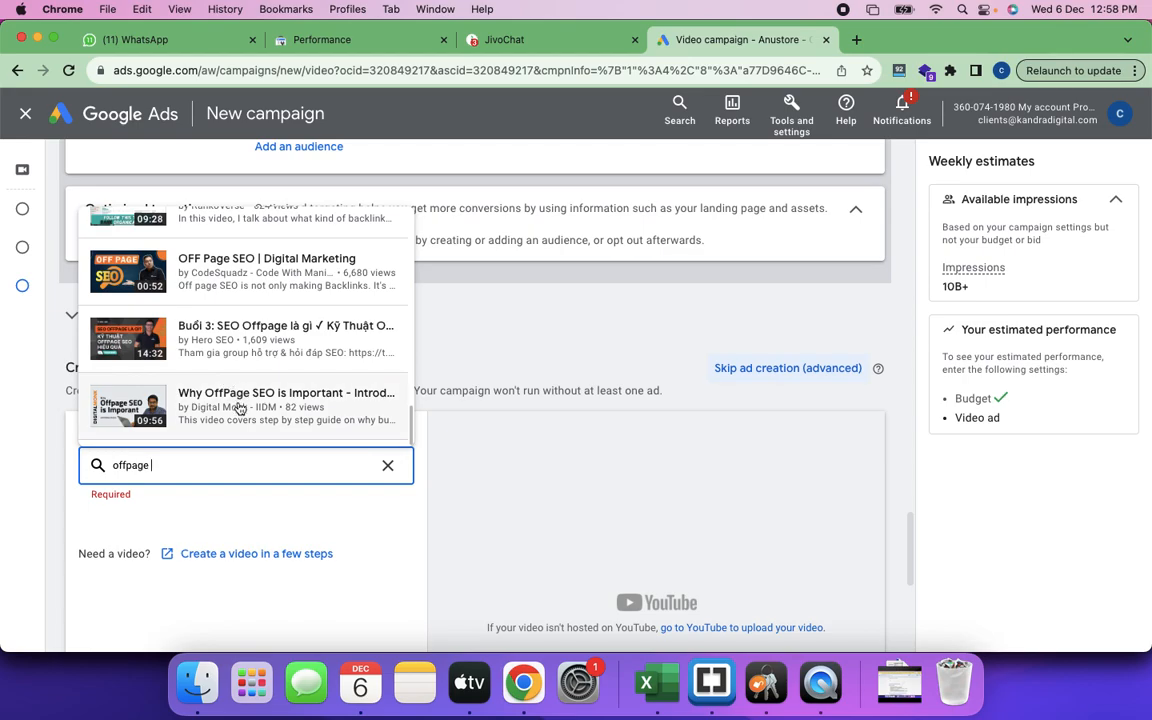
# Switch to YouTube Studio and look through the videos of the Dec2023Batch playlist for one to advertise.
pyautogui.press('super+grave')
pyautogui.press('super+grave')
pyautogui.press('super+grave')
pyautogui.press('super+grave')
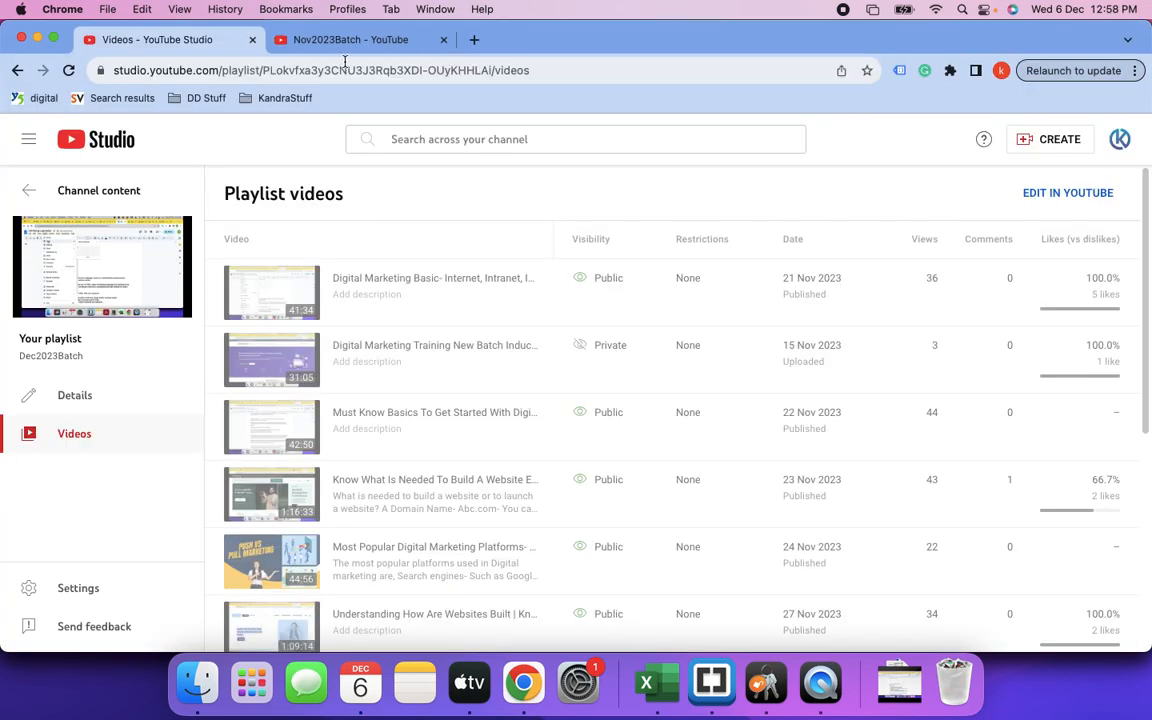
pyautogui.scroll(-5, 452, 456)
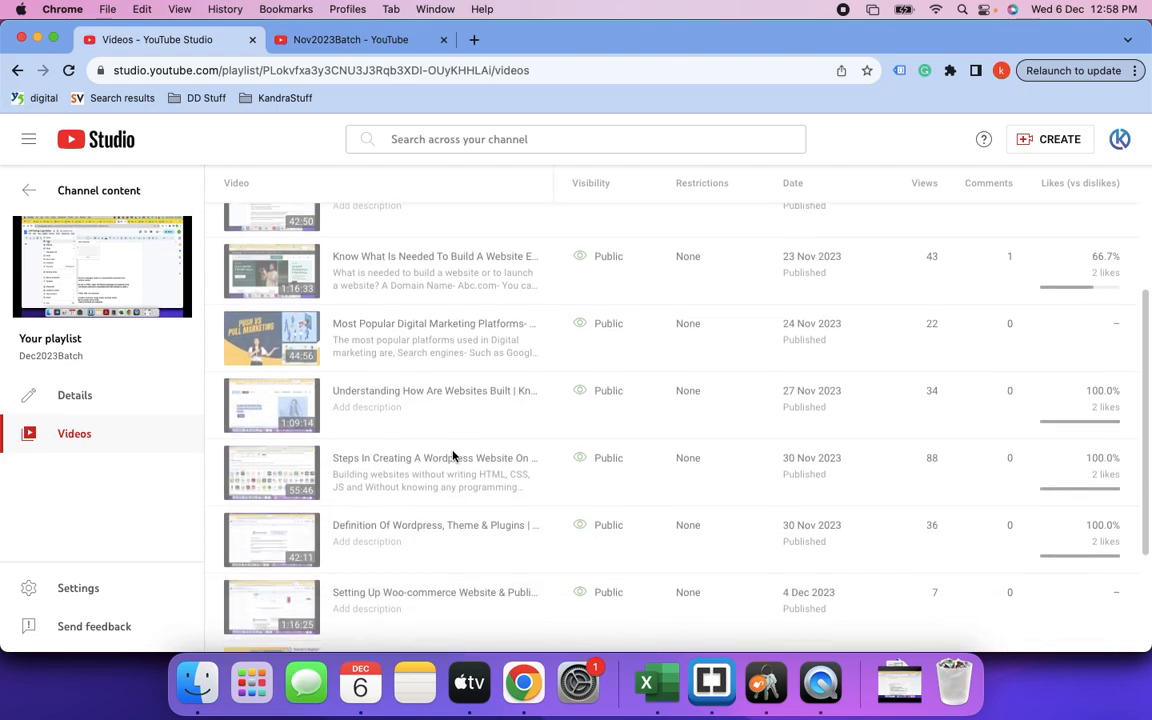
pyautogui.scroll(-2, 452, 456)
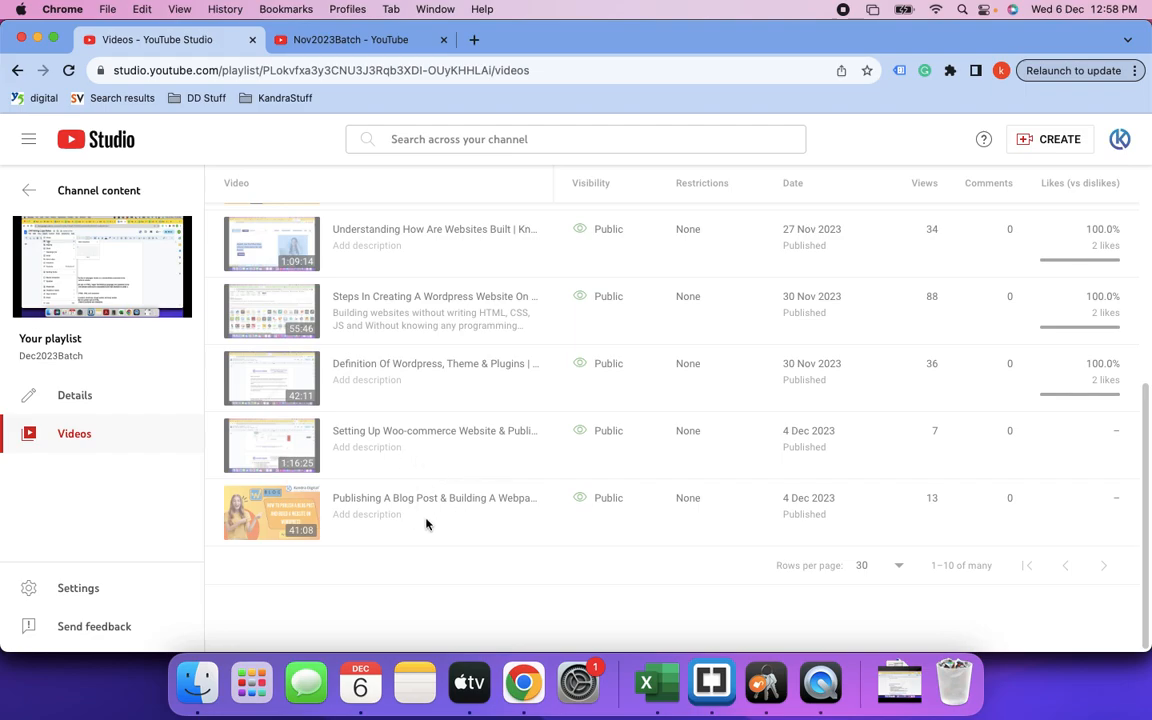
pyautogui.scroll(8, 434, 405)
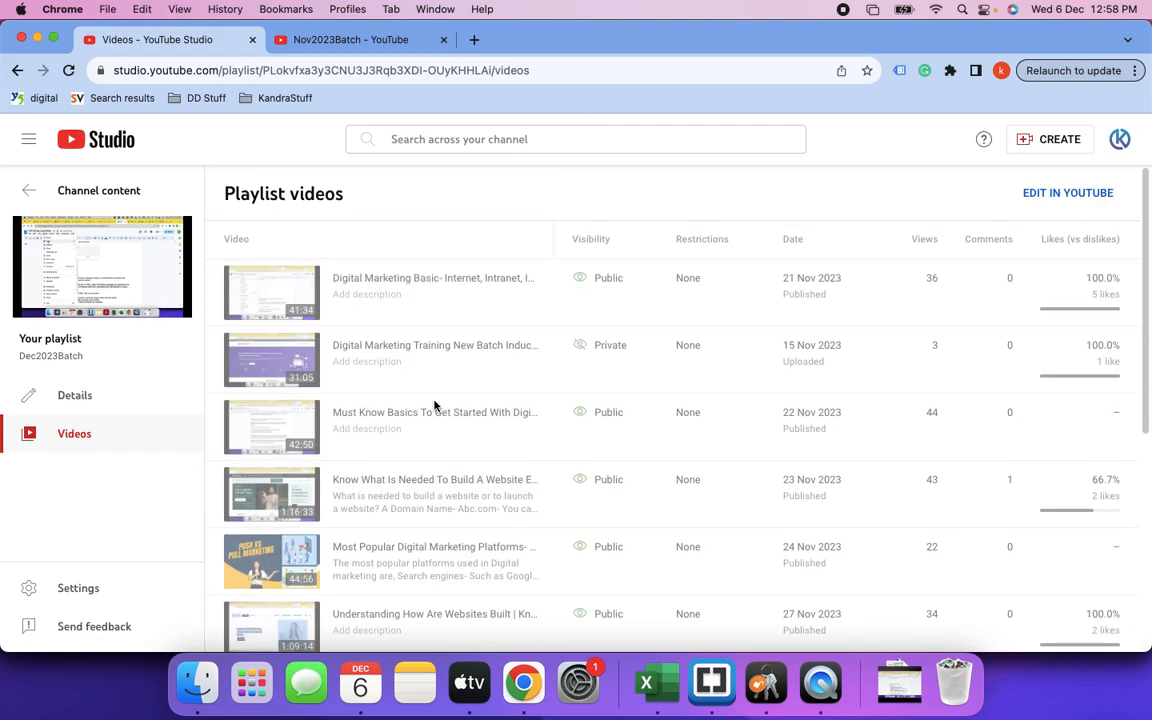
pyautogui.scroll(-5, 434, 405)
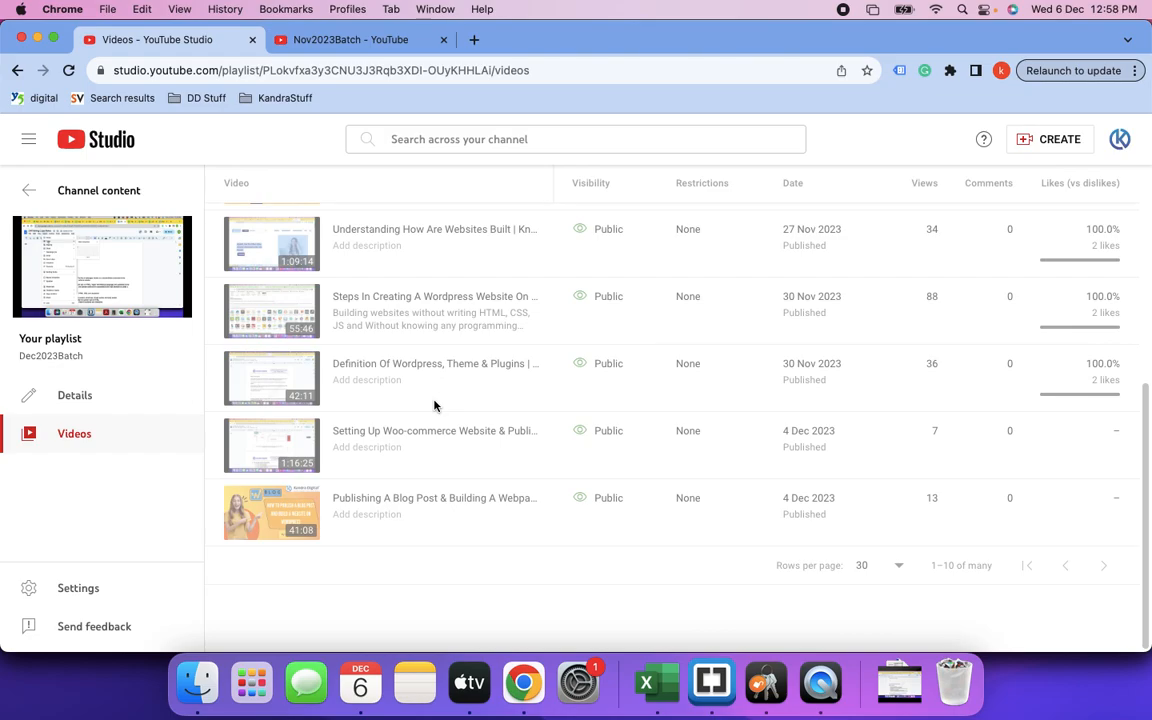
# Open the channel's full list of uploaded videos and look for the Master Affiliate Marketing video.
pyautogui.click(27, 193)
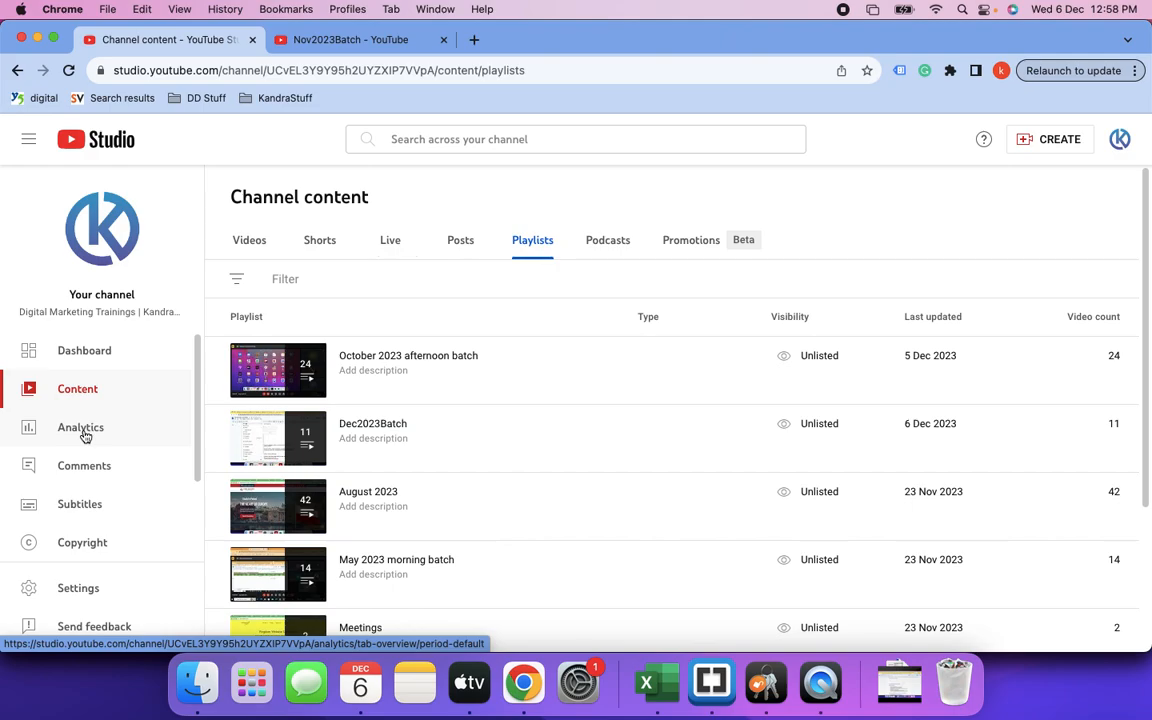
pyautogui.click(78, 392)
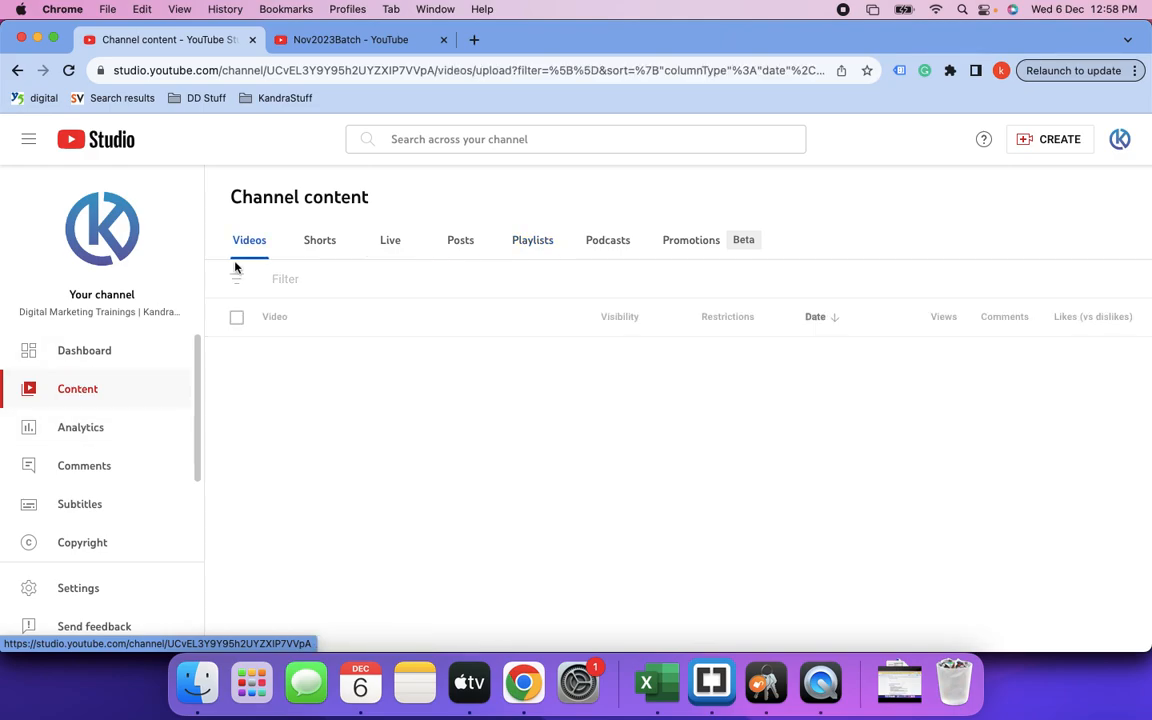
pyautogui.scroll(-5, 415, 428)
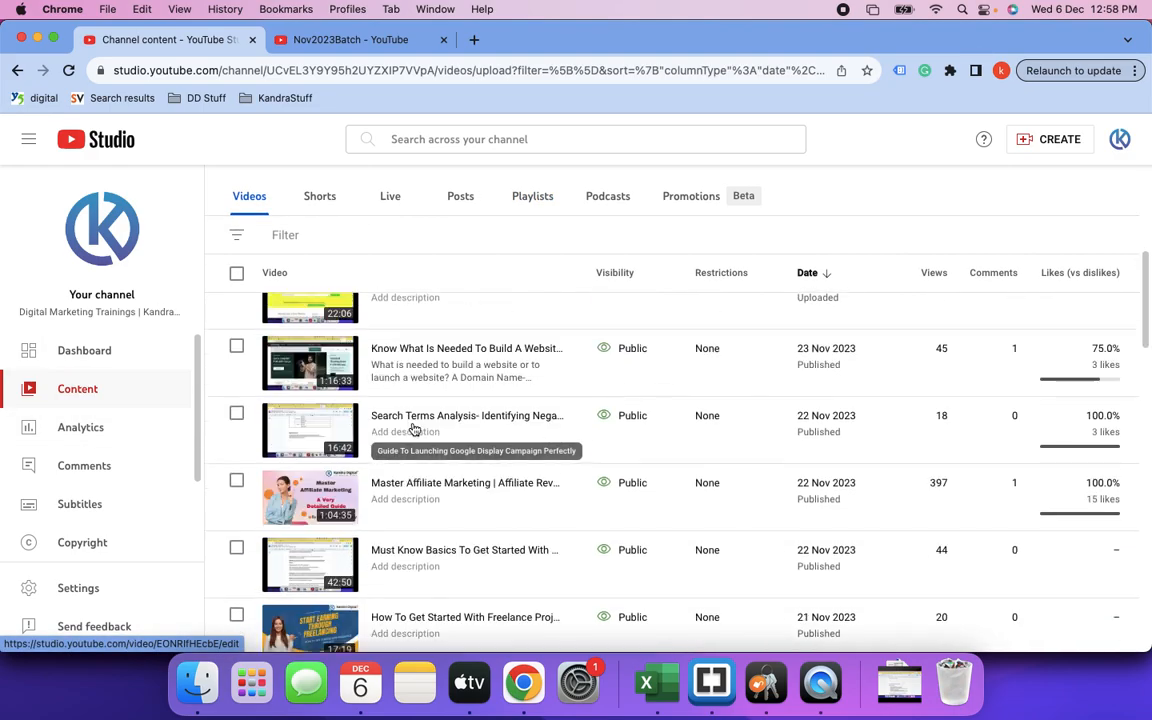
pyautogui.scroll(-2, 415, 428)
pyautogui.scroll(2, 415, 428)
pyautogui.scroll(-3, 415, 428)
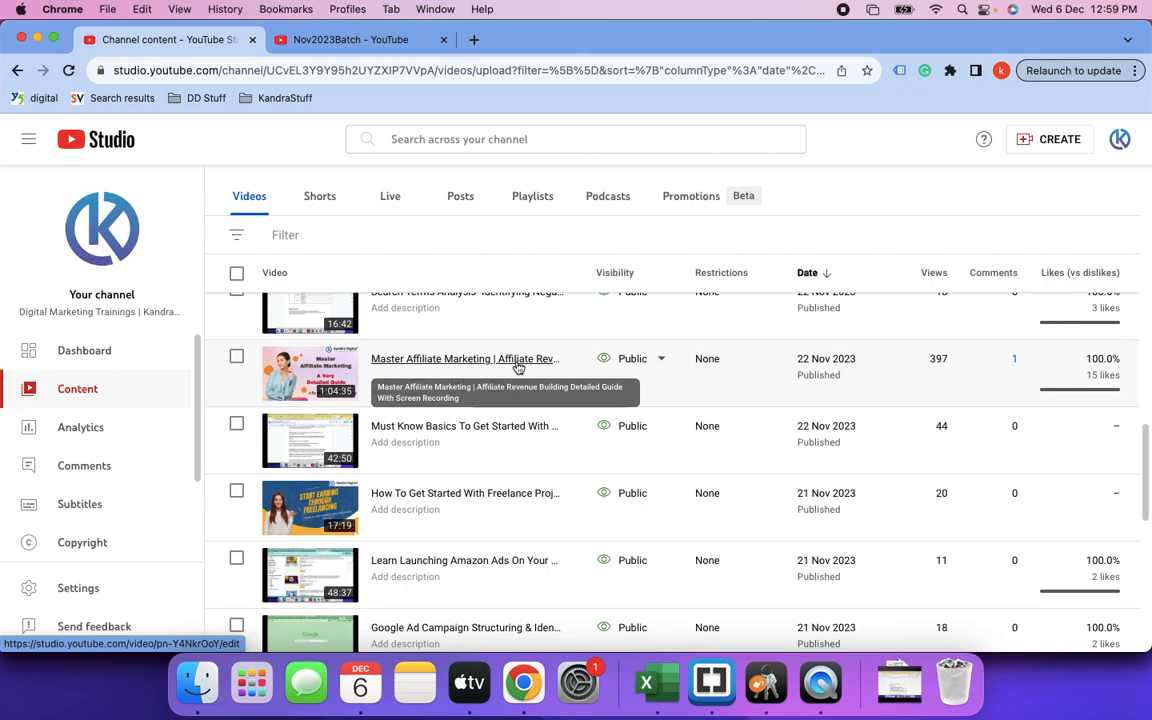
# Return to the Google Ads campaign, search for the ad's video with "master affiliate marketing" and look through the suggestions.
pyautogui.press('super+grave')
pyautogui.press('super+grave')
pyautogui.press('super+grave')
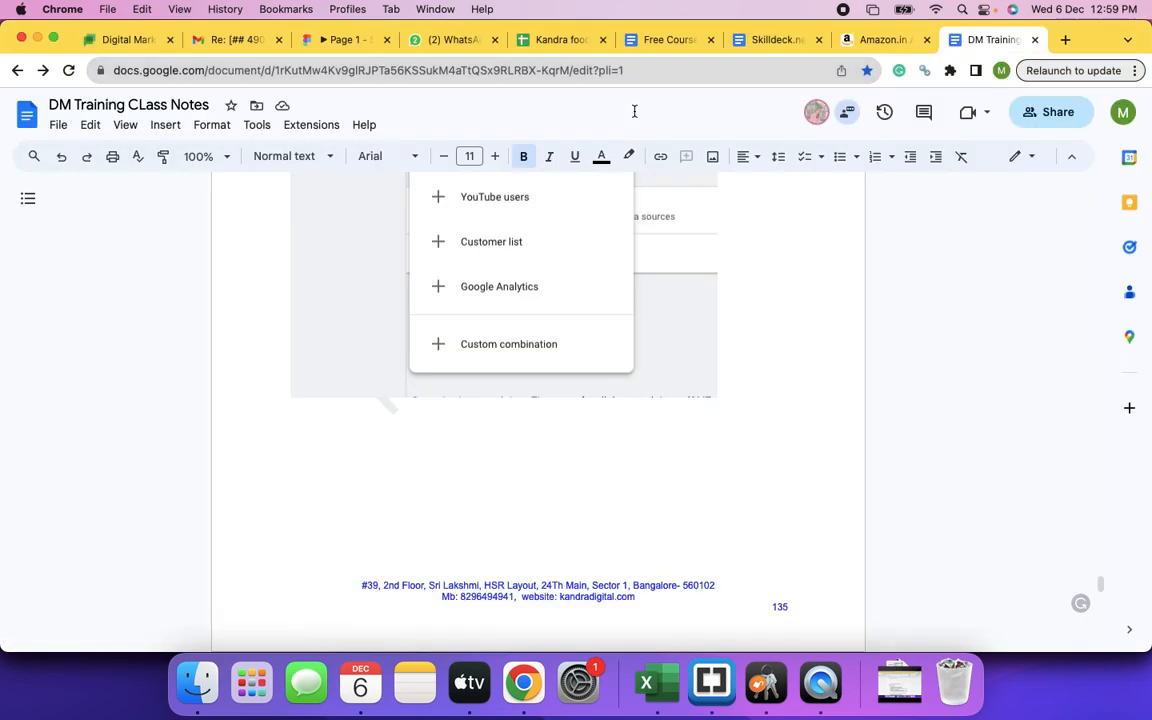
pyautogui.press('super+grave')
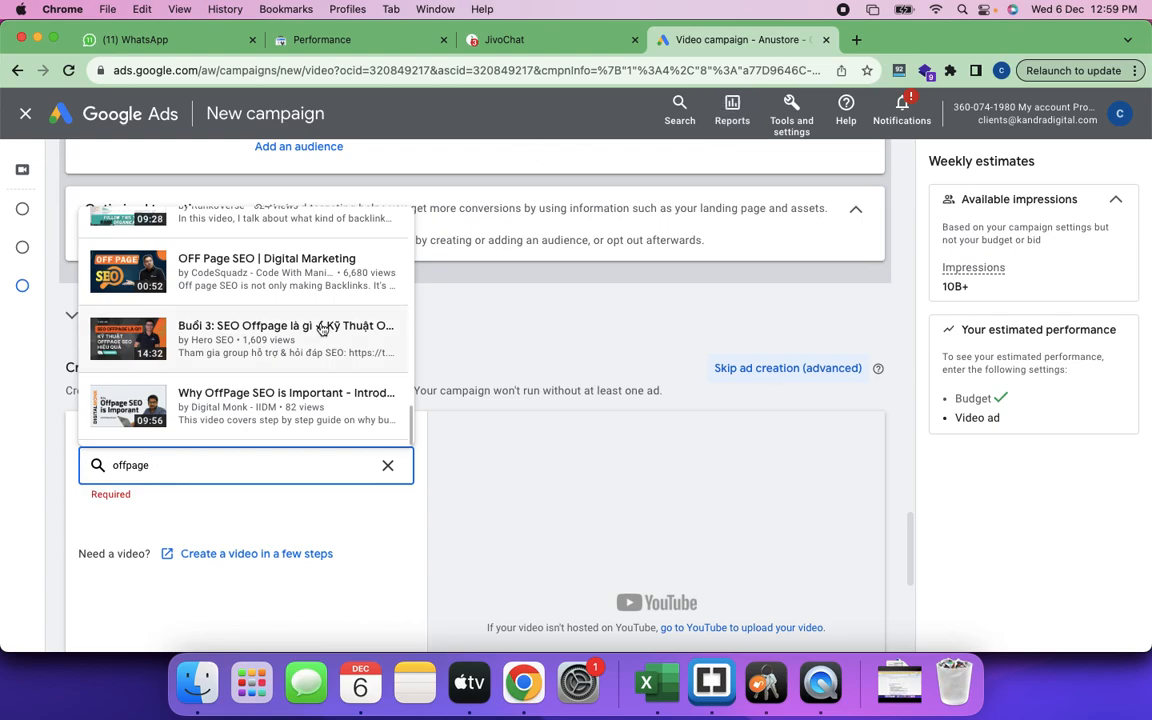
pyautogui.write('master')
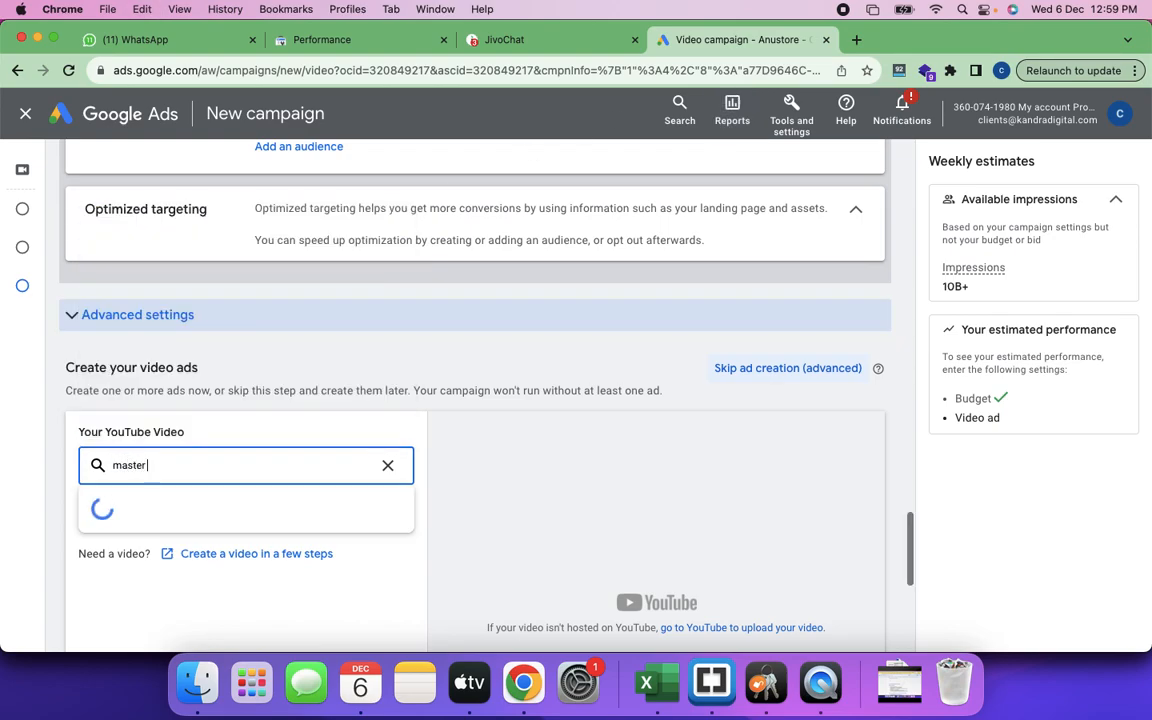
pyautogui.write(' affiliate m')
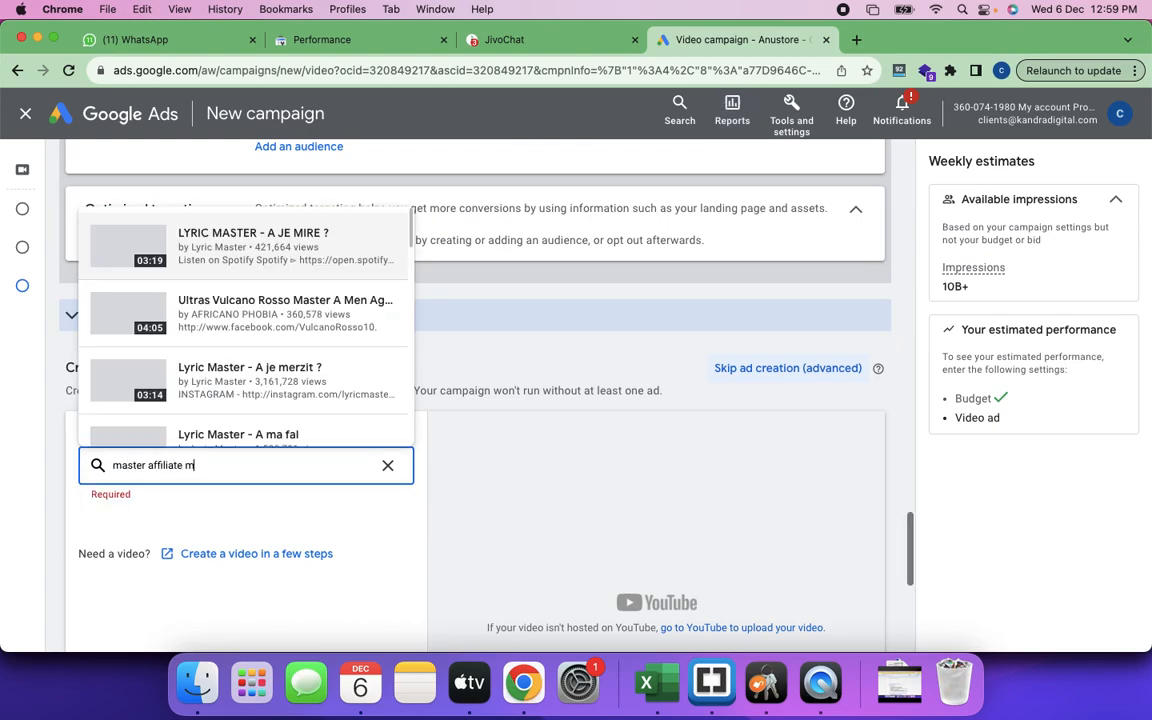
pyautogui.write('arketing')
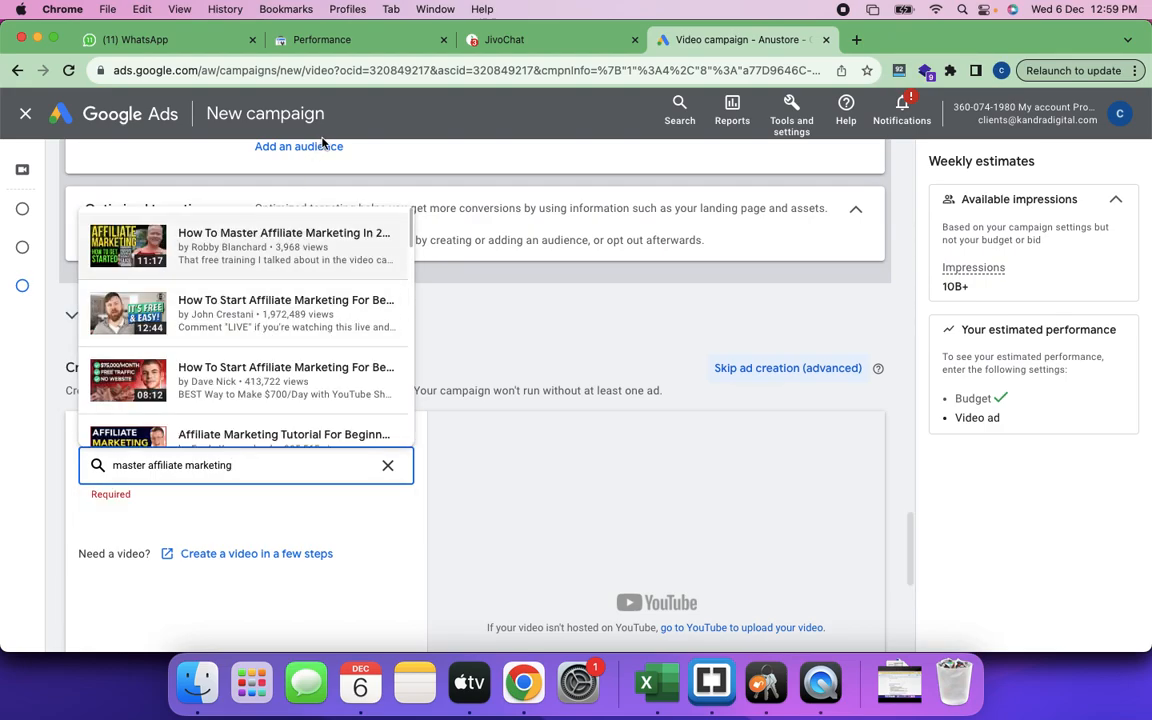
pyautogui.scroll(-3, 285, 368)
pyautogui.scroll(3, 287, 367)
pyautogui.scroll(-5, 287, 367)
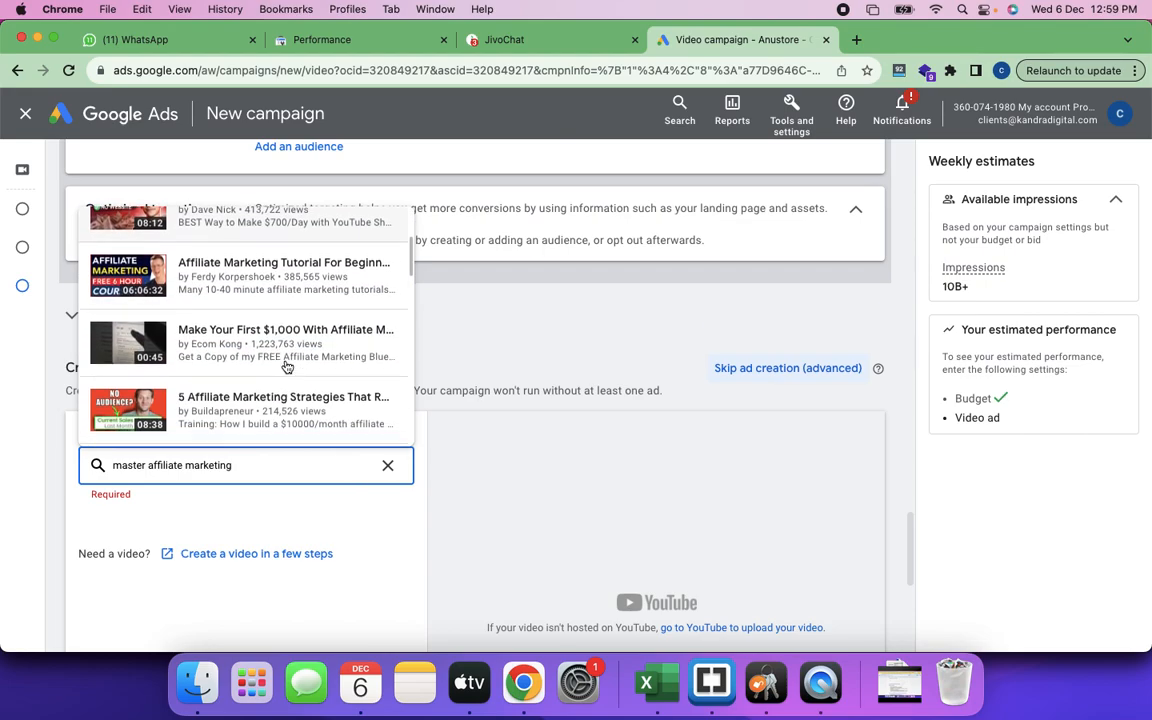
pyautogui.scroll(5, 287, 367)
pyautogui.scroll(-3, 287, 367)
pyautogui.scroll(-10, 287, 367)
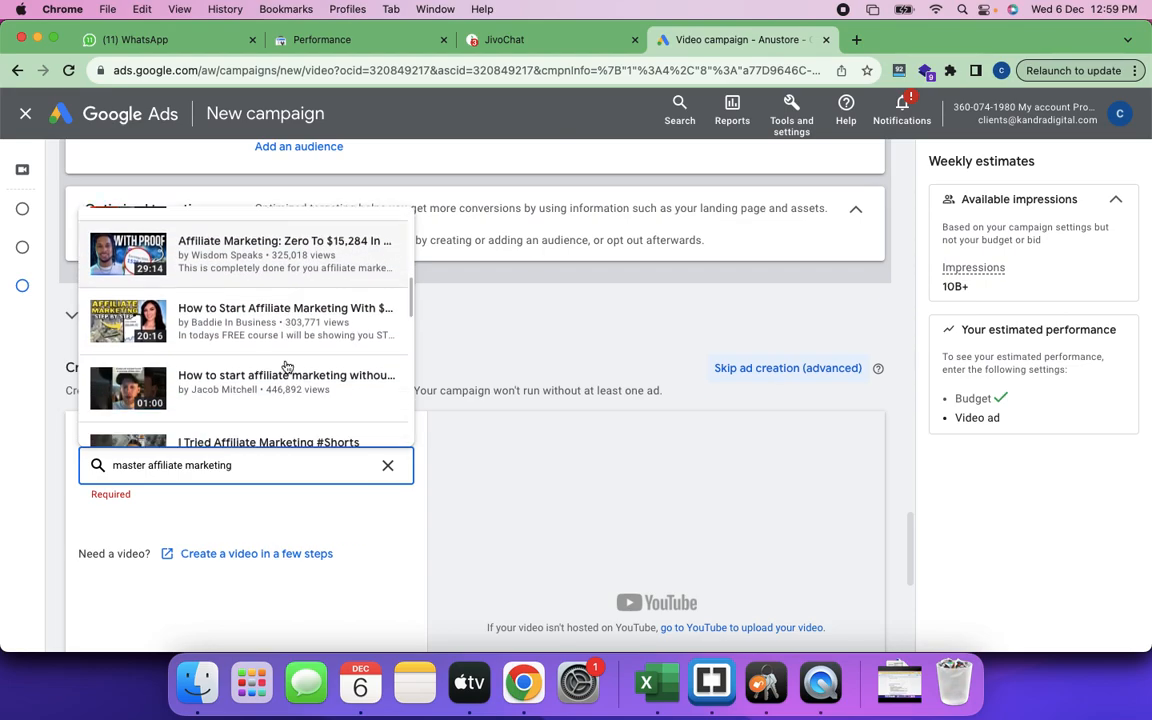
pyautogui.scroll(-8, 287, 367)
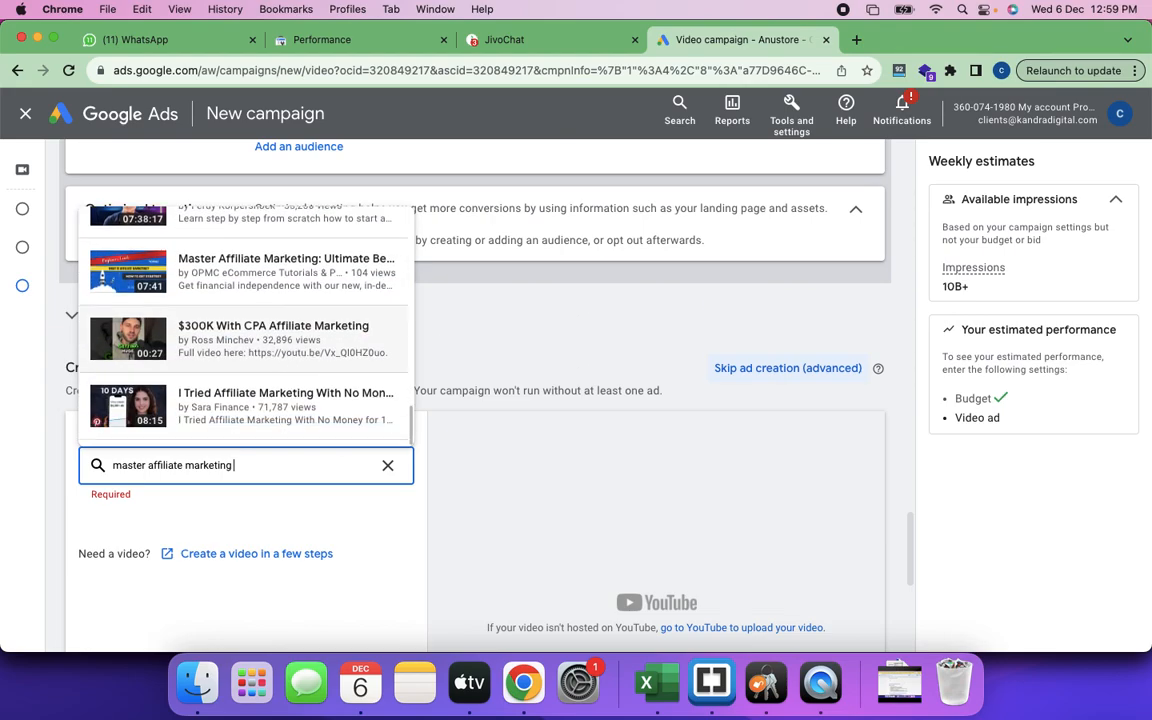
# Extend the video search to "master affiliate marketing revenue building detailed guide" and look through the suggested videos.
pyautogui.write('venue ')
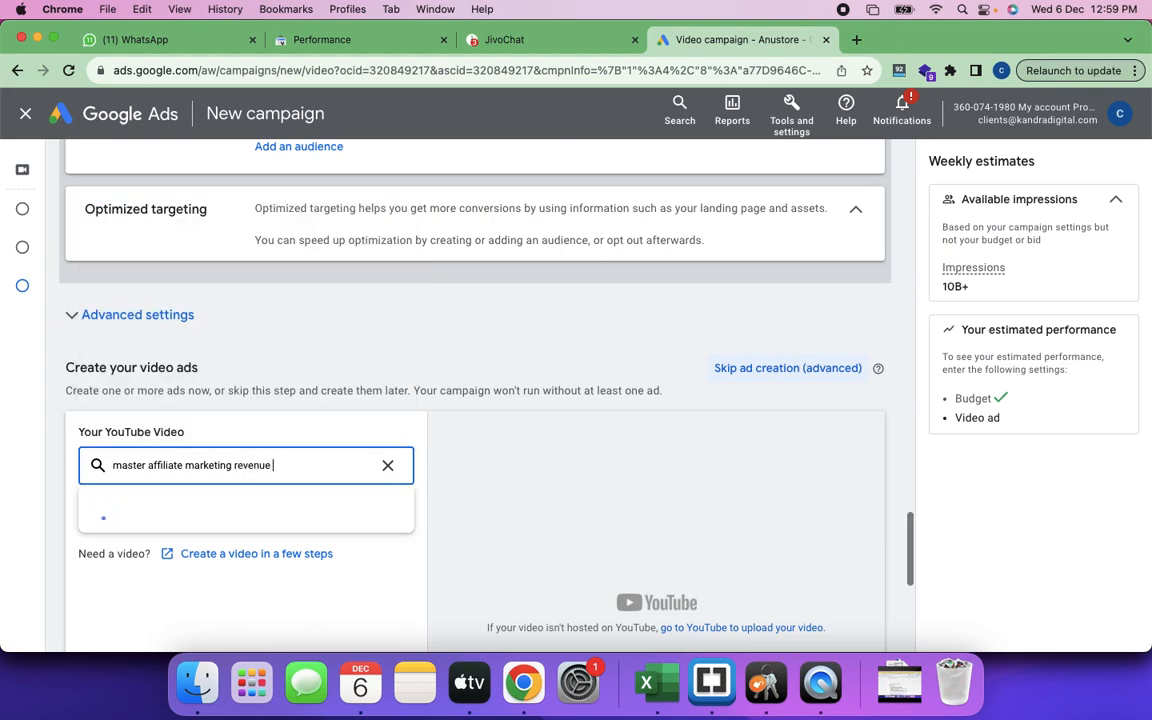
pyautogui.write('building')
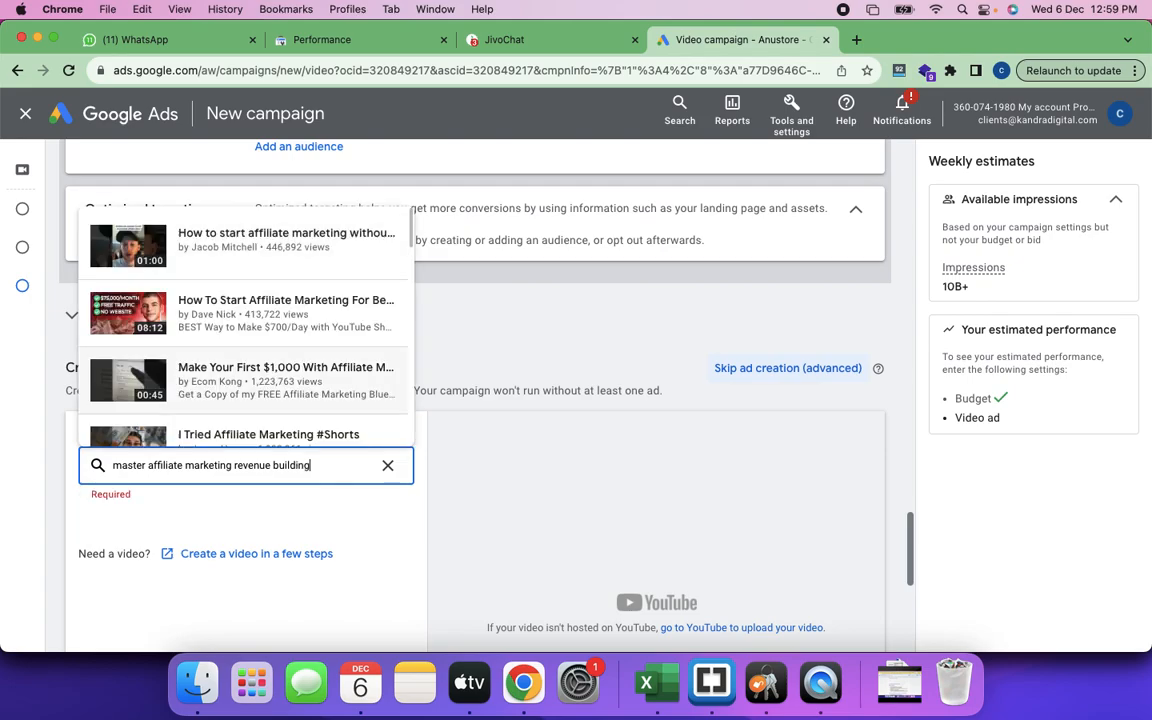
pyautogui.write(' detail')
pyautogui.press('BackSpace')
pyautogui.press('BackSpace')
pyautogui.write('ailed guide')
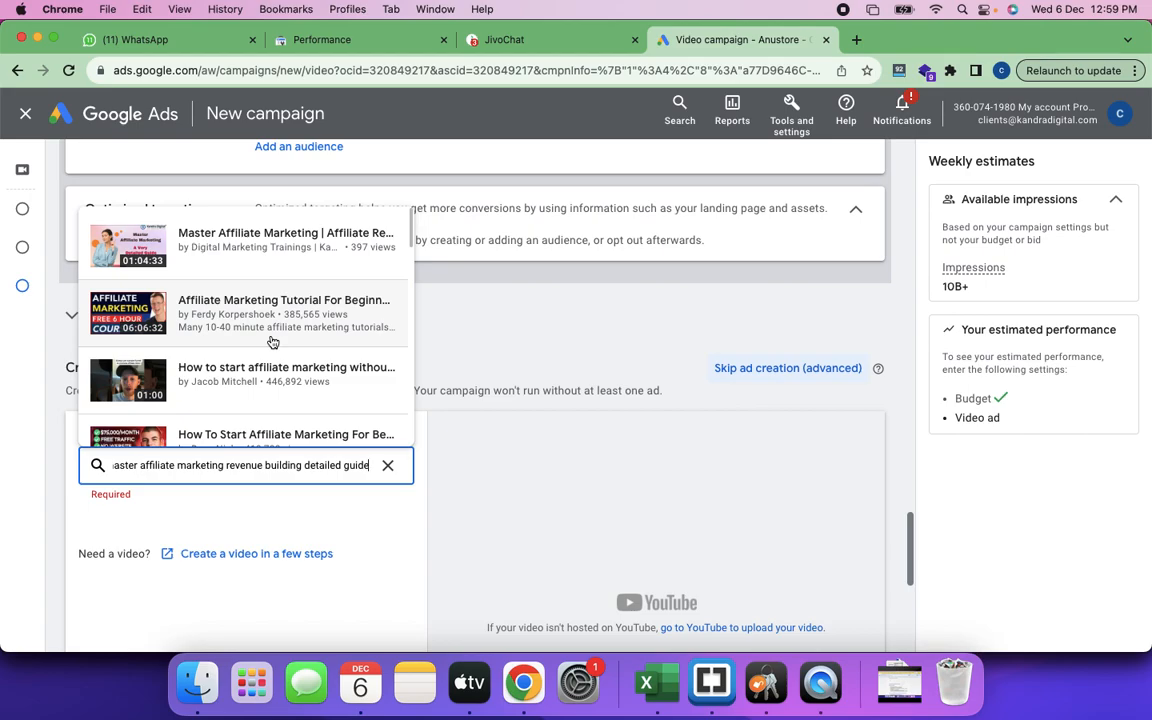
pyautogui.scroll(-5, 273, 305)
pyautogui.scroll(-3, 273, 305)
pyautogui.scroll(-6, 273, 305)
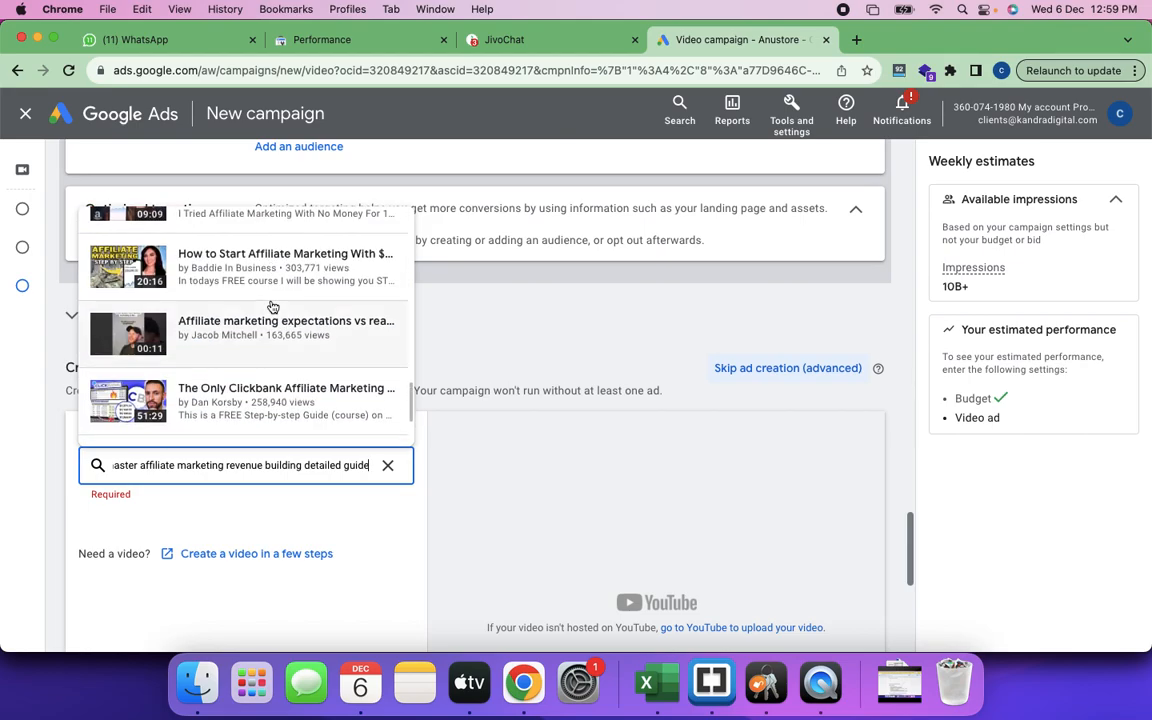
pyautogui.scroll(-2, 273, 305)
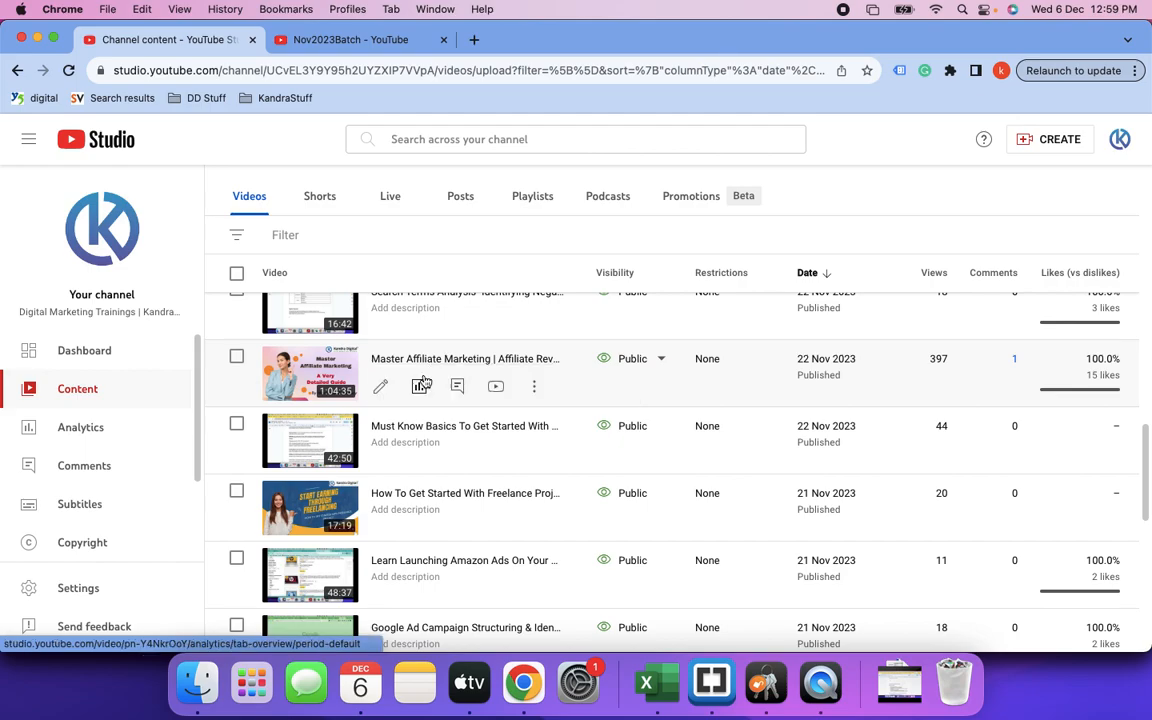
# Copy the Master Affiliate Marketing video's link from YouTube Studio and use it as the ad's YouTube video in Google Ads.
pyautogui.click(440, 370)
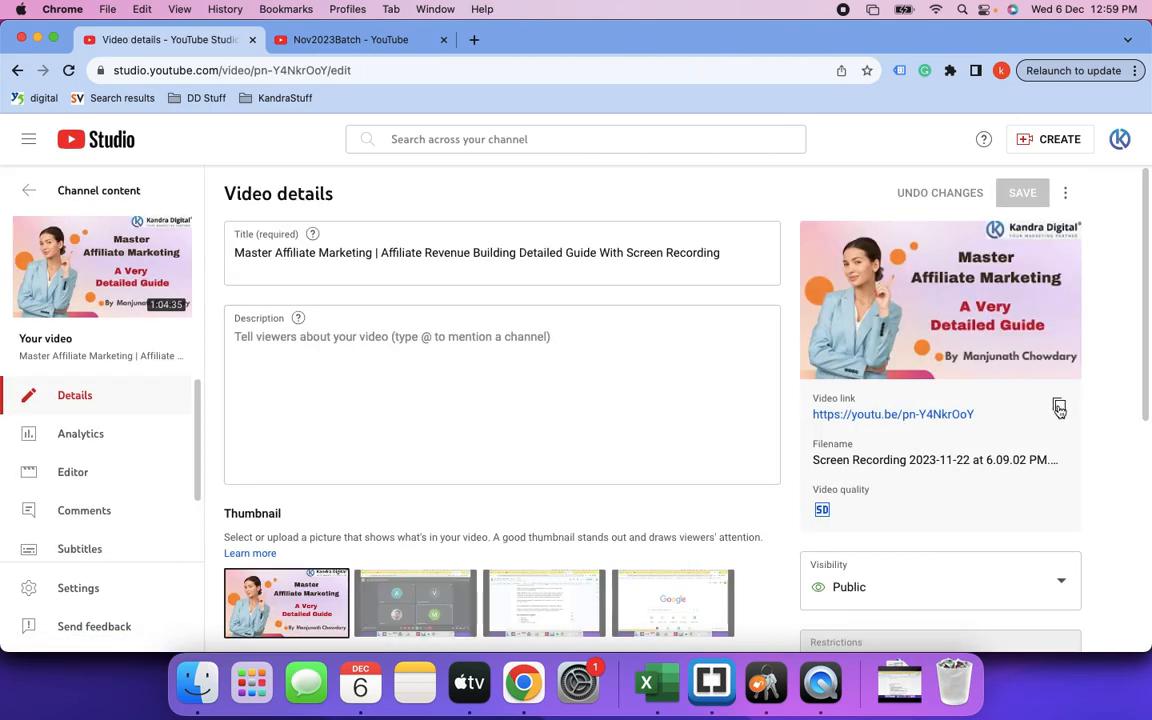
pyautogui.click(1059, 408)
pyautogui.press('super+grave')
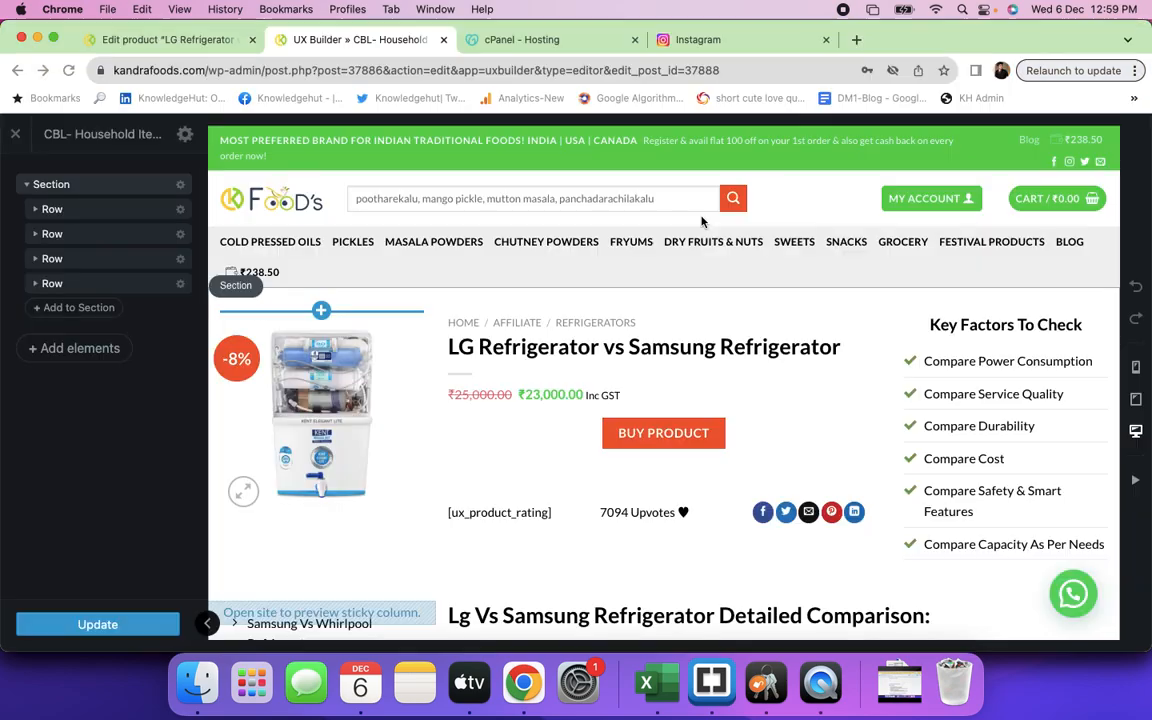
pyautogui.press('super+grave')
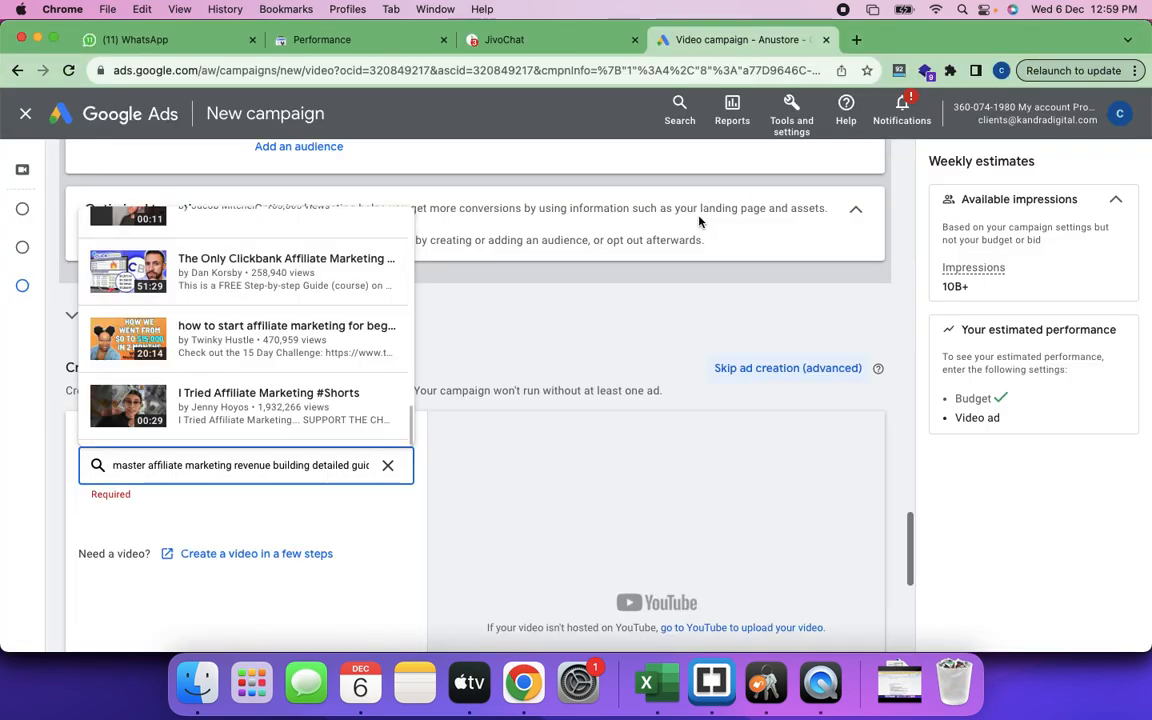
pyautogui.click(195, 477)
pyautogui.press('super+a')
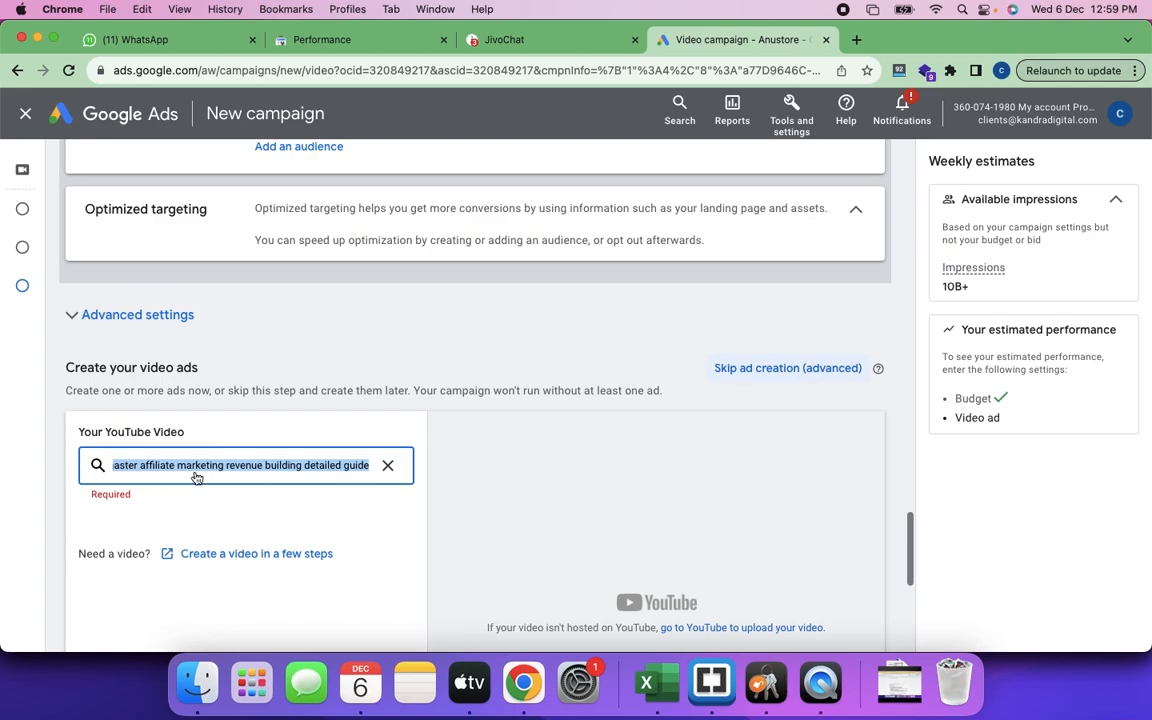
pyautogui.press('super+v')
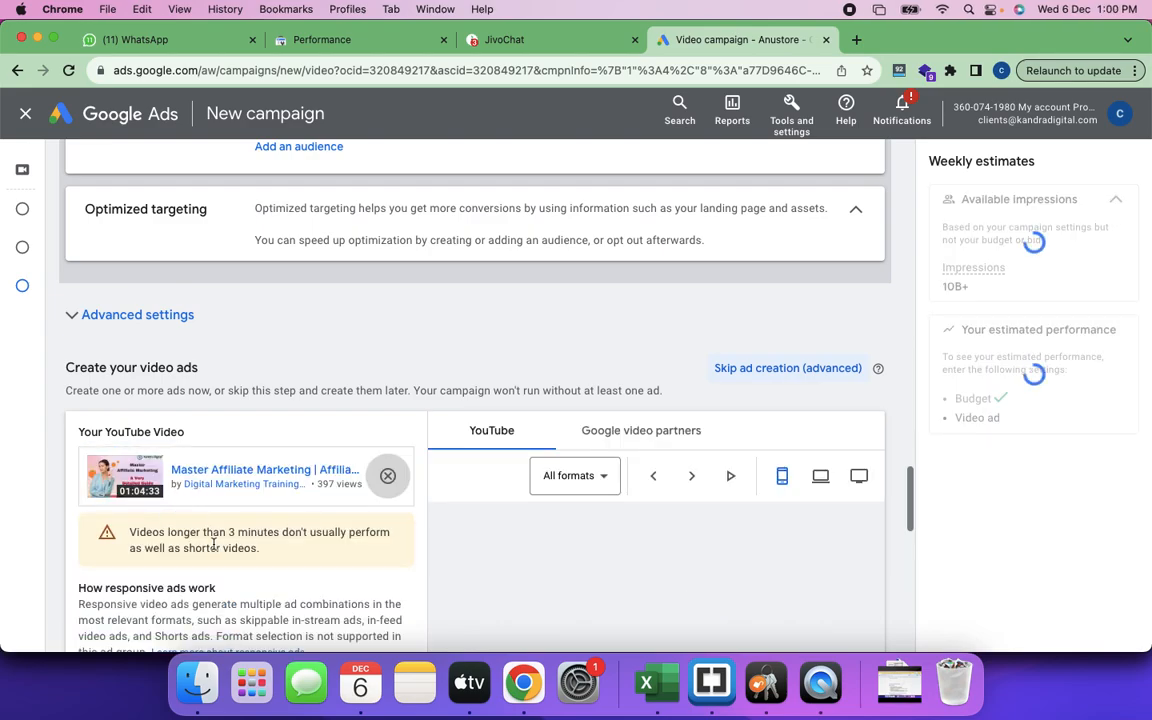
pyautogui.moveTo(205, 532); pyautogui.dragTo(261, 555)
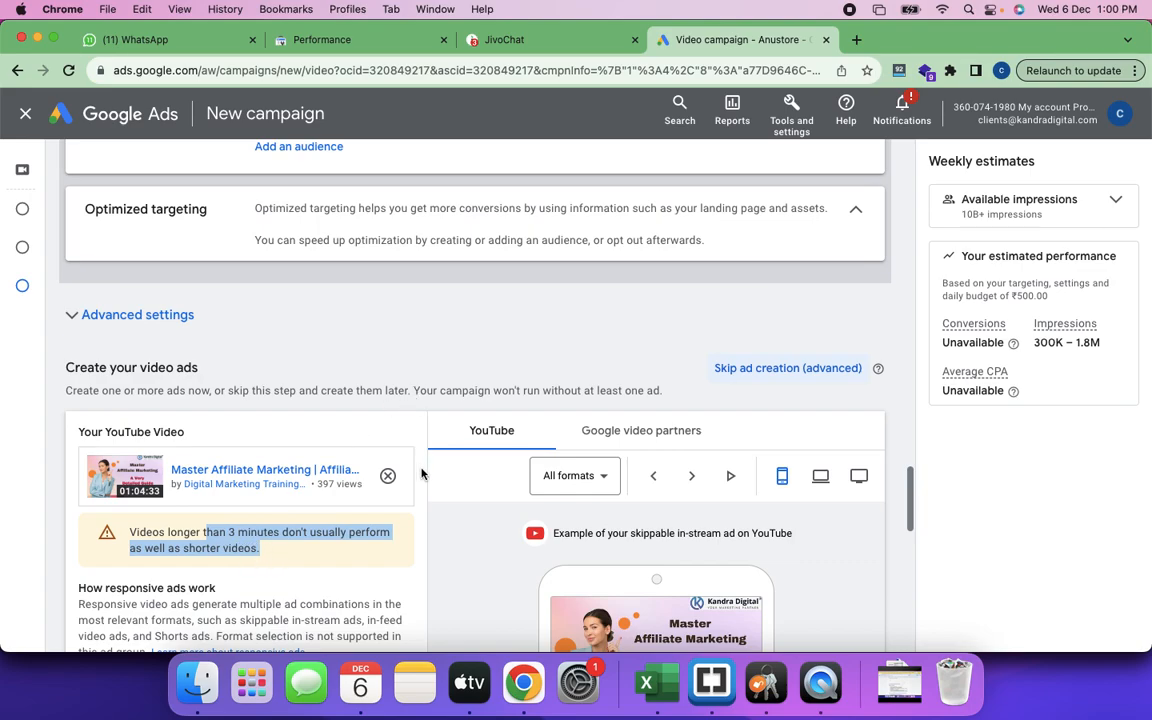
pyautogui.scroll(-5, 422, 472)
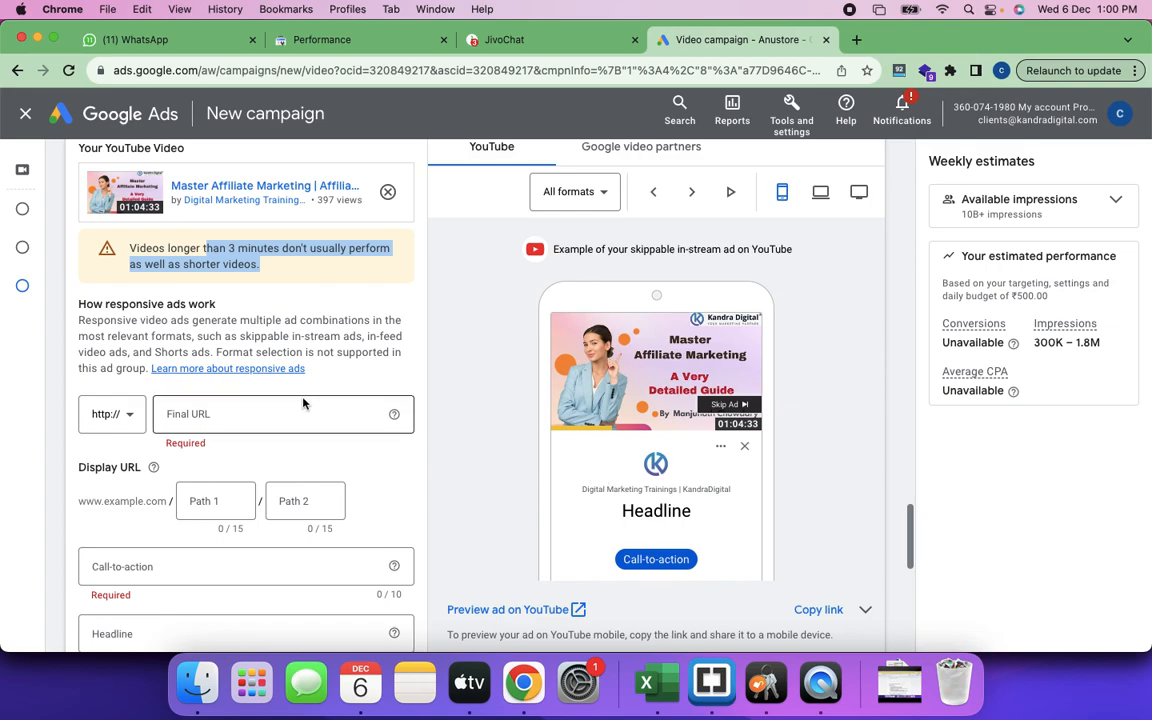
pyautogui.scroll(2, 240, 312)
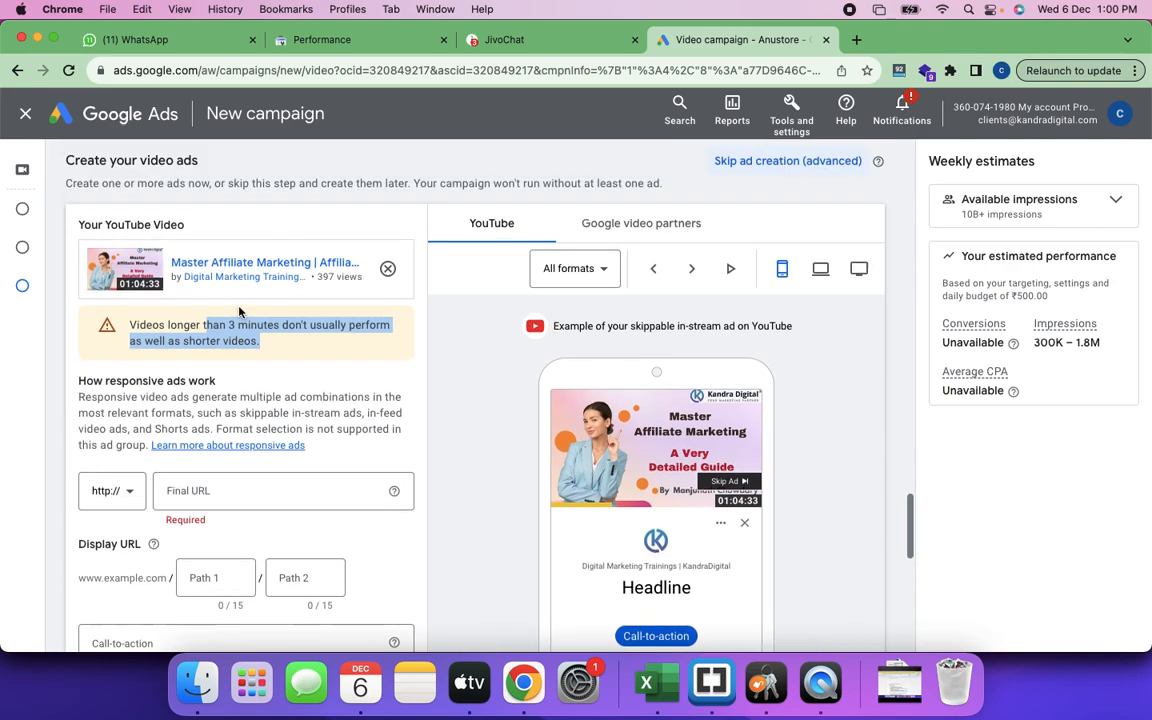
pyautogui.scroll(-1, 240, 312)
pyautogui.scroll(-1, 240, 312)
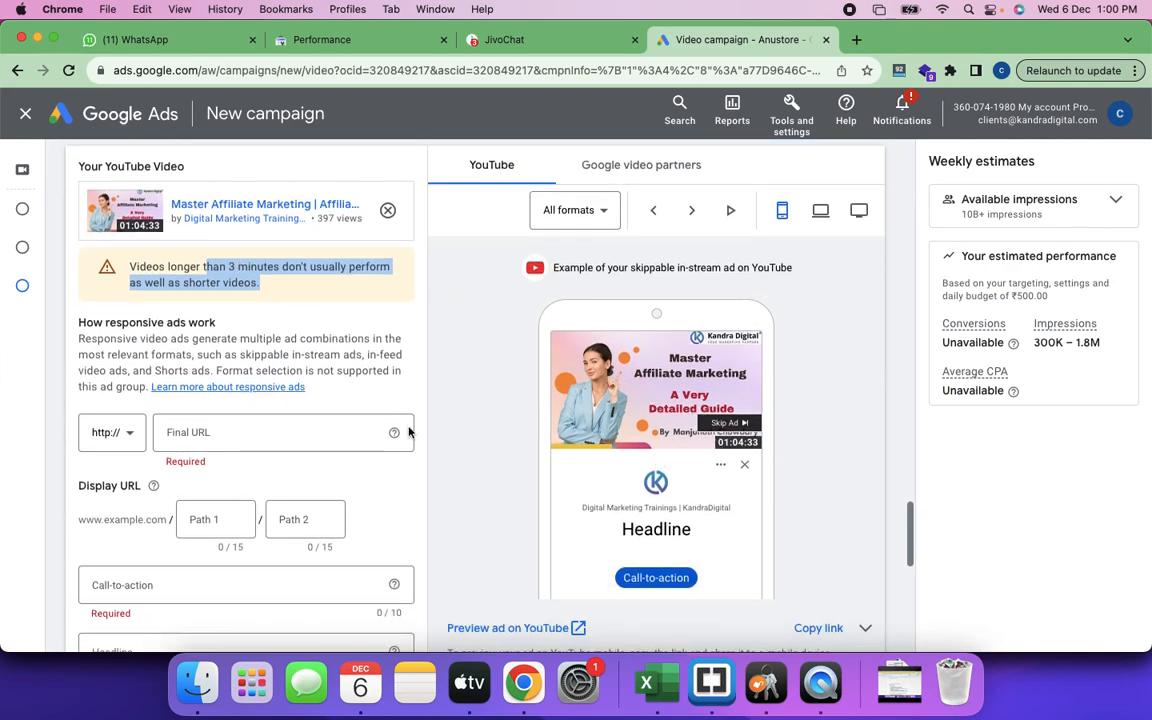
pyautogui.click(128, 434)
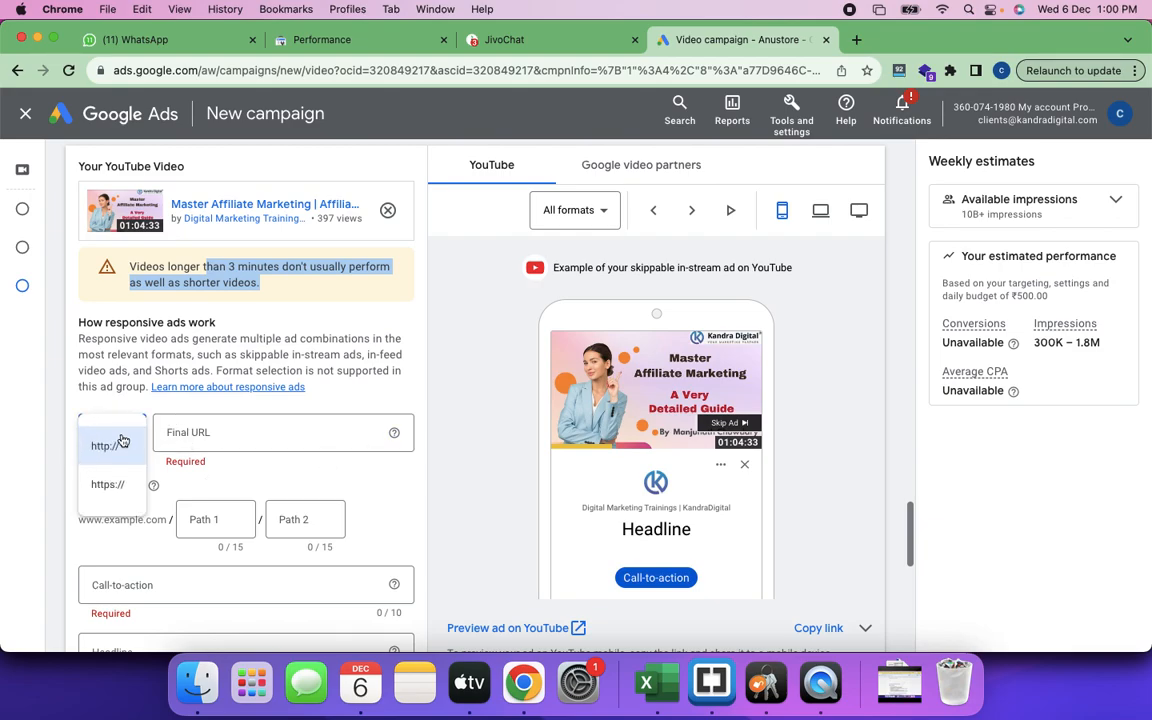
pyautogui.click(108, 484)
pyautogui.click(188, 432)
pyautogui.write('www.kandradigital.com')
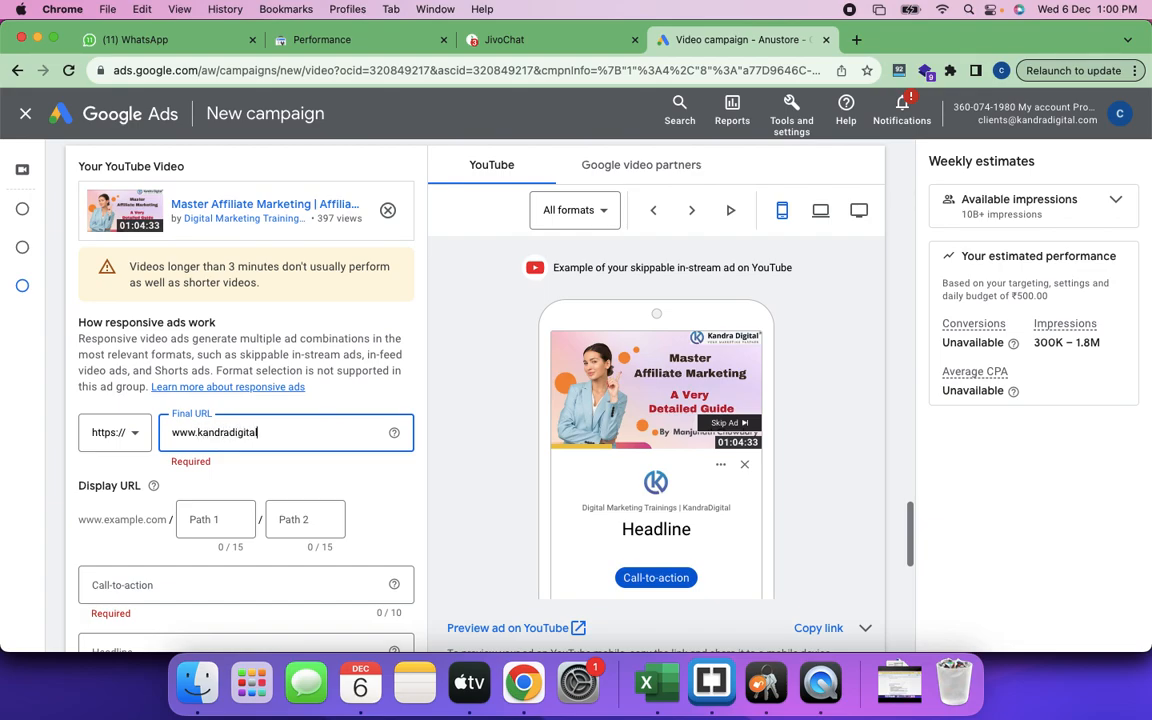
# Fill in the ad's display URL paths with "Promo" and "Offer".
pyautogui.click(211, 519)
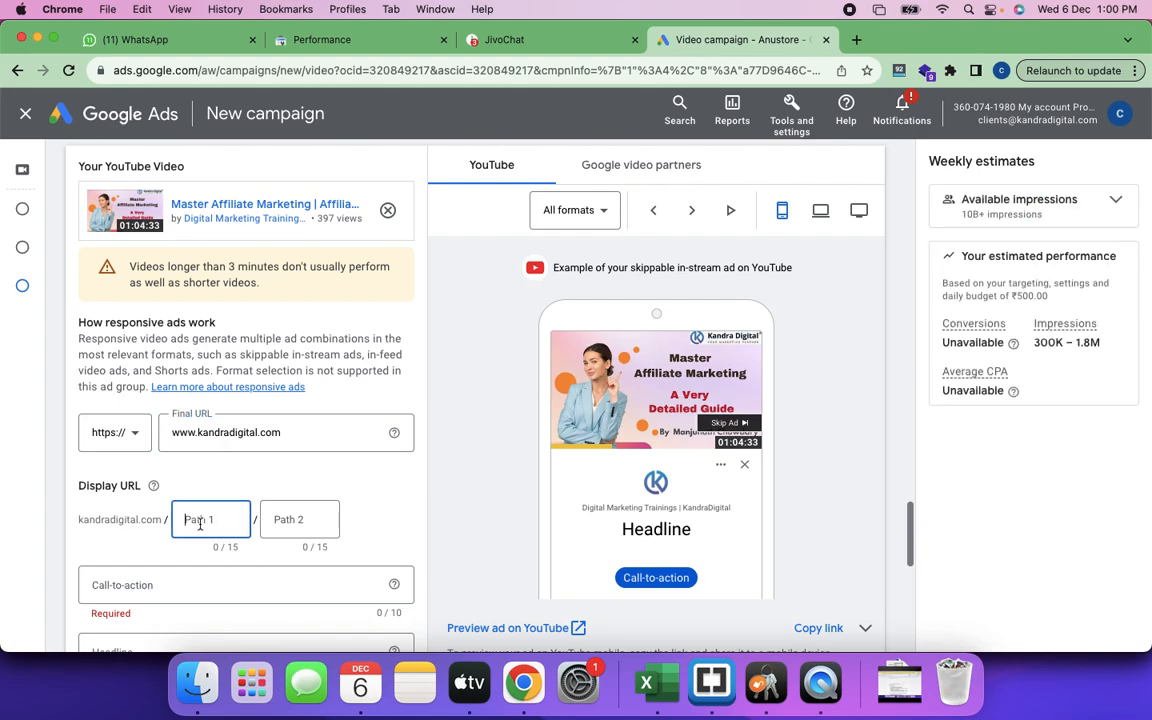
pyautogui.write('Promo')
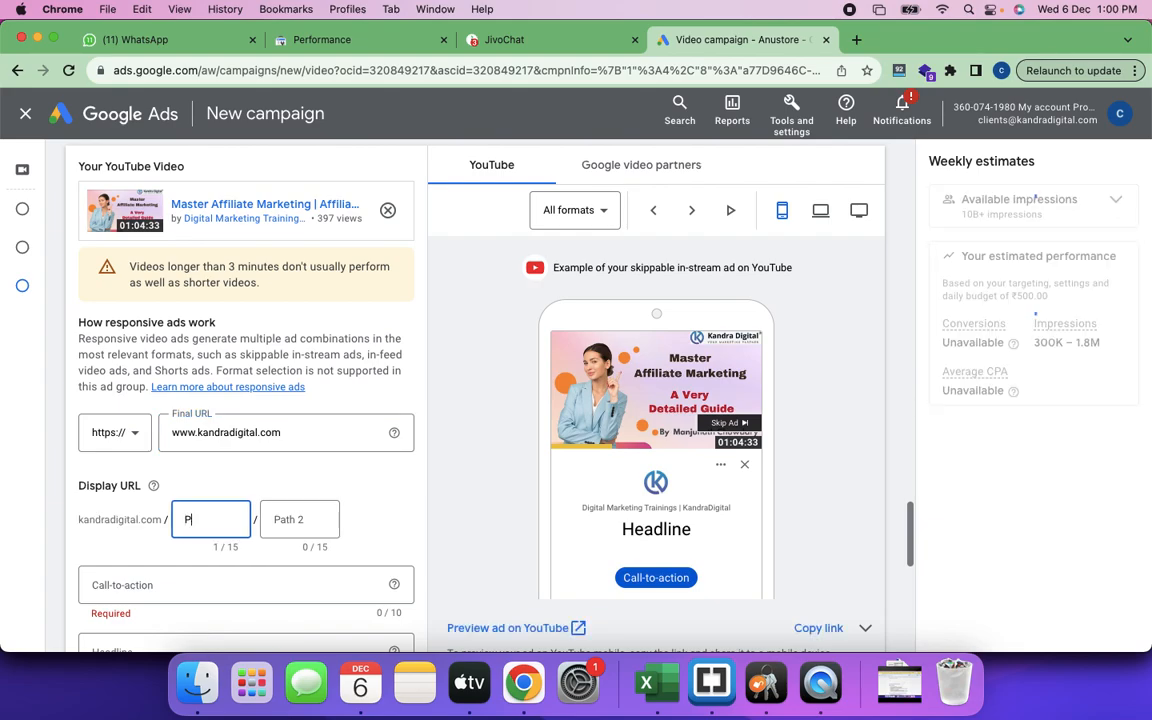
pyautogui.press('Tab')
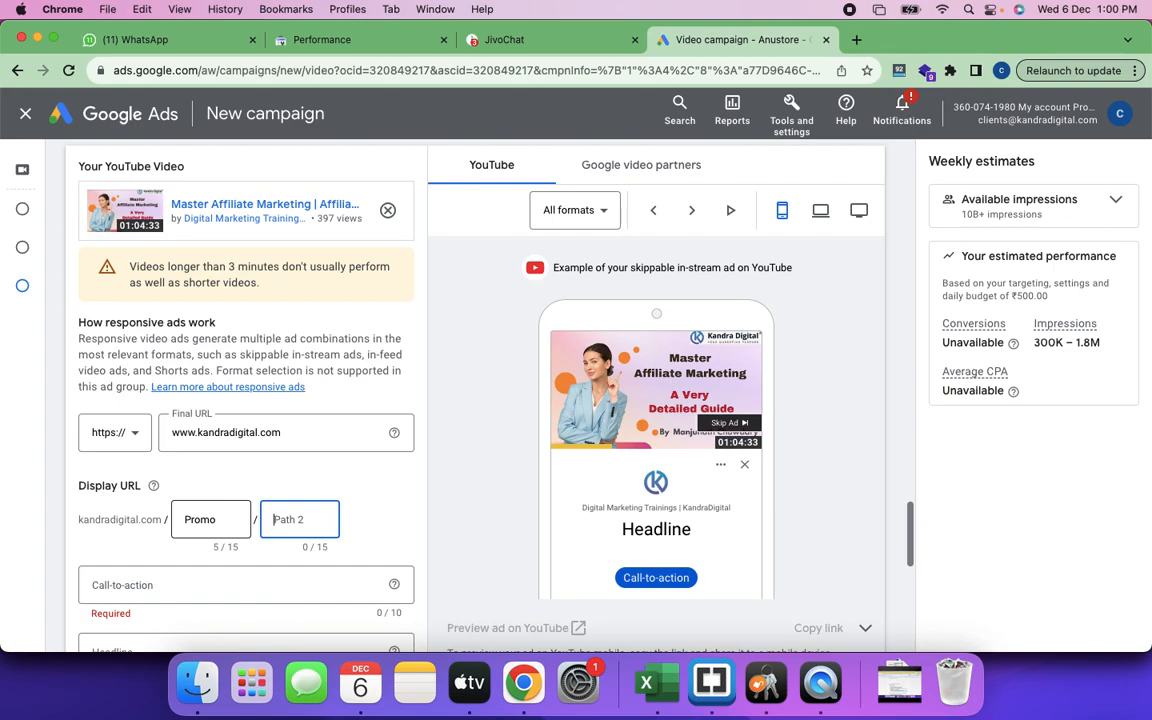
pyautogui.write('Offer')
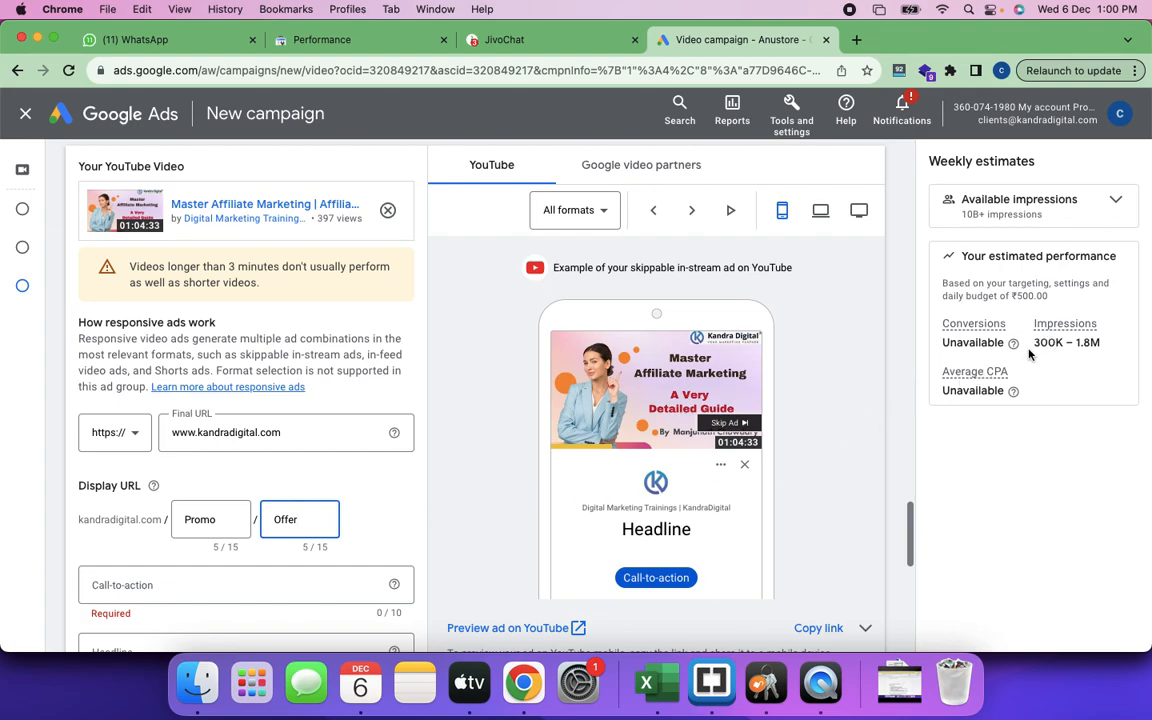
# Examine the estimated weekly impressions in relation to the campaign's daily budget.
pyautogui.moveTo(1036, 343); pyautogui.dragTo(1100, 343)
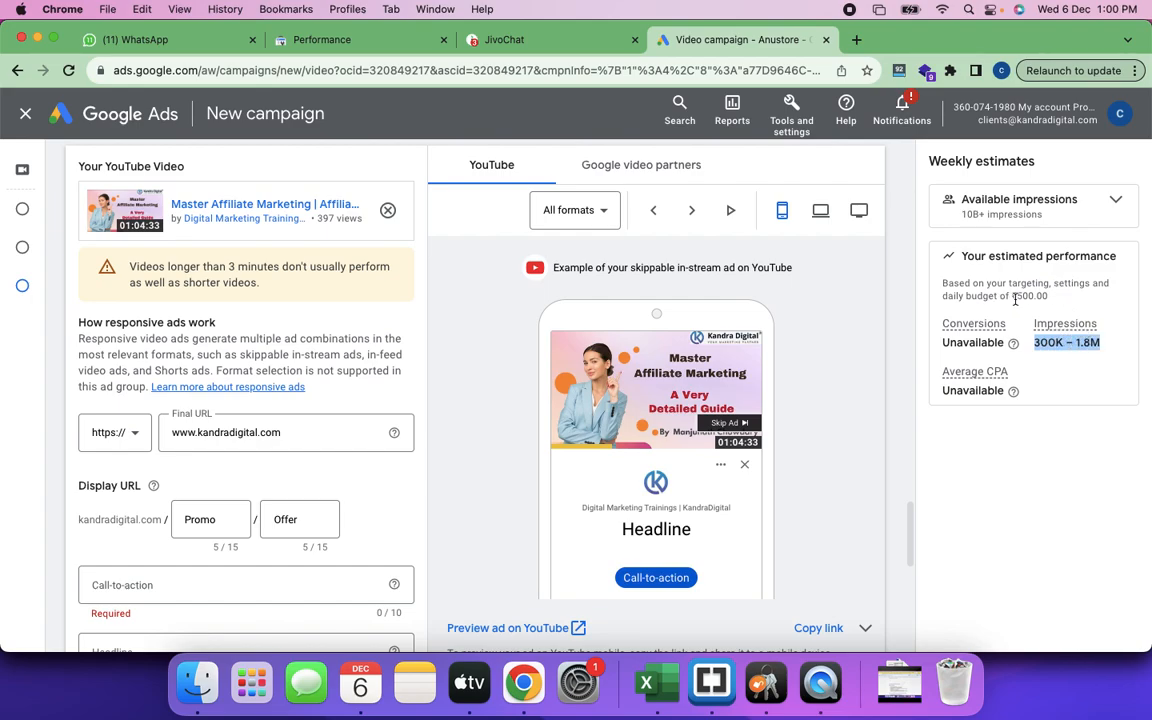
pyautogui.moveTo(1016, 296); pyautogui.dragTo(1046, 297)
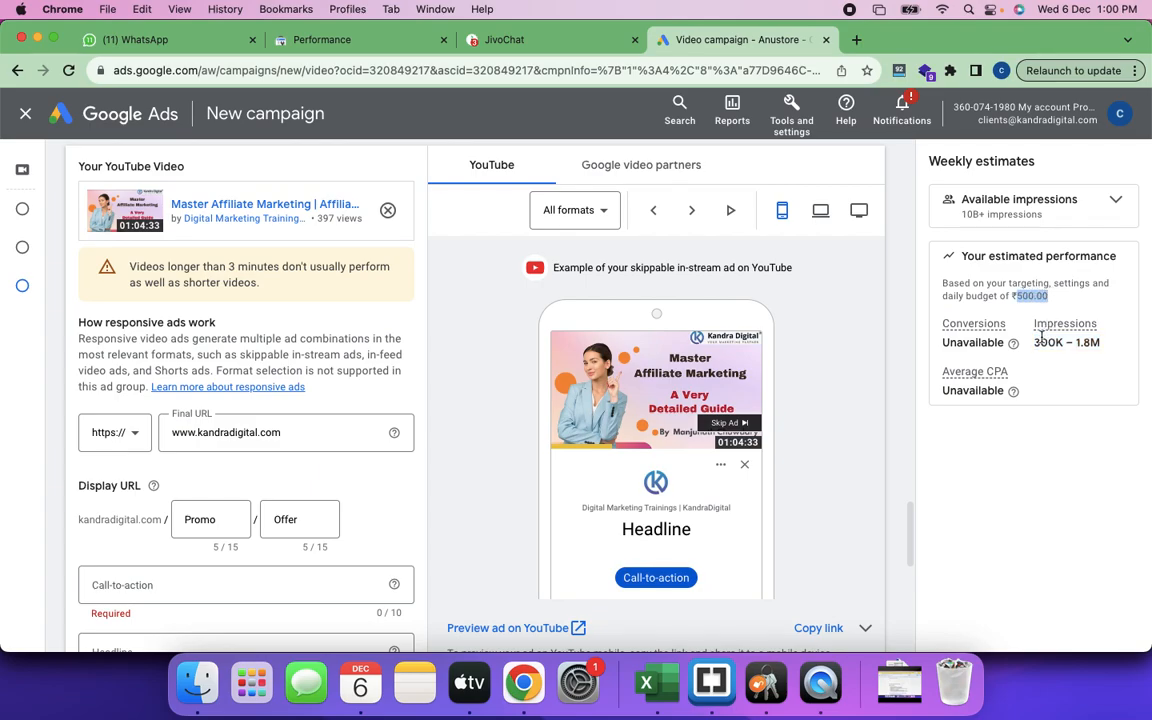
pyautogui.moveTo(1035, 344); pyautogui.dragTo(1101, 348)
pyautogui.moveTo(1017, 296); pyautogui.dragTo(1034, 296)
pyautogui.moveTo(1035, 342); pyautogui.dragTo(1101, 344)
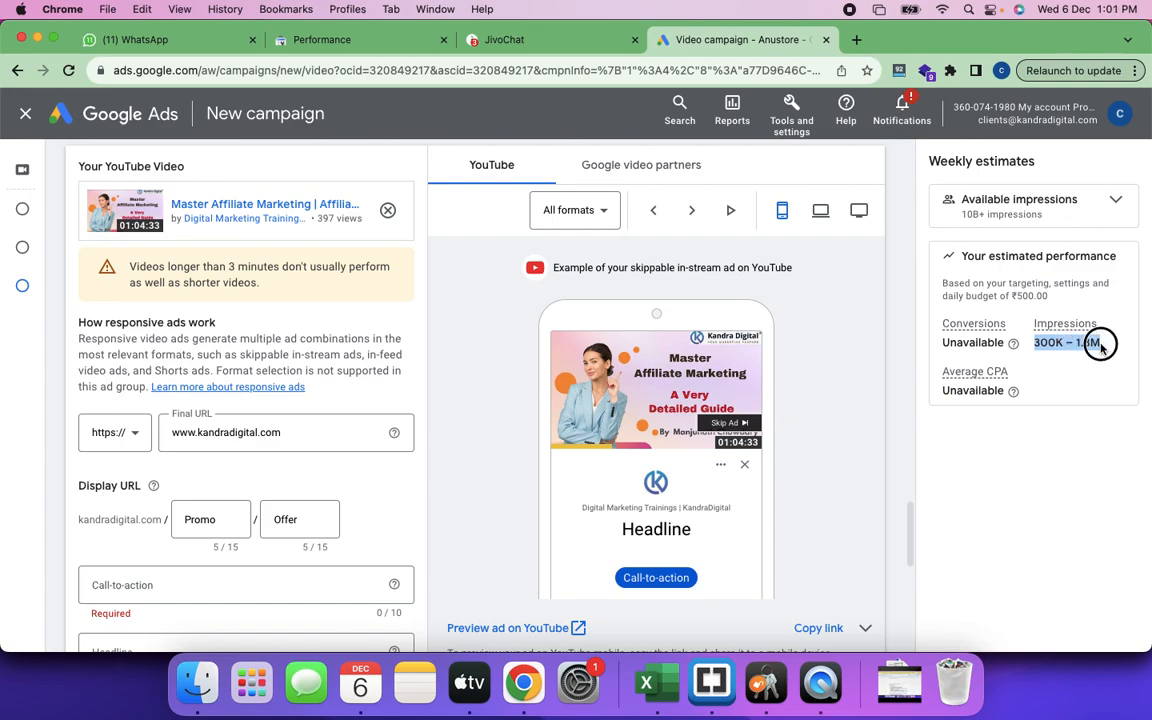
pyautogui.moveTo(1101, 344); pyautogui.dragTo(1101, 344)
# Change the campaign's target location to Bengaluru, Karnataka, India, and check the updated weekly impressions estimate.
pyautogui.scroll(5, 413, 438)
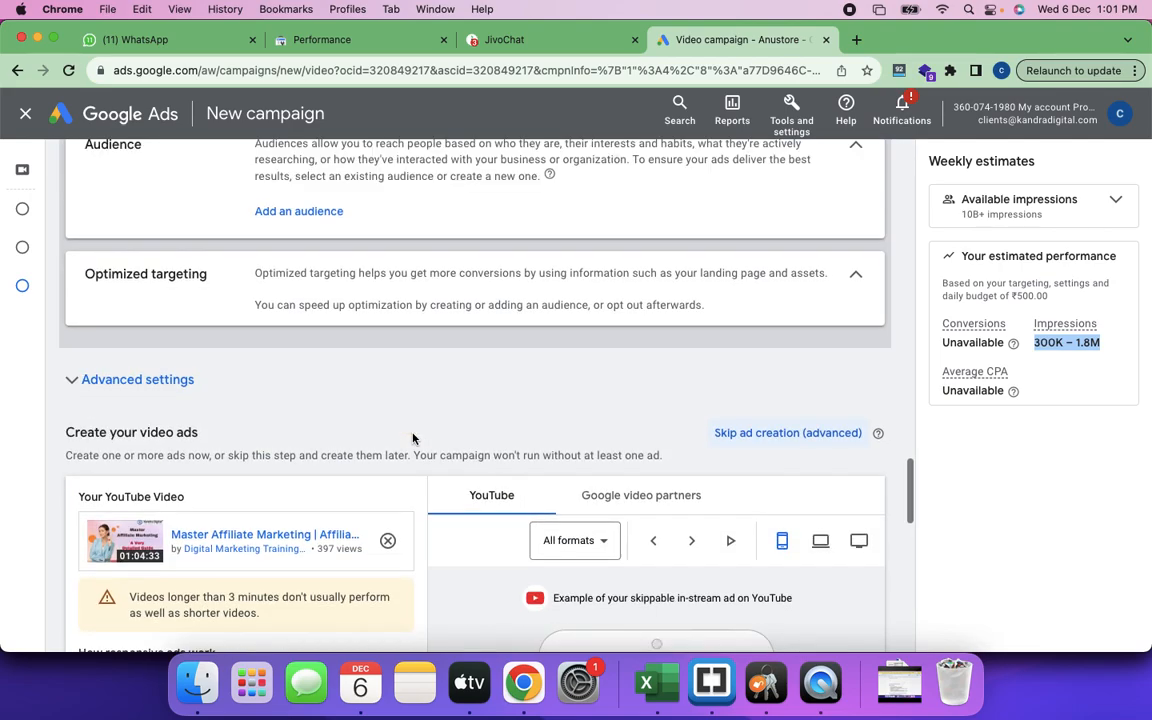
pyautogui.scroll(10, 413, 438)
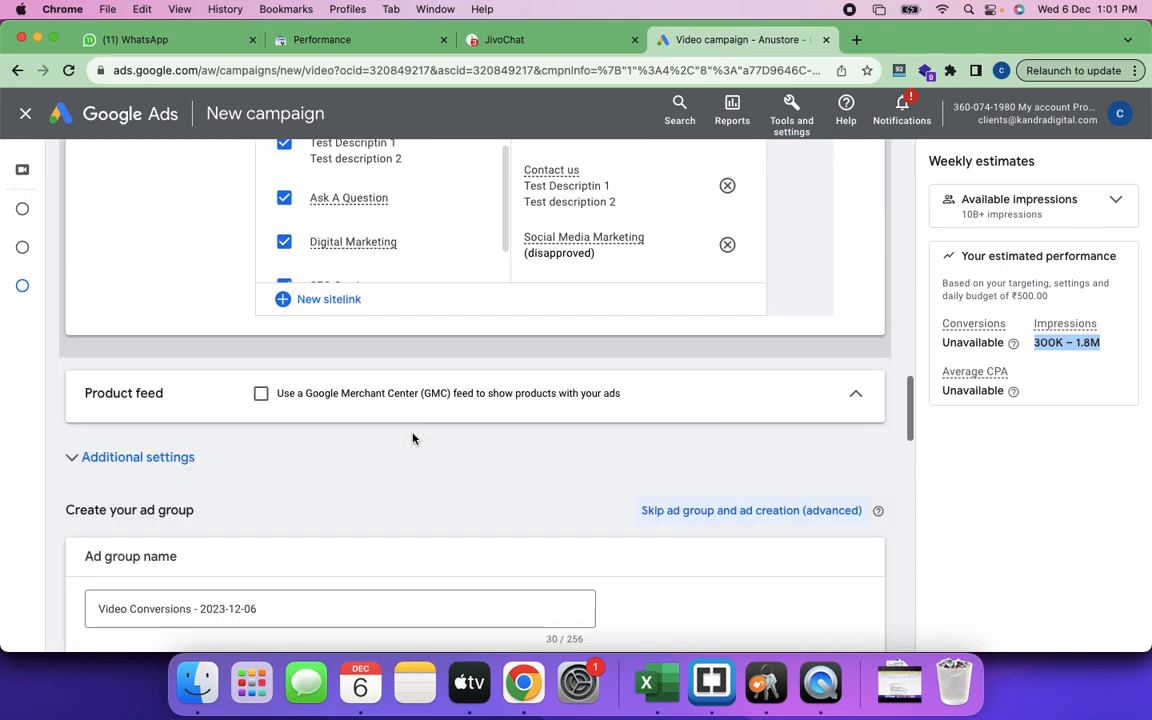
pyautogui.scroll(10, 413, 438)
pyautogui.scroll(10, 413, 438)
pyautogui.scroll(10, 413, 438)
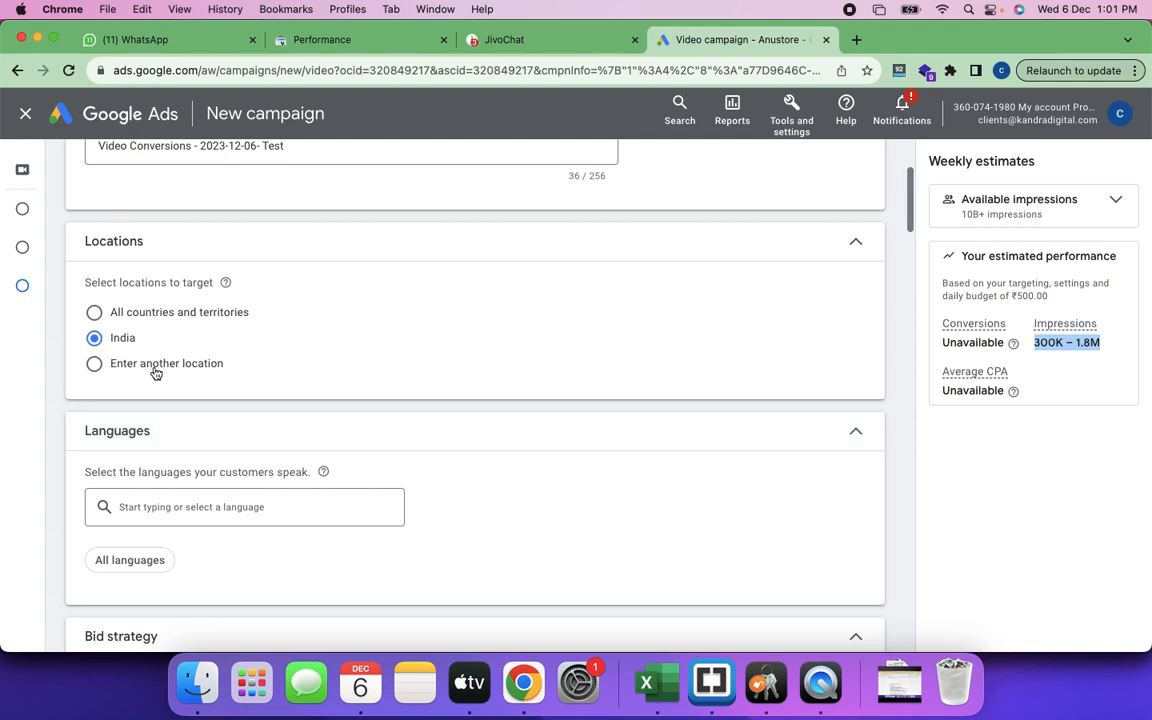
pyautogui.click(95, 365)
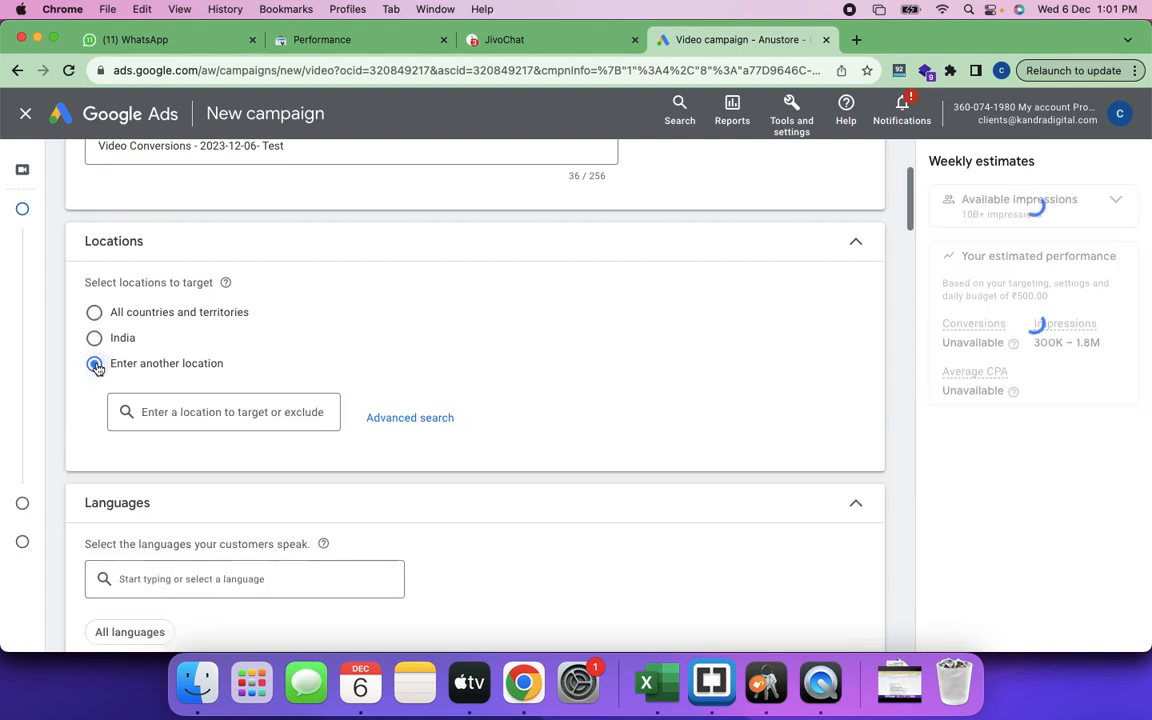
pyautogui.click(169, 411)
pyautogui.write('bangalore')
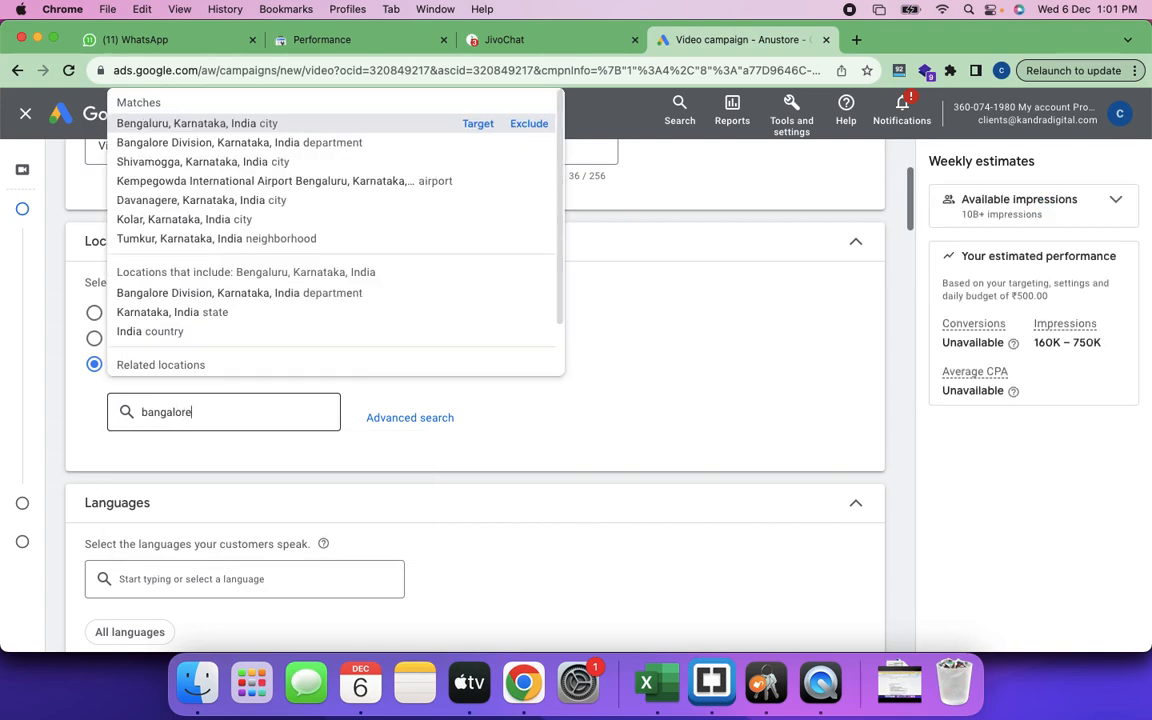
pyautogui.click(471, 124)
pyautogui.scroll(-1, 568, 387)
pyautogui.scroll(-10, 568, 387)
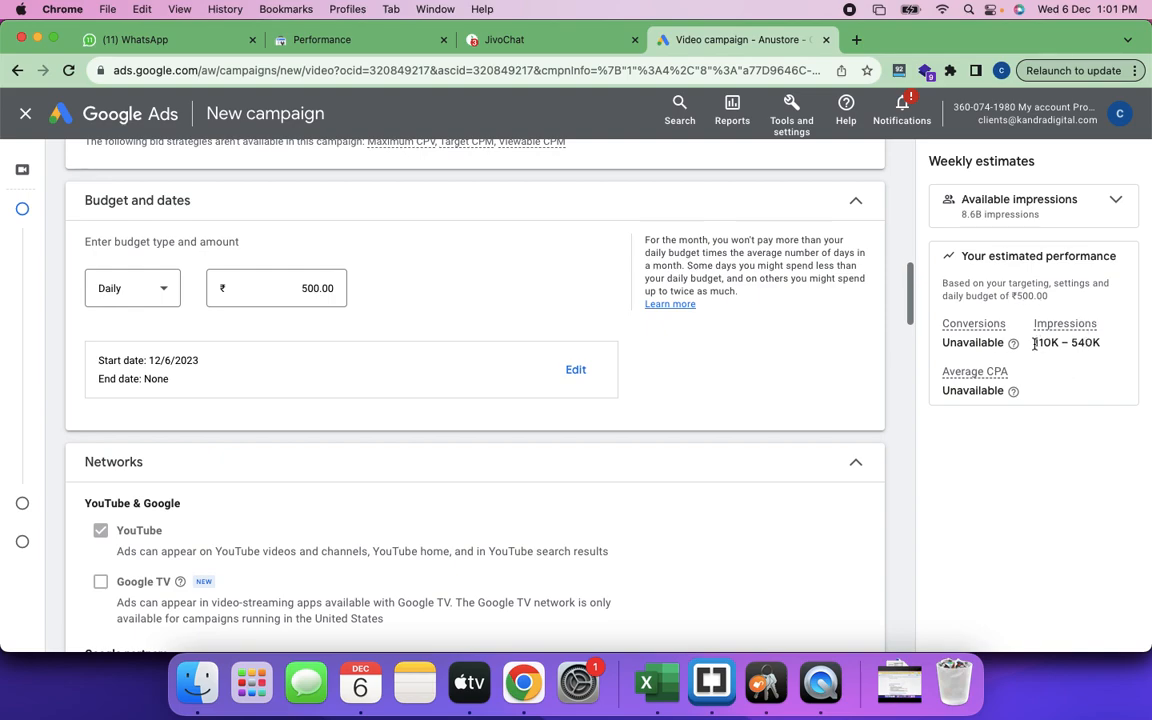
pyautogui.moveTo(1035, 343); pyautogui.dragTo(1100, 343)
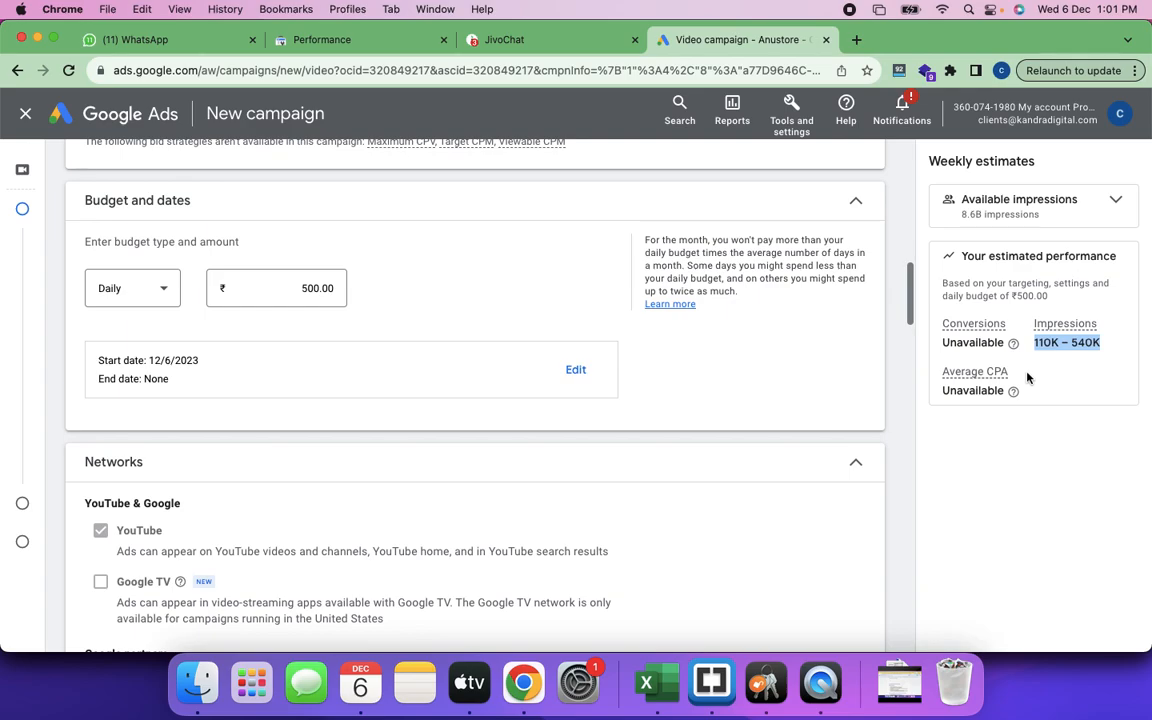
# Set the video ad's call-to-action to "Sign up" and choose the suggested headline "Top Rated Web".
pyautogui.scroll(-10, 480, 455)
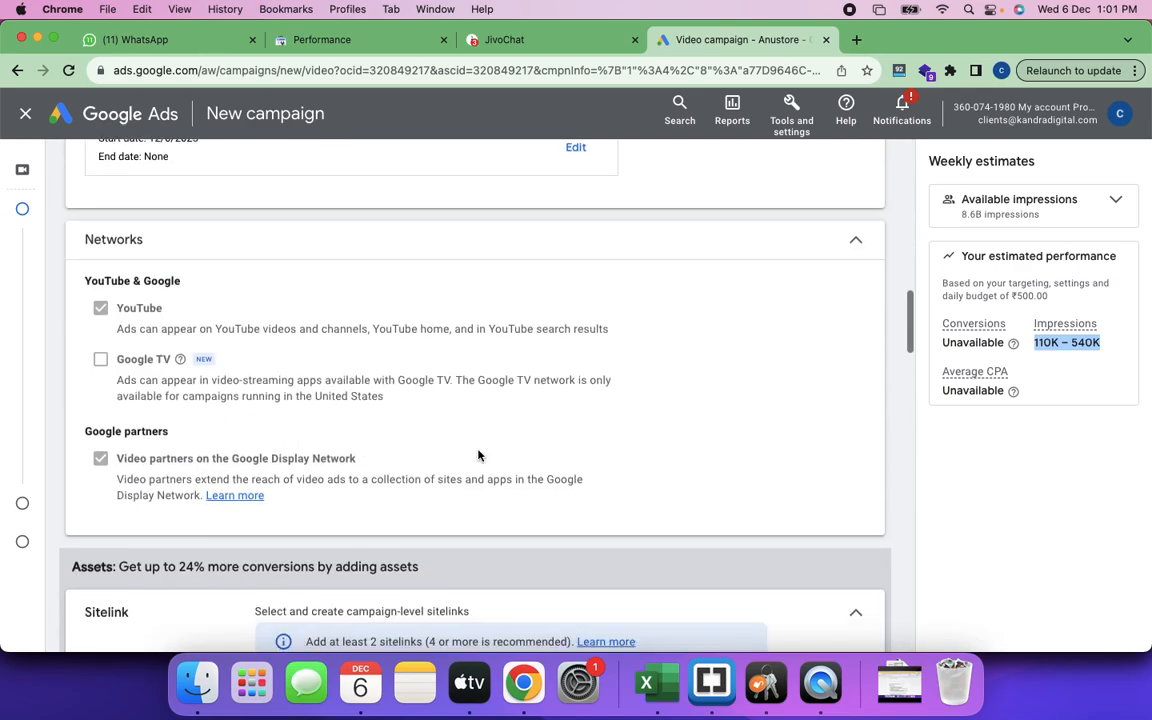
pyautogui.scroll(-15, 480, 456)
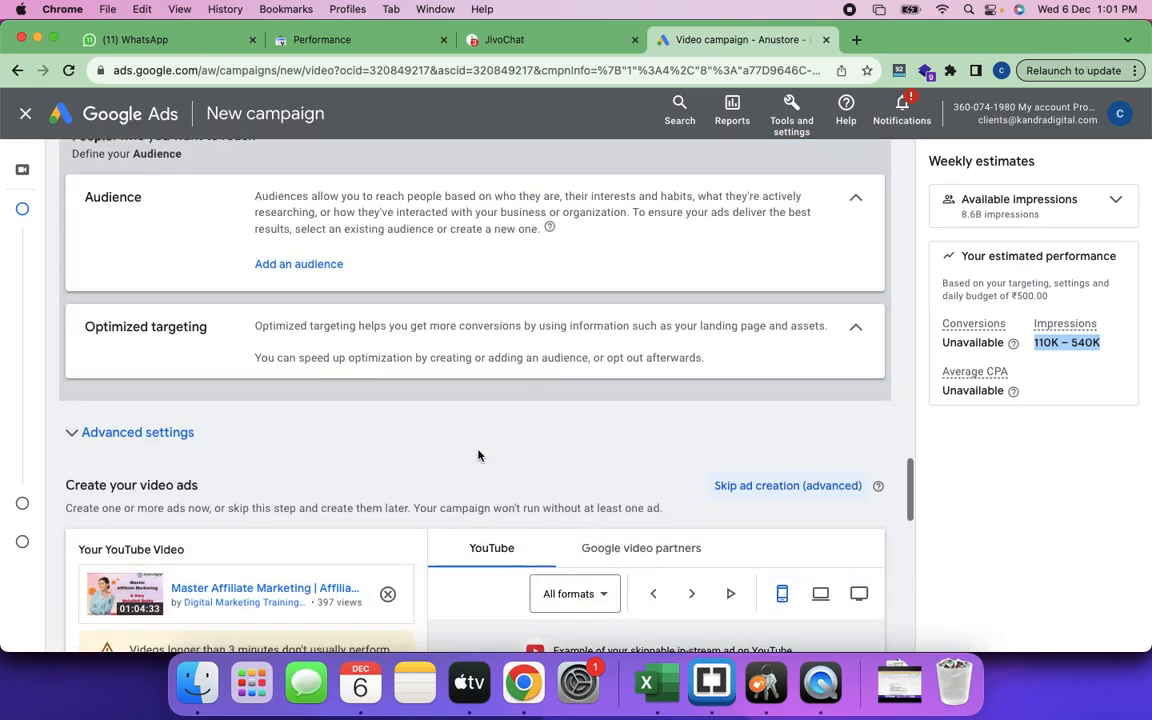
pyautogui.scroll(-2, 478, 456)
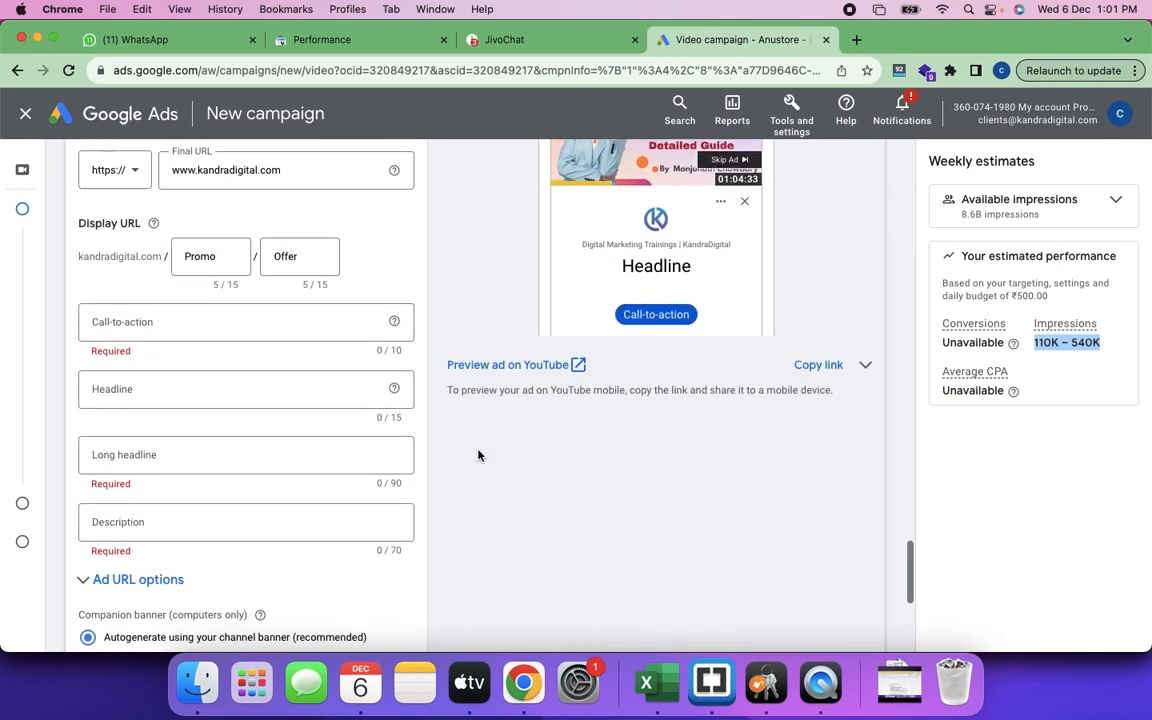
pyautogui.click(166, 321)
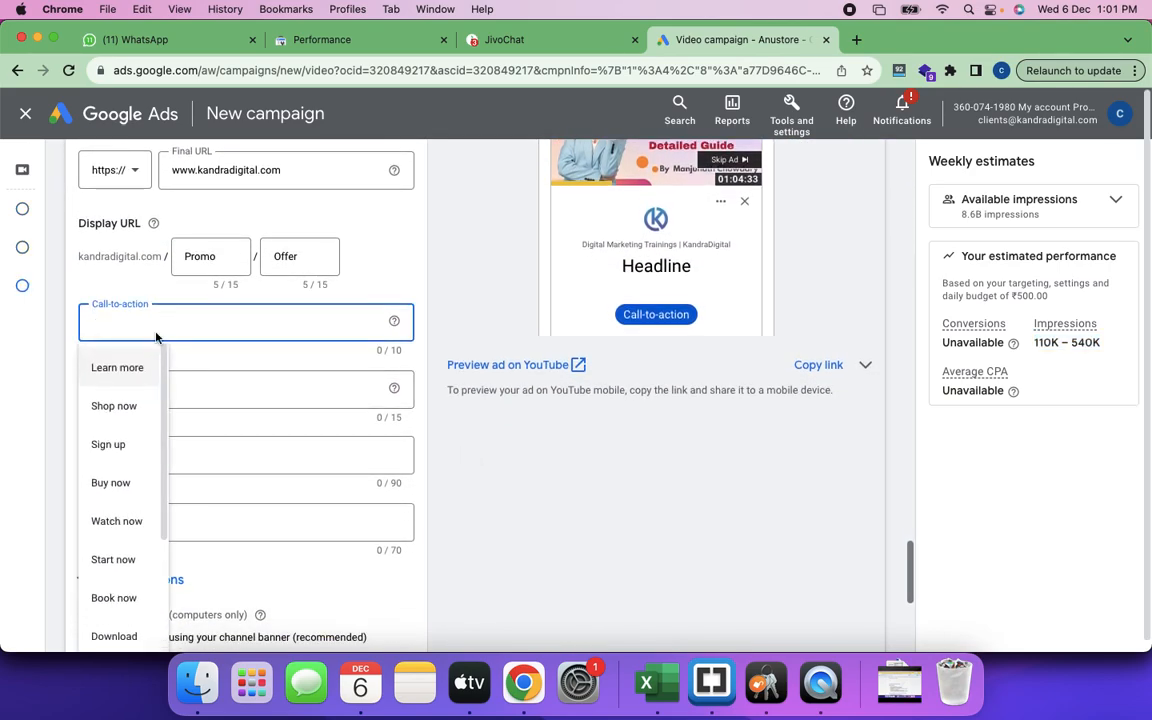
pyautogui.click(121, 444)
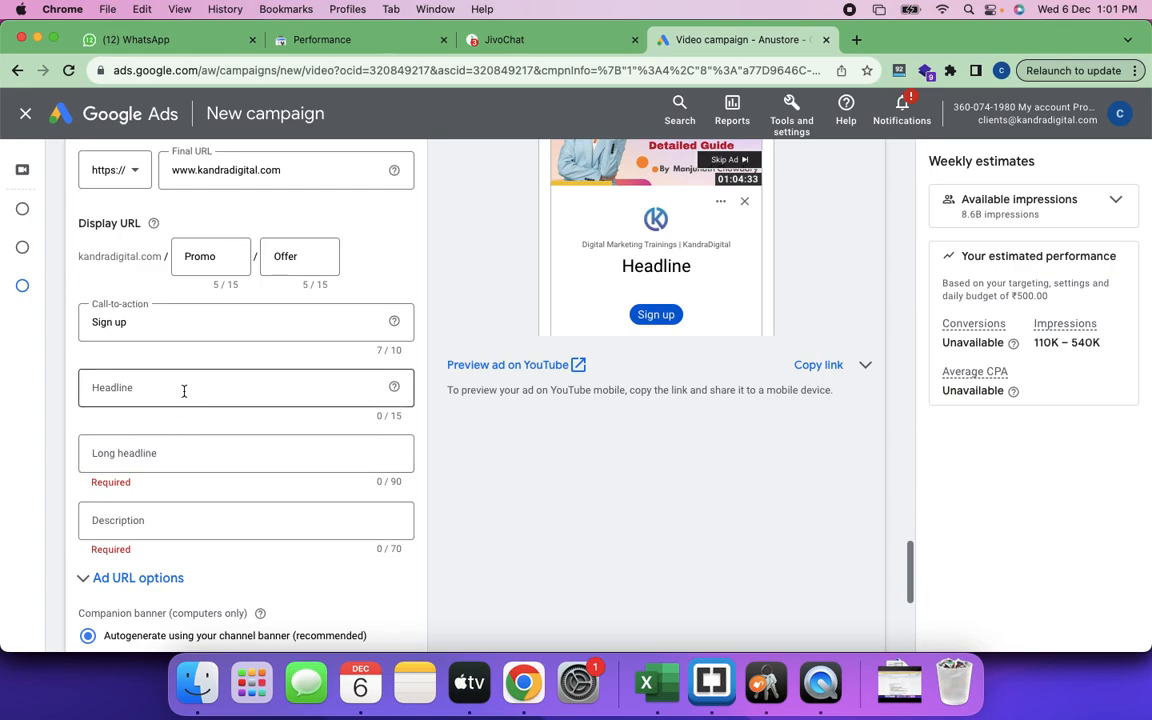
pyautogui.click(182, 400)
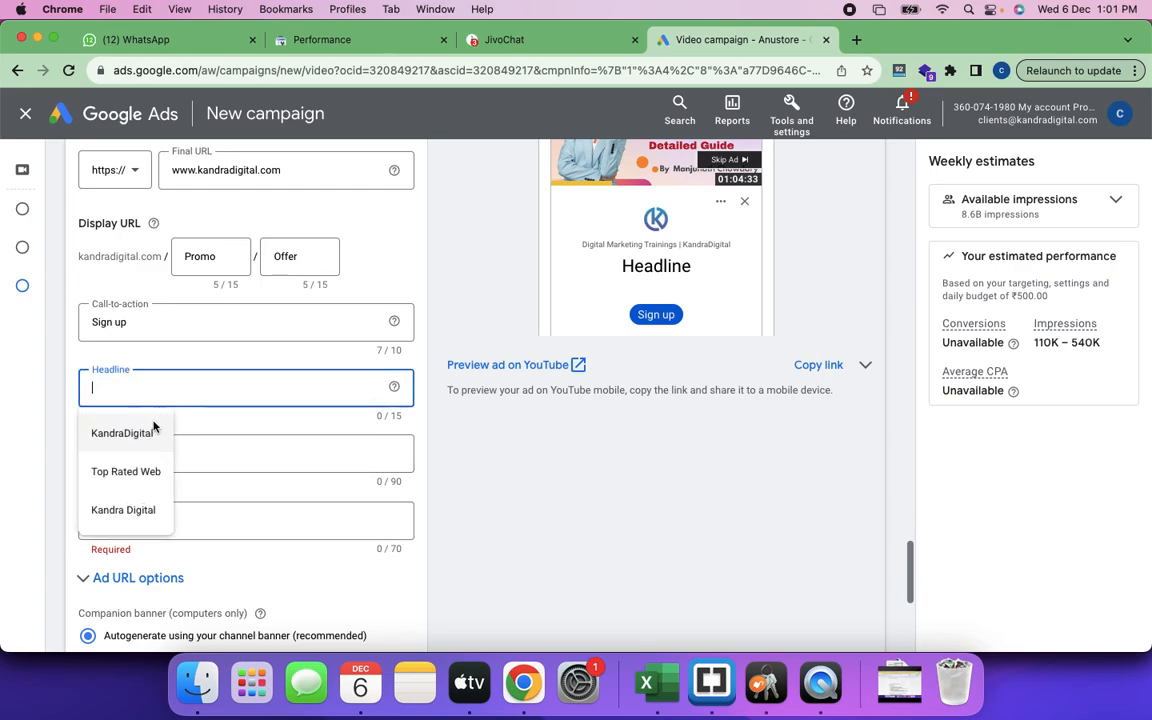
pyautogui.click(143, 486)
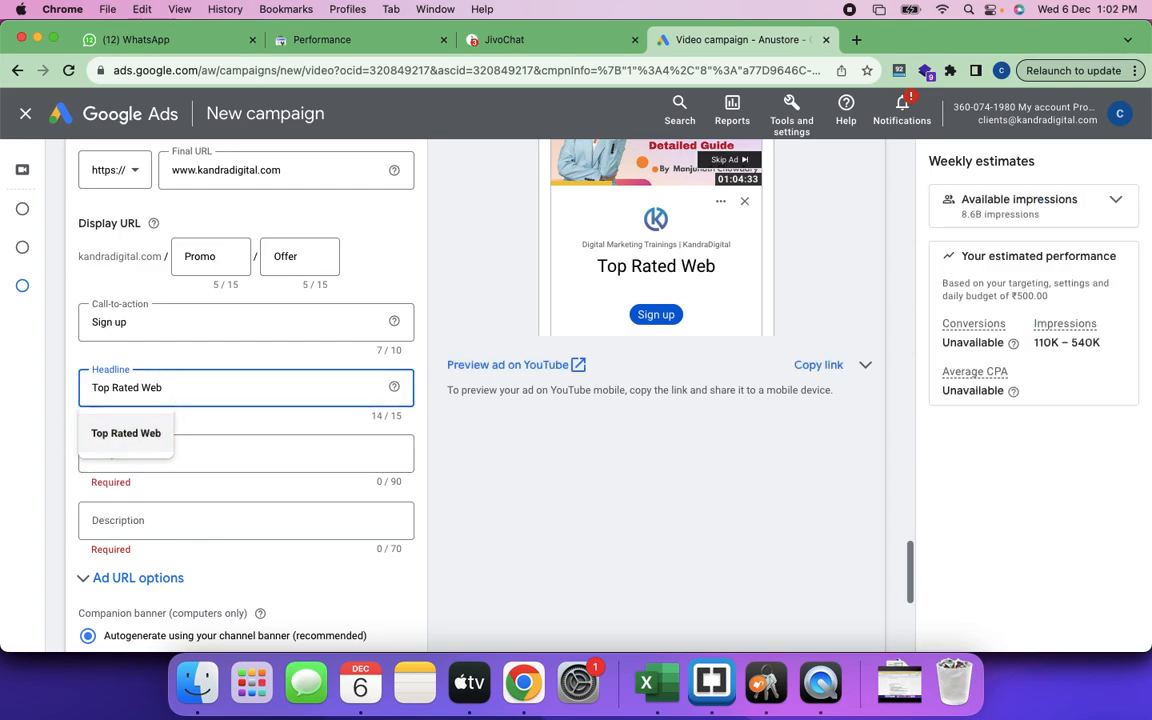
# Try extending the ad headline with "& Tech Solutions" and trim it back to "Top Rated Web".
pyautogui.write('& Tech Solutions')
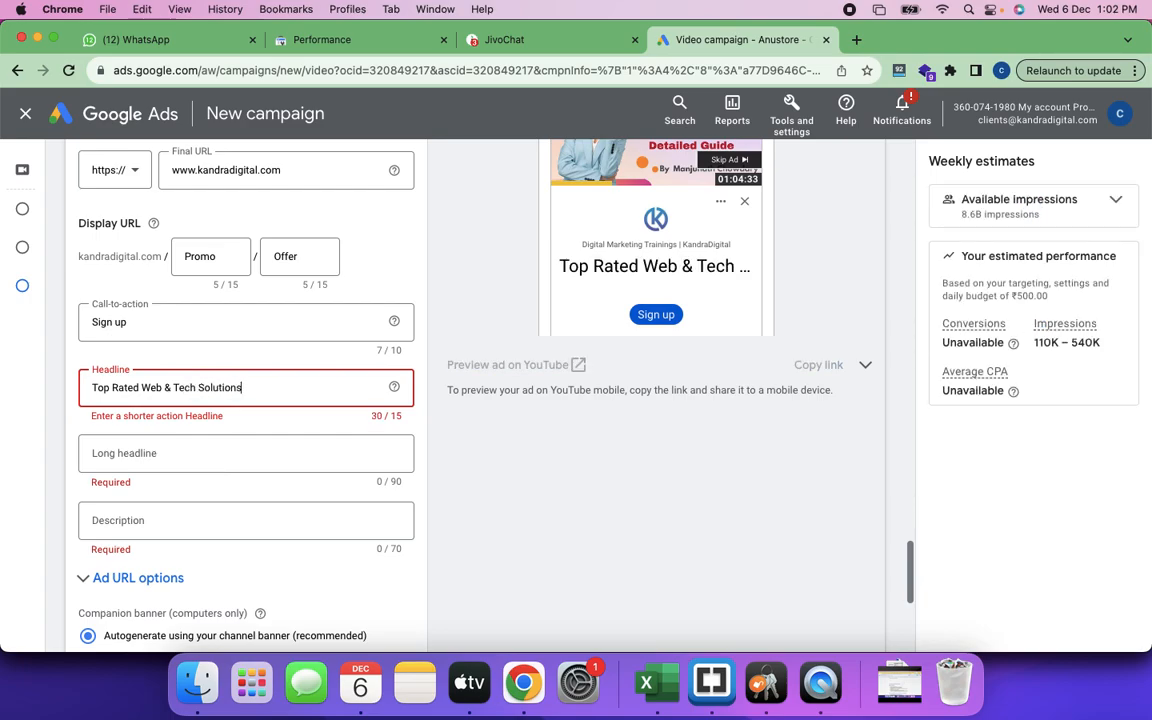
pyautogui.press('BackSpace')
pyautogui.press('BackSpace')
pyautogui.press('BackSpace')
pyautogui.press('BackSpace')
pyautogui.press('BackSpace')
pyautogui.press('BackSpace')
pyautogui.press('BackSpace')
pyautogui.press('BackSpace')
pyautogui.press('BackSpace')
pyautogui.press('BackSpace')
pyautogui.press('BackSpace')
pyautogui.press('BackSpace')
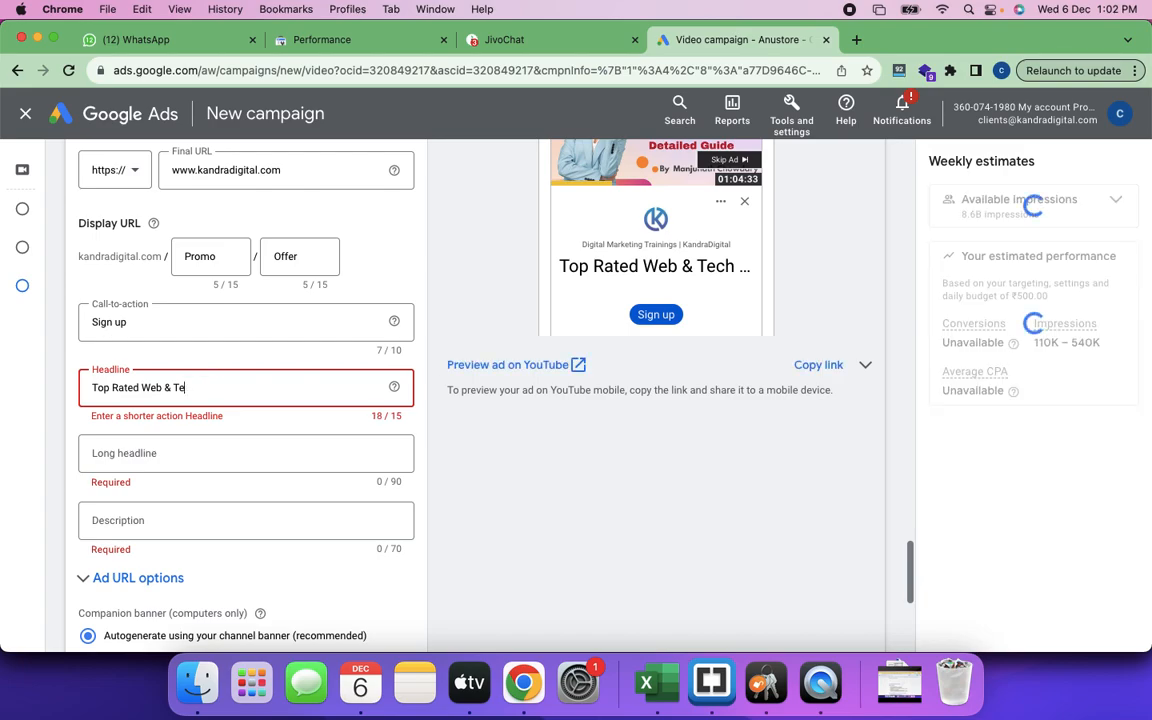
pyautogui.press('BackSpace')
pyautogui.press('BackSpace')
pyautogui.press('BackSpace')
pyautogui.press('BackSpace')
pyautogui.press('BackSpace')
pyautogui.click(244, 330)
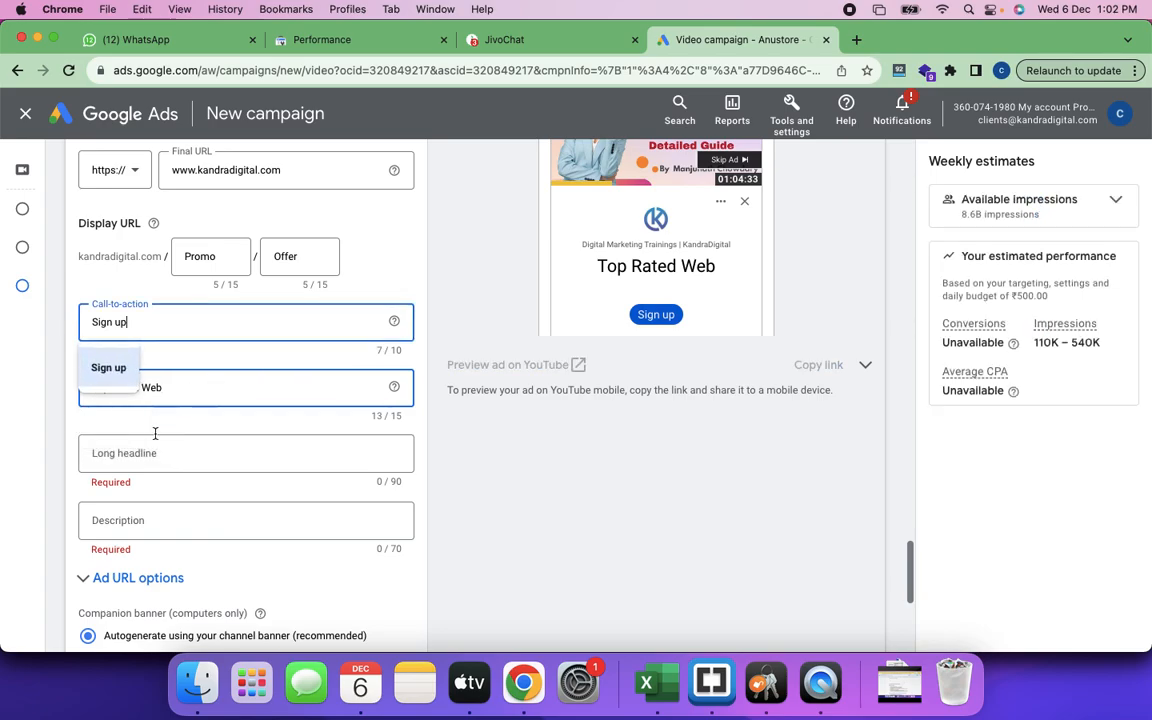
# Choose the suggested long headline "Mobile App Development Service" and description "Get A Holistic Content Strategy To Drive Sales To Your Business".
pyautogui.click(180, 462)
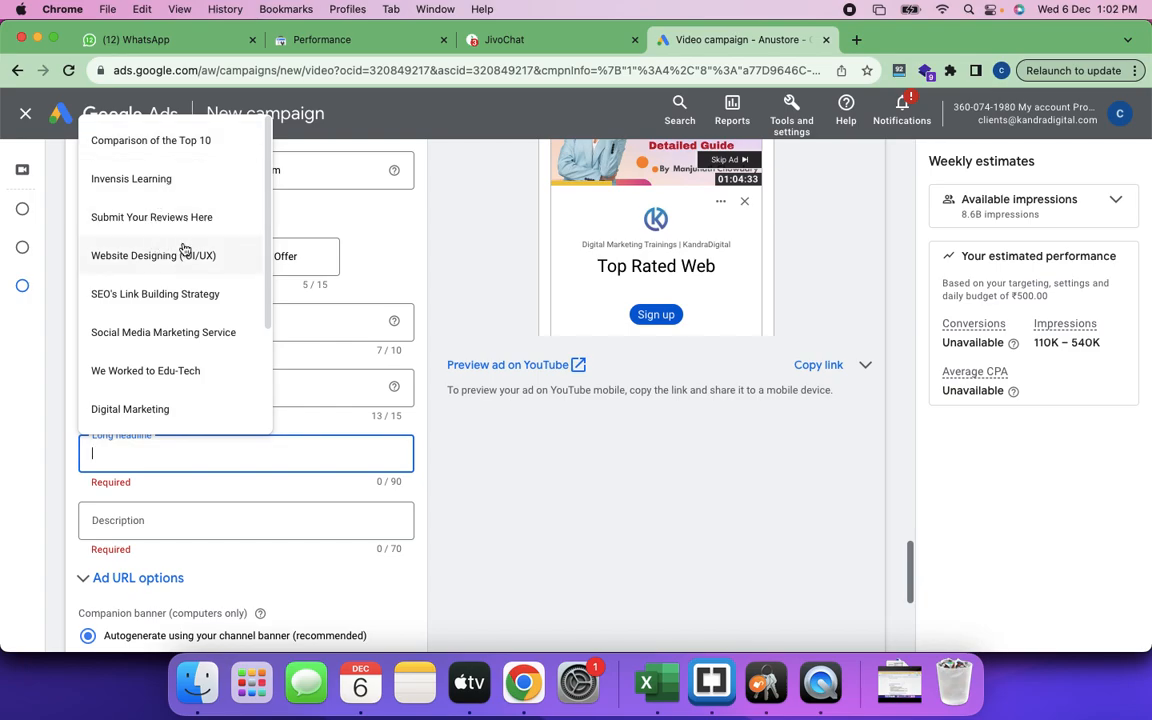
pyautogui.scroll(-3, 180, 255)
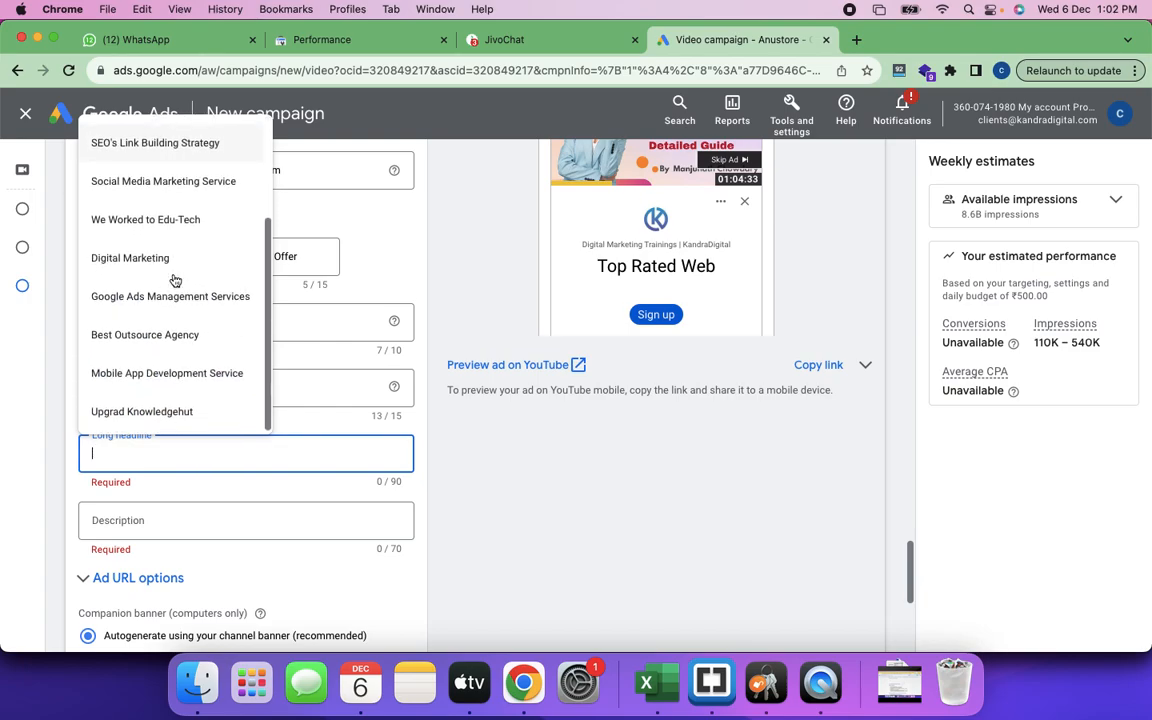
pyautogui.click(180, 374)
pyautogui.scroll(-2, 329, 488)
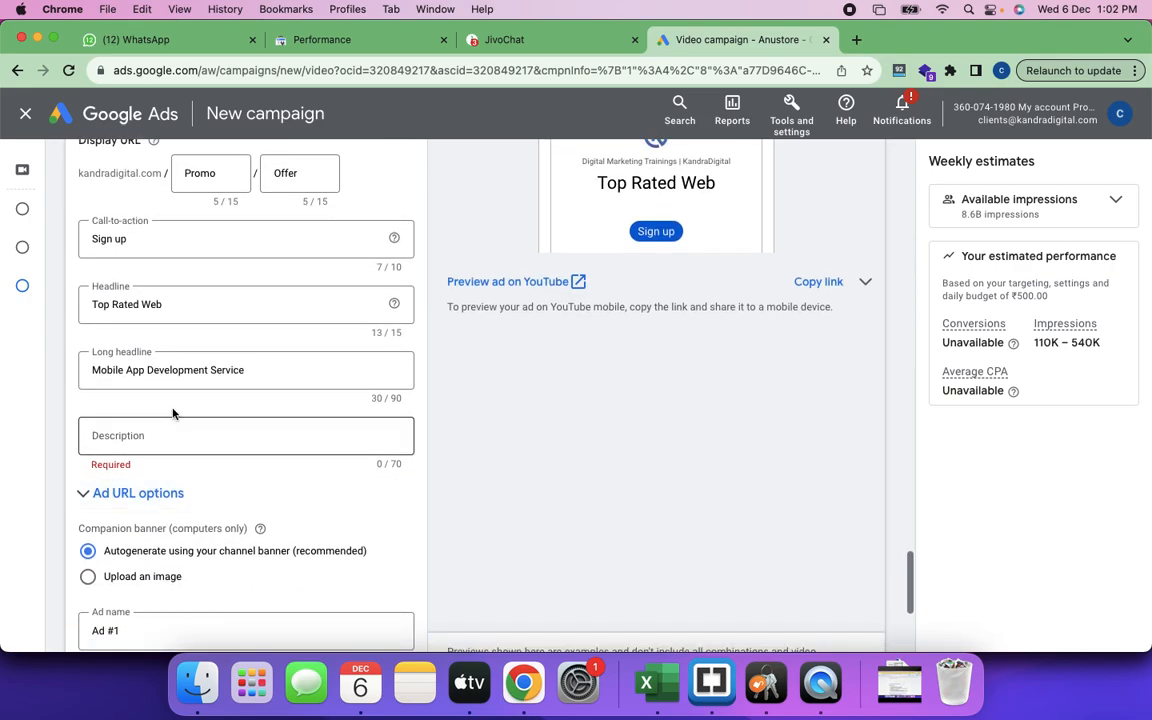
pyautogui.click(173, 431)
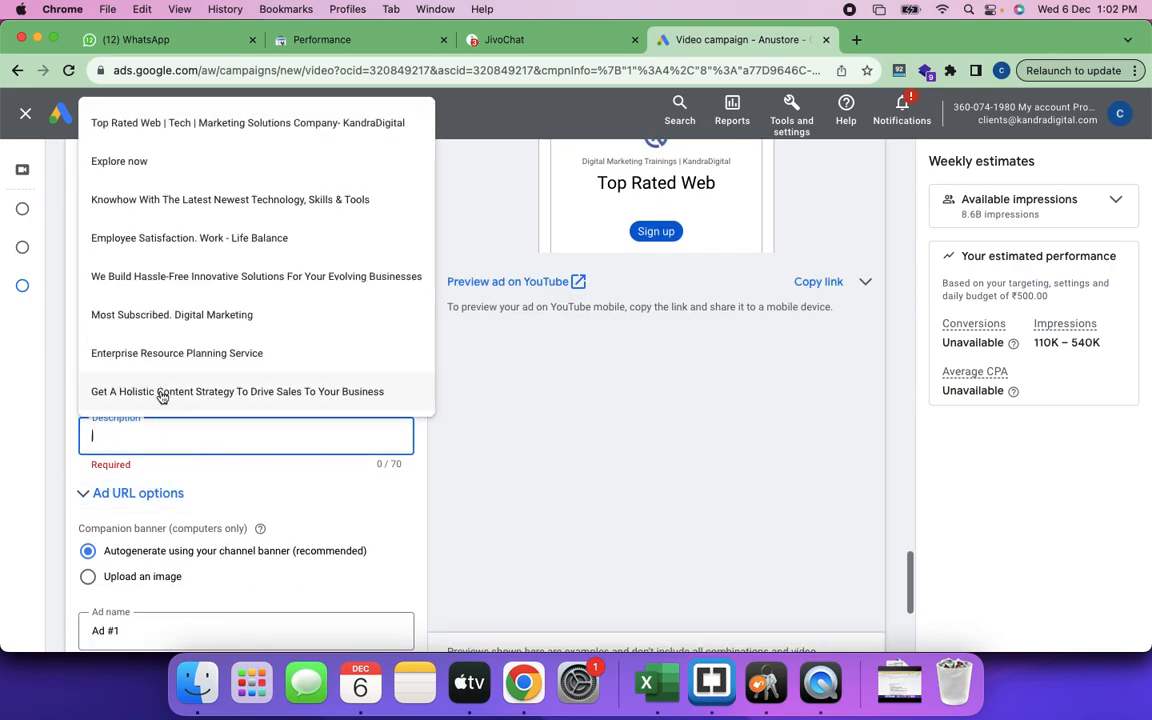
pyautogui.click(162, 393)
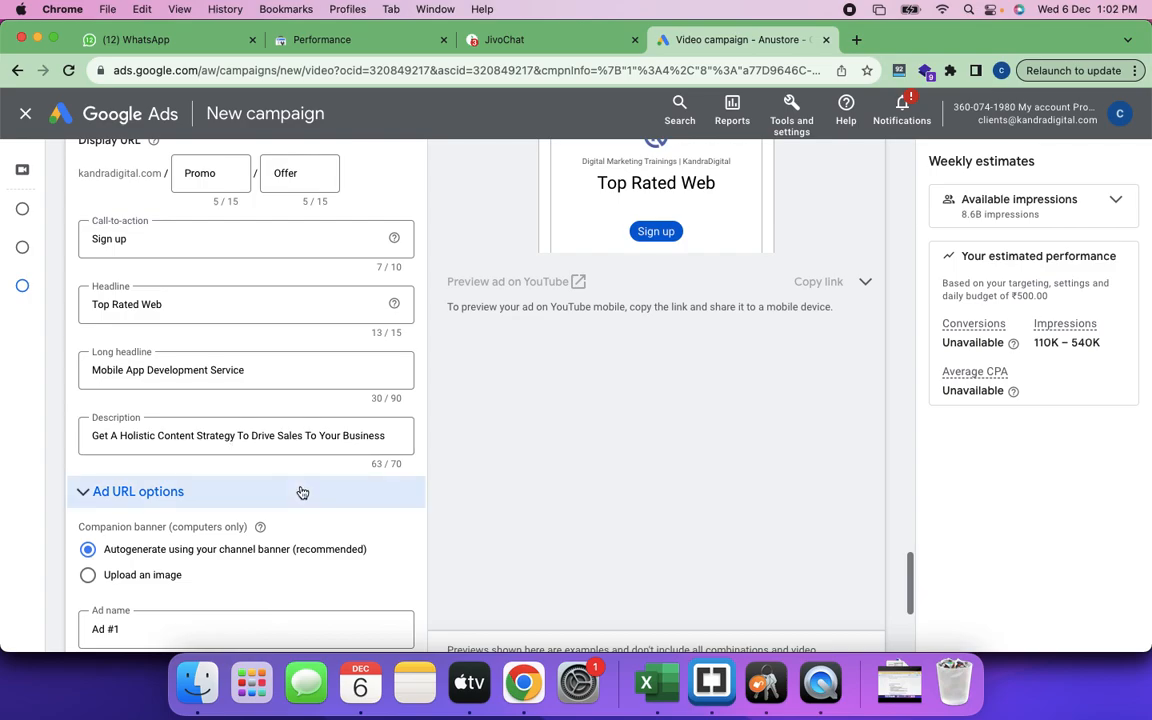
pyautogui.scroll(-2, 301, 490)
pyautogui.scroll(-4, 301, 490)
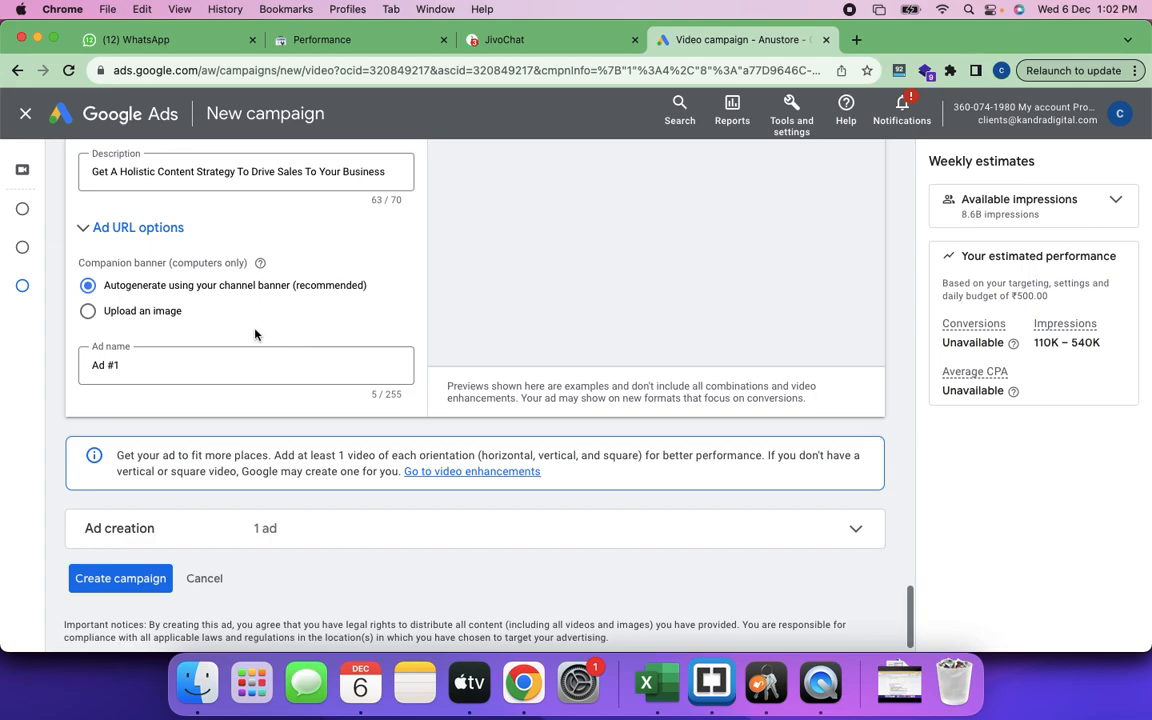
# Review the completed video ad, create the campaign and continue to its ad groups overview.
pyautogui.scroll(8, 464, 308)
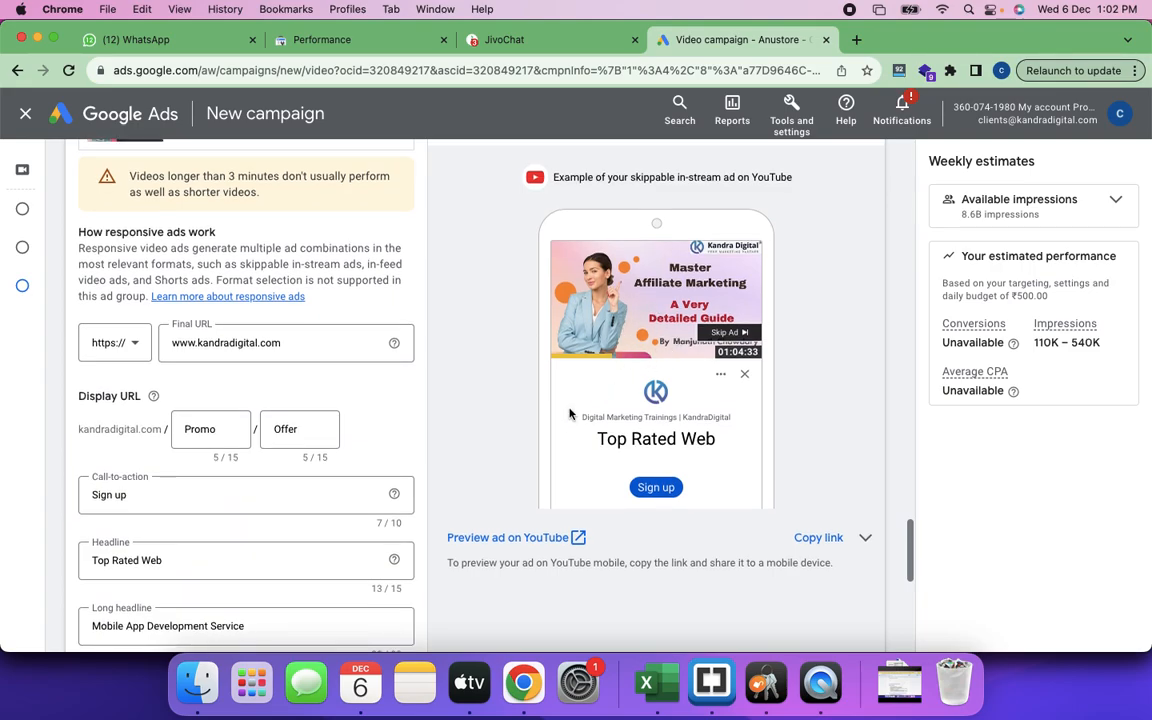
pyautogui.scroll(-5, 404, 437)
pyautogui.scroll(-1, 404, 437)
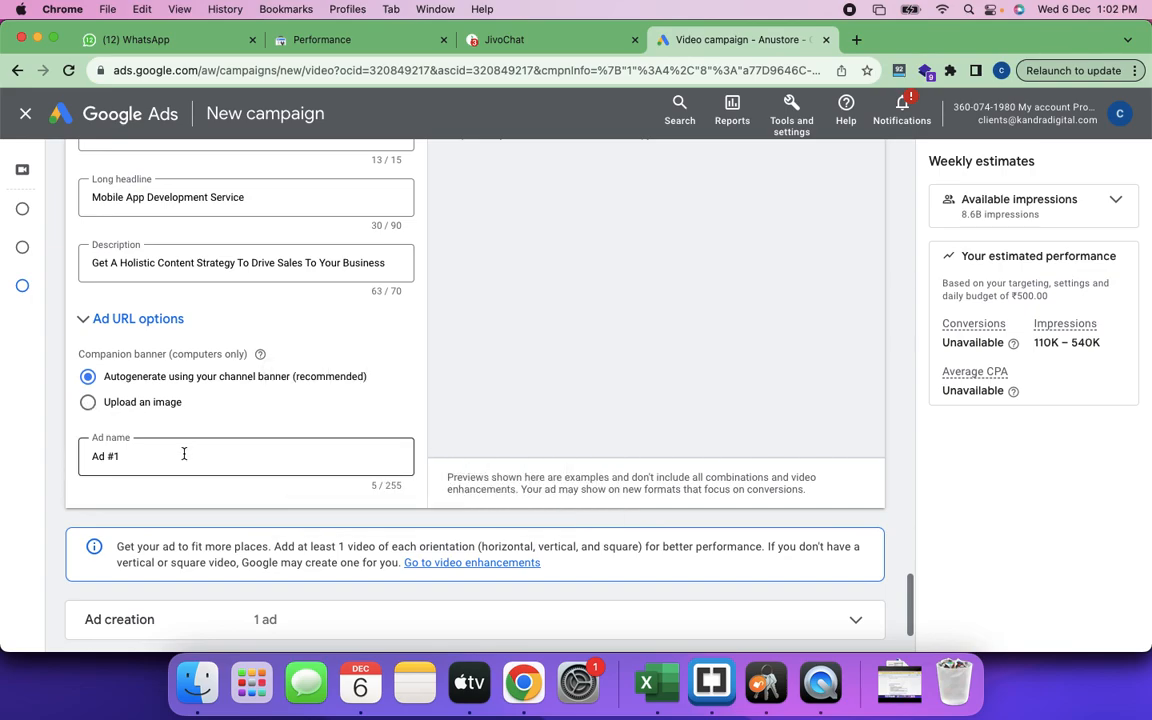
pyautogui.scroll(-3, 200, 450)
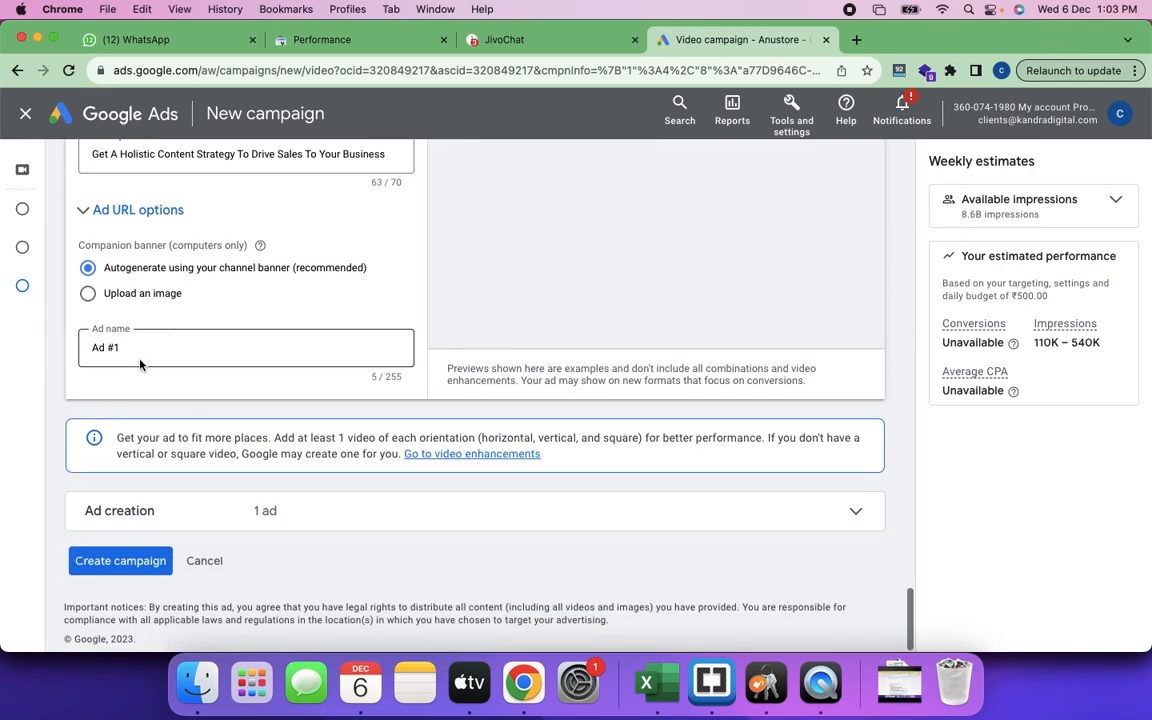
pyautogui.click(120, 562)
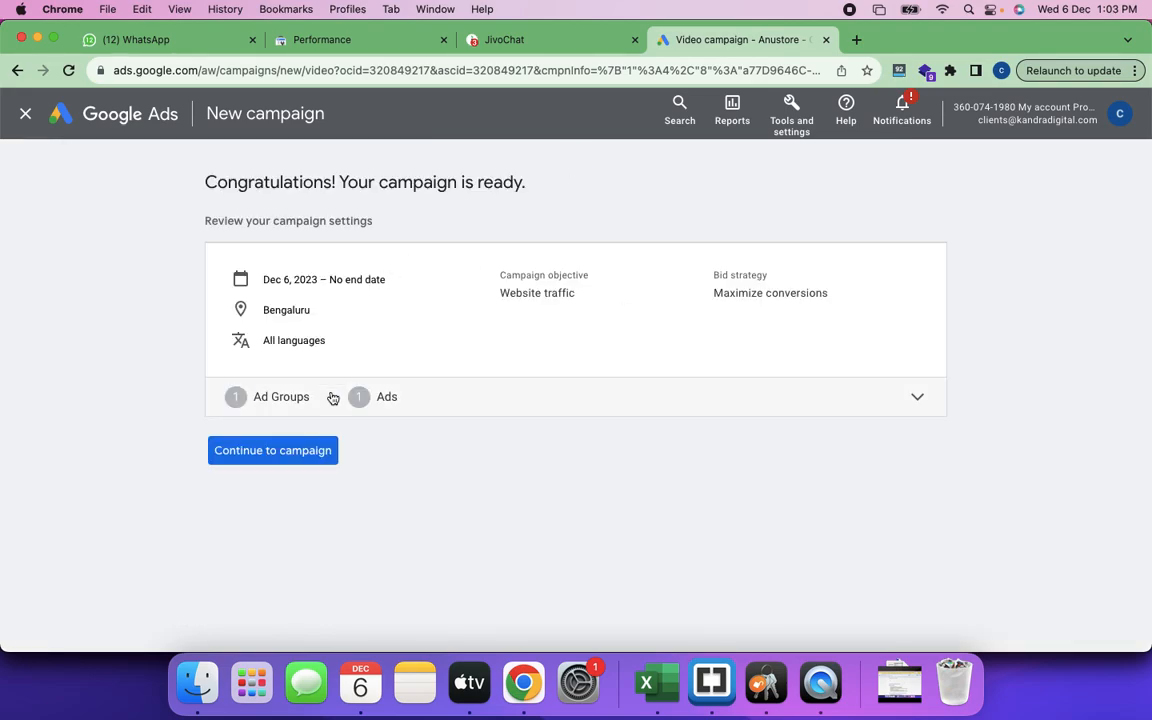
pyautogui.click(277, 456)
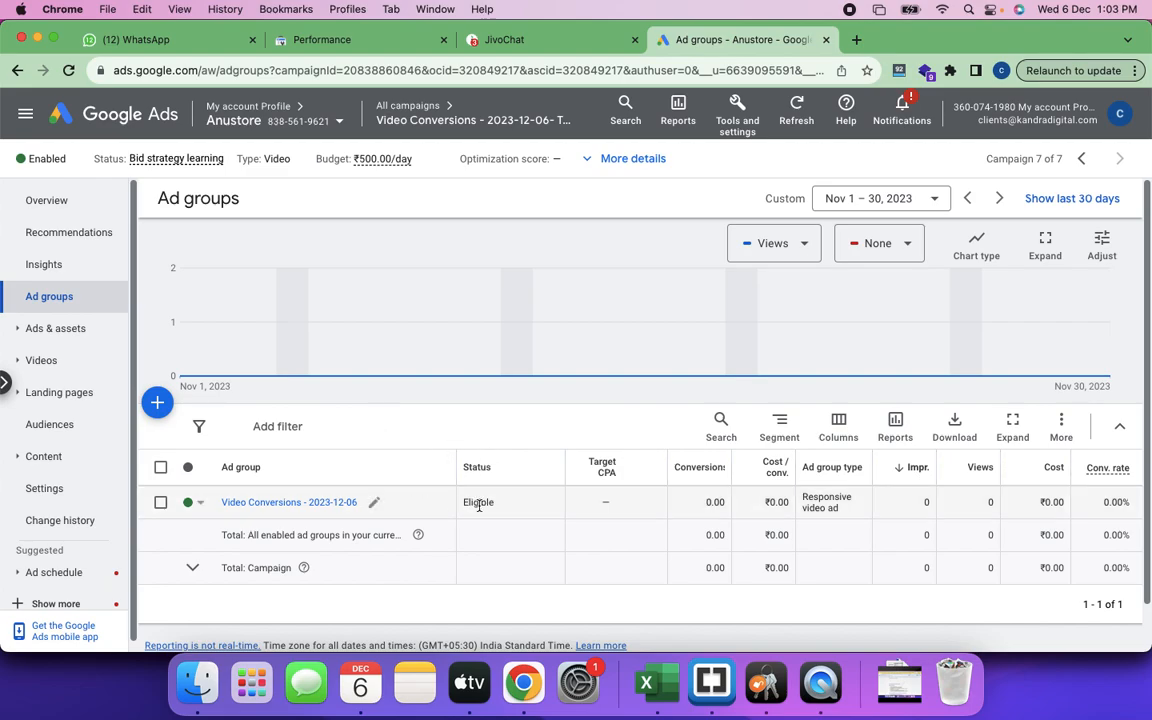
pyautogui.scroll(-2, 470, 505)
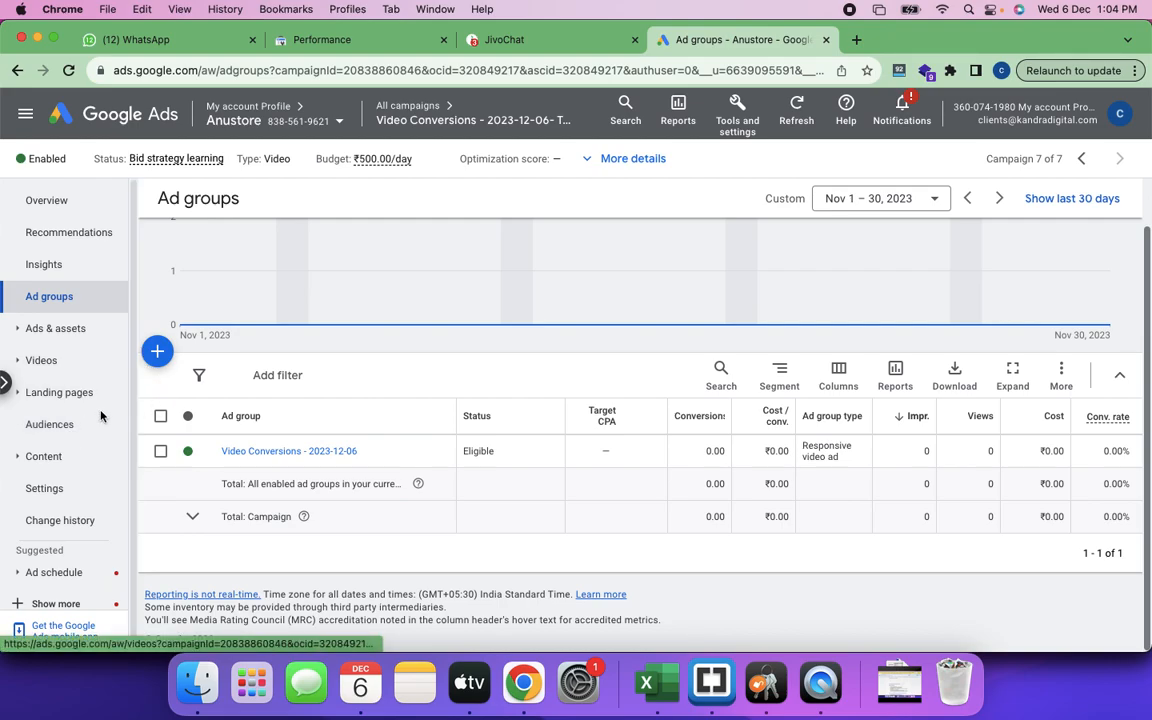
# Return to all campaigns and start a new campaign with the Website traffic objective.
pyautogui.click(404, 112)
pyautogui.click(405, 116)
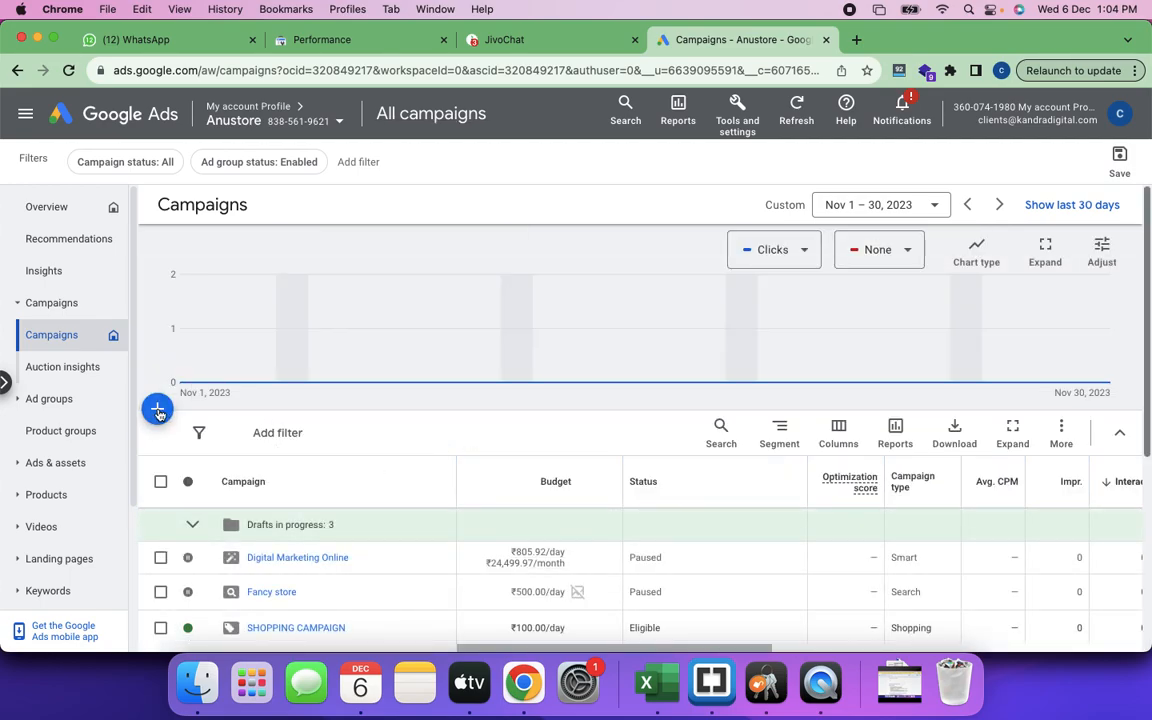
pyautogui.click(158, 411)
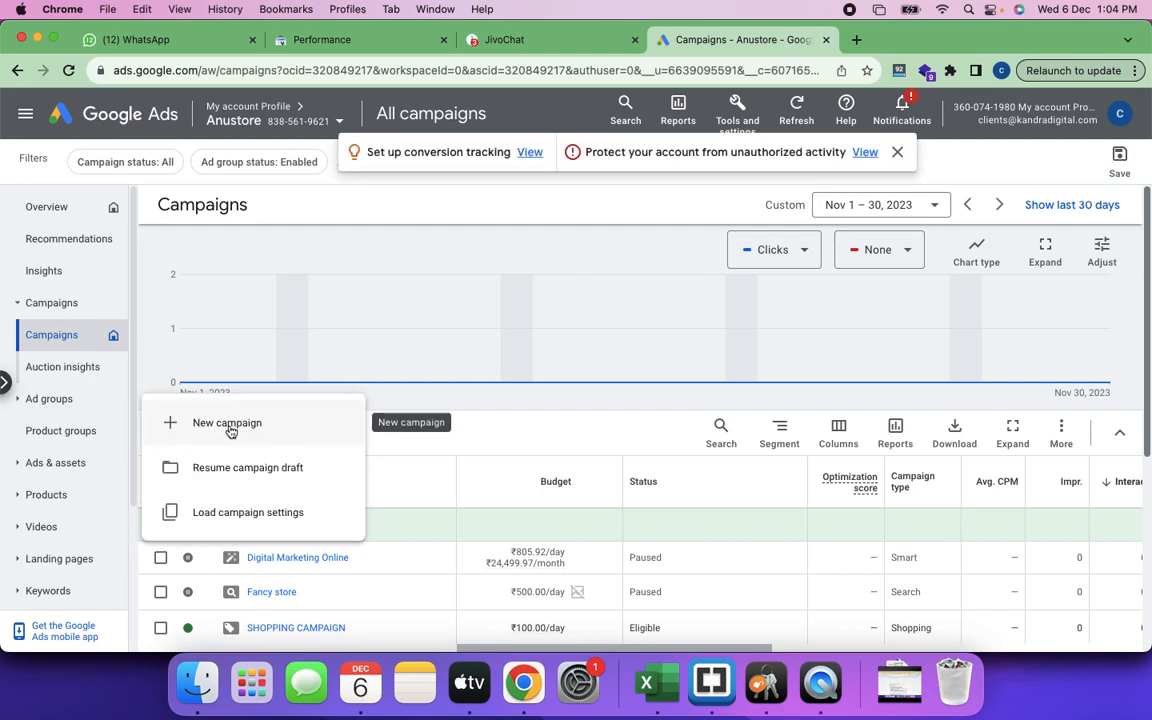
pyautogui.click(230, 430)
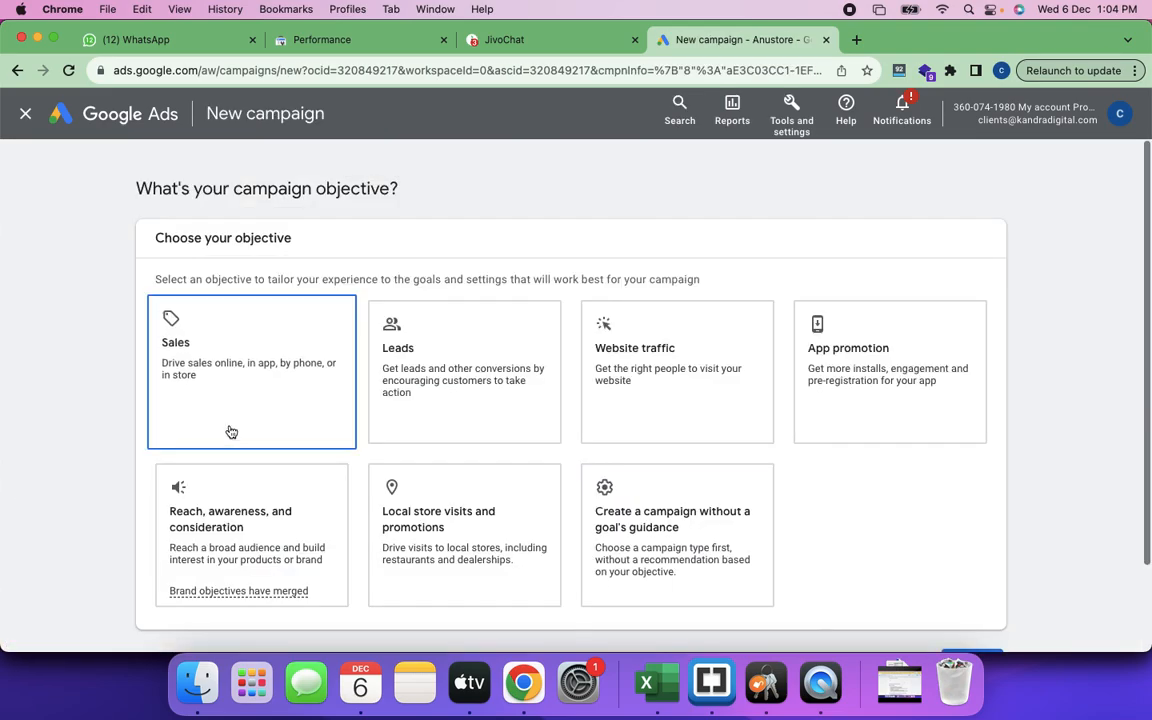
pyautogui.click(682, 399)
pyautogui.click(975, 560)
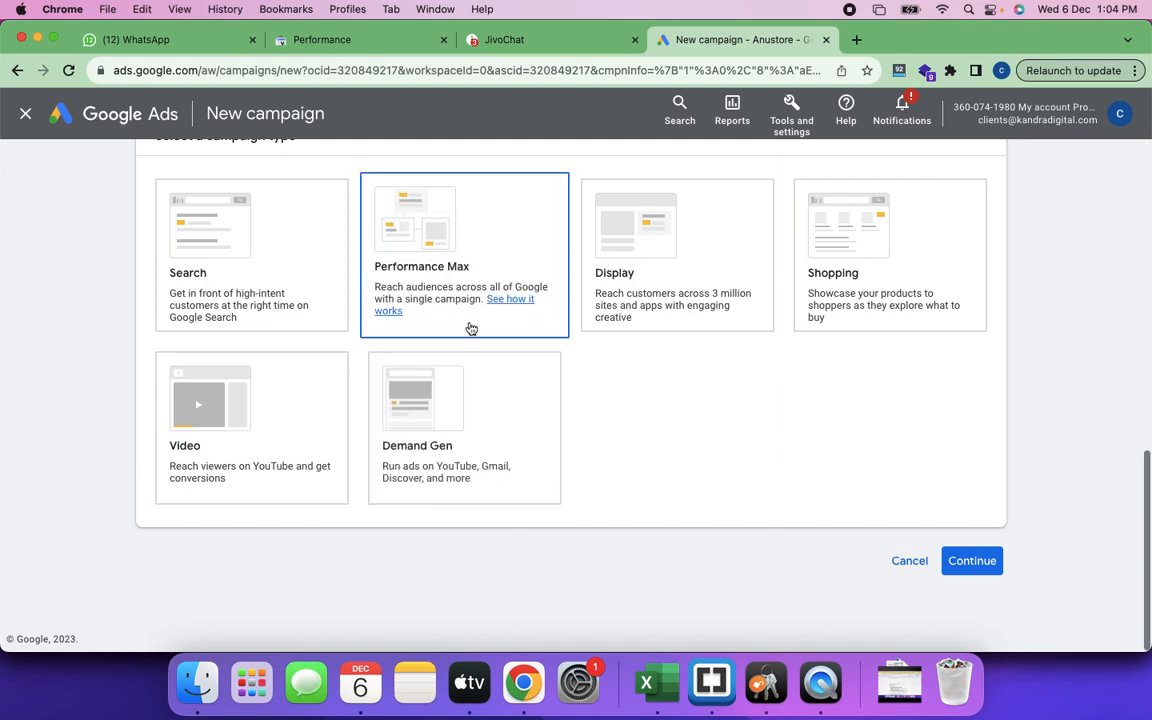
# Choose Demand Gen as the campaign type and start a new campaign instead of a saved draft.
pyautogui.click(450, 437)
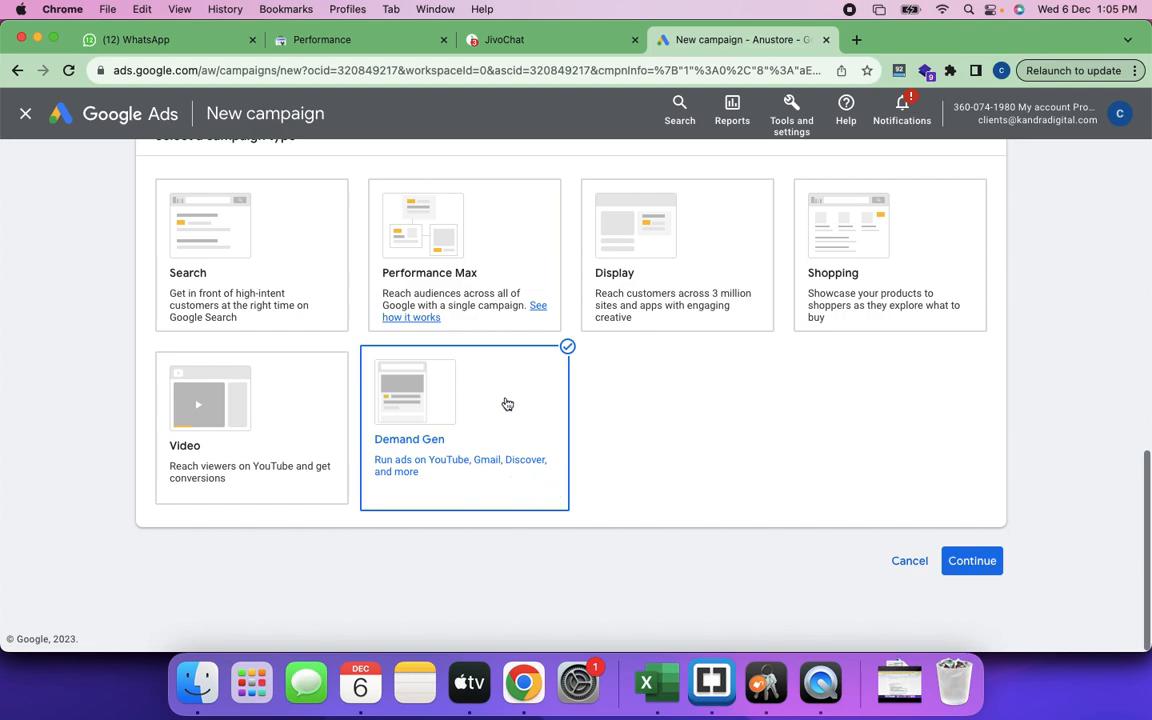
pyautogui.click(960, 564)
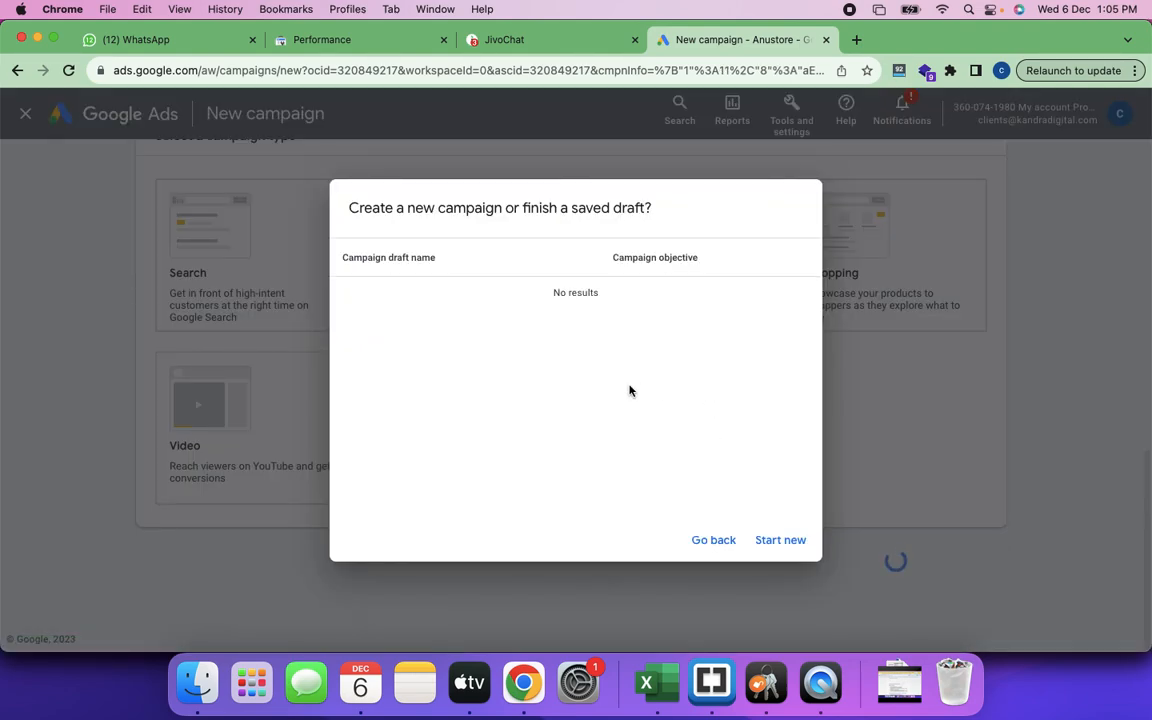
pyautogui.click(788, 541)
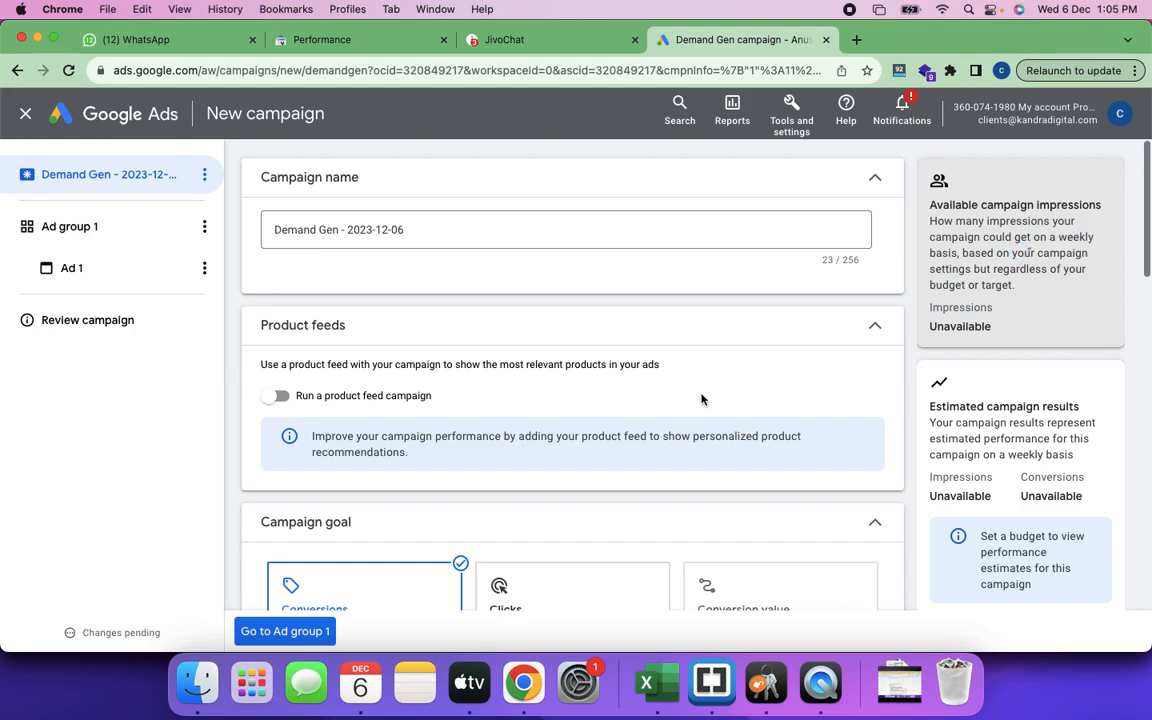
# Look over the Demand Gen campaign's name and product feed settings and set its campaign goal to Clicks.
pyautogui.scroll(-2, 701, 399)
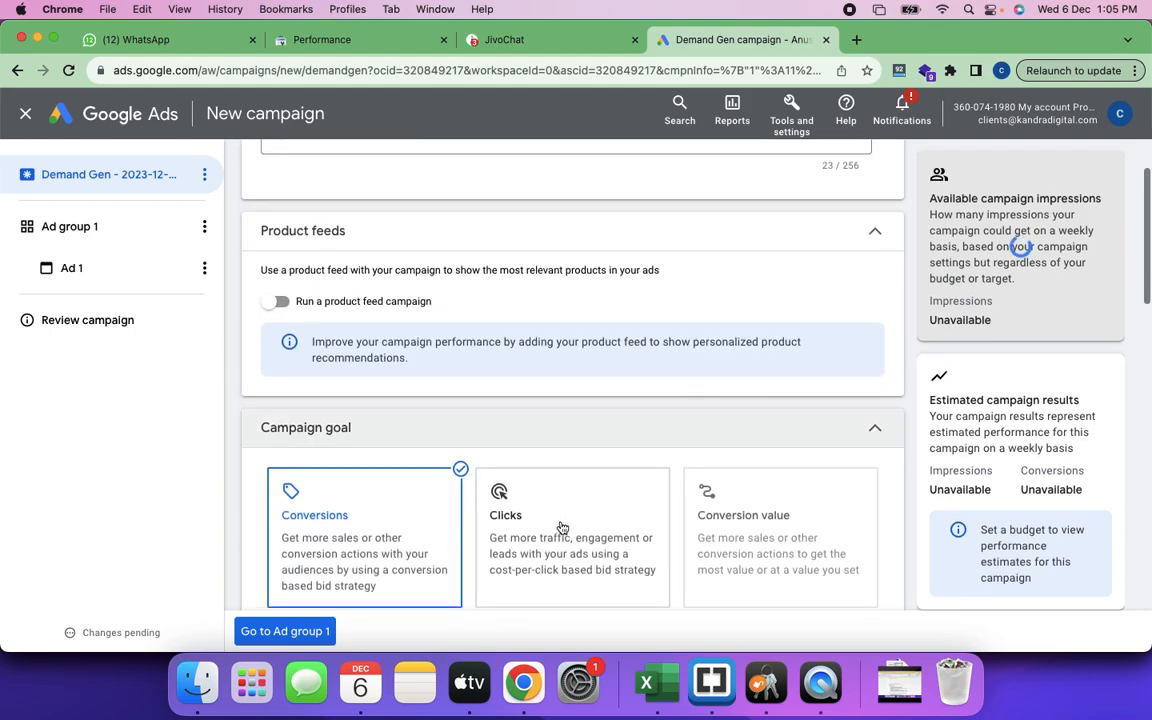
pyautogui.scroll(2, 560, 527)
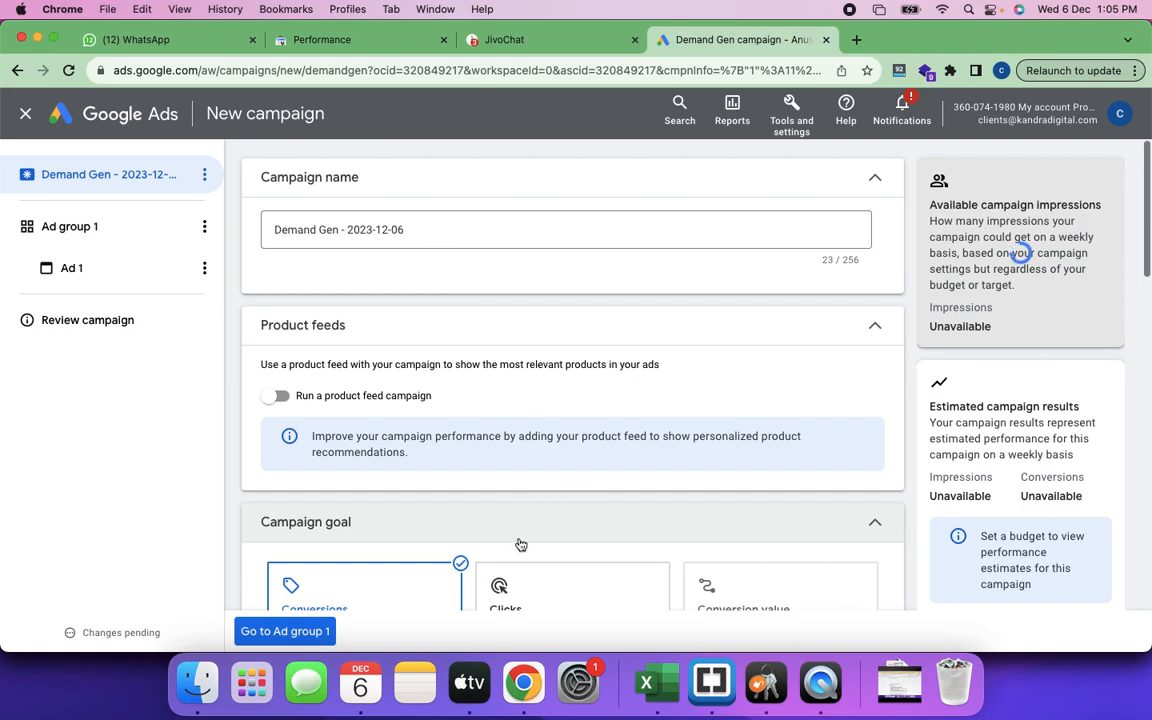
pyautogui.scroll(-6, 525, 495)
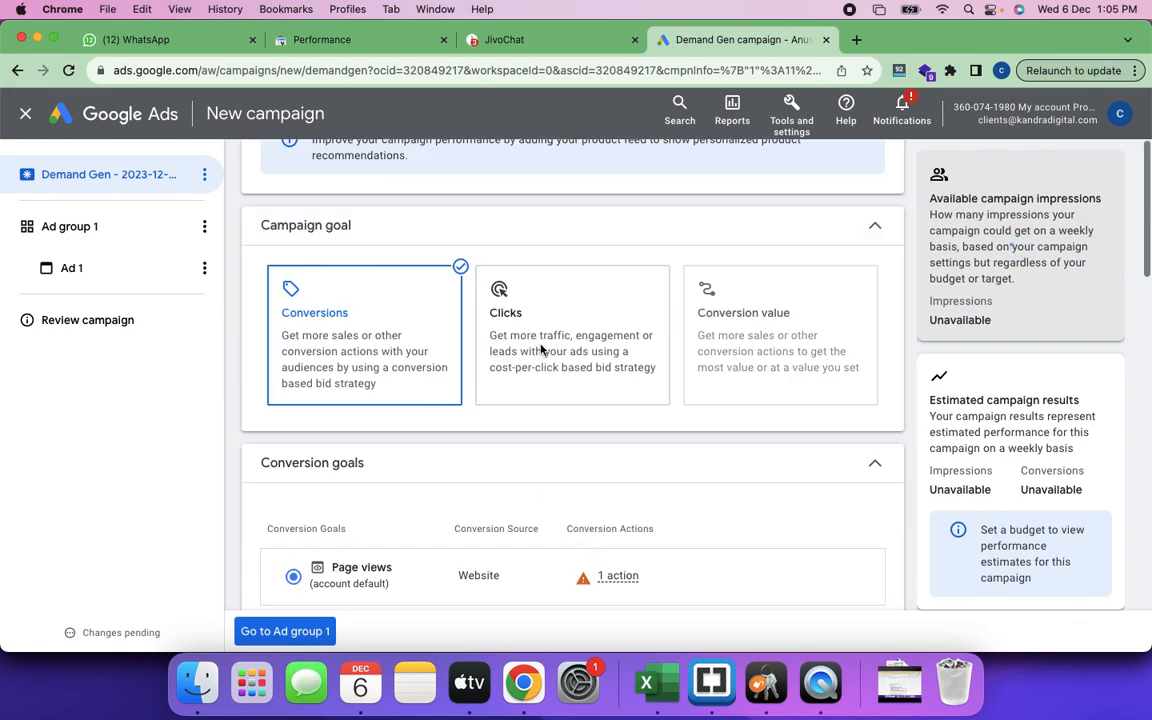
pyautogui.scroll(-1, 580, 310)
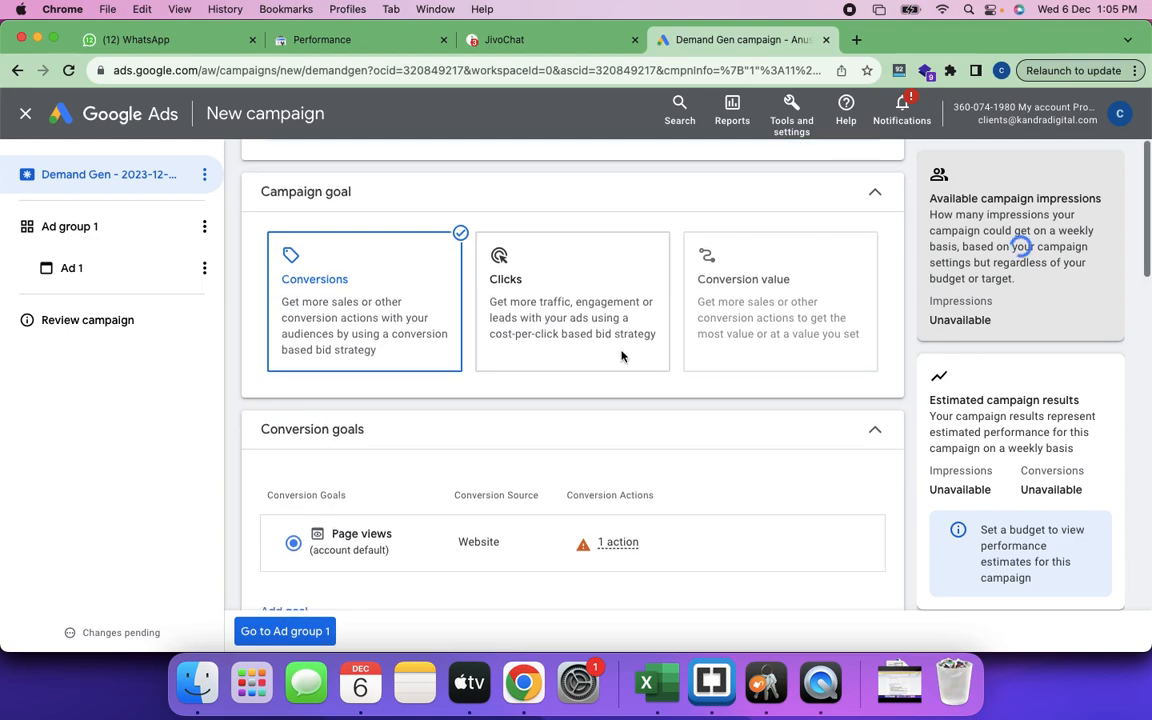
pyautogui.scroll(7, 560, 300)
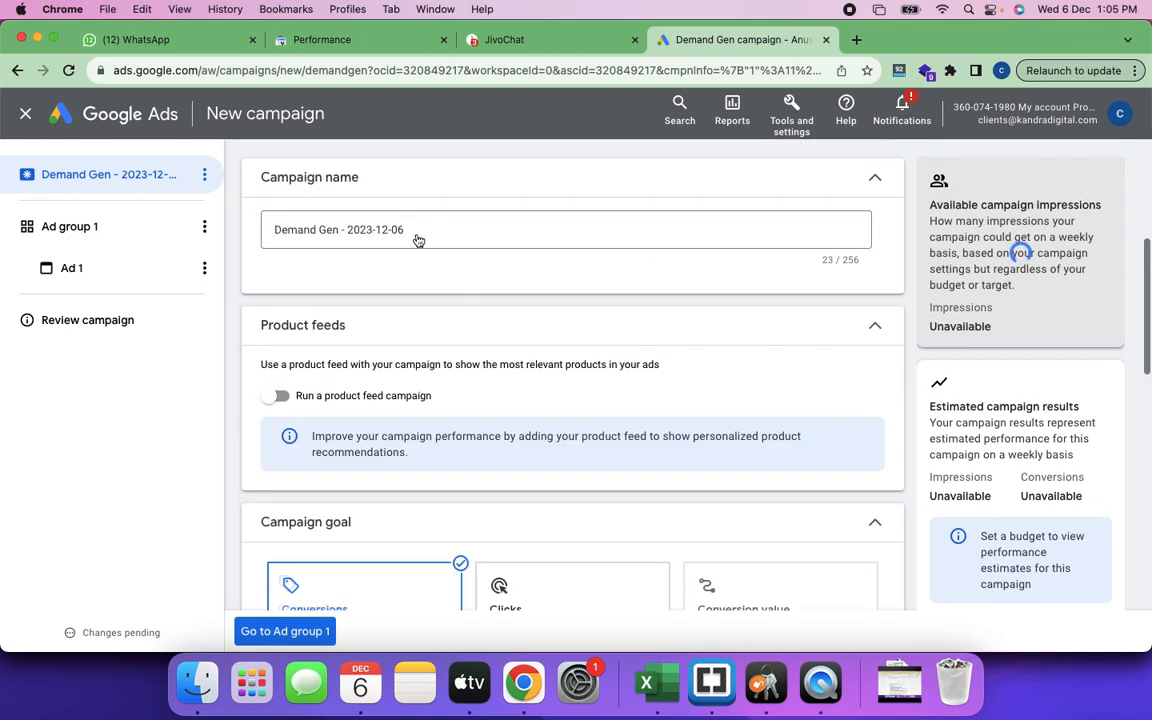
pyautogui.moveTo(415, 233); pyautogui.dragTo(266, 235)
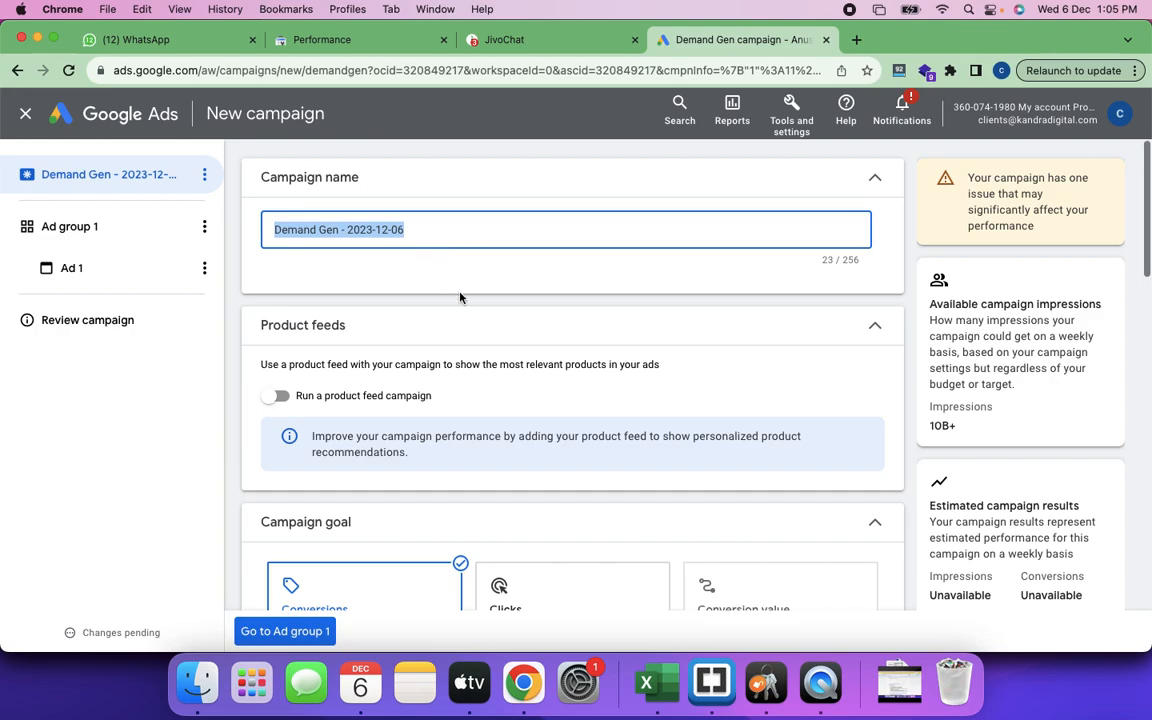
pyautogui.scroll(-3, 460, 297)
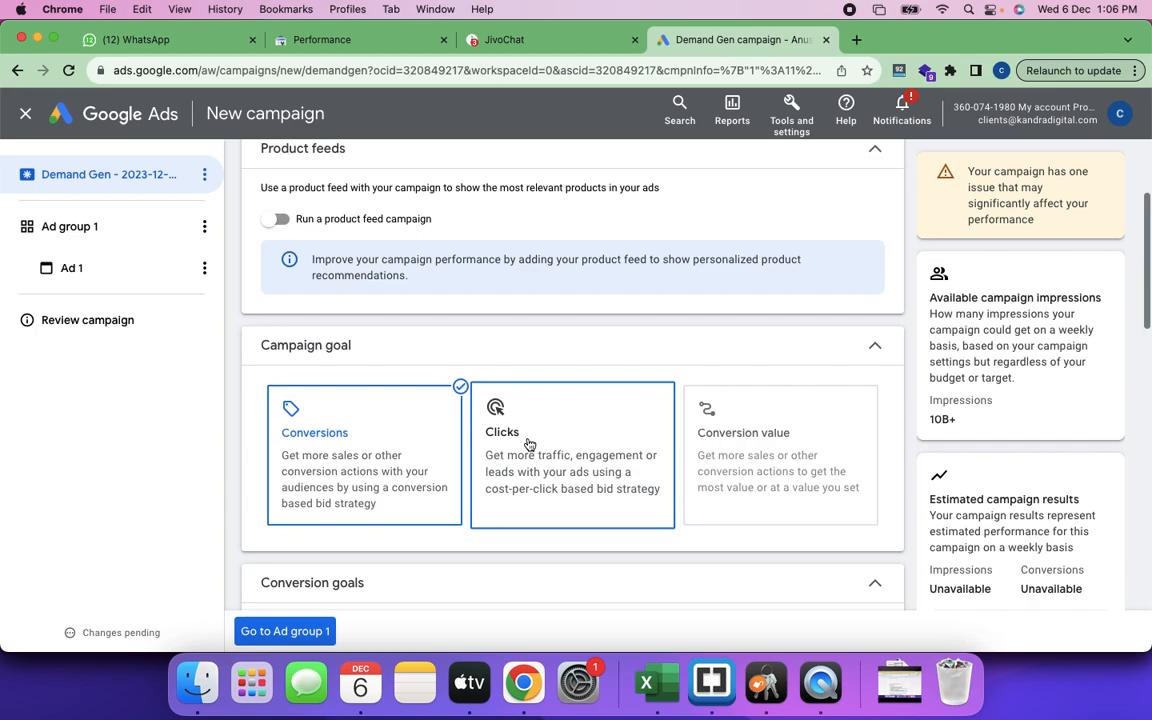
pyautogui.click(529, 444)
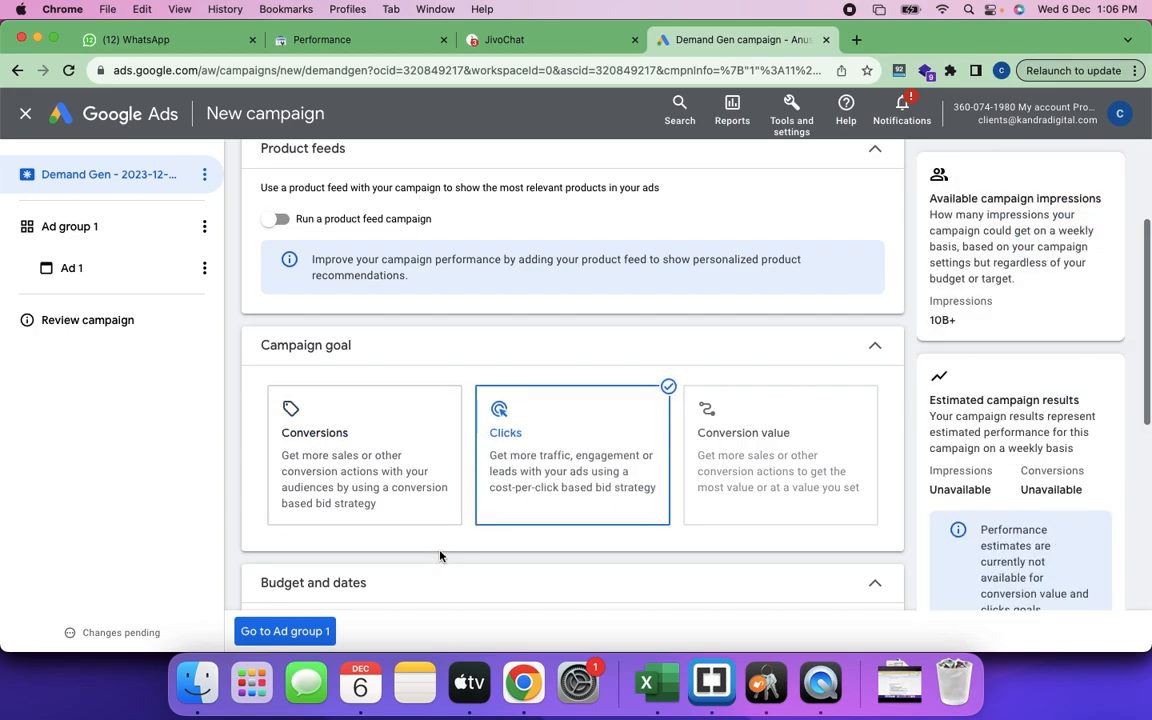
# Set the Demand Gen campaign's daily budget to ₹100.
pyautogui.scroll(-3, 440, 553)
pyautogui.scroll(-2, 440, 556)
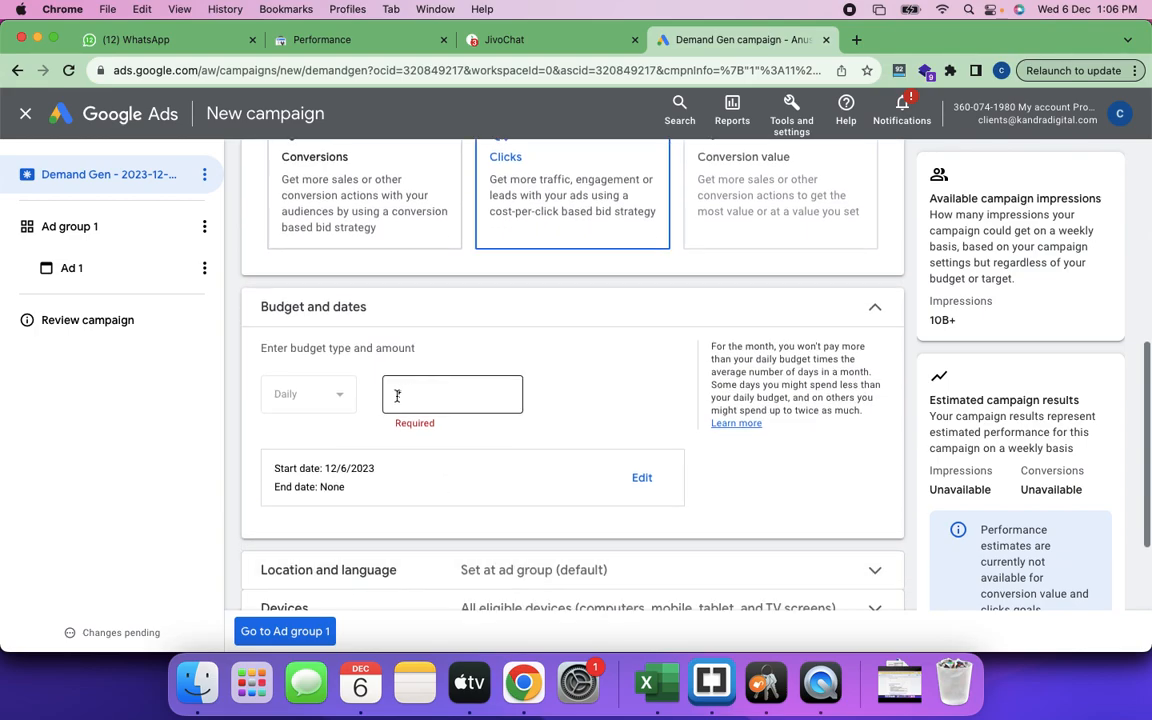
pyautogui.click(440, 400)
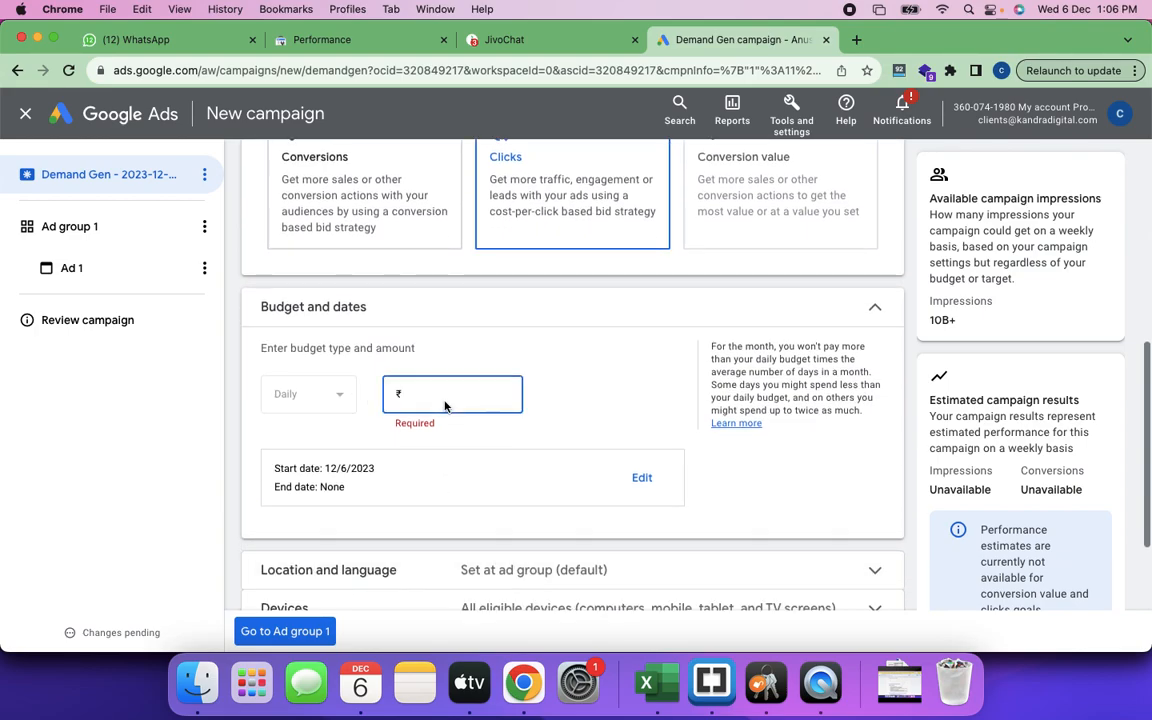
pyautogui.write('100')
pyautogui.click(557, 408)
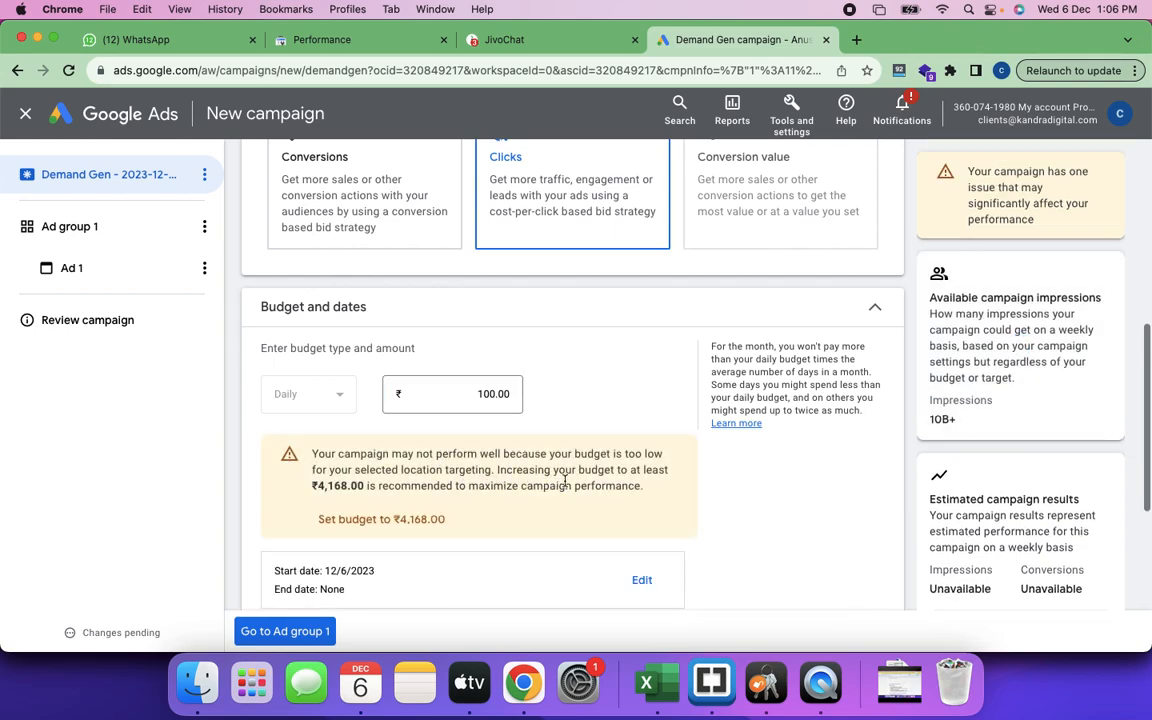
# Enable campaign level location and language targeting in the Location and language settings.
pyautogui.scroll(-3, 548, 480)
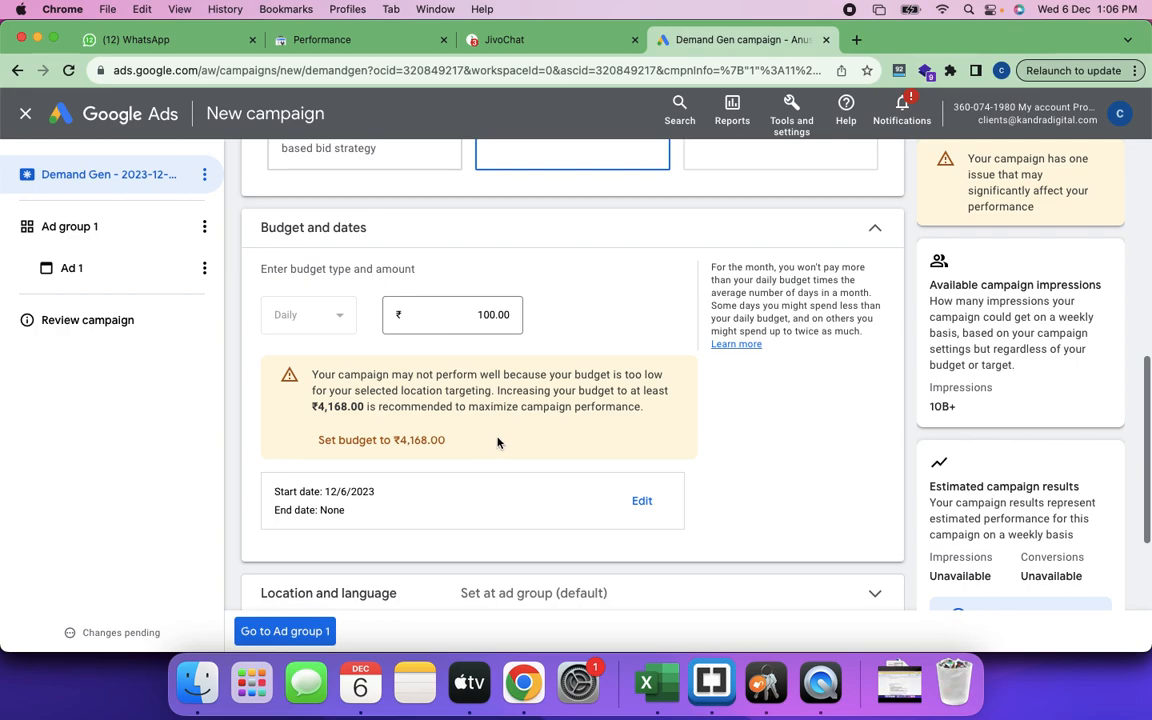
pyautogui.scroll(10, 500, 442)
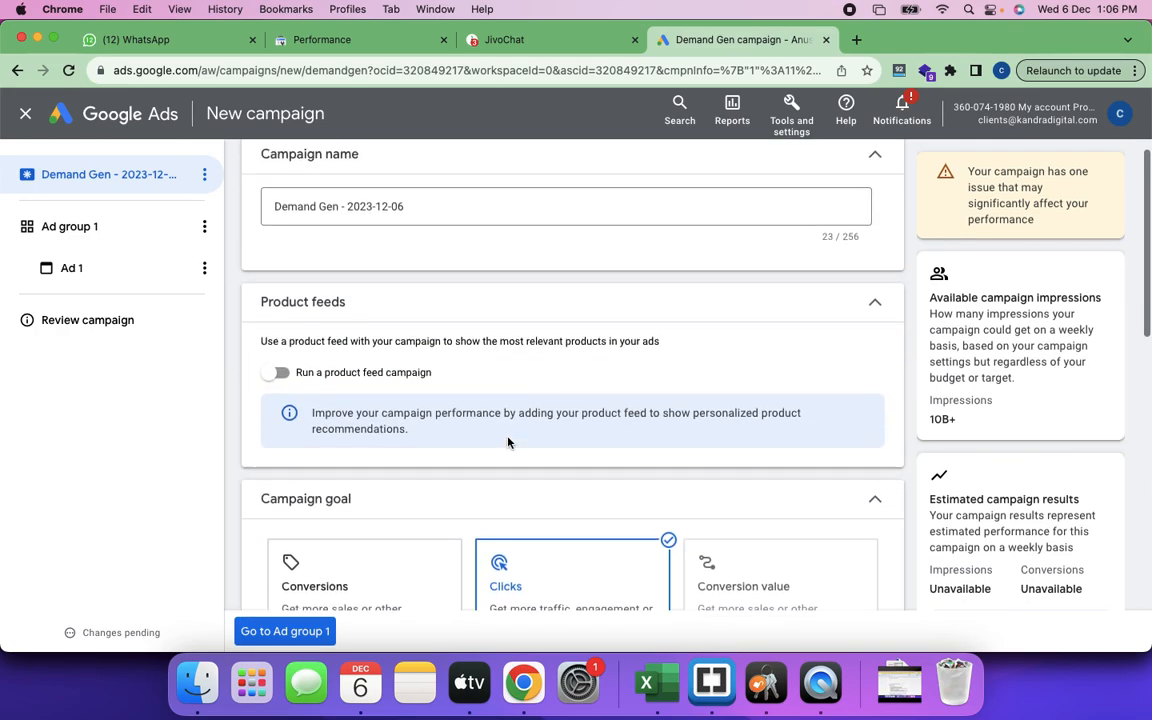
pyautogui.scroll(-10, 507, 442)
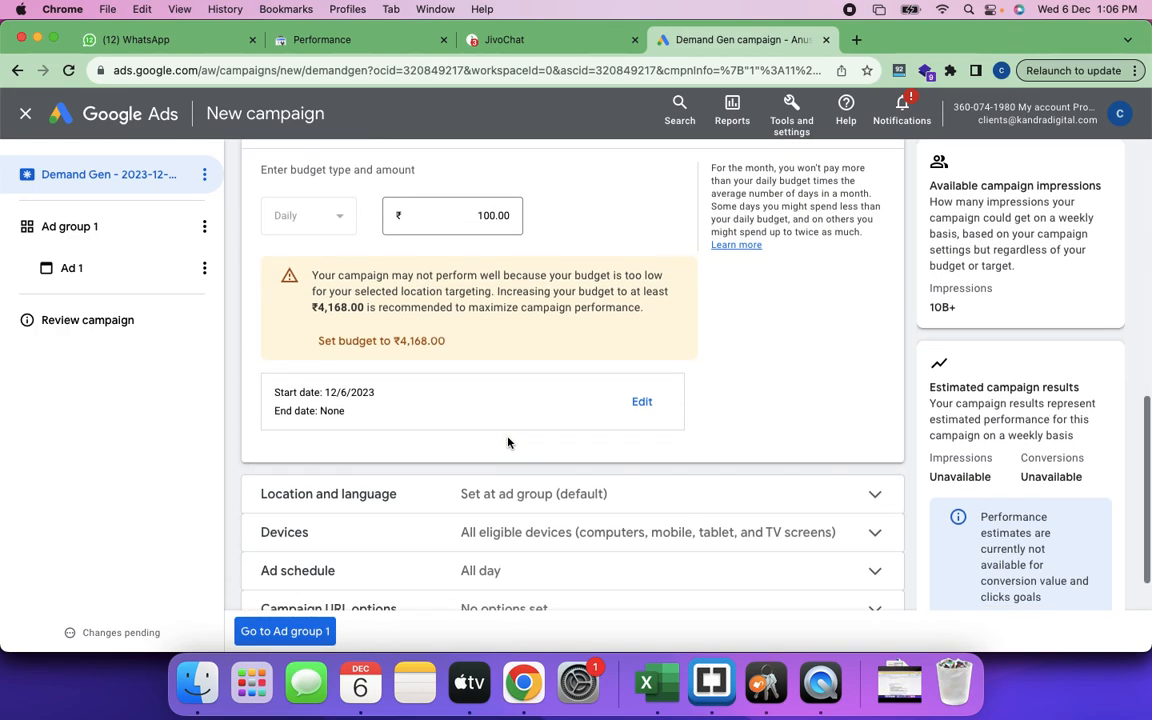
pyautogui.scroll(-2, 507, 442)
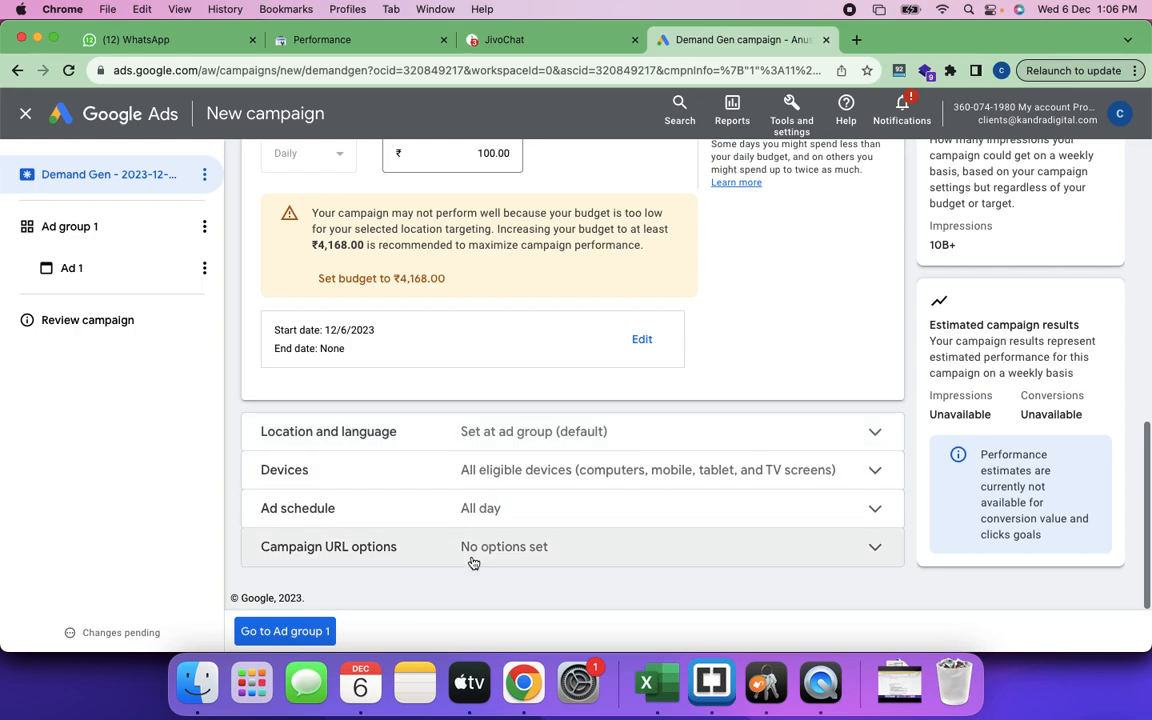
pyautogui.click(532, 440)
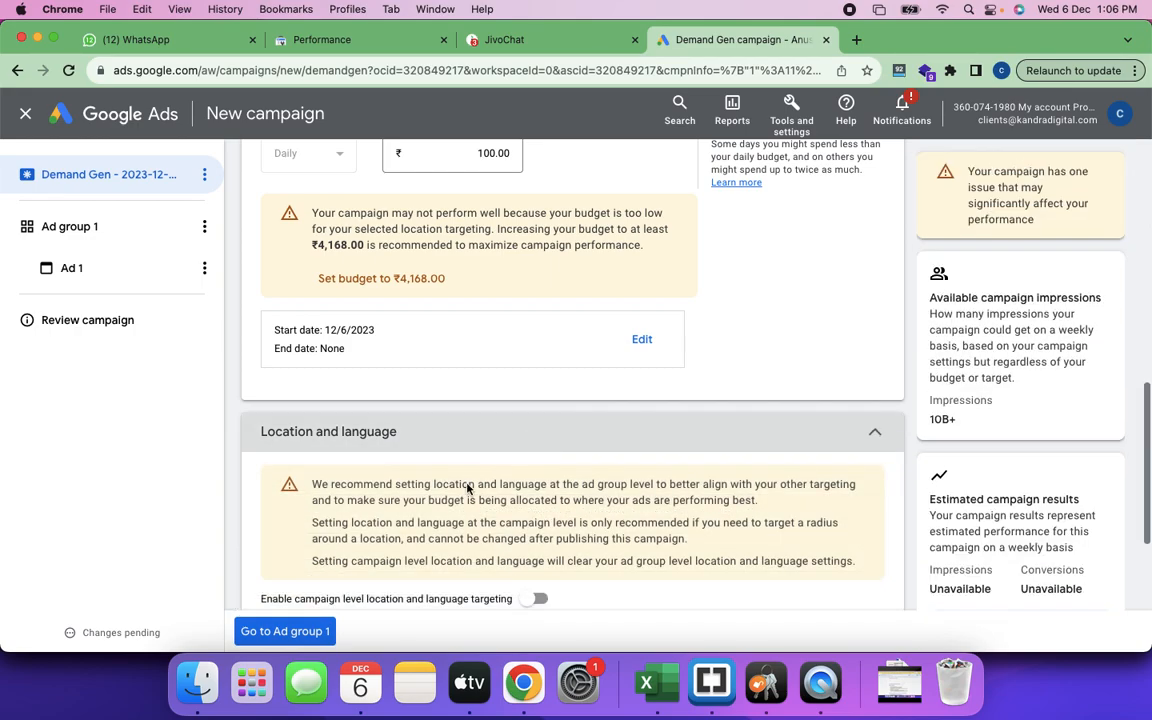
pyautogui.scroll(-4, 480, 473)
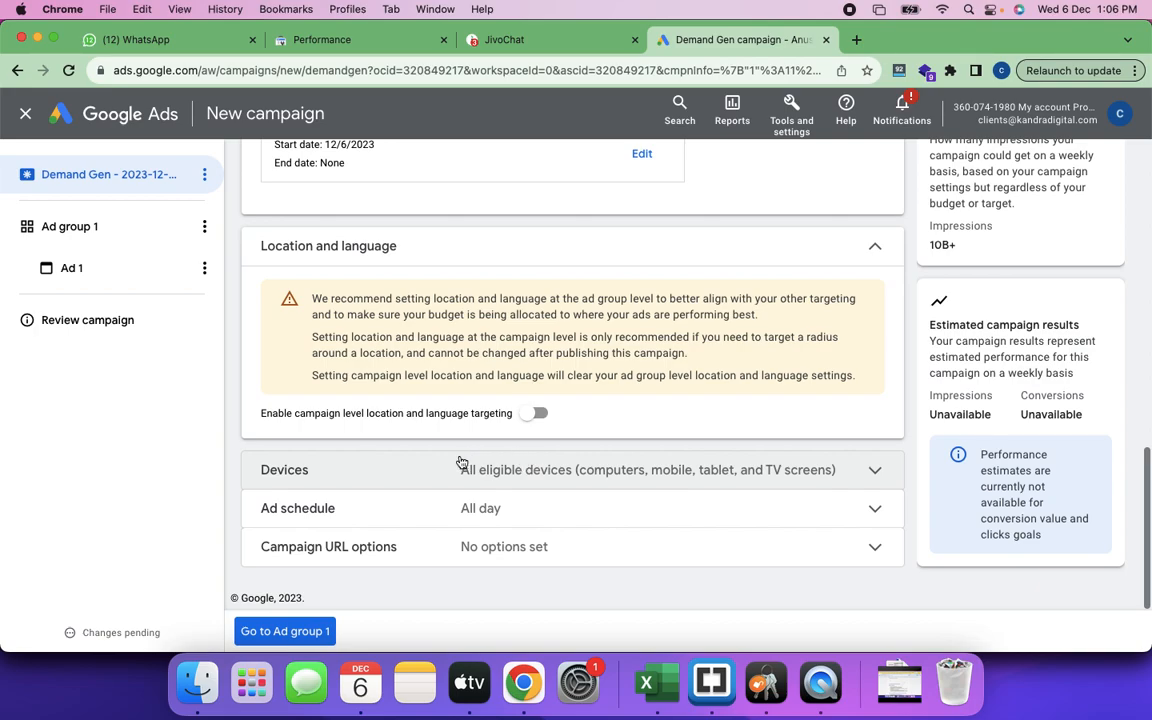
pyautogui.click(537, 414)
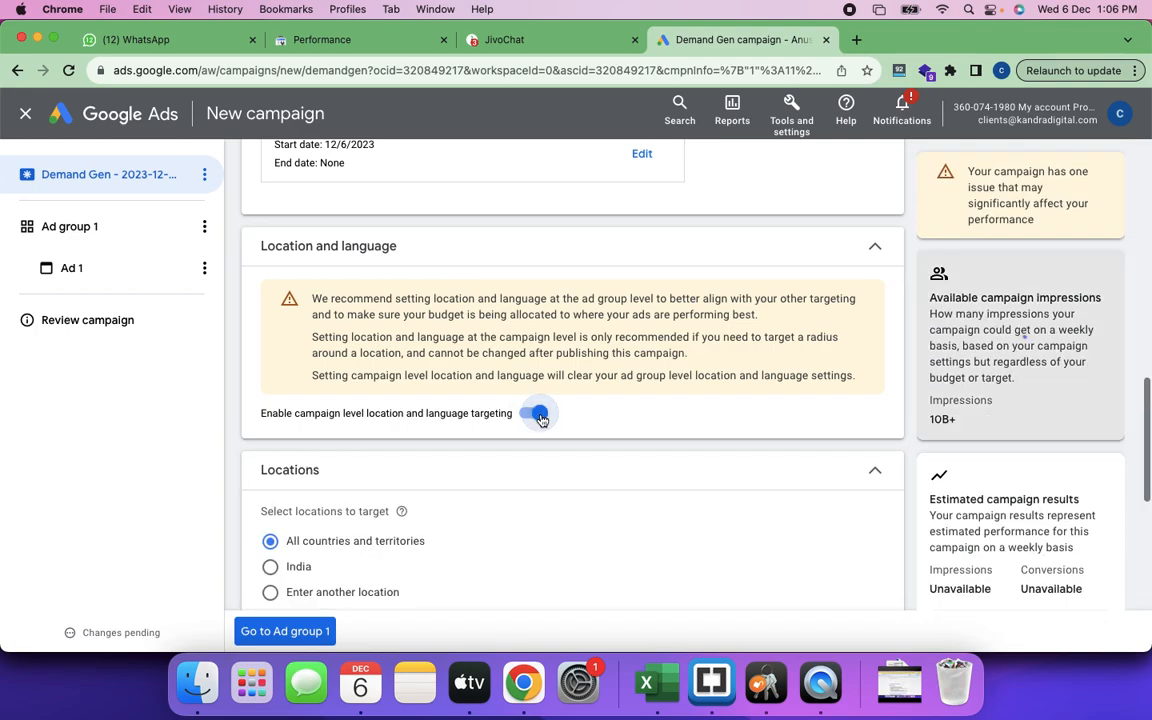
# Search for Bangalore as another location and target the city Bengaluru, Karnataka, India.
pyautogui.scroll(-2, 463, 490)
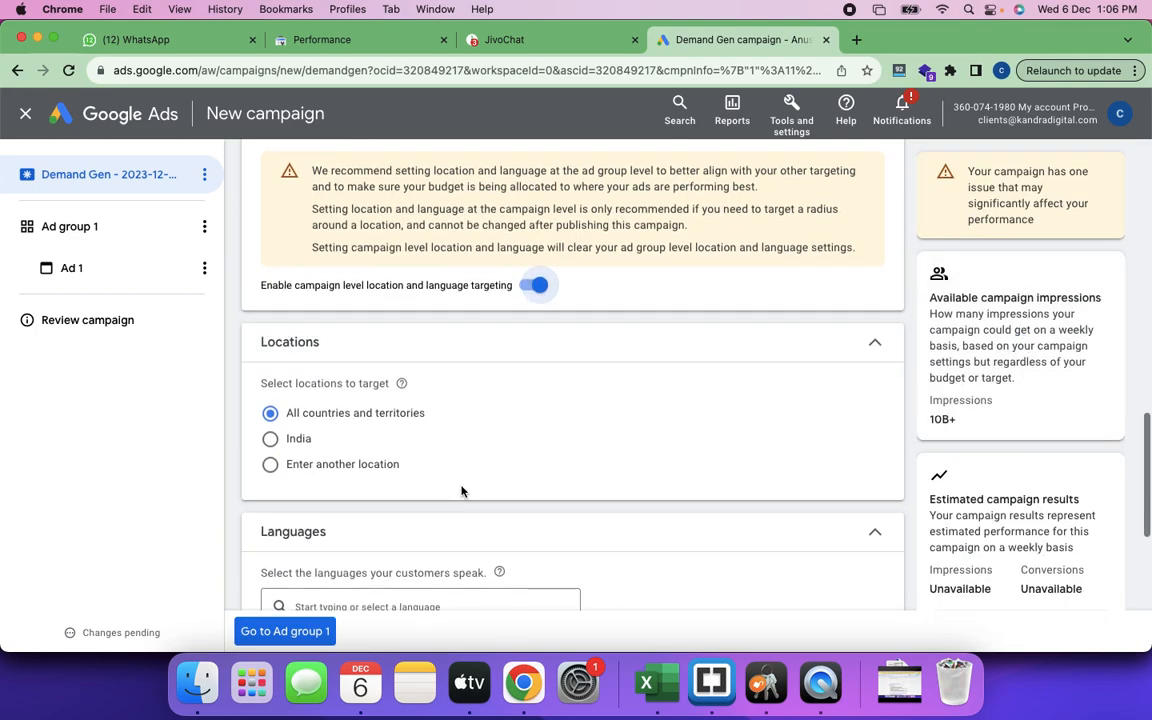
pyautogui.click(272, 467)
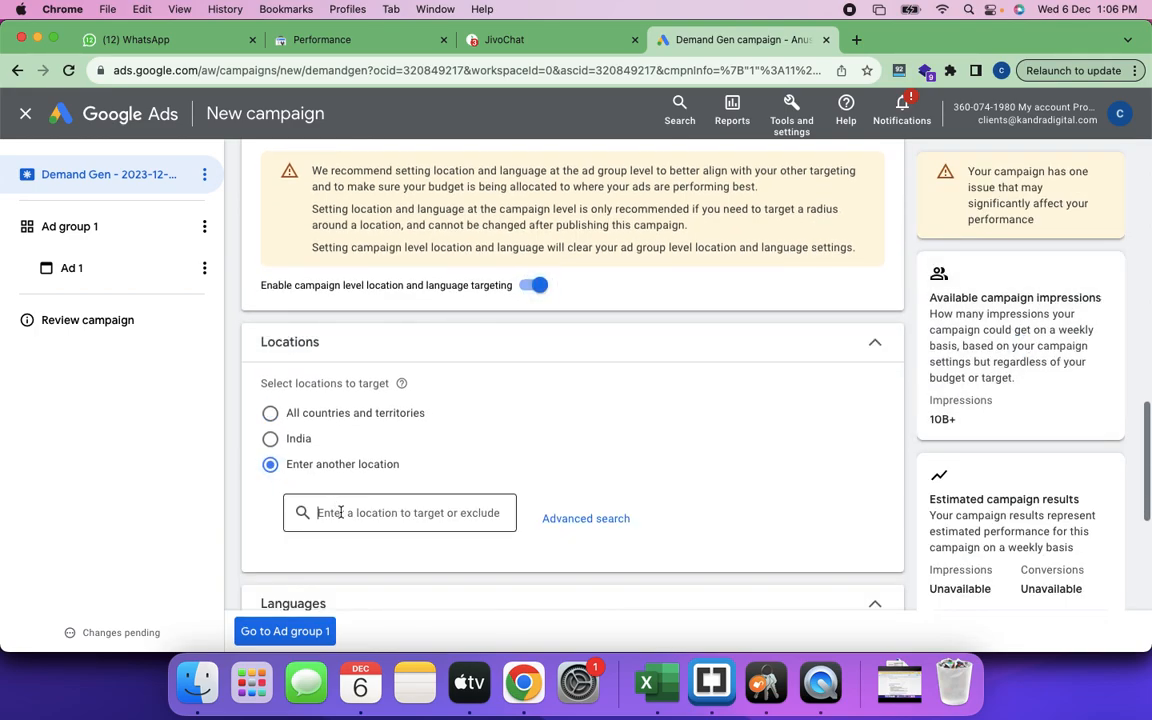
pyautogui.write('Bangalore')
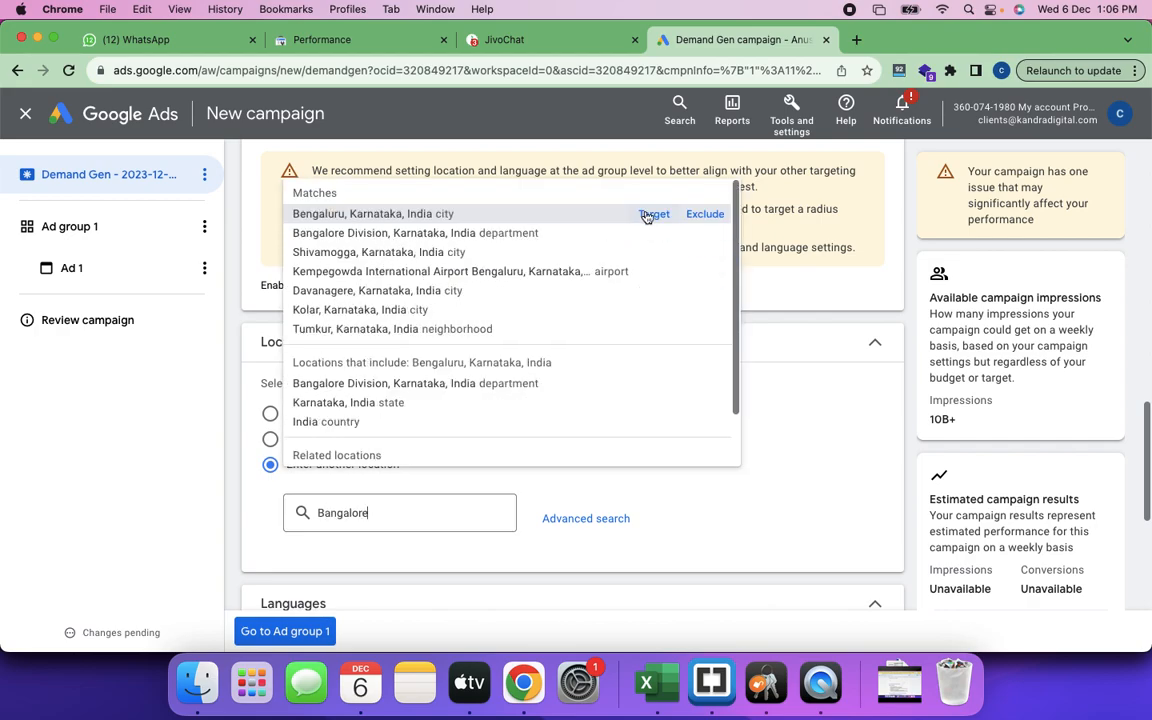
pyautogui.click(652, 214)
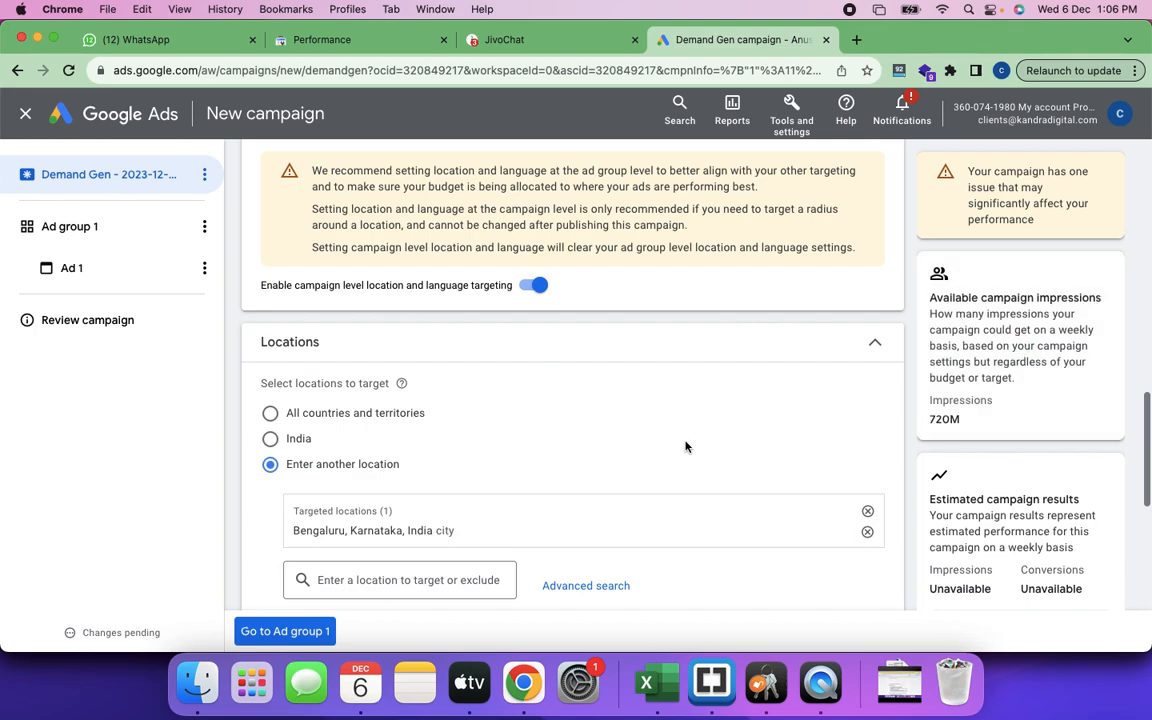
# Change the Demand Gen campaign's daily budget to ₹200.
pyautogui.scroll(-7, 686, 447)
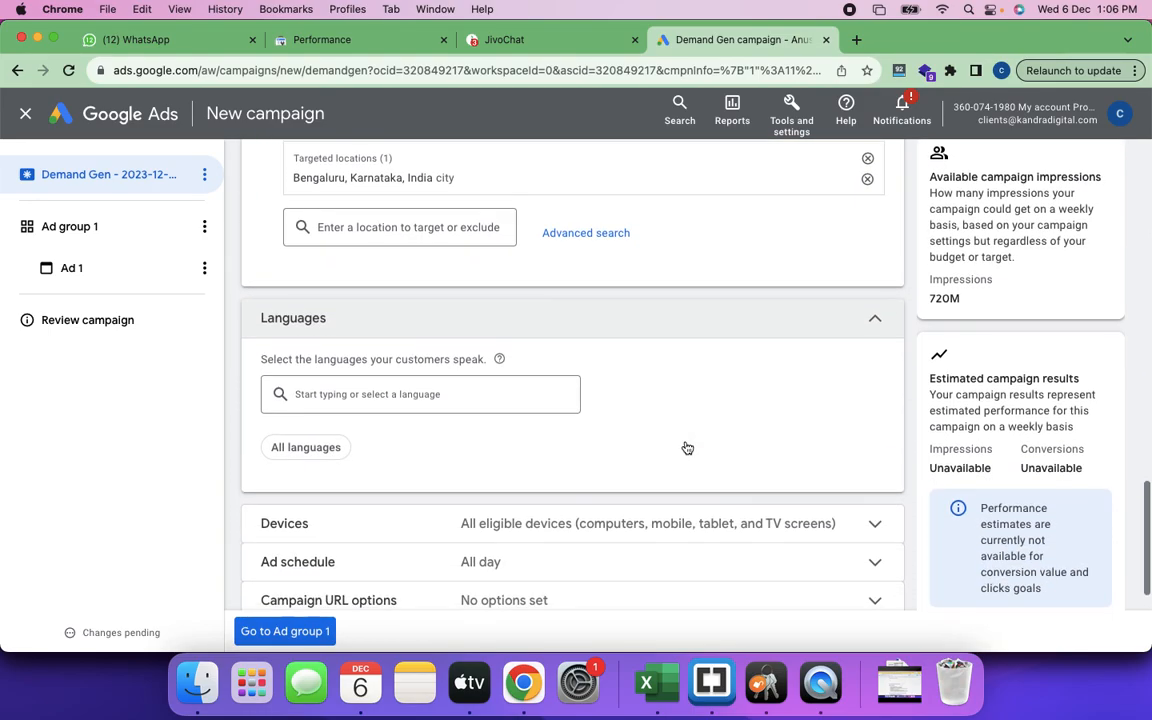
pyautogui.scroll(-2, 686, 447)
pyautogui.scroll(12, 686, 445)
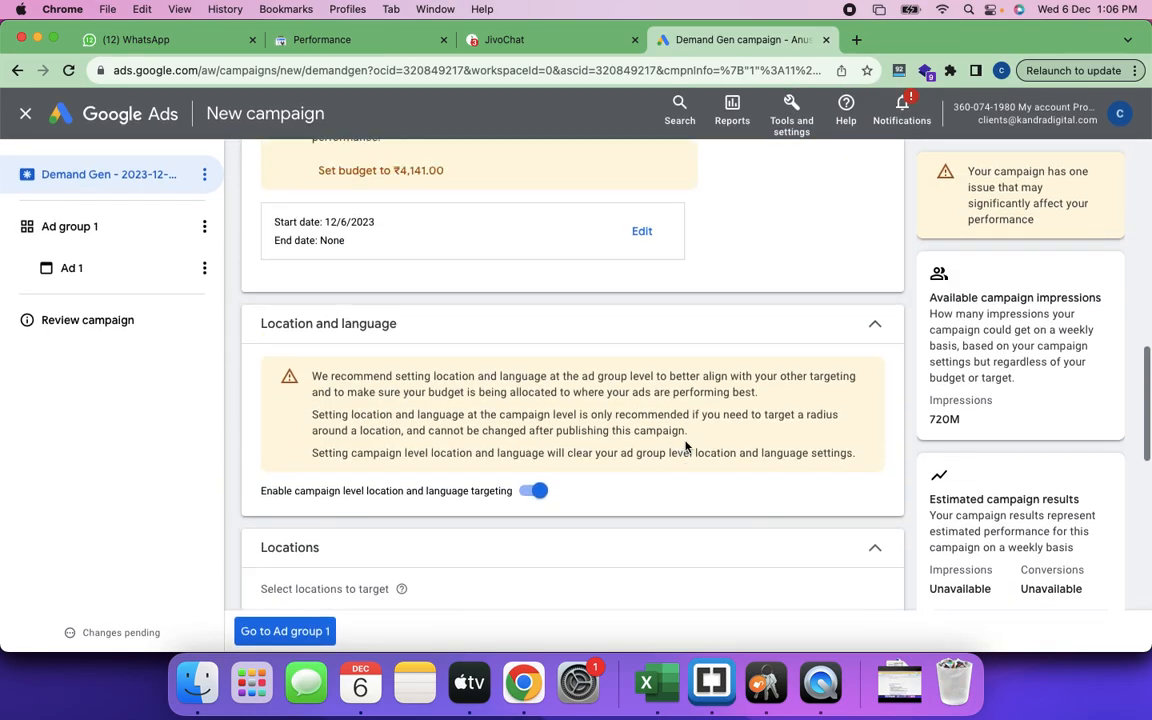
pyautogui.click(480, 205)
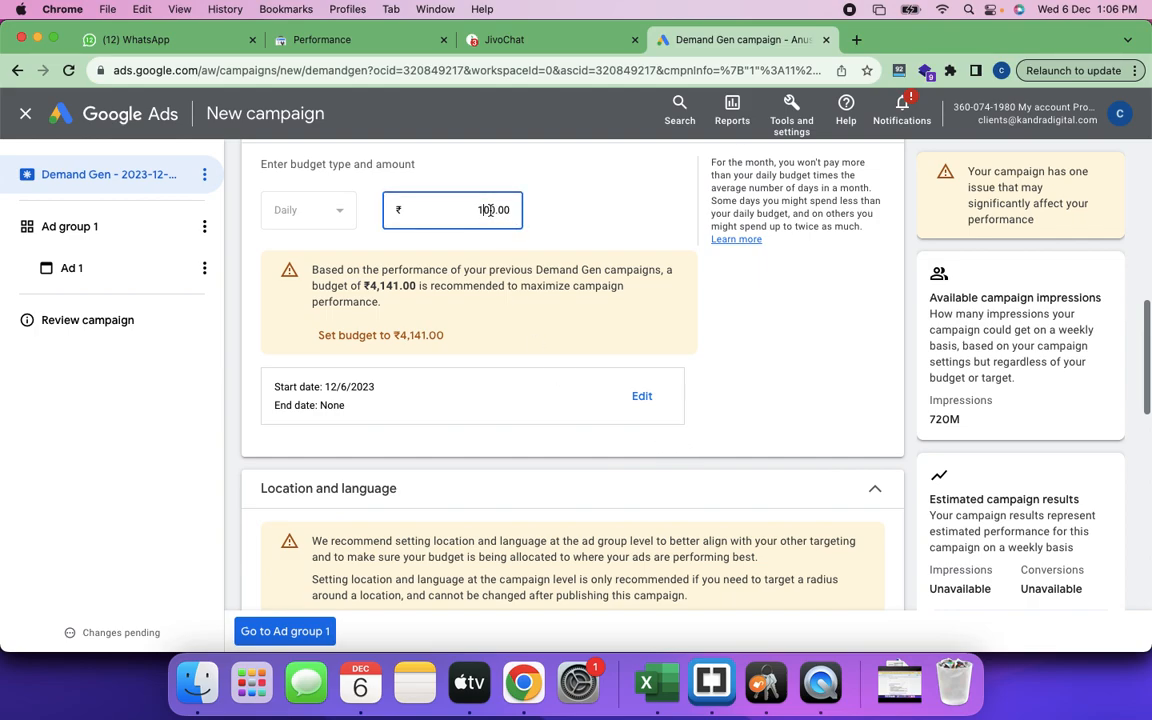
pyautogui.write('5')
pyautogui.press('BackSpace')
pyautogui.press('BackSpace')
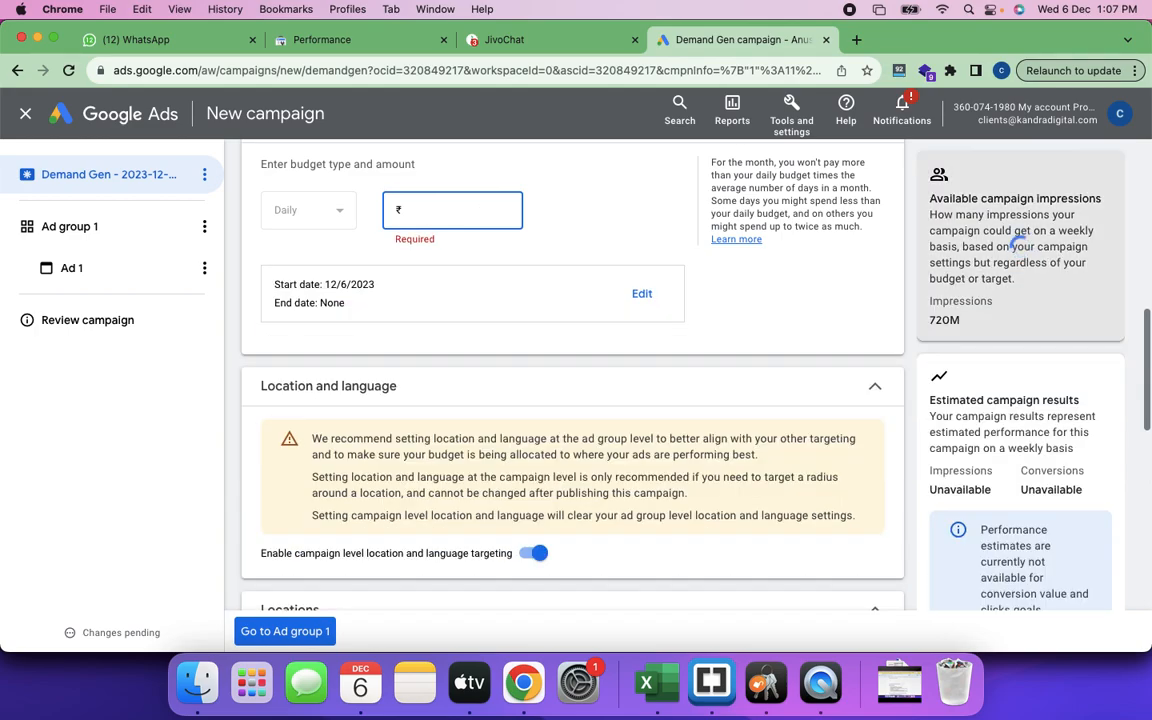
pyautogui.write('200')
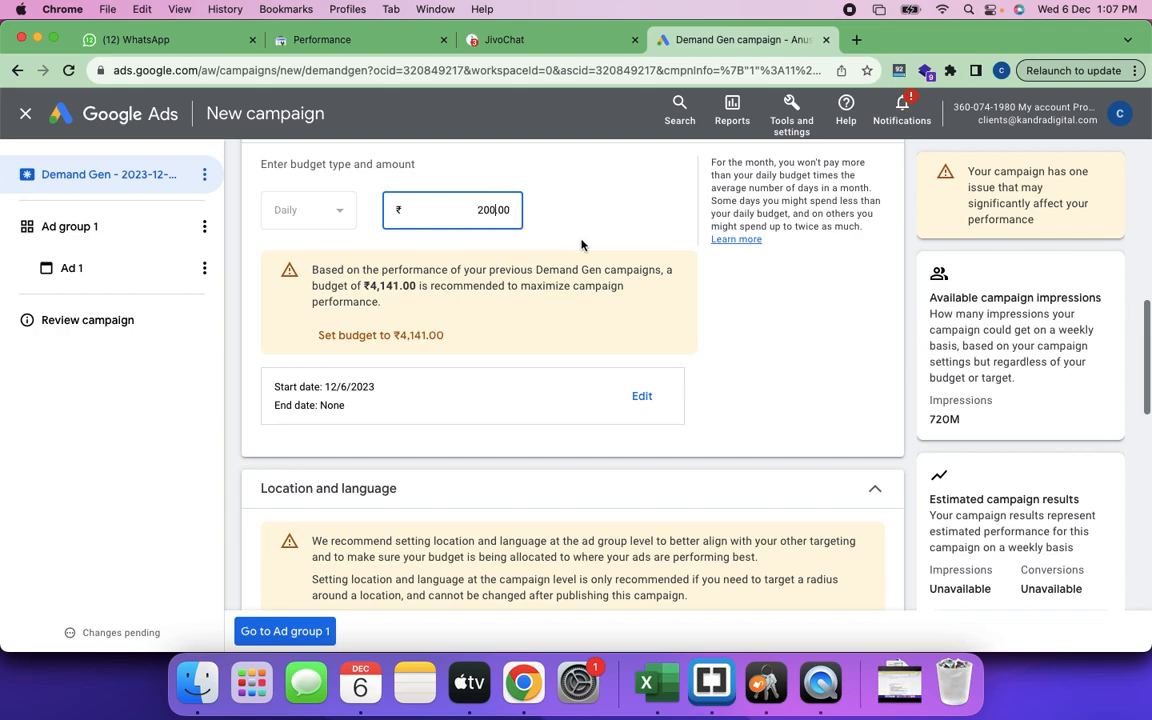
# Apply the recommended daily budget of ₹4,141.00 to the Demand Gen campaign.
pyautogui.click(379, 336)
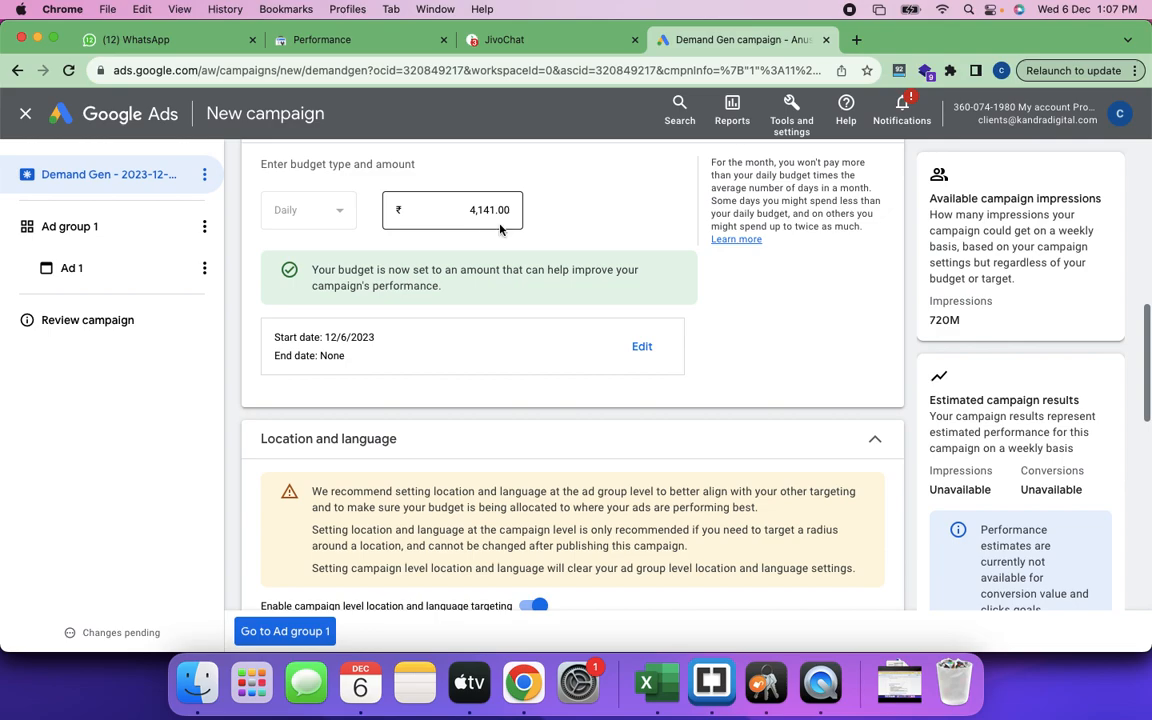
pyautogui.scroll(2, 662, 310)
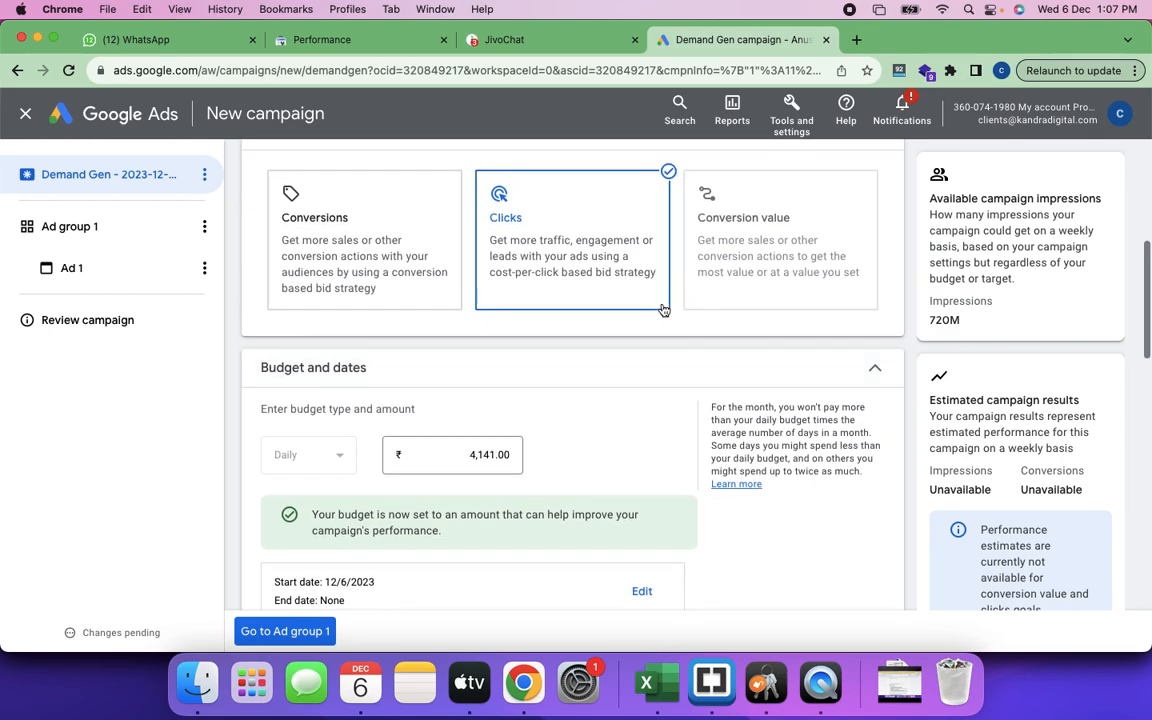
pyautogui.scroll(-2, 663, 308)
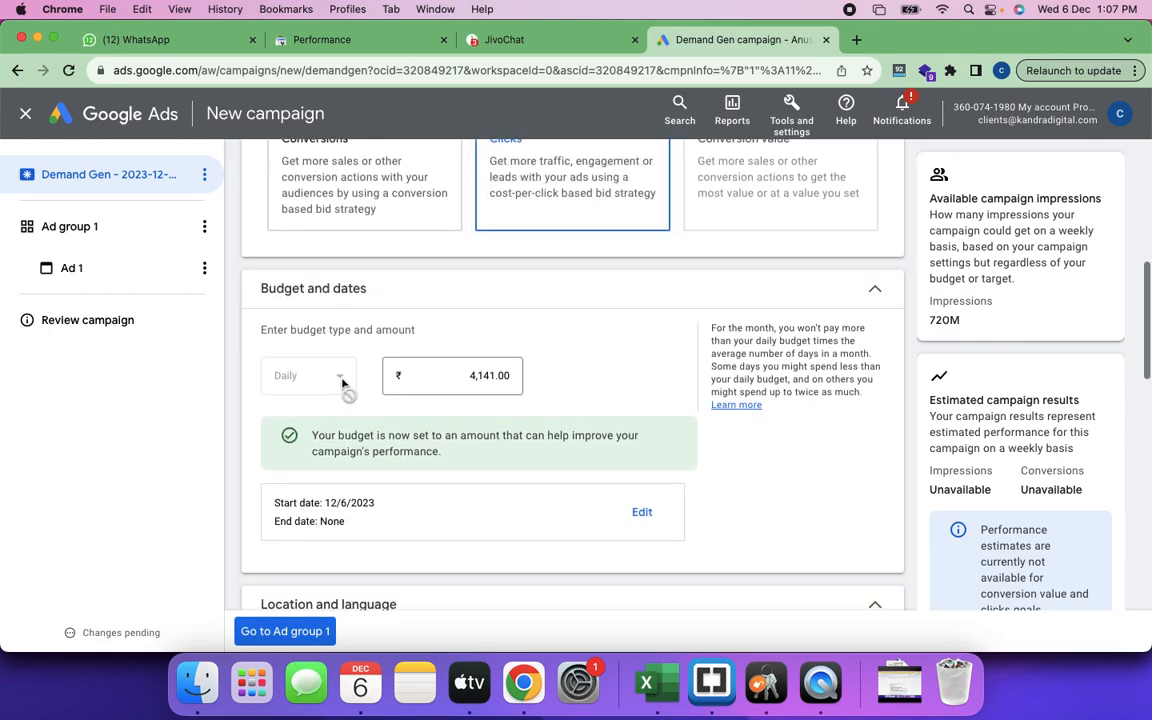
# Look over the remaining location, language, device and schedule settings and continue to Ad group 1.
pyautogui.scroll(-2, 614, 428)
pyautogui.scroll(-4, 614, 428)
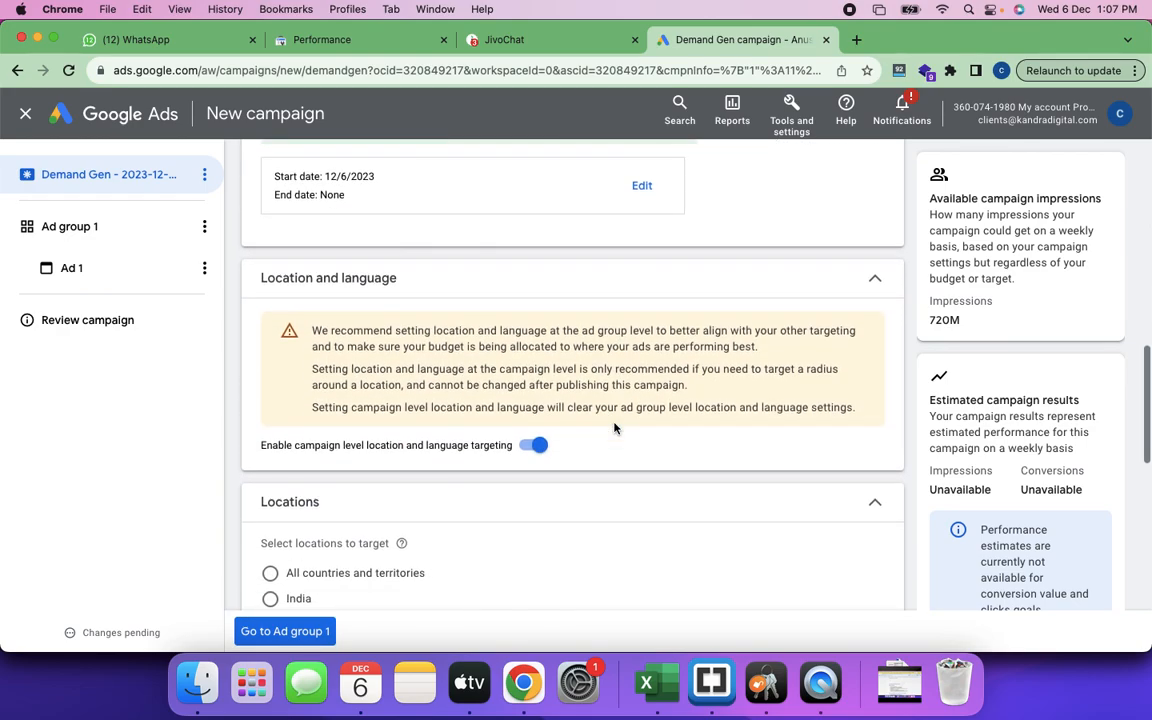
pyautogui.scroll(-1, 614, 428)
pyautogui.scroll(-4, 614, 428)
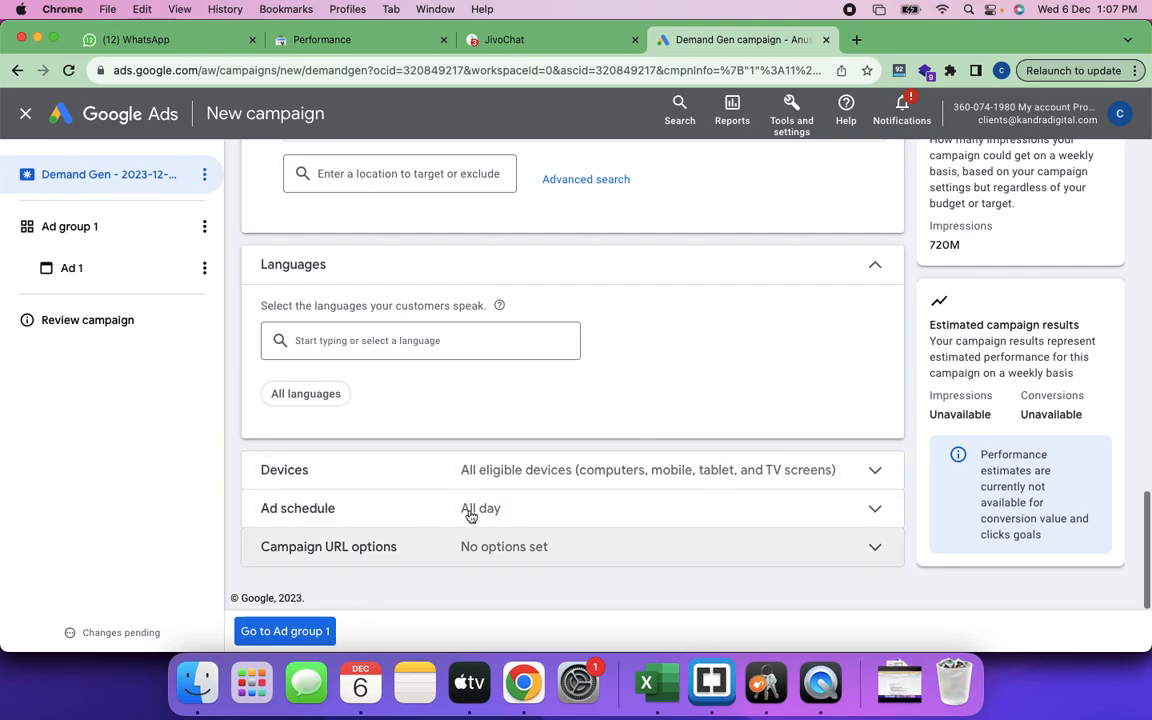
pyautogui.click(284, 633)
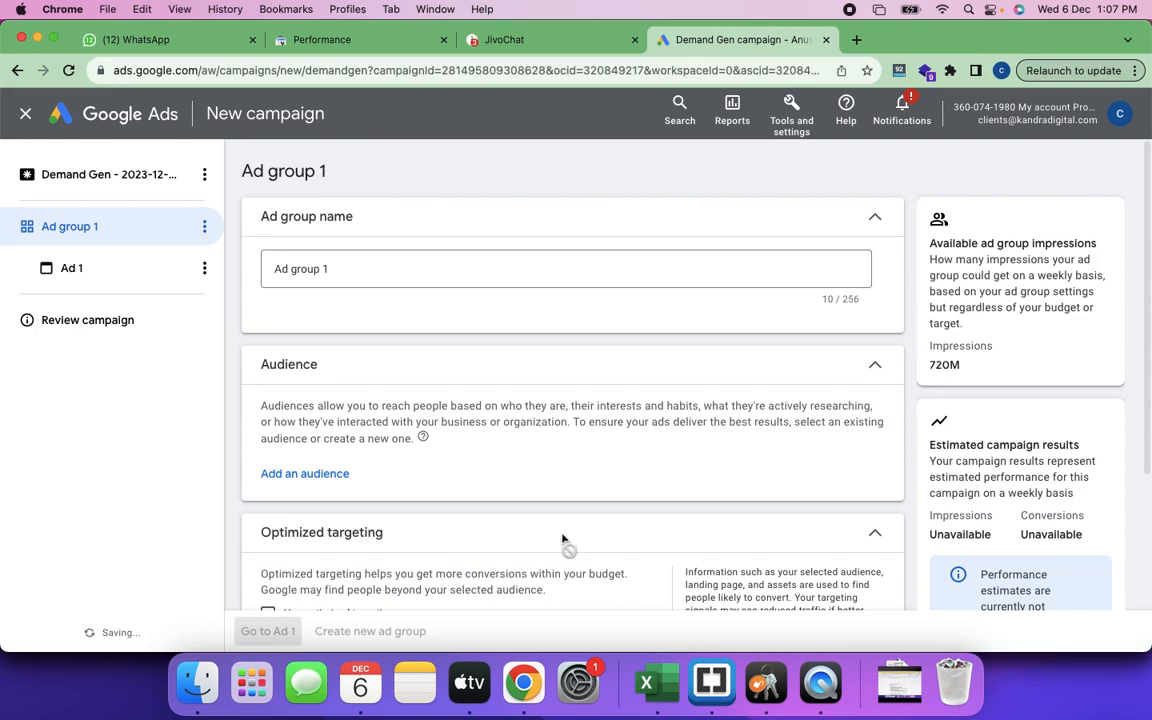
# Start a new audience for Ad group 1 and name it Test.
pyautogui.scroll(-4, 563, 540)
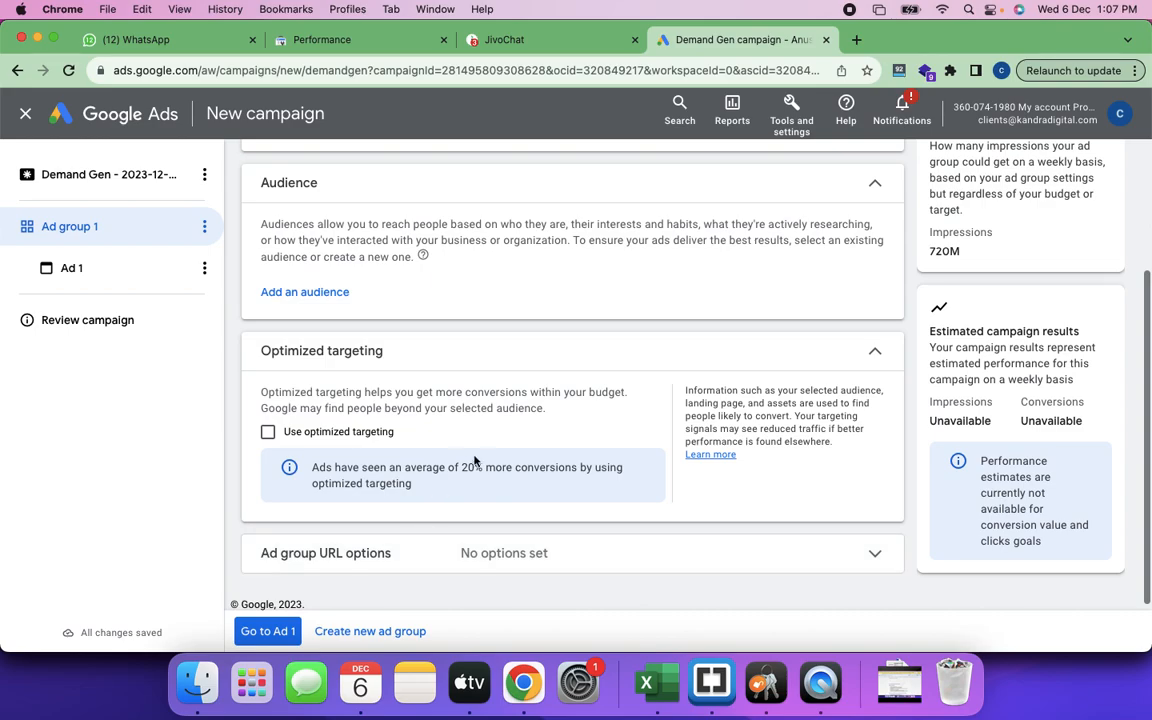
pyautogui.scroll(2, 558, 482)
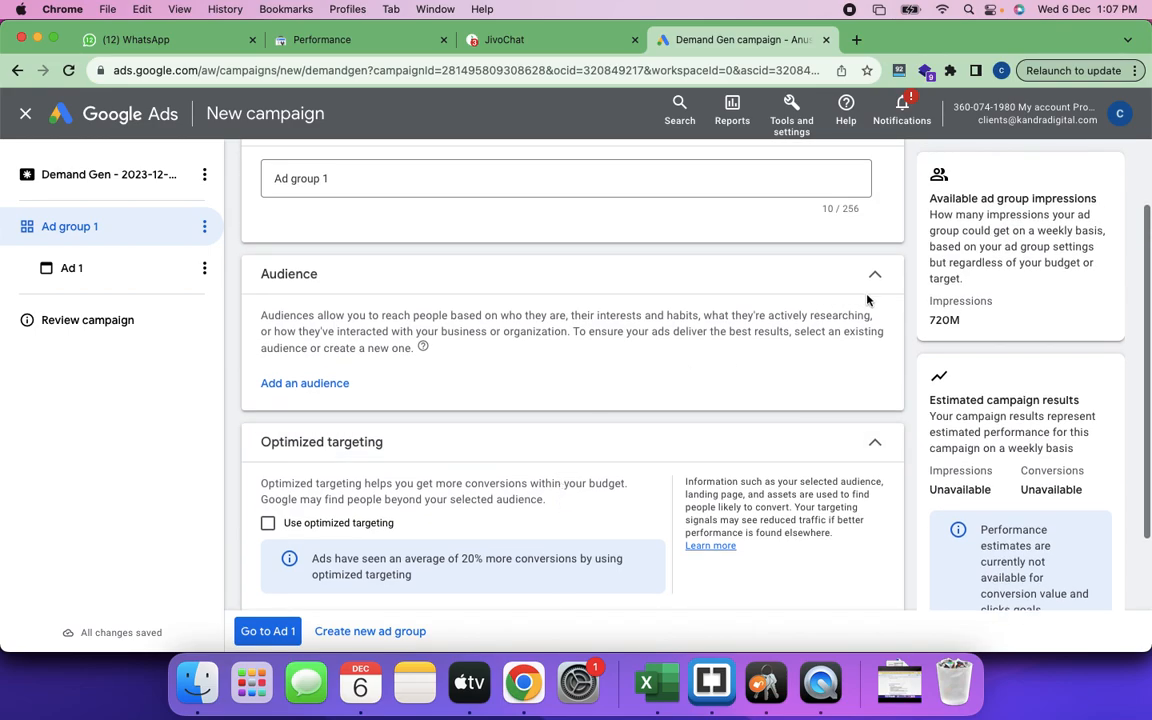
pyautogui.click(316, 385)
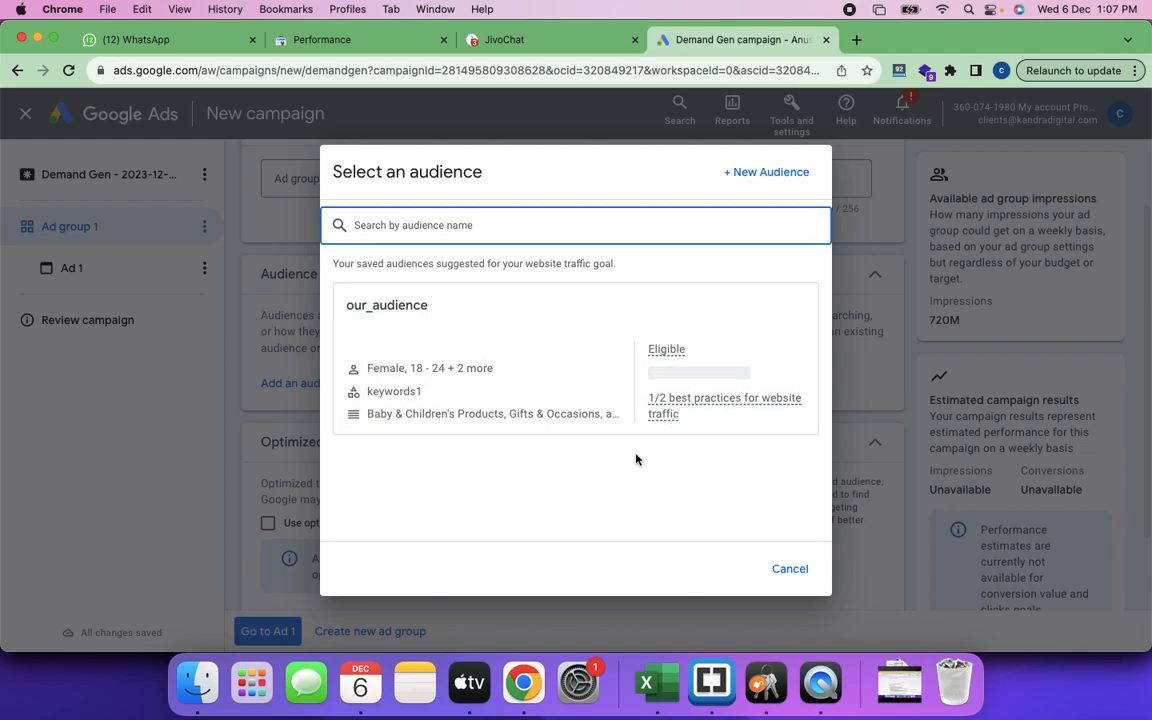
pyautogui.click(765, 173)
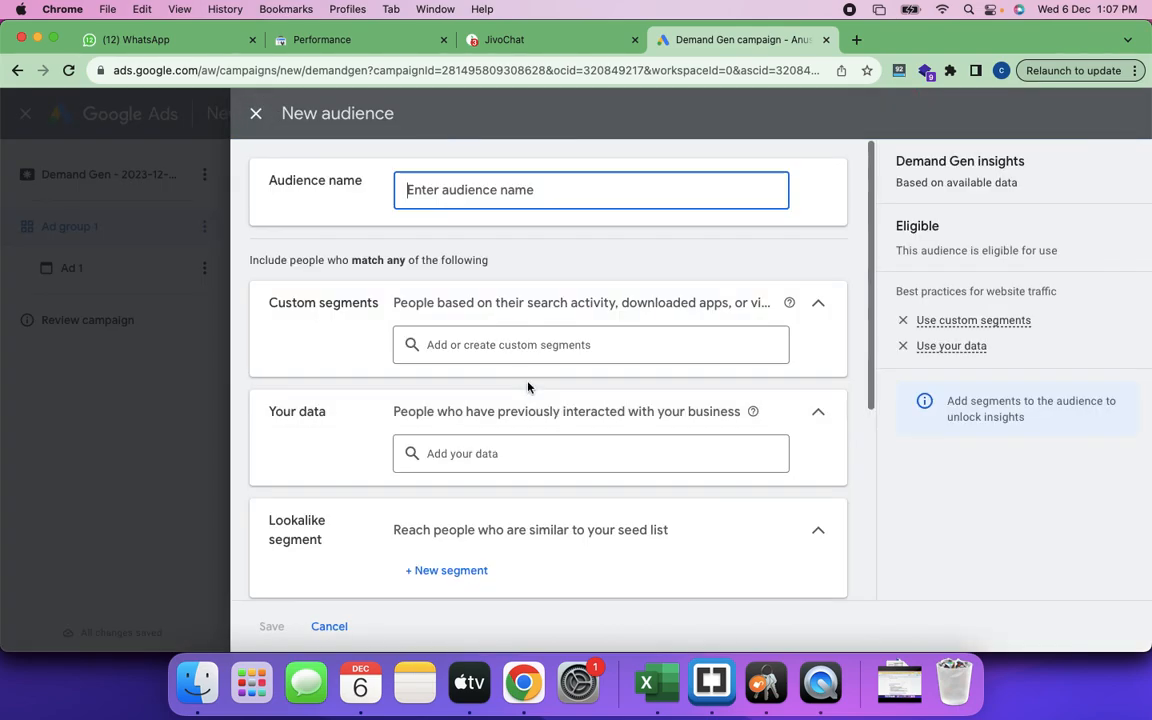
pyautogui.write('Test')
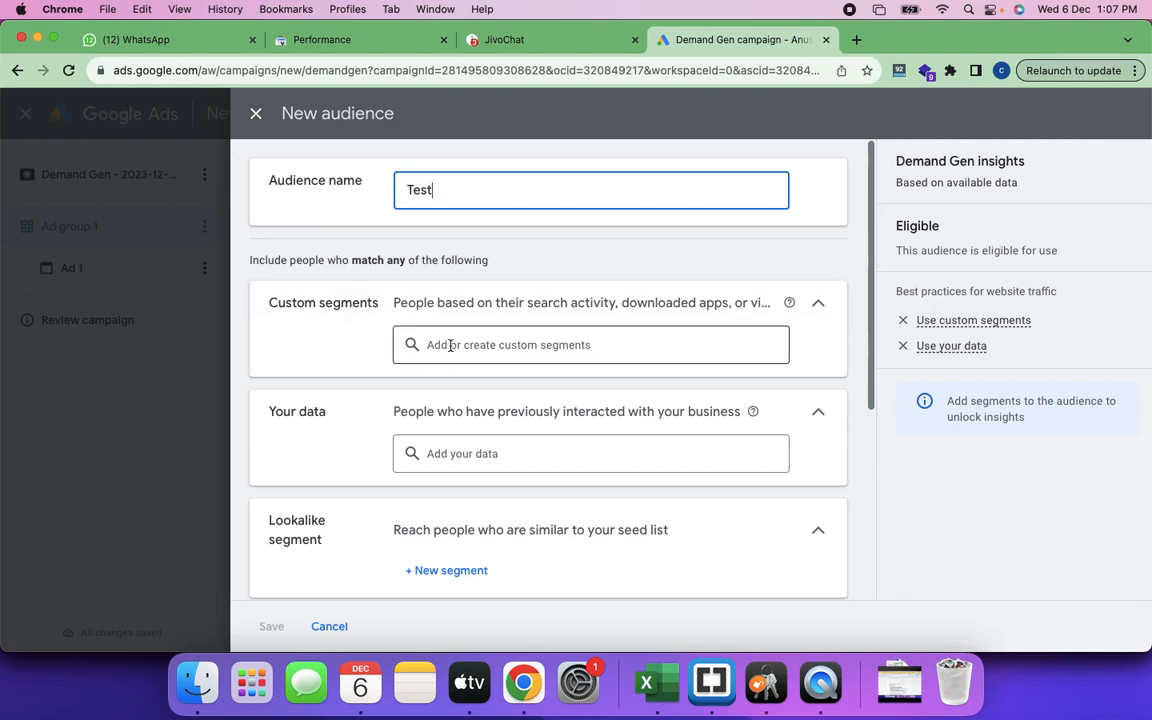
# Examine the new audience's options for custom segments, your data, lookalike segment, interests, exclusions and demographics.
pyautogui.click(450, 345)
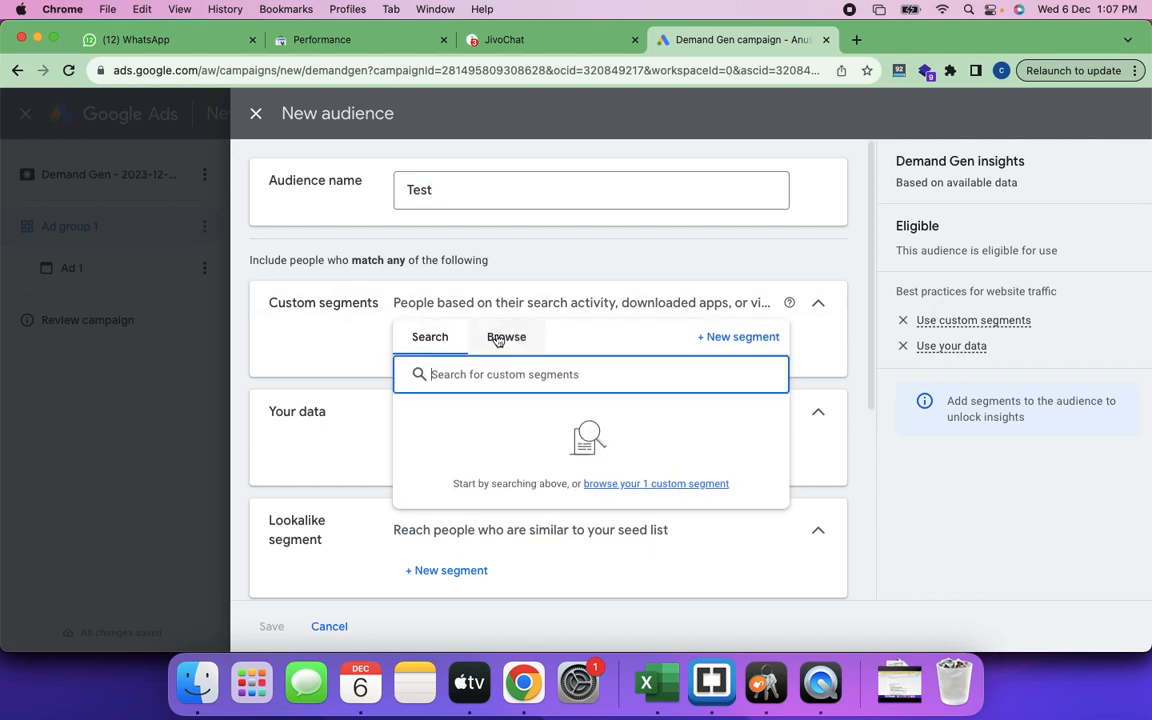
pyautogui.click(497, 338)
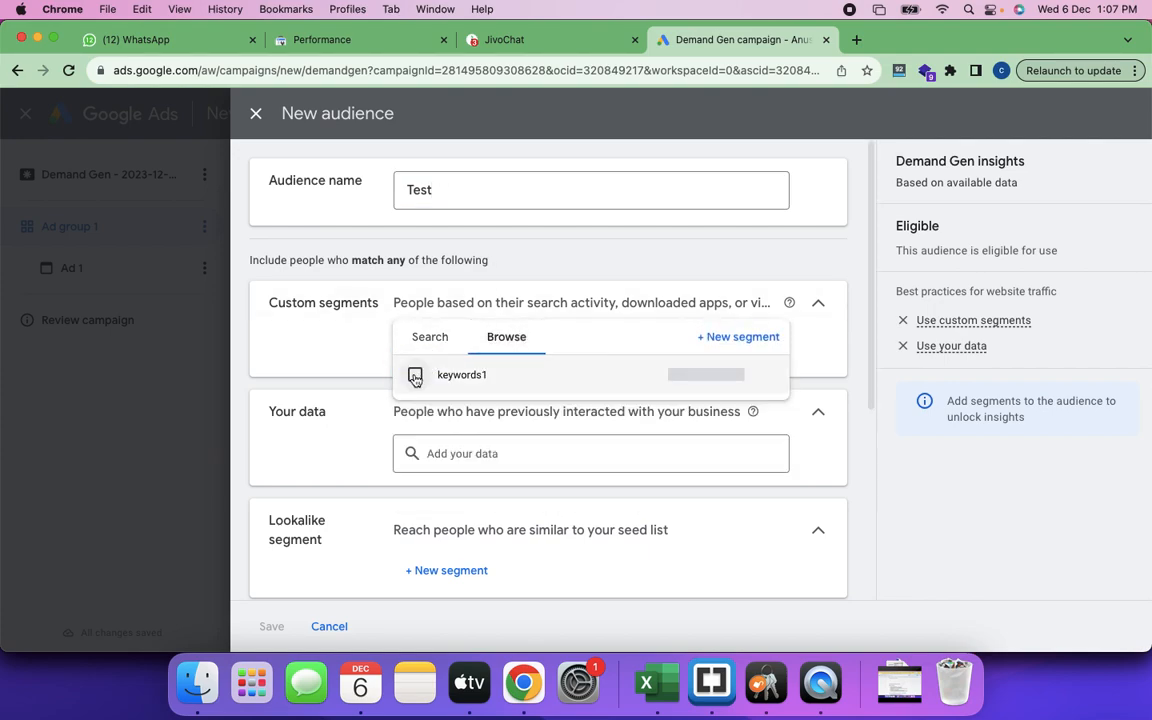
pyautogui.click(336, 367)
pyautogui.scroll(-5, 424, 486)
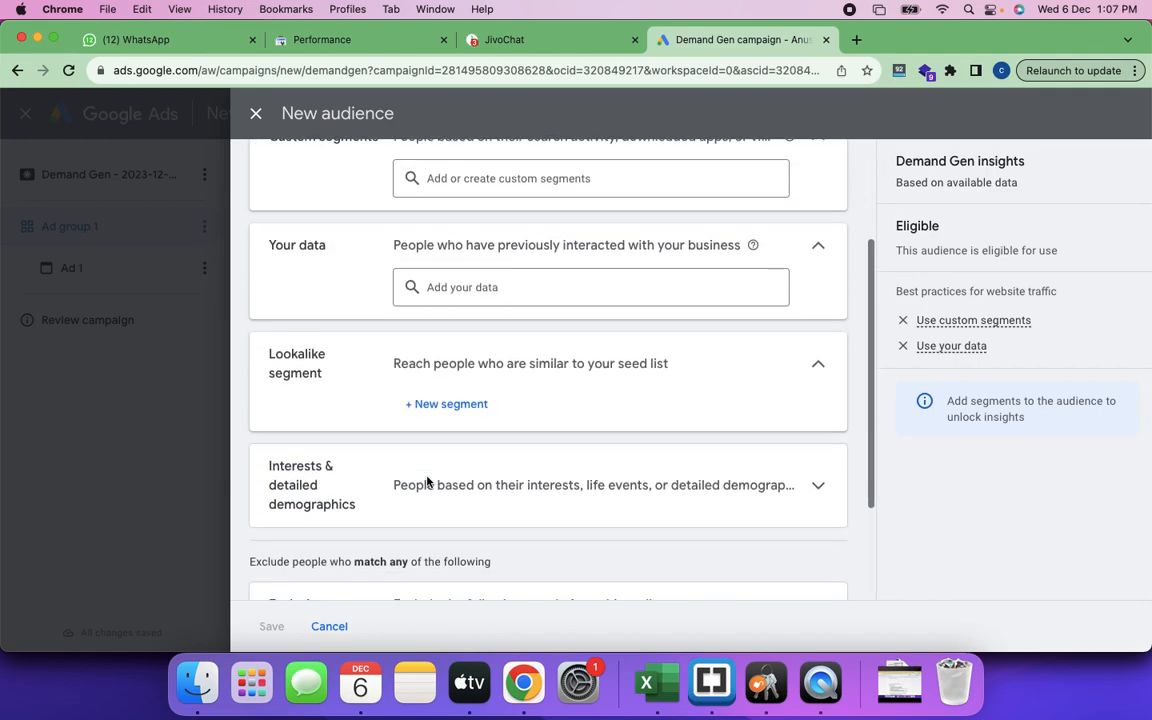
pyautogui.scroll(-2, 428, 483)
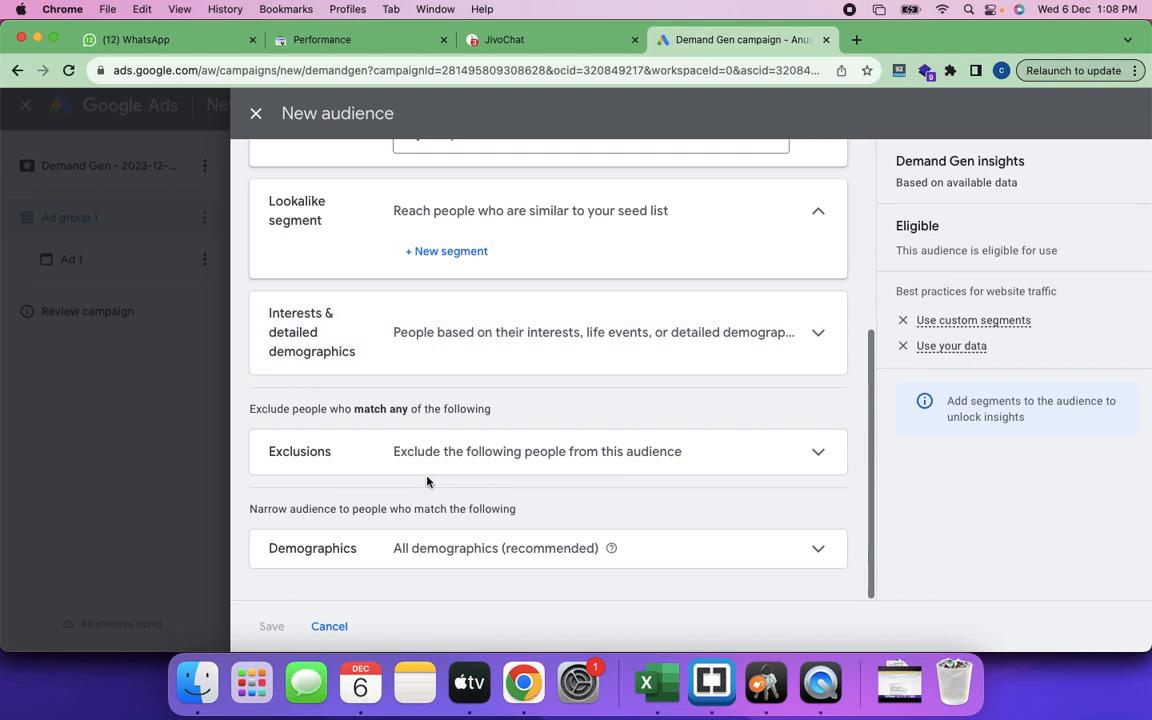
pyautogui.scroll(3, 428, 483)
pyautogui.scroll(1, 428, 483)
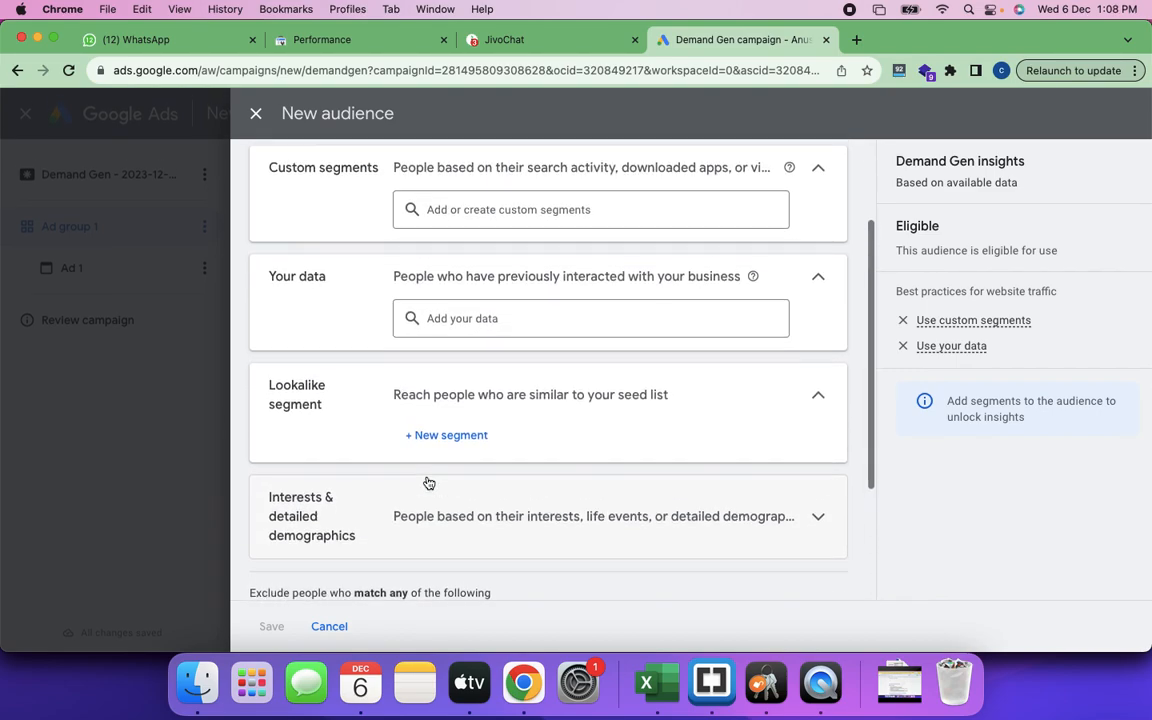
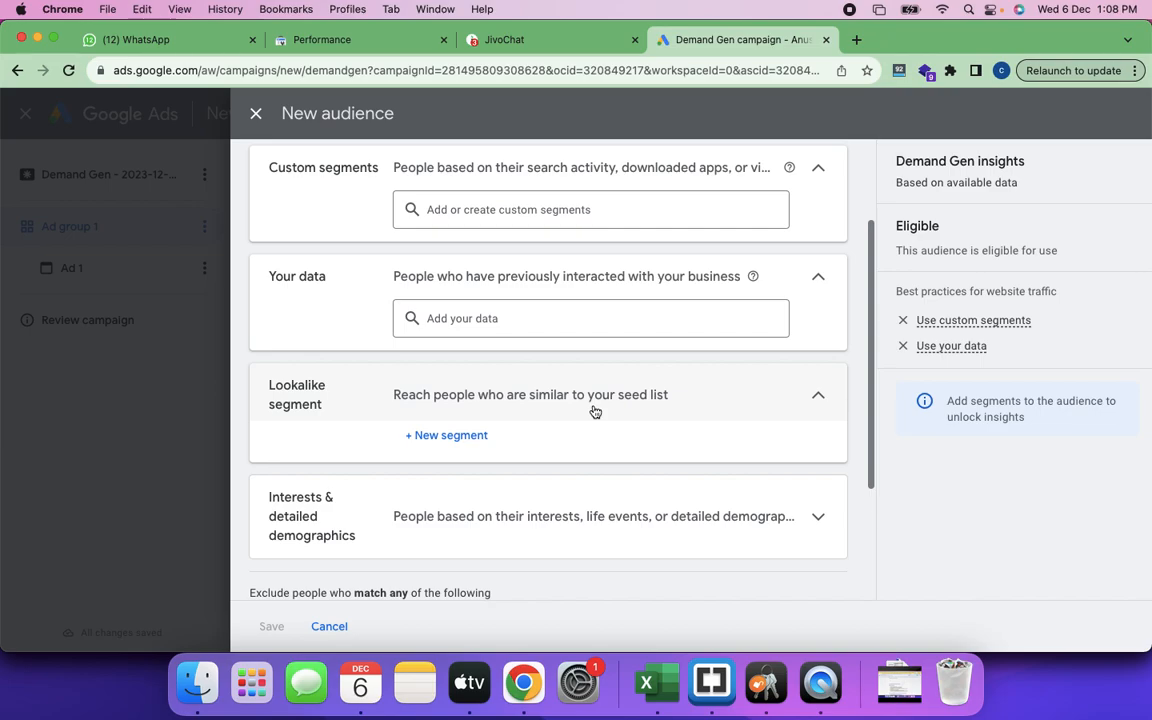
pyautogui.scroll(-3, 594, 410)
pyautogui.scroll(2, 594, 410)
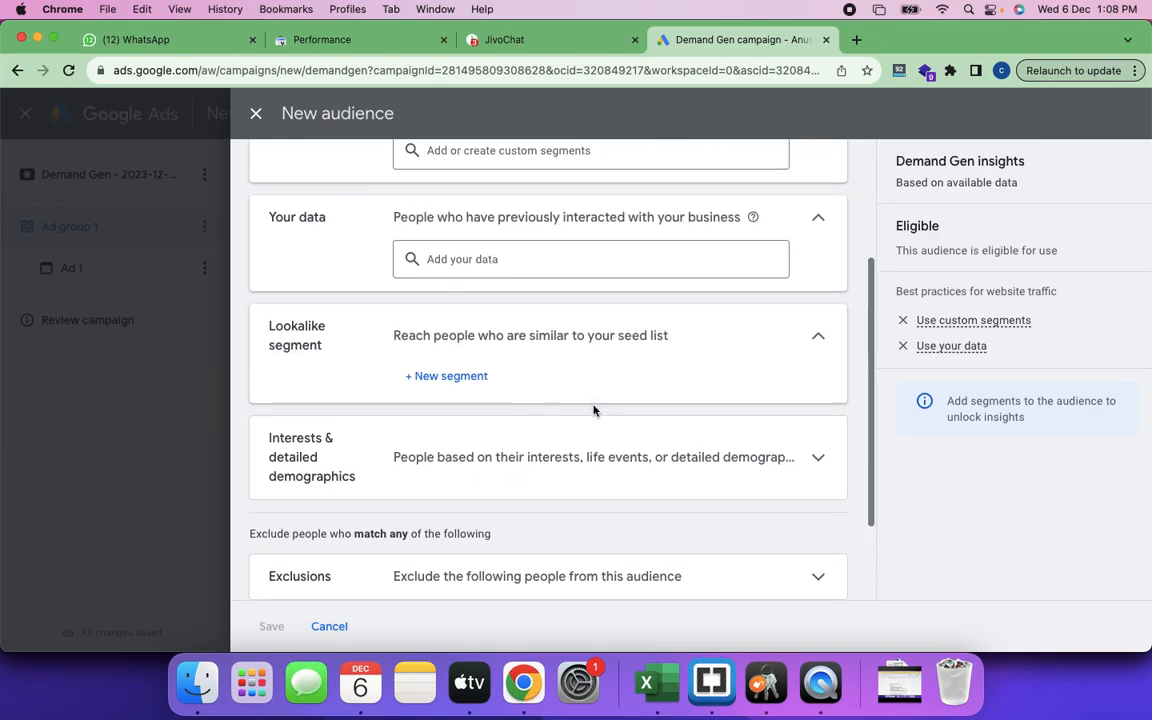
pyautogui.scroll(1, 540, 420)
pyautogui.scroll(3, 578, 429)
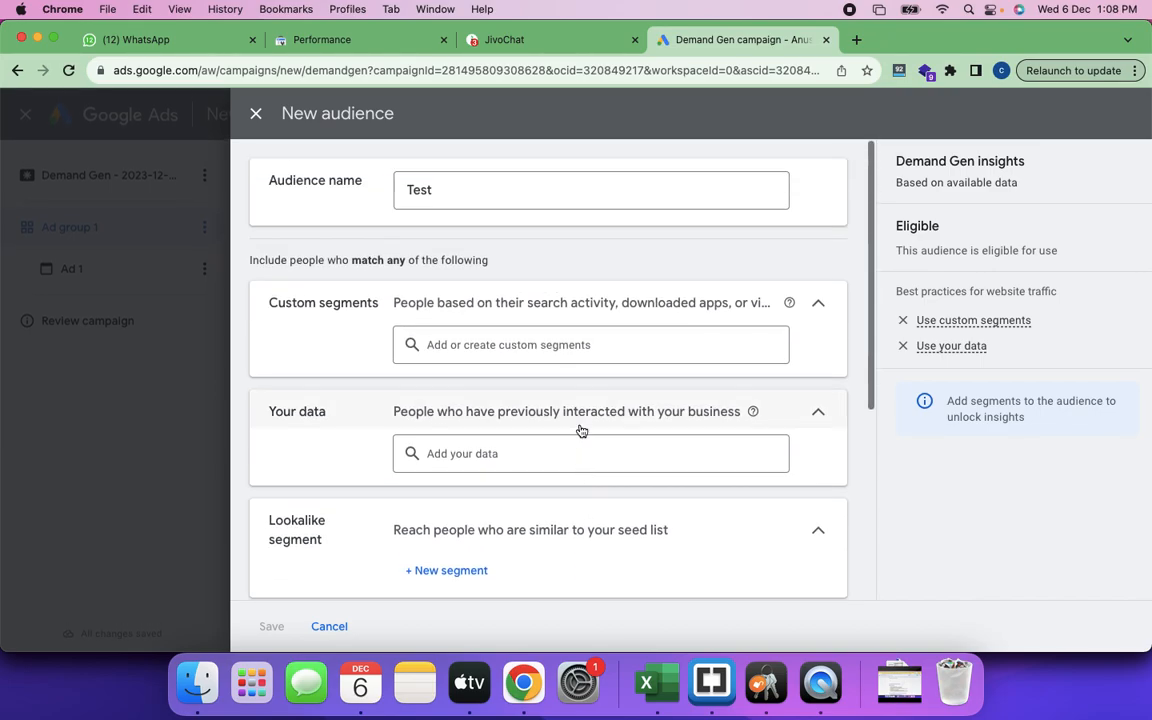
# Add the existing custom segment keywords1 to the Test audience.
pyautogui.click(509, 344)
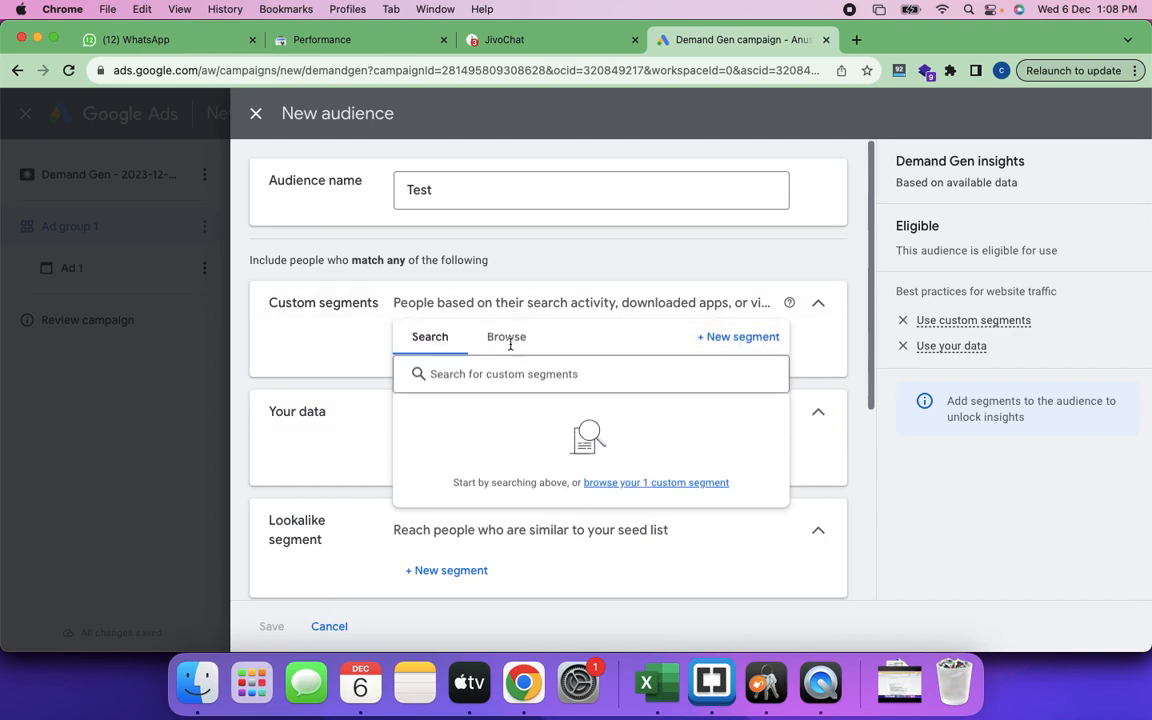
pyautogui.click(506, 338)
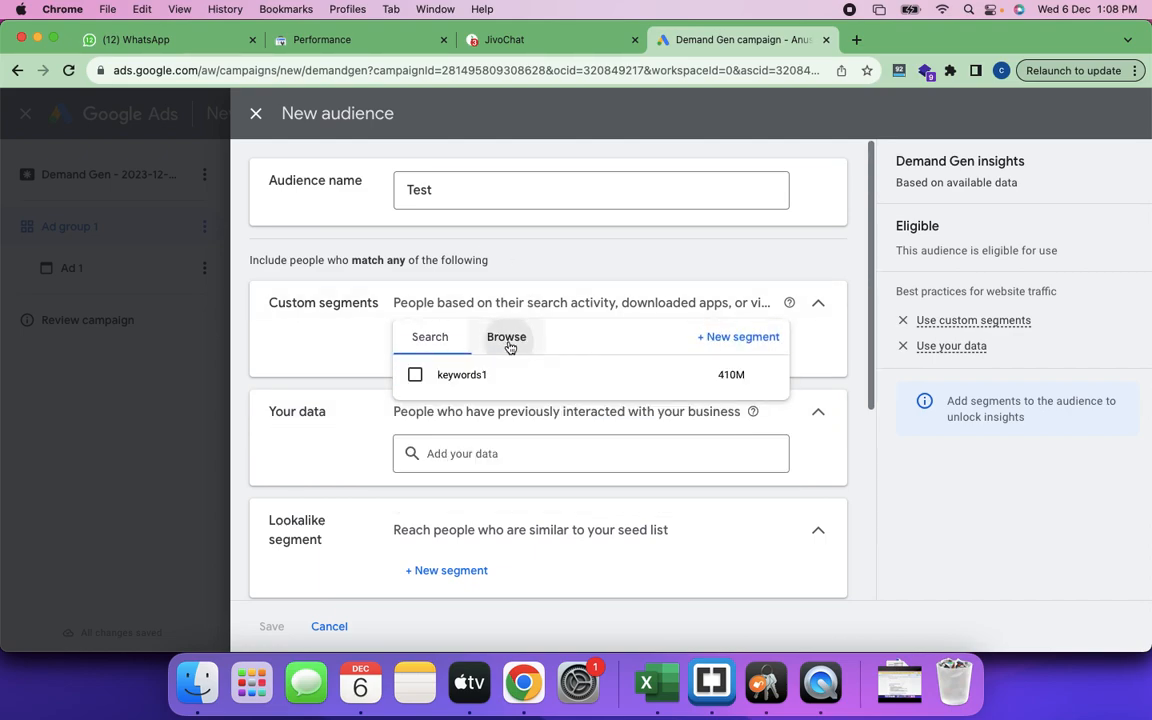
pyautogui.click(415, 376)
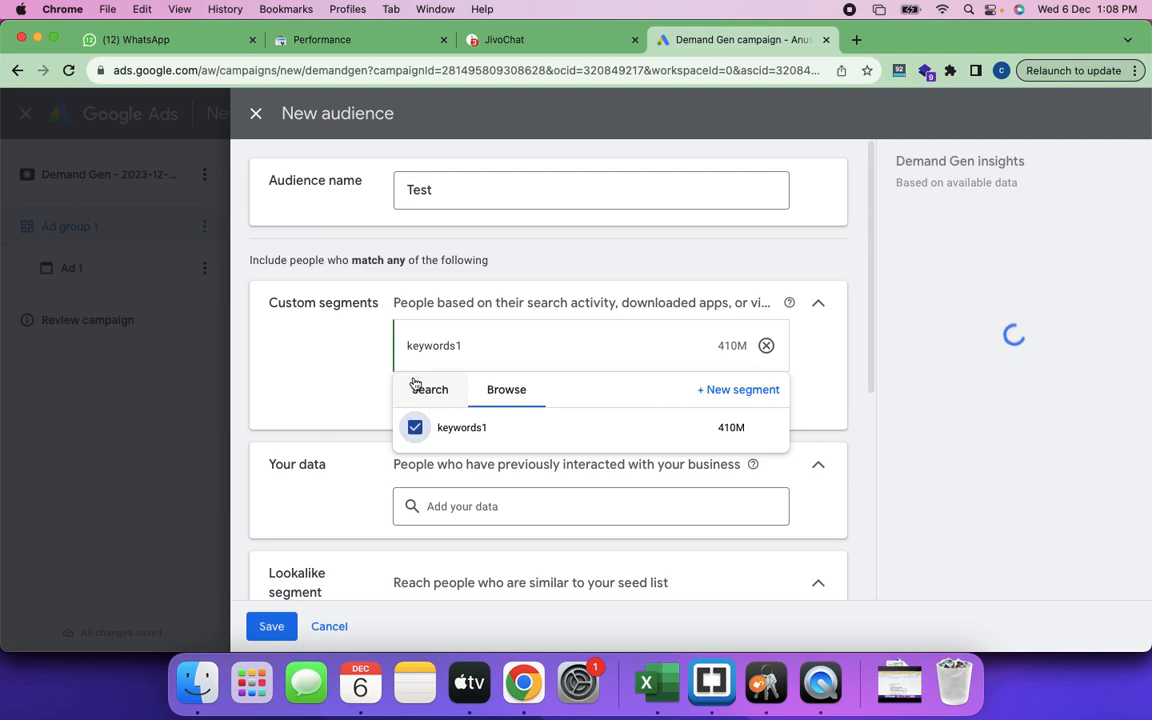
pyautogui.moveTo(494, 424)
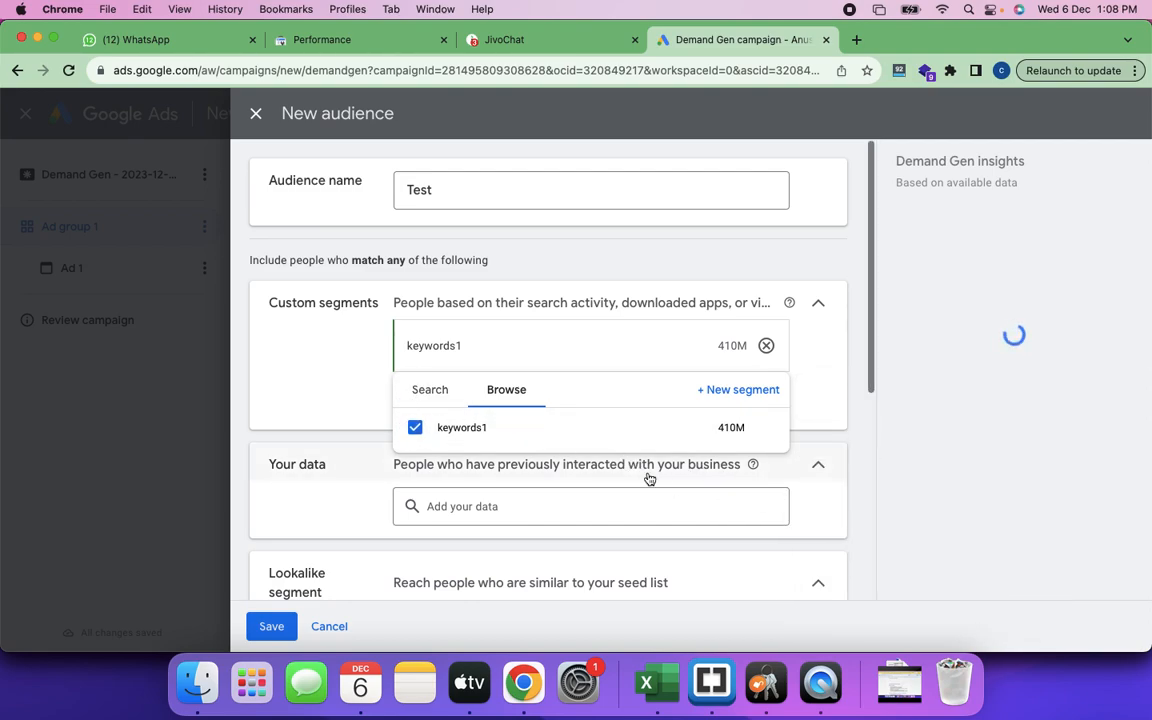
pyautogui.click(337, 396)
# Start a new custom segment for people with any of these interests or purchase intentions and add the term books.
pyautogui.scroll(-3, 499, 478)
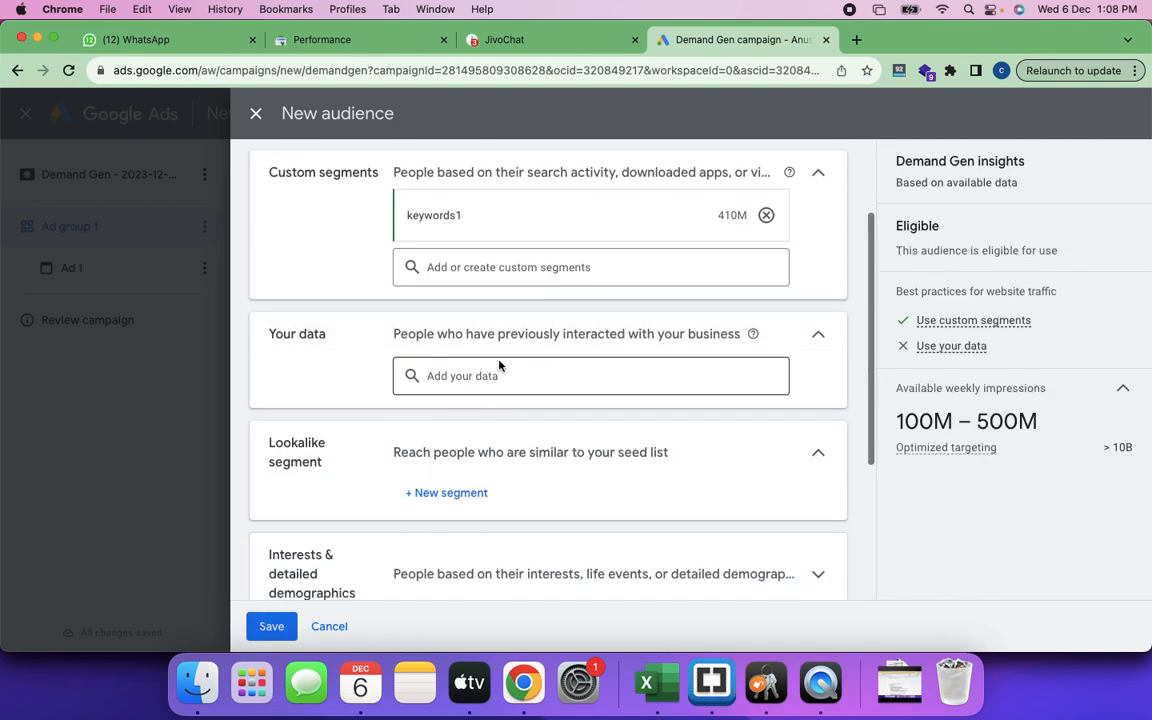
pyautogui.scroll(3, 499, 370)
pyautogui.click(461, 389)
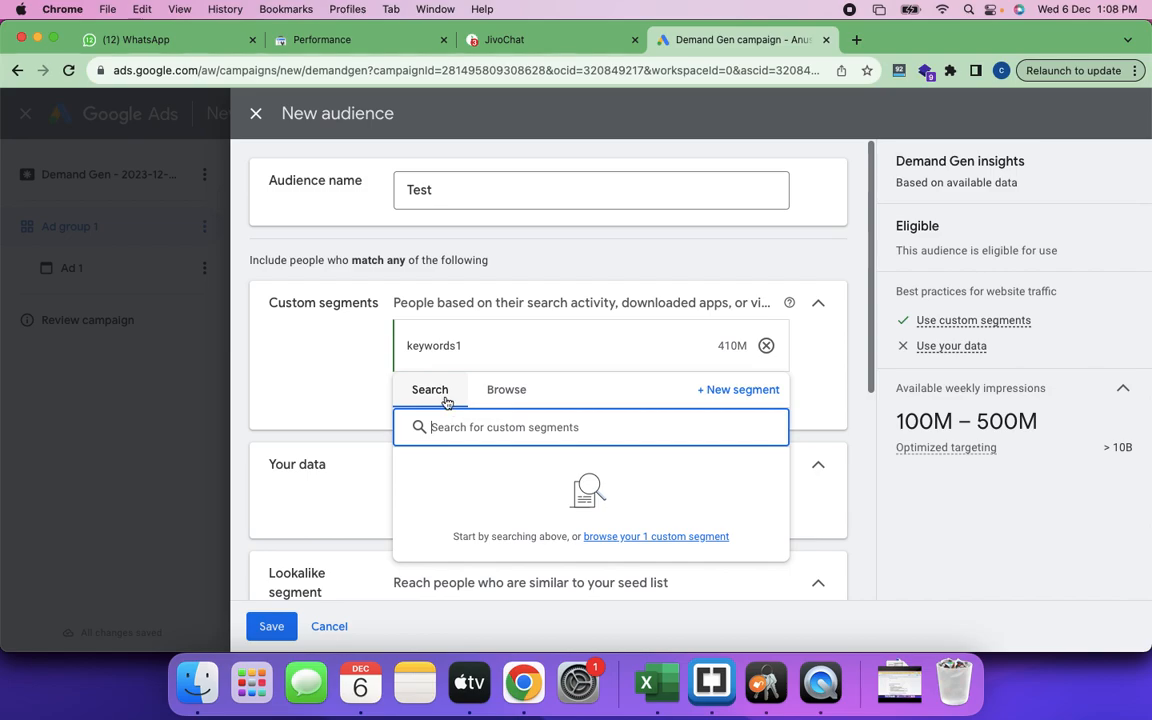
pyautogui.click(735, 391)
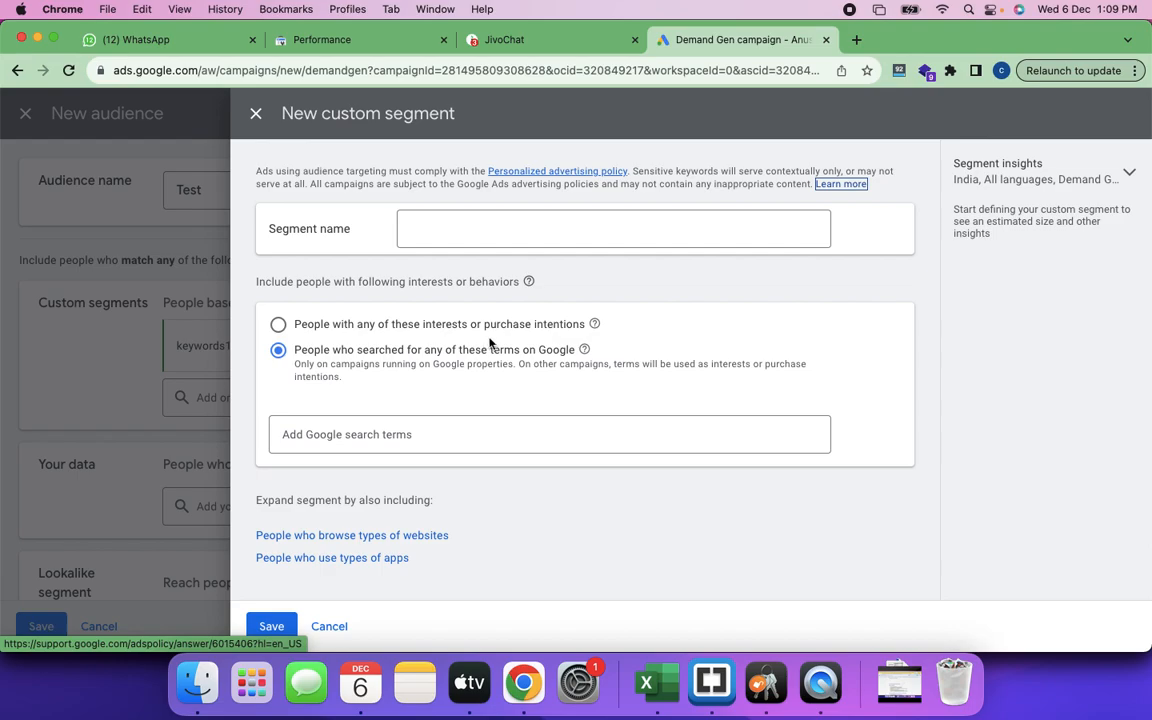
pyautogui.click(279, 326)
pyautogui.click(331, 434)
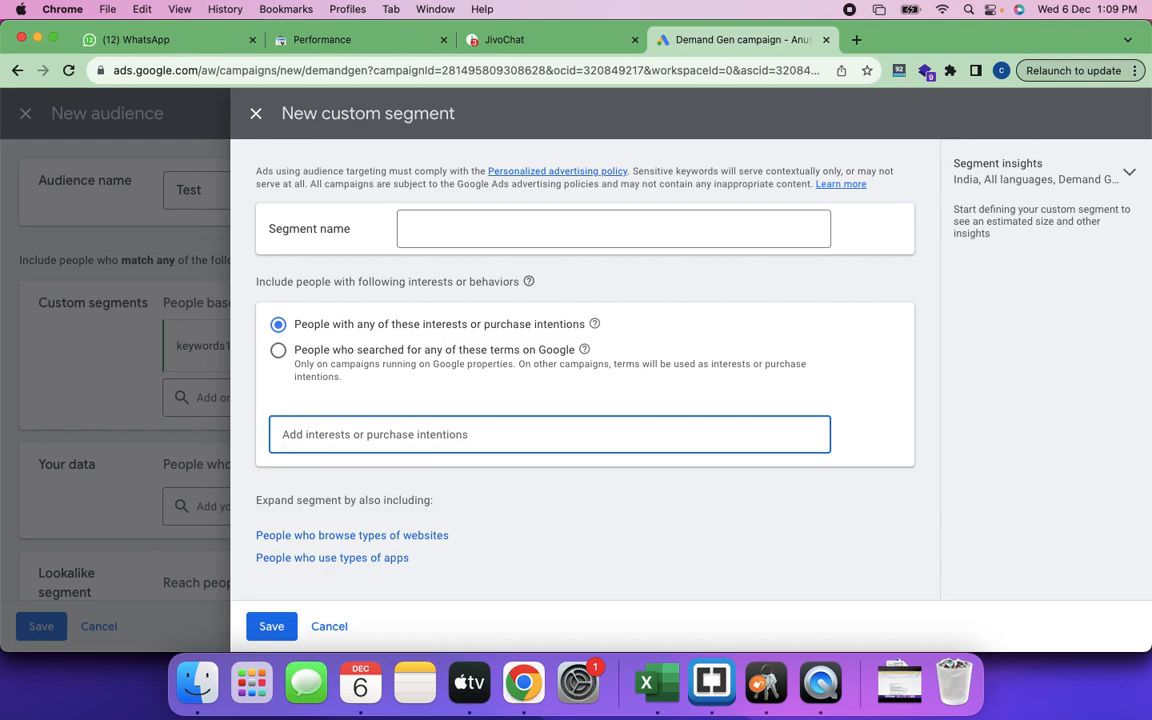
pyautogui.write('ne')
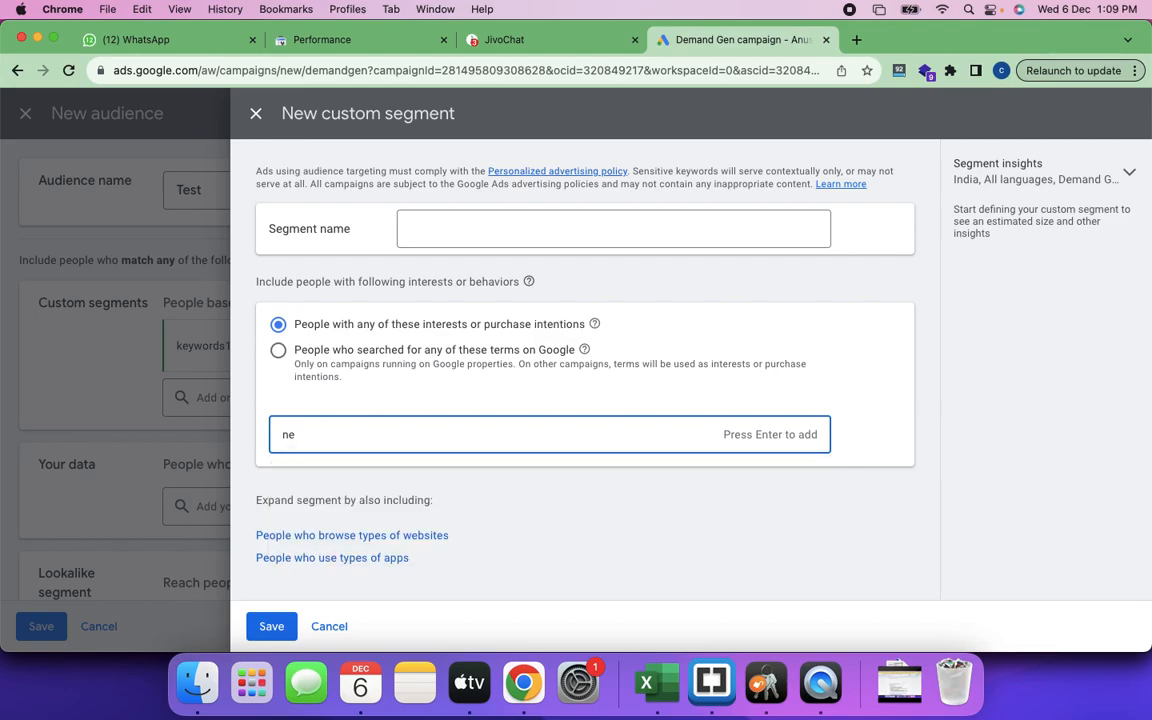
pyautogui.press('BackSpace')
pyautogui.press('BackSpace')
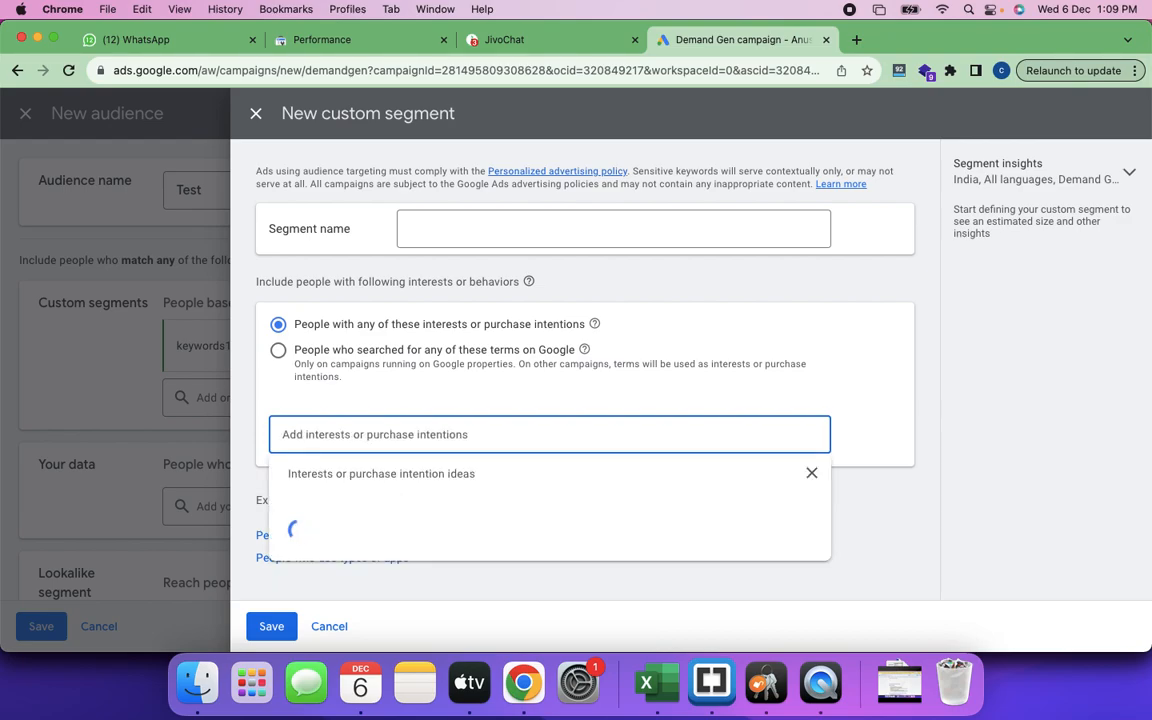
pyautogui.write('books')
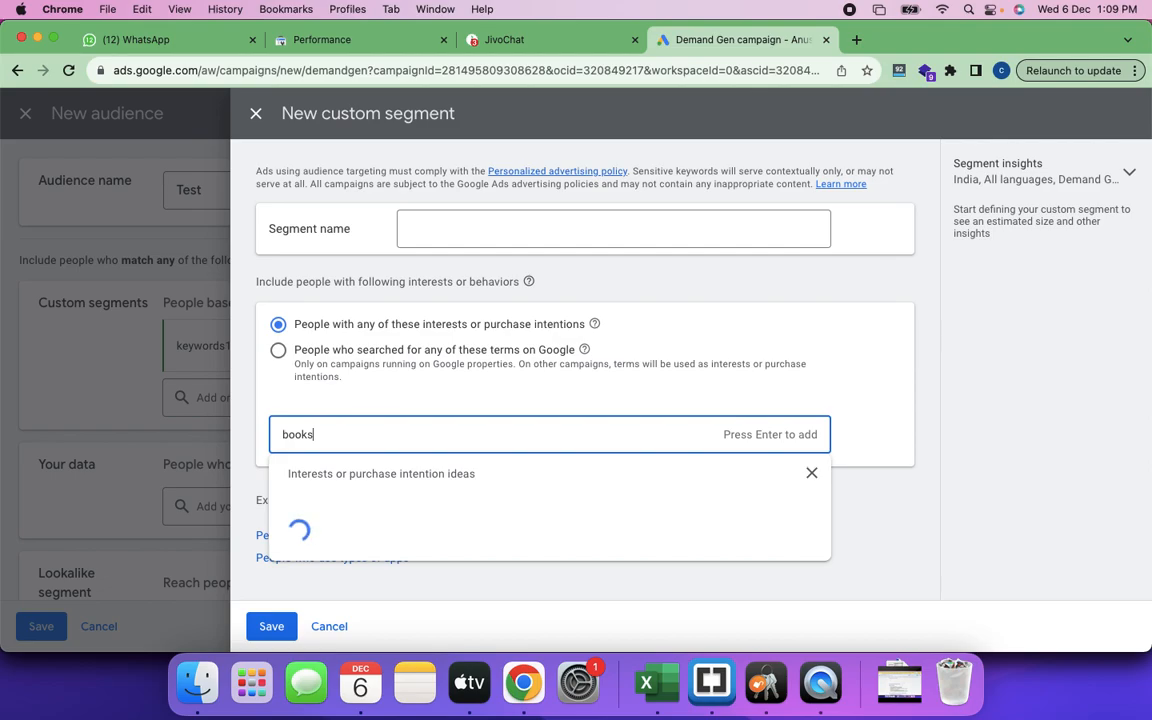
pyautogui.press('Return')
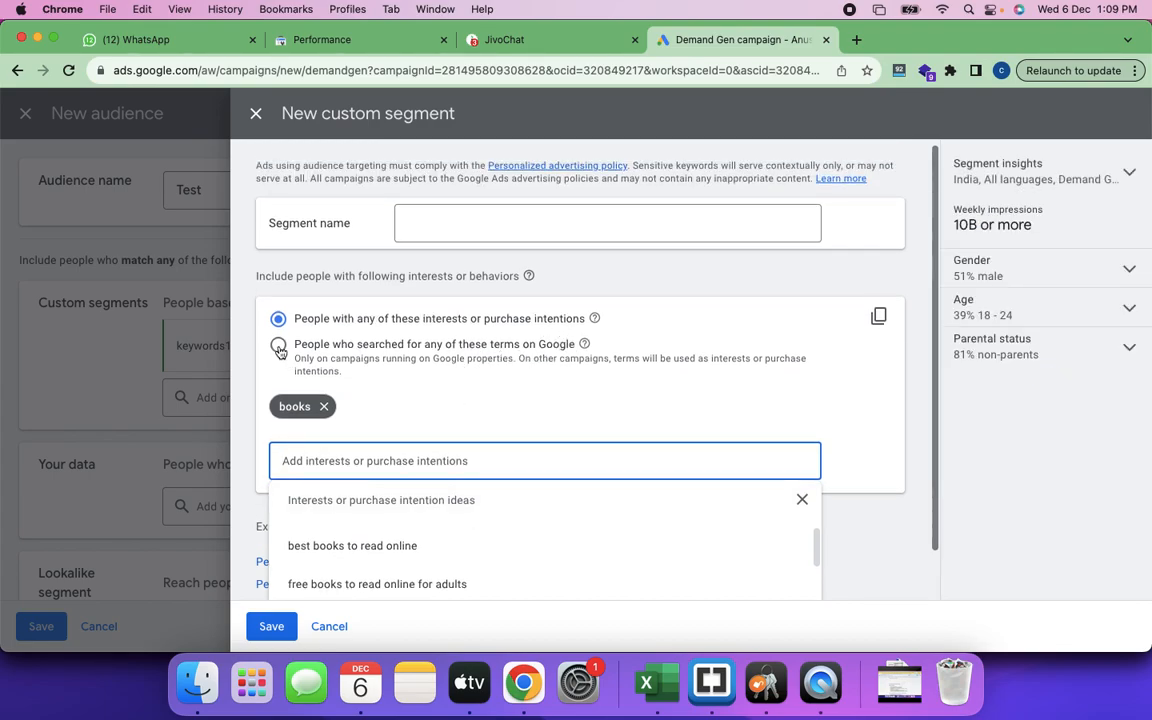
# Switch the draft segment to people who searched for any of these terms on Google and discard the segment.
pyautogui.click(279, 347)
pyautogui.scroll(-1, 497, 433)
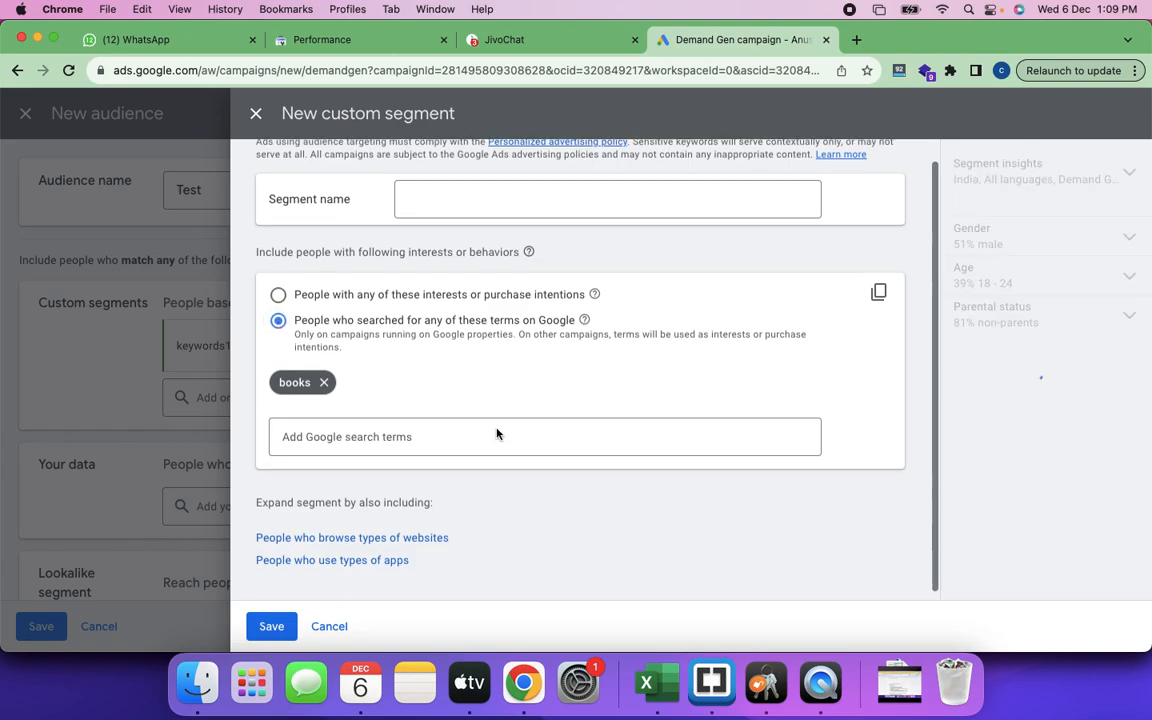
pyautogui.click(329, 627)
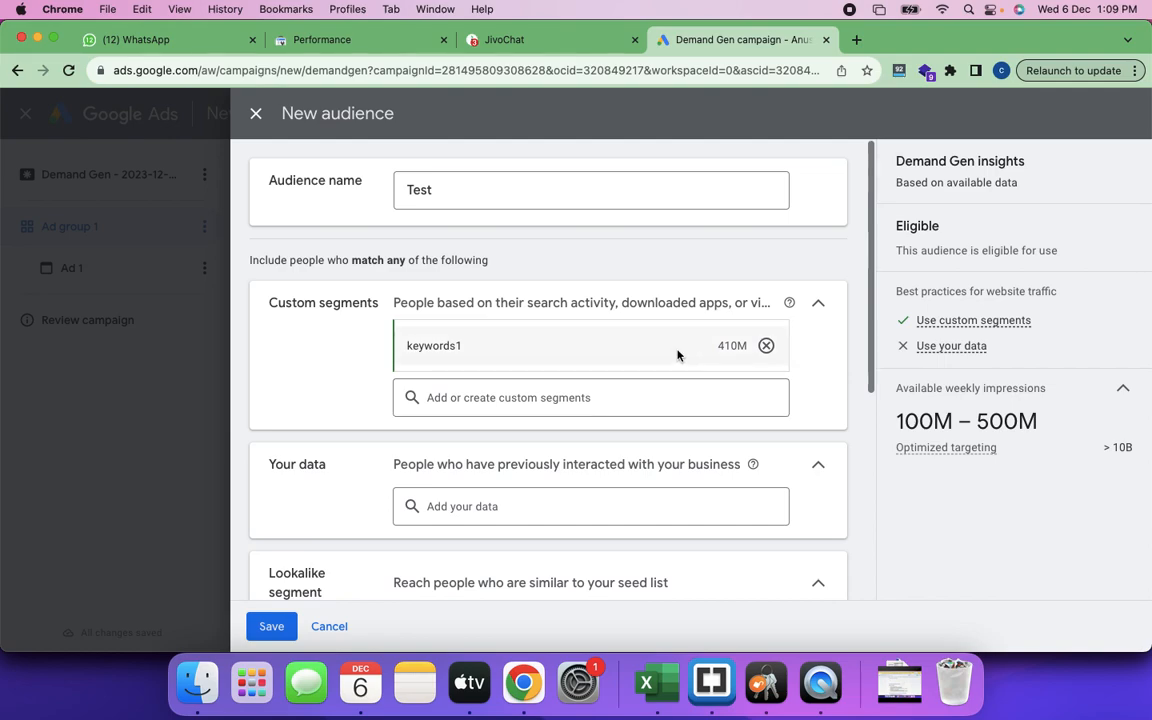
# Browse the existing segments offered under Your data for the Test audience.
pyautogui.scroll(-4, 606, 430)
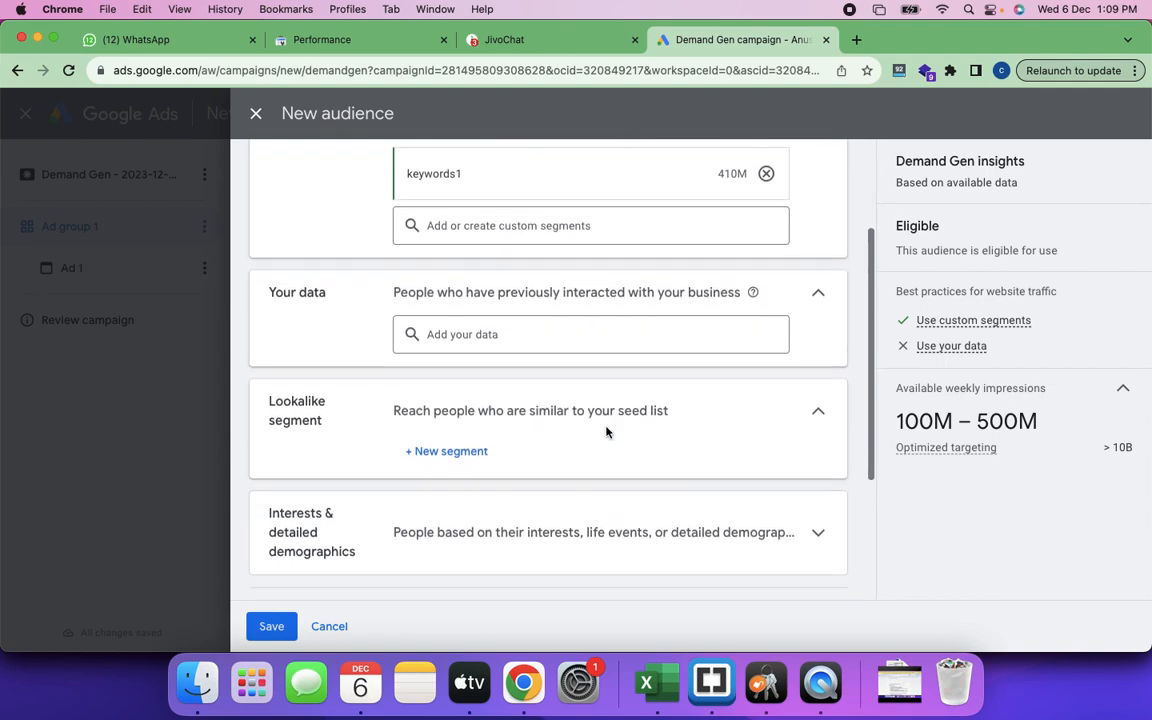
pyautogui.click(489, 337)
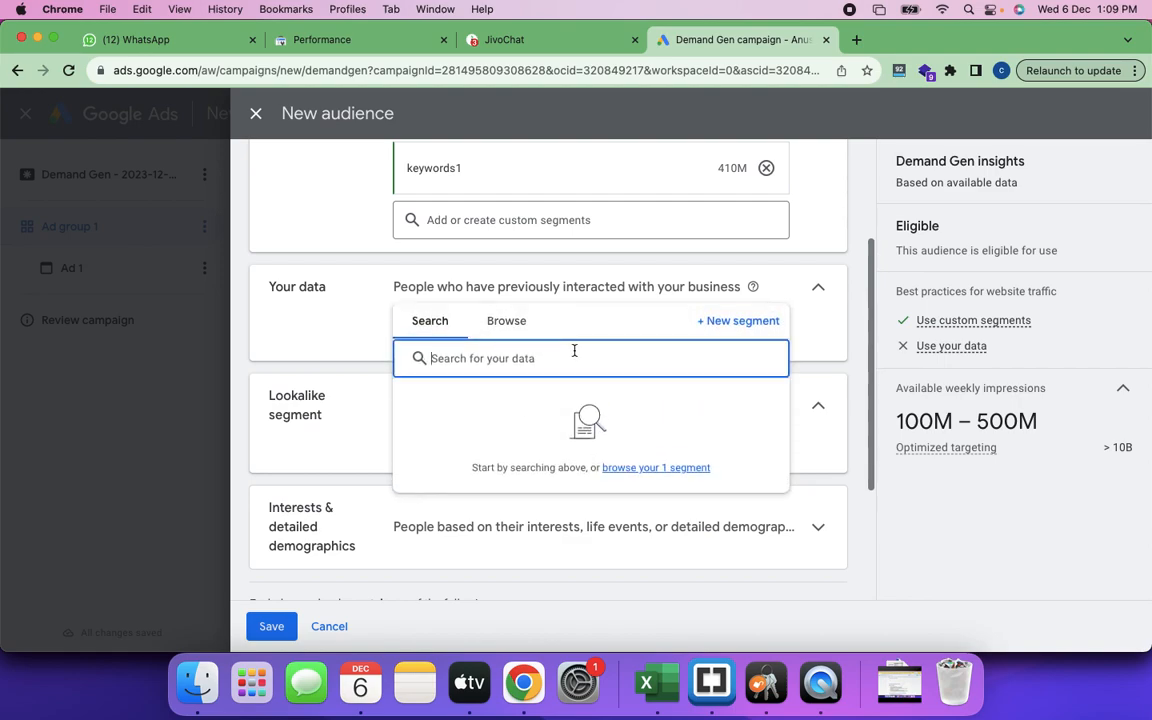
pyautogui.click(505, 321)
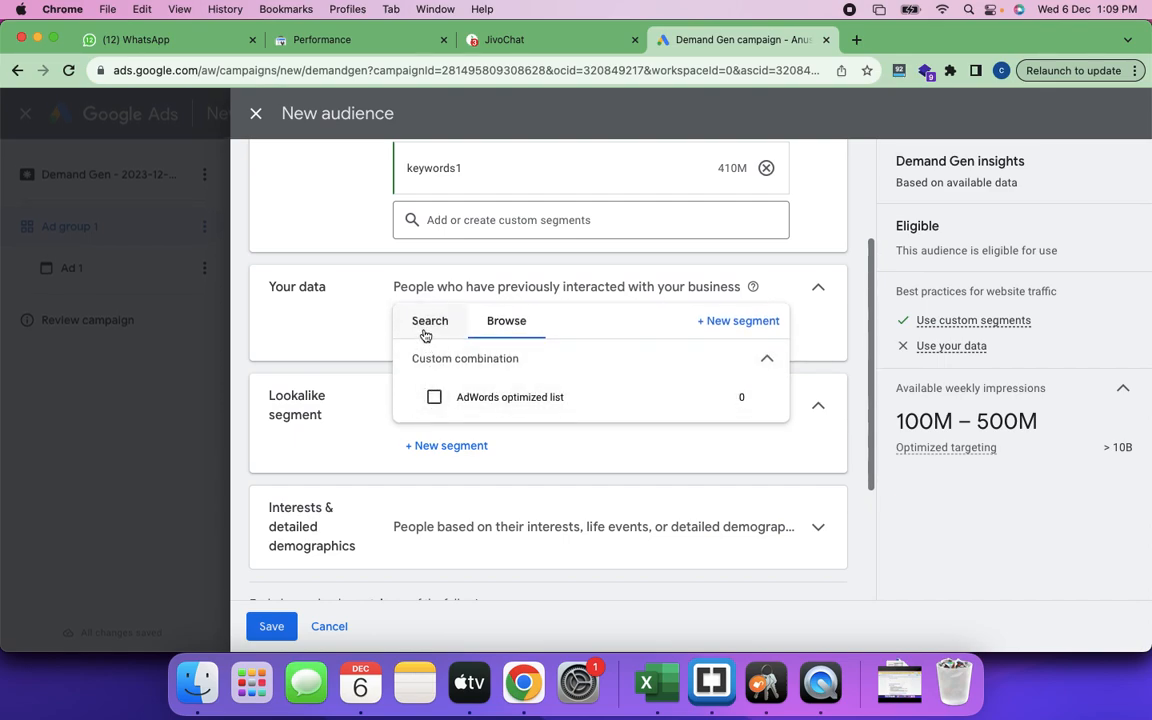
pyautogui.click(334, 329)
# Save the Test audience for Ad group 1 and continue to the Ad 1 settings.
pyautogui.click(272, 627)
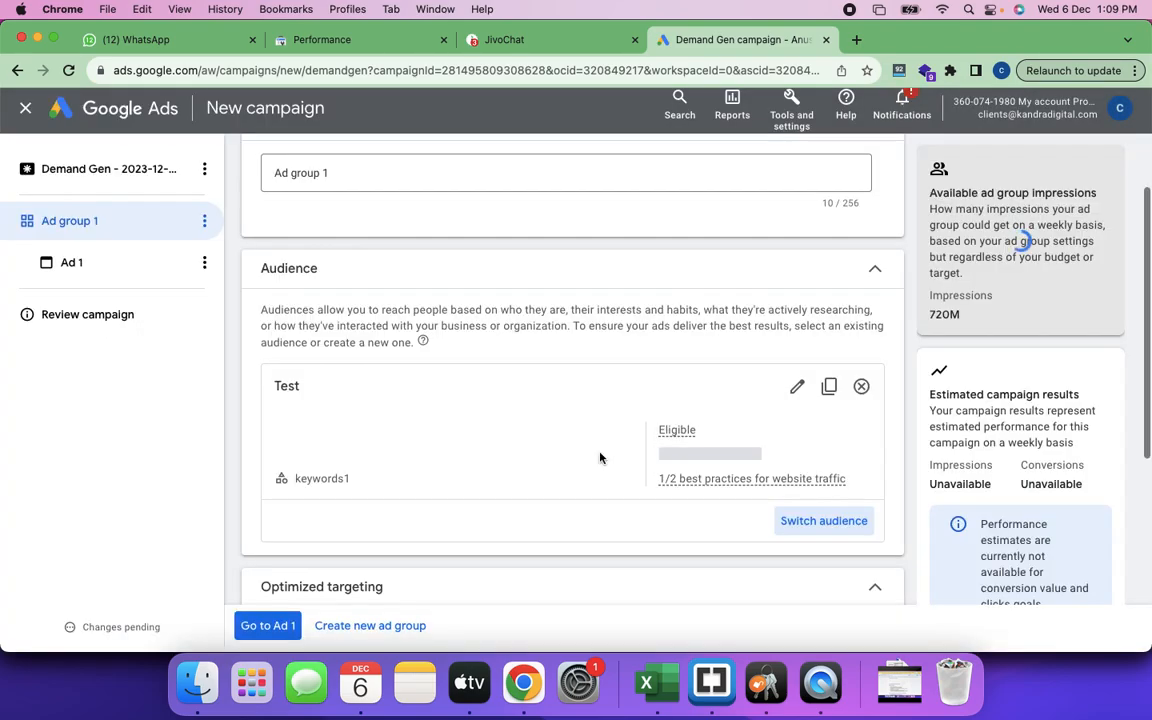
pyautogui.scroll(-3, 600, 457)
pyautogui.scroll(-2, 600, 457)
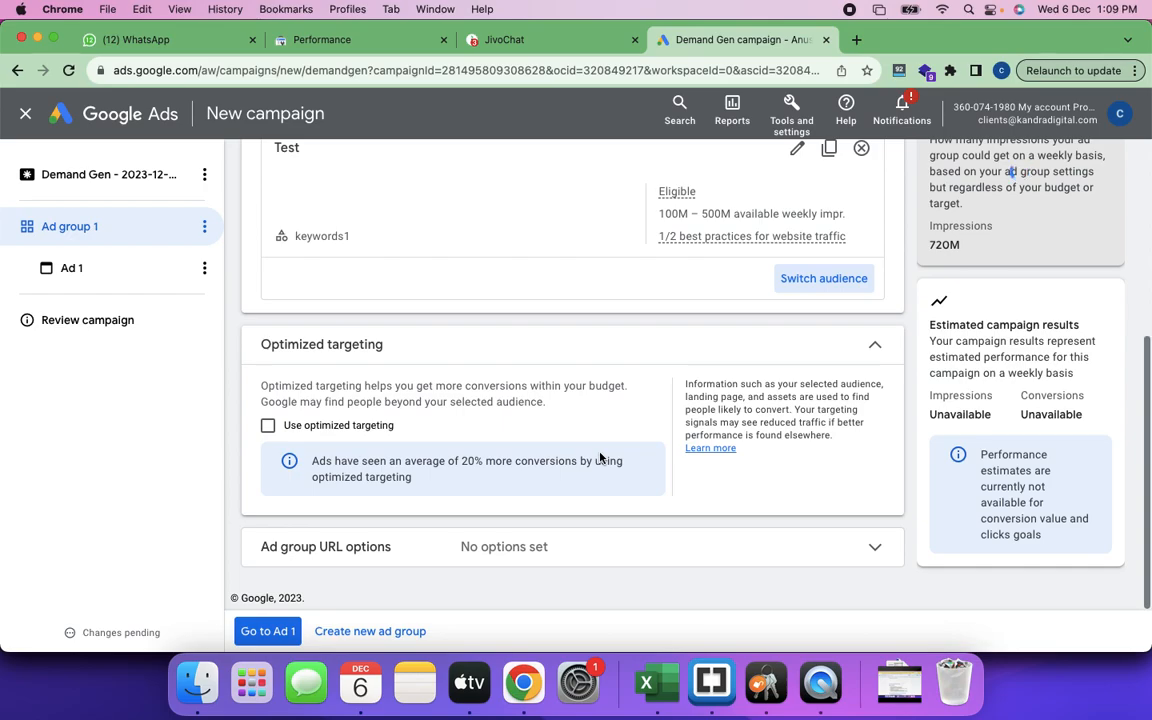
pyautogui.click(266, 631)
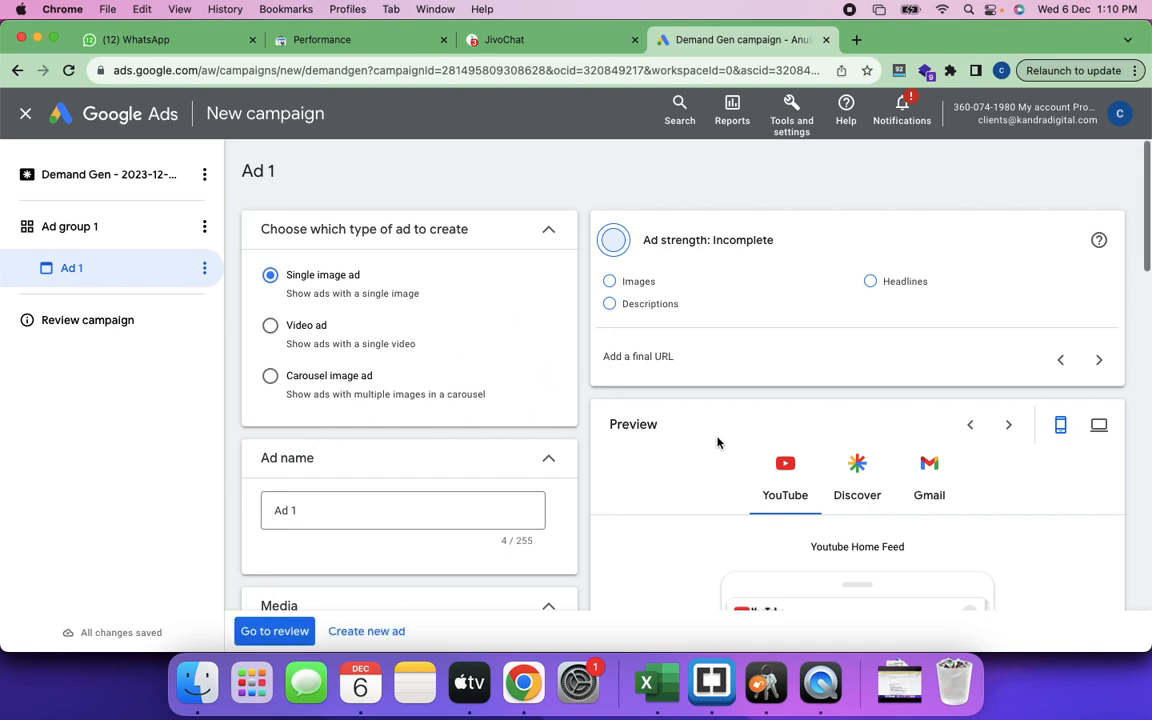
pyautogui.scroll(-2, 534, 383)
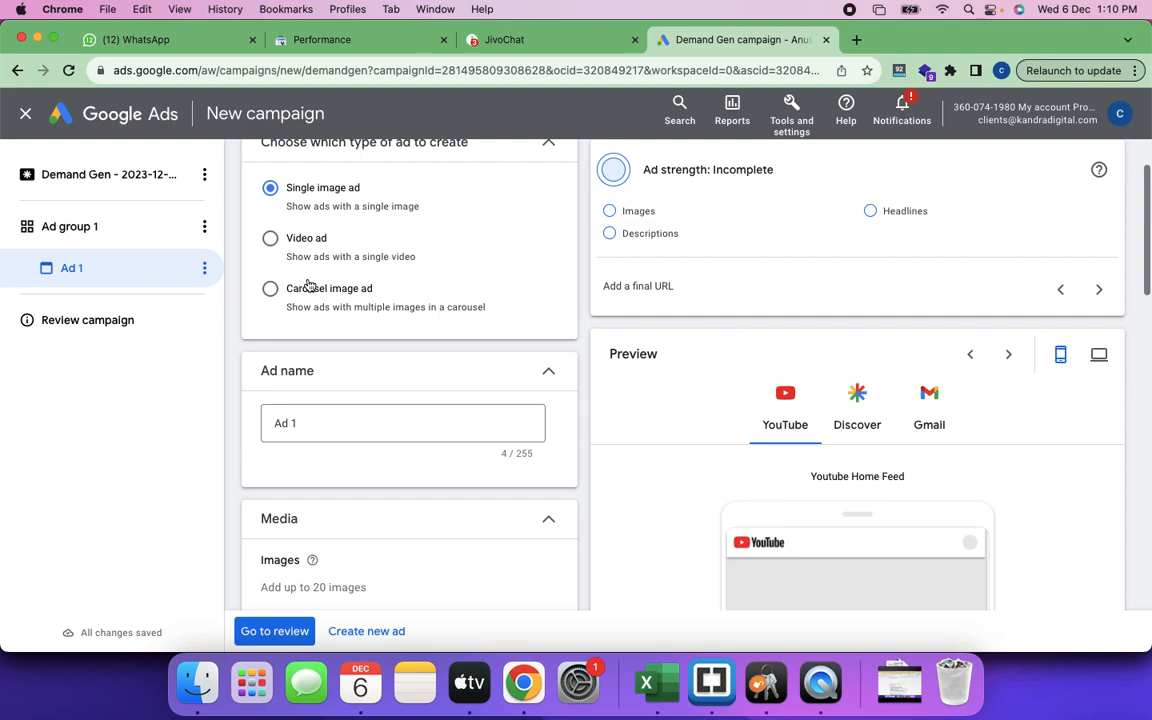
pyautogui.scroll(-3, 784, 424)
pyautogui.scroll(5, 784, 424)
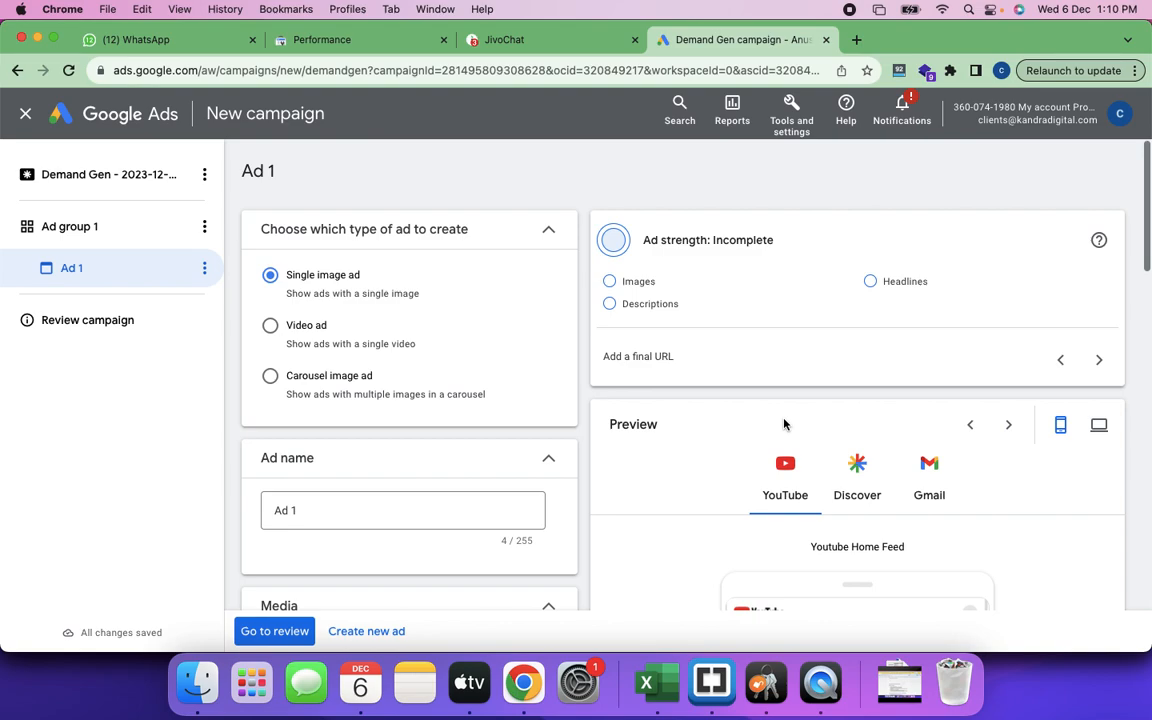
# Search Google for allam murabba in a new browser tab.
pyautogui.click(856, 40)
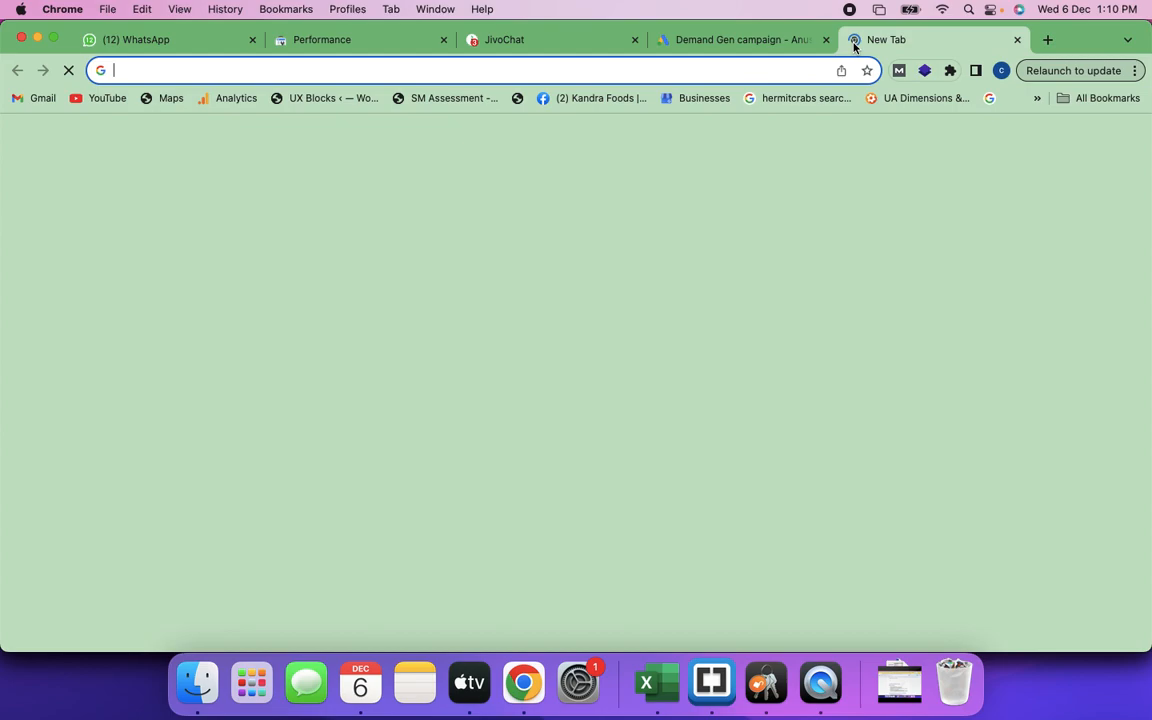
pyautogui.press('super+v')
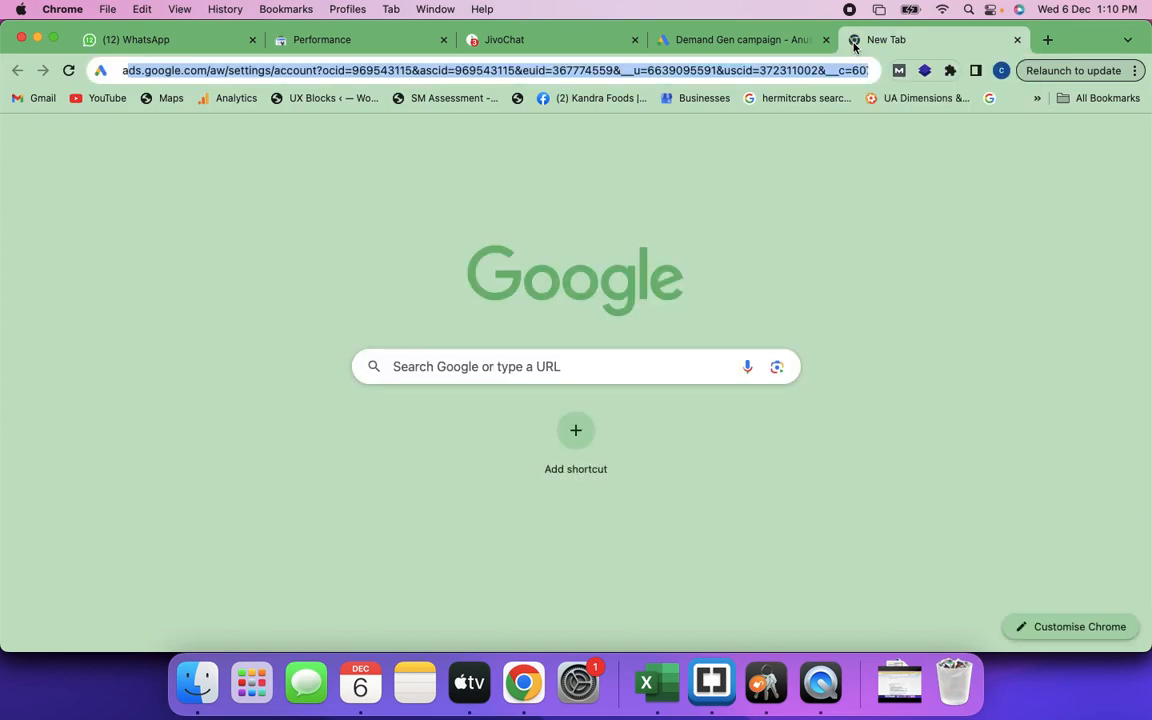
pyautogui.write('al')
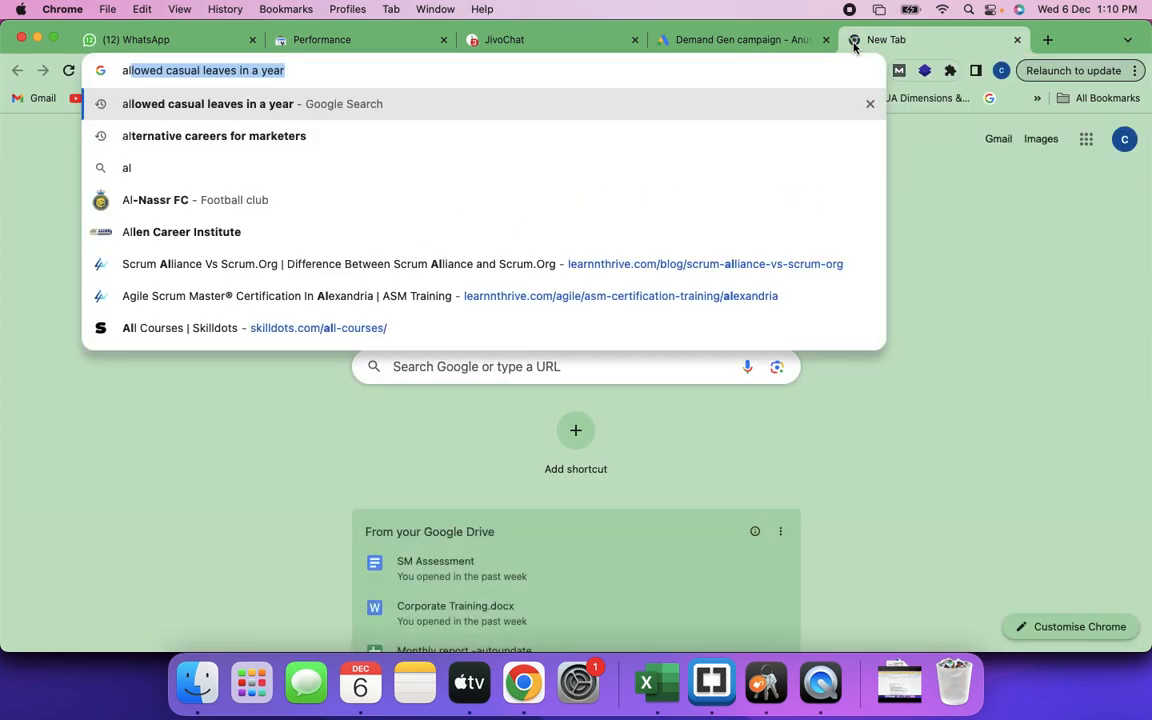
pyautogui.write('am')
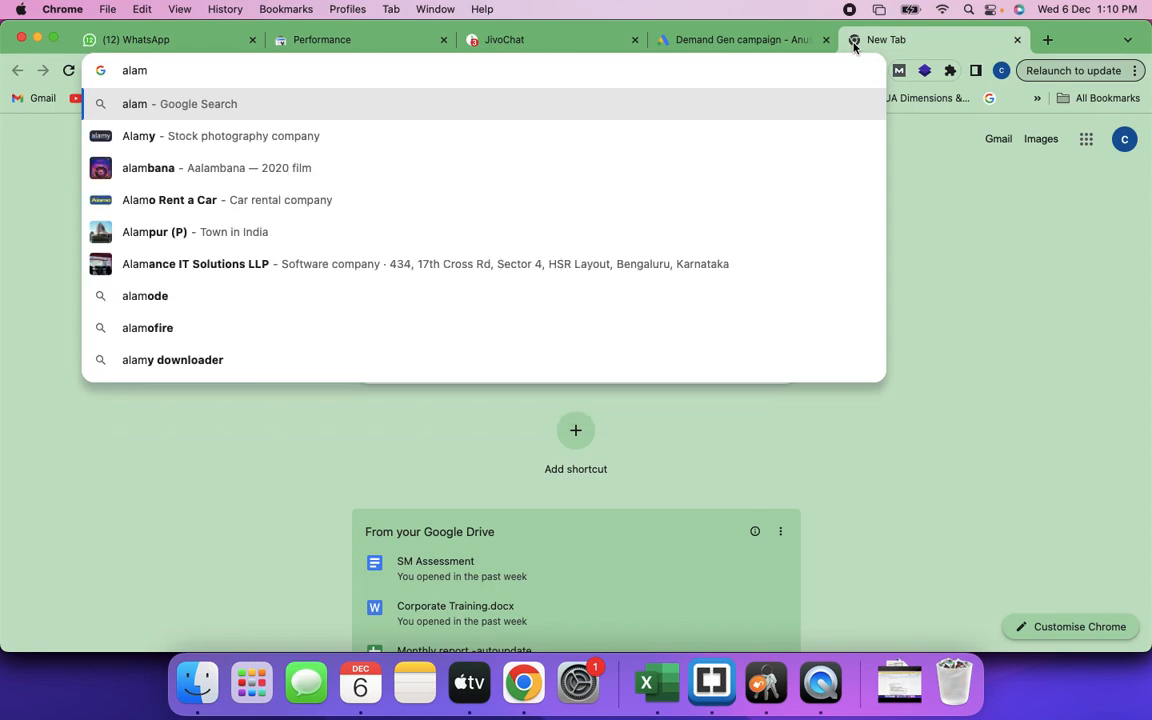
pyautogui.press('BackSpace')
pyautogui.press('BackSpace')
pyautogui.press('BackSpace')
pyautogui.write('llam')
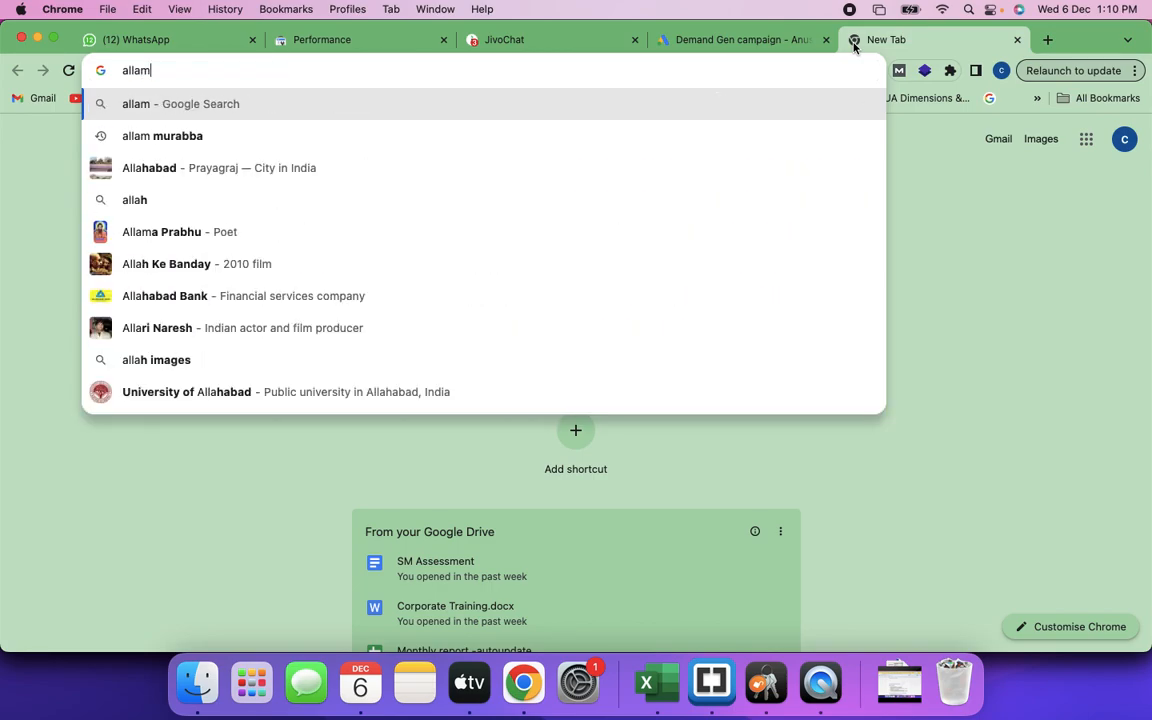
pyautogui.press('Down')
pyautogui.press('Return')
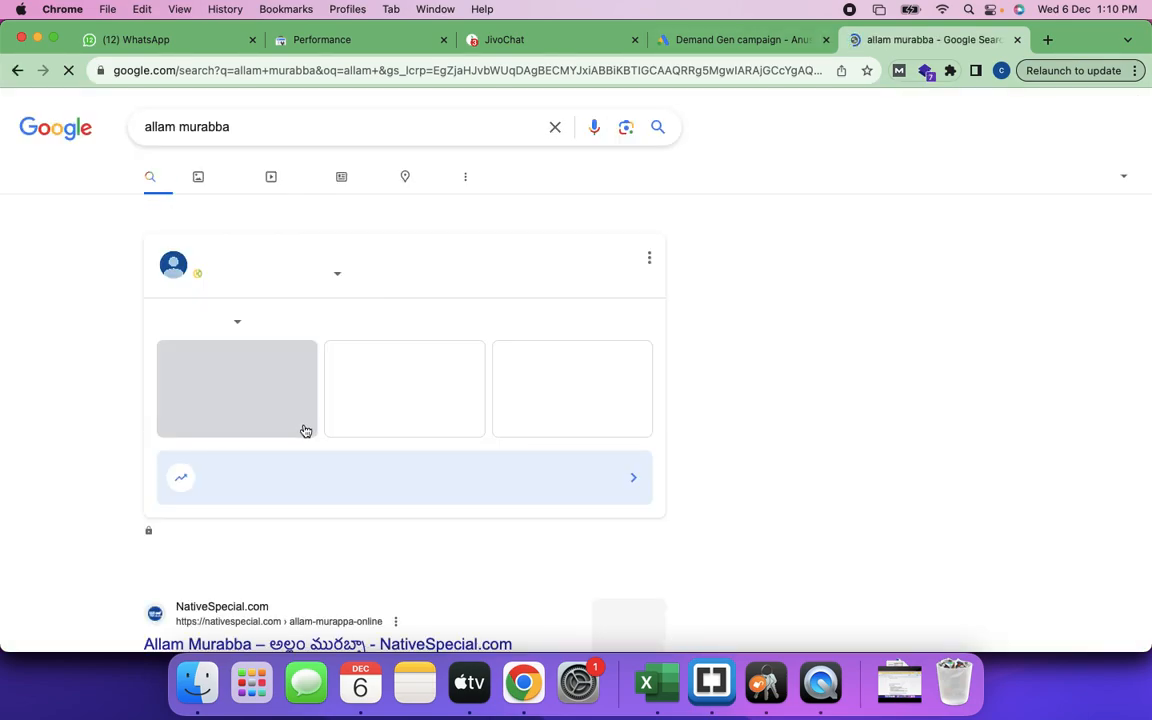
# Repeat the allam murabba search in an incognito window and refine it to allam murabba buy online.
pyautogui.tripleClick(243, 131)
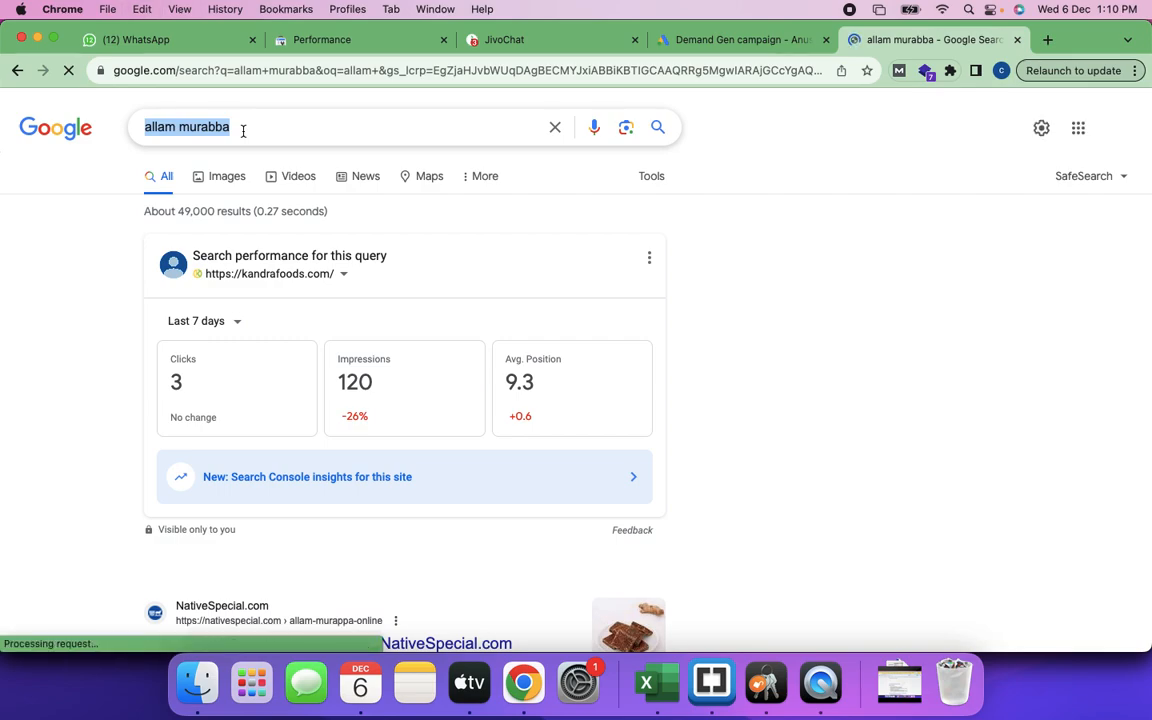
pyautogui.press('super+c')
pyautogui.press('super+shift+n')
pyautogui.press('super+v')
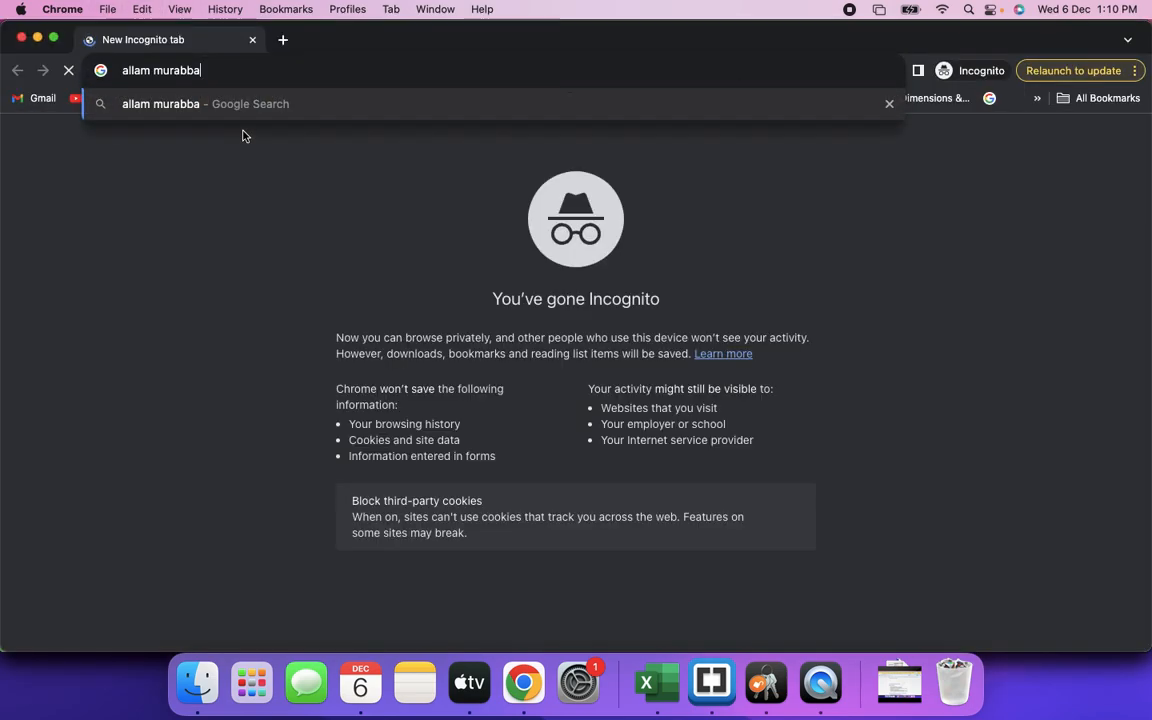
pyautogui.press('Return')
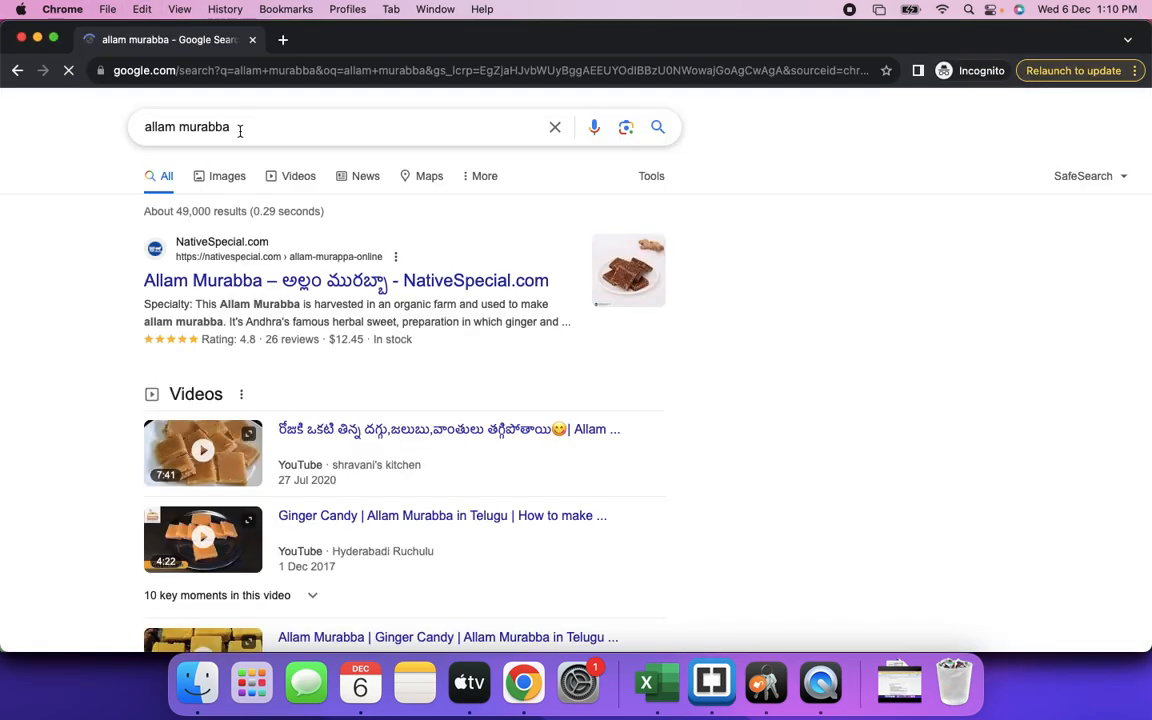
pyautogui.click(252, 131)
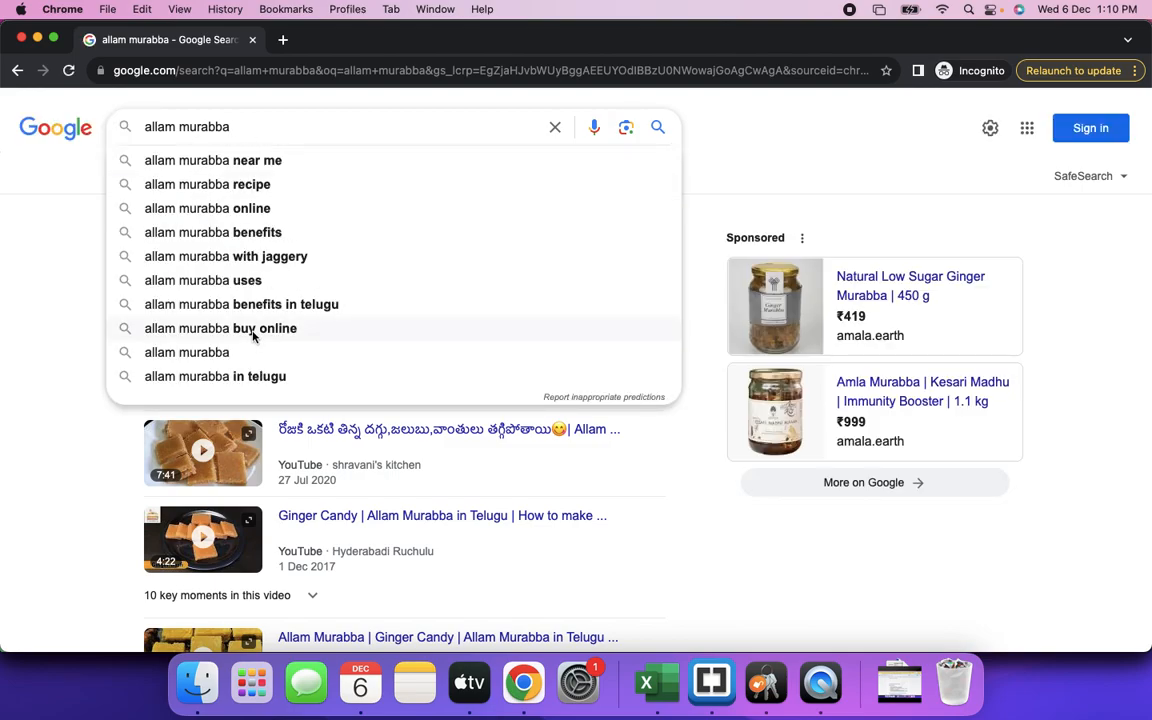
pyautogui.click(253, 335)
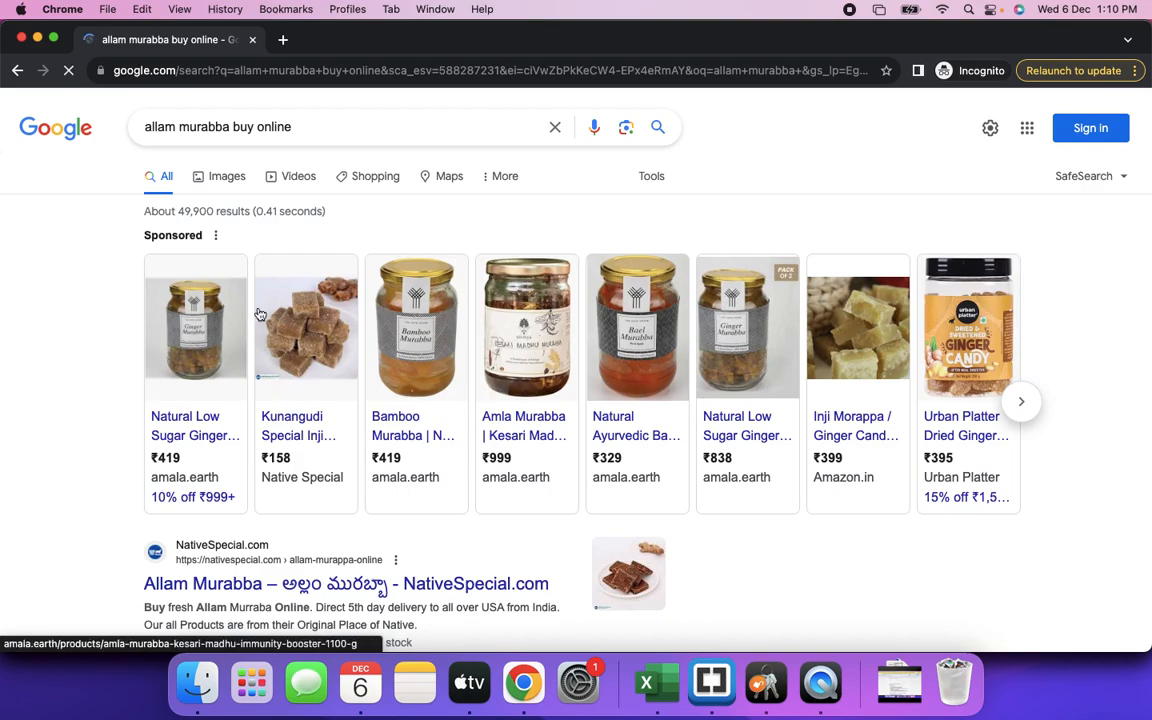
# Examine the sponsored products and organic results for the refined search, and return to the Demand Gen campaign in Google Ads.
pyautogui.scroll(-3, 859, 364)
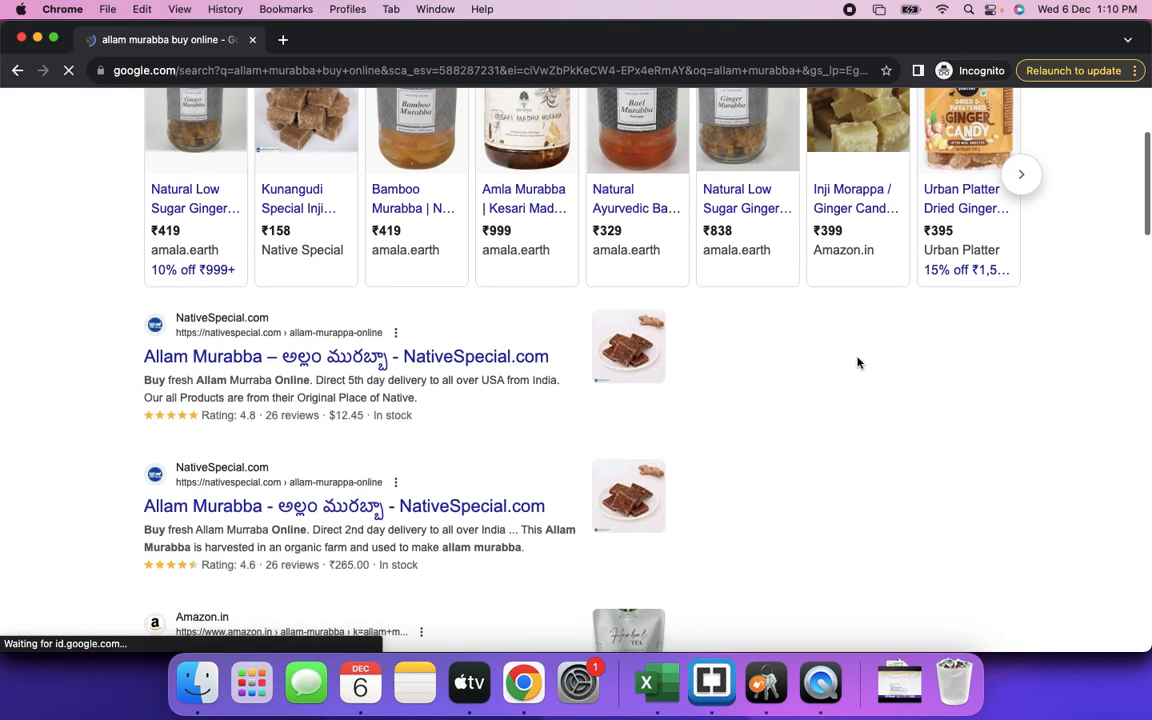
pyautogui.scroll(3, 859, 364)
pyautogui.scroll(1, 859, 364)
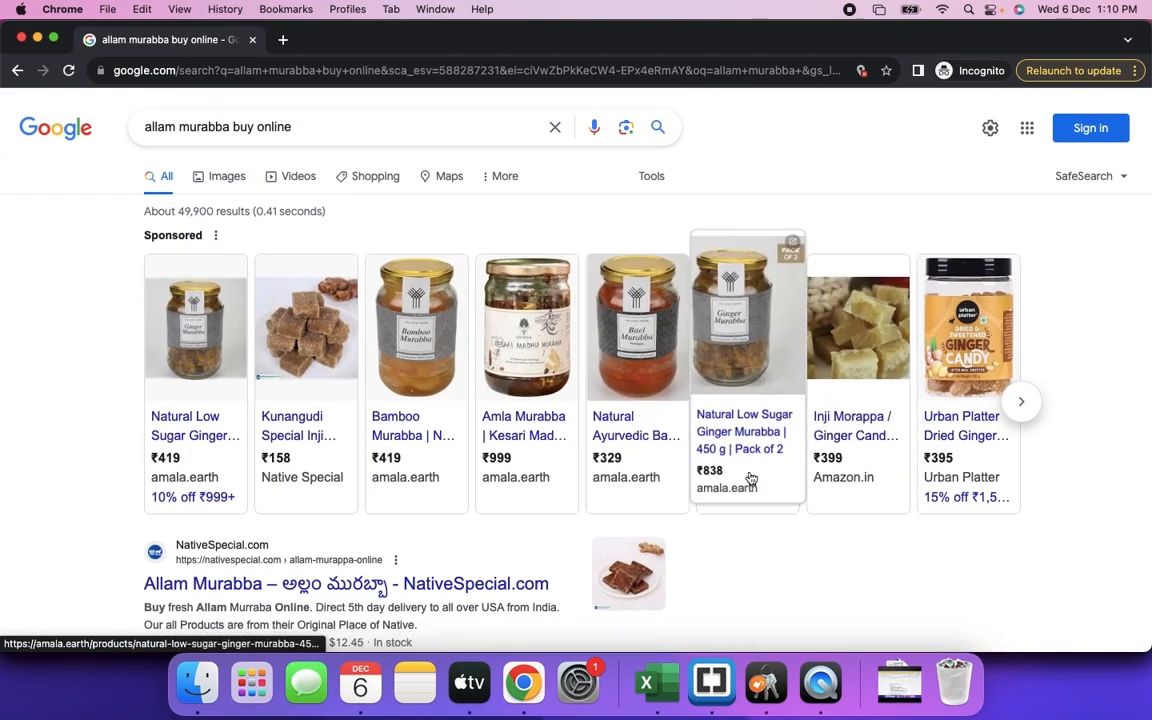
pyautogui.scroll(-4, 751, 478)
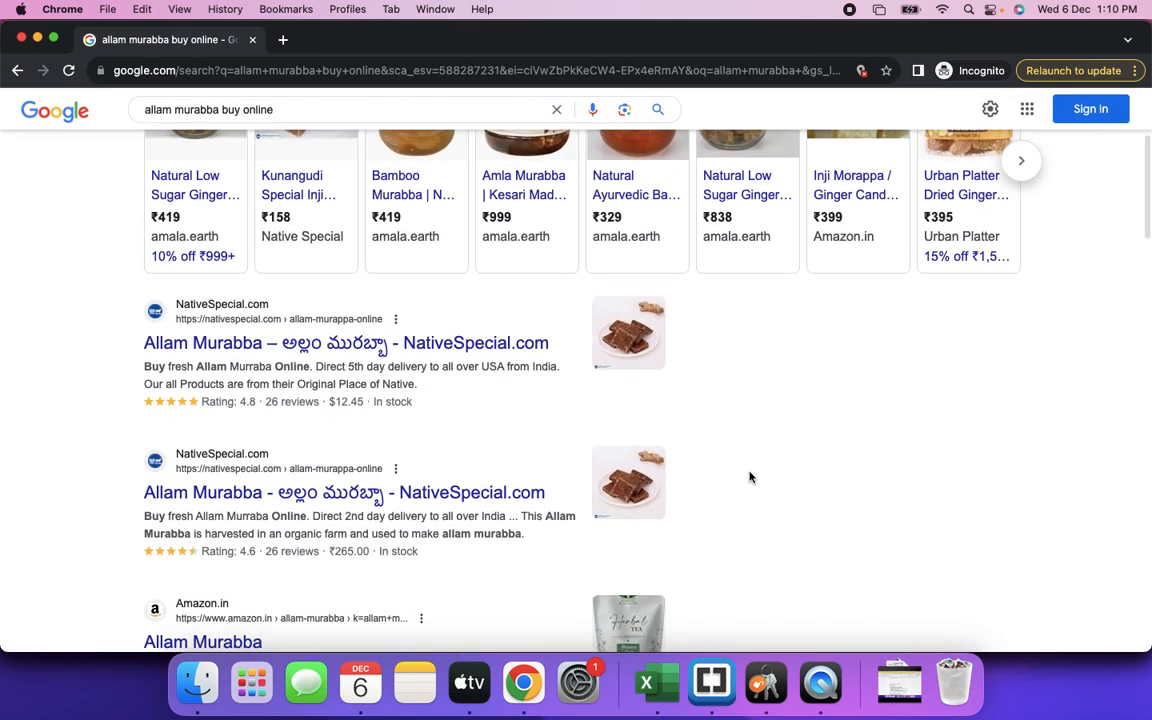
pyautogui.scroll(-10, 751, 478)
pyautogui.scroll(-4, 751, 478)
pyautogui.scroll(14, 751, 478)
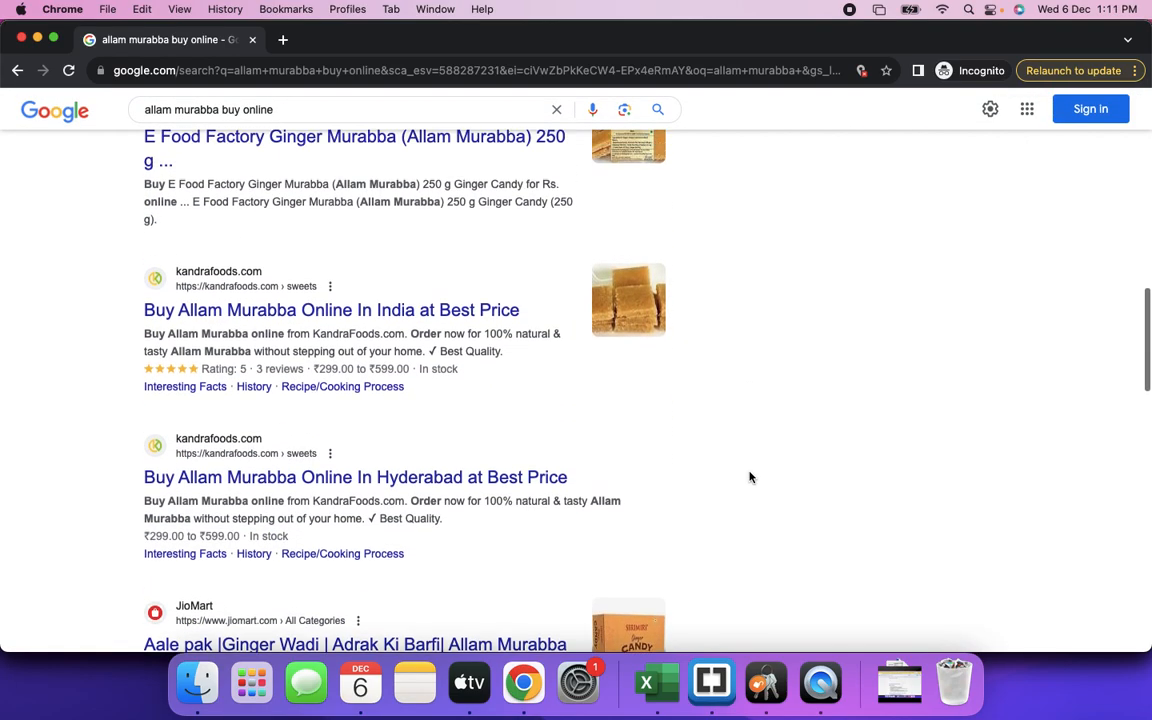
pyautogui.press('super+w')
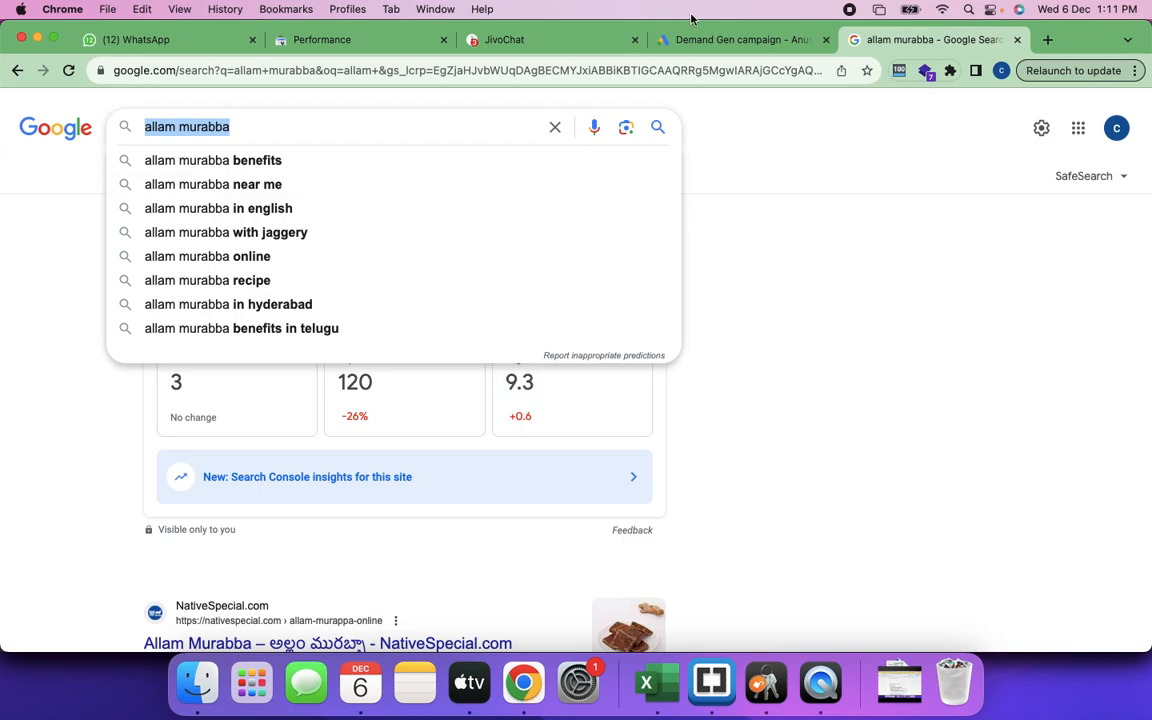
pyautogui.click(737, 42)
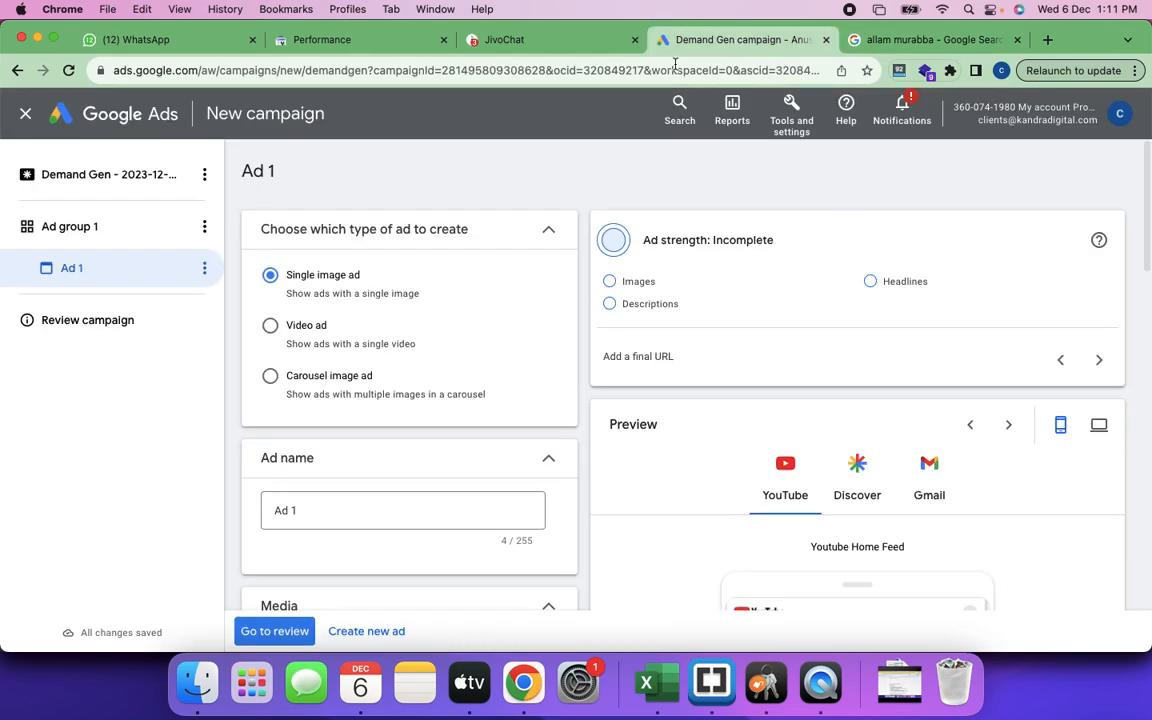
# Change the type of Ad 1 to Carousel image ad.
pyautogui.scroll(-3, 517, 391)
pyautogui.scroll(3, 517, 391)
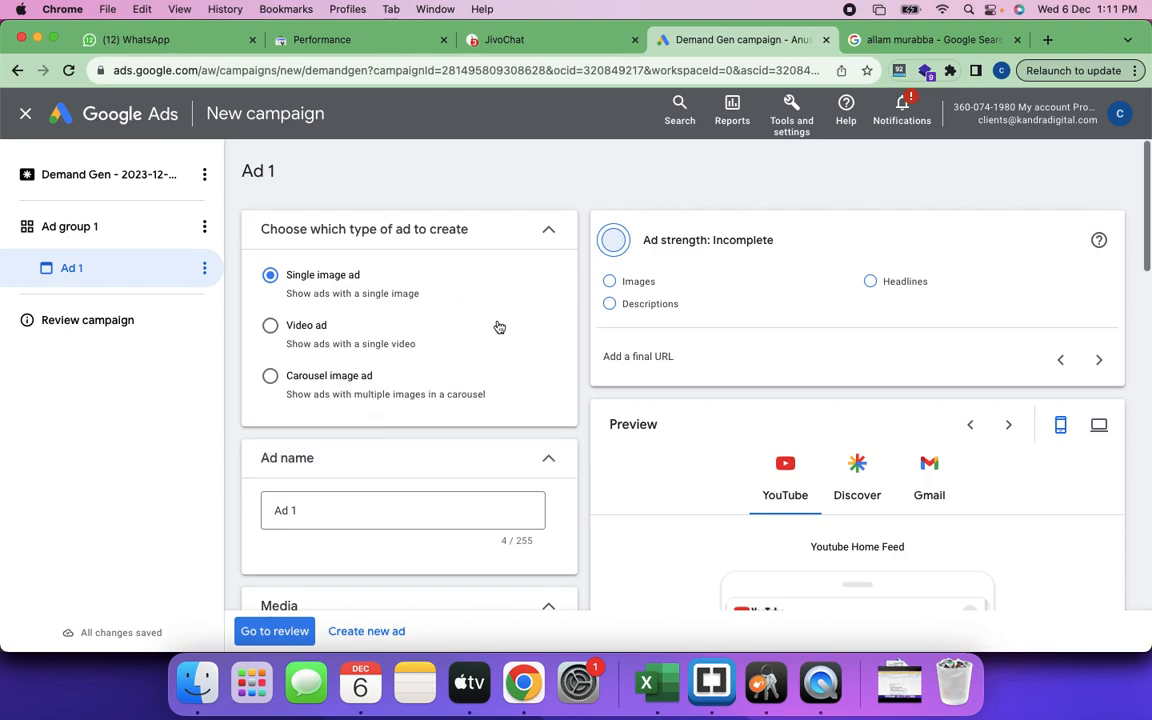
pyautogui.scroll(-3, 465, 427)
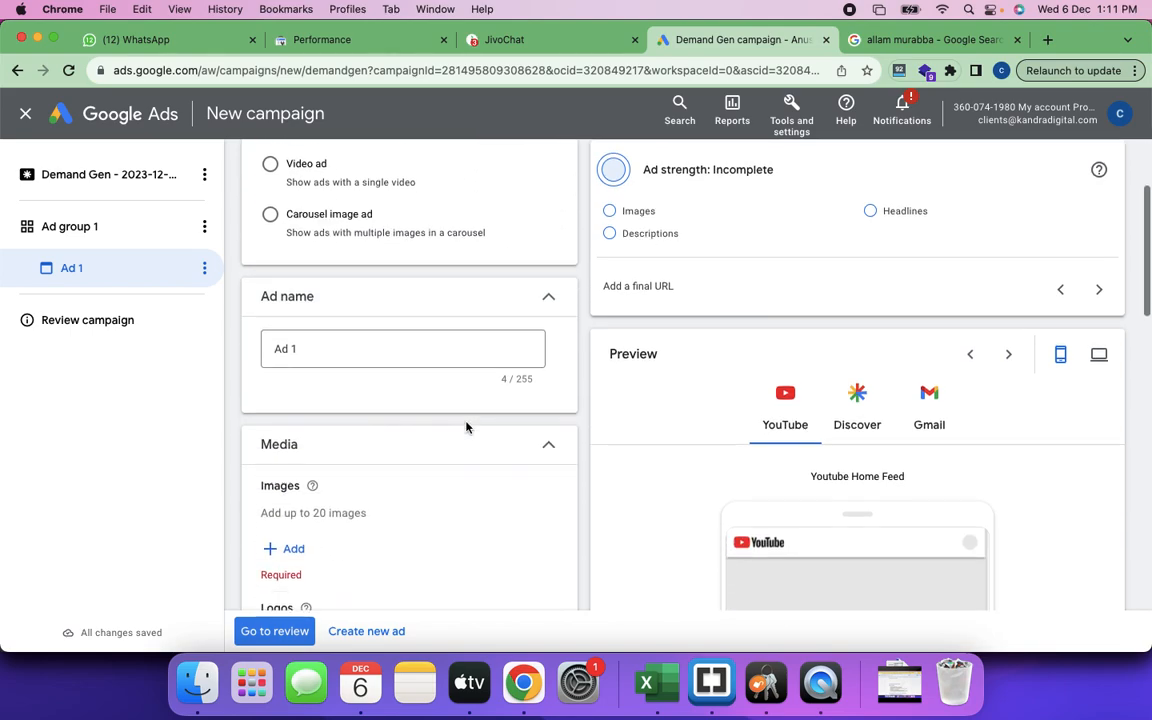
pyautogui.scroll(2, 465, 427)
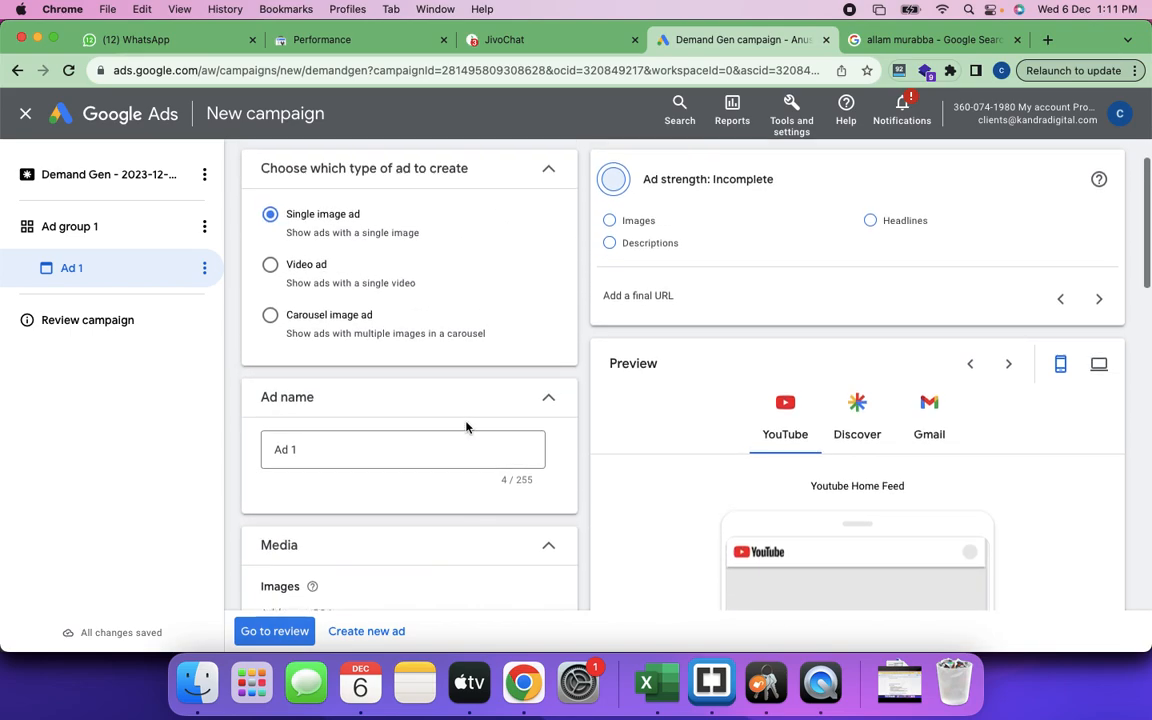
pyautogui.click(271, 317)
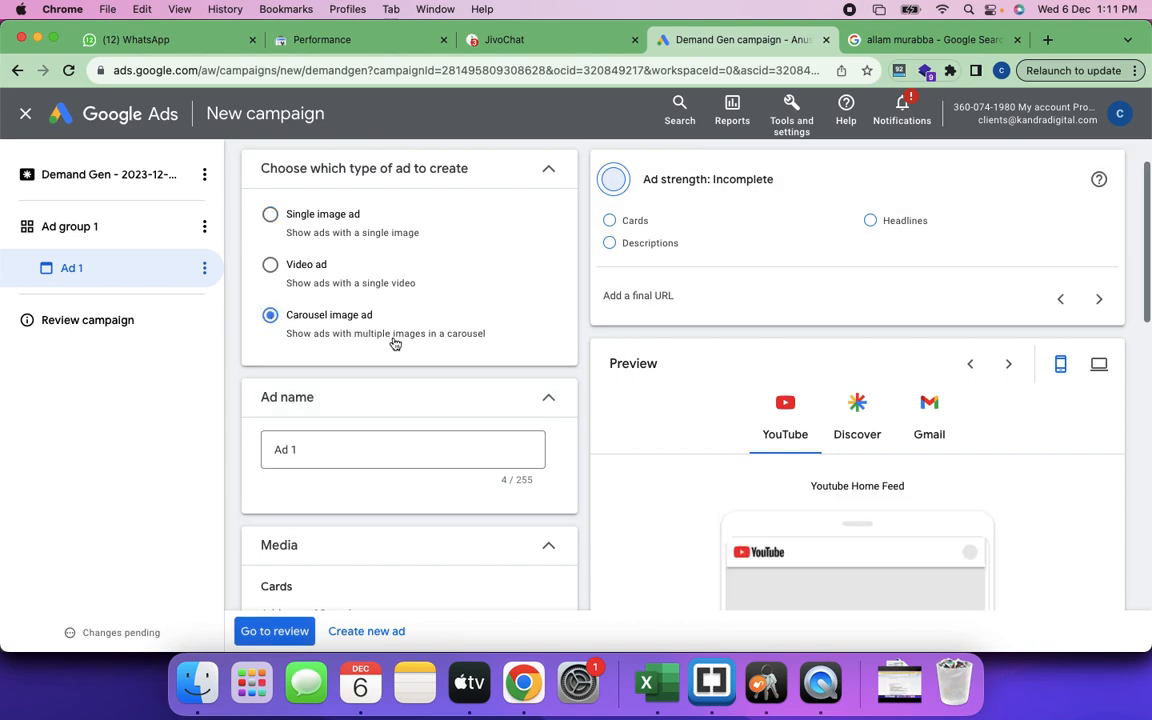
# Start the first carousel card and add the Marketing solution stock image from the asset library to it.
pyautogui.scroll(-5, 454, 401)
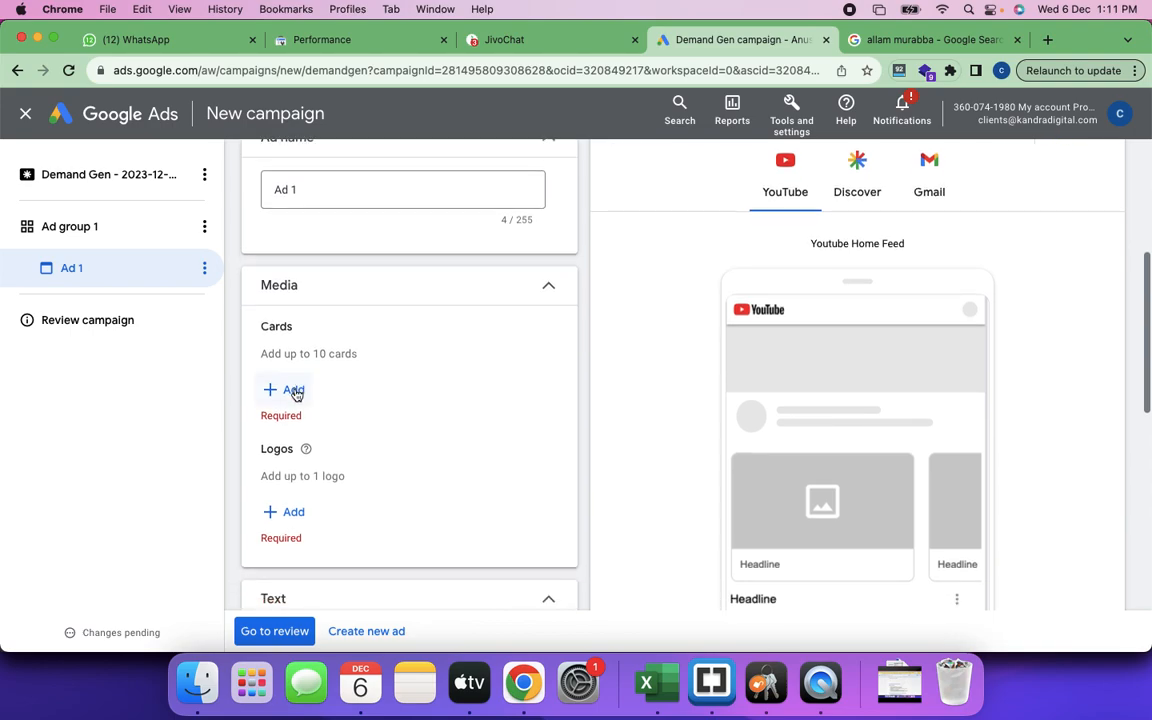
pyautogui.click(293, 390)
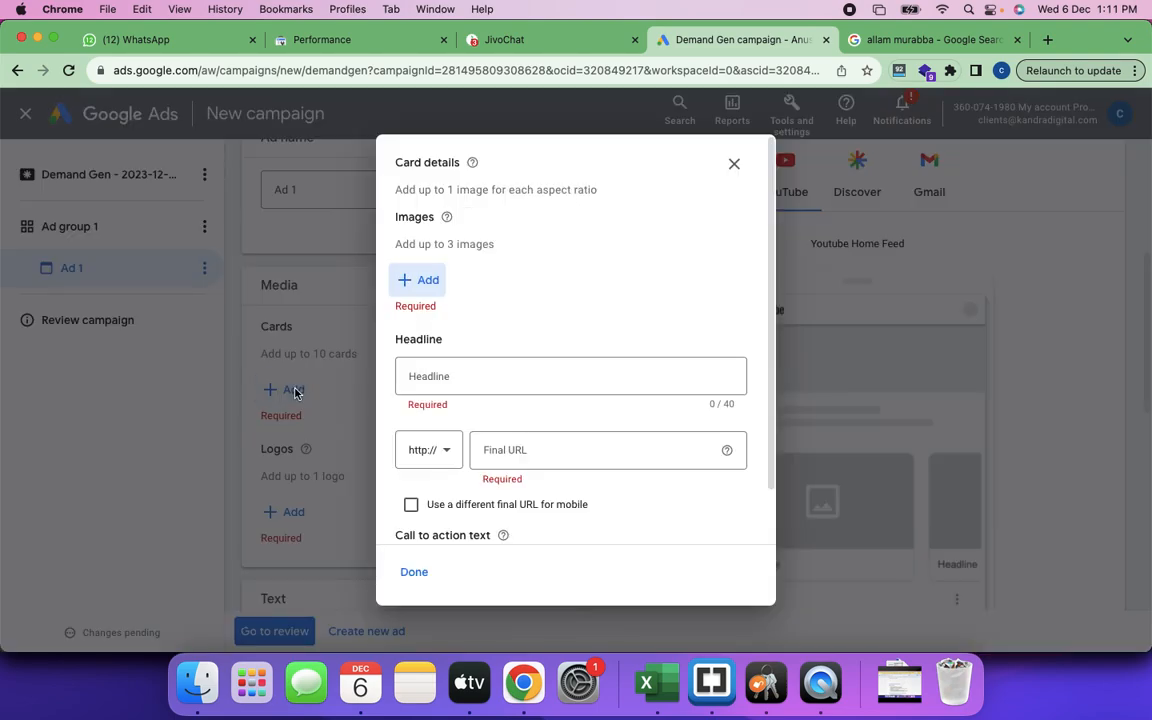
pyautogui.click(431, 283)
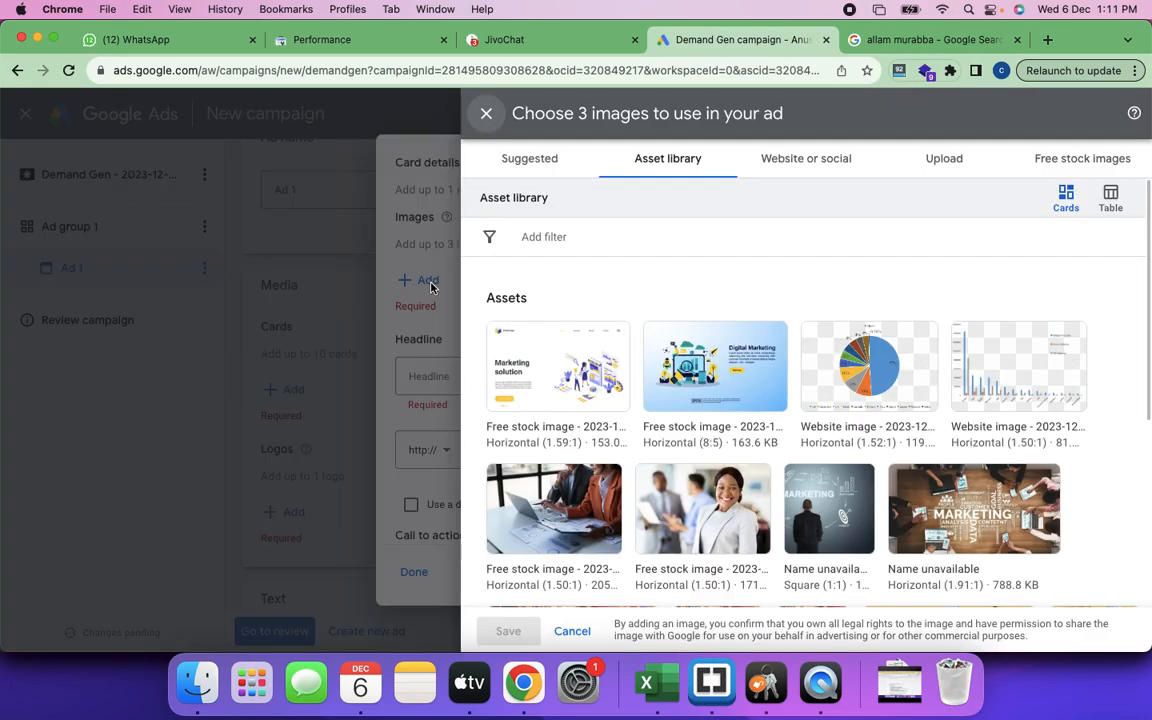
pyautogui.click(827, 388)
pyautogui.click(705, 385)
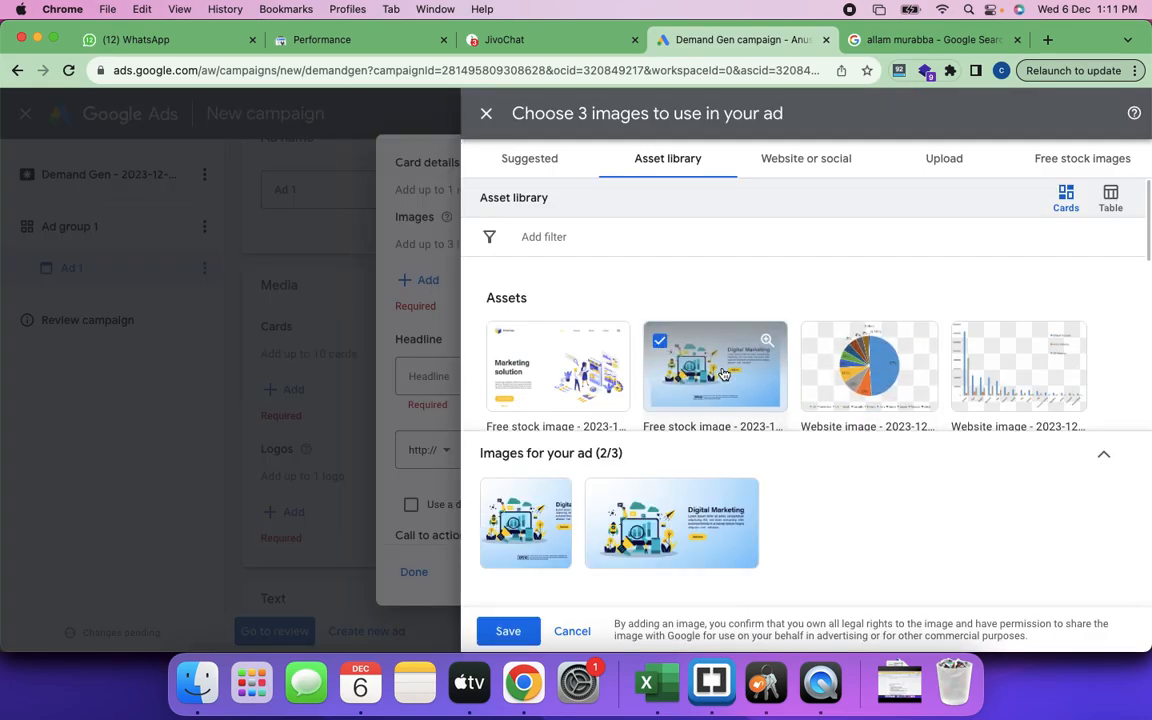
pyautogui.click(545, 368)
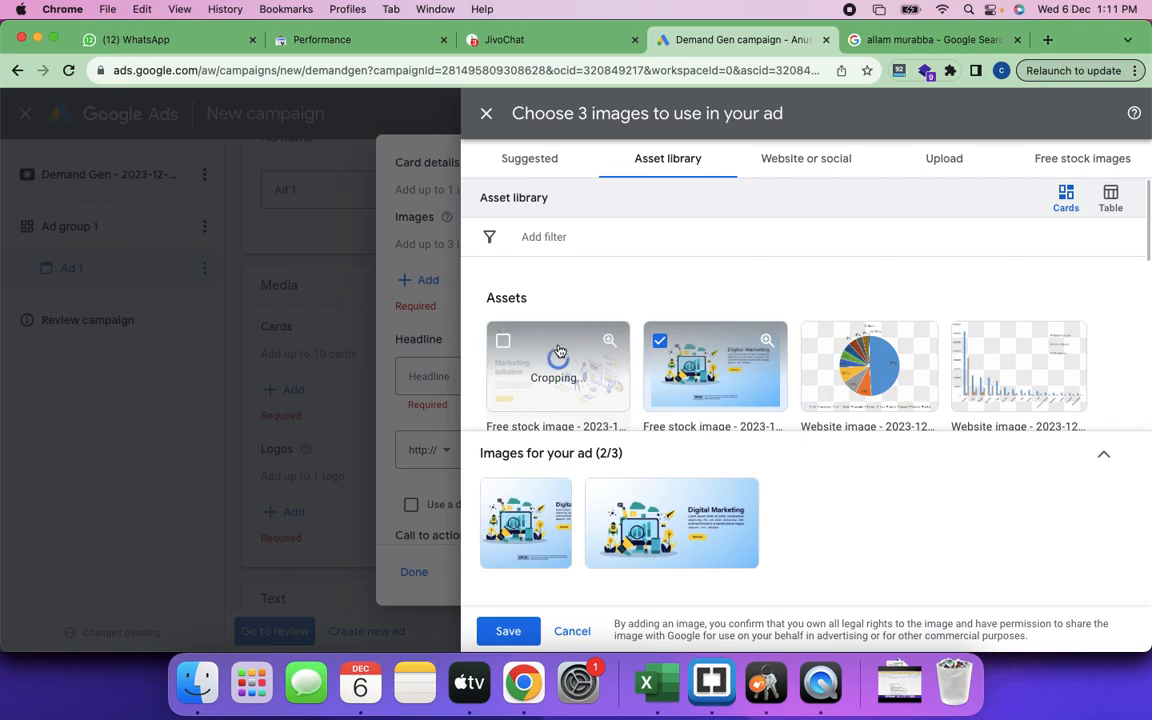
pyautogui.click(508, 631)
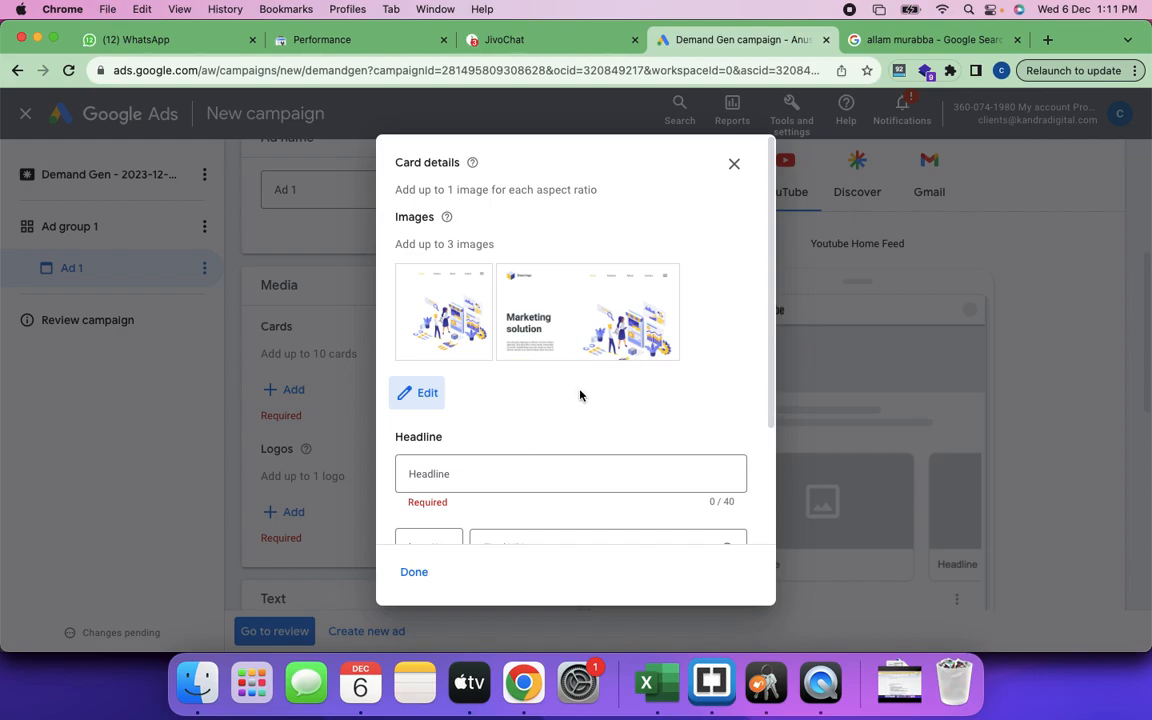
pyautogui.scroll(-3, 579, 395)
pyautogui.click(464, 317)
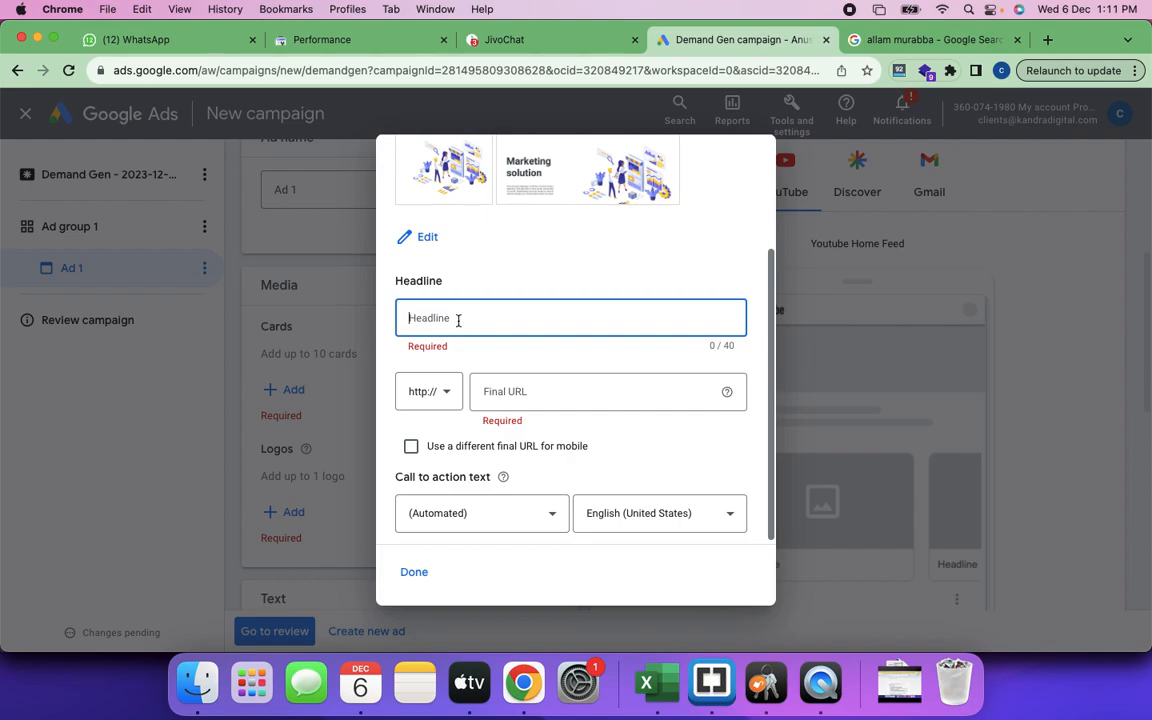
pyautogui.write('The Test carousal Ad In The Cla')
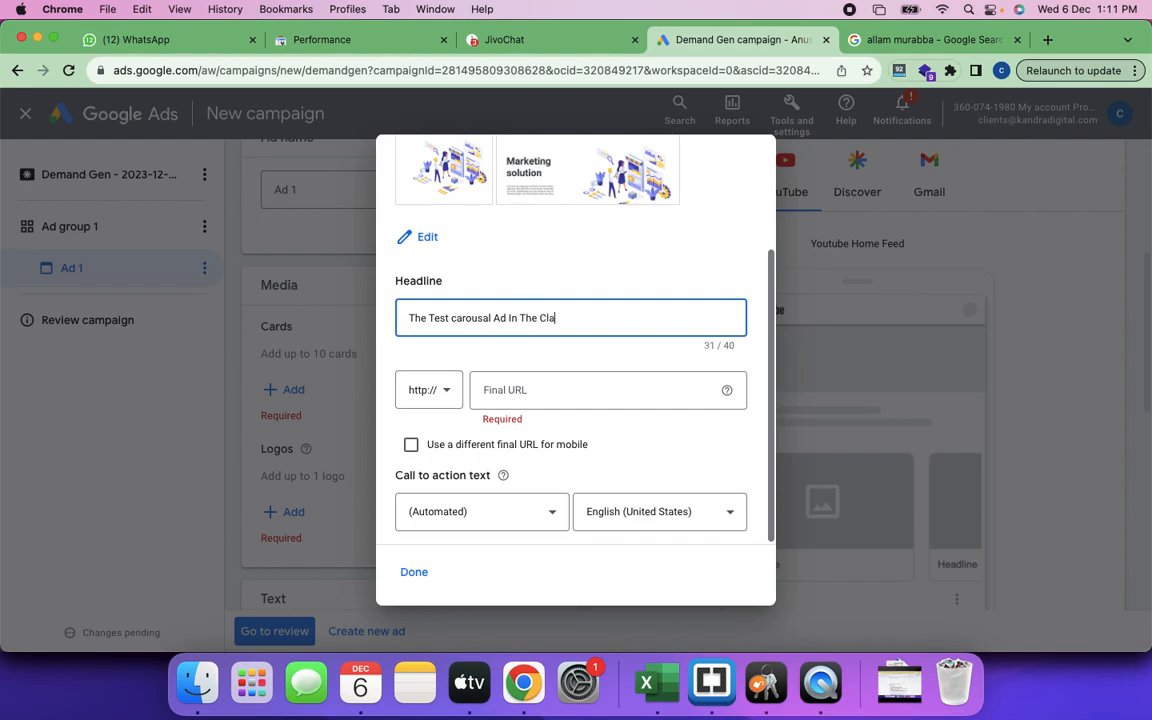
pyautogui.click(445, 389)
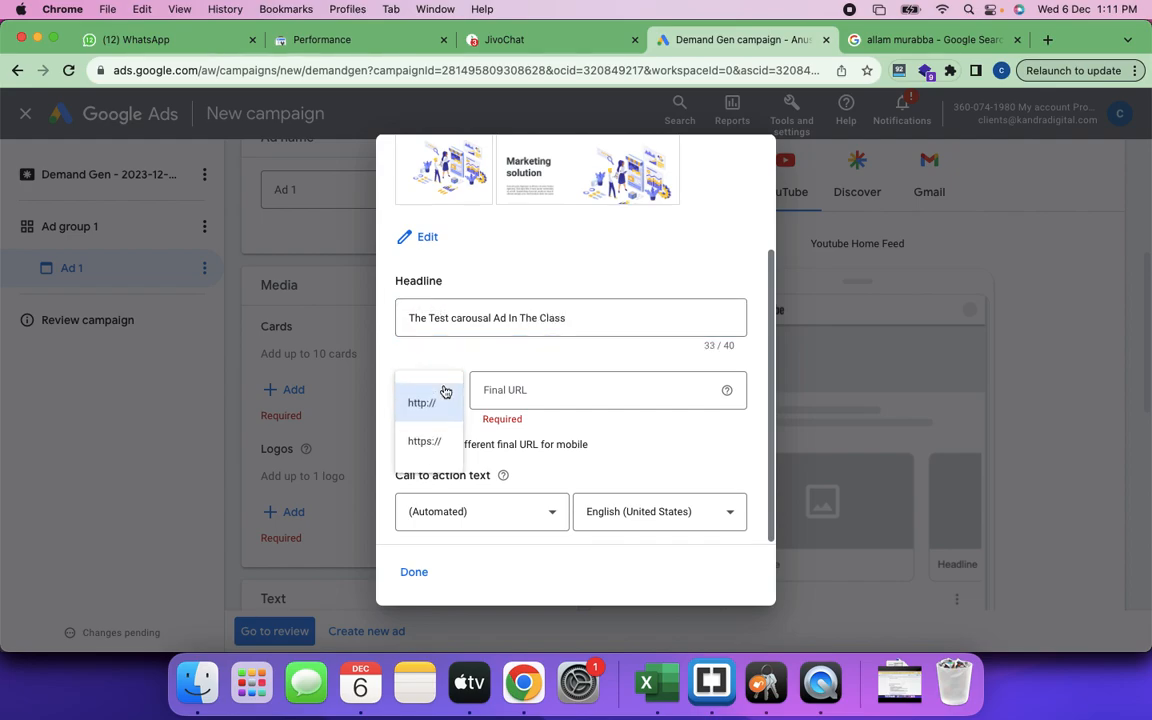
pyautogui.click(438, 441)
pyautogui.click(600, 390)
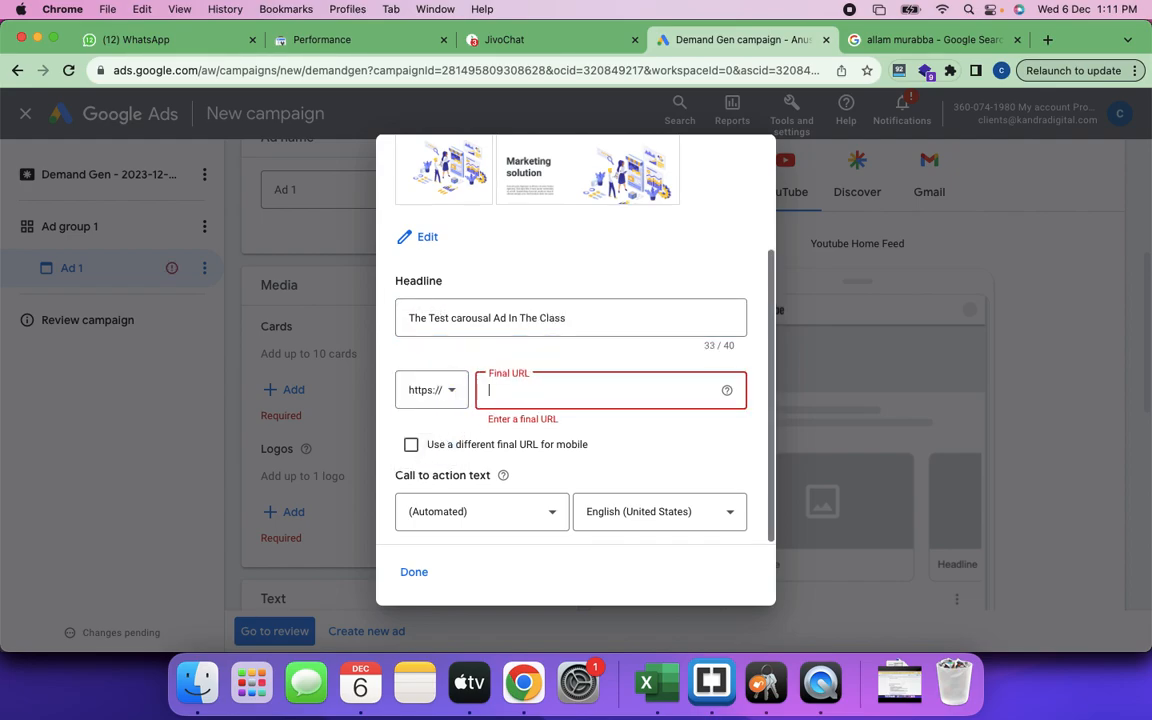
pyautogui.write('www.kandr')
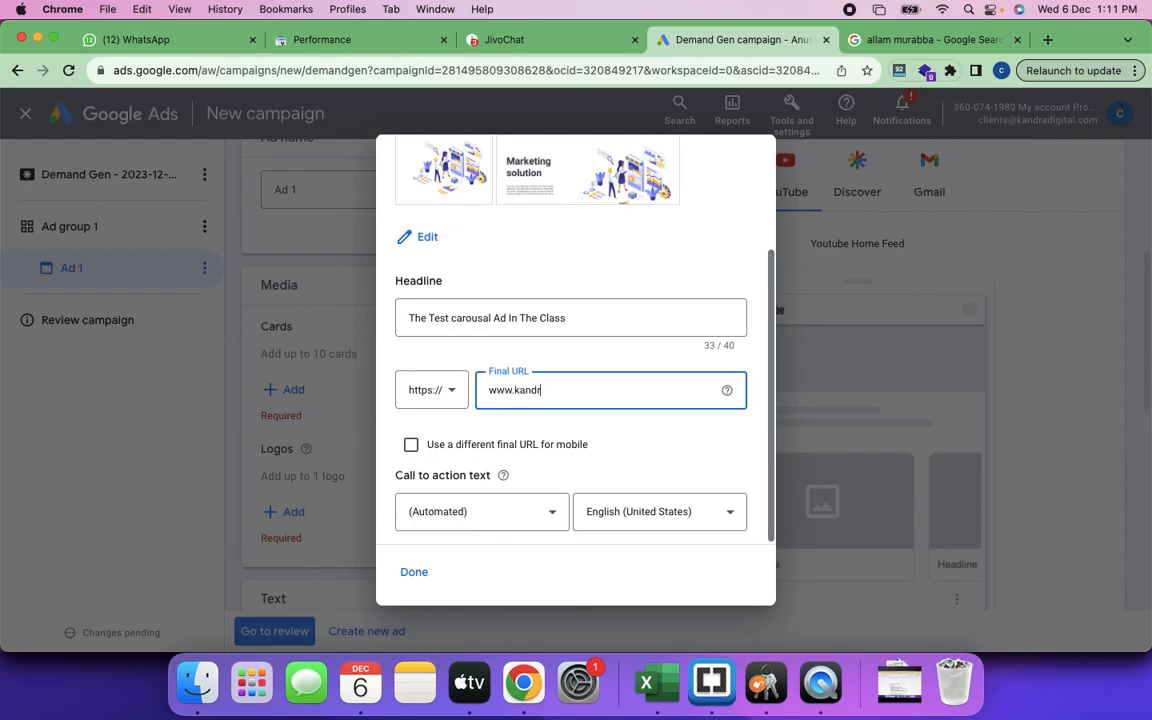
pyautogui.write('adigital.com')
pyautogui.click(567, 419)
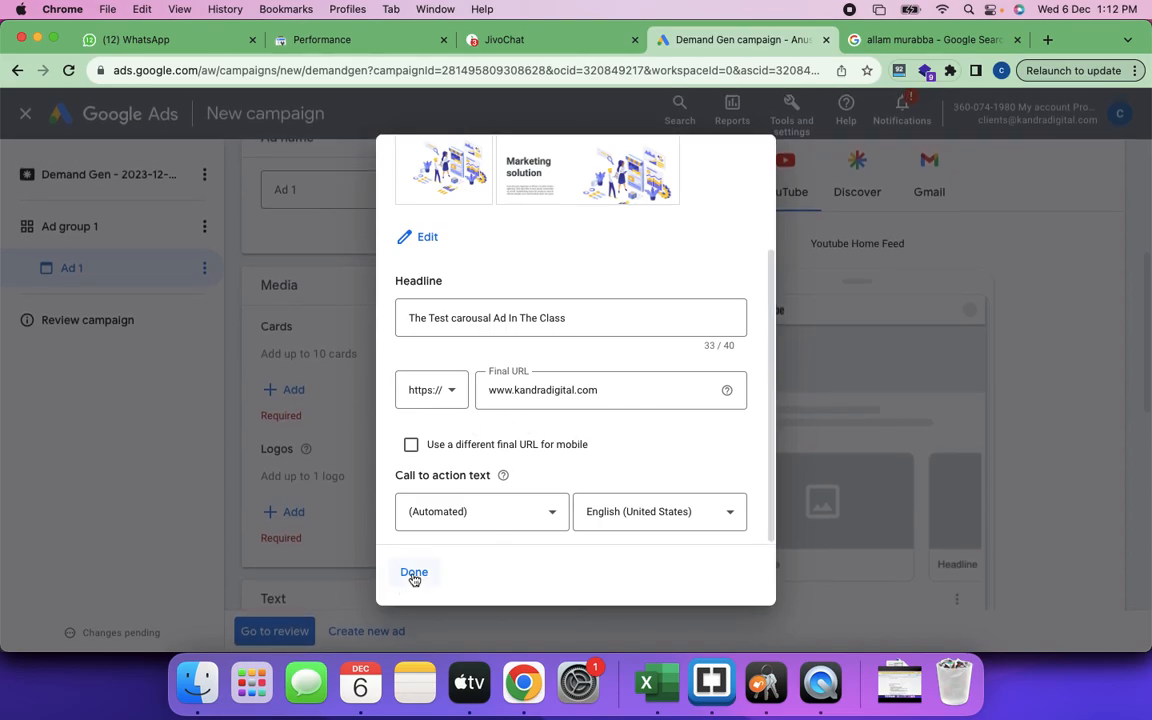
# Review the call to action options, keep the text on Automated, and finish the first card.
pyautogui.click(548, 518)
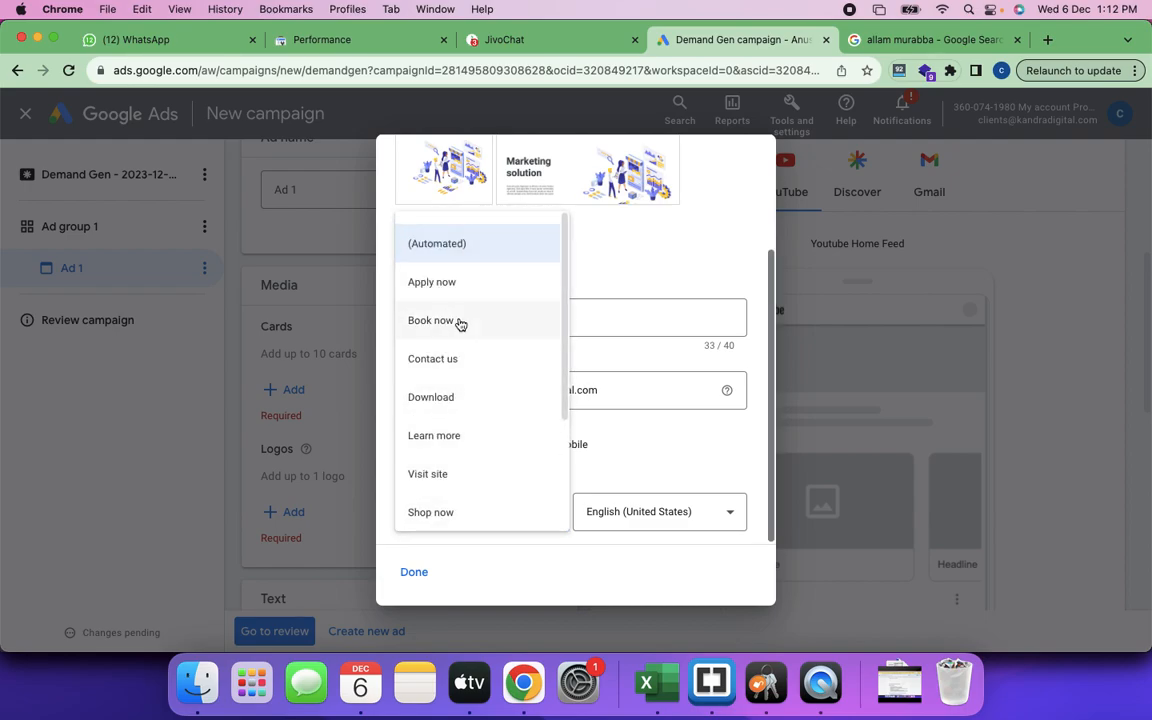
pyautogui.click(624, 447)
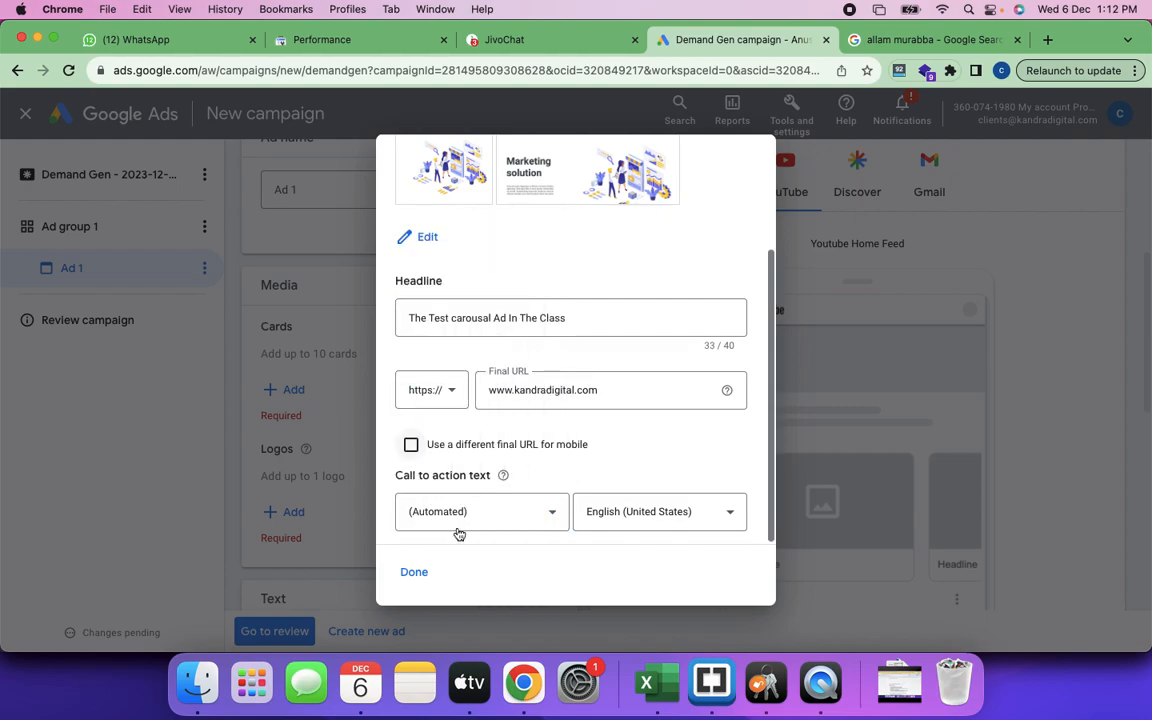
pyautogui.click(414, 572)
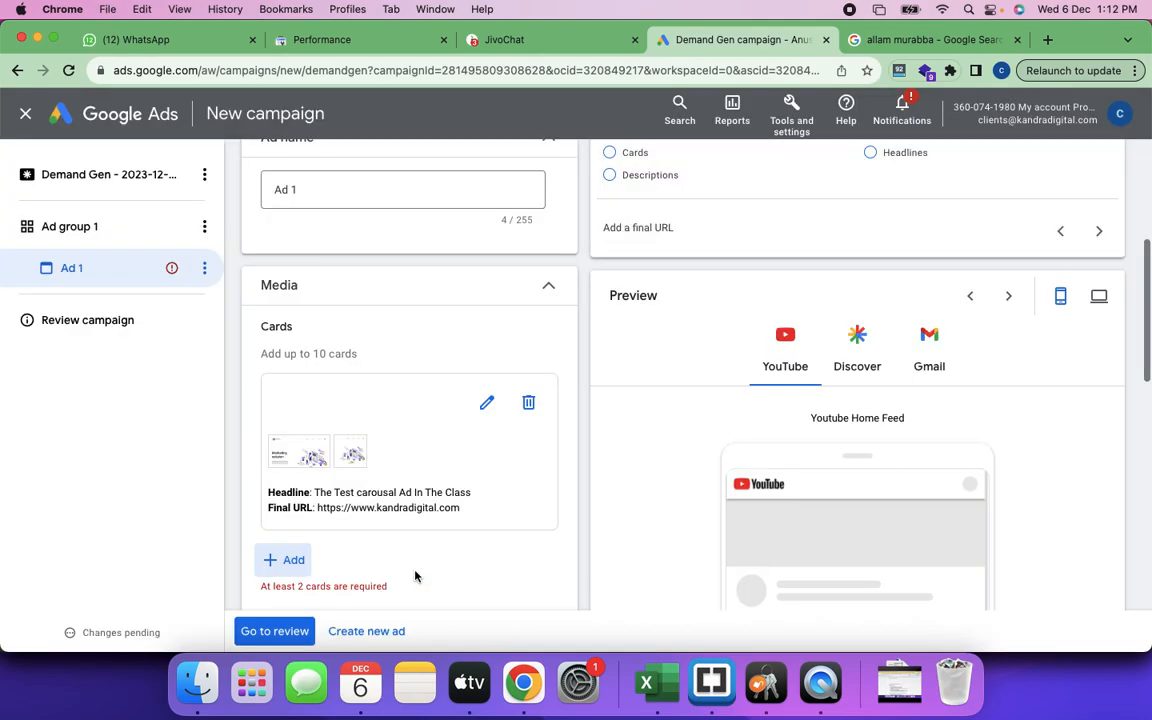
# Start a second carousel card and add the stock image of people working at a laptop from the asset library.
pyautogui.scroll(-2, 520, 483)
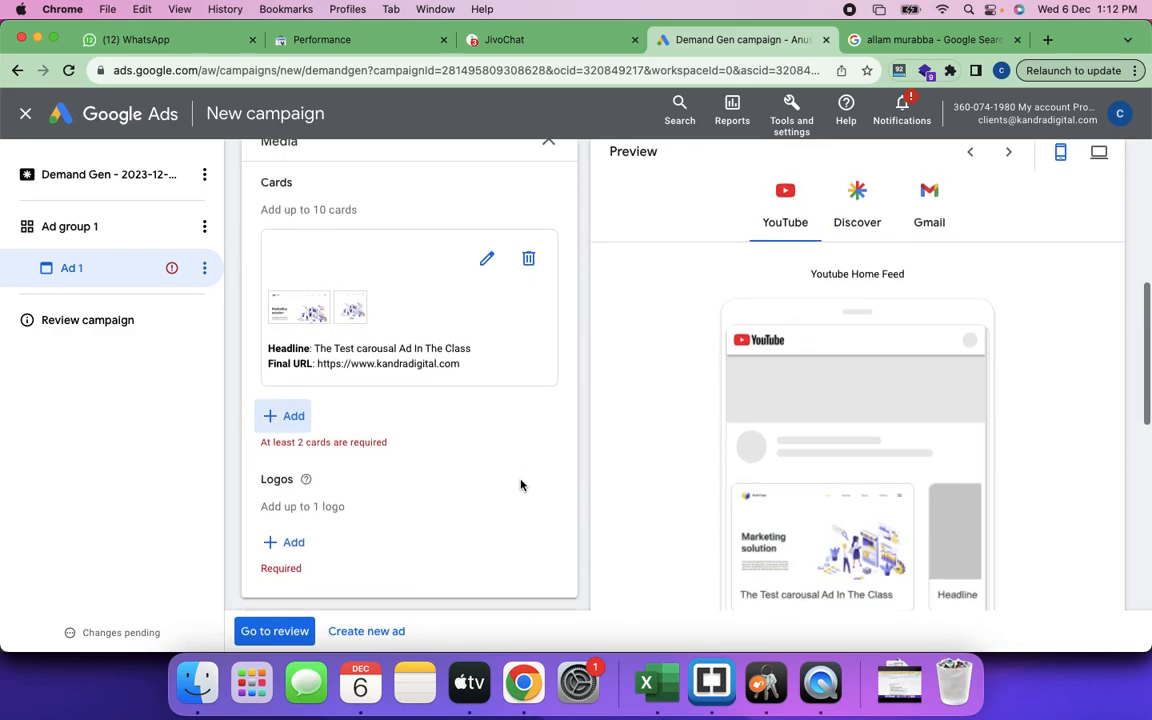
pyautogui.click(288, 419)
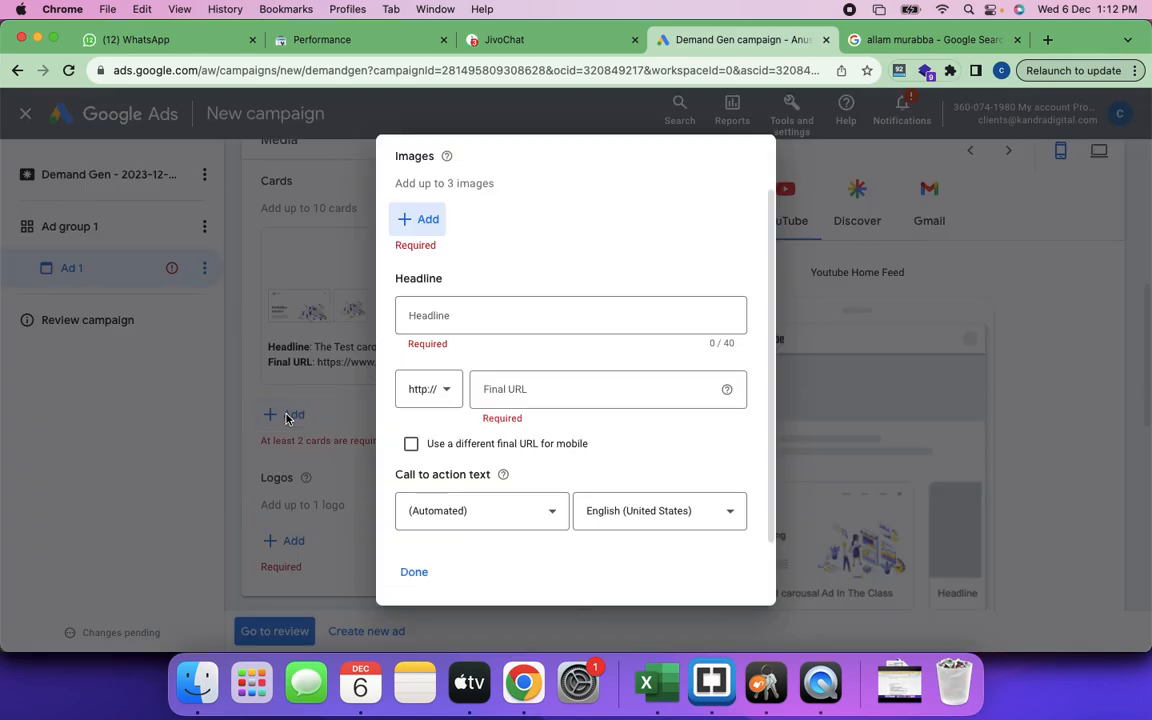
pyautogui.click(422, 220)
pyautogui.scroll(-2, 951, 411)
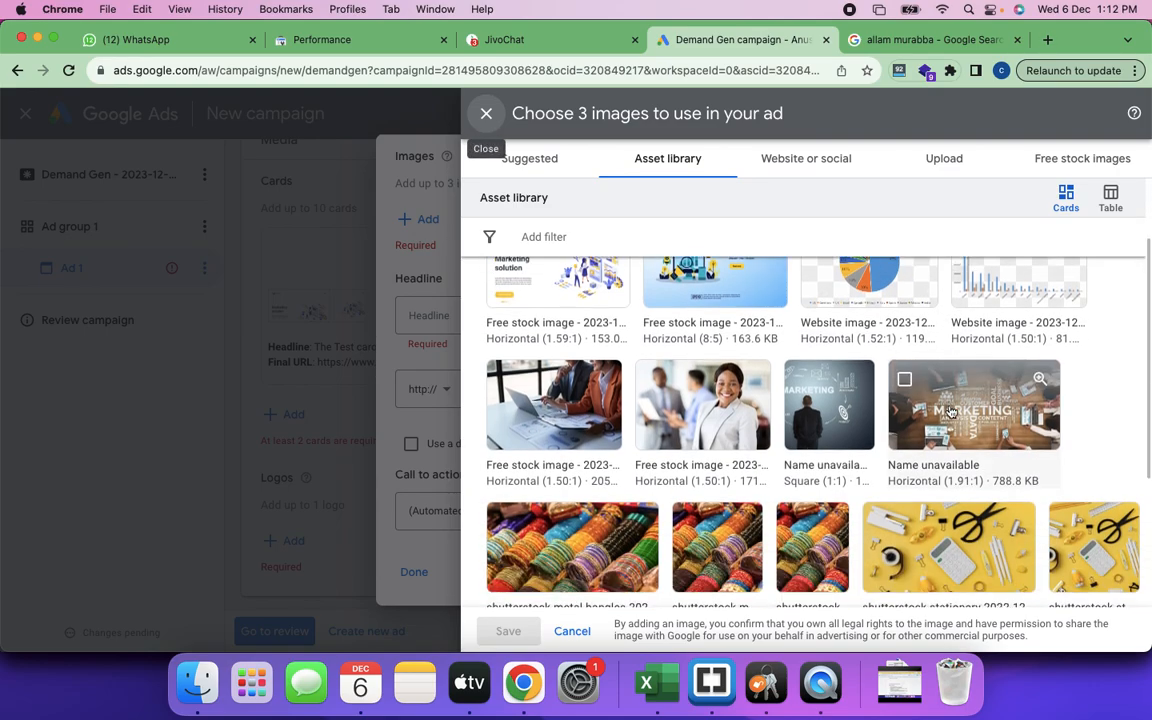
pyautogui.scroll(-1, 951, 411)
pyautogui.click(725, 371)
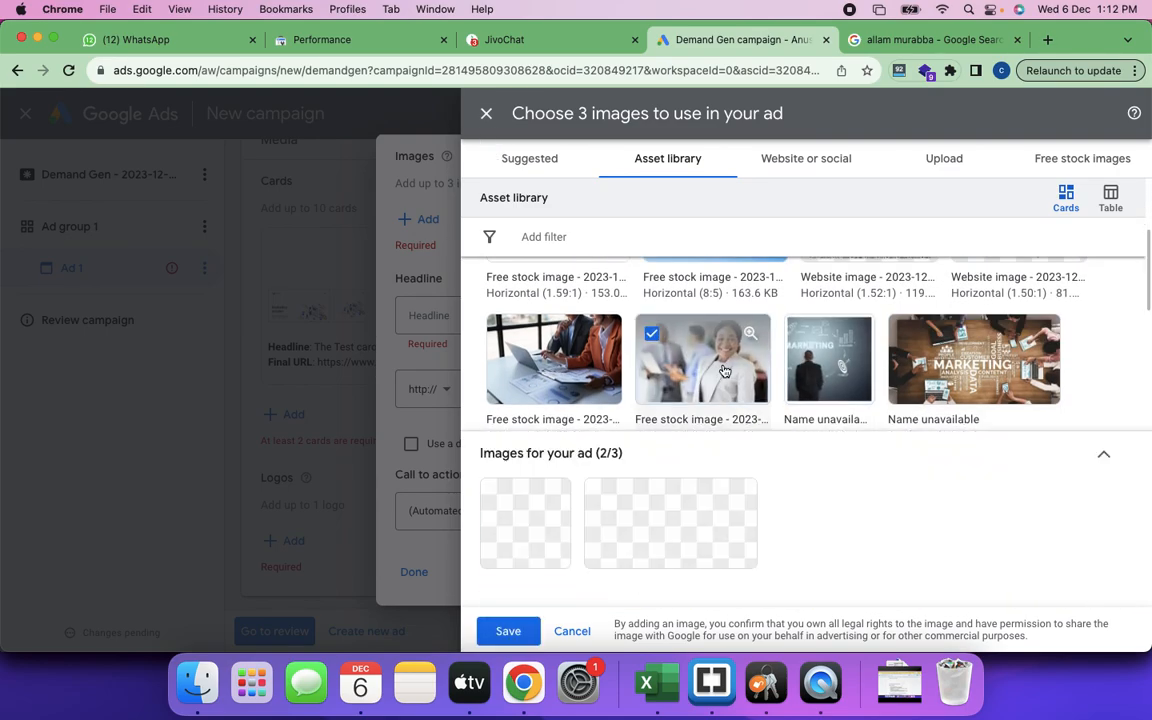
pyautogui.click(540, 368)
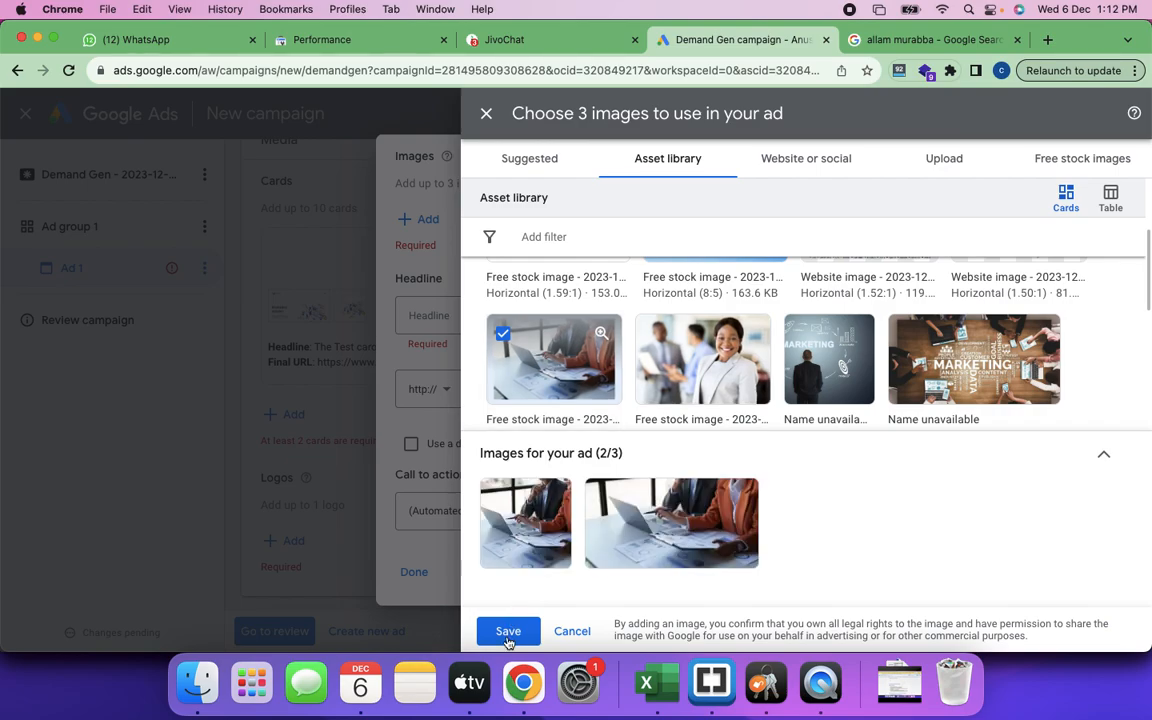
pyautogui.click(508, 633)
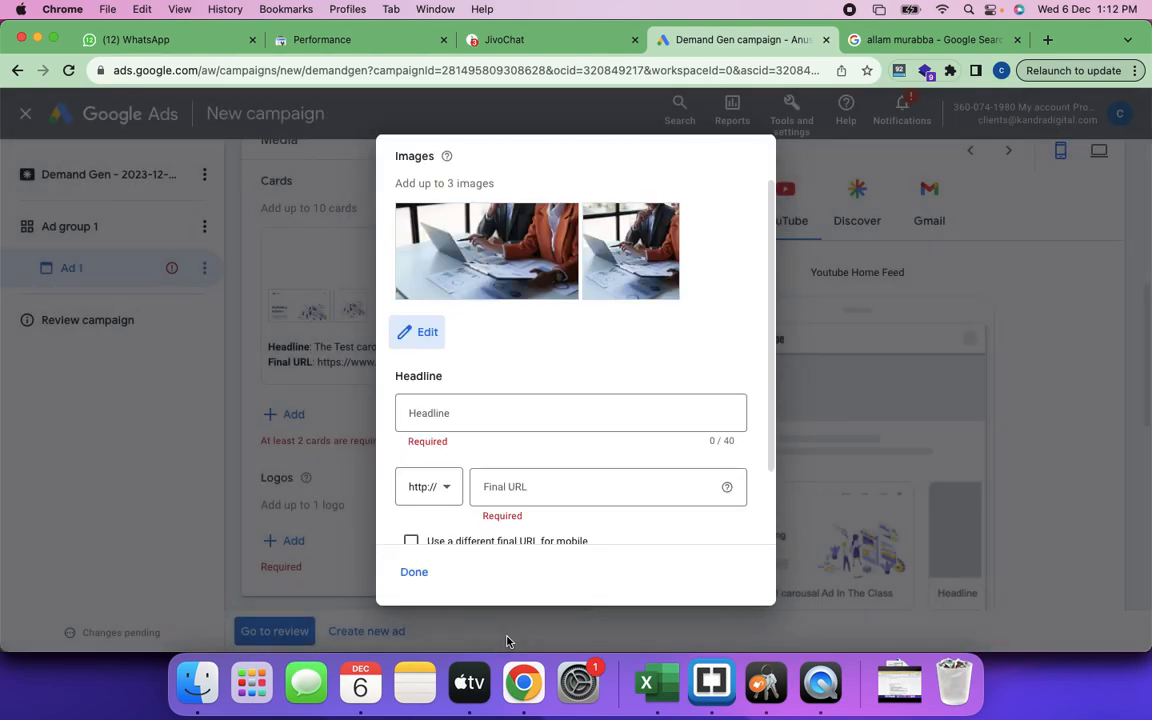
pyautogui.click(446, 413)
pyautogui.write('The')
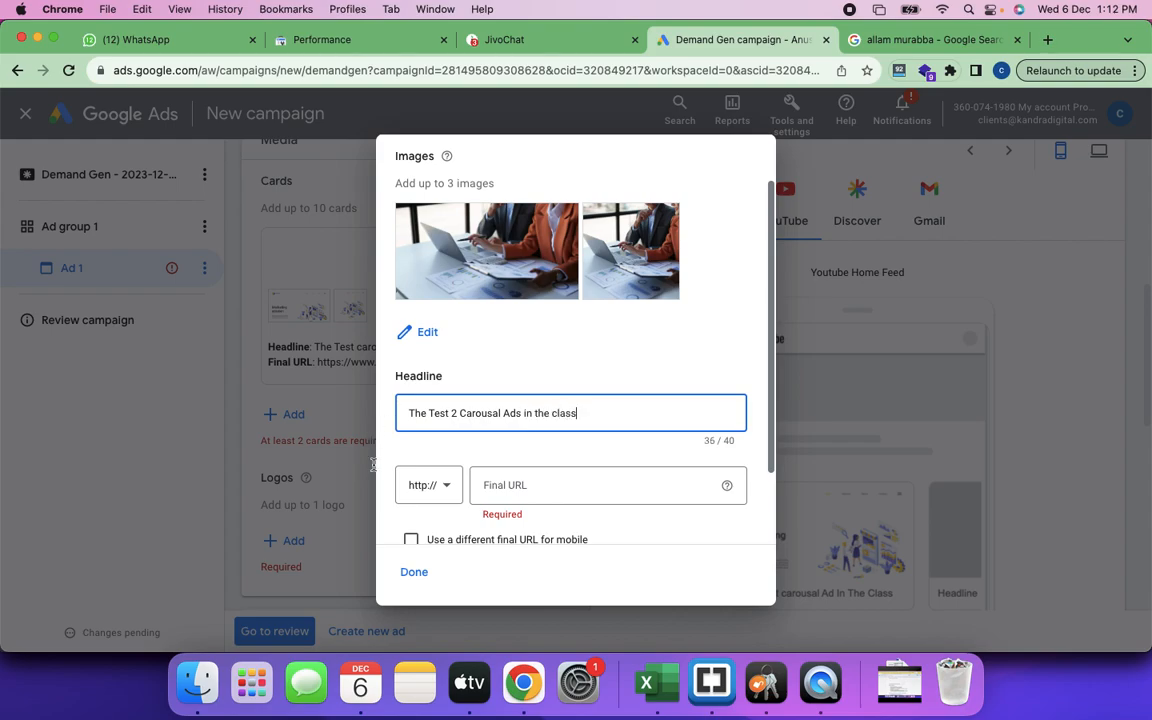
pyautogui.click(447, 485)
pyautogui.click(427, 538)
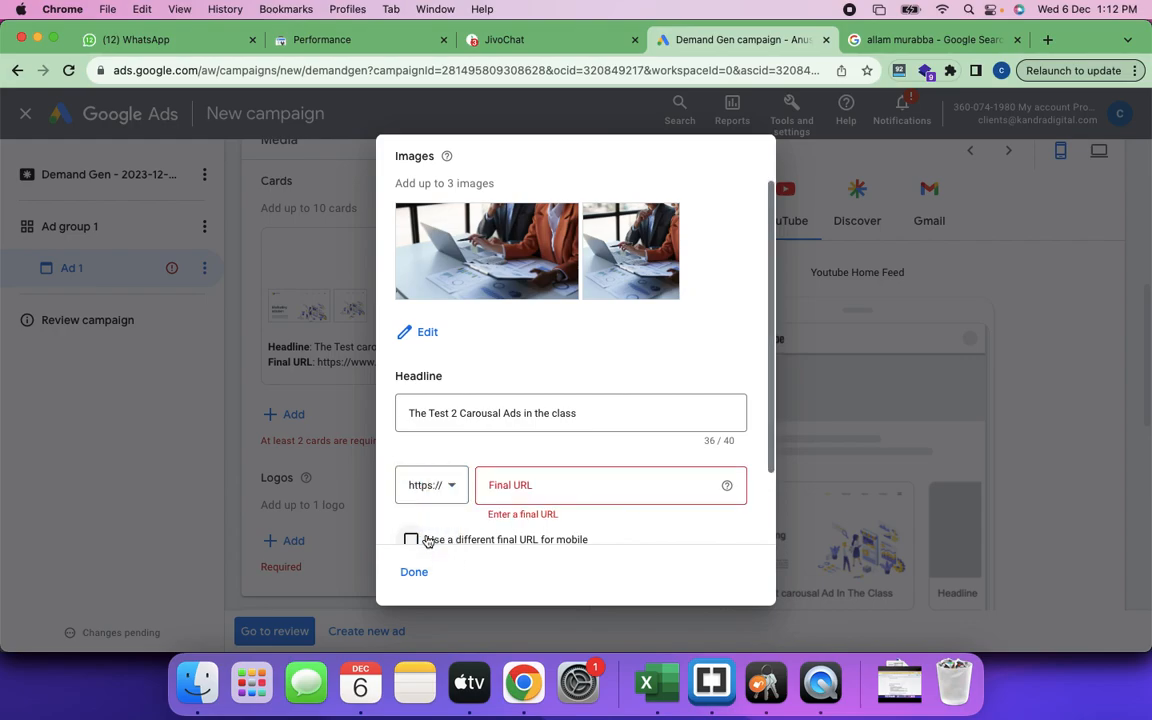
pyautogui.click(549, 487)
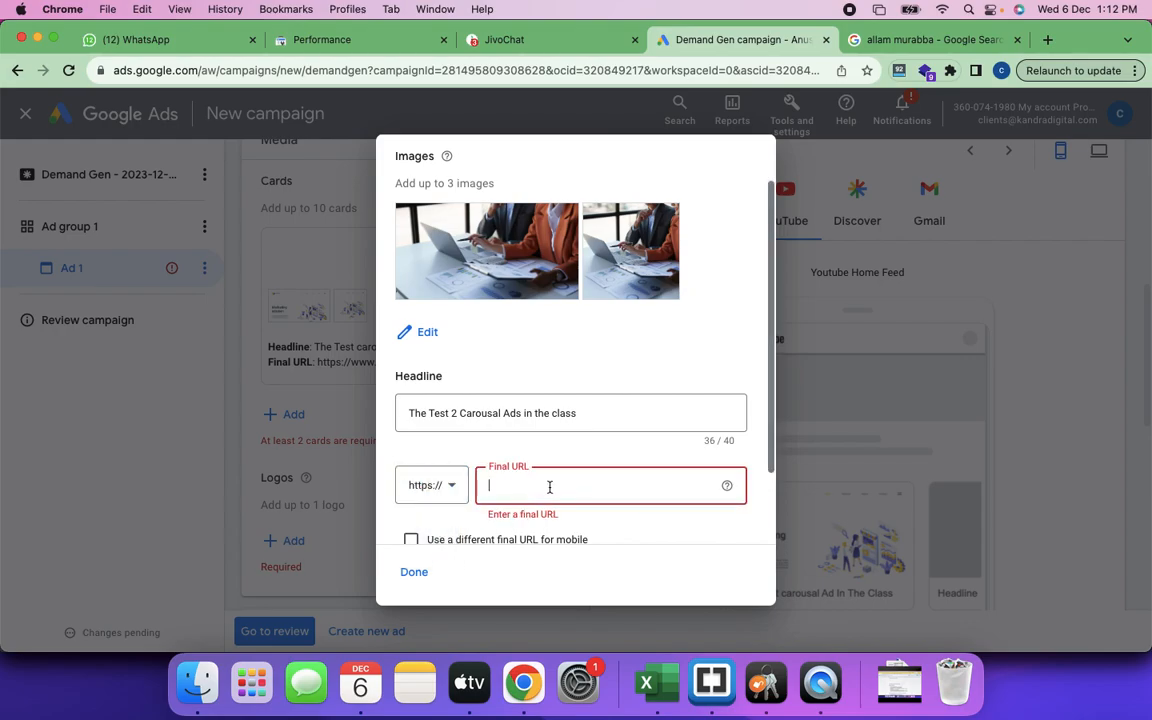
pyautogui.write('www.kandradigital.com/about-us')
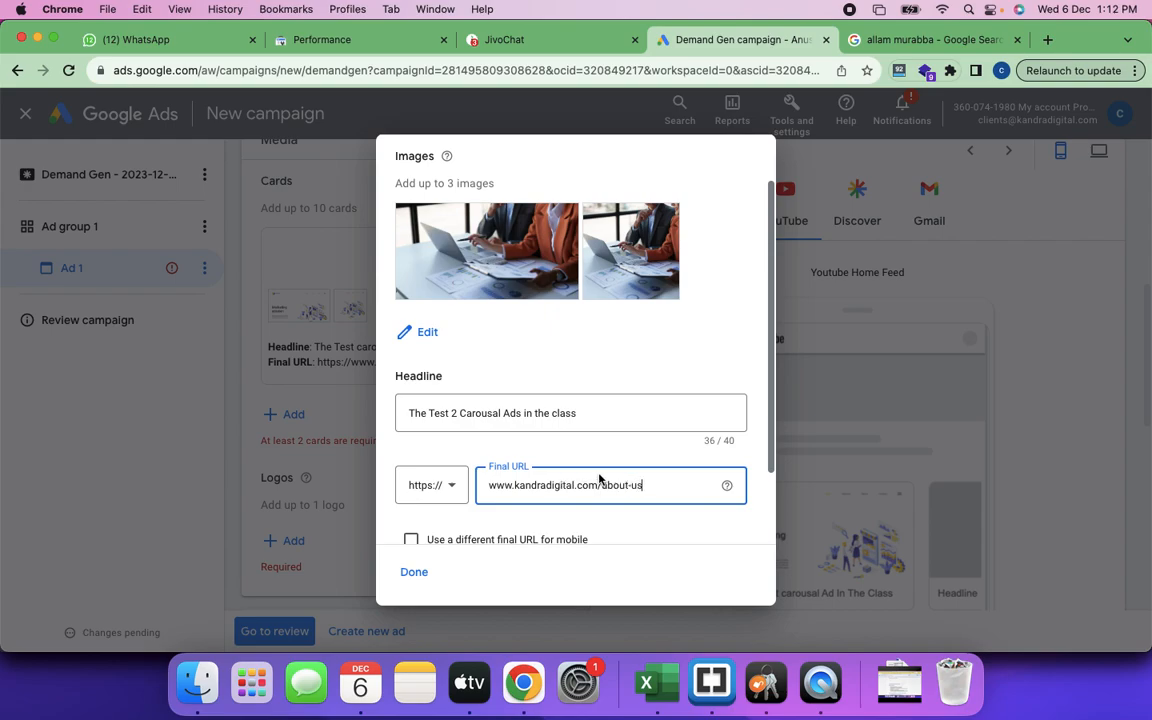
pyautogui.scroll(-2, 600, 480)
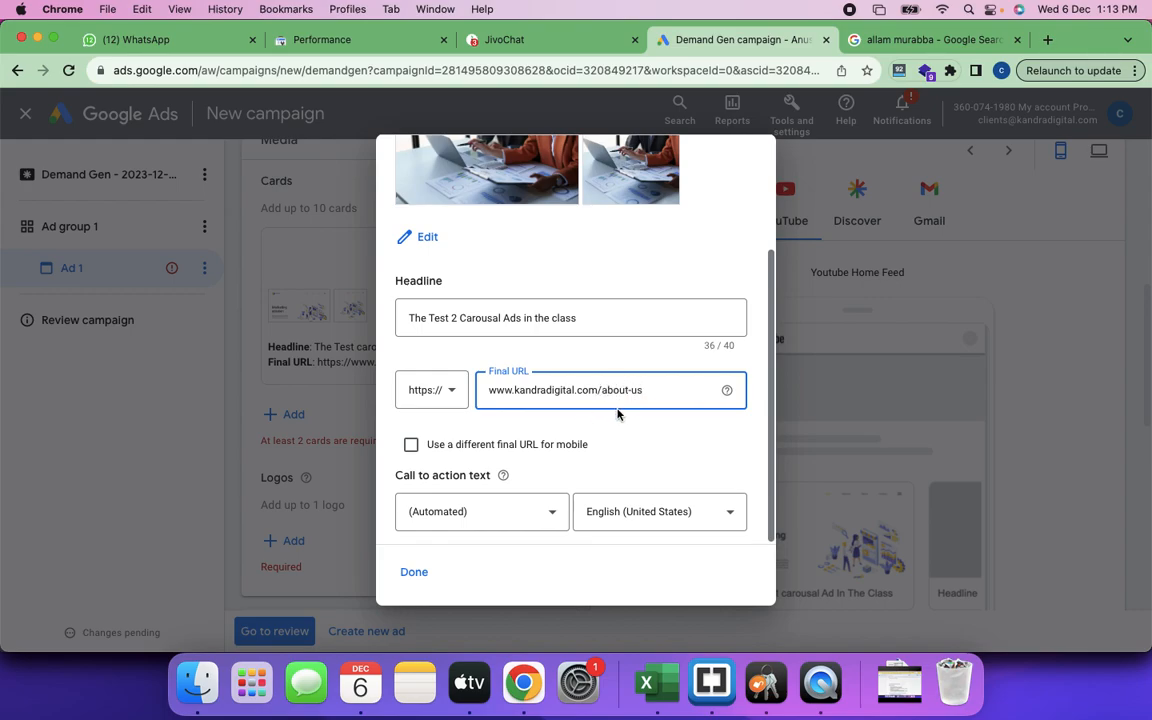
pyautogui.moveTo(630, 391); pyautogui.dragTo(652, 395)
pyautogui.click(413, 573)
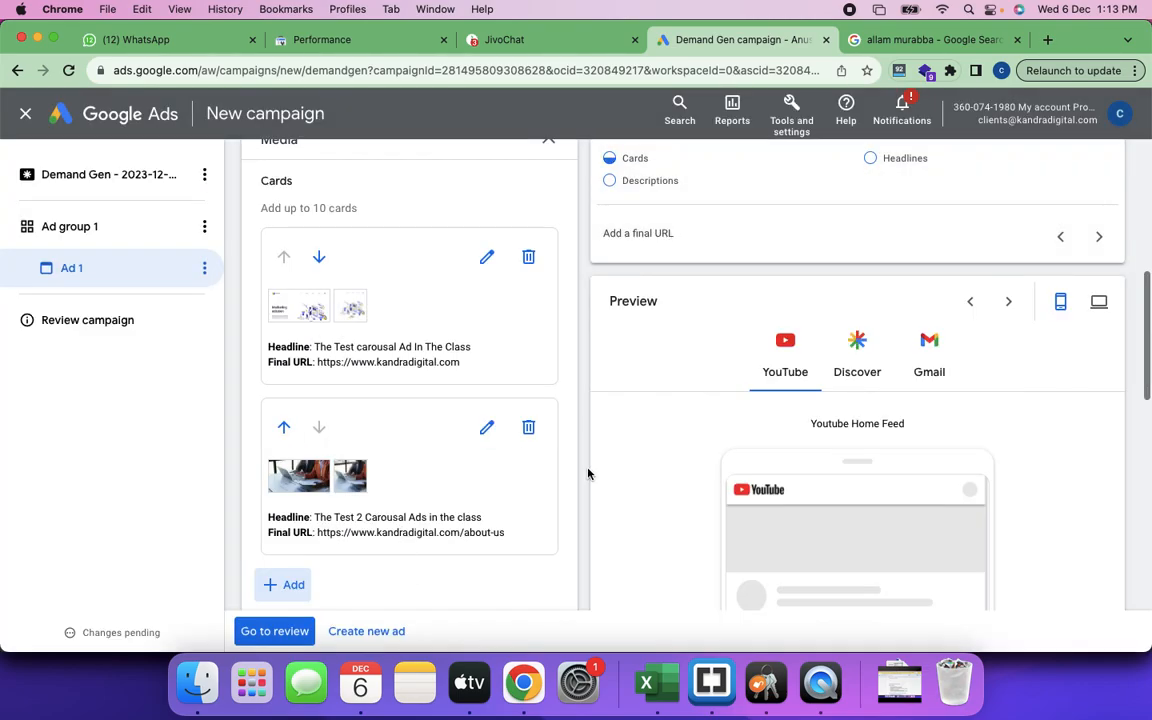
# Switch to the incognito browser window and open youtube.com.
pyautogui.scroll(-5, 588, 472)
pyautogui.scroll(-2, 588, 472)
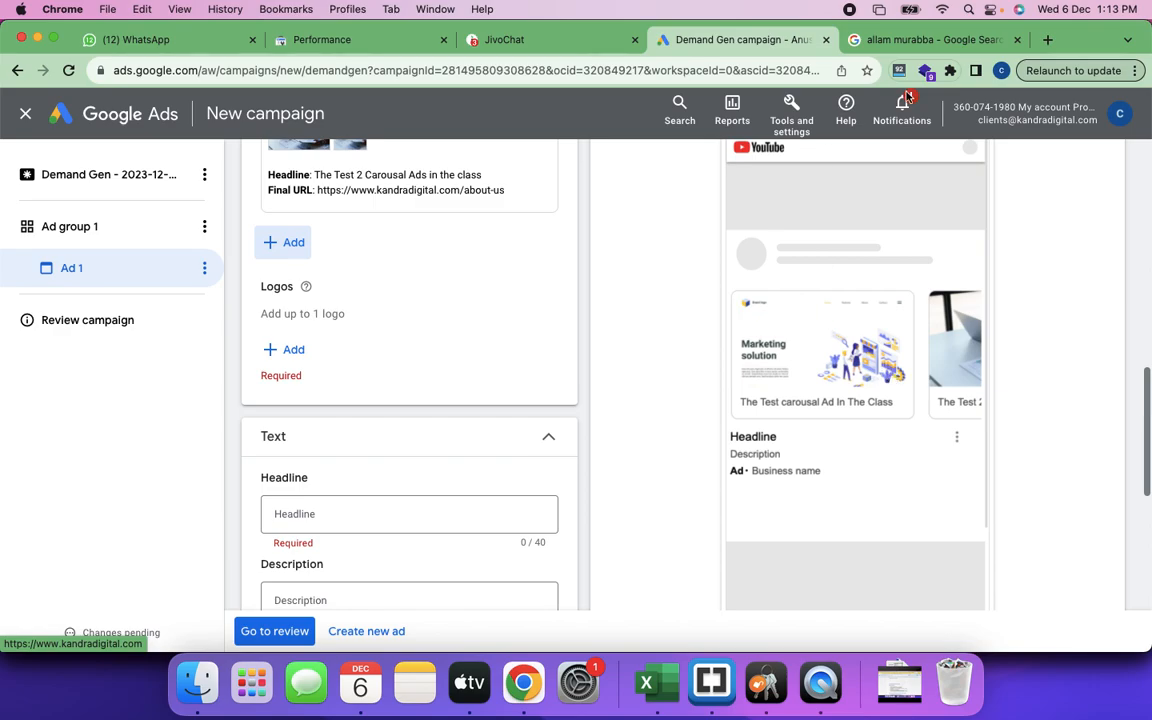
pyautogui.press('super+grave')
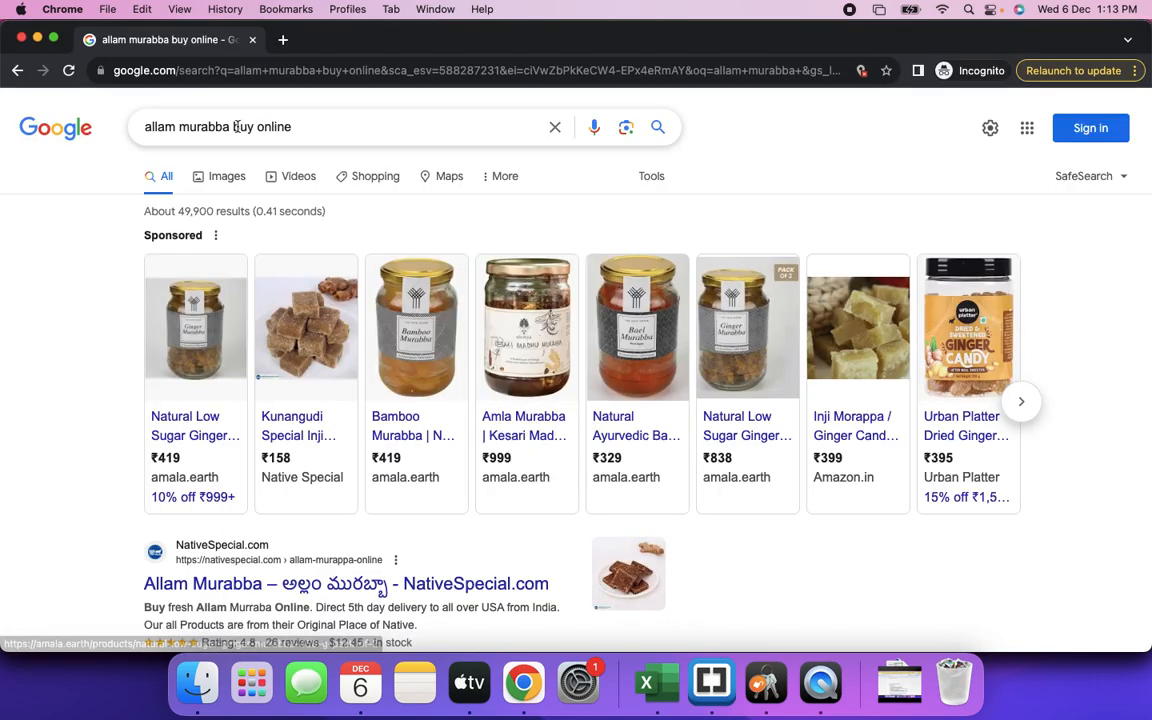
pyautogui.click(237, 72)
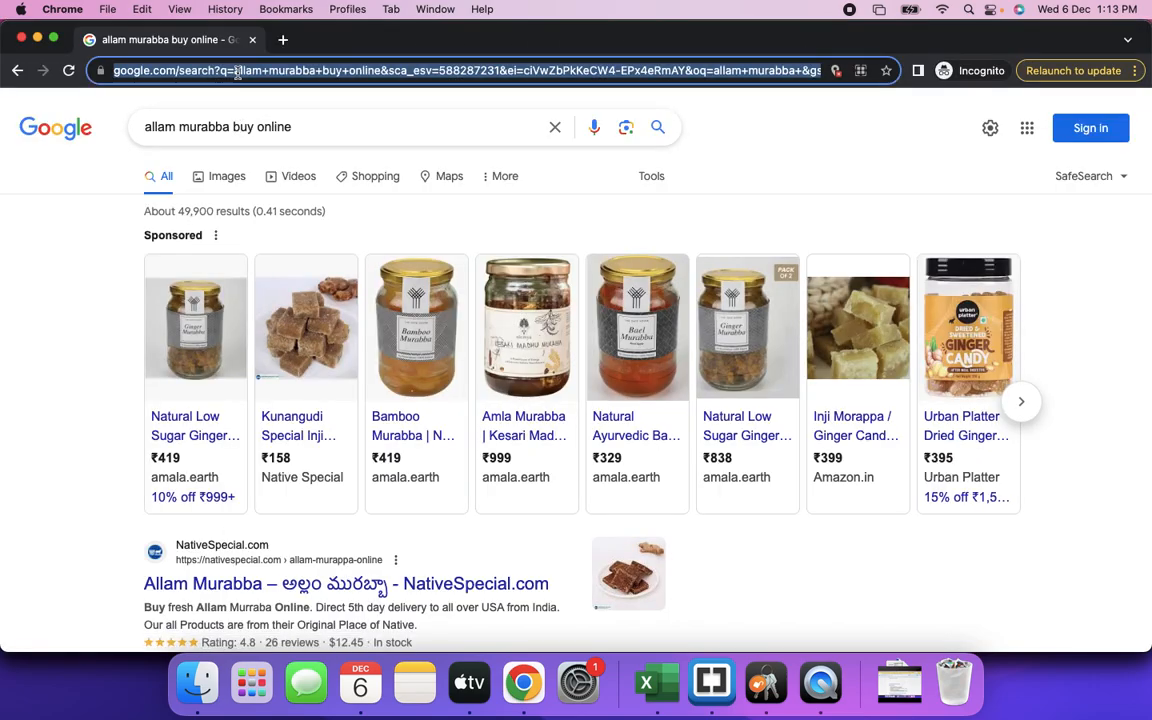
pyautogui.write('youtube')
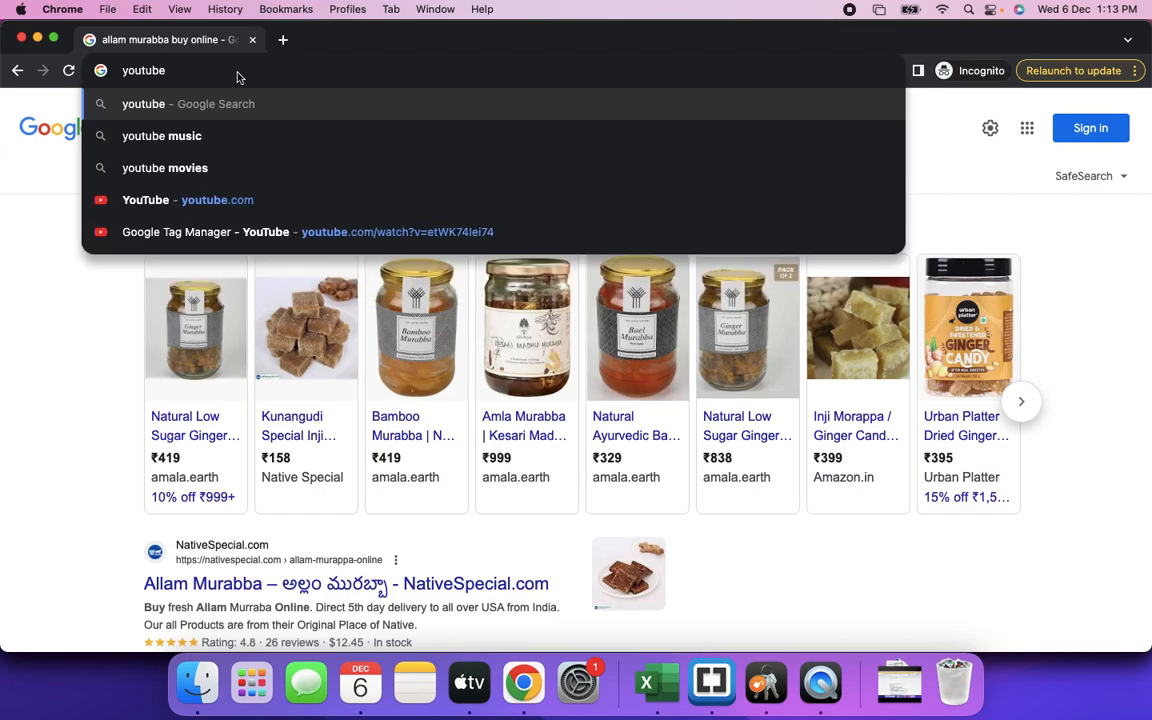
pyautogui.press('Down')
pyautogui.press('Down')
pyautogui.press('Down')
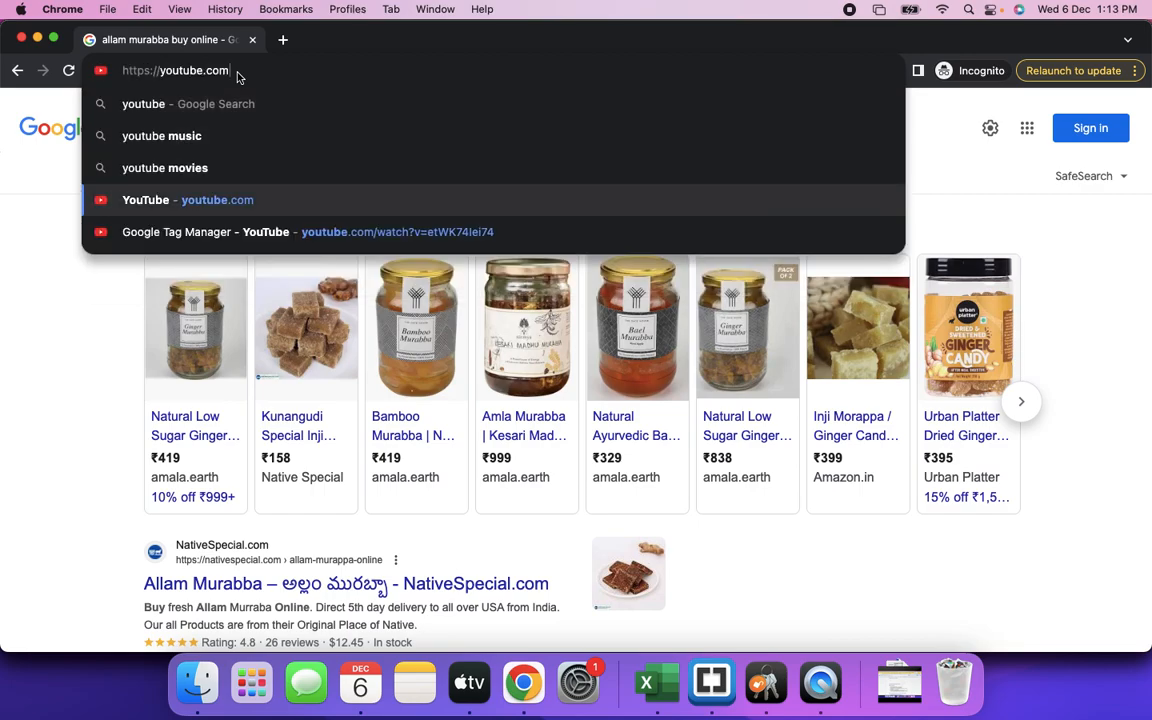
pyautogui.press('Return')
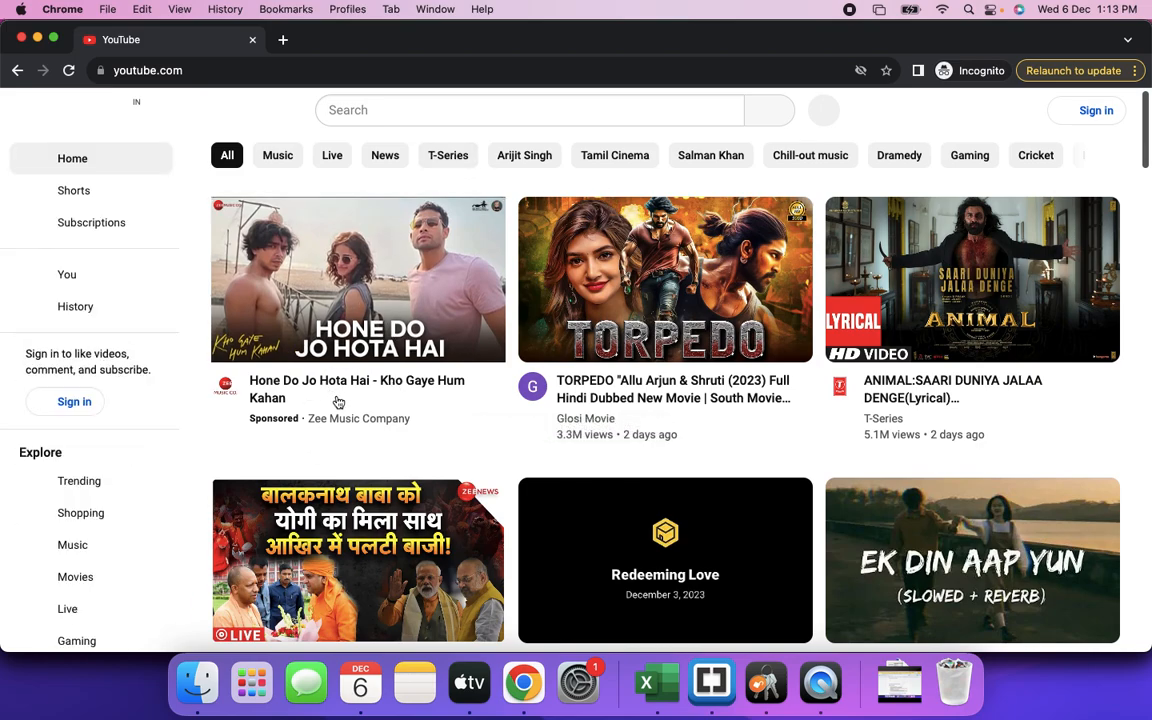
# Search YouTube for "affiliate marketing".
pyautogui.click(432, 112)
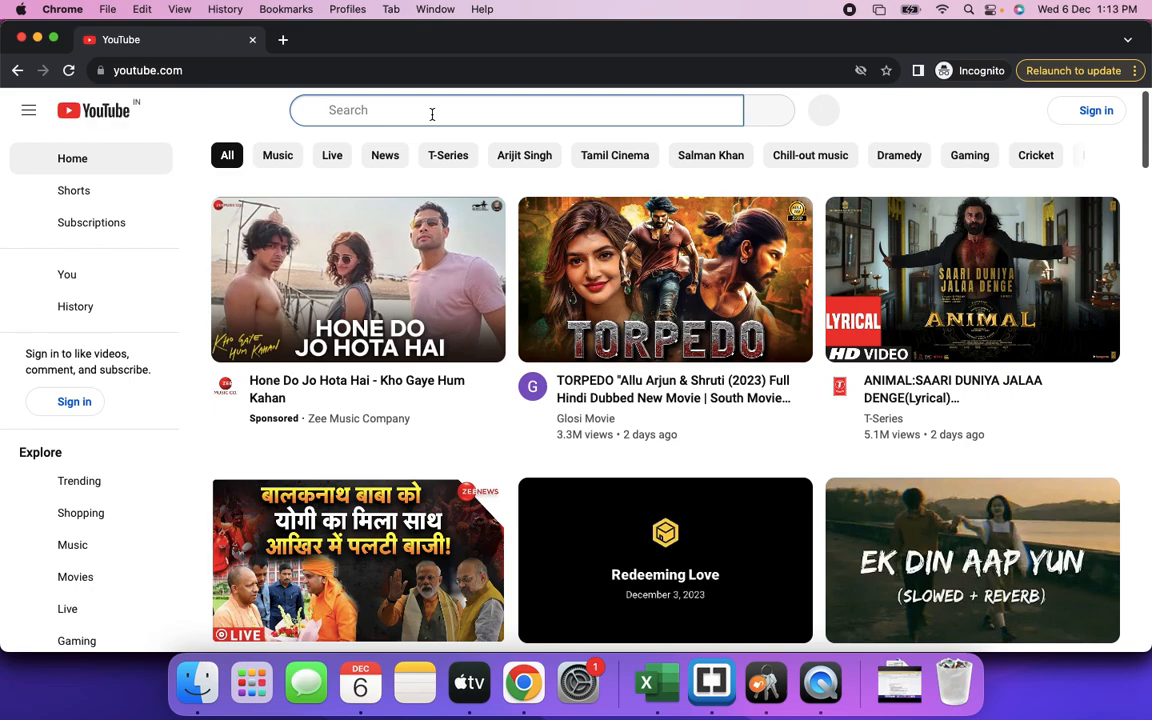
pyautogui.write('affiliate ma')
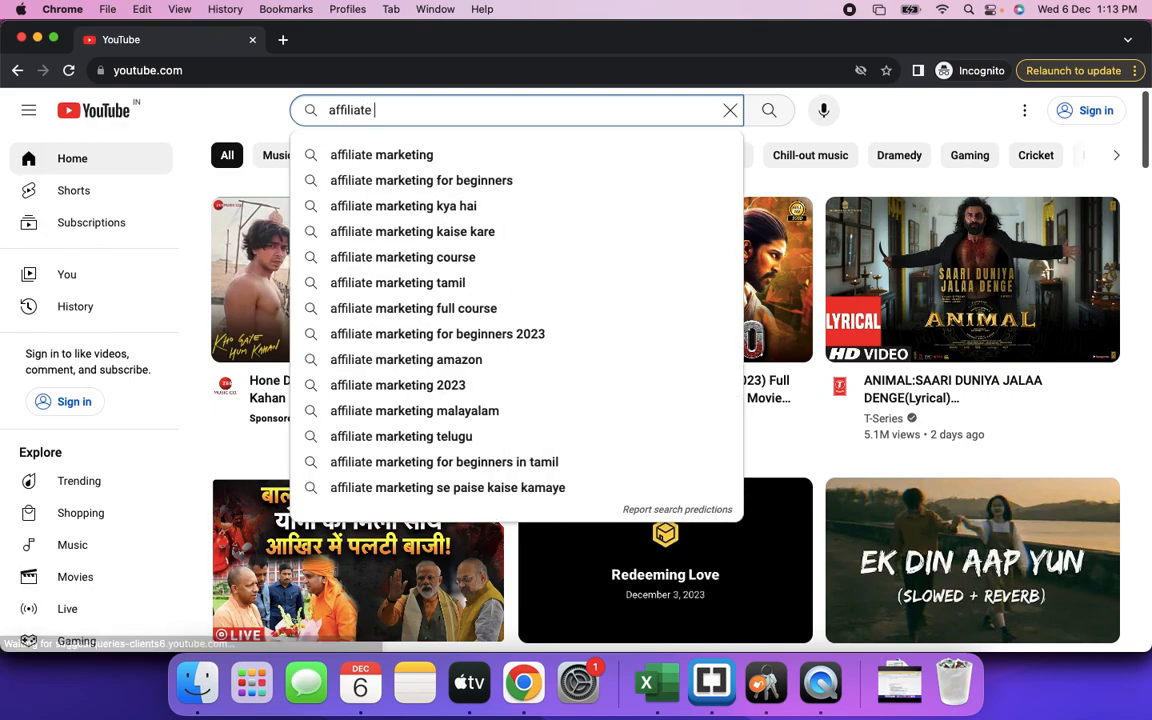
pyautogui.click(428, 166)
pyautogui.click(427, 163)
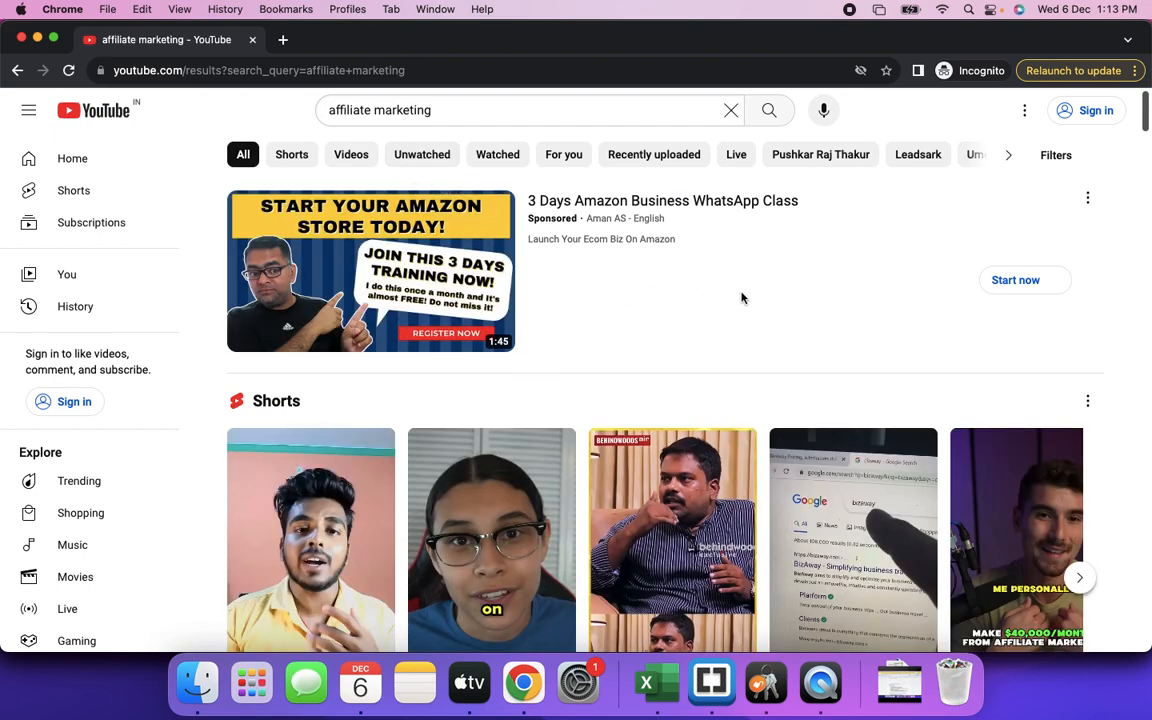
# Examine the ad placements in the search results, open the Telugu "Affiliate Marketing for Beginners?" video and pause its playback.
pyautogui.scroll(-4, 775, 463)
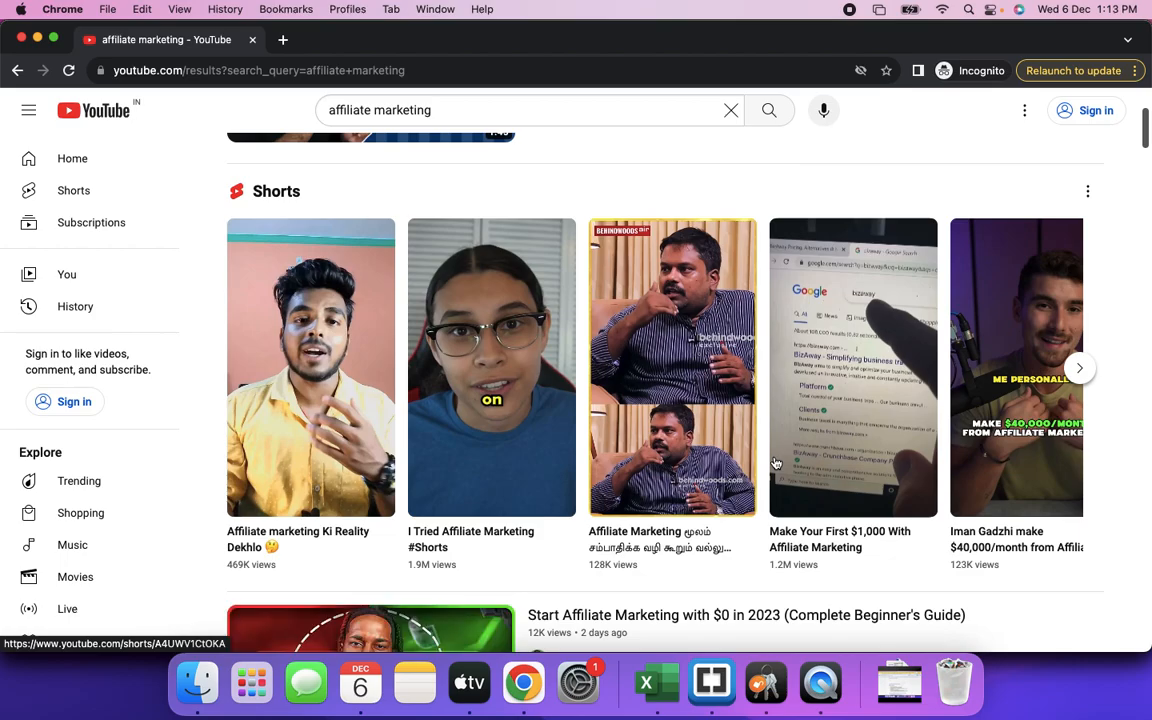
pyautogui.scroll(-12, 775, 463)
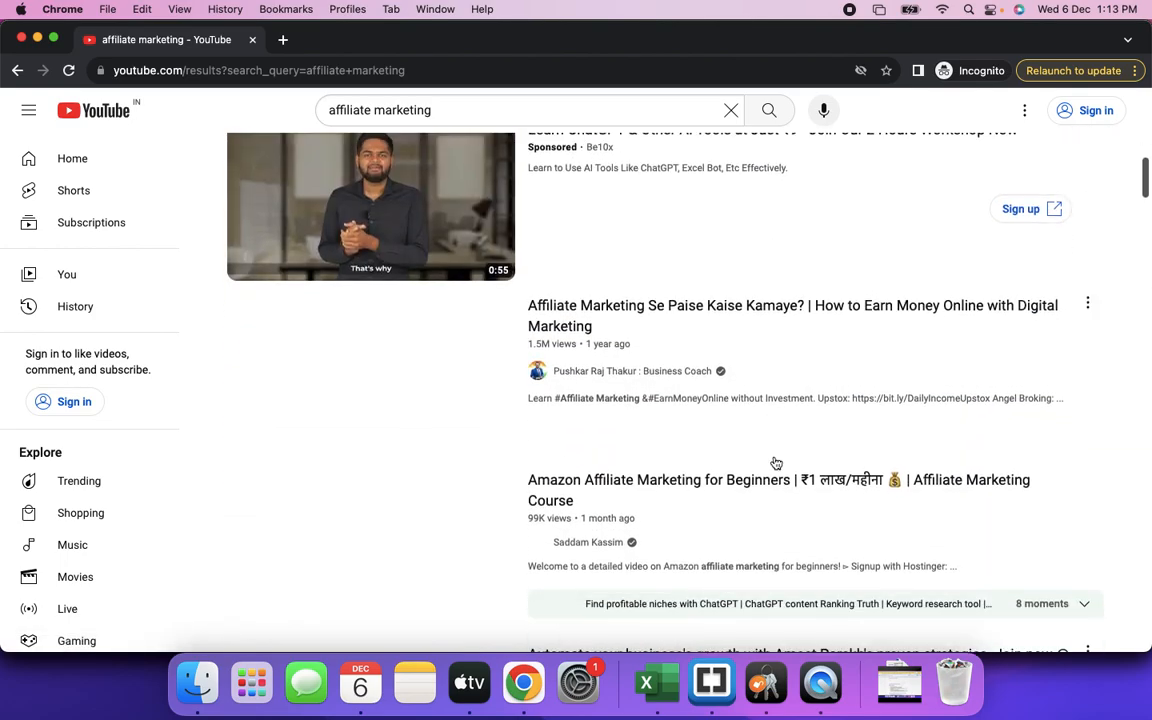
pyautogui.scroll(-10, 775, 463)
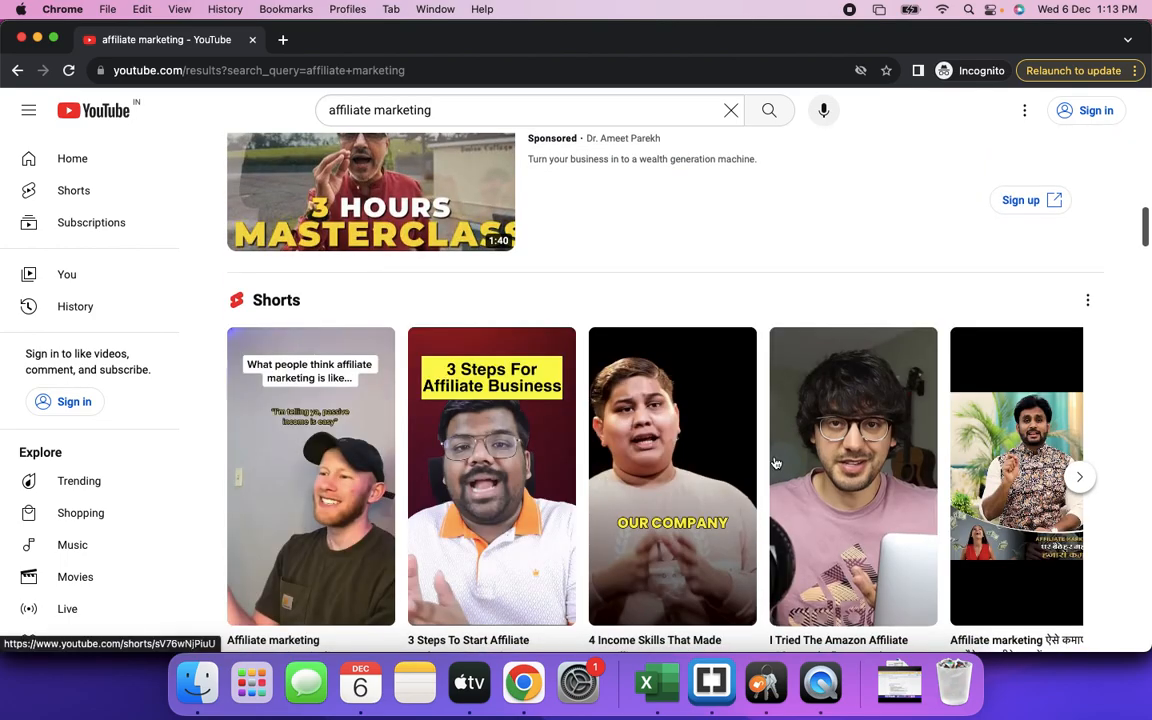
pyautogui.scroll(-16, 775, 463)
pyautogui.scroll(-18, 775, 463)
pyautogui.scroll(-9, 775, 463)
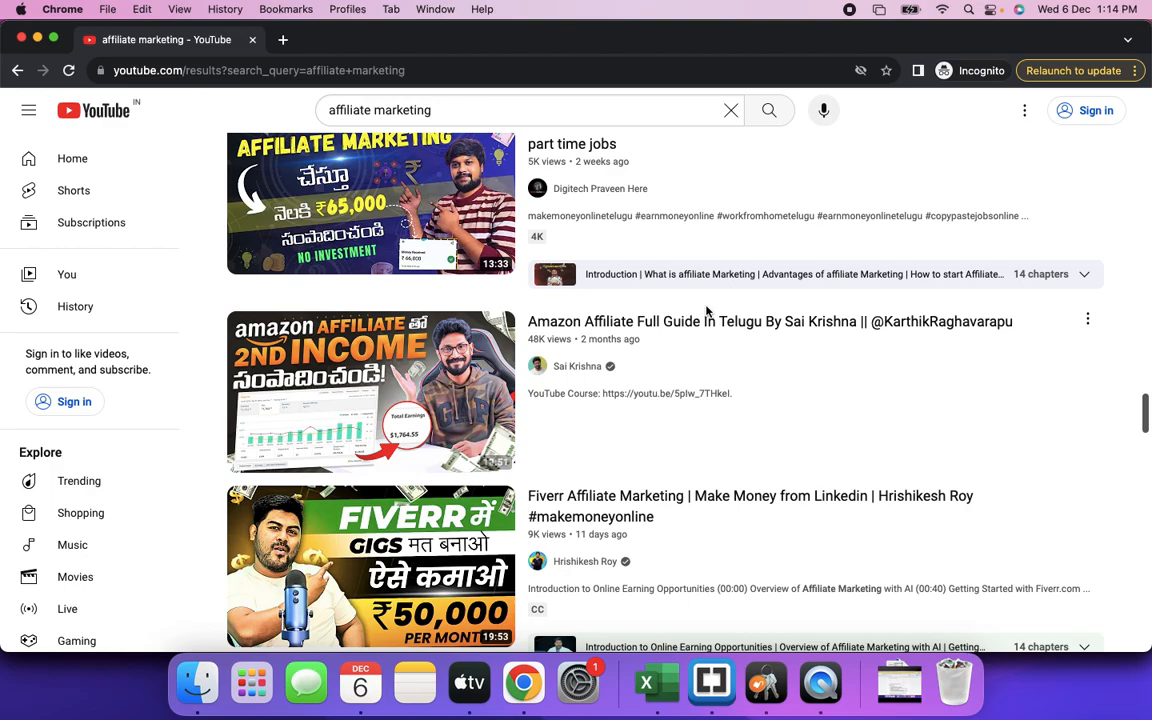
pyautogui.moveTo(672, 432)
pyautogui.scroll(-3, 672, 432)
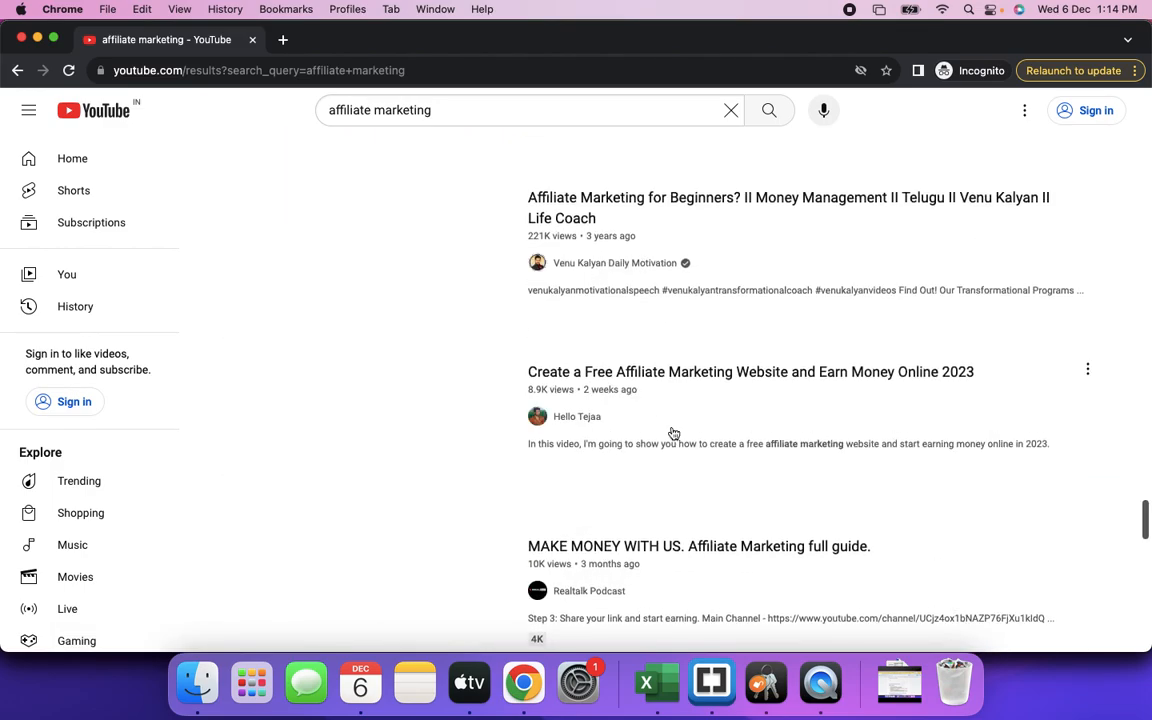
pyautogui.click(665, 206)
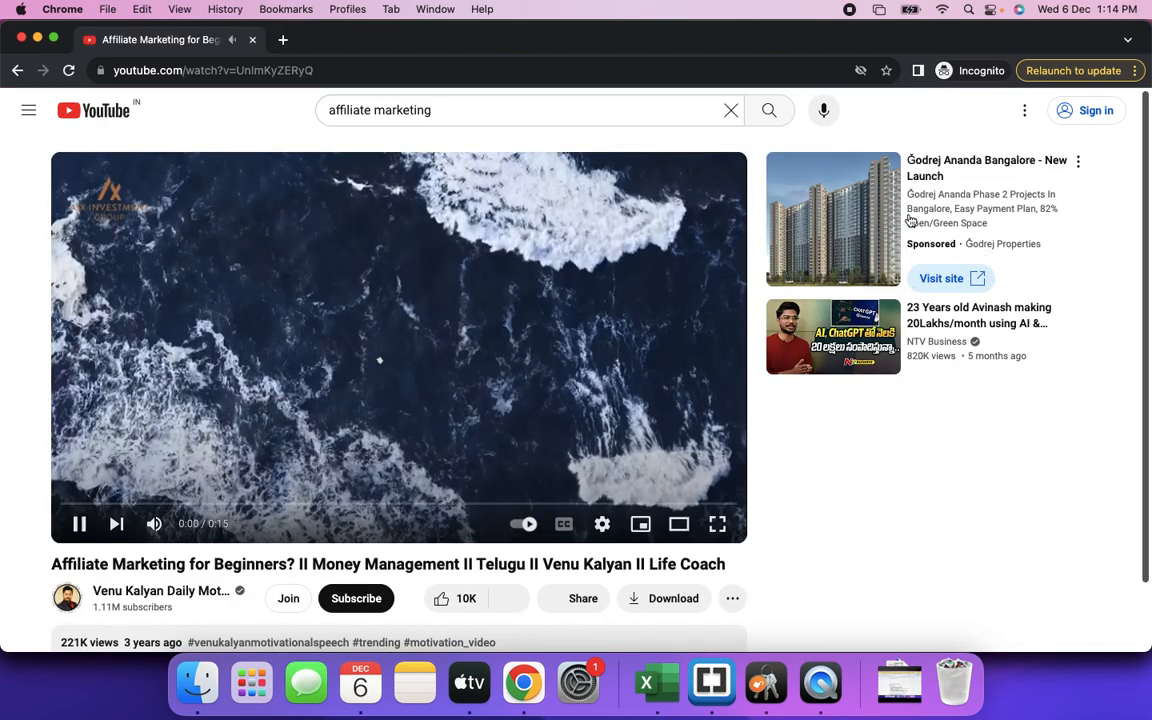
pyautogui.click(82, 532)
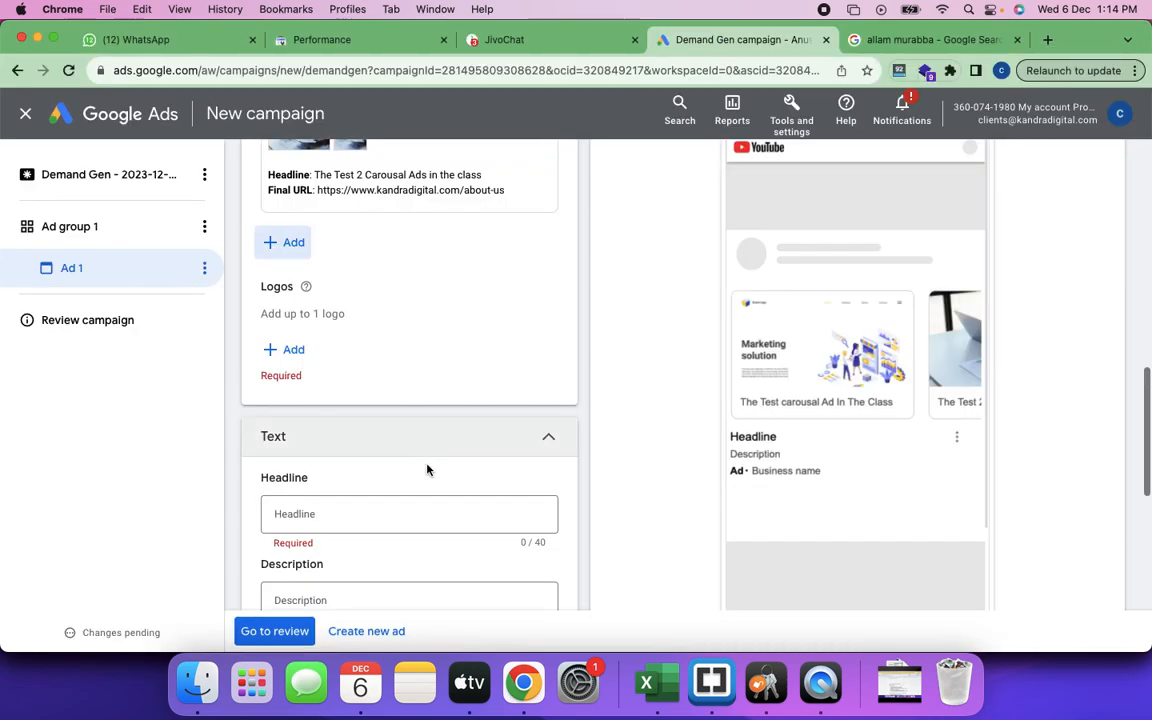
# Return to the Demand Gen campaign and set the carousel ad's headline to "The test headline three".
pyautogui.scroll(-3, 427, 468)
pyautogui.scroll(10, 427, 471)
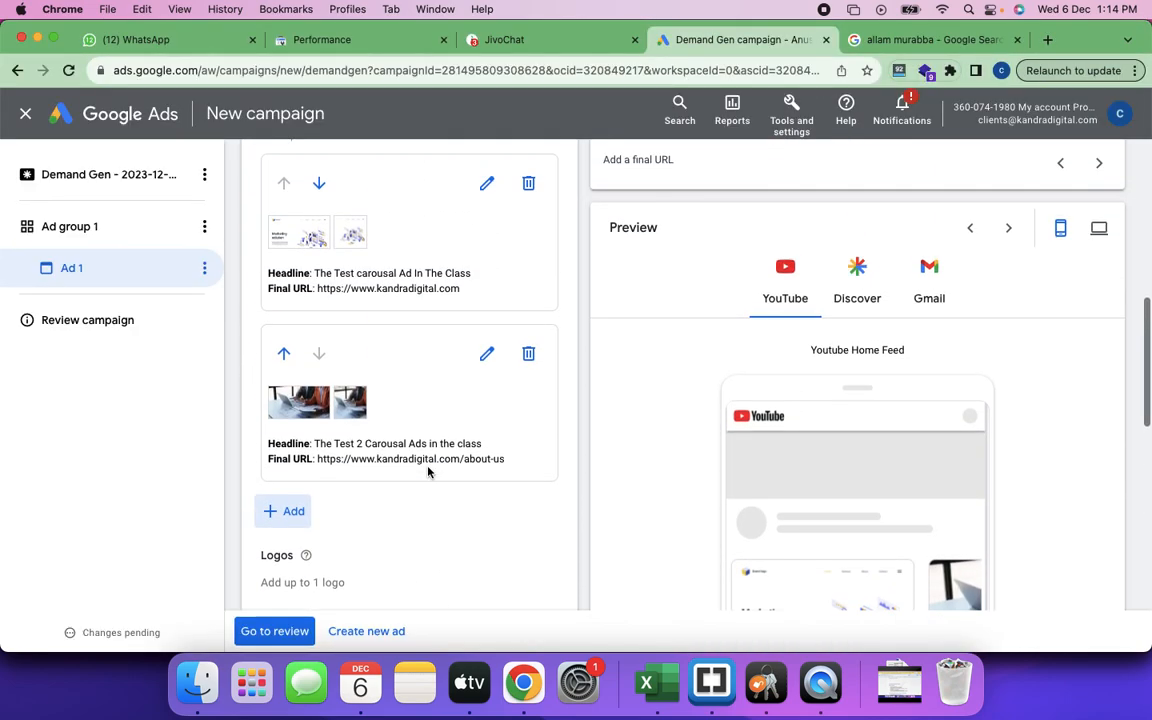
pyautogui.scroll(-8, 427, 471)
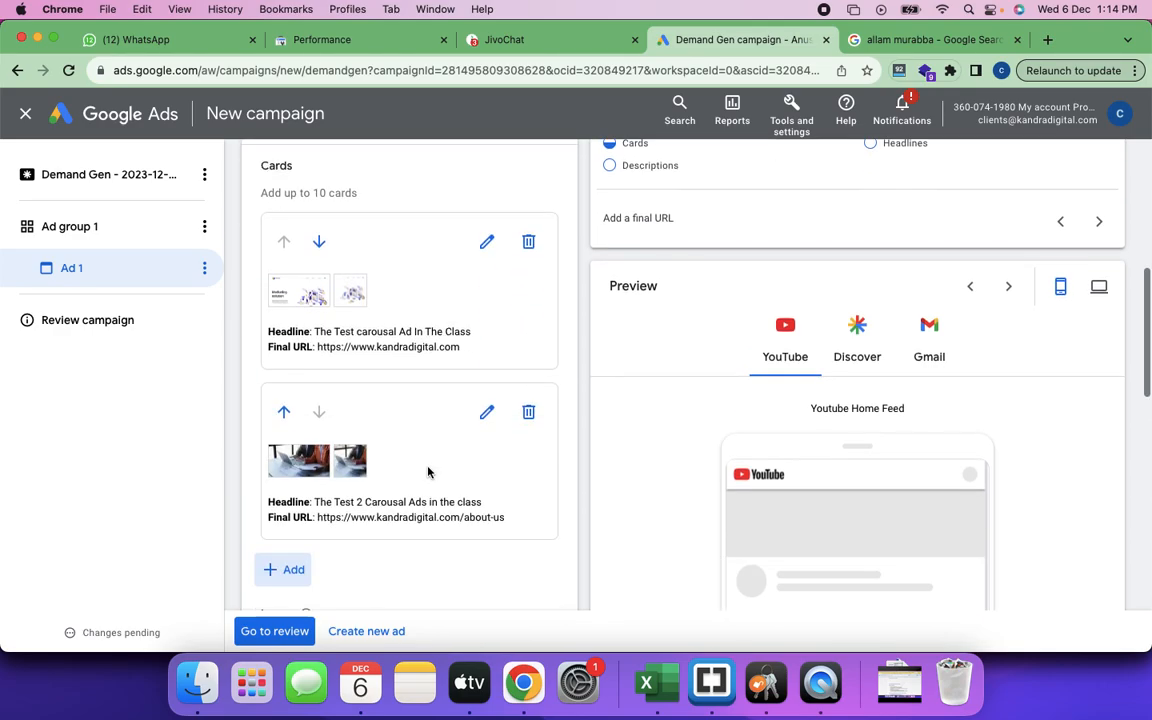
pyautogui.scroll(-1, 428, 472)
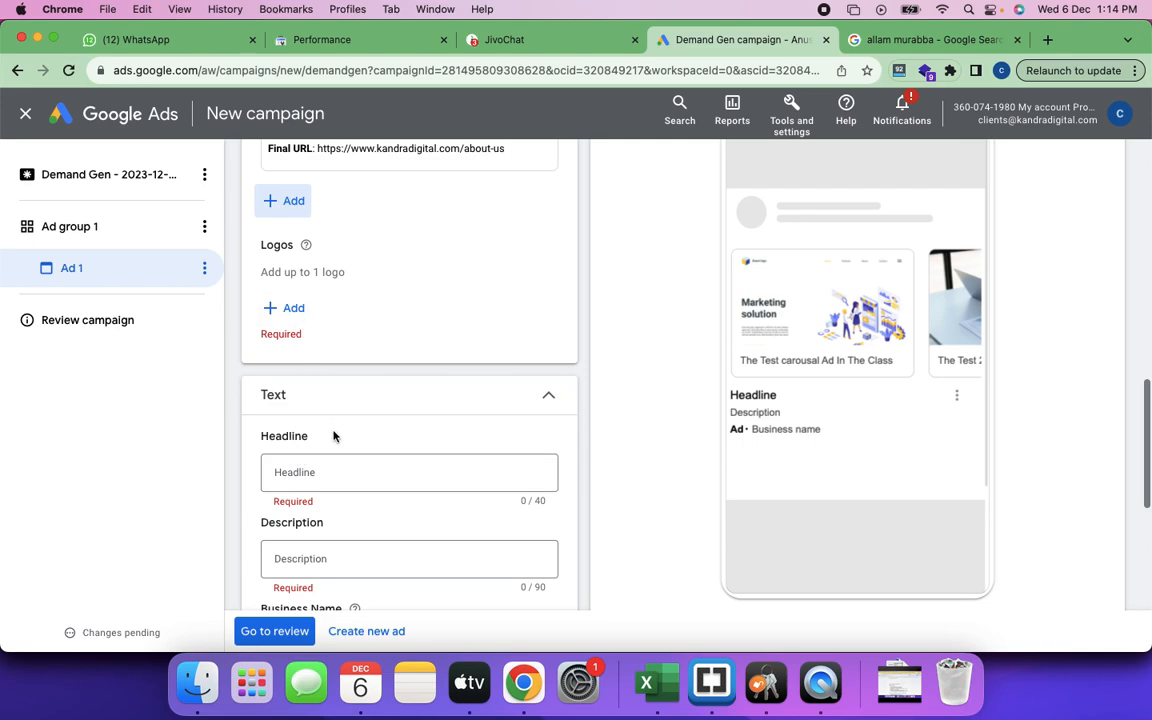
pyautogui.scroll(-3, 333, 436)
pyautogui.click(304, 357)
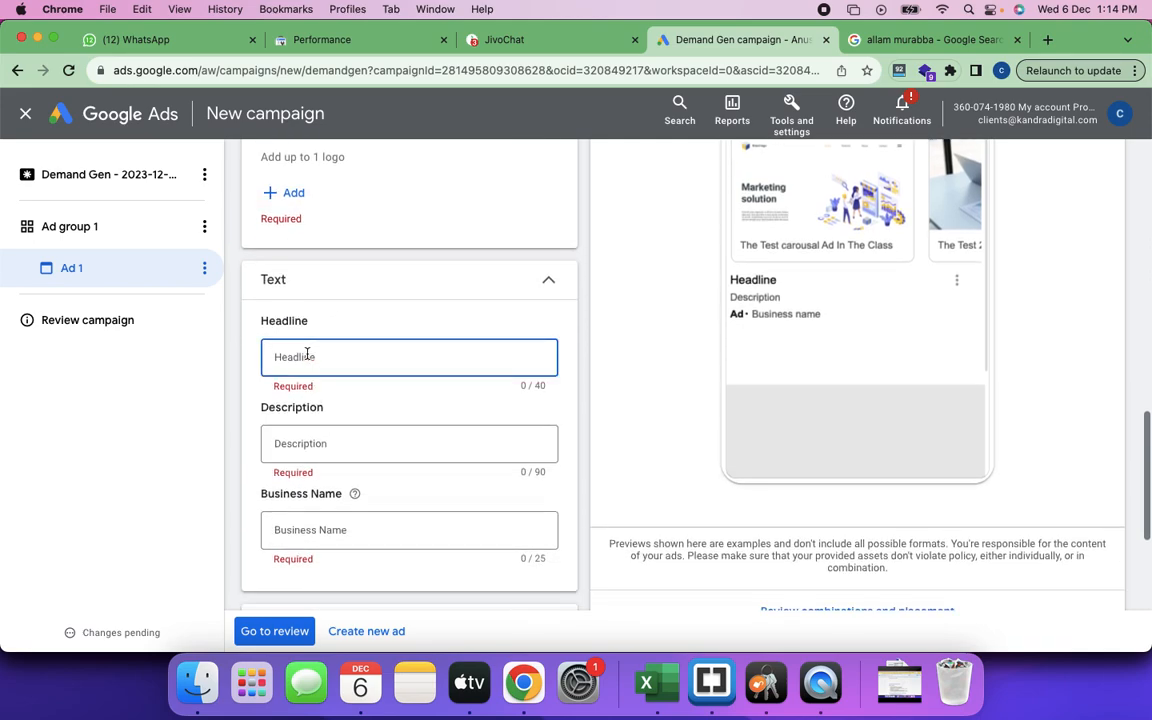
pyautogui.write('The ')
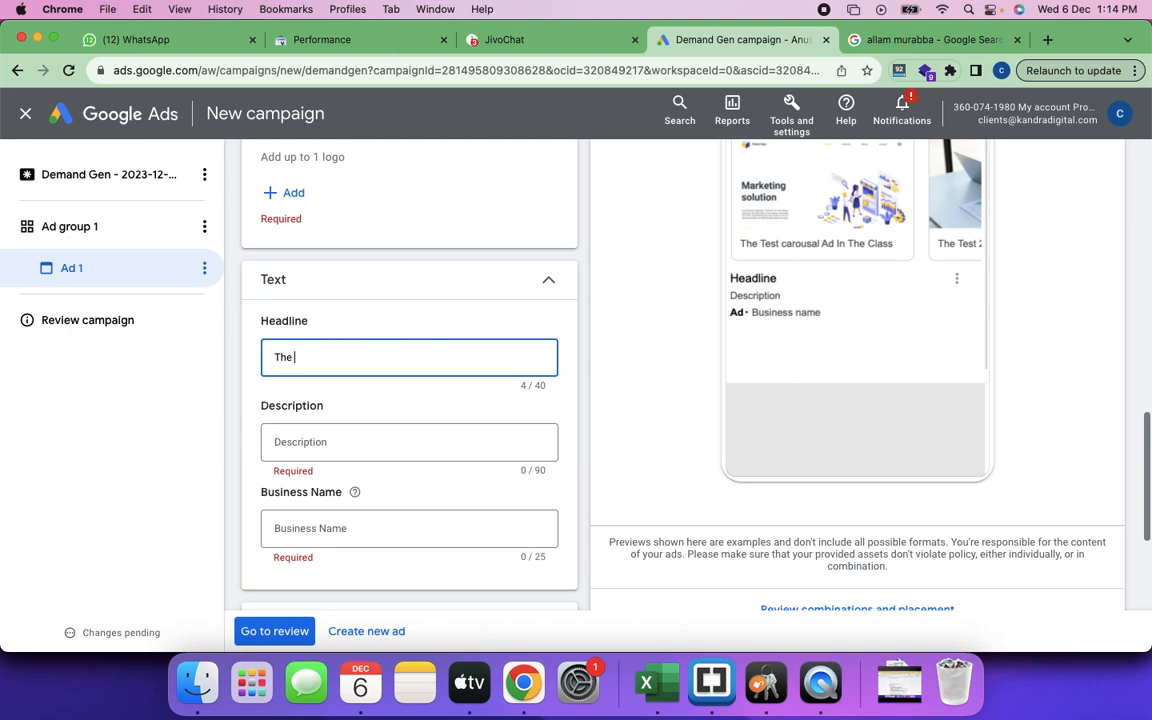
pyautogui.write('test he')
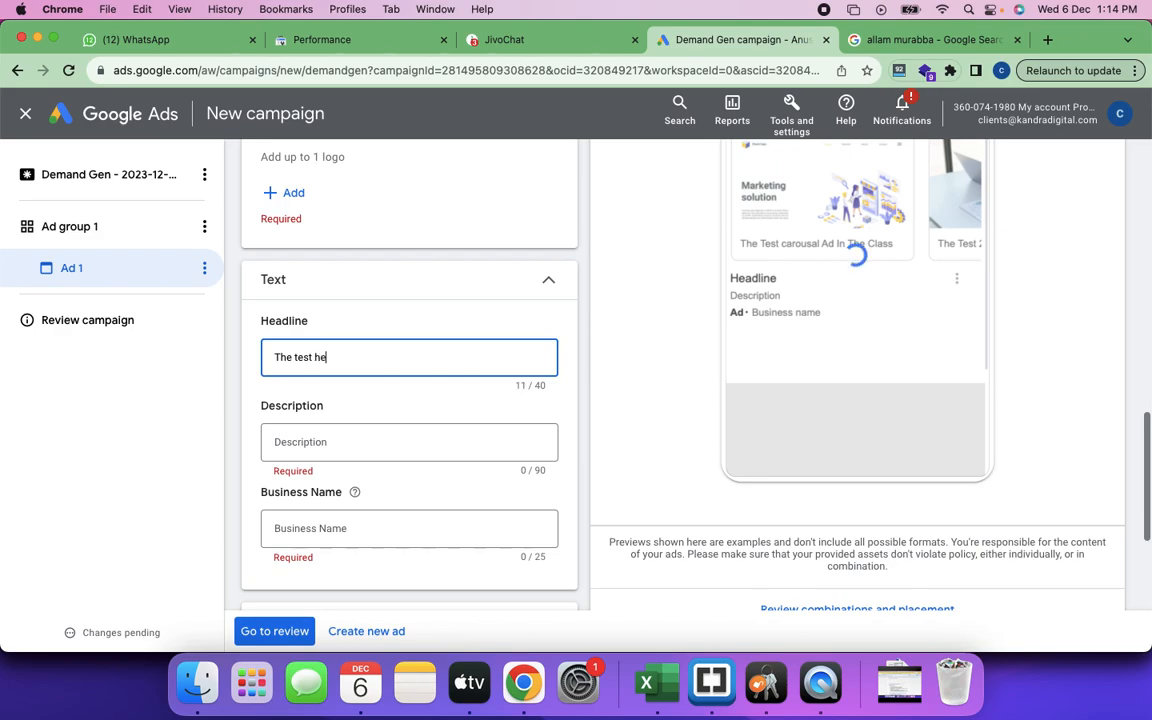
pyautogui.write('adline three')
# Set the carousel ad's description to "This is the tets description typed in the class".
pyautogui.click(288, 442)
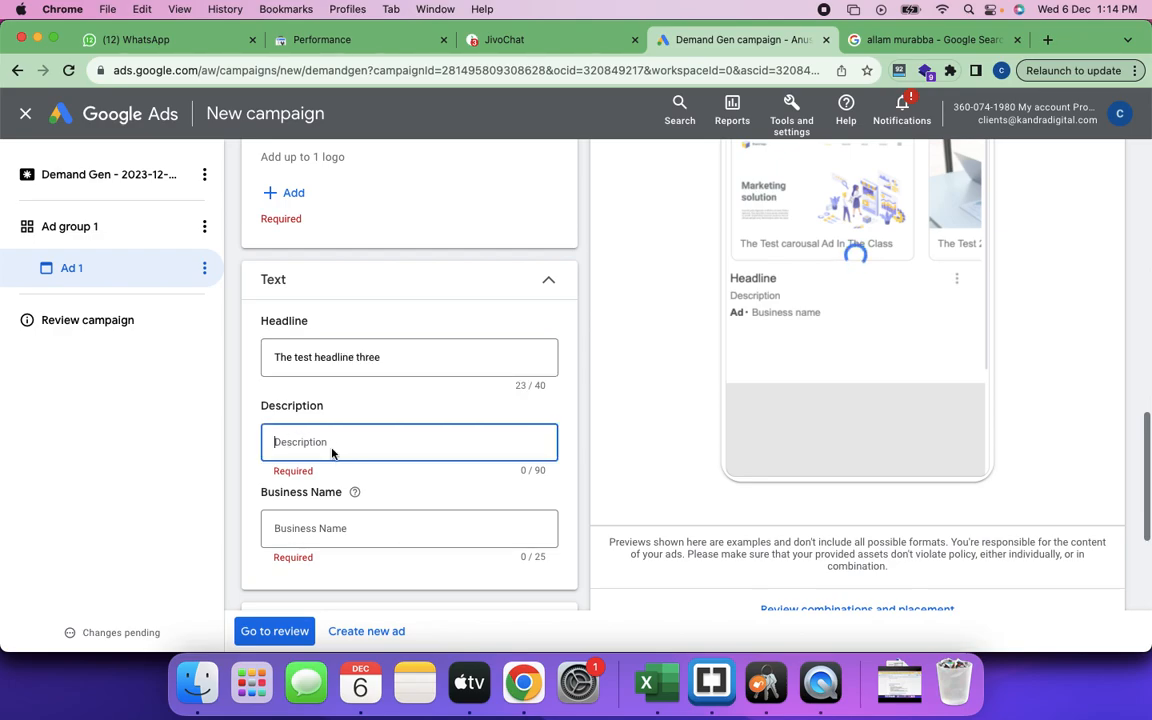
pyautogui.write('Thi')
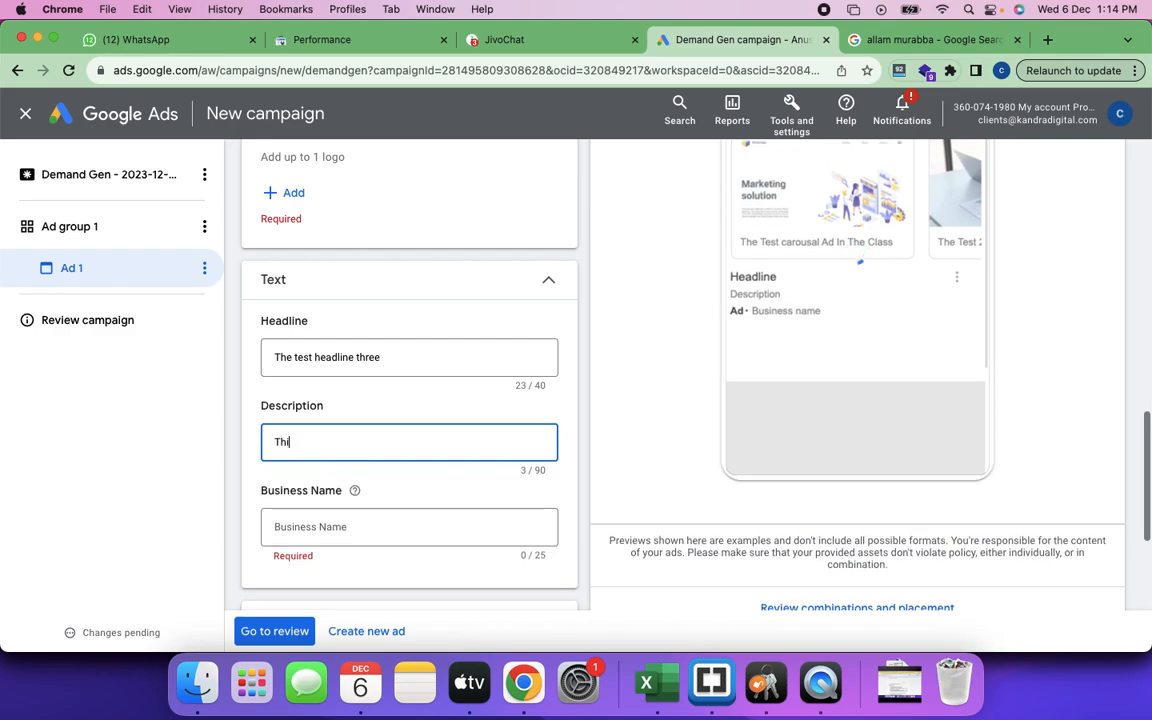
pyautogui.write('s')
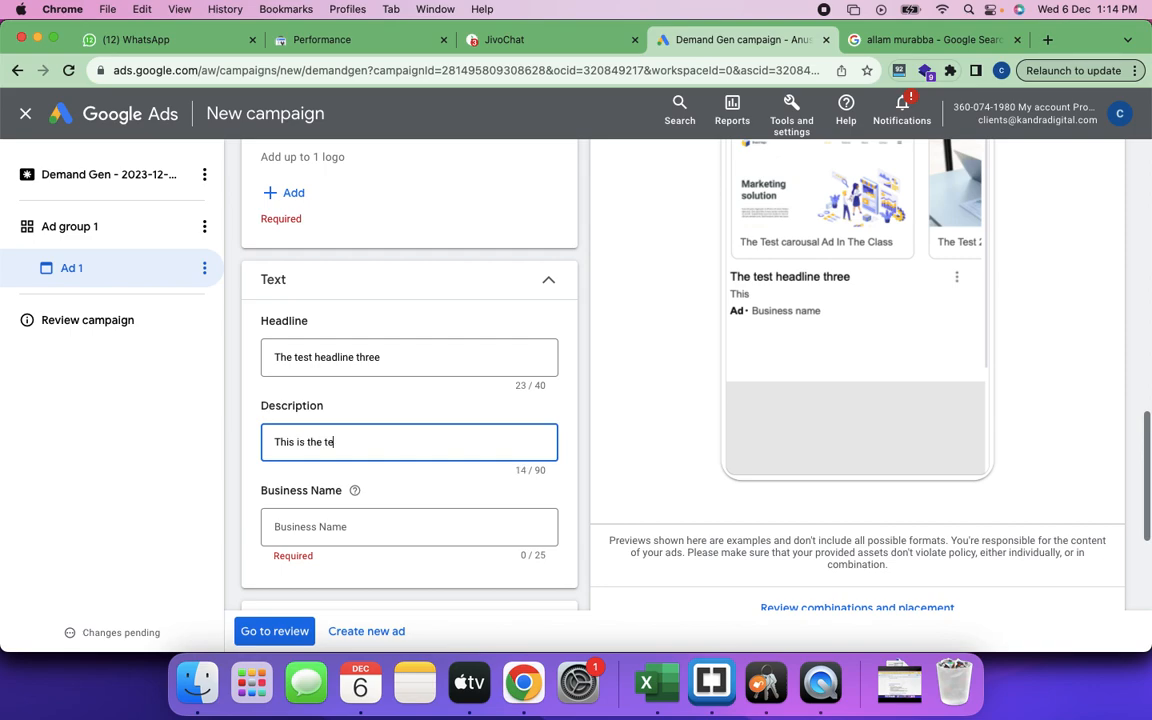
pyautogui.write('is the tets description ')
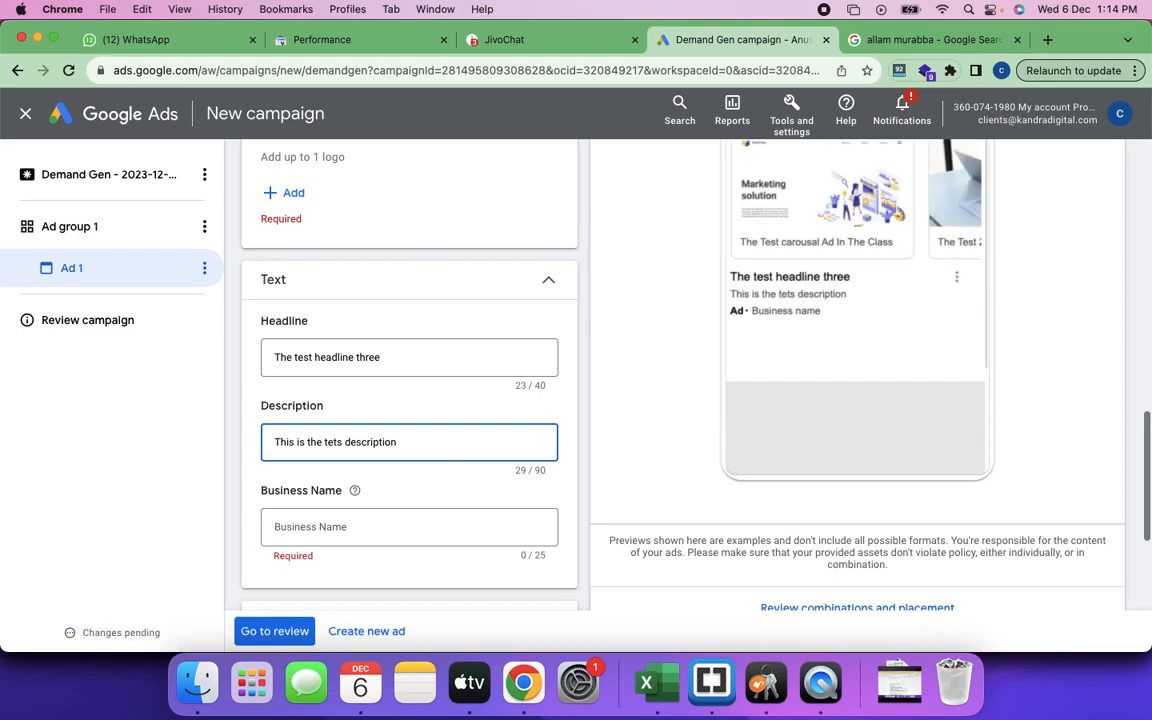
pyautogui.write('typed in')
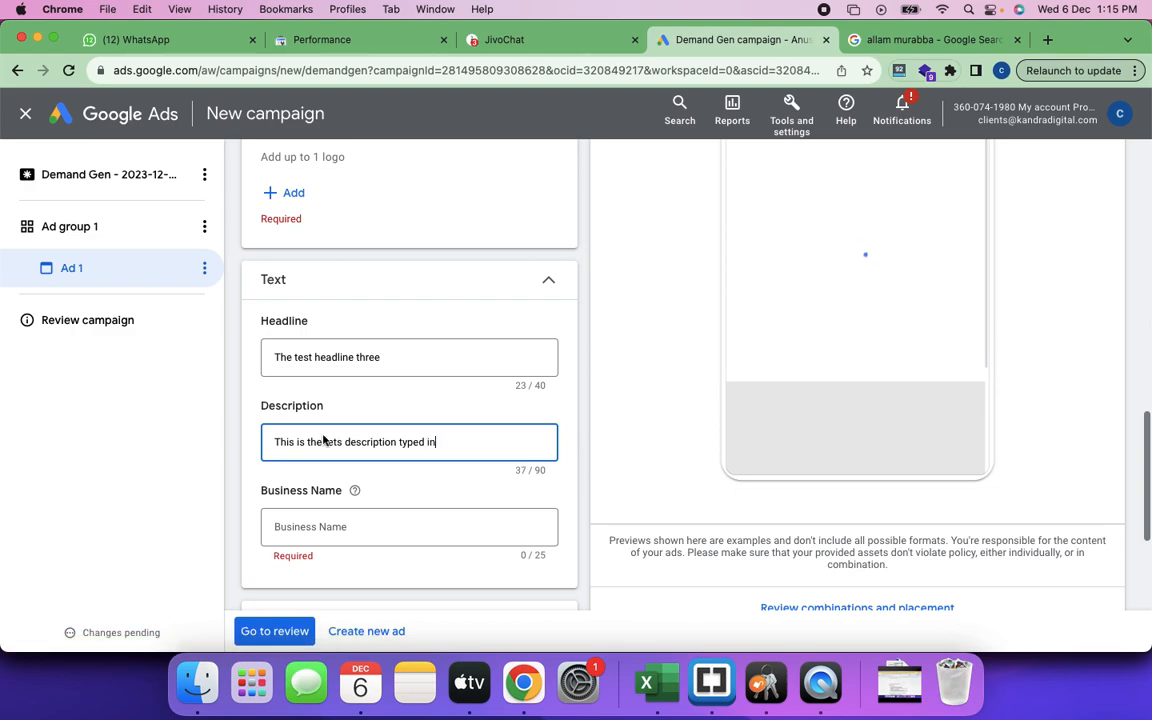
pyautogui.write(' the cl')
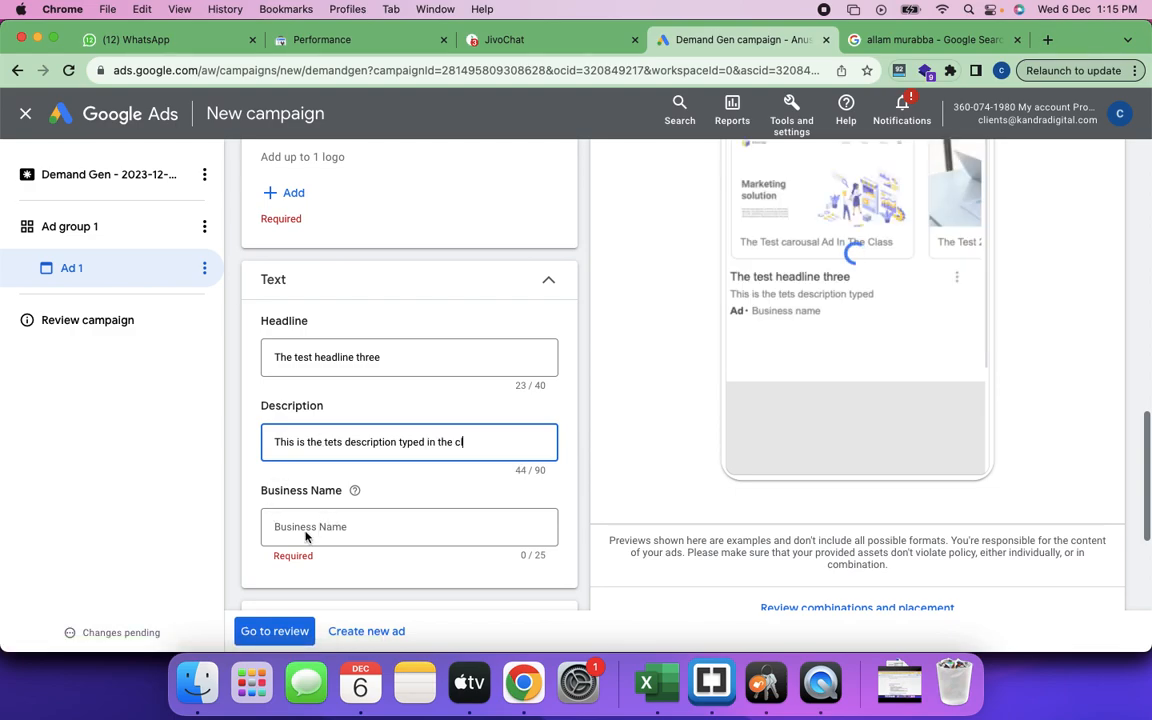
pyautogui.write('ass')
# Set the carousel ad's business name to "KandraDigital".
pyautogui.click(317, 530)
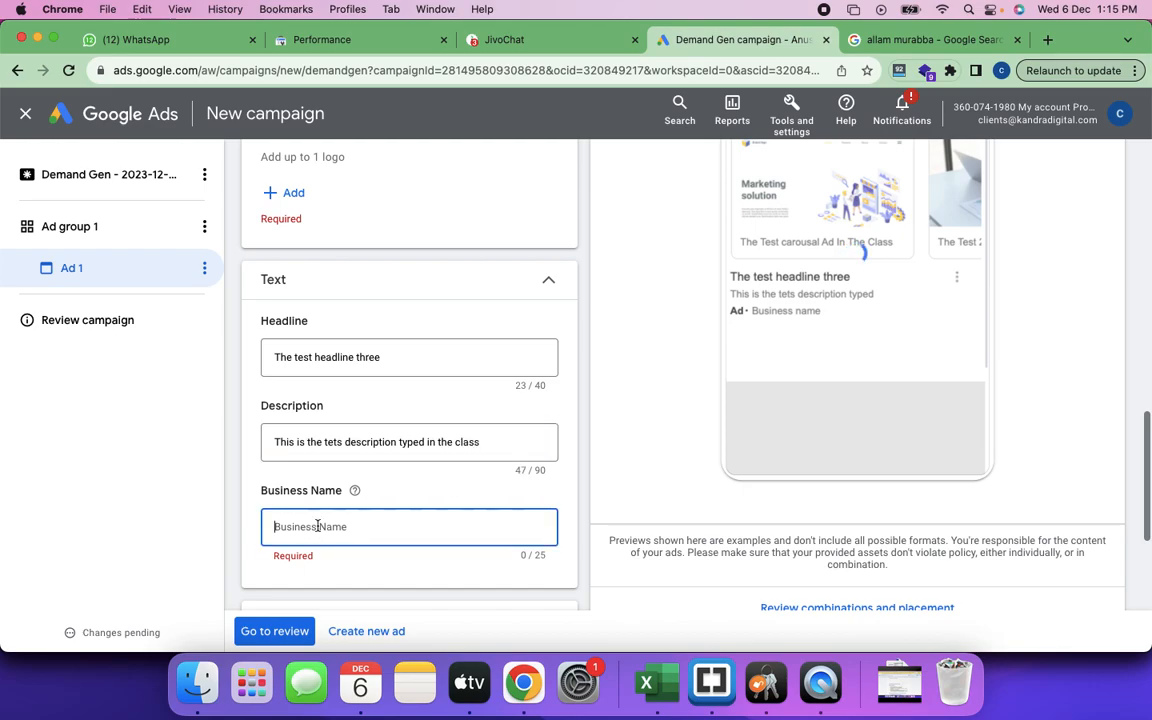
pyautogui.write('Kand')
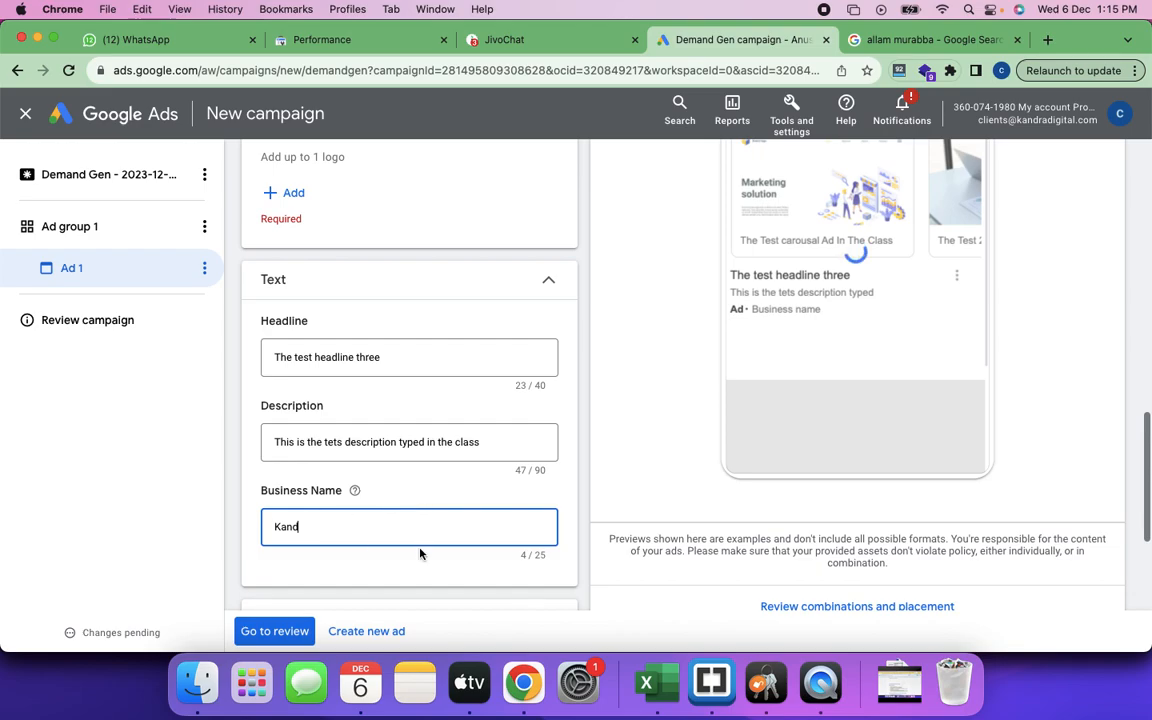
pyautogui.write('raDigital')
pyautogui.scroll(-3, 420, 553)
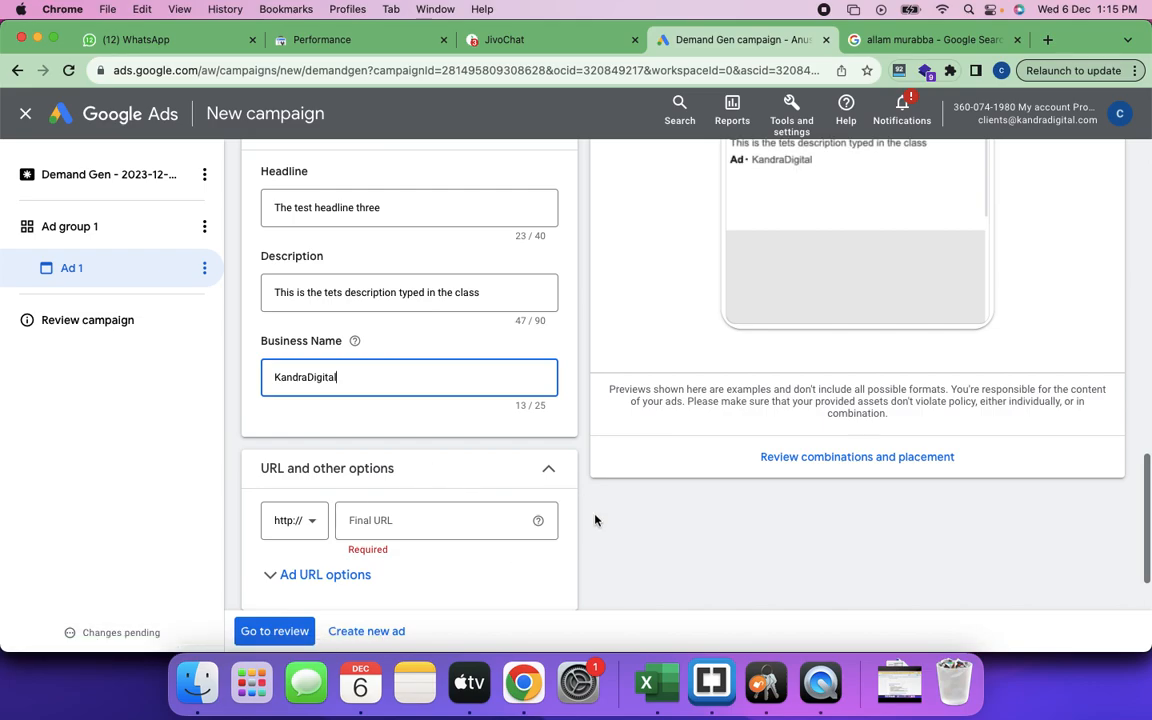
# Examine how the carousel ad appears on mobile in the Discover feed preview.
pyautogui.scroll(6, 595, 520)
pyautogui.scroll(1, 595, 520)
pyautogui.scroll(4, 802, 467)
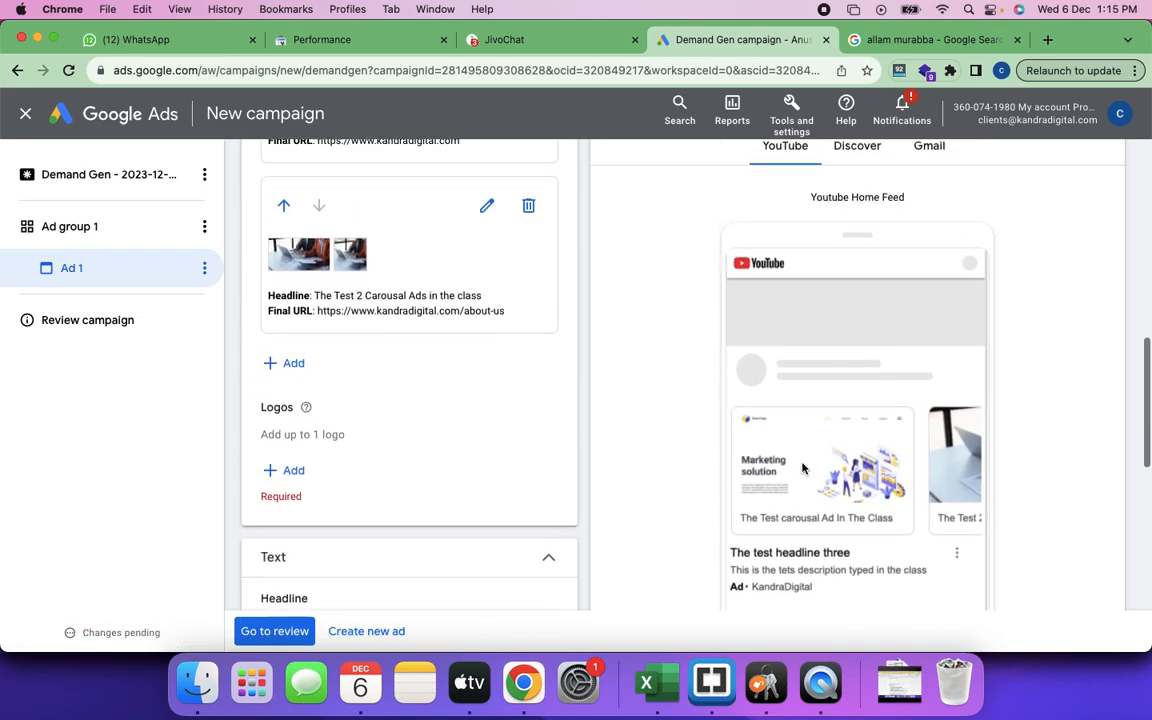
pyautogui.click(858, 237)
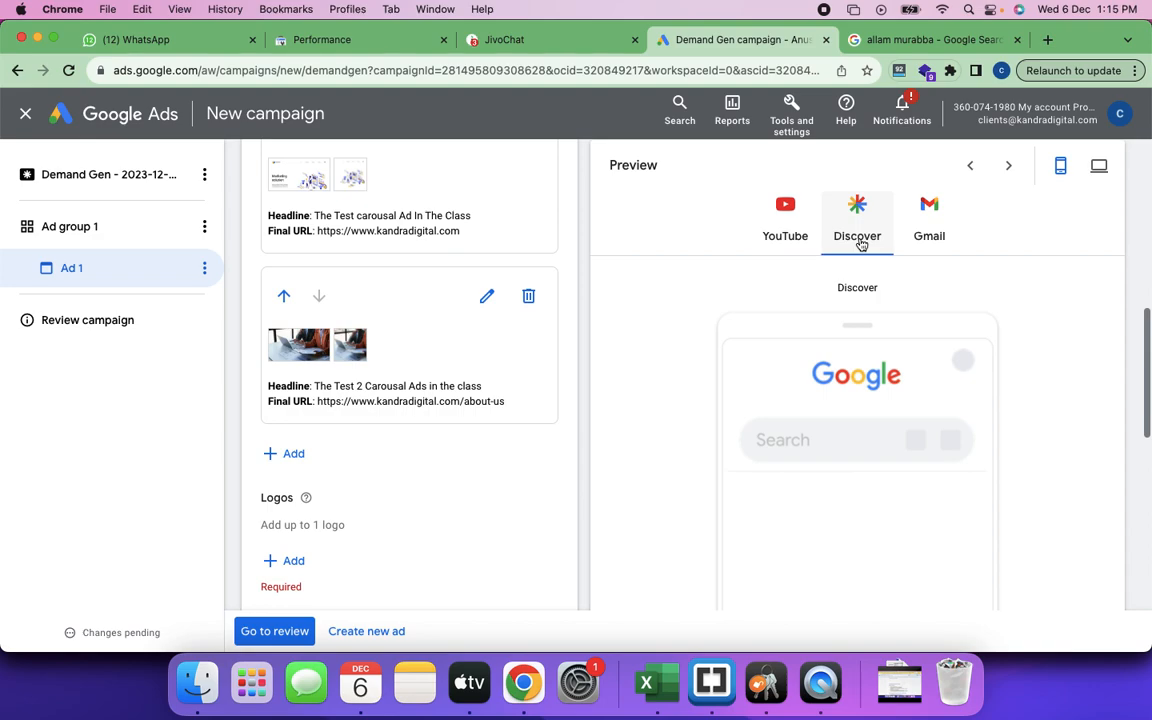
pyautogui.scroll(-4, 905, 514)
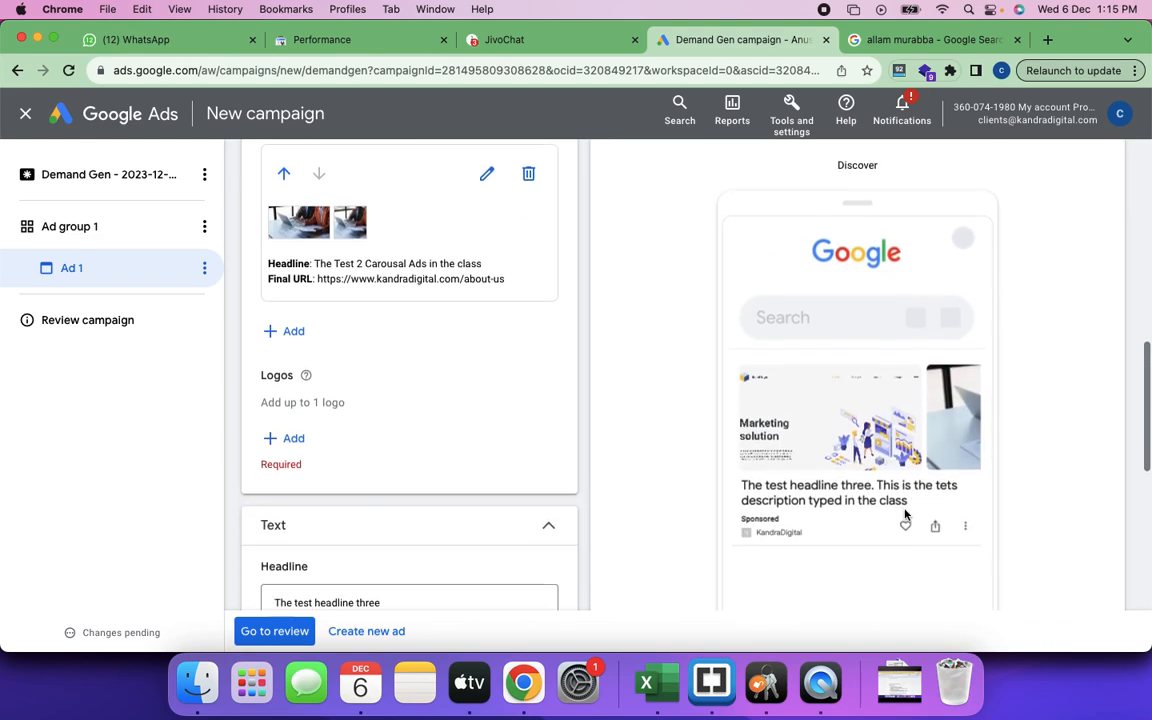
pyautogui.scroll(-1, 905, 514)
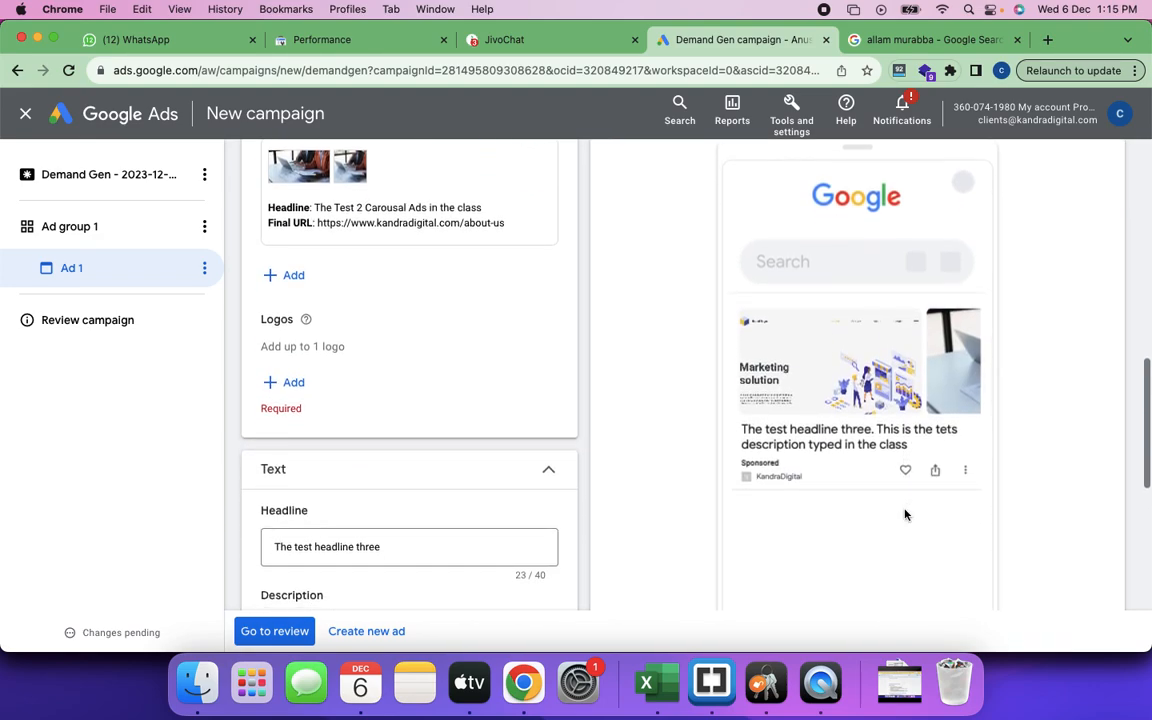
pyautogui.scroll(2, 905, 514)
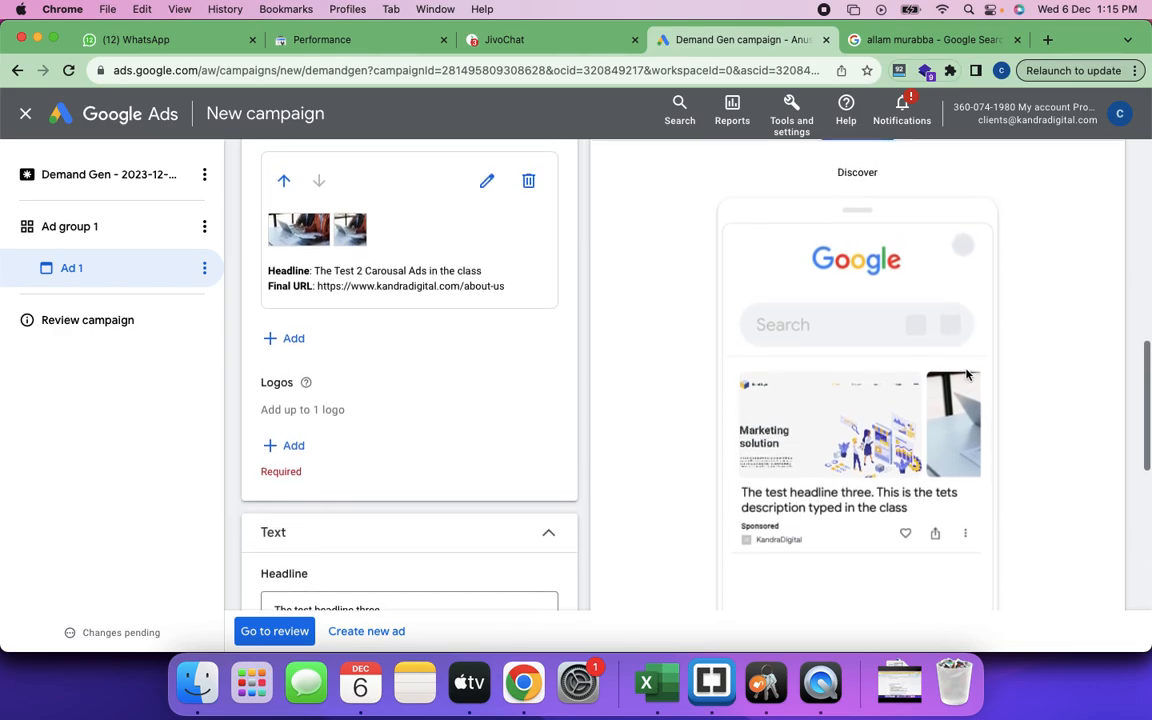
pyautogui.scroll(3, 910, 388)
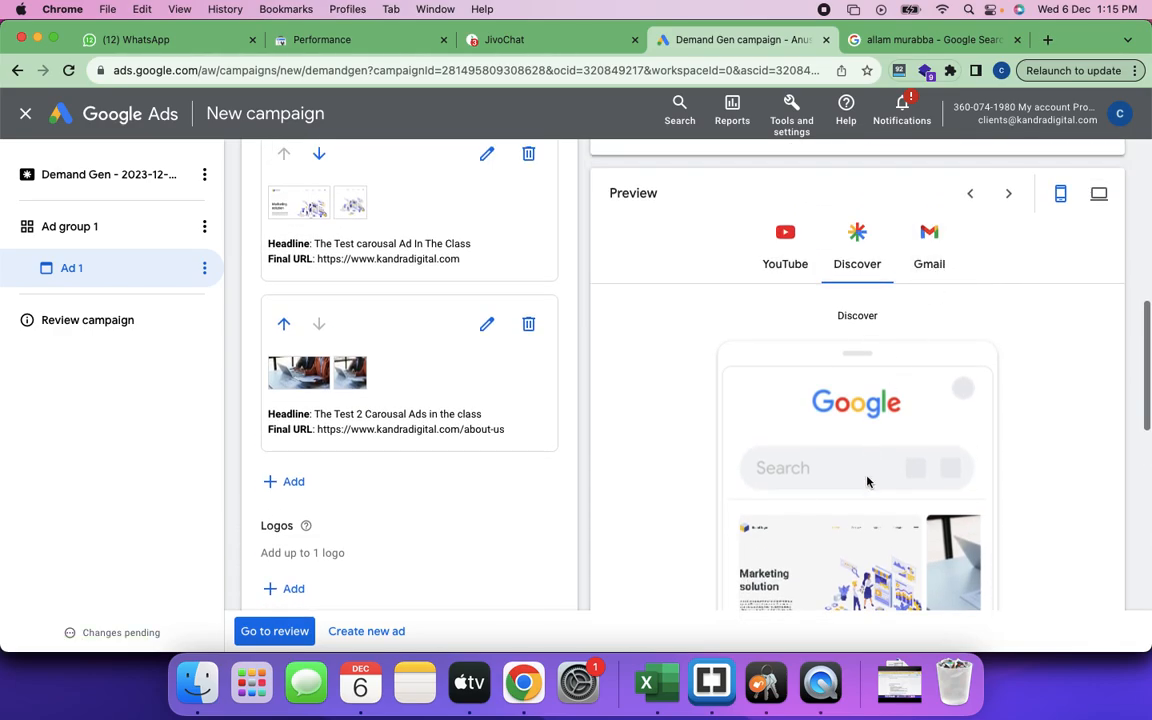
# Examine how the opened carousel ad and its two cards appear in the mobile Gmail preview.
pyautogui.click(932, 268)
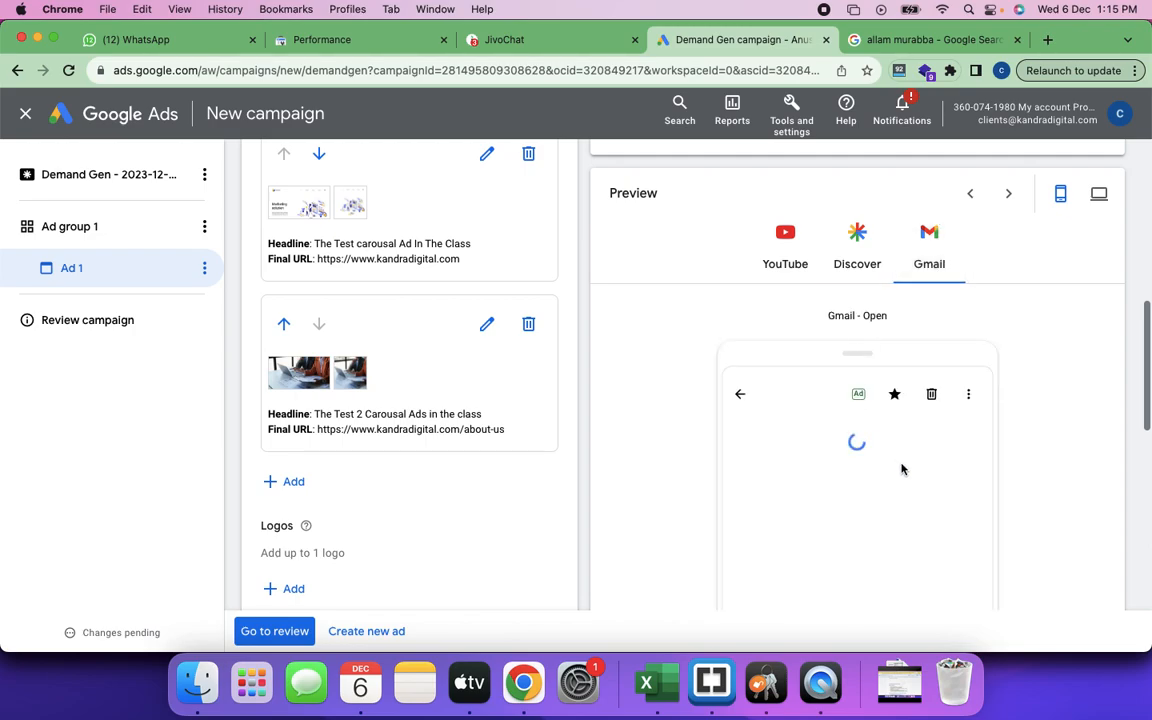
pyautogui.scroll(-5, 901, 469)
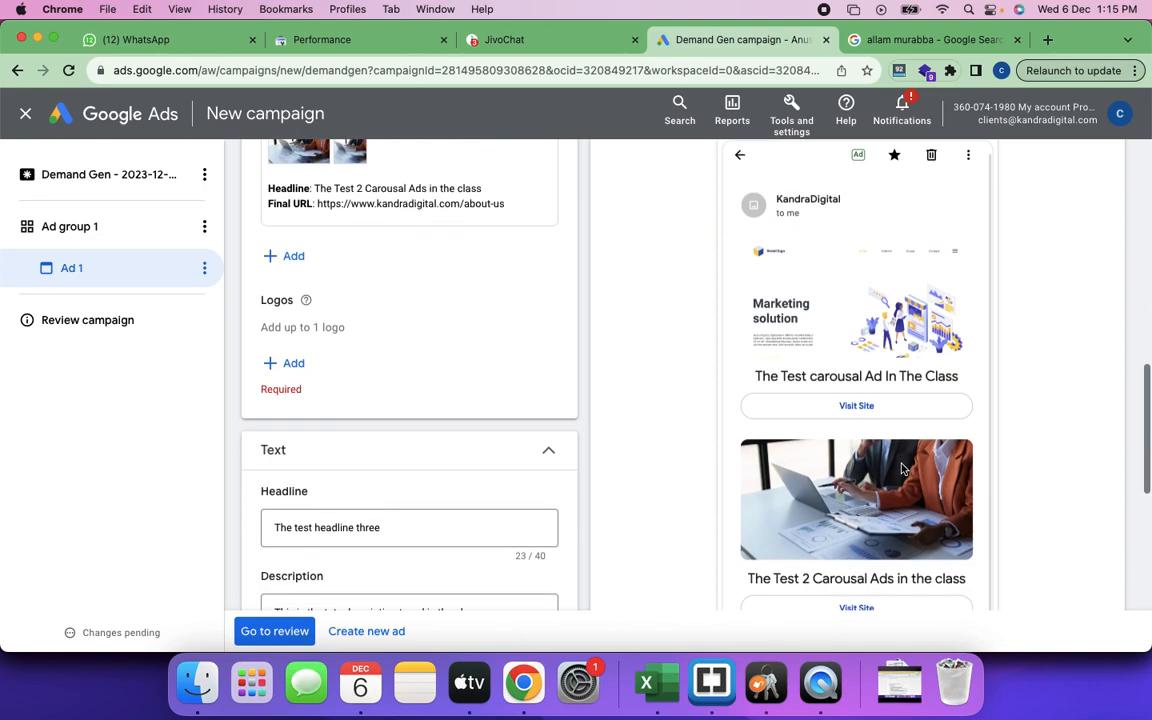
pyautogui.scroll(-4, 901, 469)
pyautogui.scroll(2, 901, 469)
pyautogui.scroll(2, 901, 469)
pyautogui.scroll(3, 890, 468)
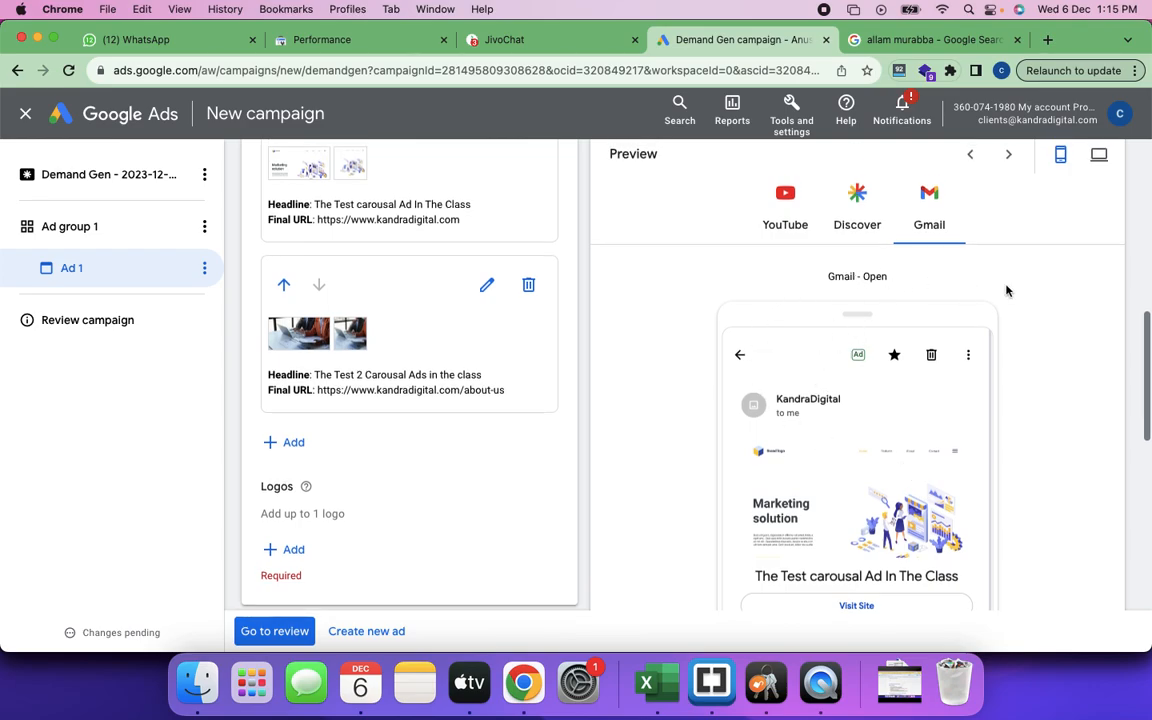
# Check the ad's desktop previews for Gmail, Discover and YouTube.
pyautogui.click(1099, 156)
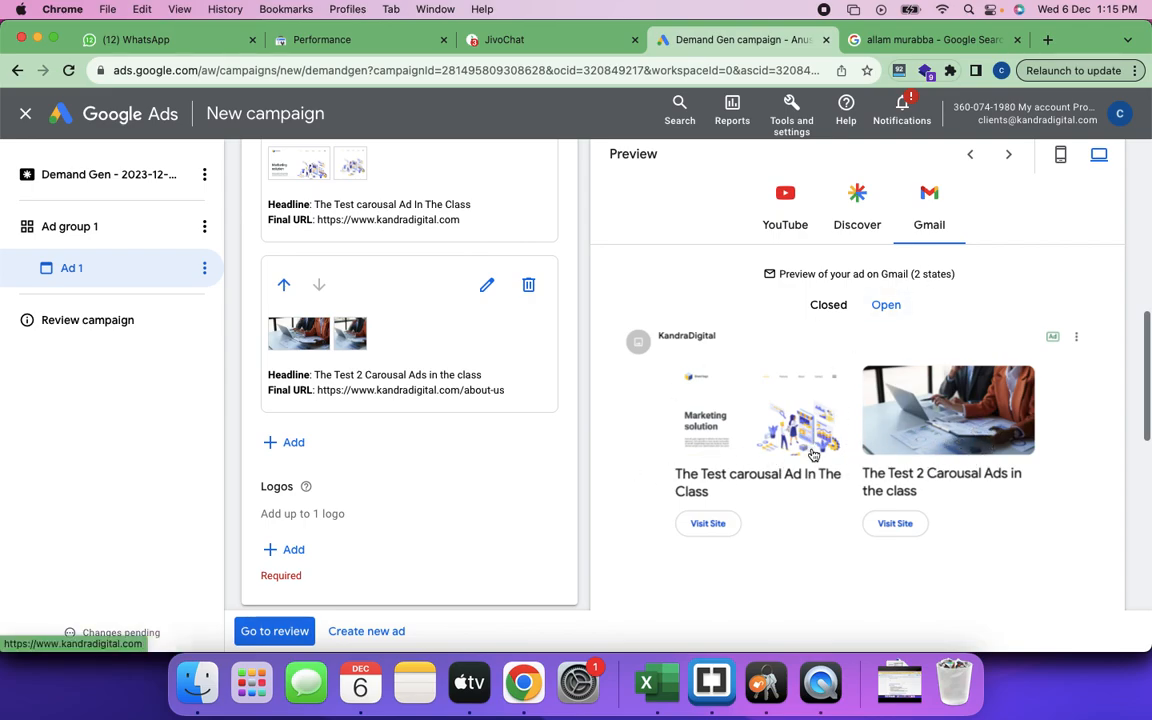
pyautogui.click(864, 224)
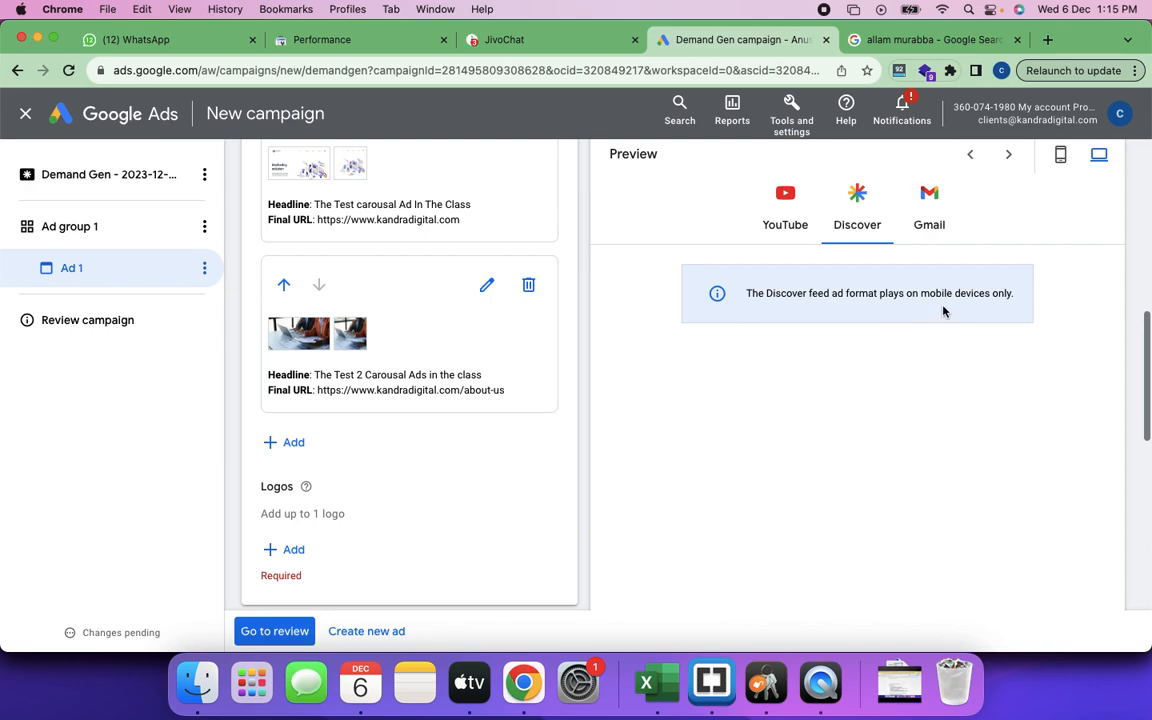
pyautogui.click(791, 230)
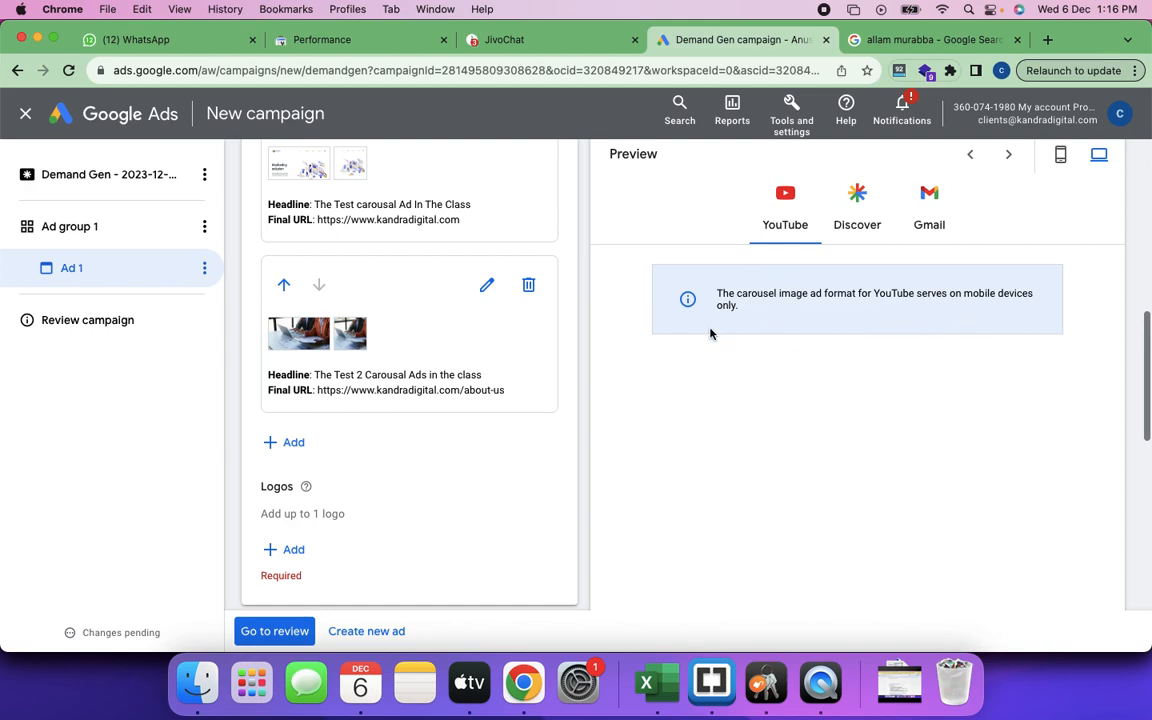
# Look over the ad's entries, go to the campaign review and try to publish the campaign.
pyautogui.scroll(5, 473, 463)
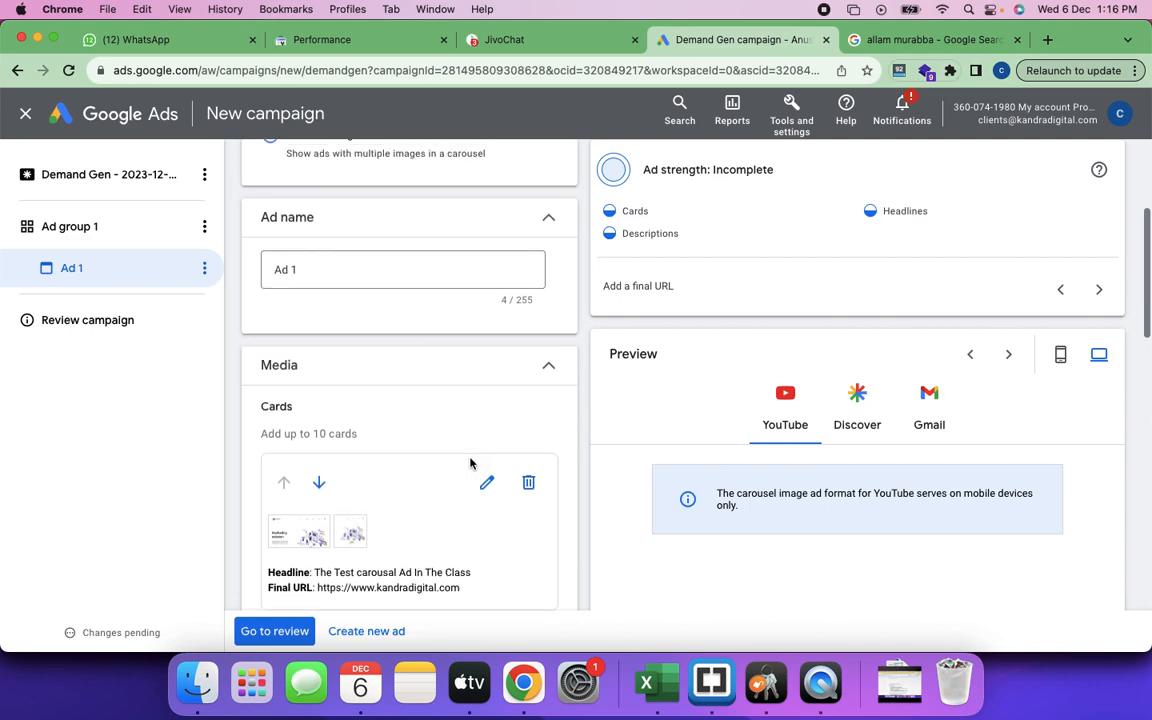
pyautogui.scroll(-5, 473, 520)
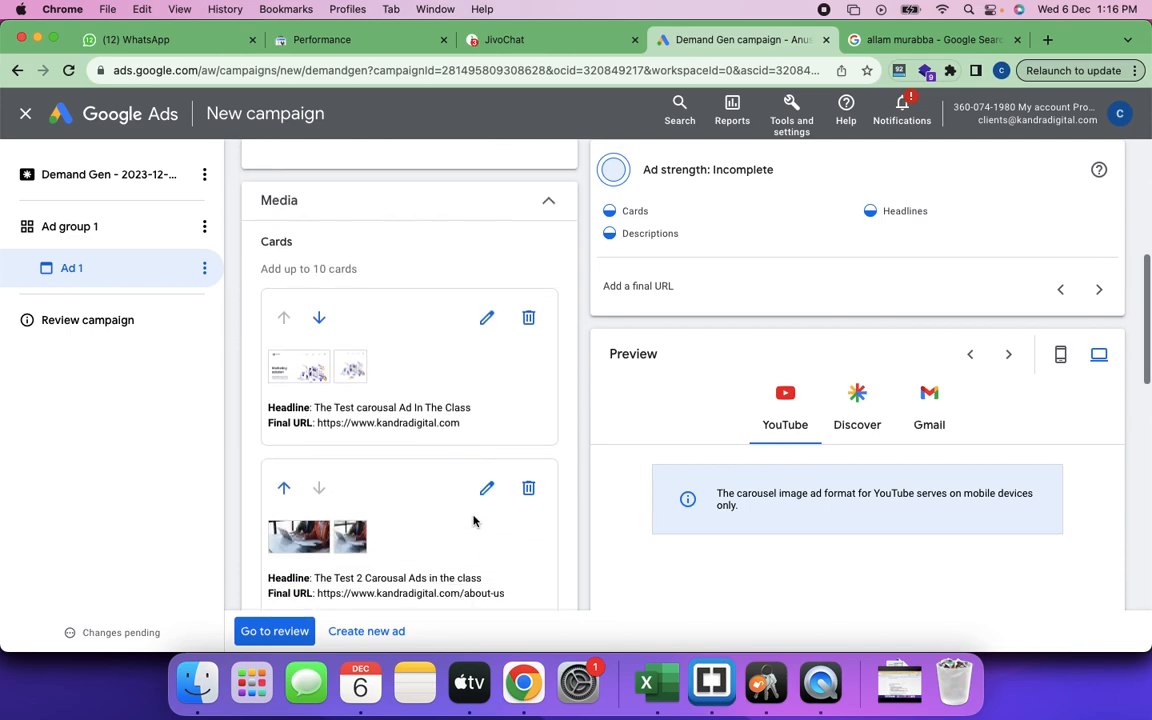
pyautogui.scroll(-2, 473, 520)
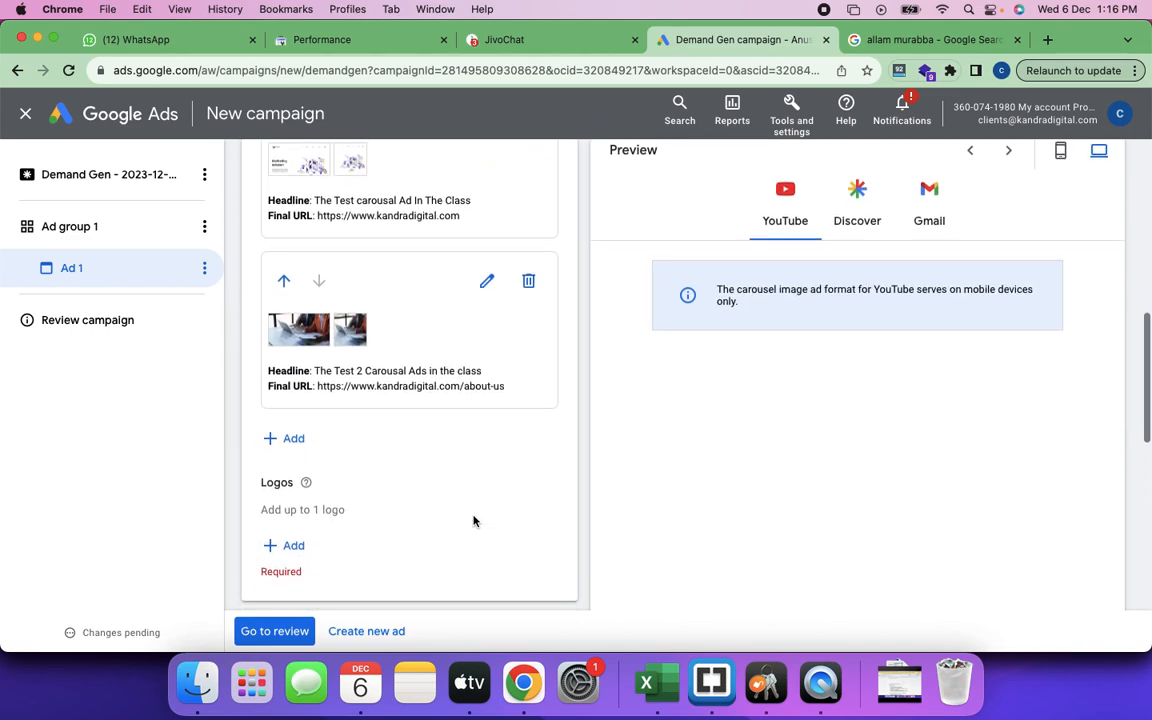
pyautogui.scroll(-10, 473, 520)
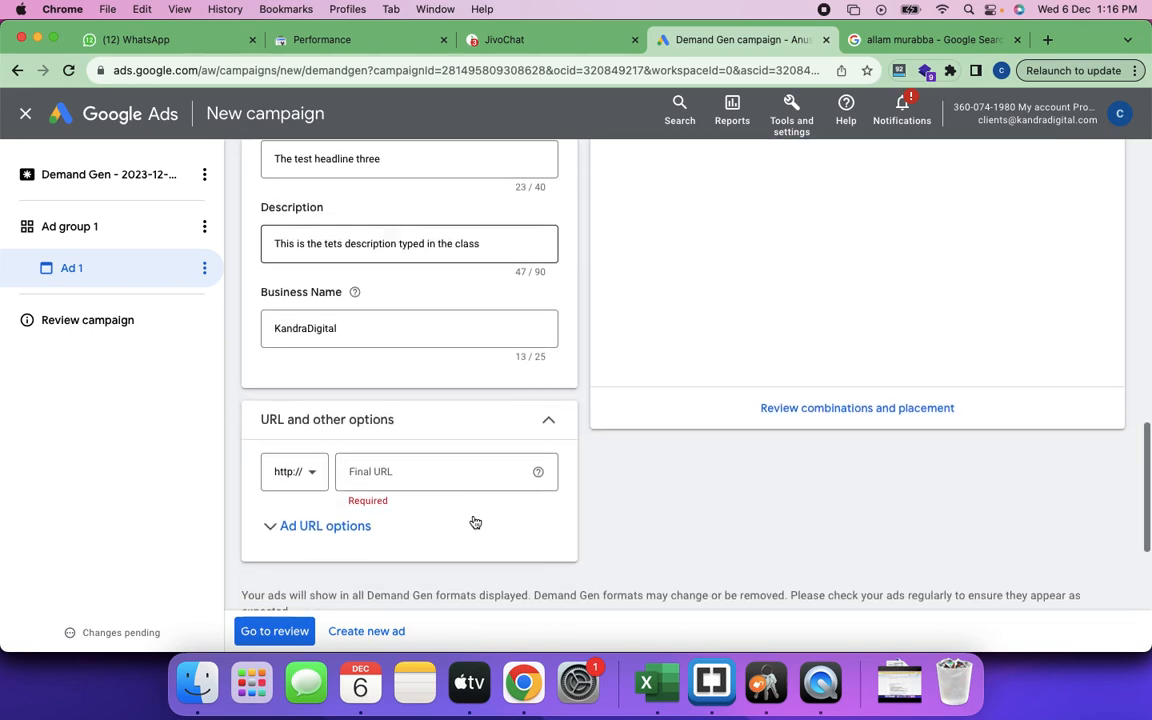
pyautogui.click(246, 636)
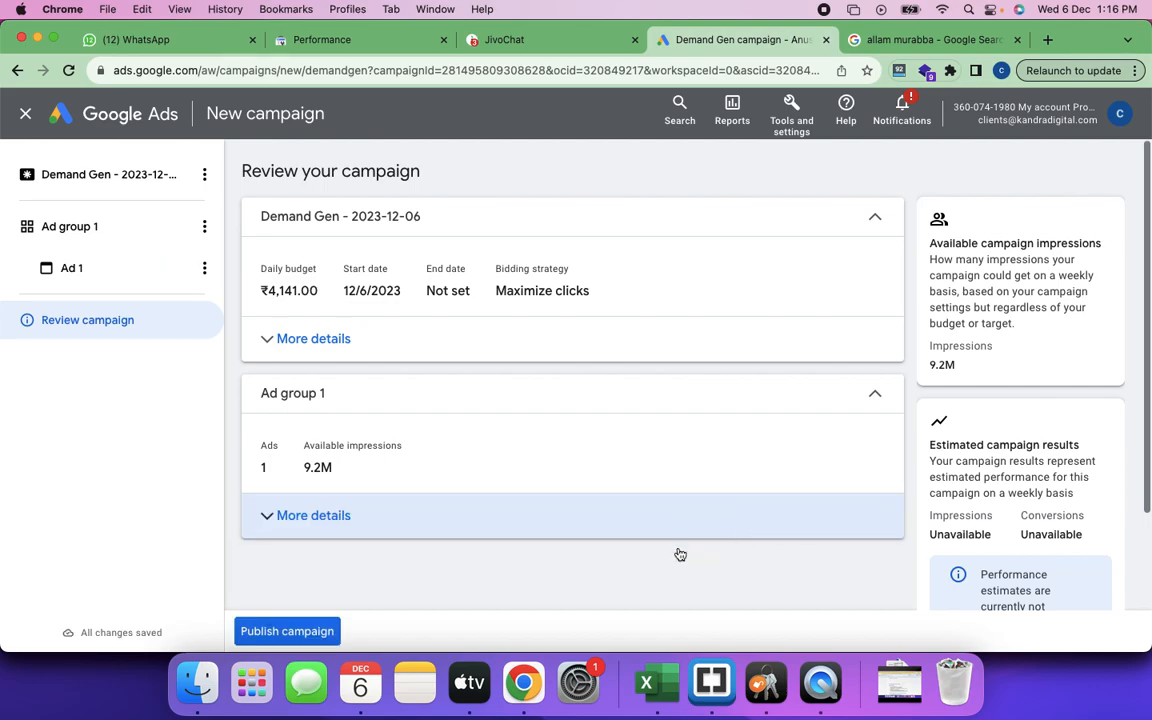
pyautogui.scroll(-3, 676, 553)
pyautogui.scroll(3, 678, 553)
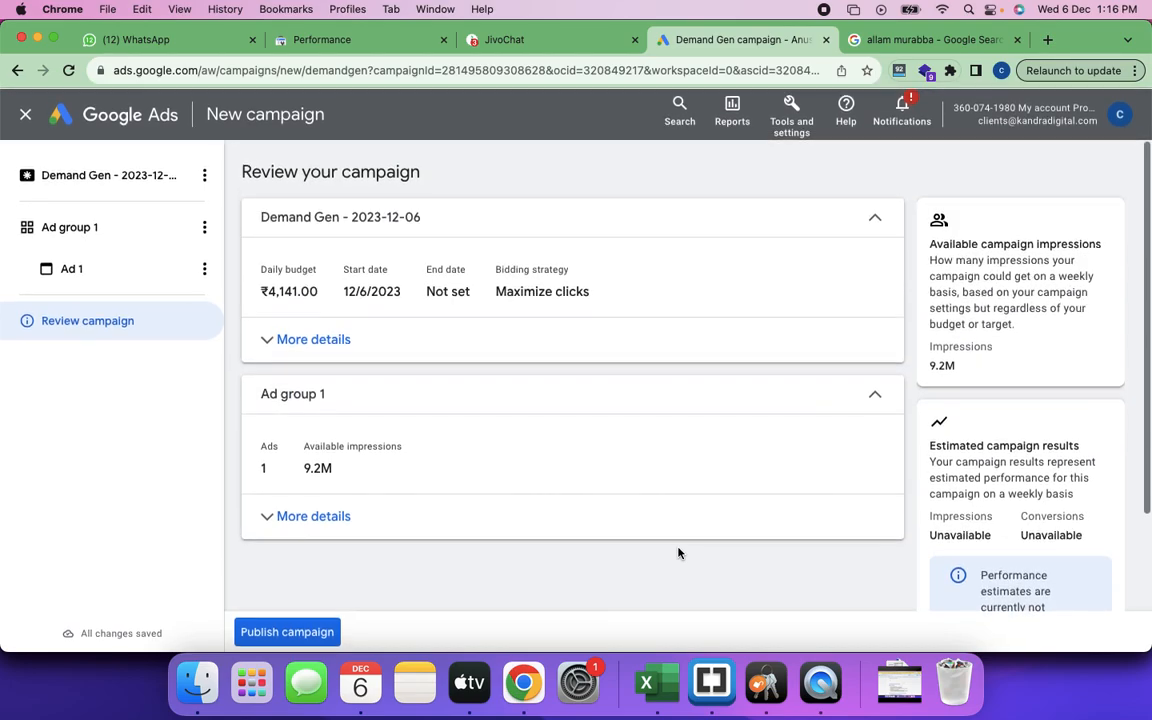
pyautogui.scroll(-3, 678, 553)
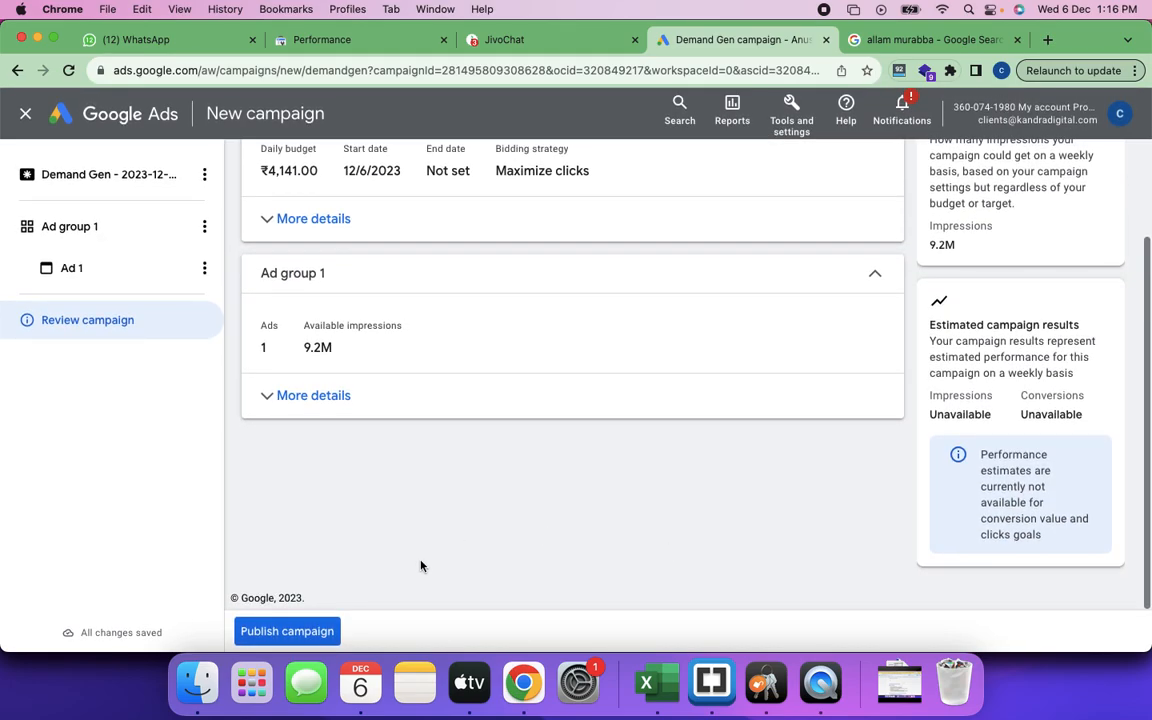
pyautogui.click(289, 632)
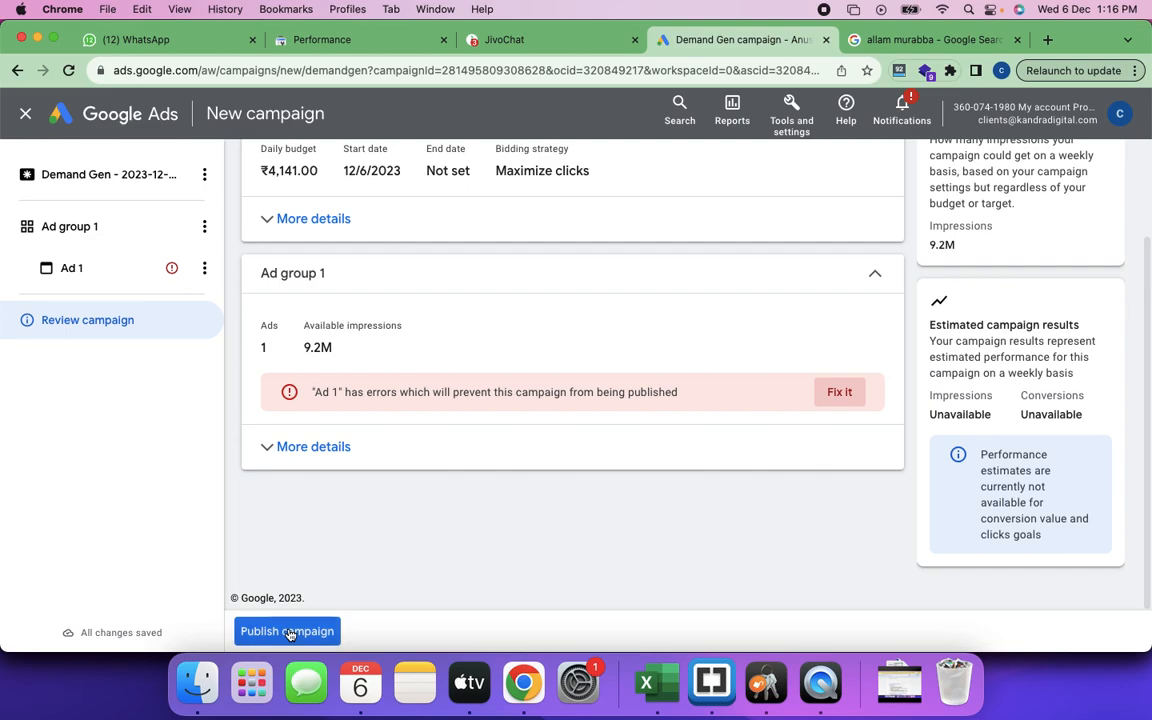
pyautogui.click(840, 393)
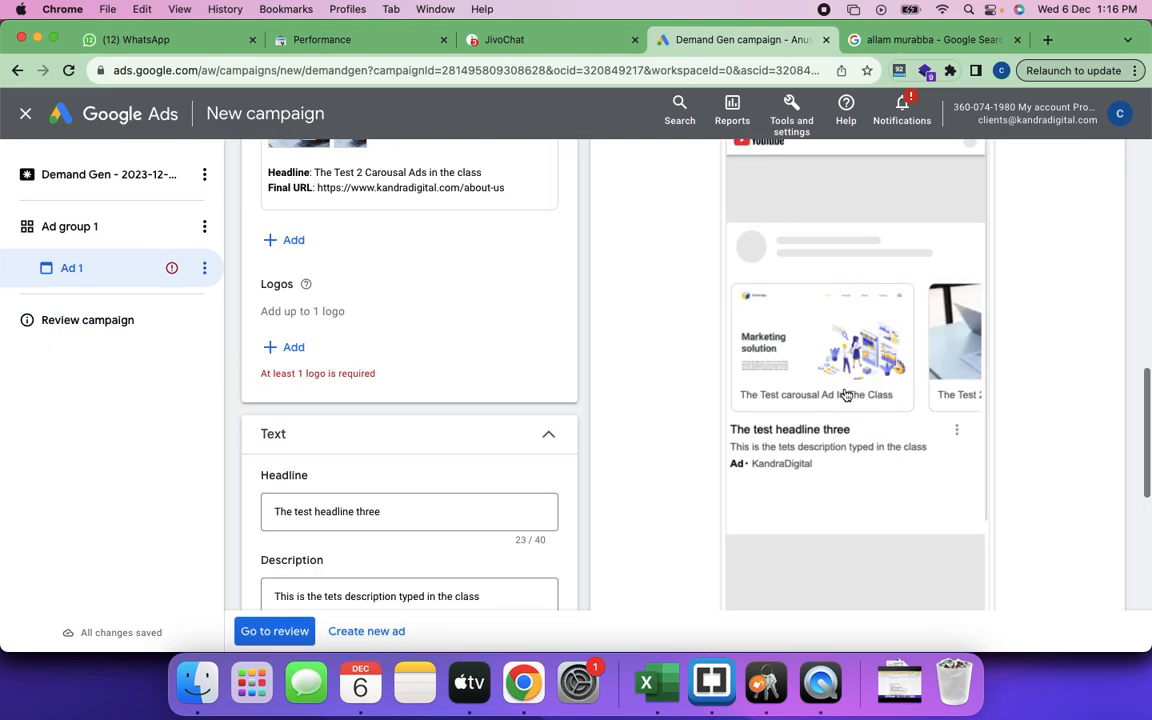
pyautogui.scroll(3, 387, 394)
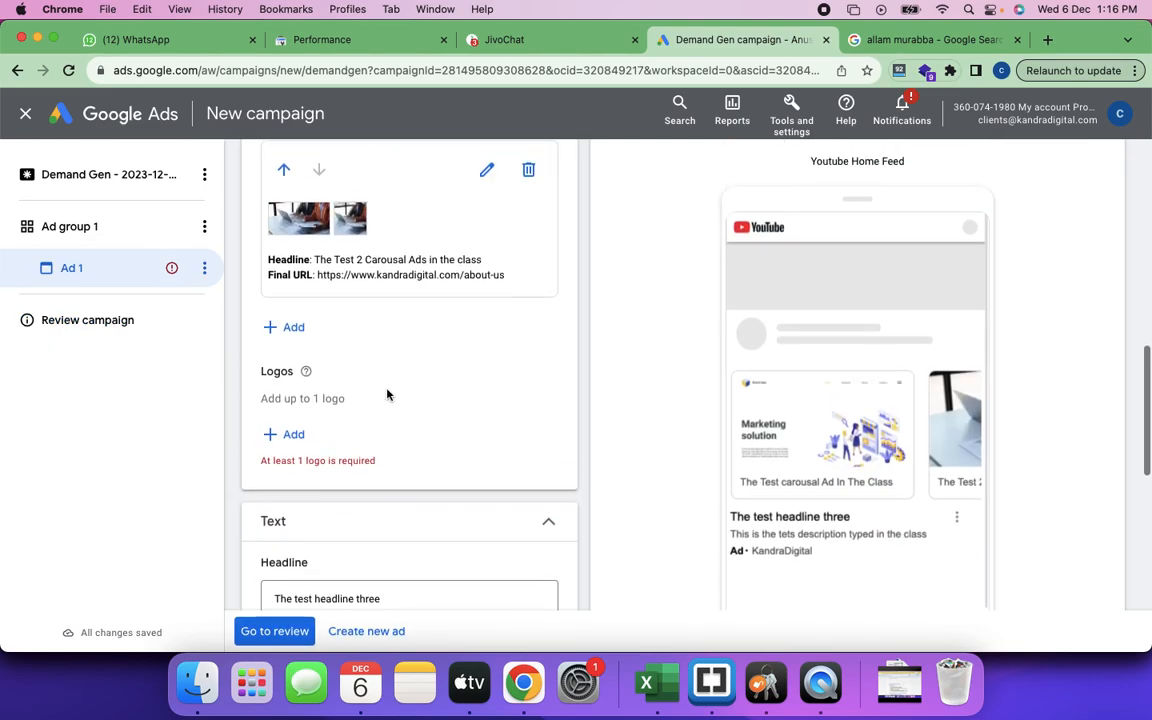
pyautogui.scroll(-5, 294, 482)
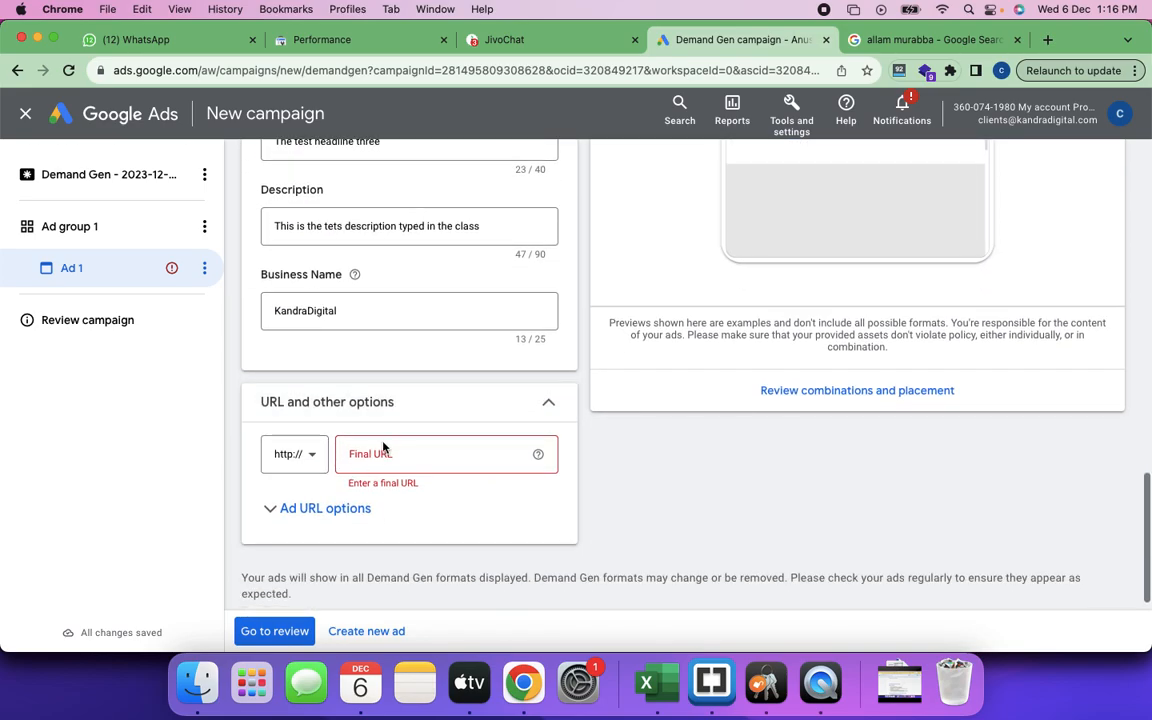
pyautogui.click(314, 458)
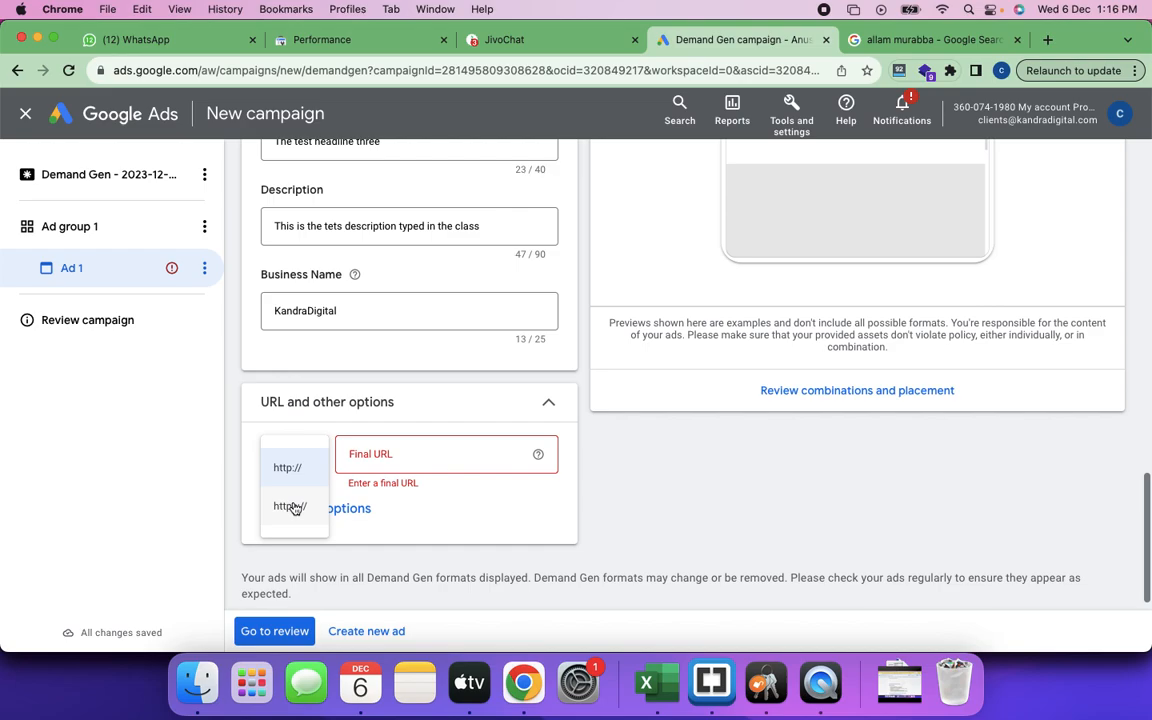
pyautogui.click(288, 506)
pyautogui.click(403, 454)
pyautogui.write('www.kandradigit')
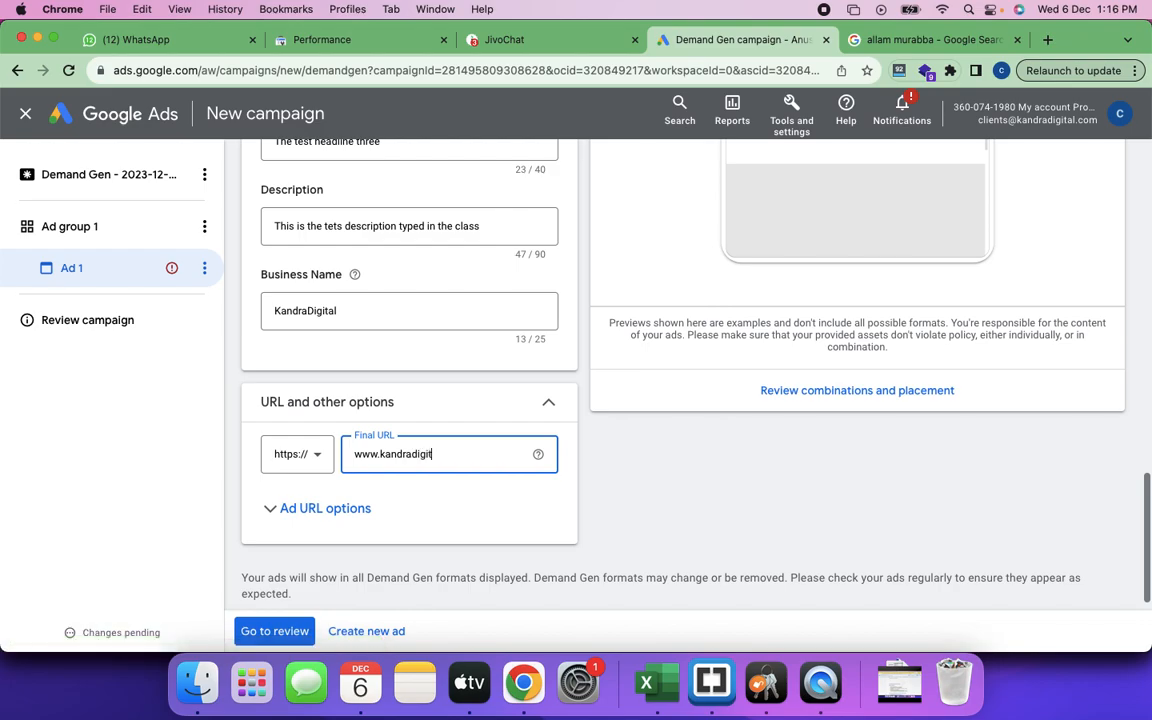
pyautogui.write('al.com')
# Add the square Anustore logo from the asset library to the ad and return to the campaign review.
pyautogui.scroll(5, 426, 442)
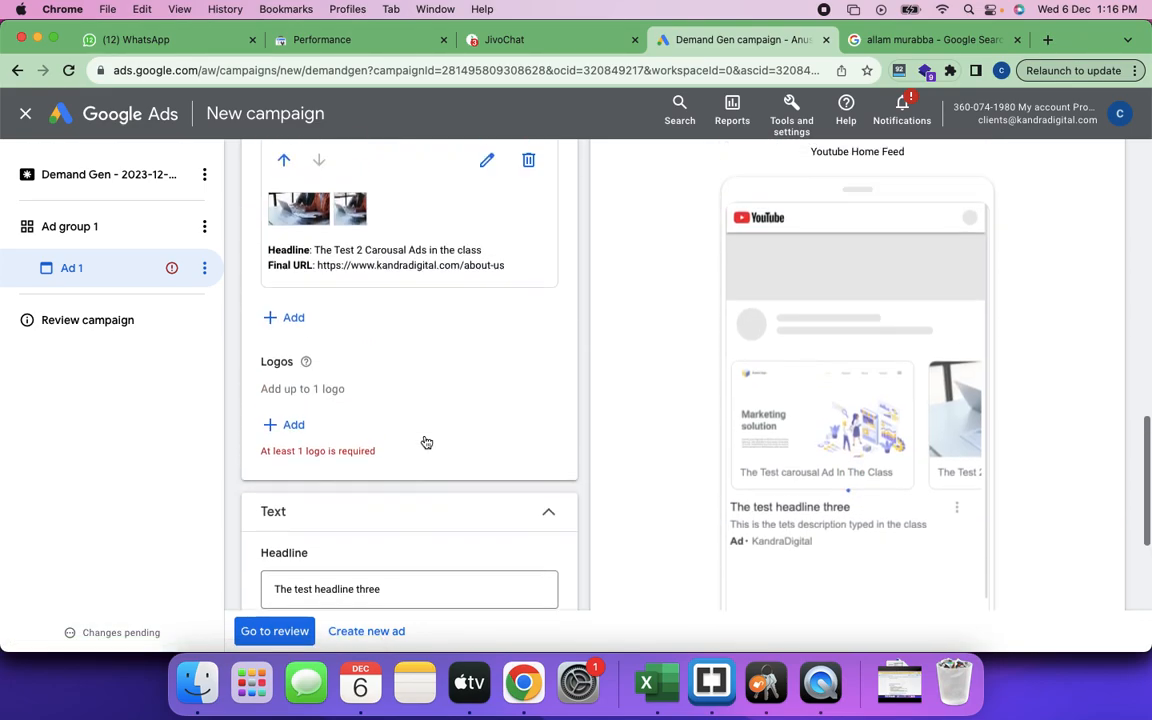
pyautogui.click(292, 443)
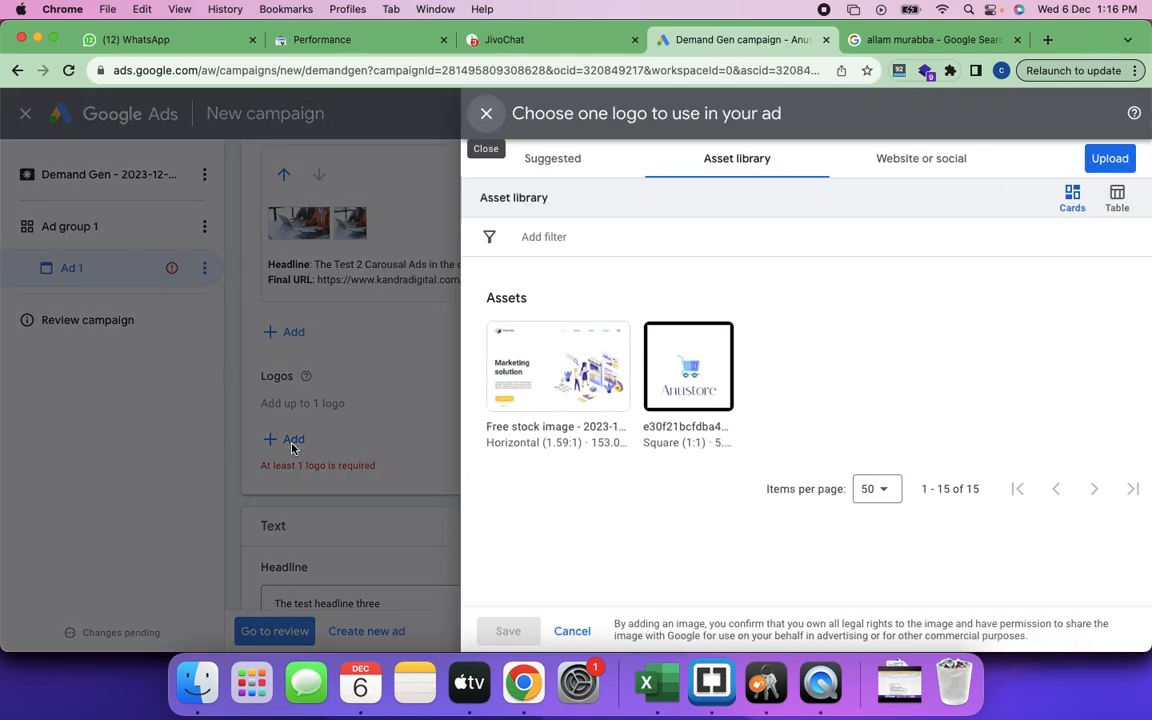
pyautogui.click(564, 175)
pyautogui.click(745, 156)
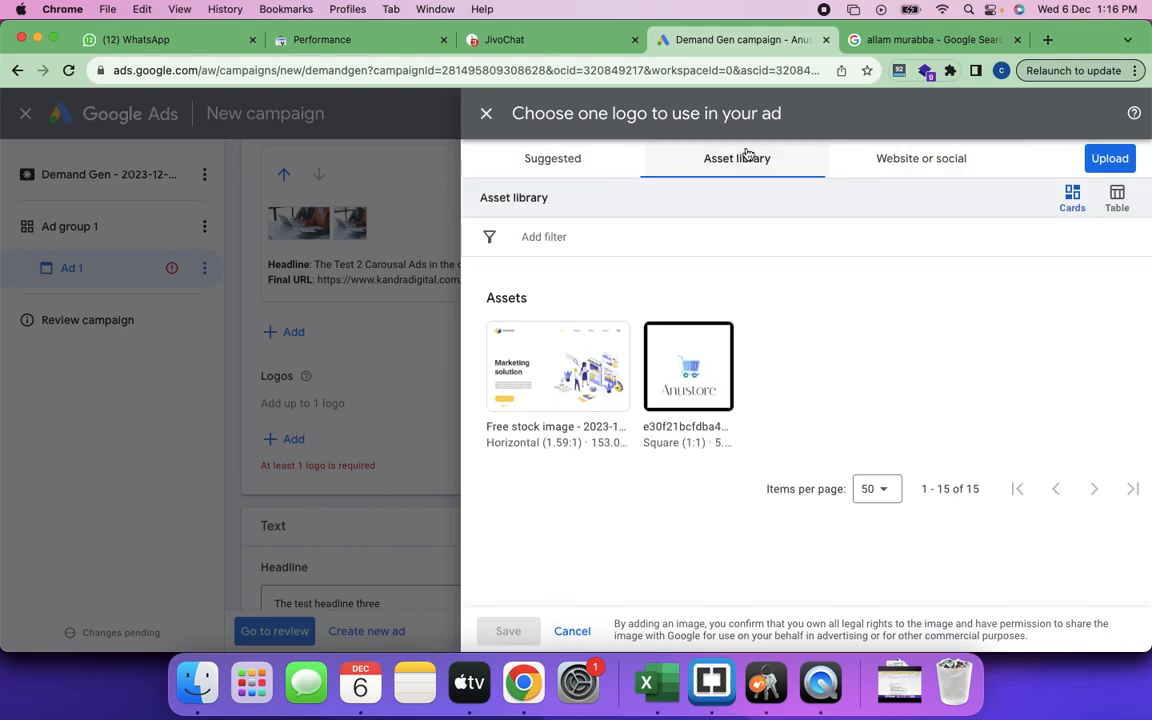
pyautogui.click(700, 377)
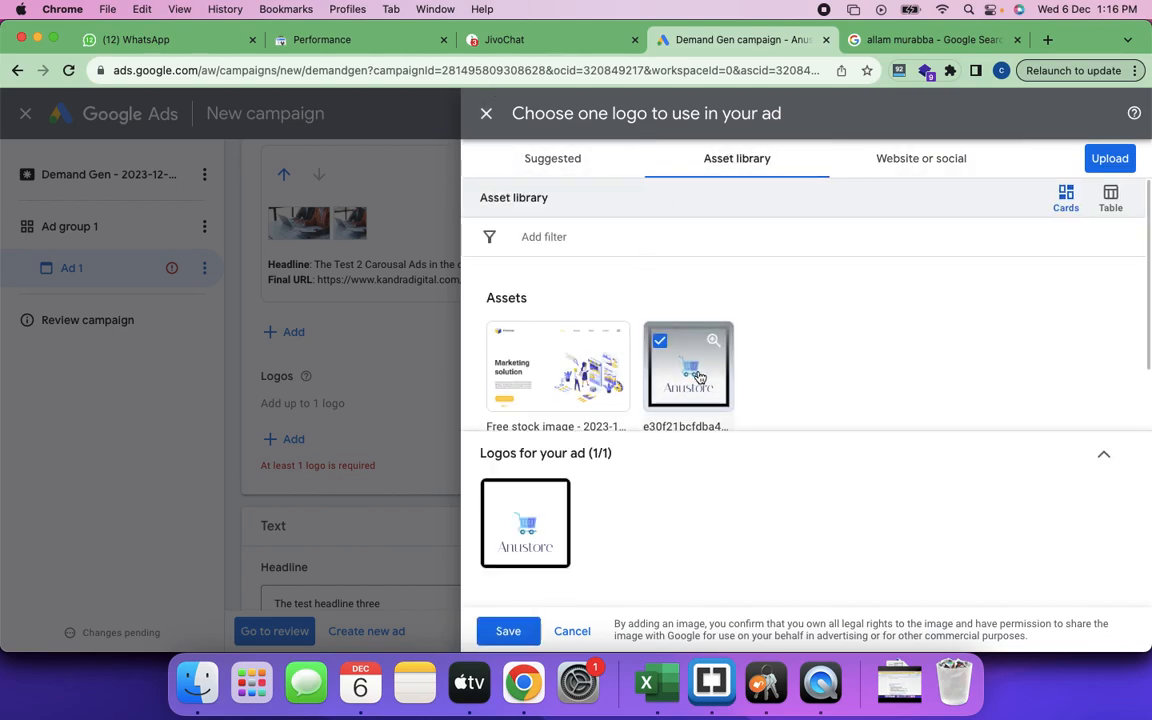
pyautogui.click(508, 631)
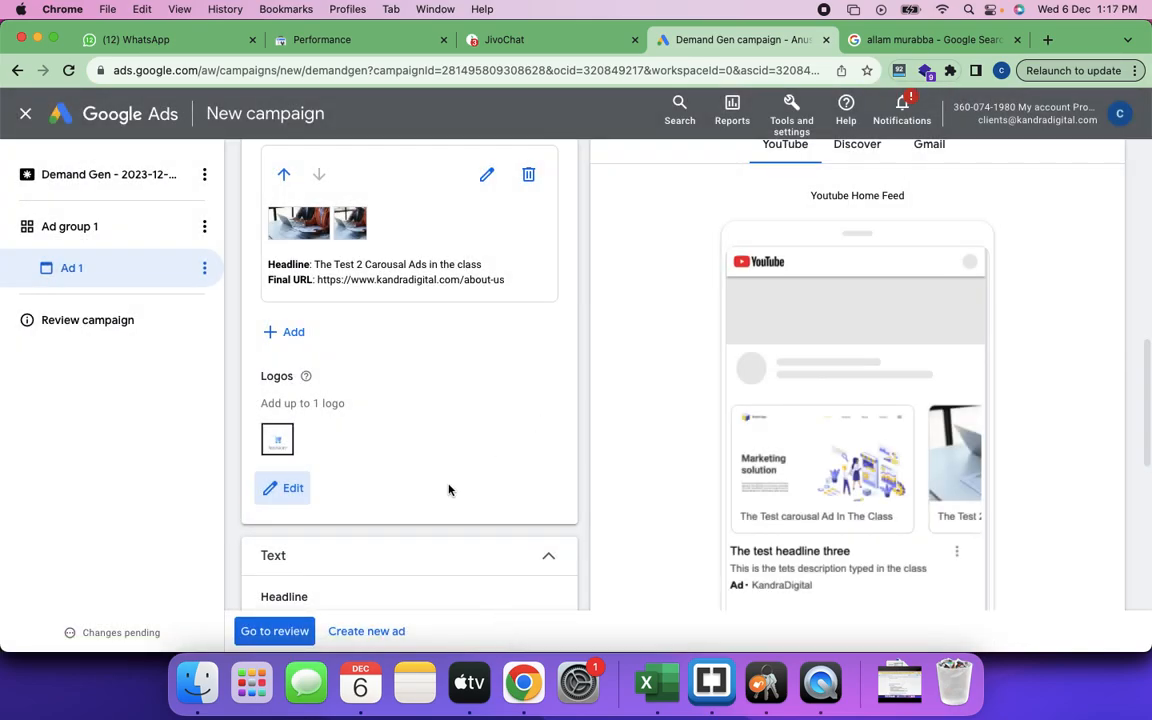
pyautogui.scroll(-3, 450, 489)
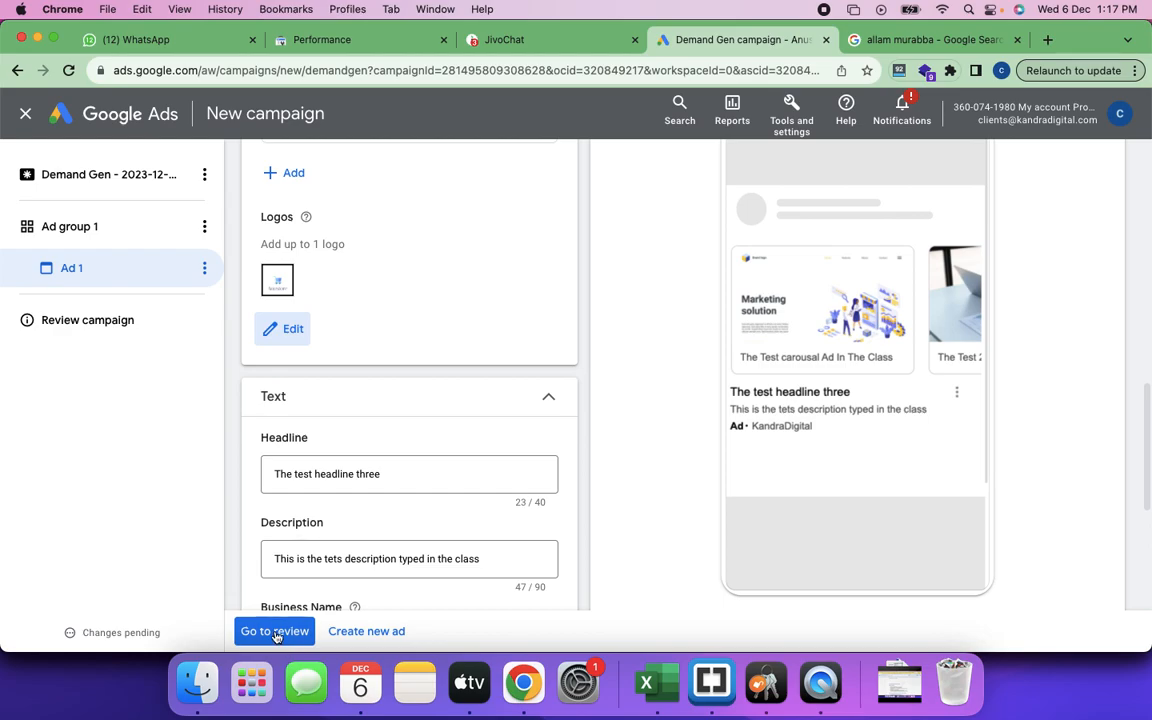
pyautogui.click(275, 631)
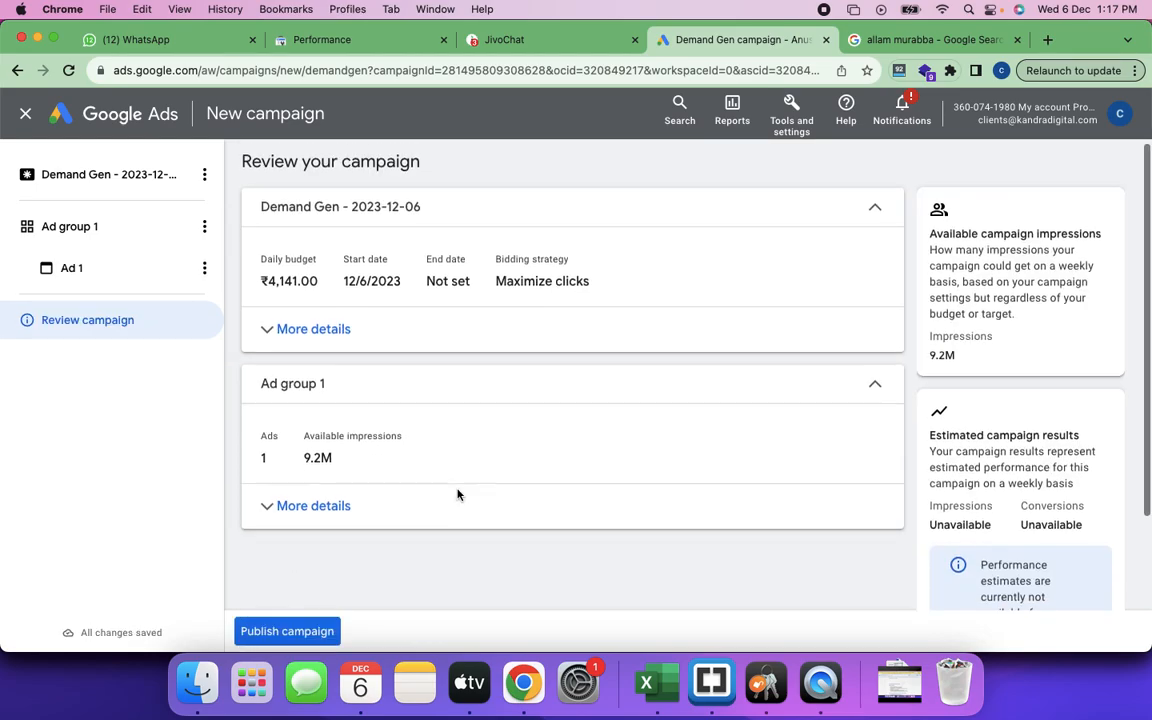
# Check the budget and ad group summary on the review page and publish the Demand Gen campaign.
pyautogui.scroll(-2, 458, 494)
pyautogui.scroll(2, 458, 494)
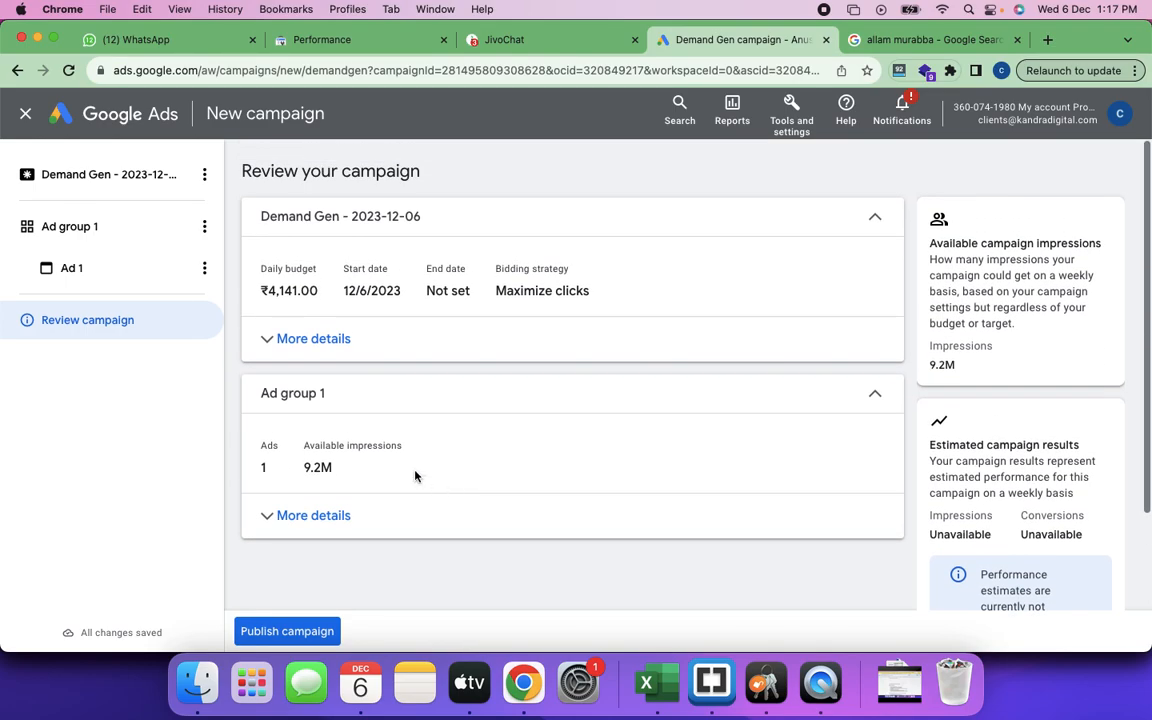
pyautogui.click(276, 633)
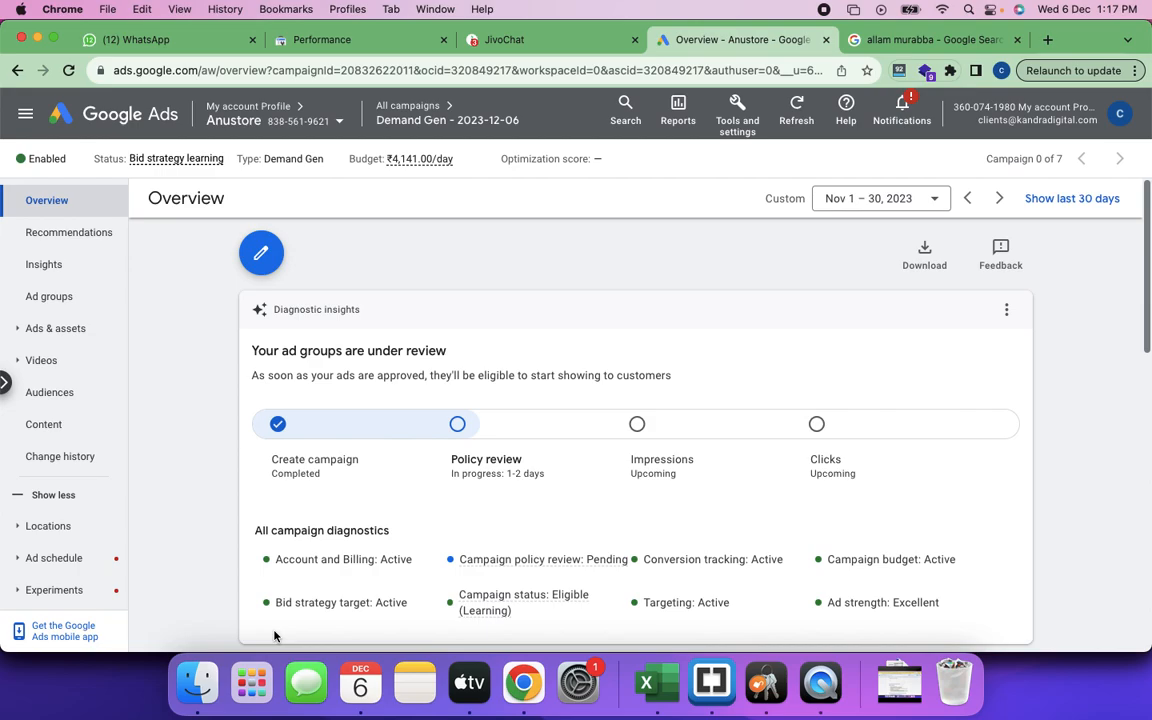
# Examine the published campaign's overview with its diagnostics and ad status, and look through the list of all campaigns.
pyautogui.scroll(-10, 663, 463)
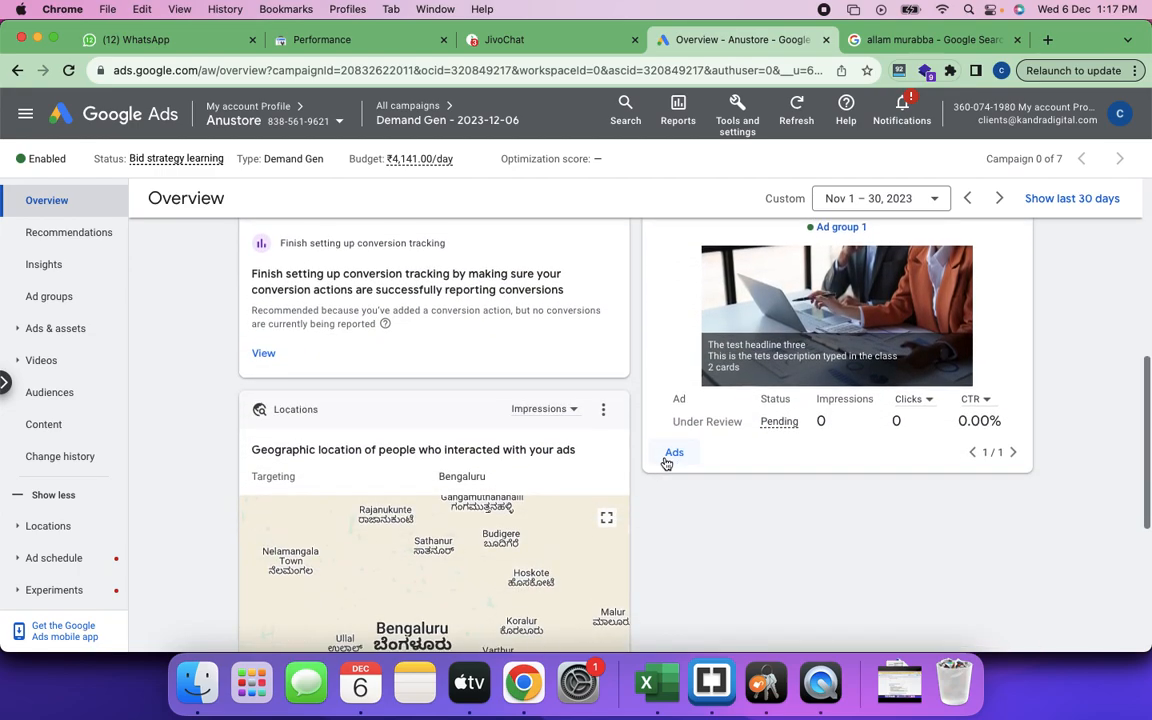
pyautogui.scroll(-2, 665, 463)
pyautogui.scroll(4, 665, 462)
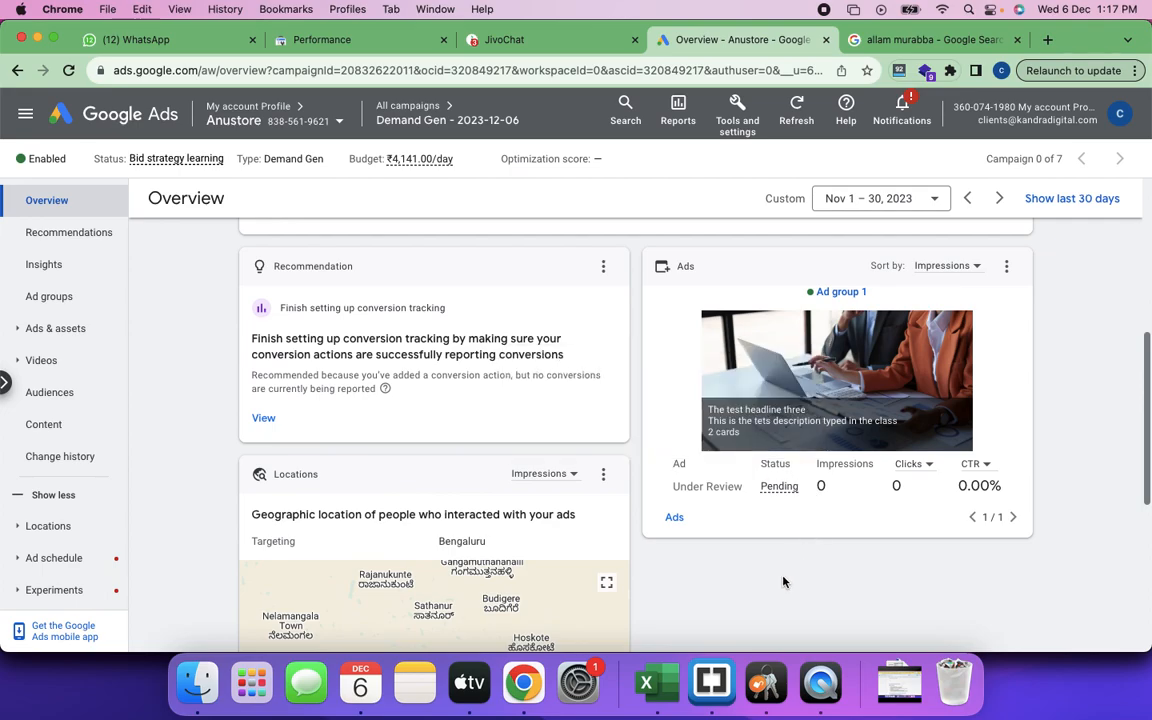
pyautogui.scroll(2, 784, 581)
pyautogui.scroll(5, 784, 581)
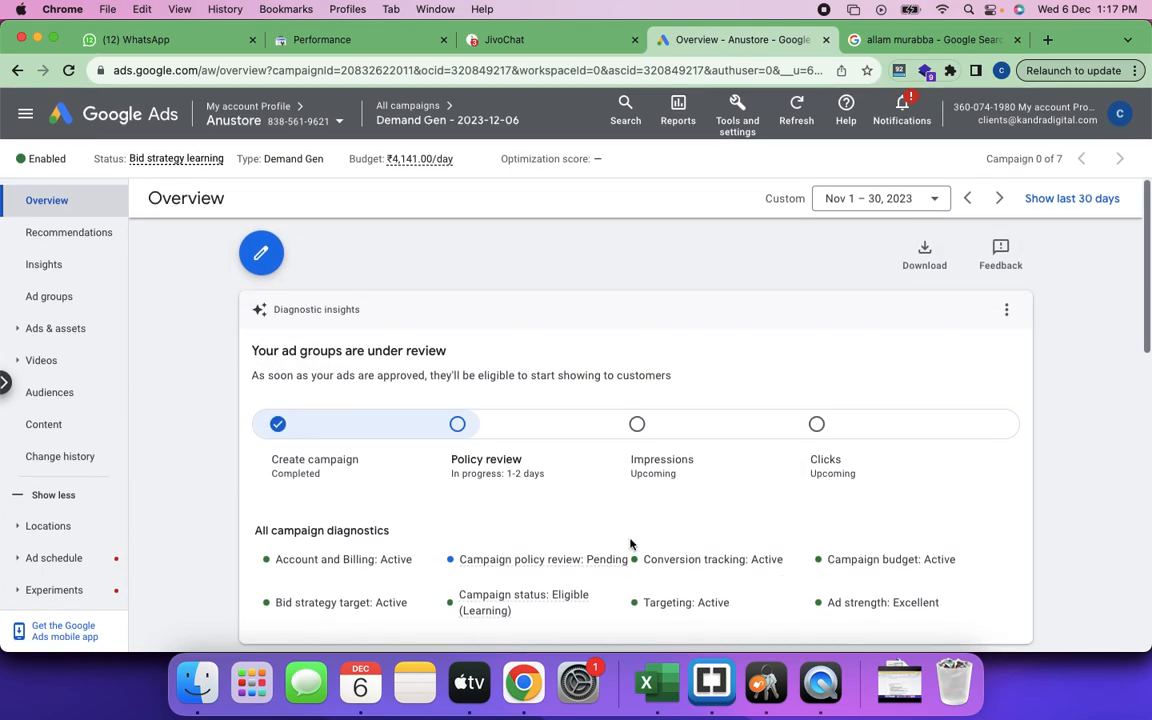
pyautogui.click(407, 107)
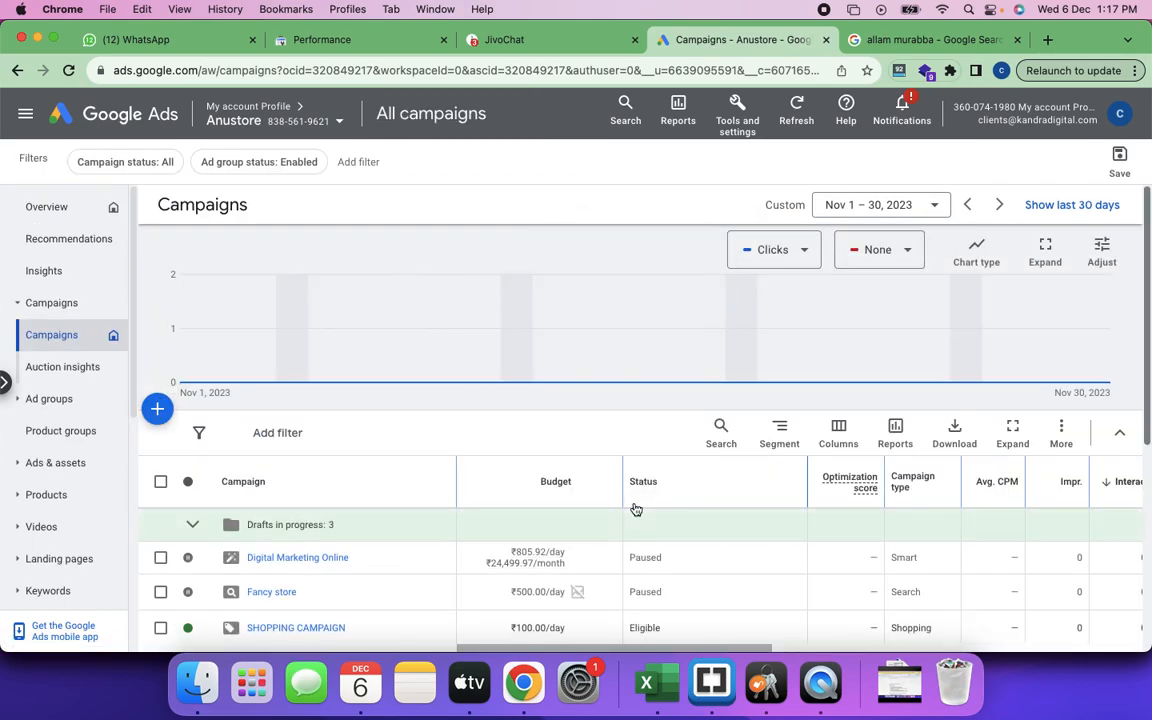
pyautogui.scroll(-3, 634, 508)
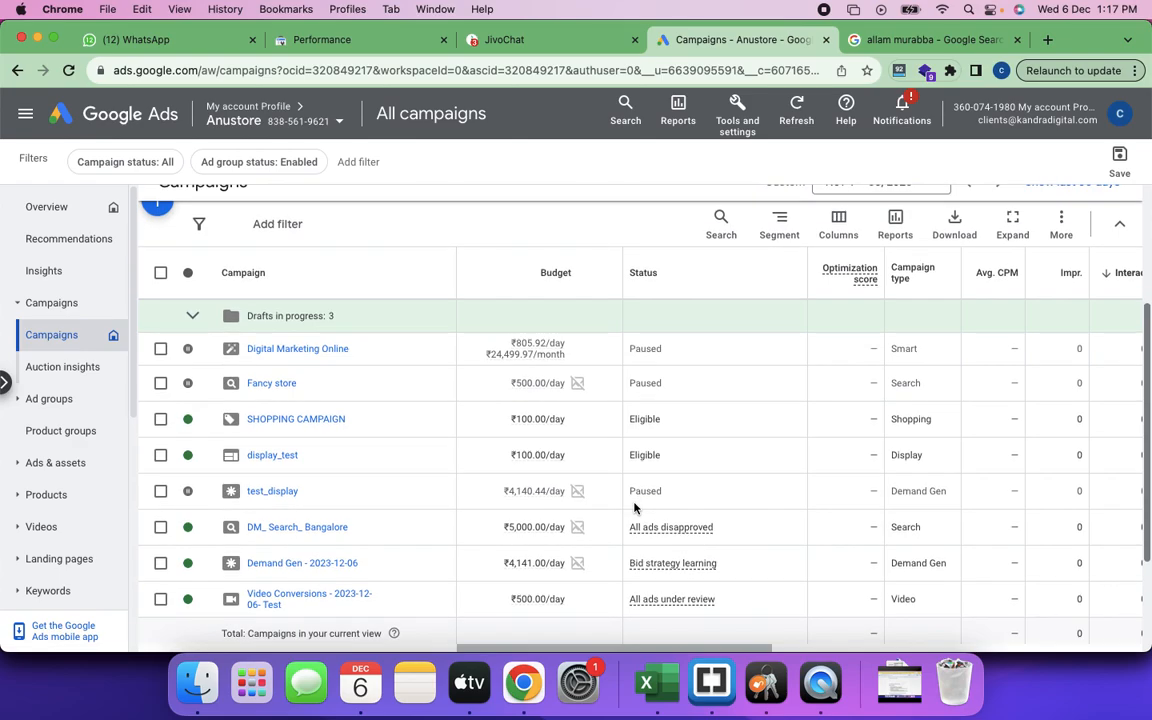
pyautogui.scroll(3, 634, 508)
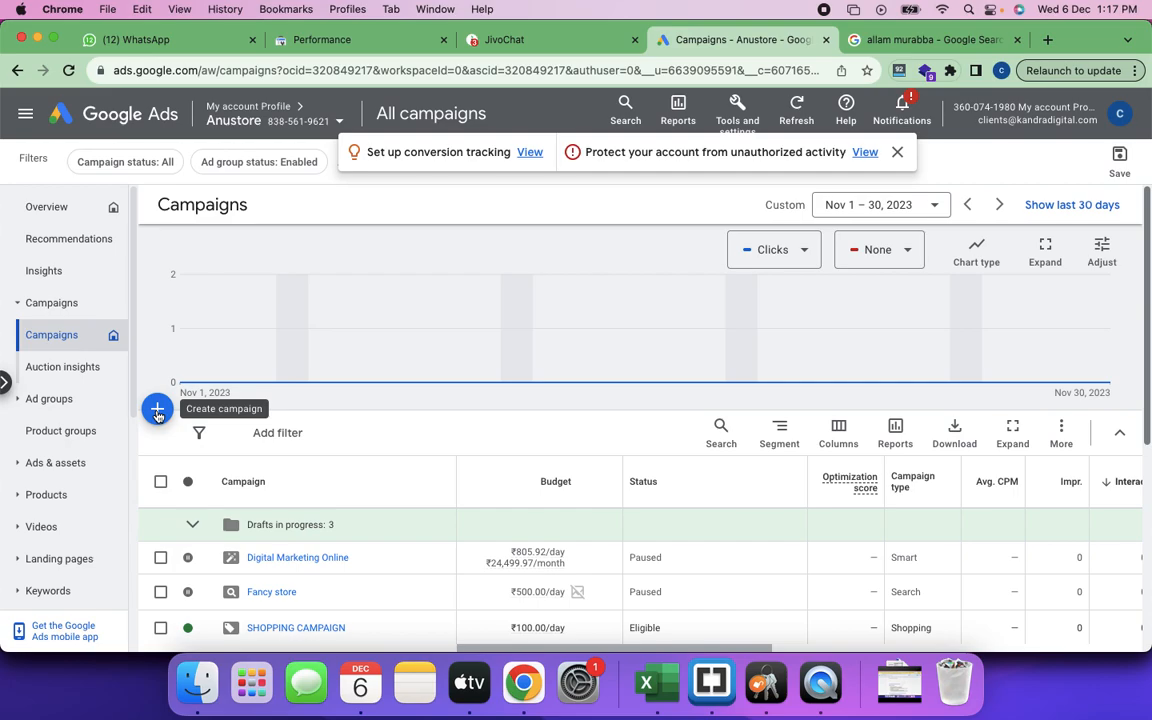
# Start a new campaign with the Website traffic objective, keep the Page views goal and continue to the campaign types.
pyautogui.click(157, 411)
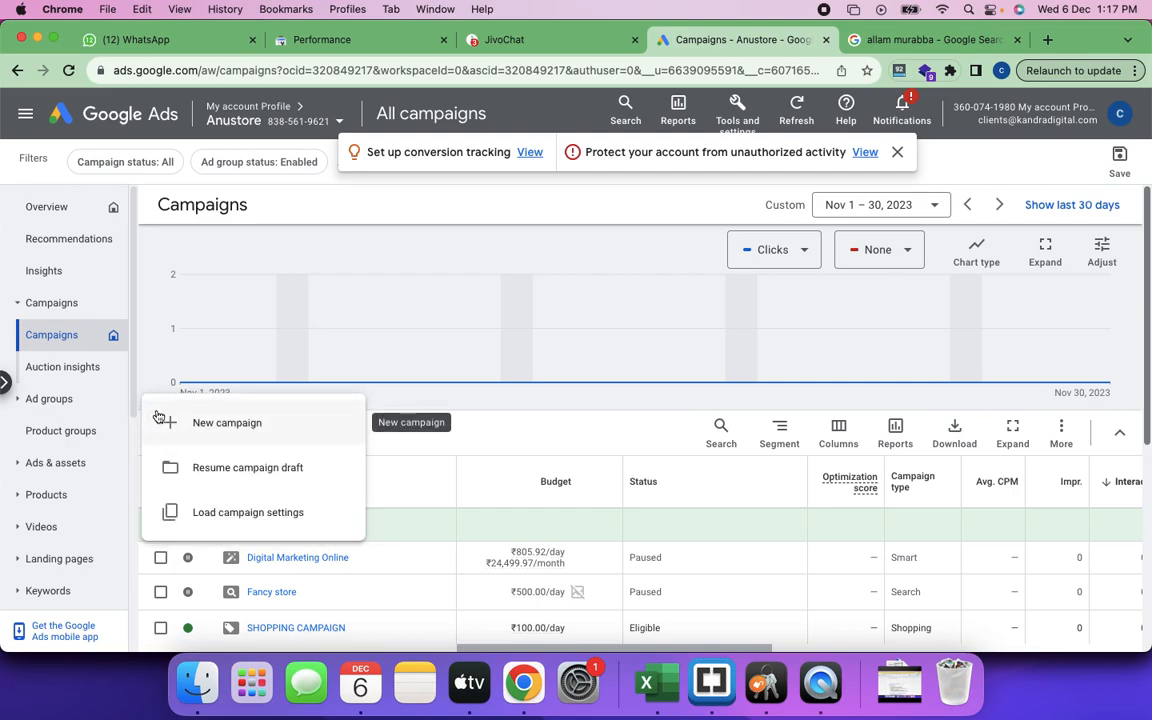
pyautogui.click(226, 428)
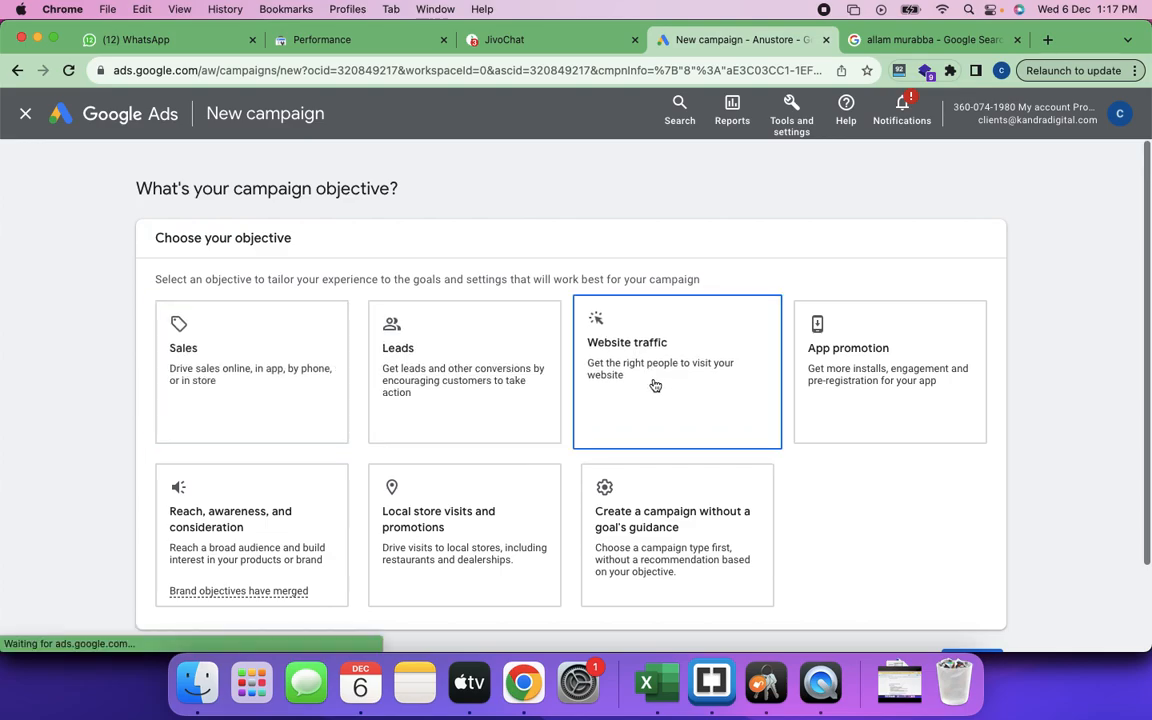
pyautogui.scroll(-5, 655, 385)
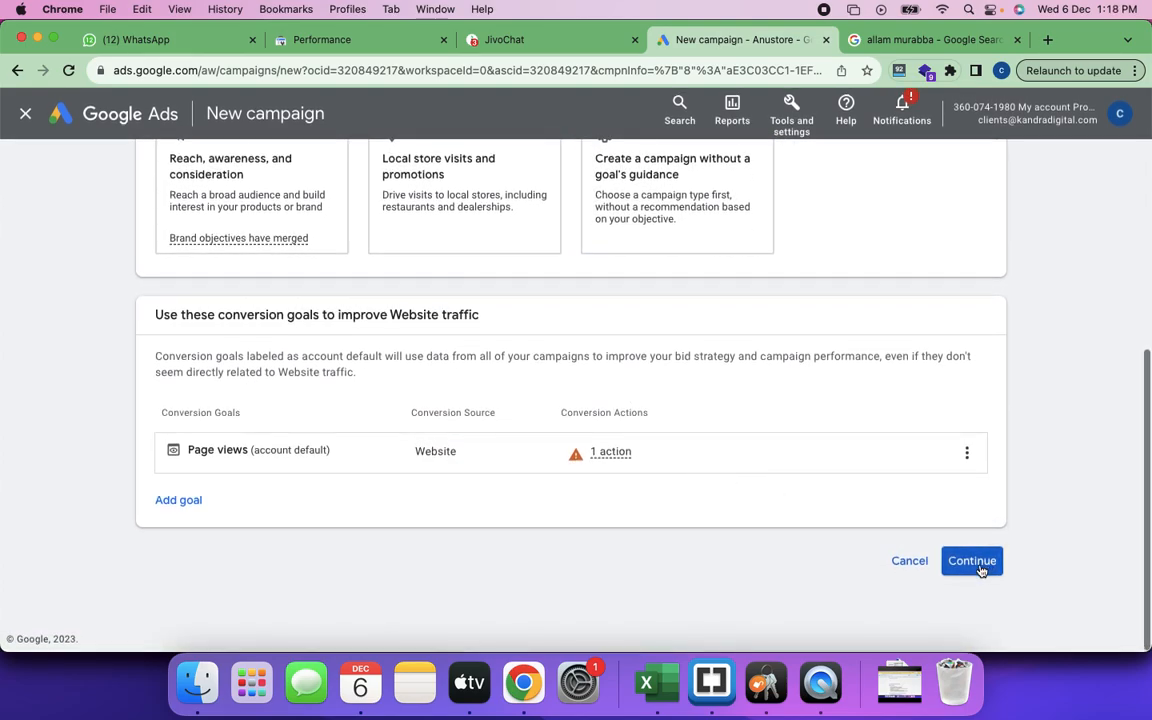
pyautogui.click(980, 567)
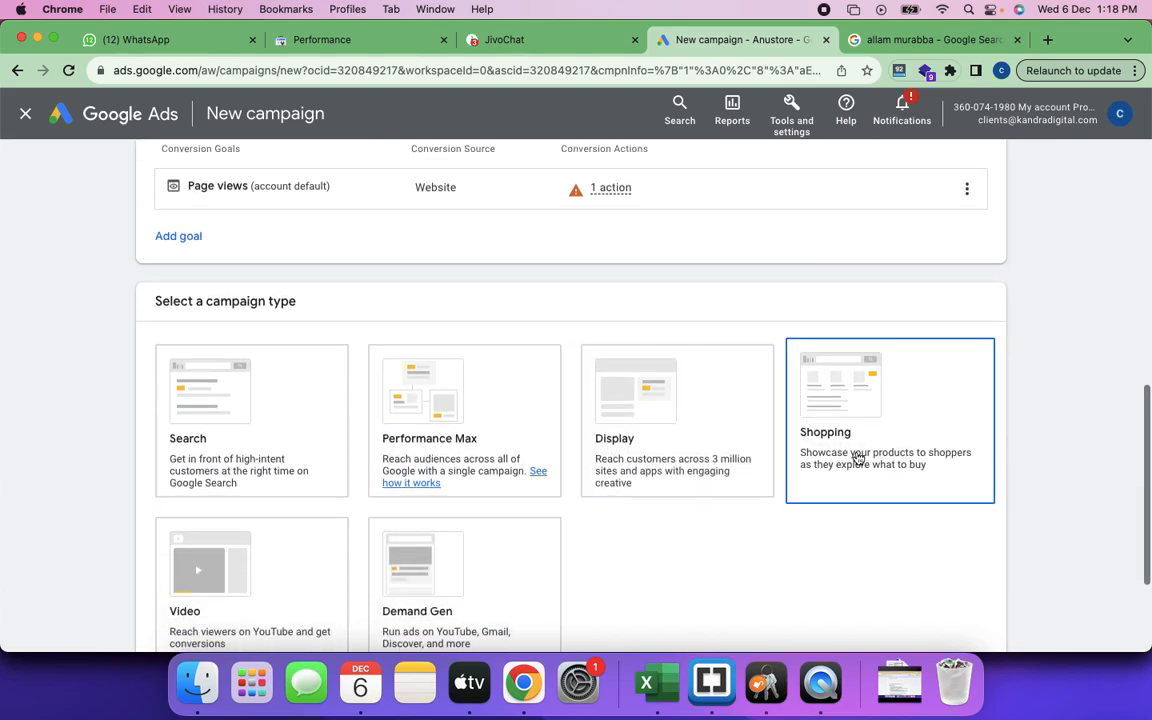
# Switch to the browser window with a blank new tab and search Google for "allam murabba", refining it to "allam murabba online".
pyautogui.press('super+grave')
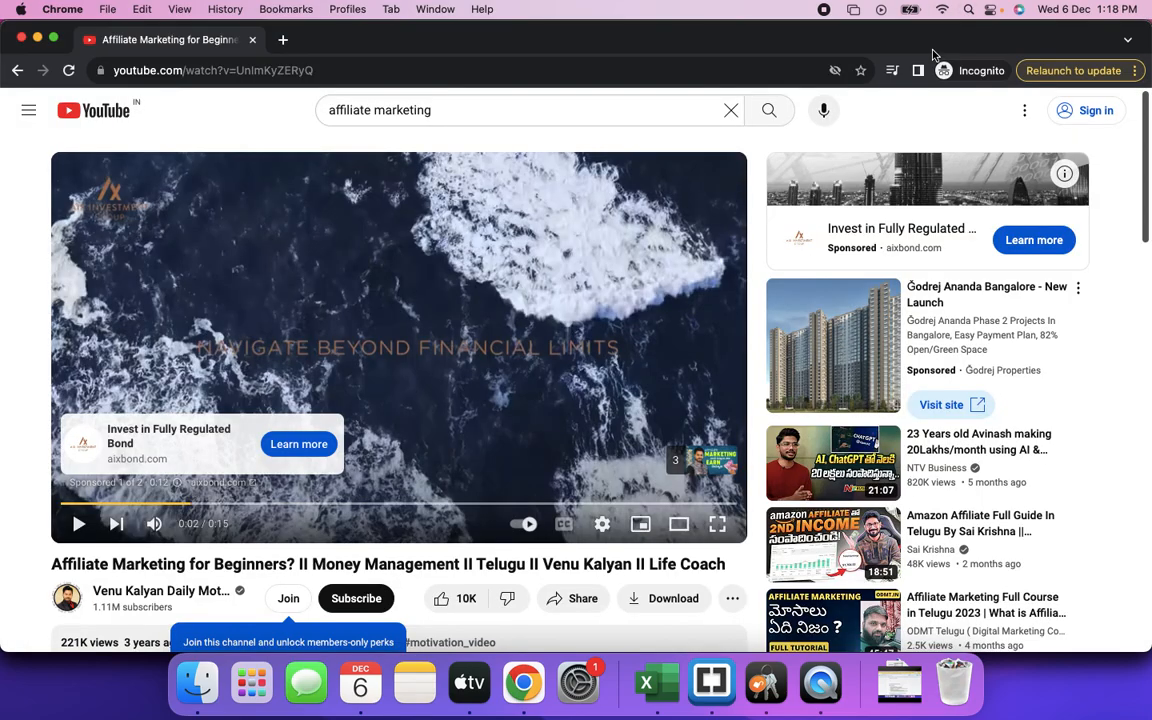
pyautogui.press('super+grave')
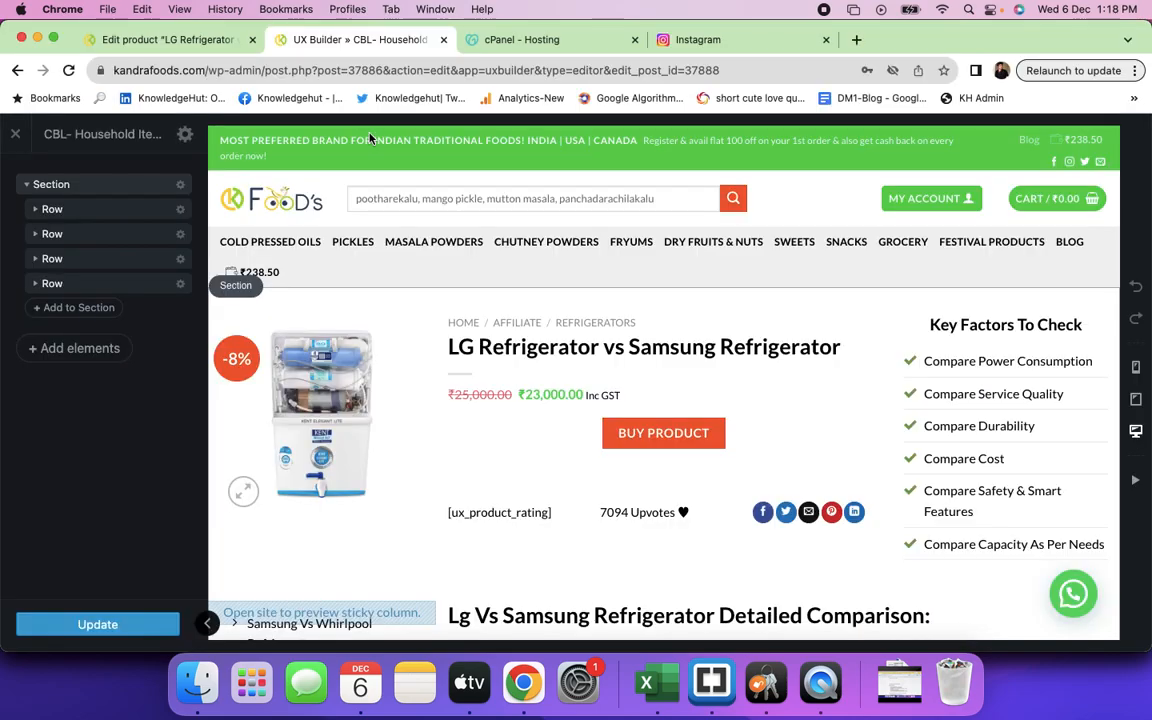
pyautogui.press('super+grave')
pyautogui.press('super+grave')
pyautogui.press('super+grave')
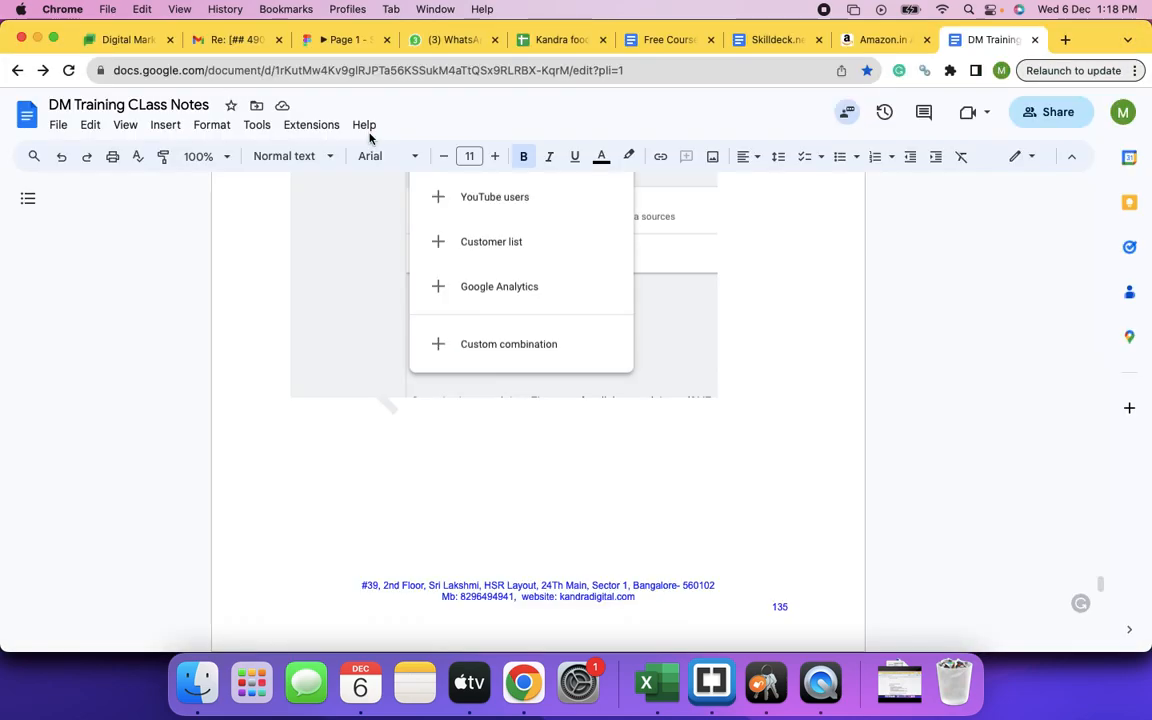
pyautogui.press('super+grave')
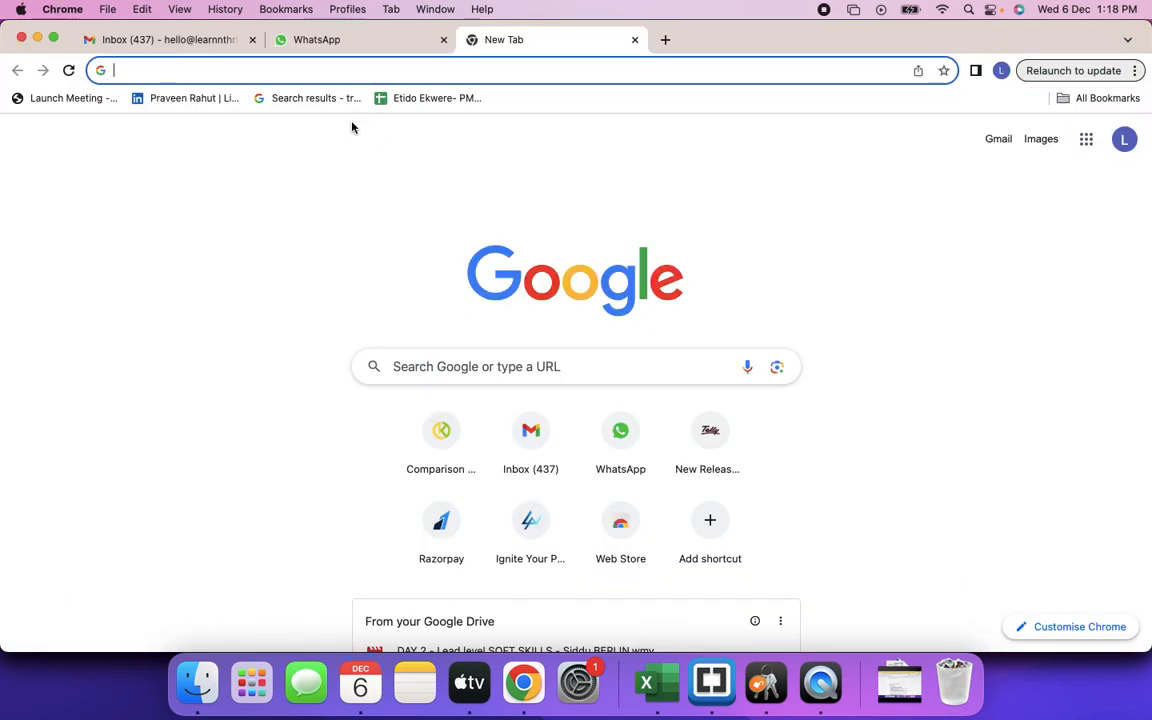
pyautogui.write('allam mu')
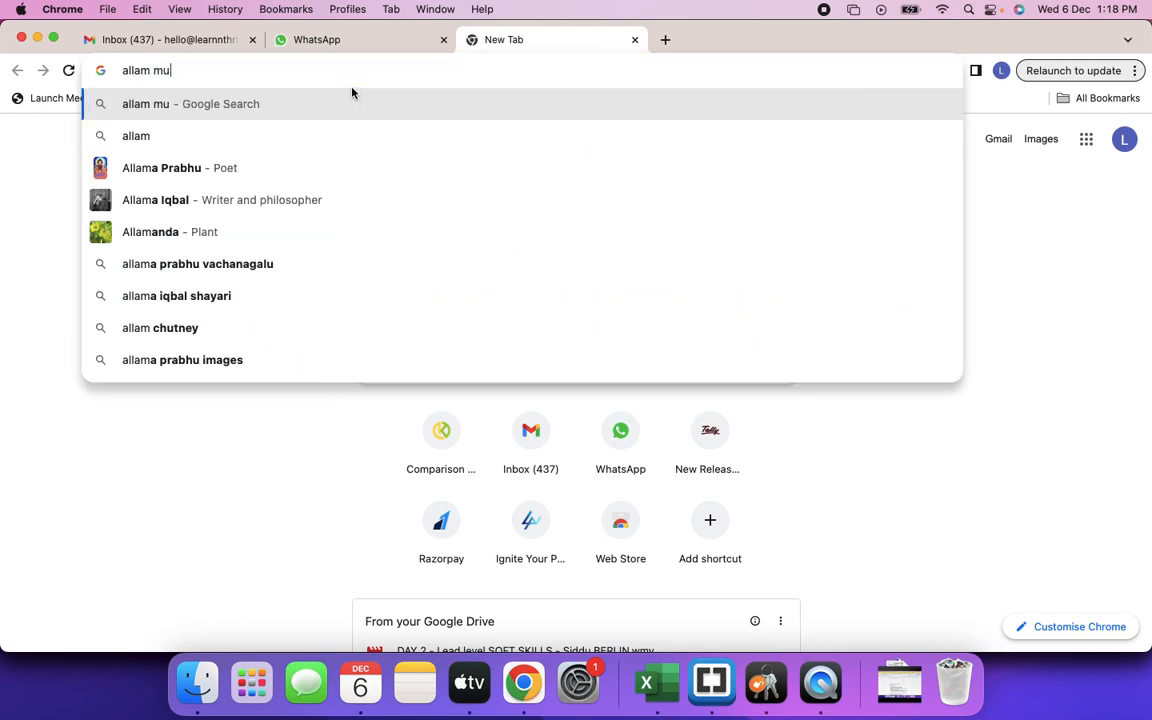
pyautogui.write('rabba')
pyautogui.press('Return')
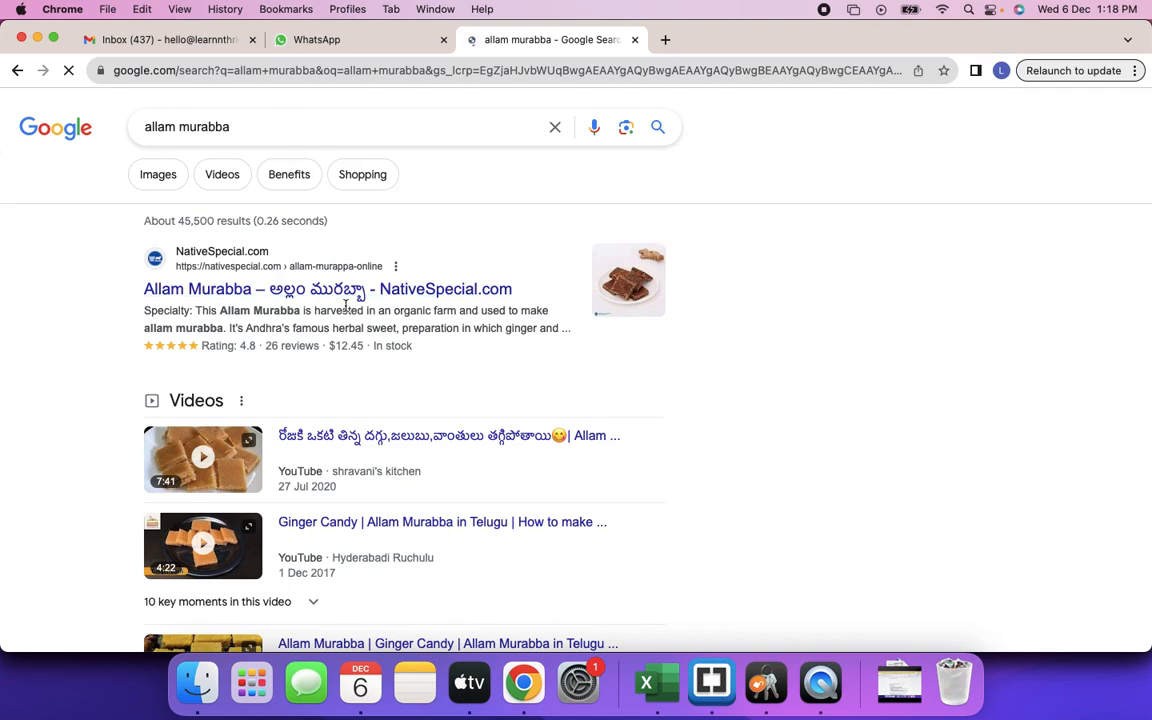
pyautogui.click(258, 131)
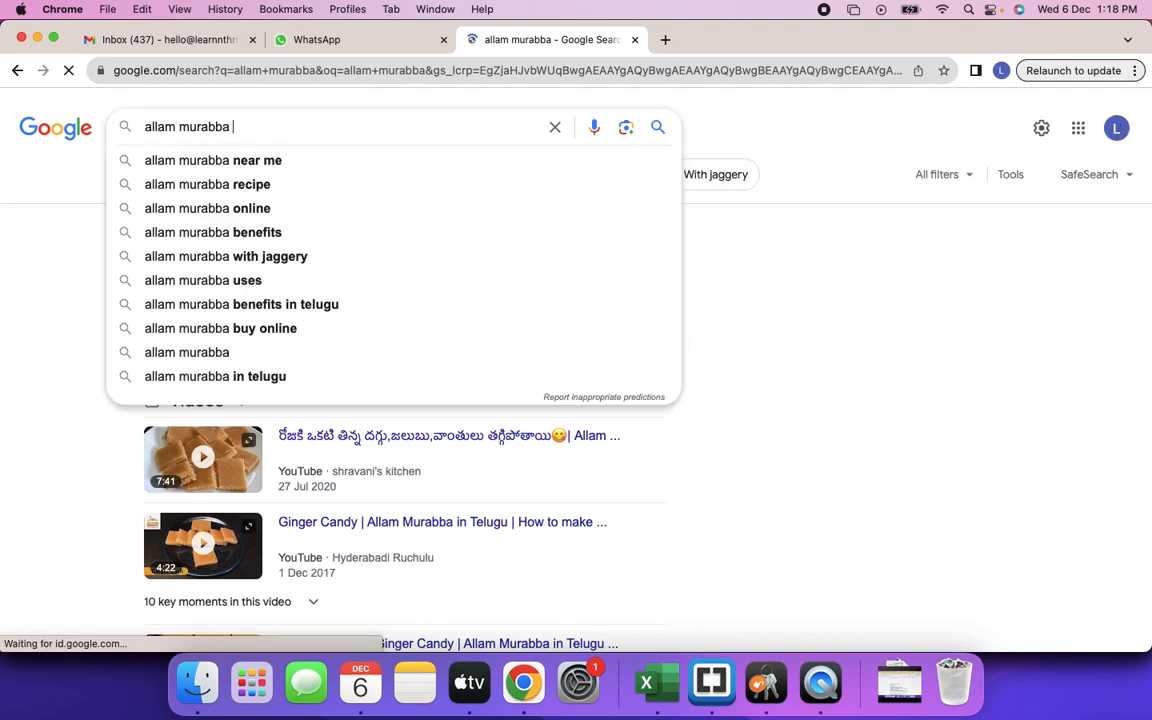
pyautogui.click(257, 210)
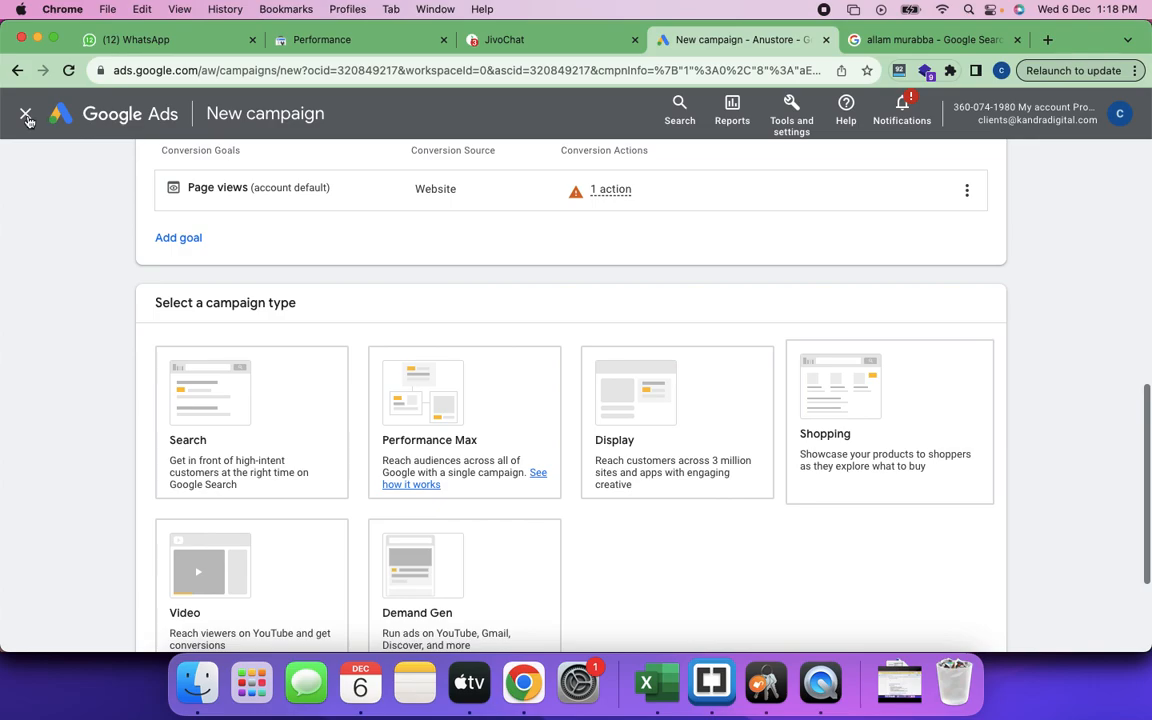
# Return to the new campaign in Google Ads, choose Shopping as the campaign type and try to continue.
pyautogui.scroll(10, 468, 396)
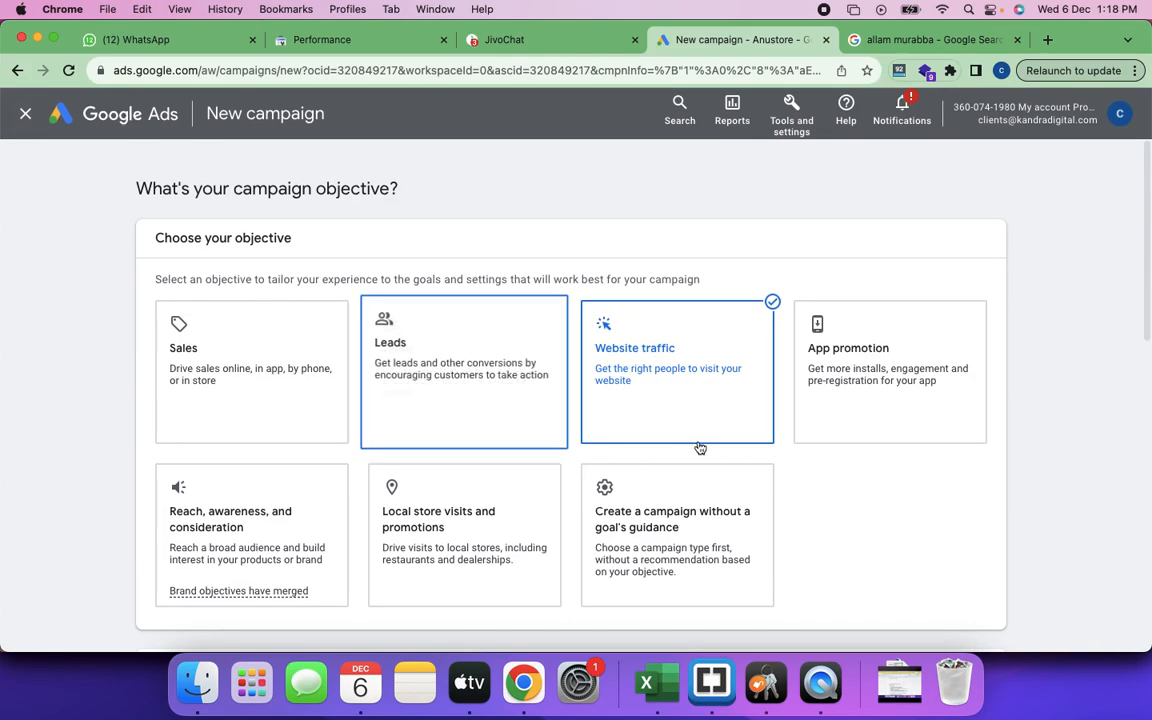
pyautogui.scroll(-10, 697, 436)
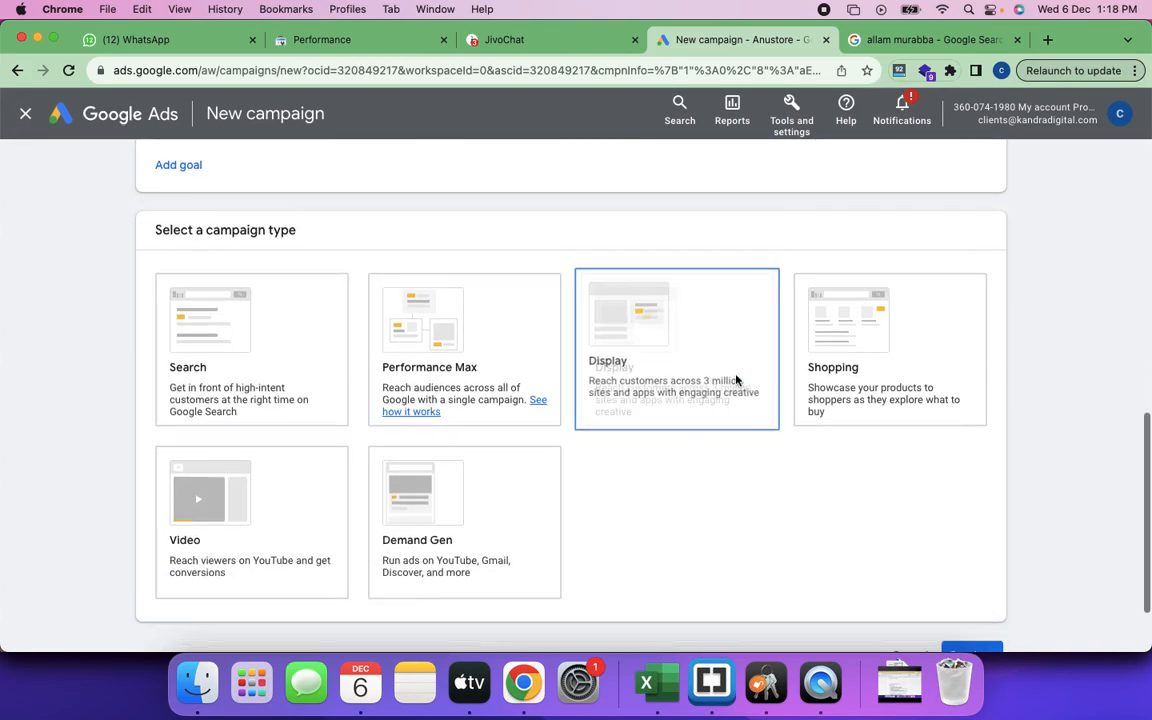
pyautogui.click(880, 428)
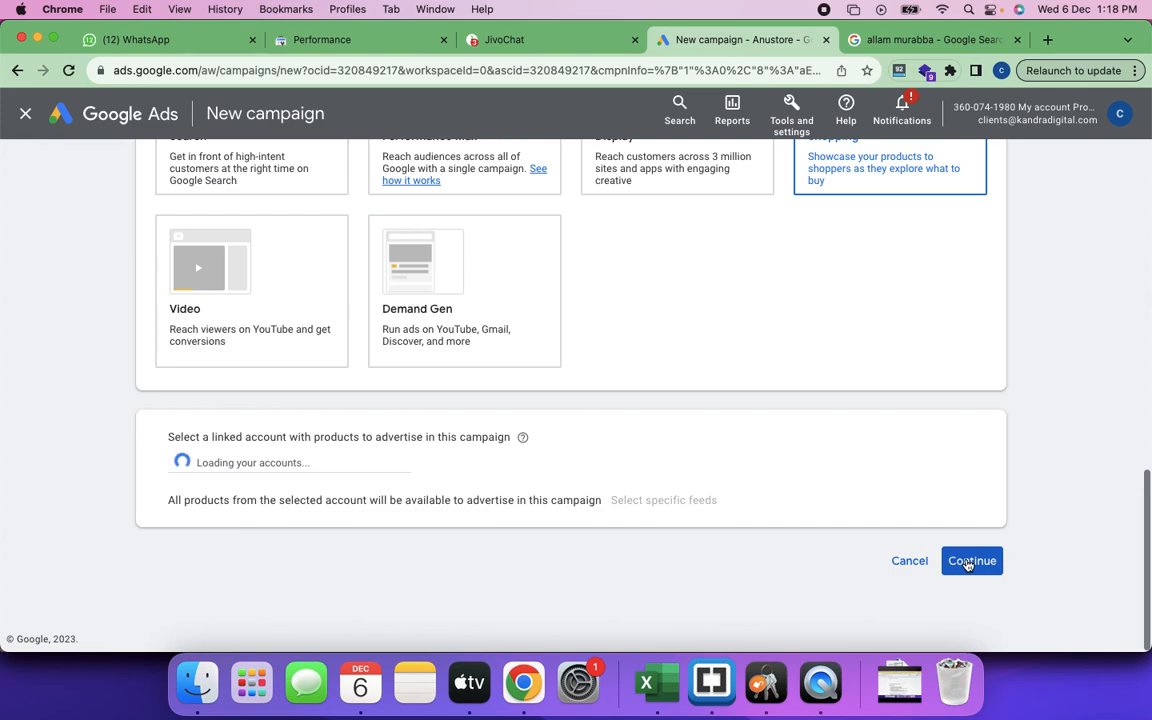
pyautogui.click(968, 562)
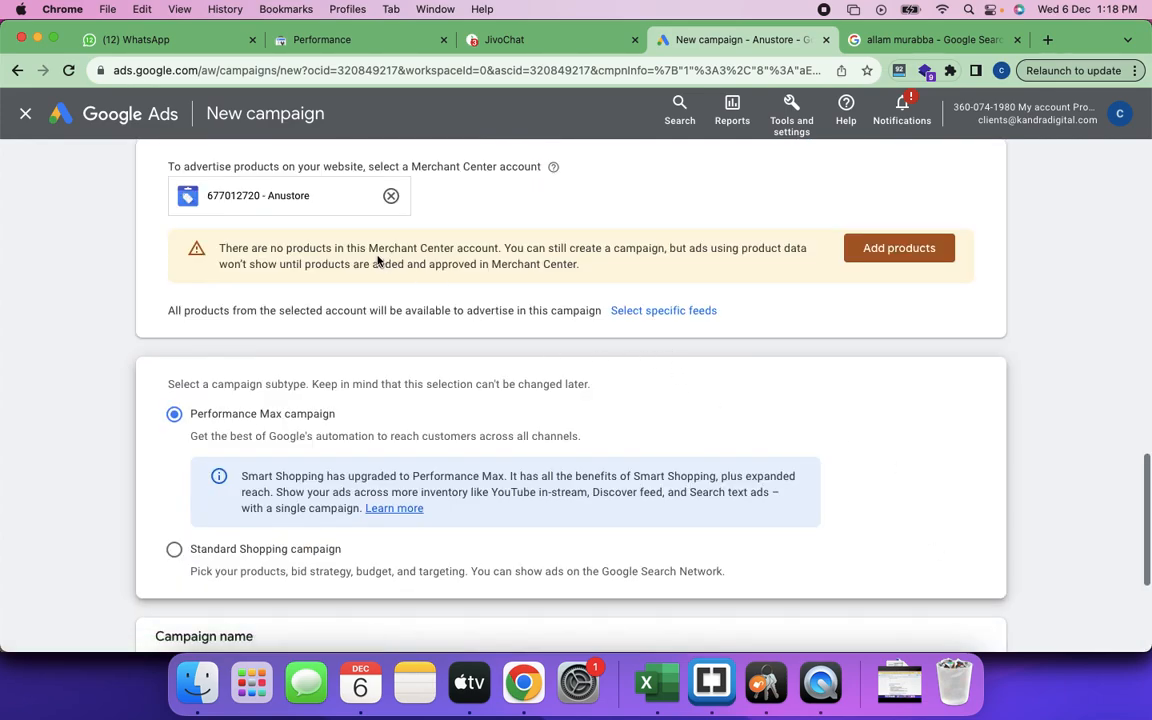
# Examine the Merchant Center account selection for Anustore, its product notice and the available Shopping campaign subtypes.
pyautogui.moveTo(372, 251); pyautogui.dragTo(609, 258)
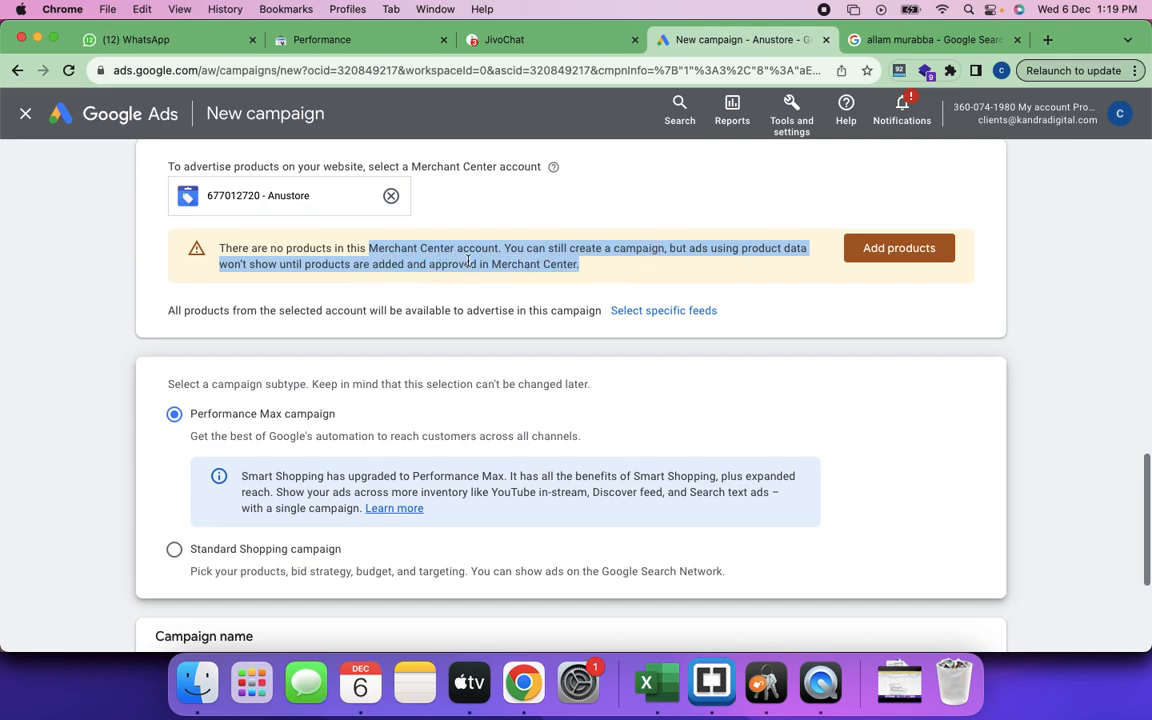
pyautogui.scroll(5, 573, 327)
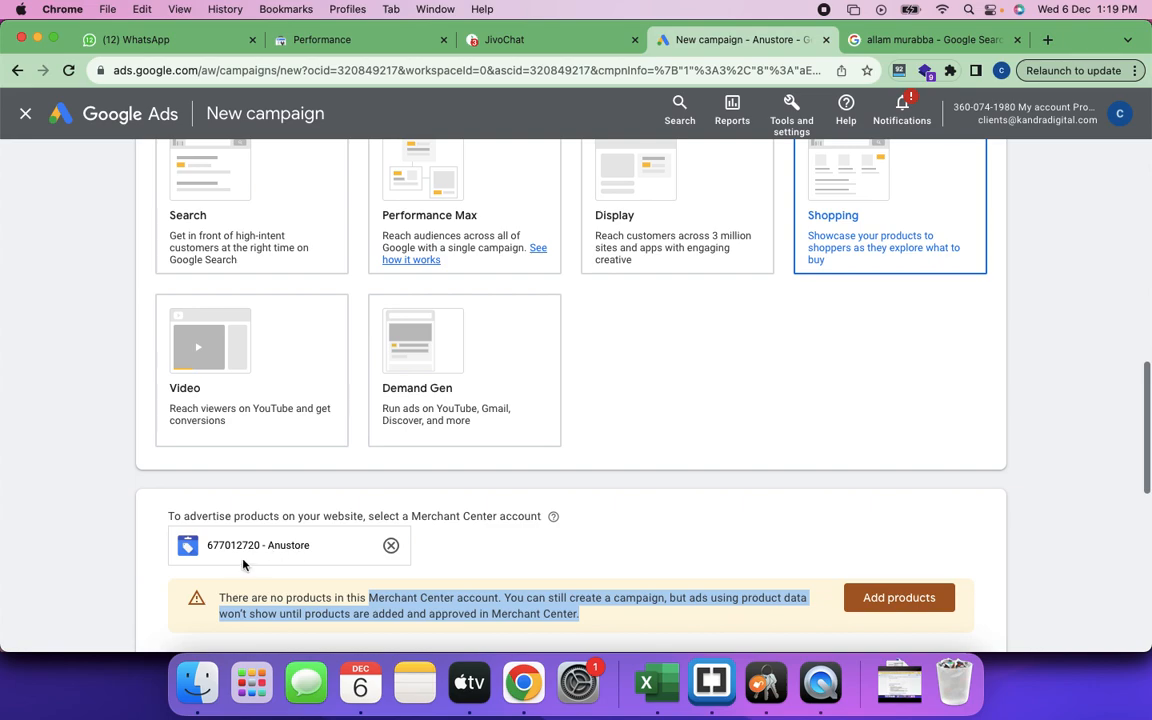
pyautogui.moveTo(316, 554); pyautogui.dragTo(194, 553)
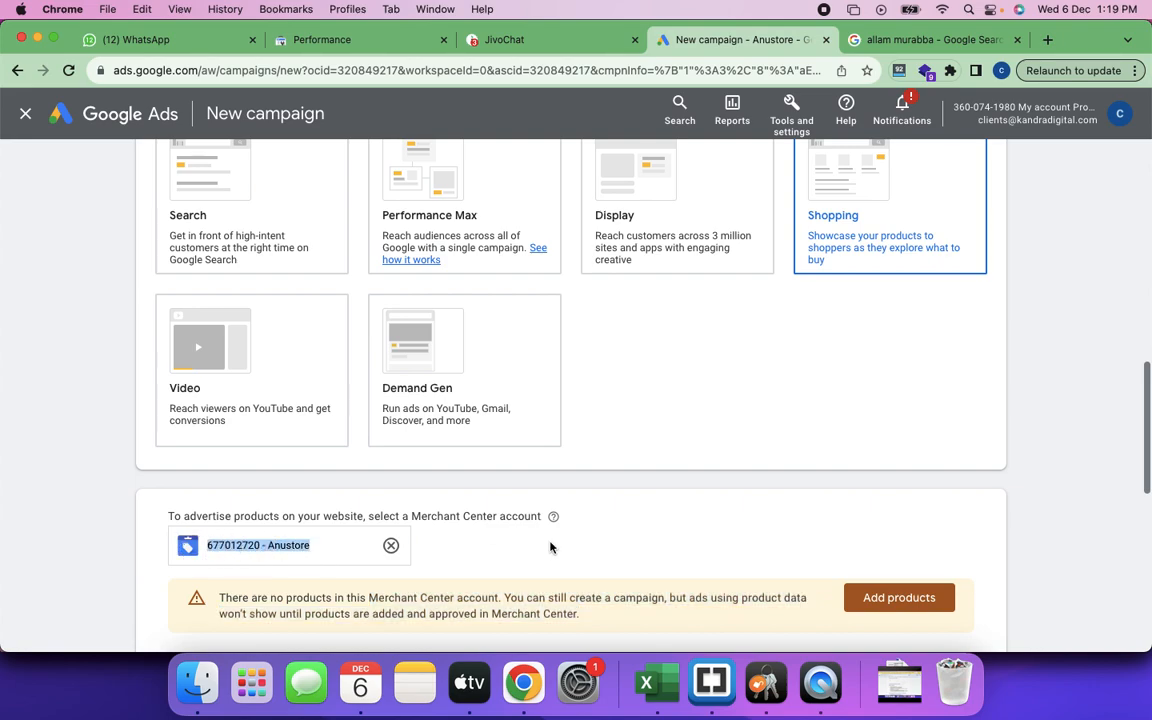
pyautogui.scroll(-5, 550, 547)
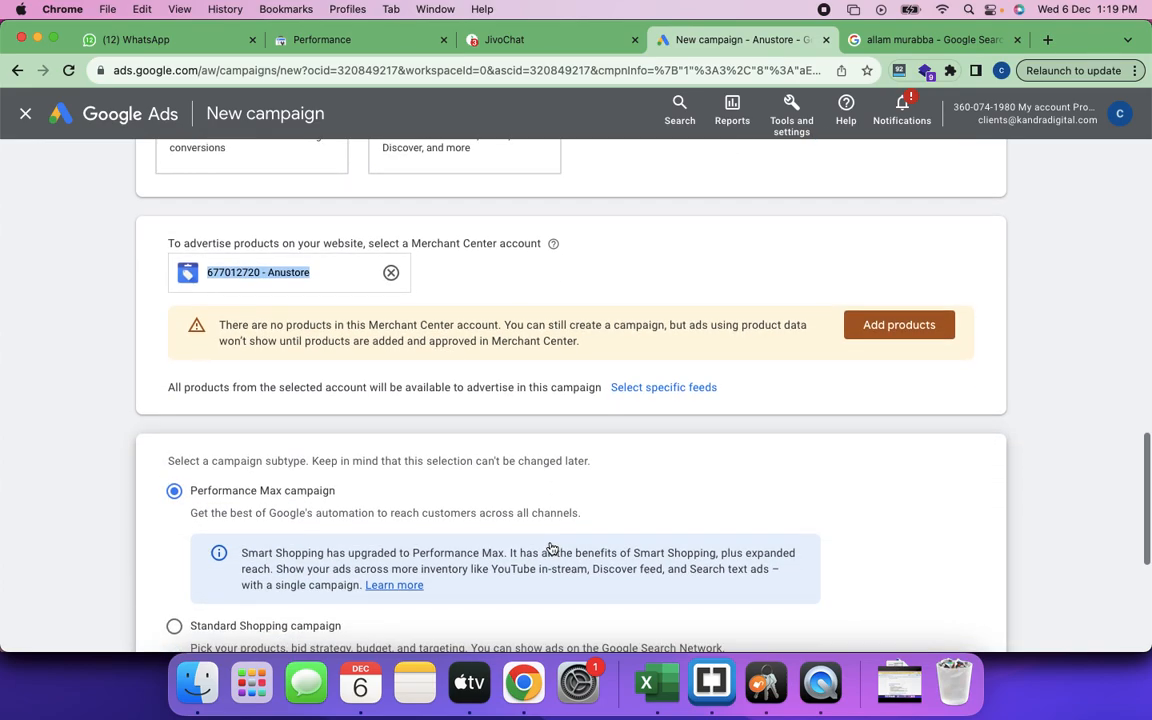
pyautogui.scroll(-1, 551, 549)
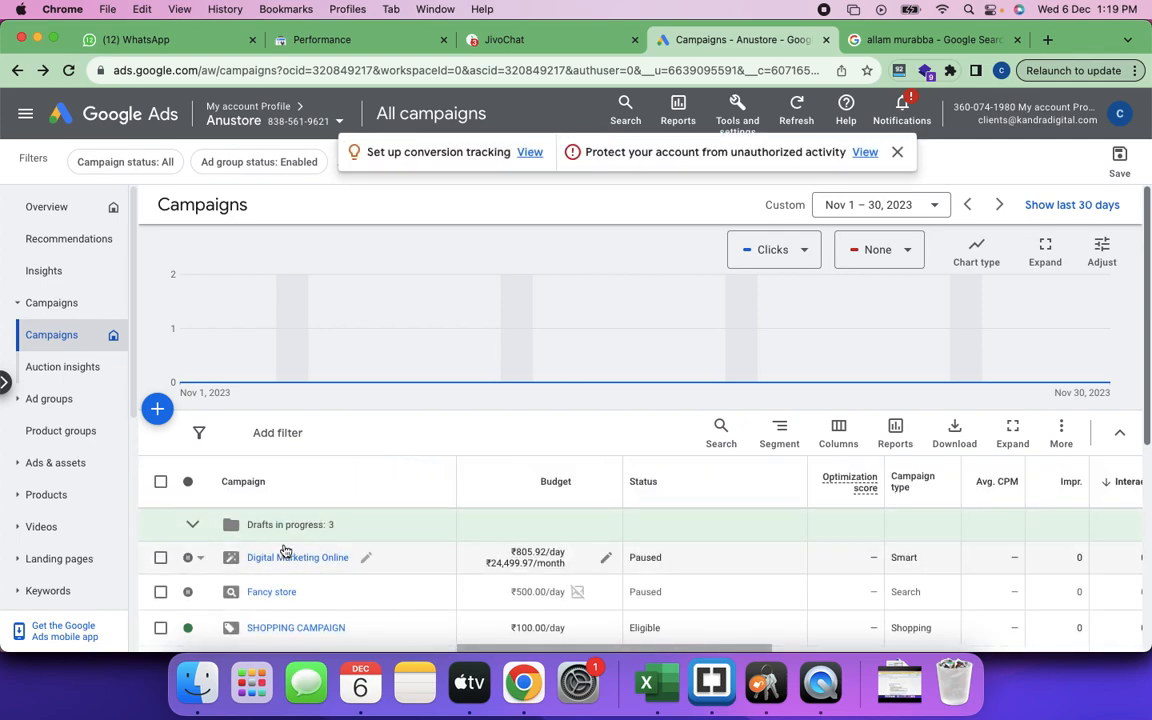
# Create a new campaign from the campaigns list with the Website traffic objective, keeping the Page views conversion goal.
pyautogui.click(162, 419)
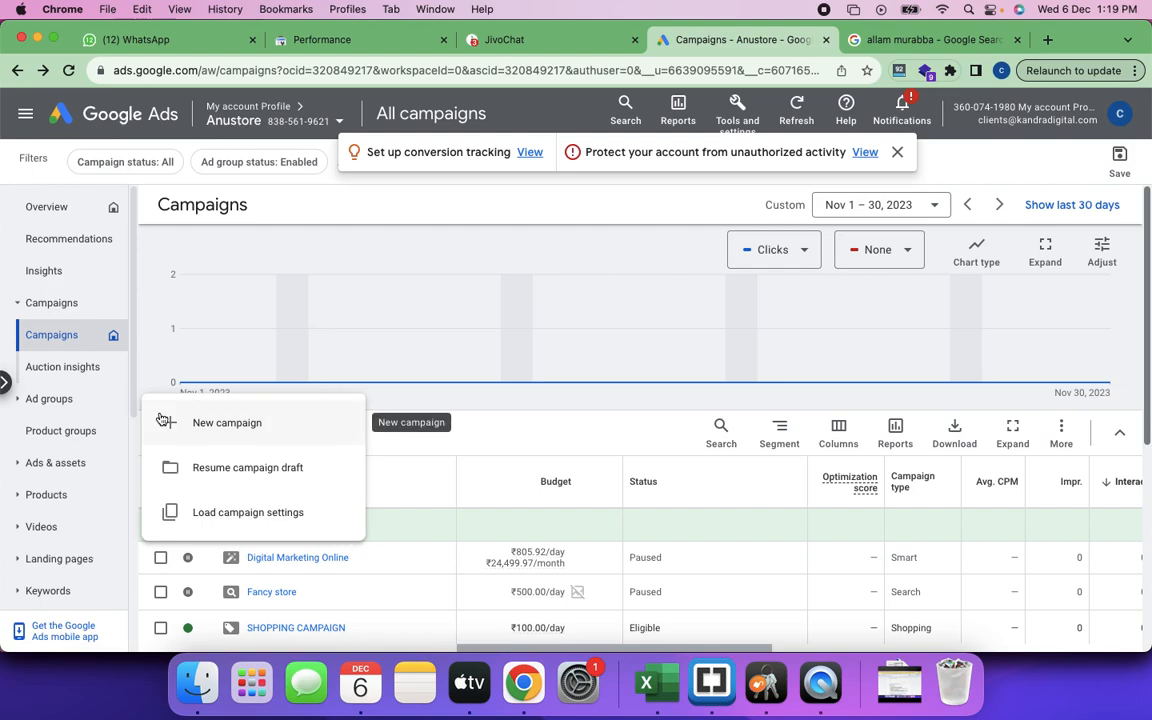
pyautogui.click(228, 423)
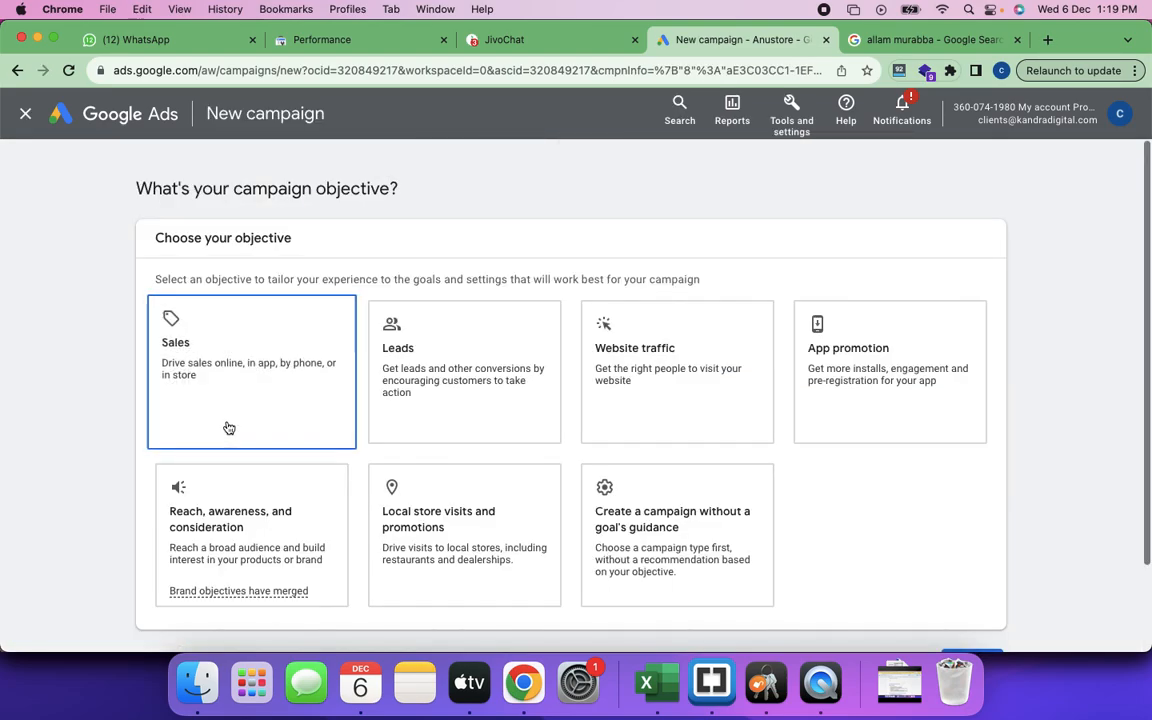
pyautogui.click(654, 394)
pyautogui.scroll(-5, 653, 391)
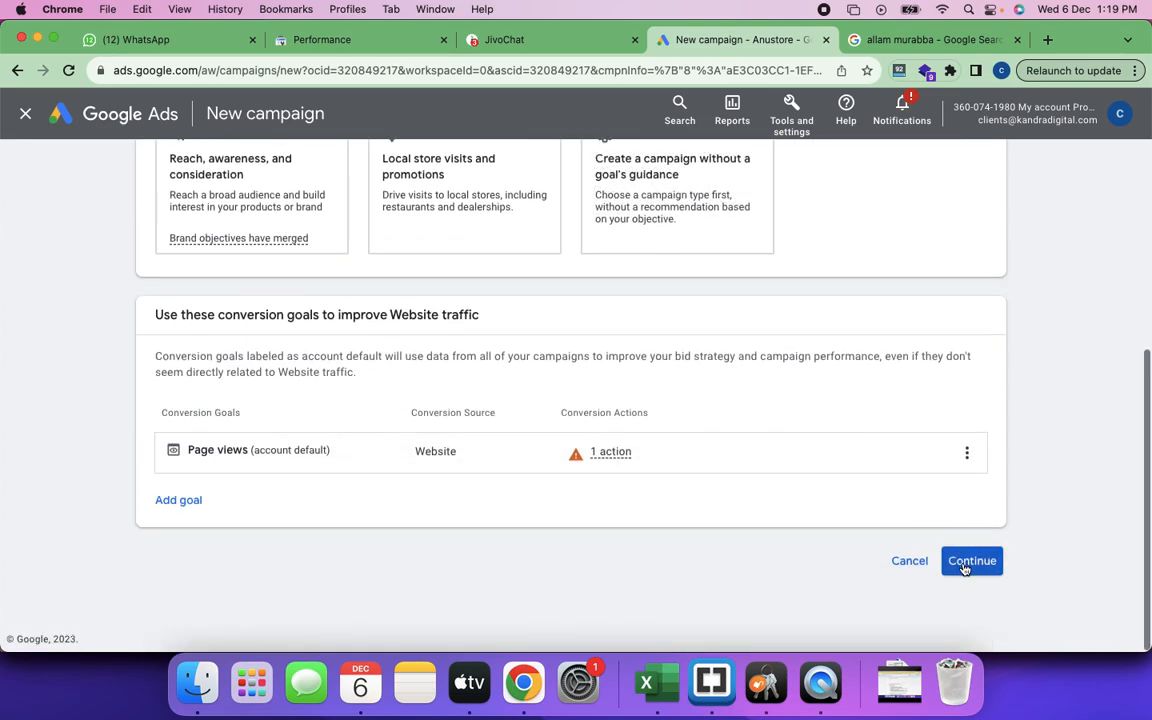
pyautogui.click(964, 563)
# Choose the Shopping campaign type with the Standard Shopping campaign subtype and continue to the campaign's general settings.
pyautogui.click(964, 566)
pyautogui.scroll(-3, 870, 526)
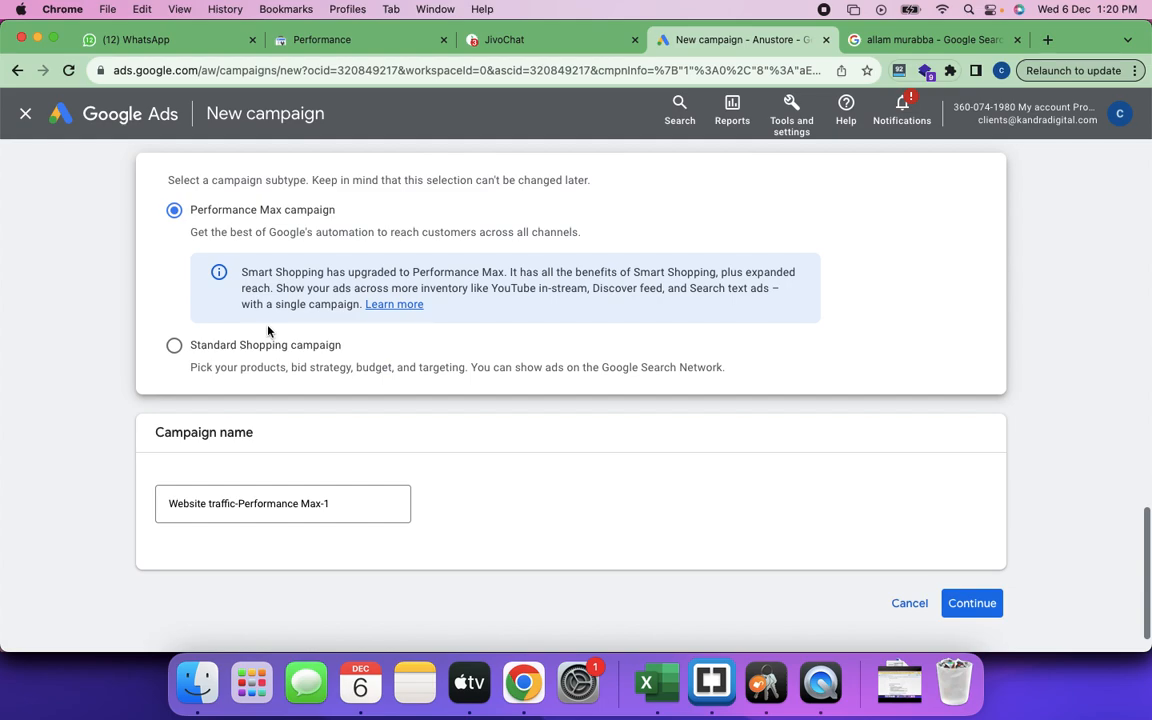
pyautogui.click(176, 345)
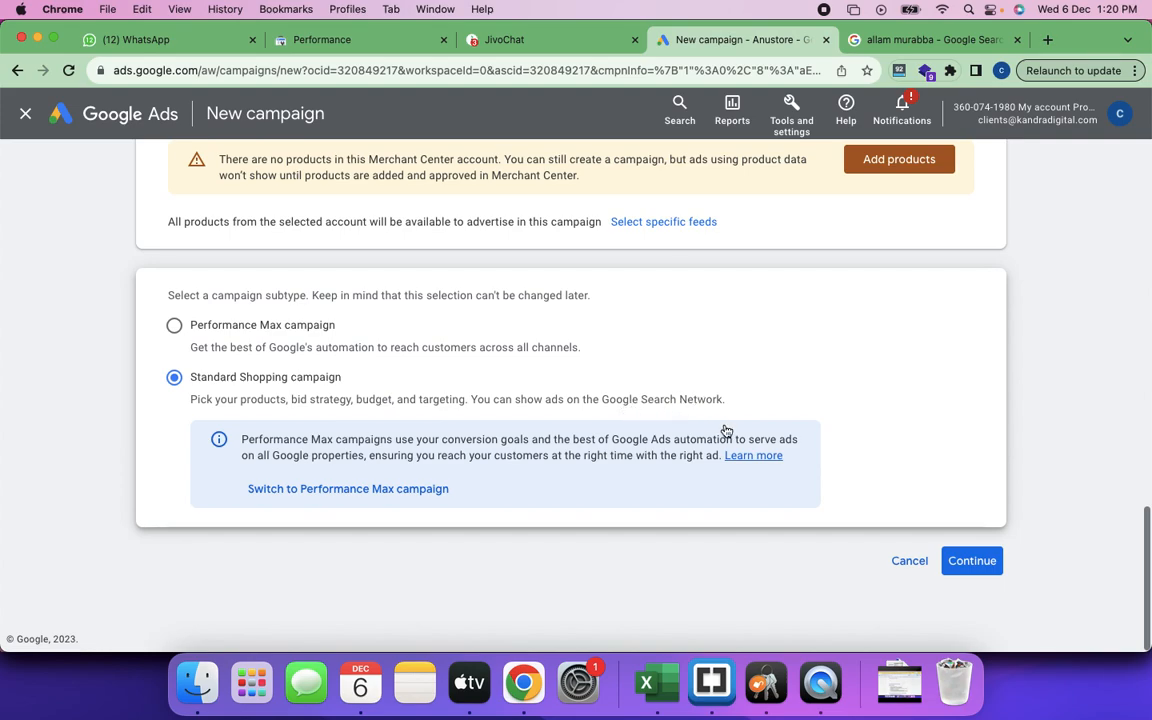
pyautogui.click(972, 564)
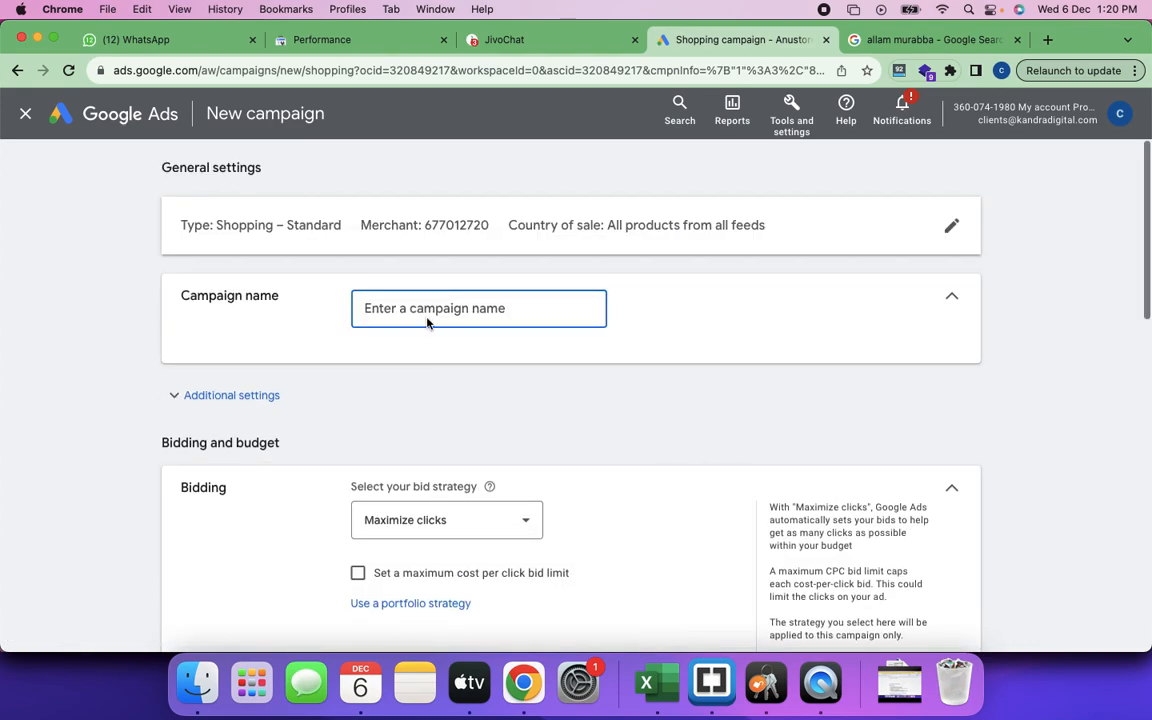
# Name the campaign "Shopping Test campaign" and set a maximum CPC bid limit of ₹1.00 for the Maximize clicks strategy.
pyautogui.write('Shopping Test campaign')
pyautogui.scroll(-3, 525, 470)
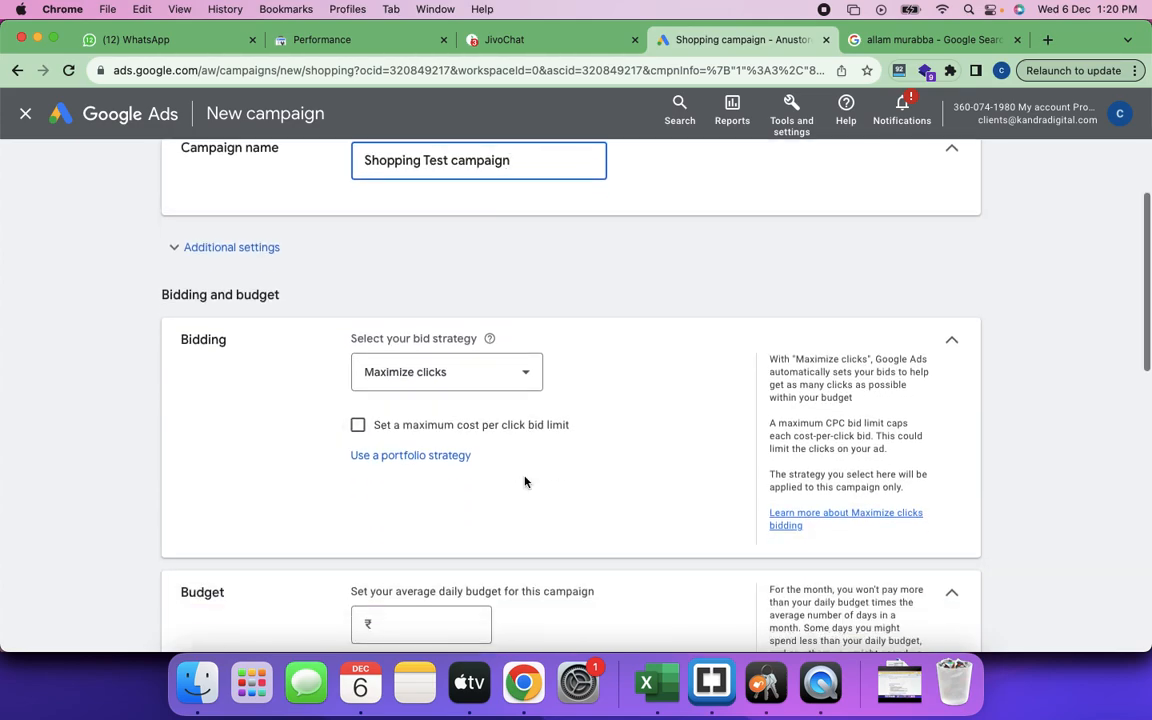
pyautogui.scroll(-2, 510, 468)
pyautogui.scroll(-1, 521, 473)
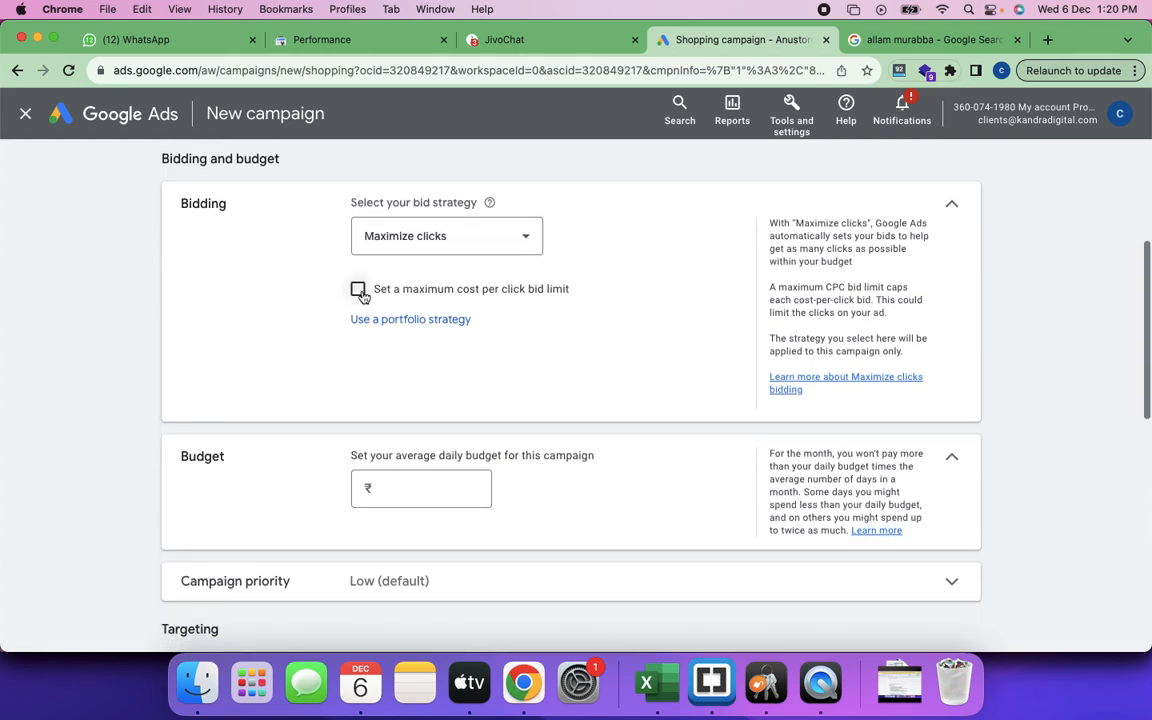
pyautogui.click(358, 290)
pyautogui.click(388, 350)
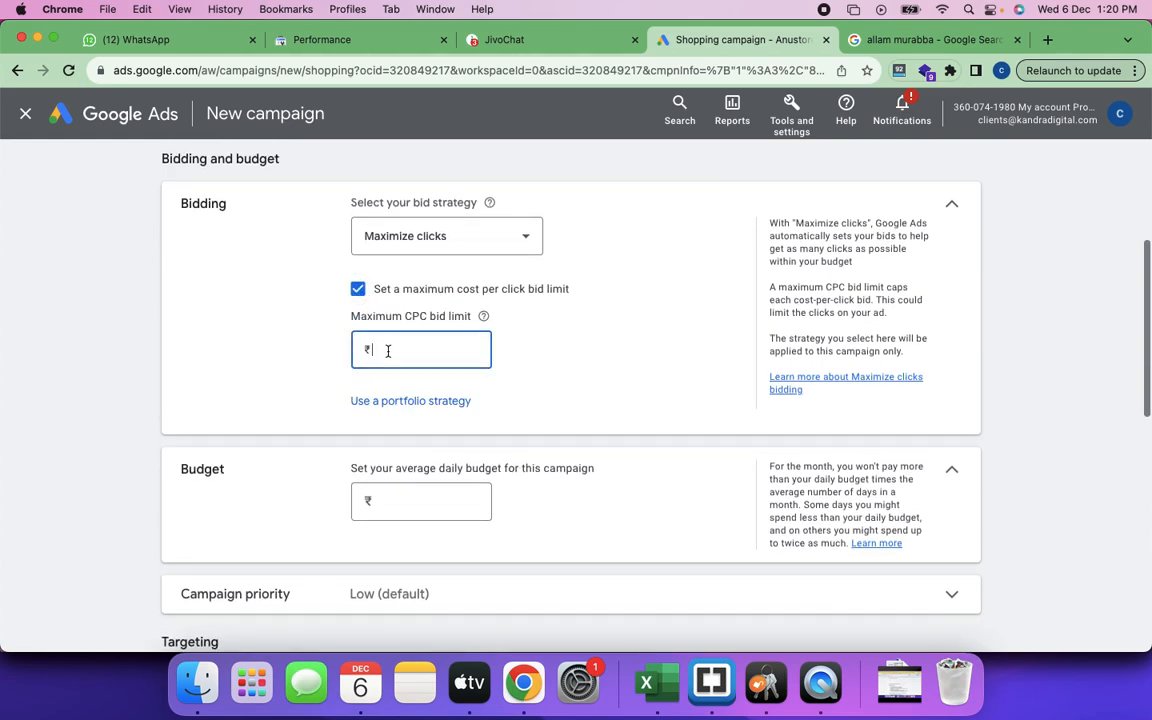
pyautogui.click(571, 380)
# Set the campaign's average daily budget to ₹100 and exclude Google search partners from the Search Network.
pyautogui.scroll(-2, 570, 380)
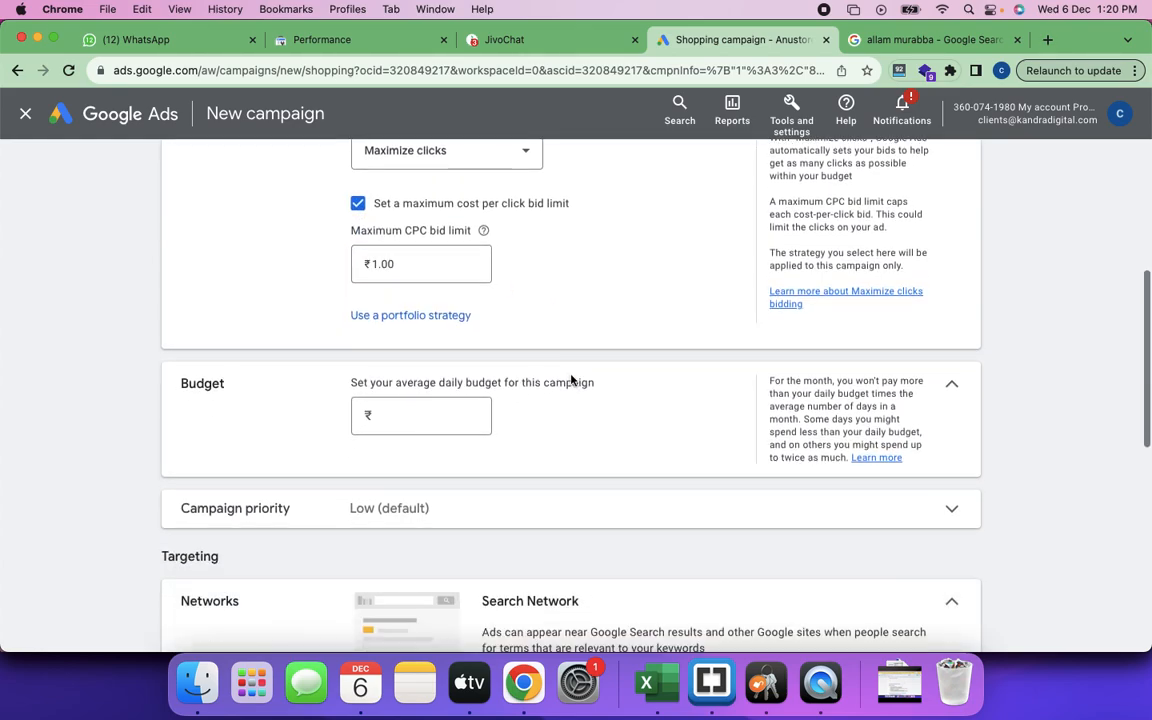
pyautogui.write('100')
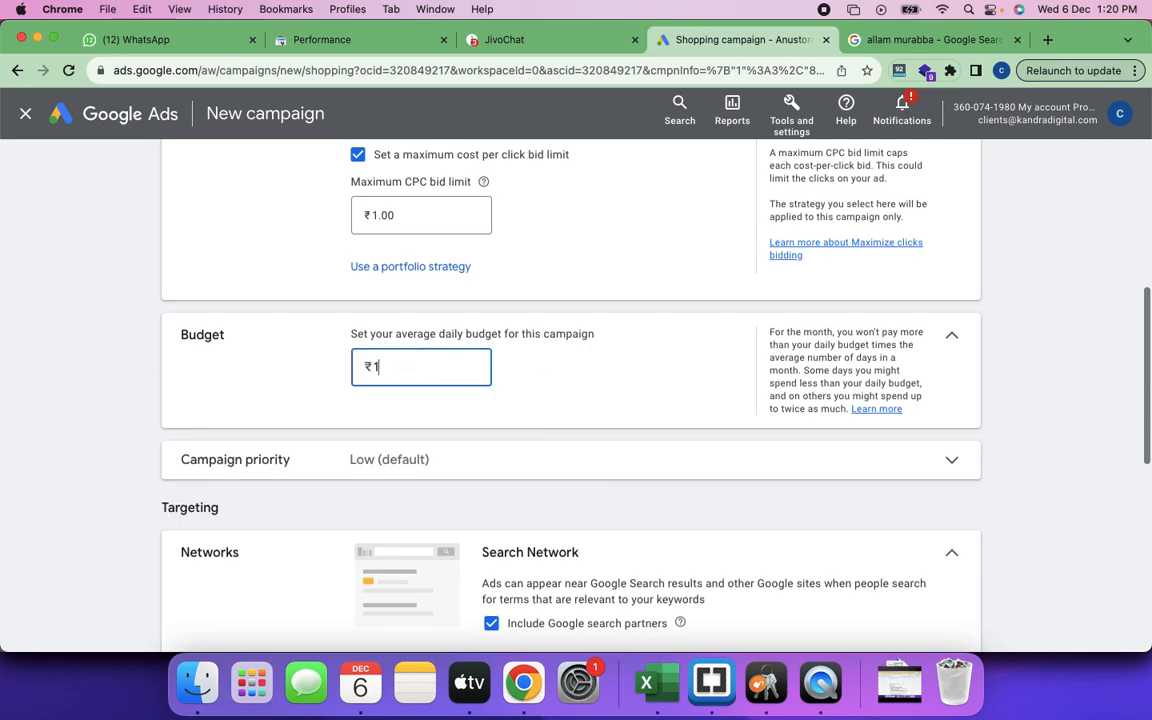
pyautogui.click(648, 390)
pyautogui.scroll(-5, 648, 390)
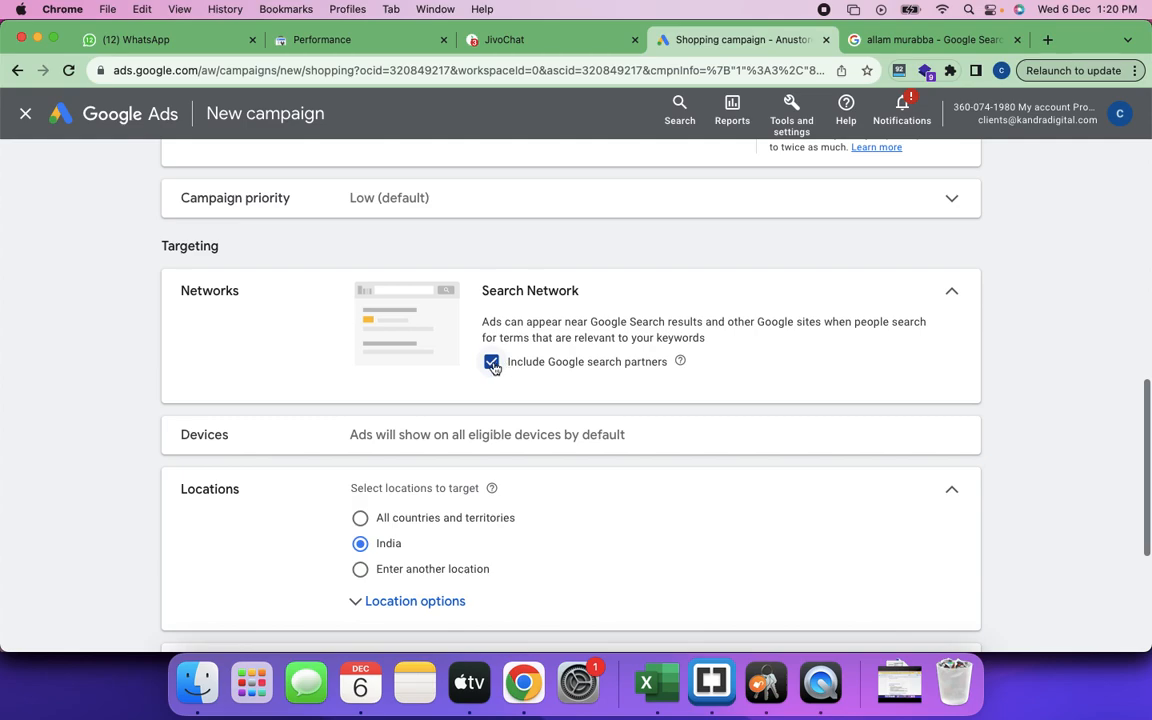
pyautogui.click(492, 363)
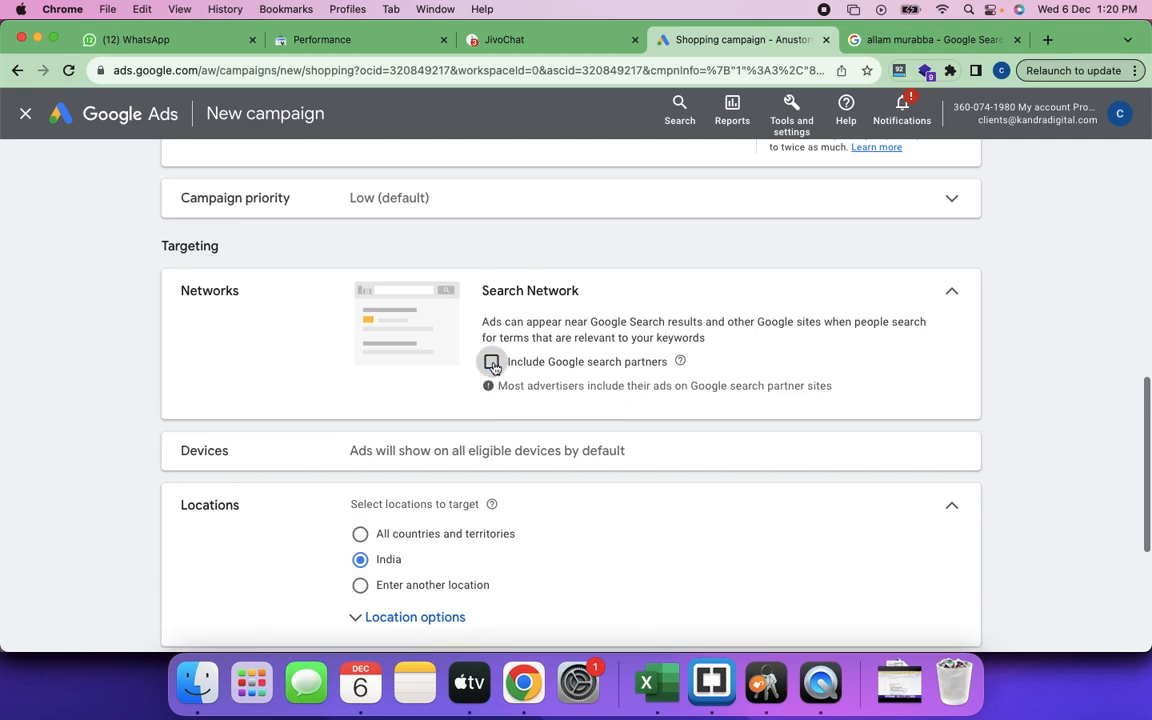
# Review the remaining targeting and ad group settings, keeping India and Ad group 1, and create the campaign.
pyautogui.scroll(-4, 591, 517)
pyautogui.scroll(-2, 591, 517)
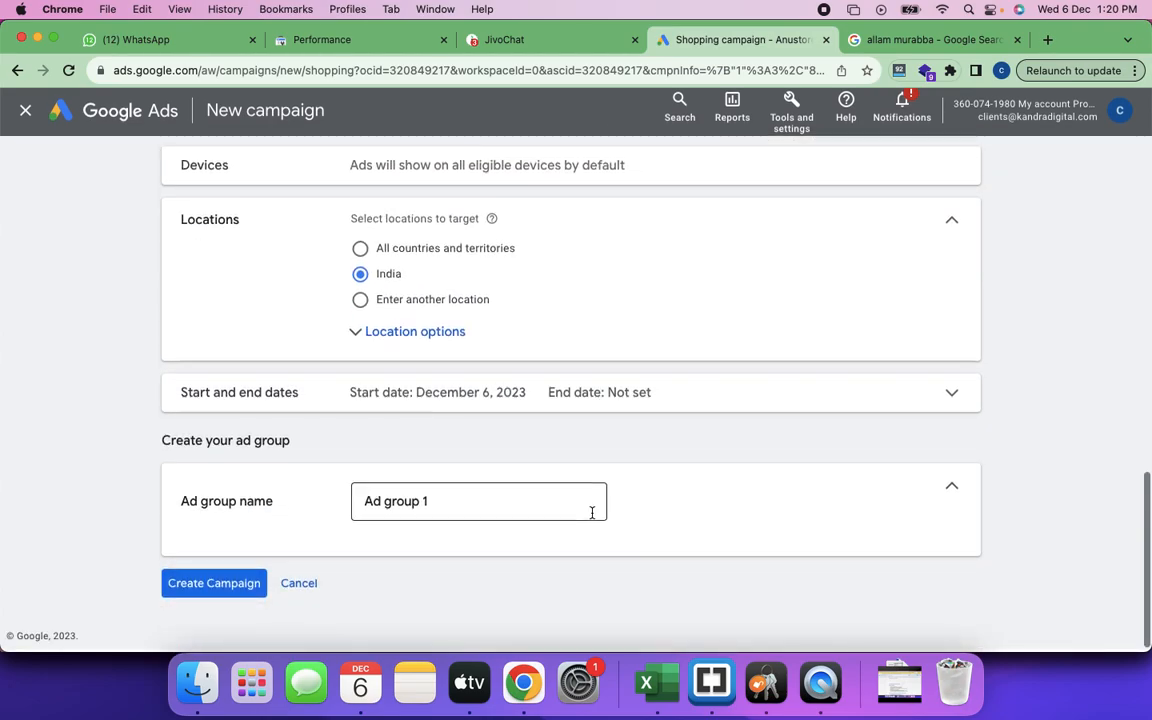
pyautogui.scroll(8, 591, 513)
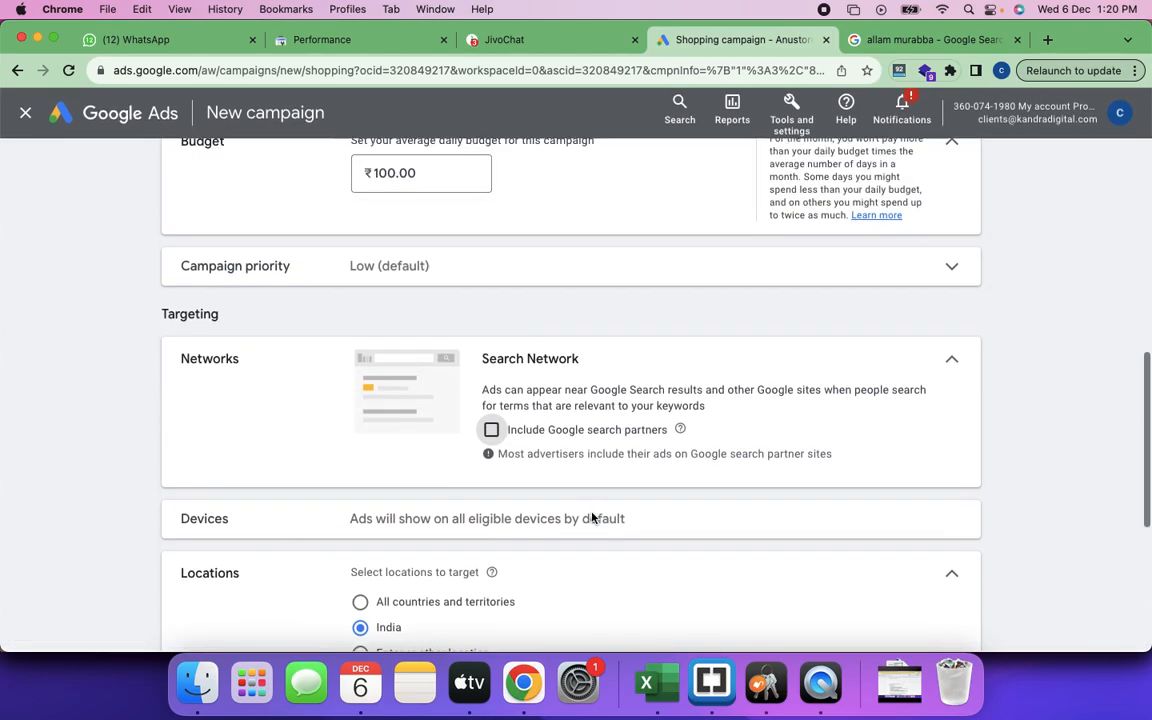
pyautogui.scroll(-3, 591, 517)
pyautogui.scroll(-4, 591, 517)
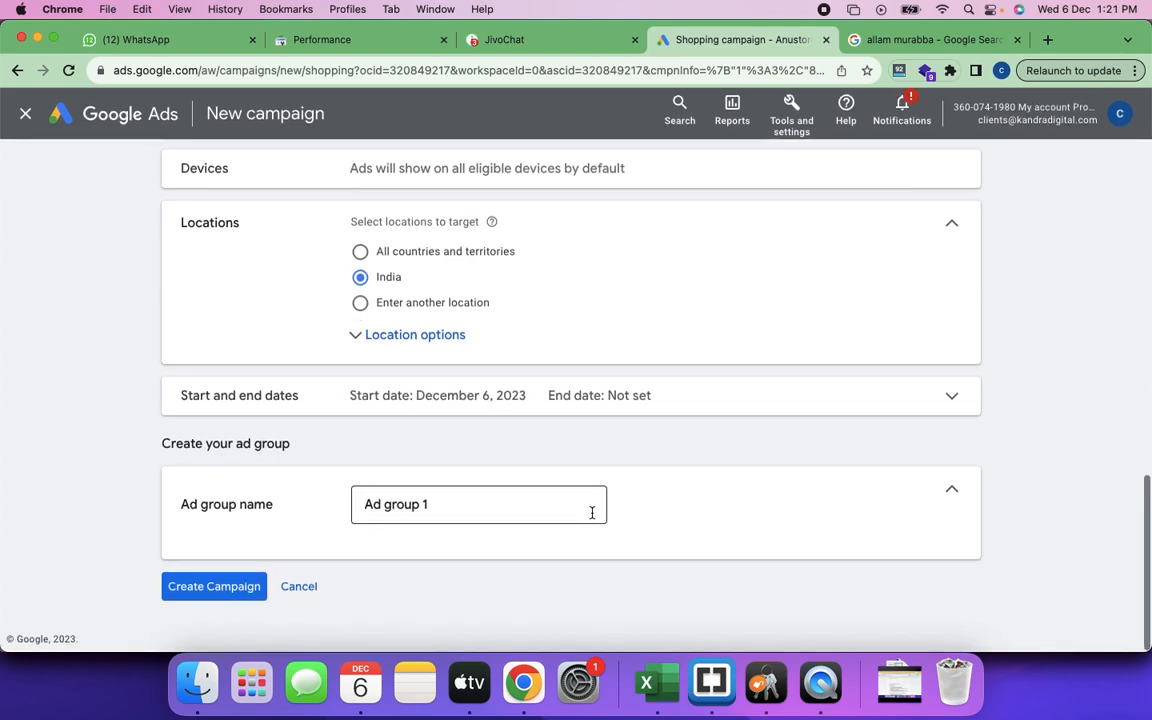
pyautogui.click(911, 40)
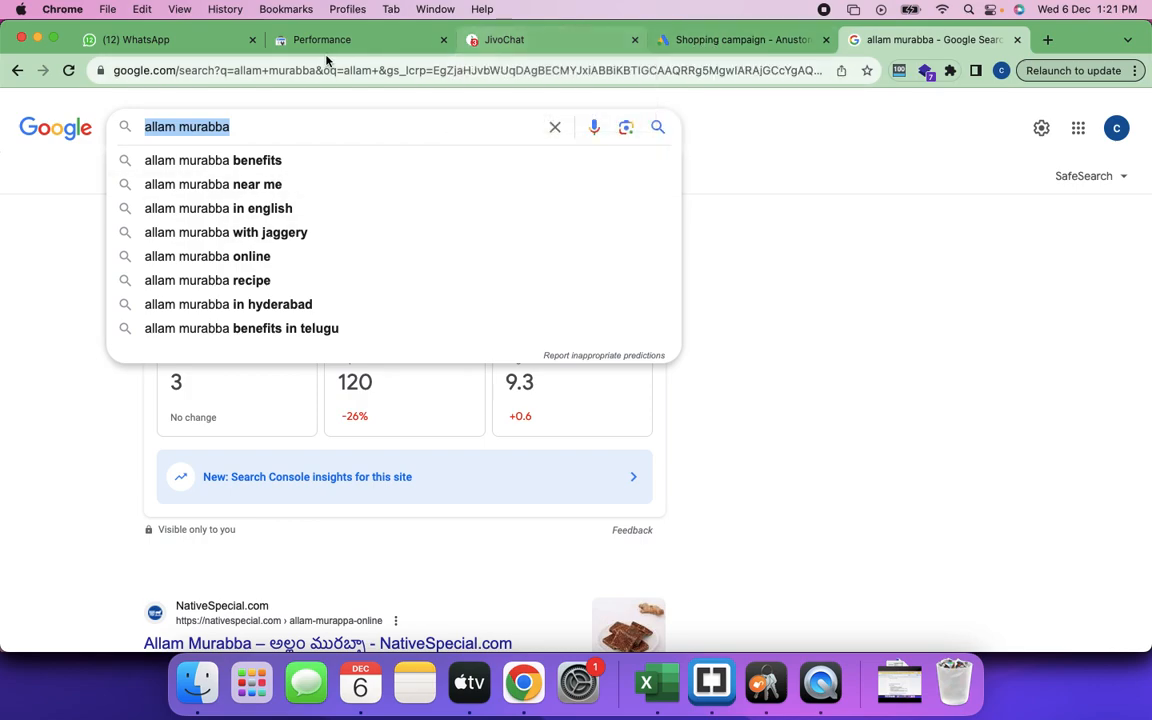
pyautogui.click(712, 40)
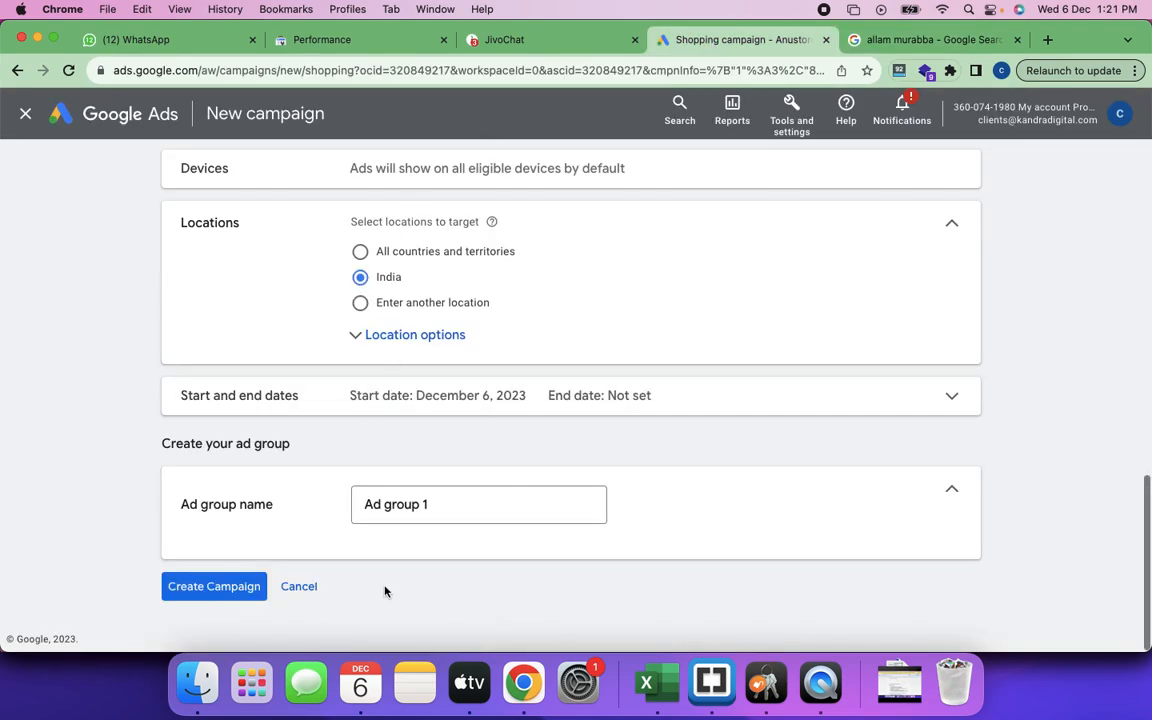
pyautogui.click(213, 589)
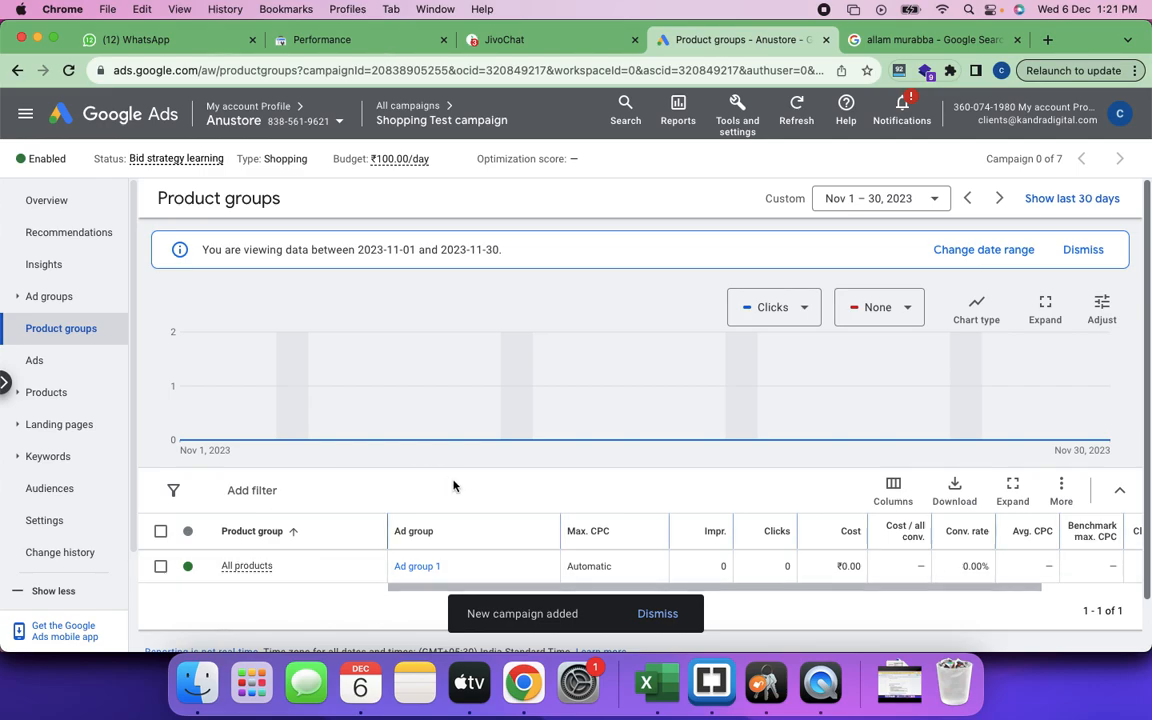
# Check the All products product group of Ad group 1, try to include it in the campaign and clear the selection.
pyautogui.scroll(-1, 452, 483)
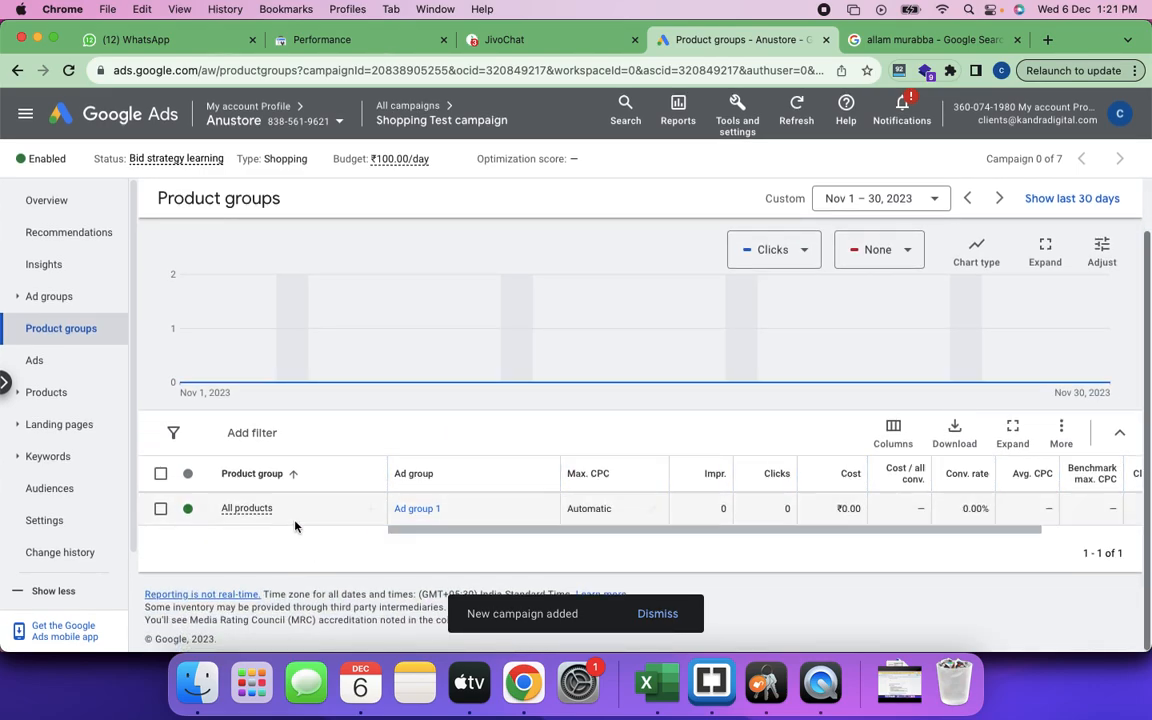
pyautogui.moveTo(248, 515)
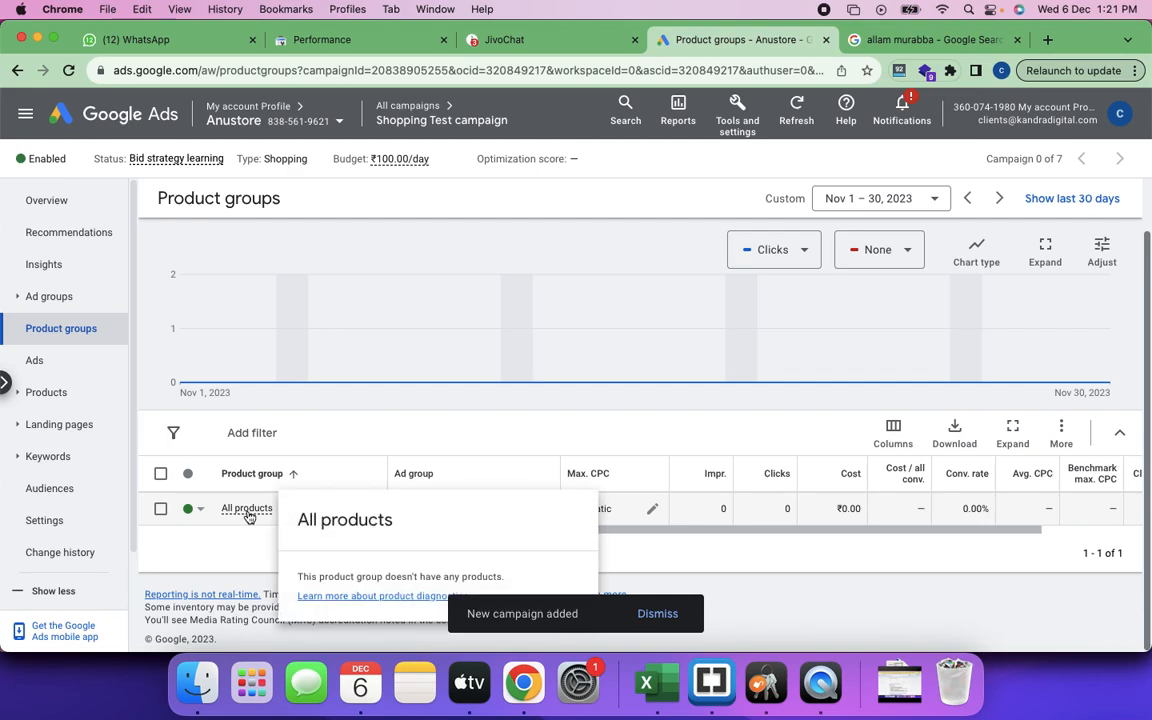
pyautogui.click(161, 510)
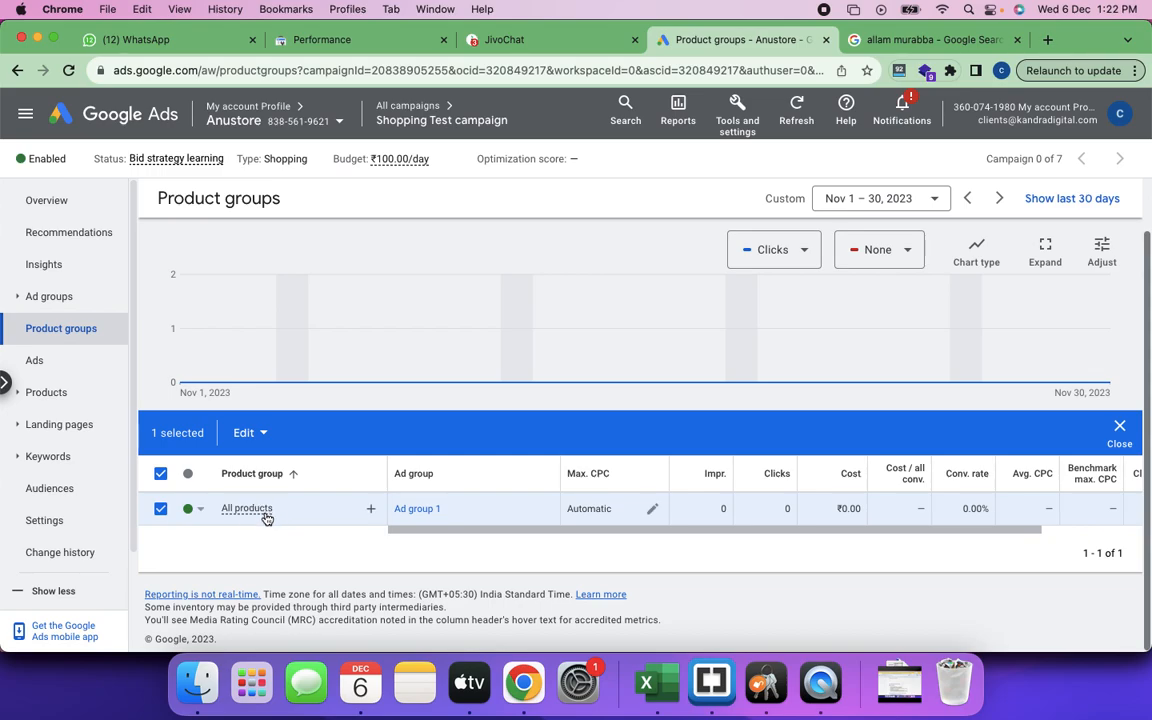
pyautogui.moveTo(265, 519)
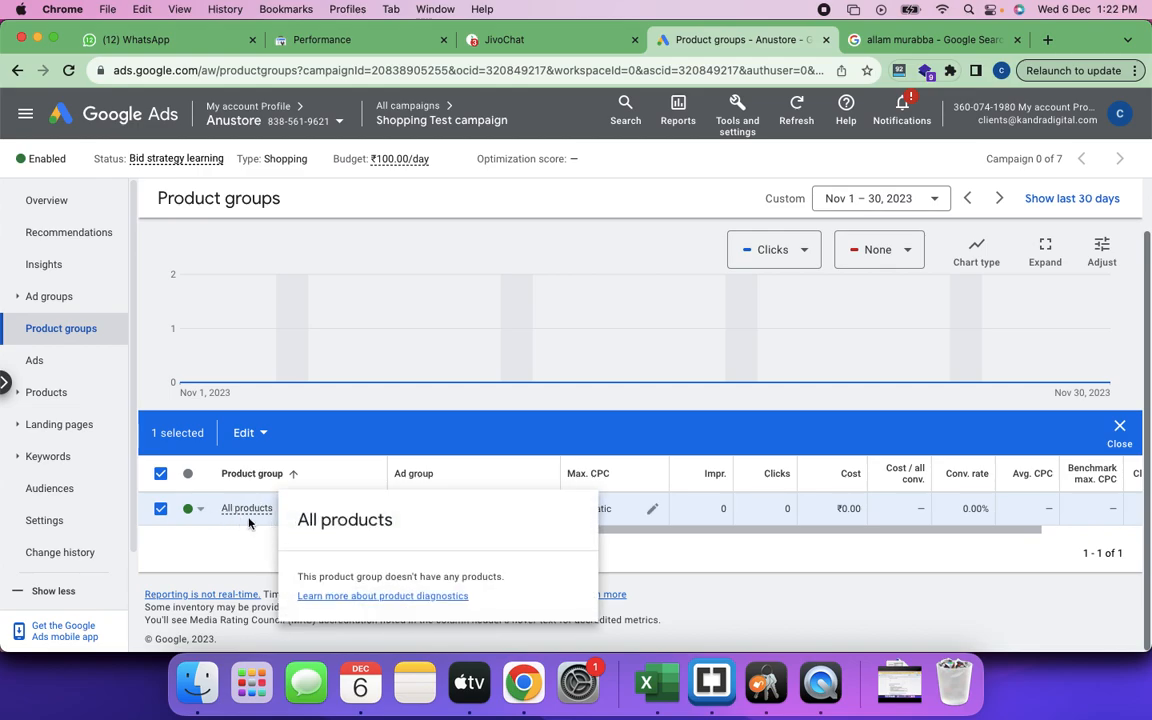
pyautogui.click(250, 510)
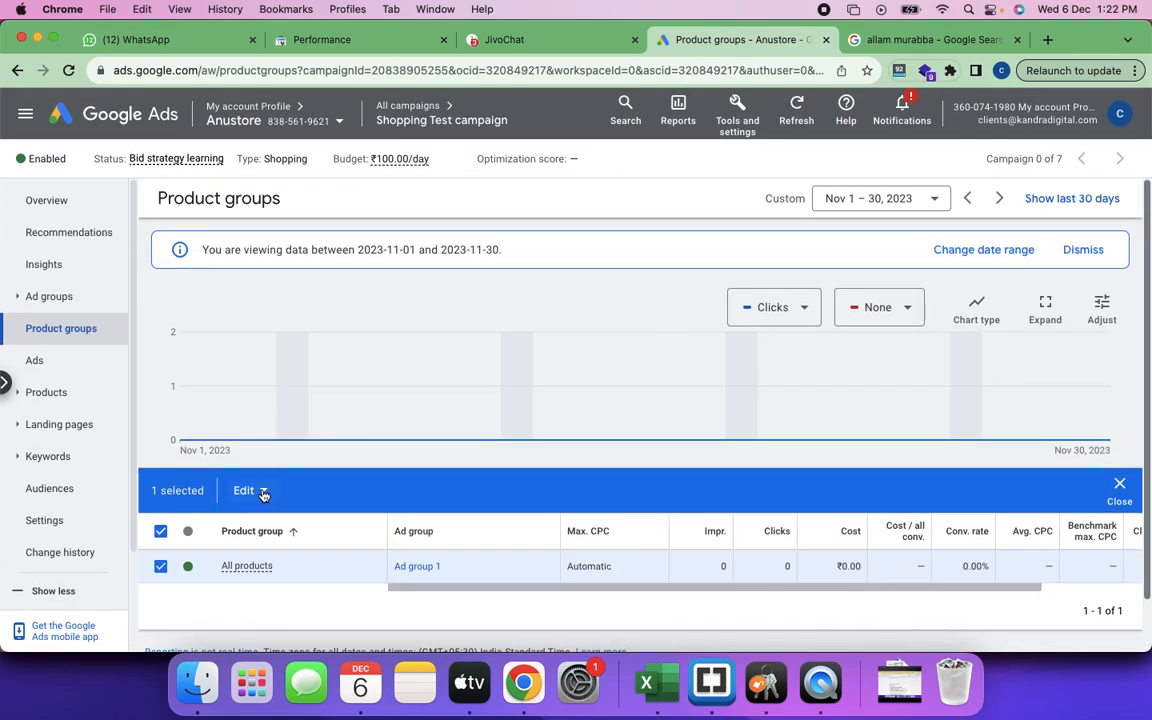
pyautogui.click(262, 492)
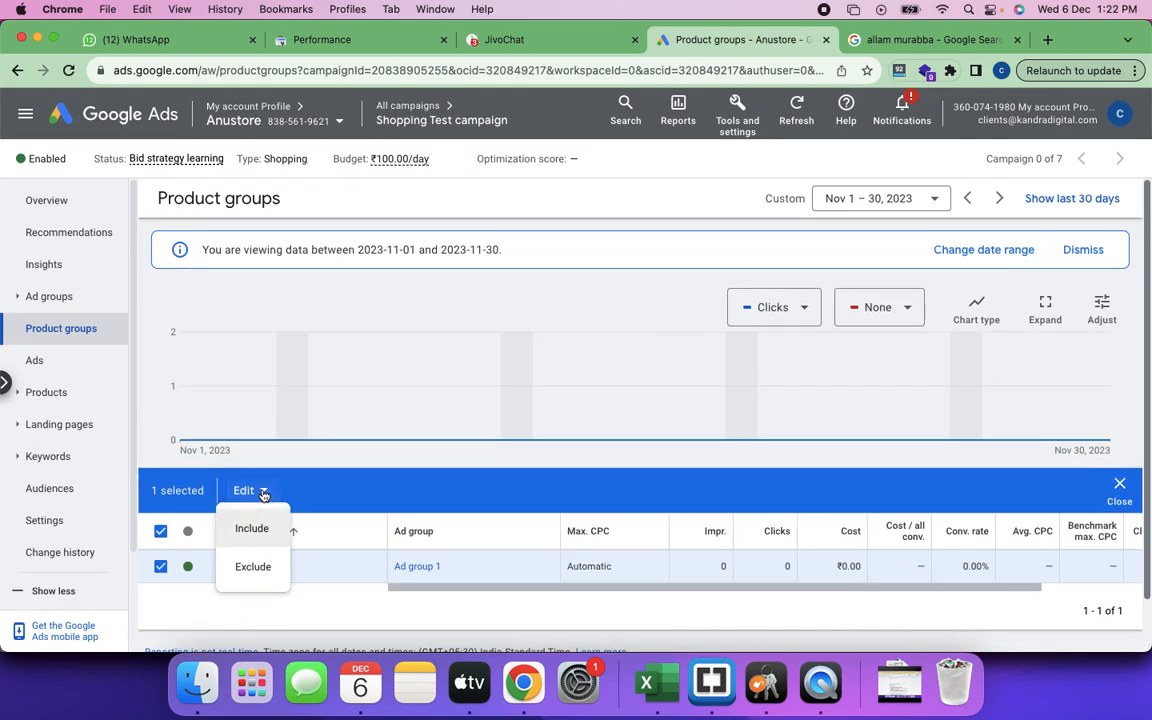
pyautogui.click(250, 538)
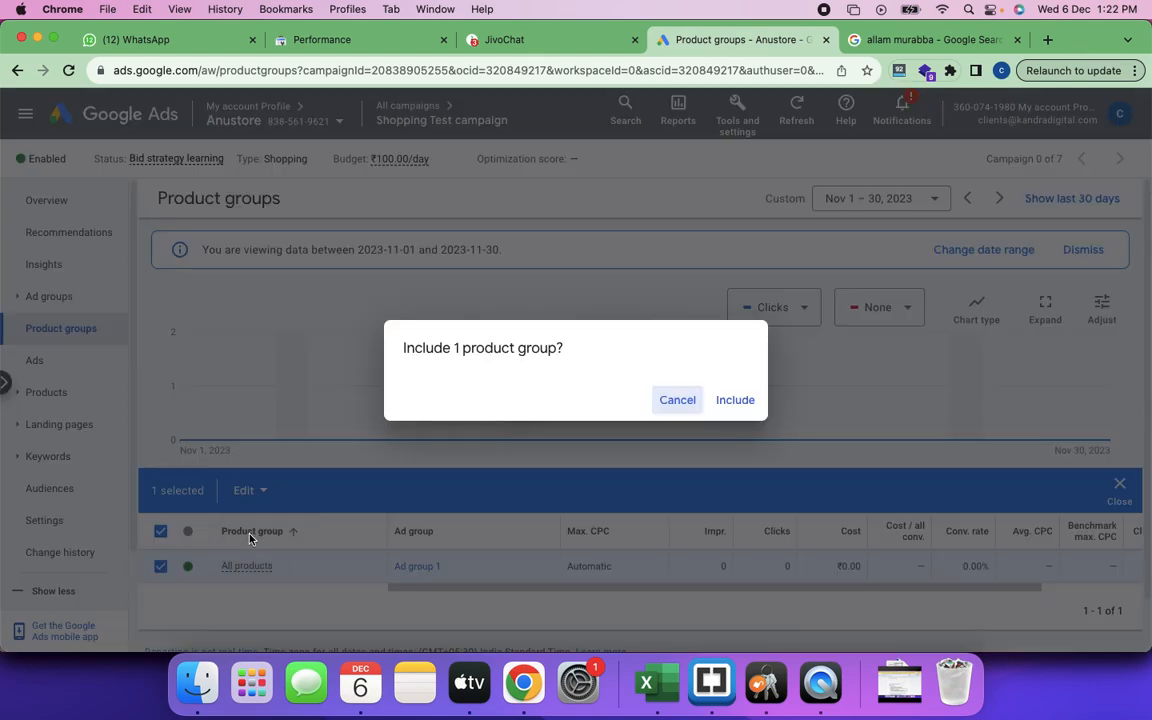
pyautogui.click(736, 401)
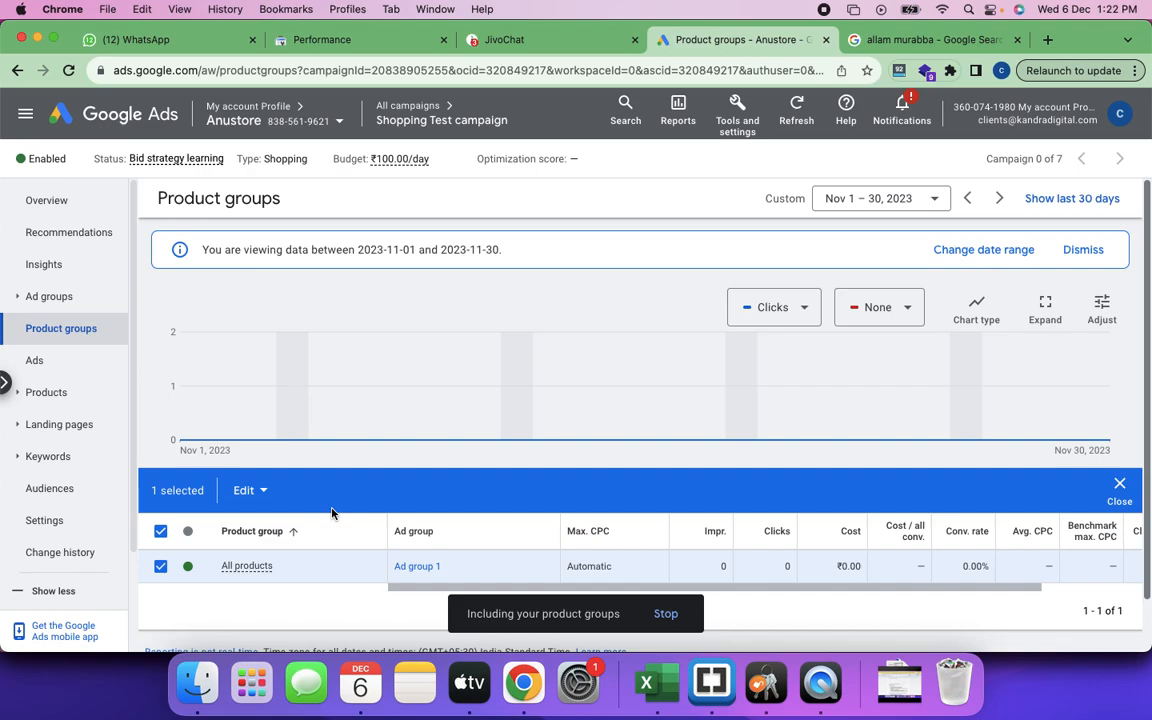
pyautogui.scroll(2, 376, 446)
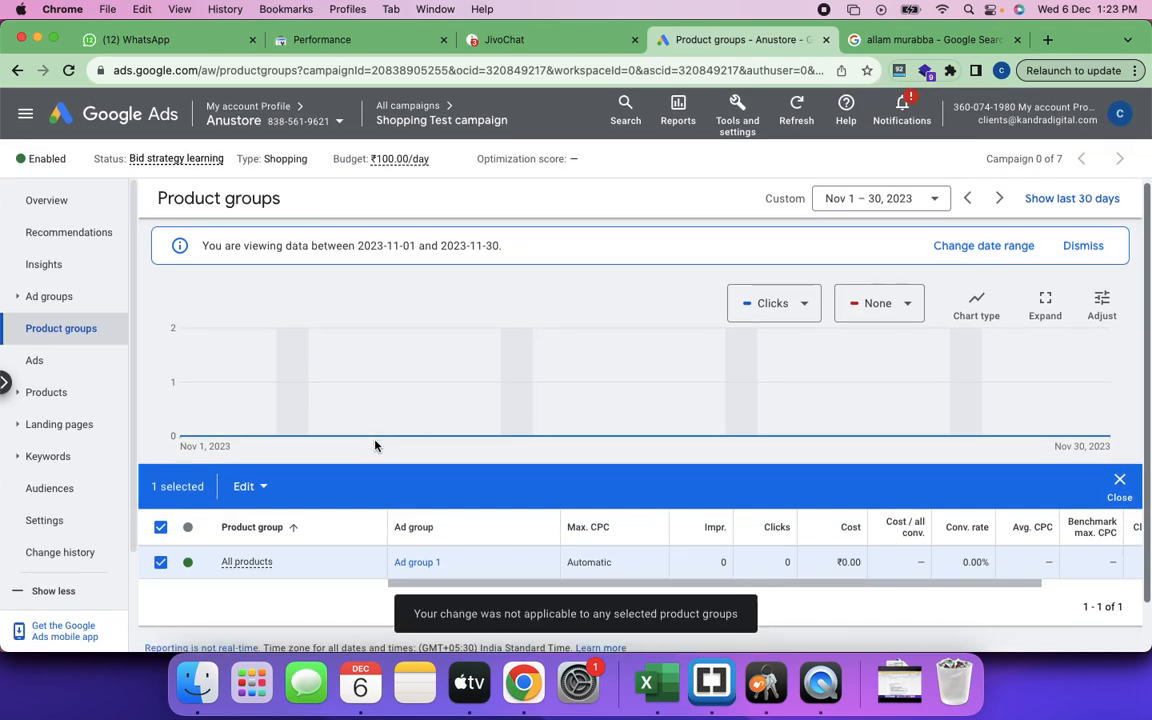
pyautogui.scroll(-2, 376, 446)
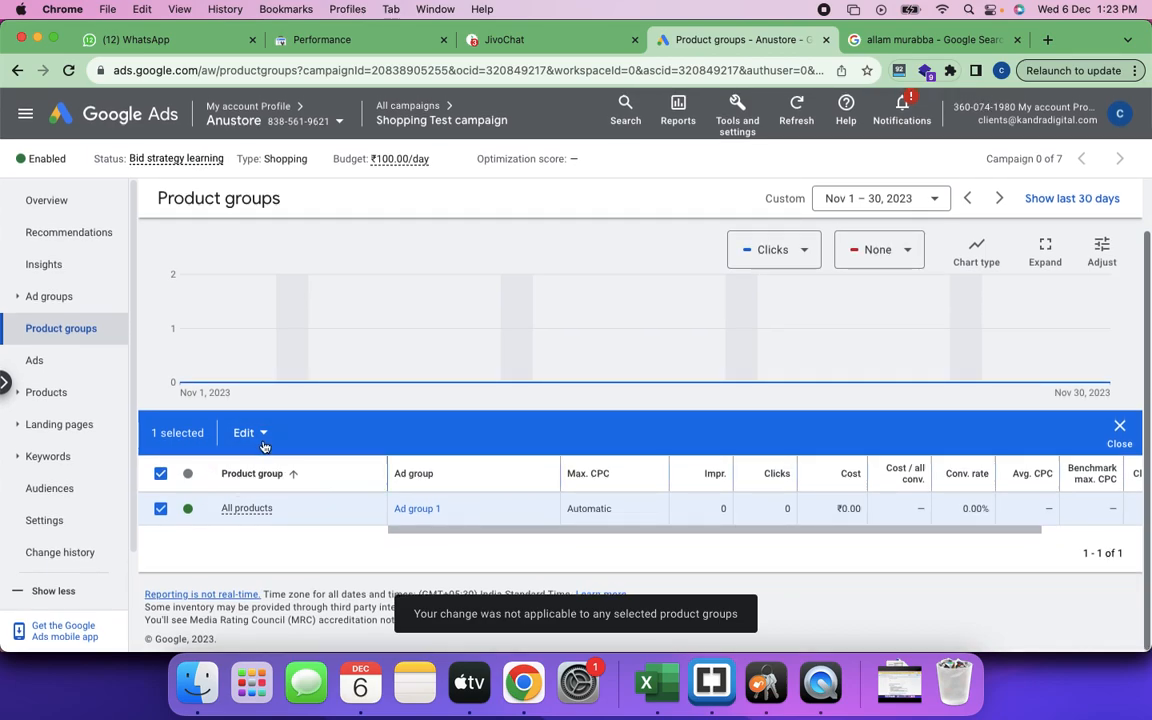
pyautogui.click(1120, 428)
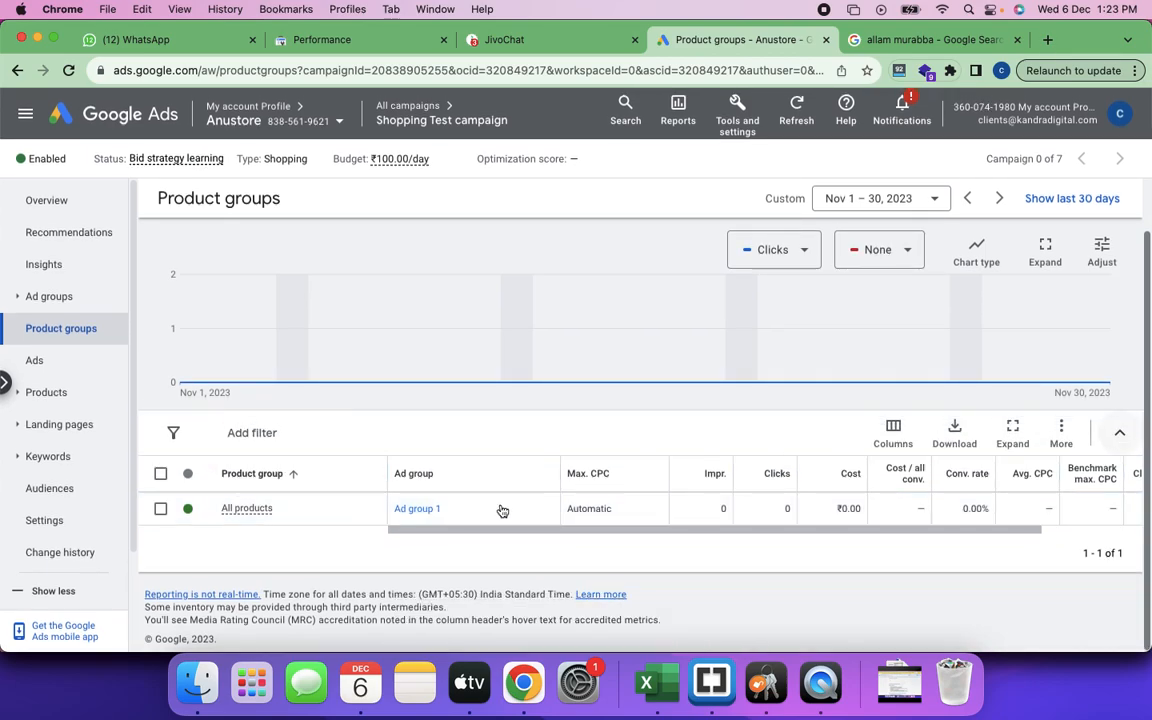
# Dismiss the date range notice and return to all campaigns to find Shopping Test campaign in the list.
pyautogui.scroll(2, 280, 488)
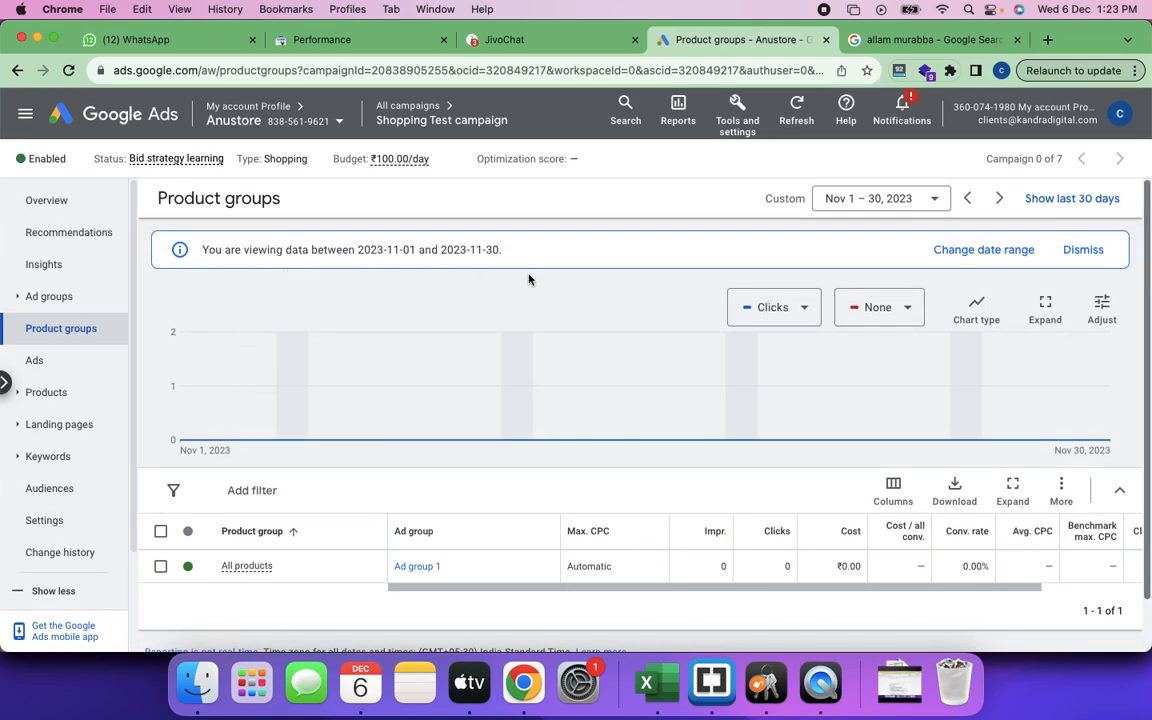
pyautogui.click(1081, 251)
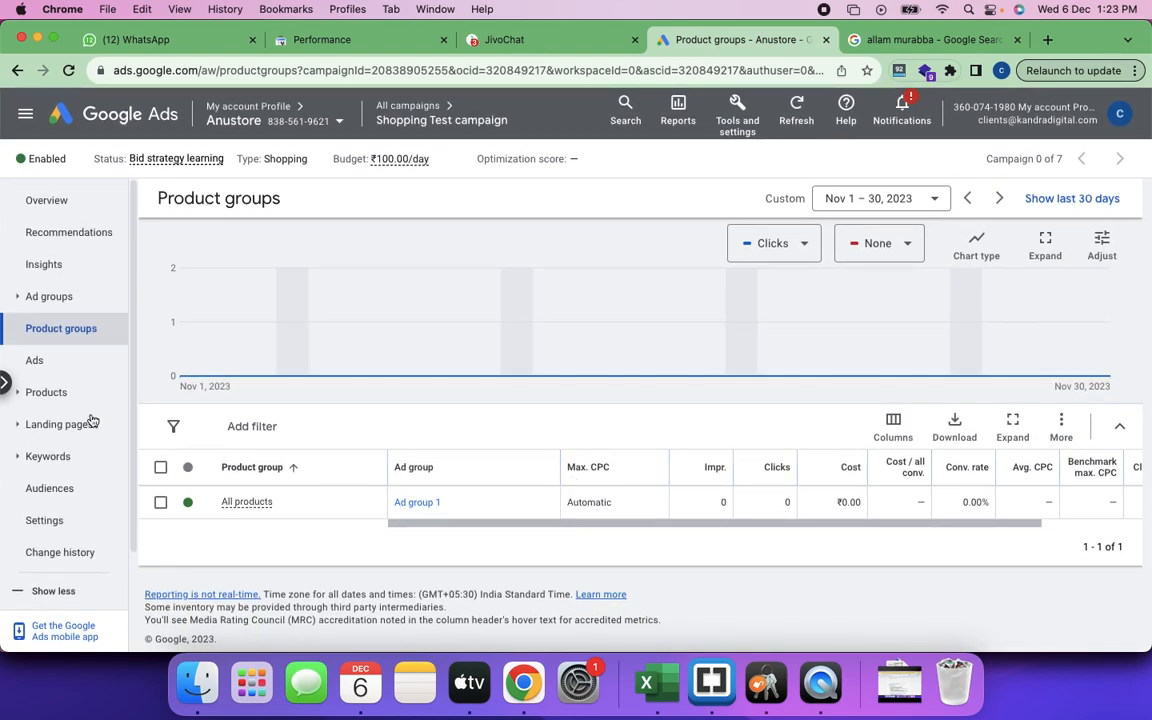
pyautogui.click(399, 108)
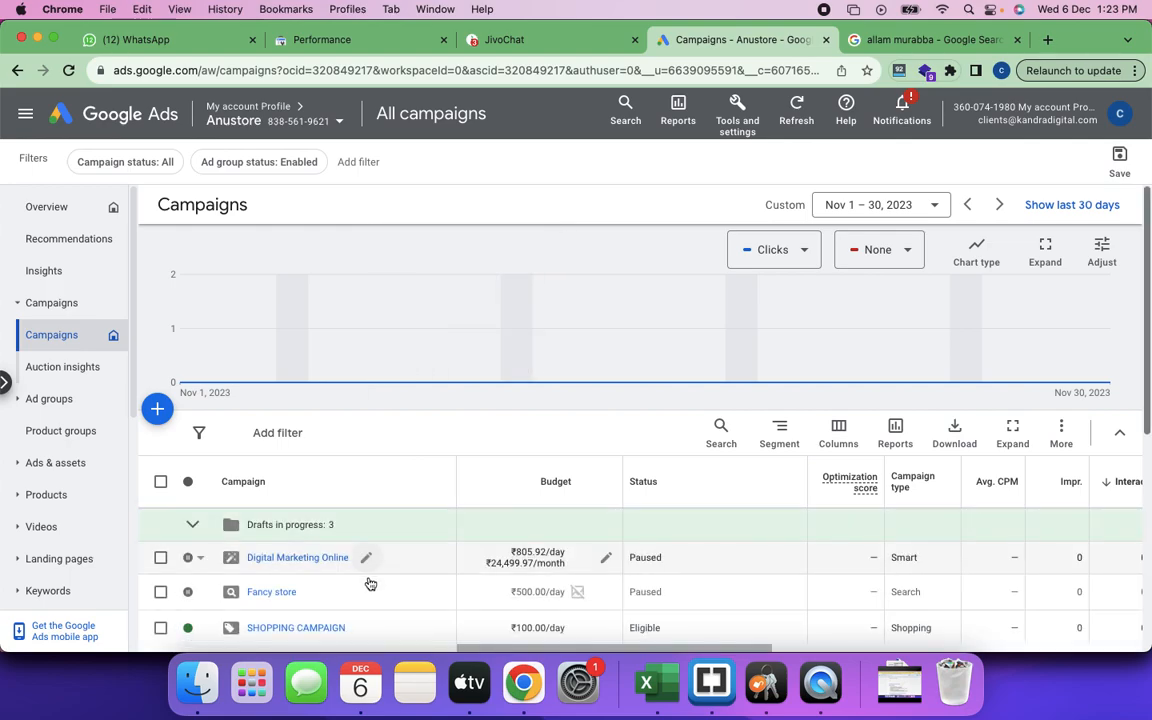
pyautogui.scroll(-3, 360, 575)
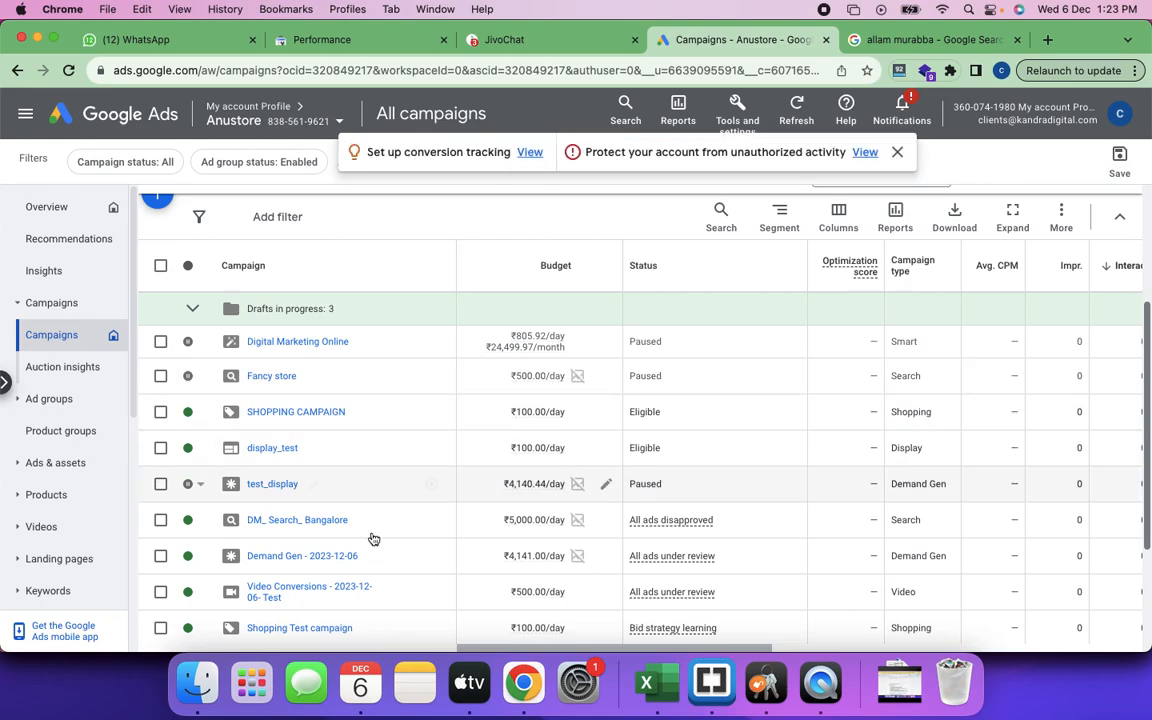
pyautogui.scroll(-2, 373, 539)
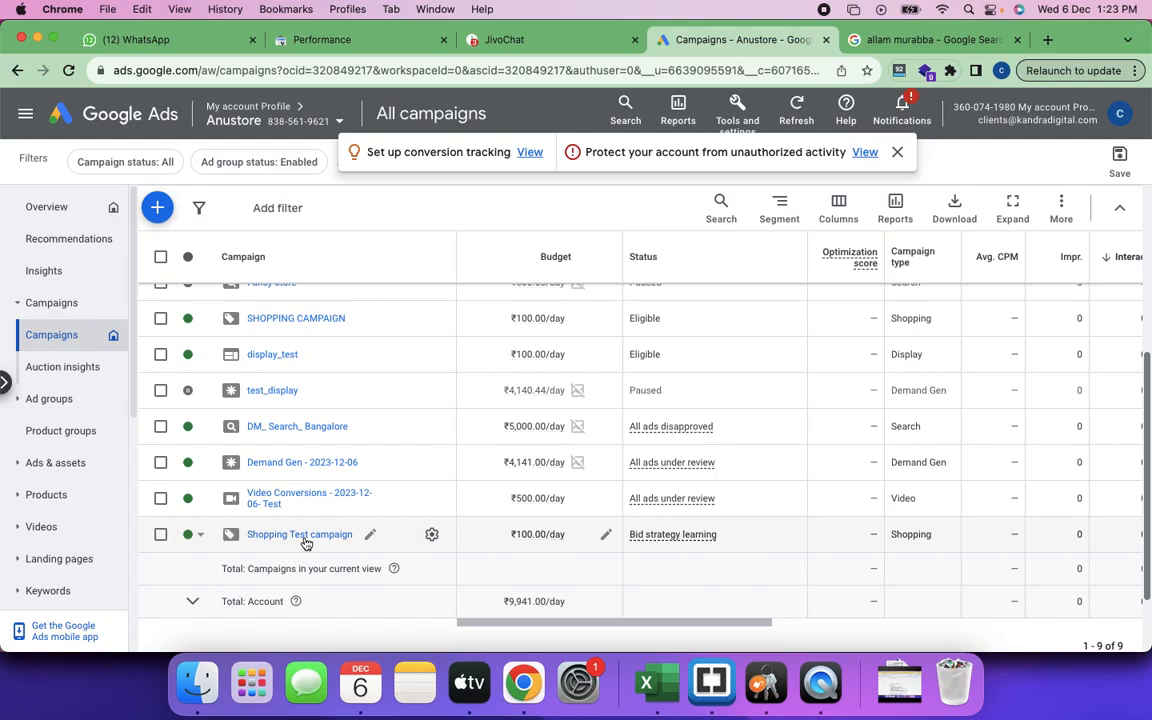
# Search the available accounts for "kandrafoods" and switch to the KandraFoods account under KandraFoods Private Limited.
pyautogui.click(339, 121)
pyautogui.scroll(-3, 347, 342)
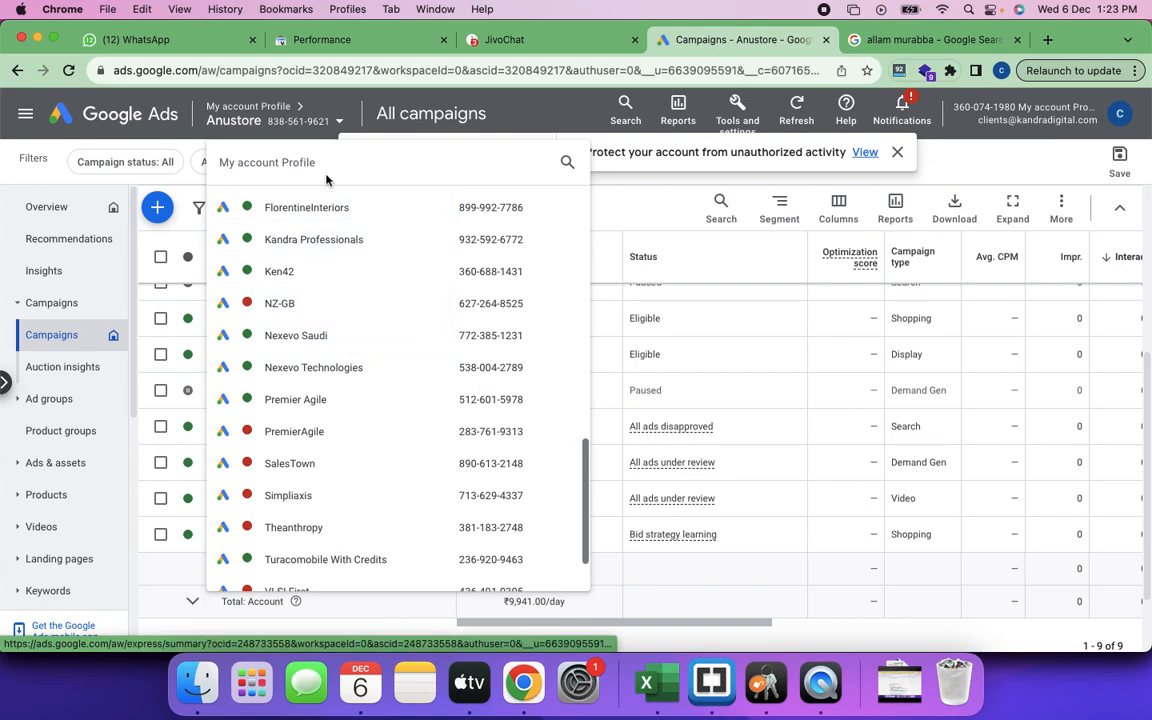
pyautogui.click(567, 164)
pyautogui.write('kandrafoods')
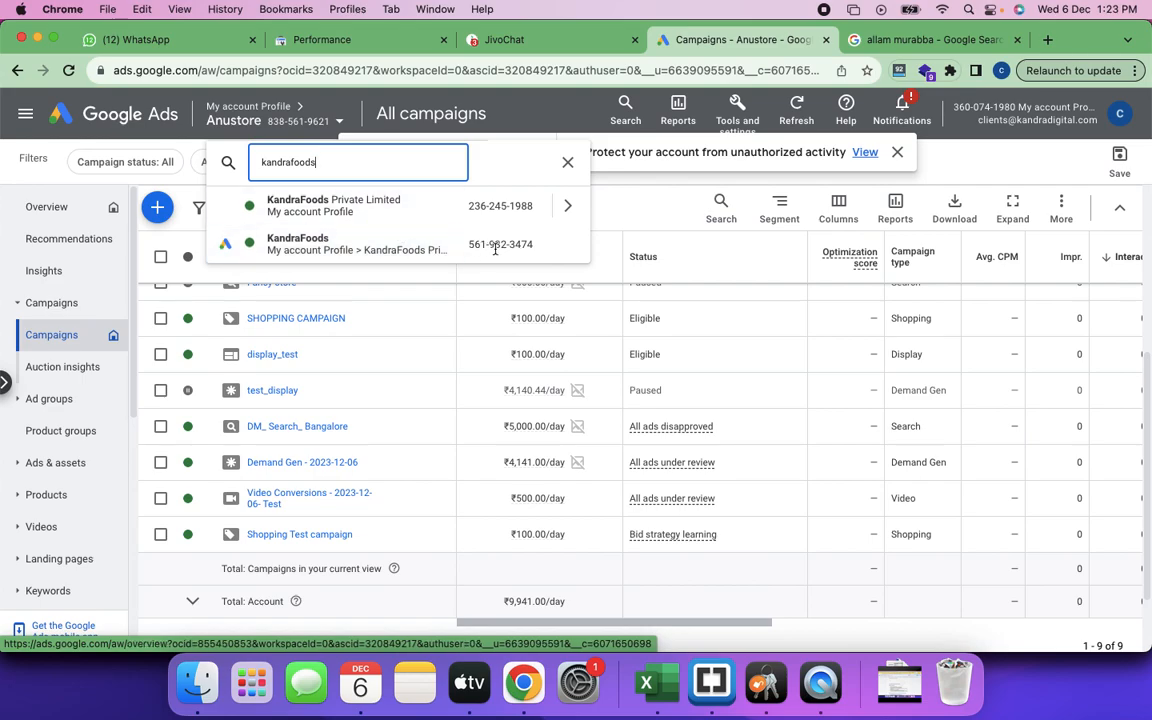
pyautogui.click(394, 252)
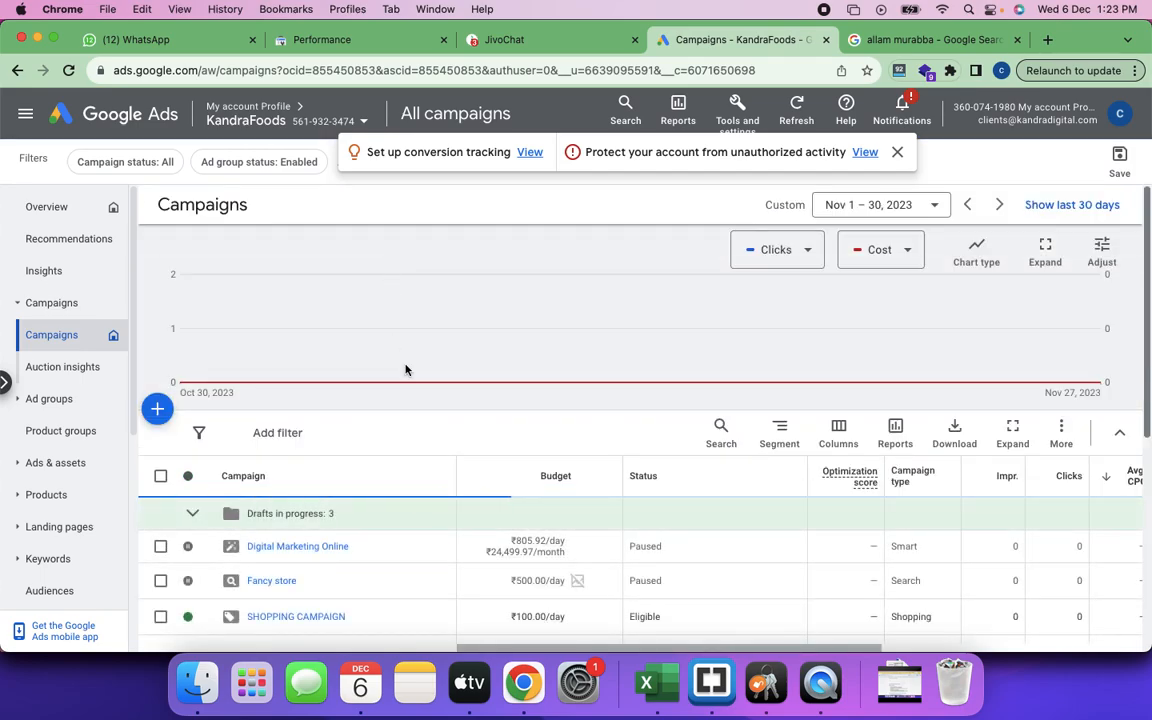
# Look through the KandraFoods campaigns and open the billing summary from the exhausted balance notice.
pyautogui.scroll(-2, 532, 435)
pyautogui.scroll(-1, 532, 436)
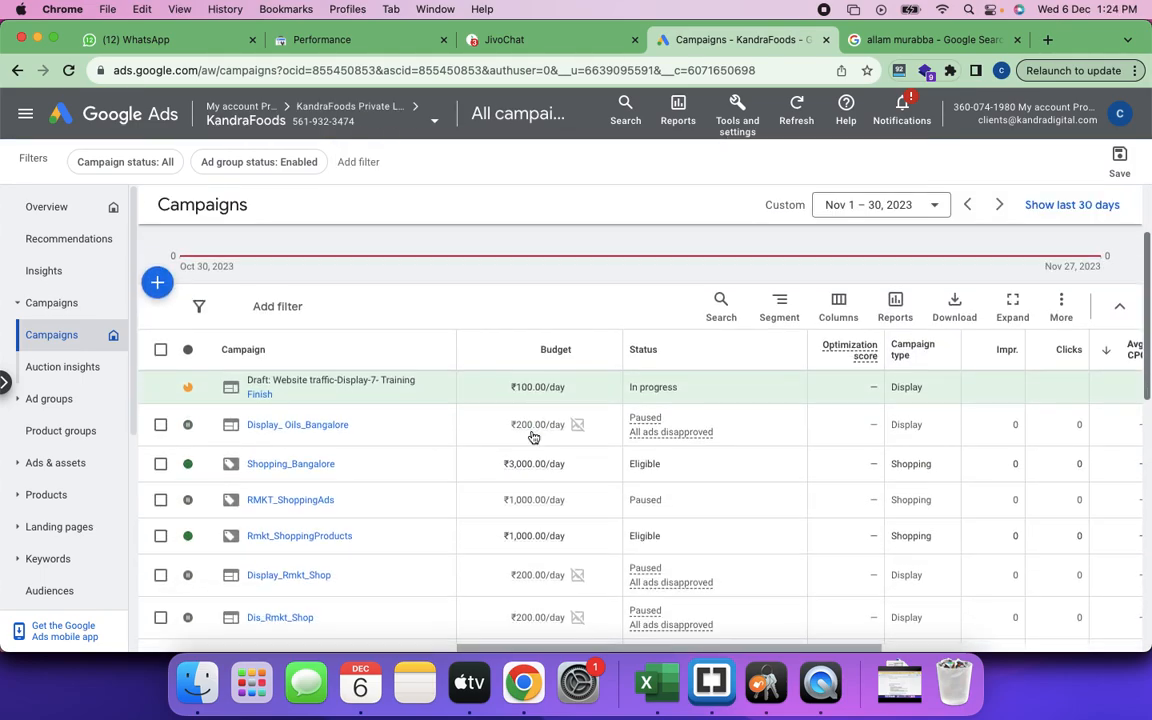
pyautogui.scroll(-3, 532, 437)
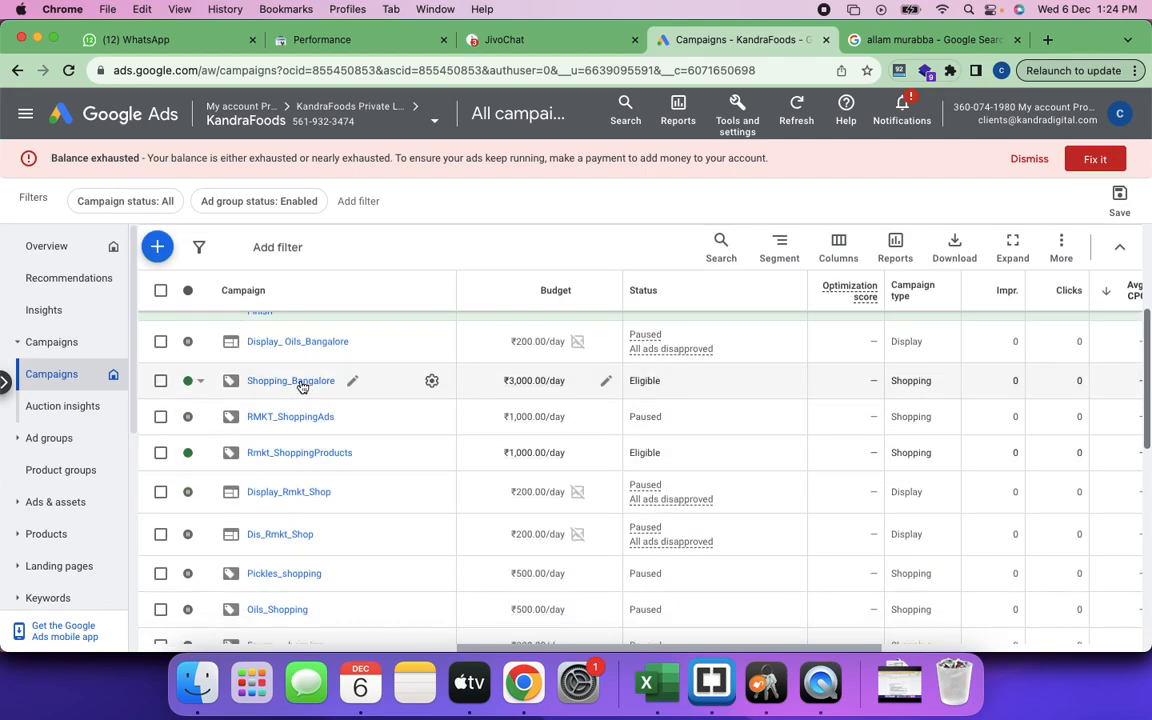
pyautogui.click(1096, 162)
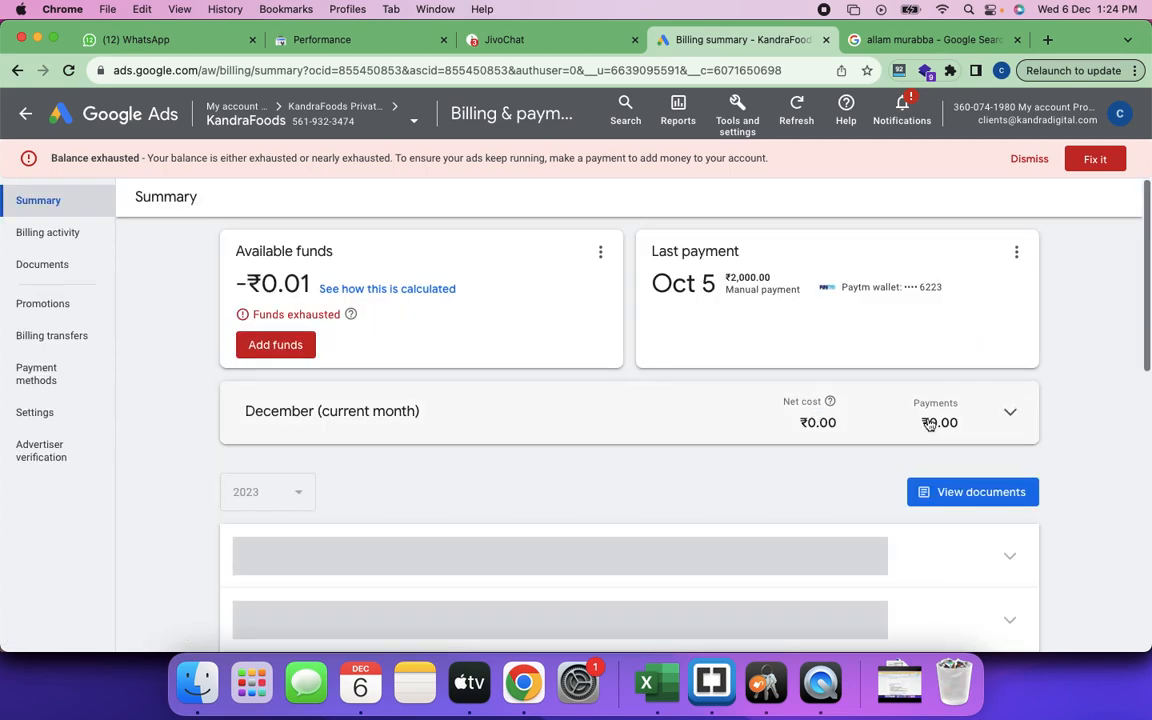
# Review the billing summary, dismiss the exhausted balance notice and return to the campaigns list.
pyautogui.scroll(-3, 849, 450)
pyautogui.scroll(3, 845, 410)
pyautogui.click(1031, 159)
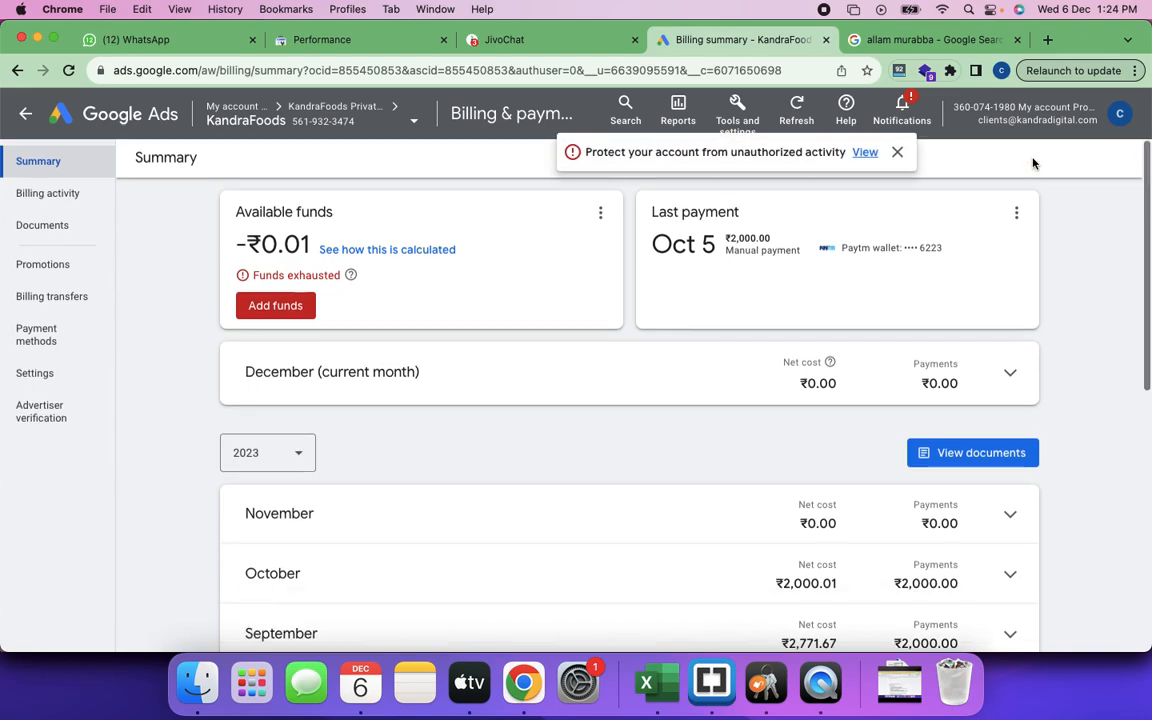
pyautogui.click(27, 116)
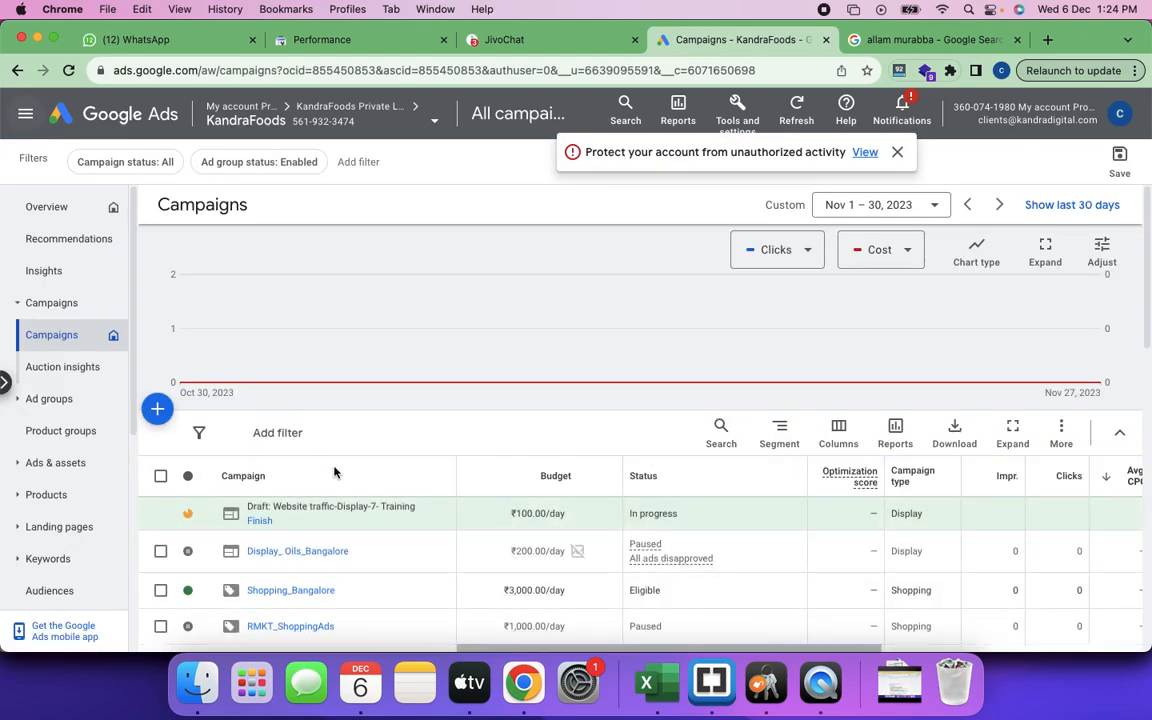
# Set the date range of the KandraFoods campaigns list to All time.
pyautogui.scroll(-3, 334, 472)
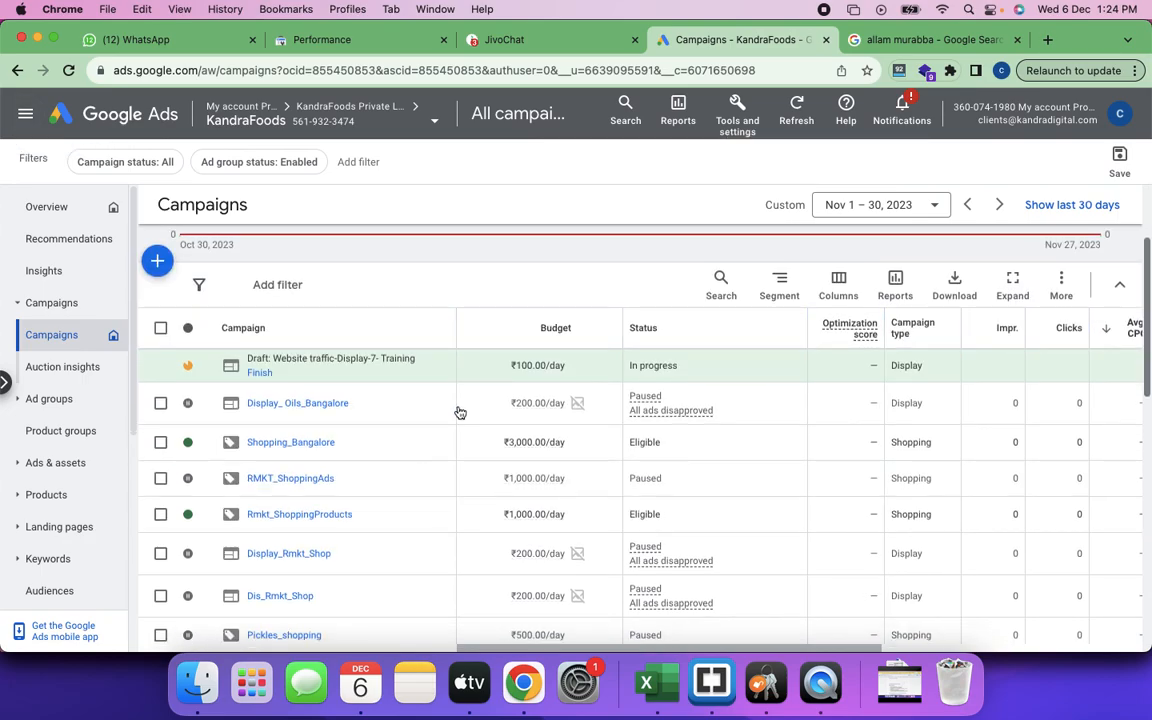
pyautogui.click(932, 206)
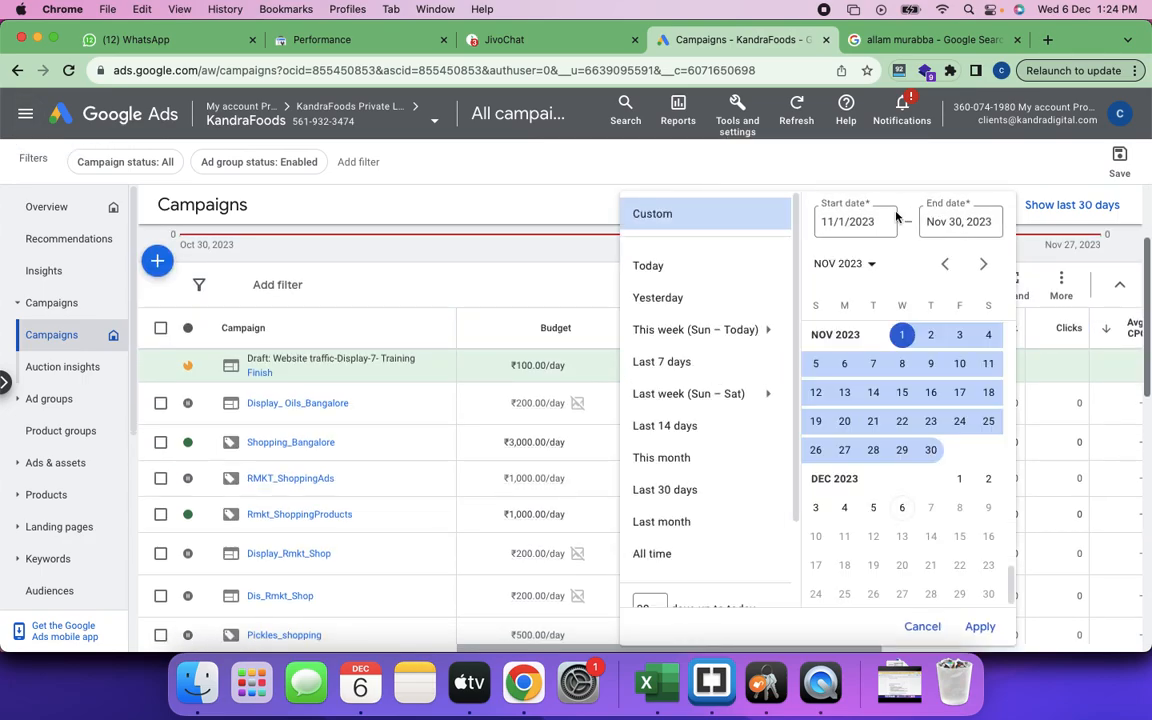
pyautogui.click(660, 556)
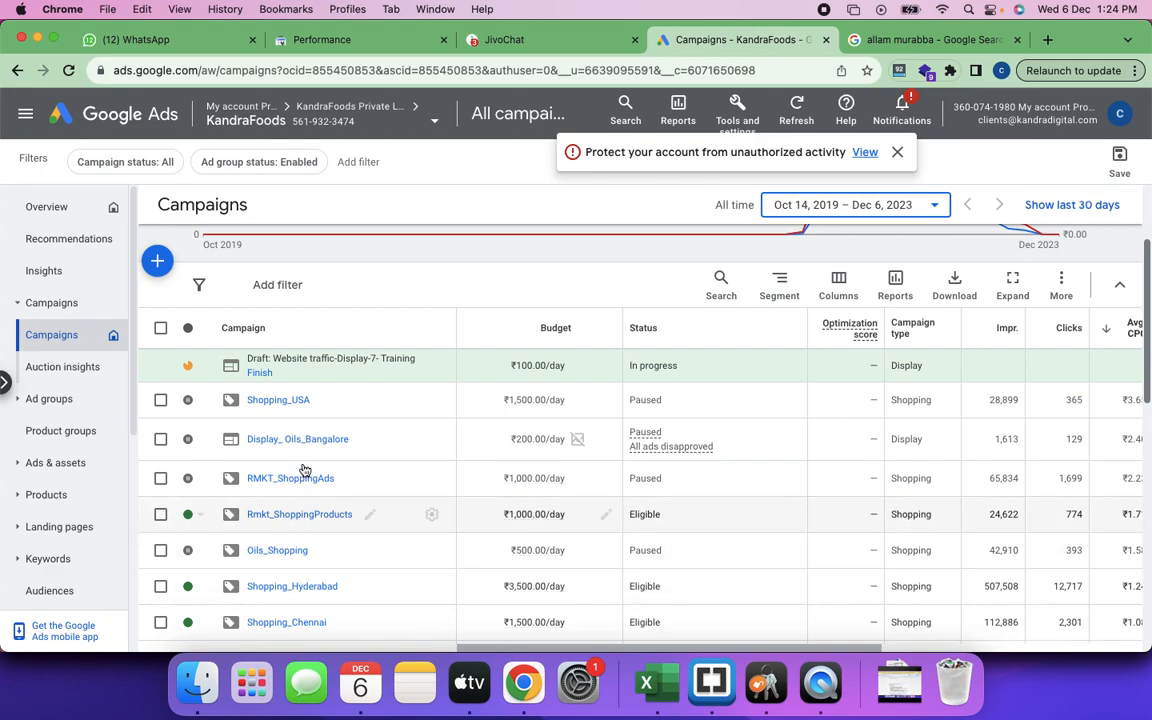
# Open the Shopping_Bangalore campaign and its Shopping Ads ad group to check the product groups.
pyautogui.scroll(-3, 311, 510)
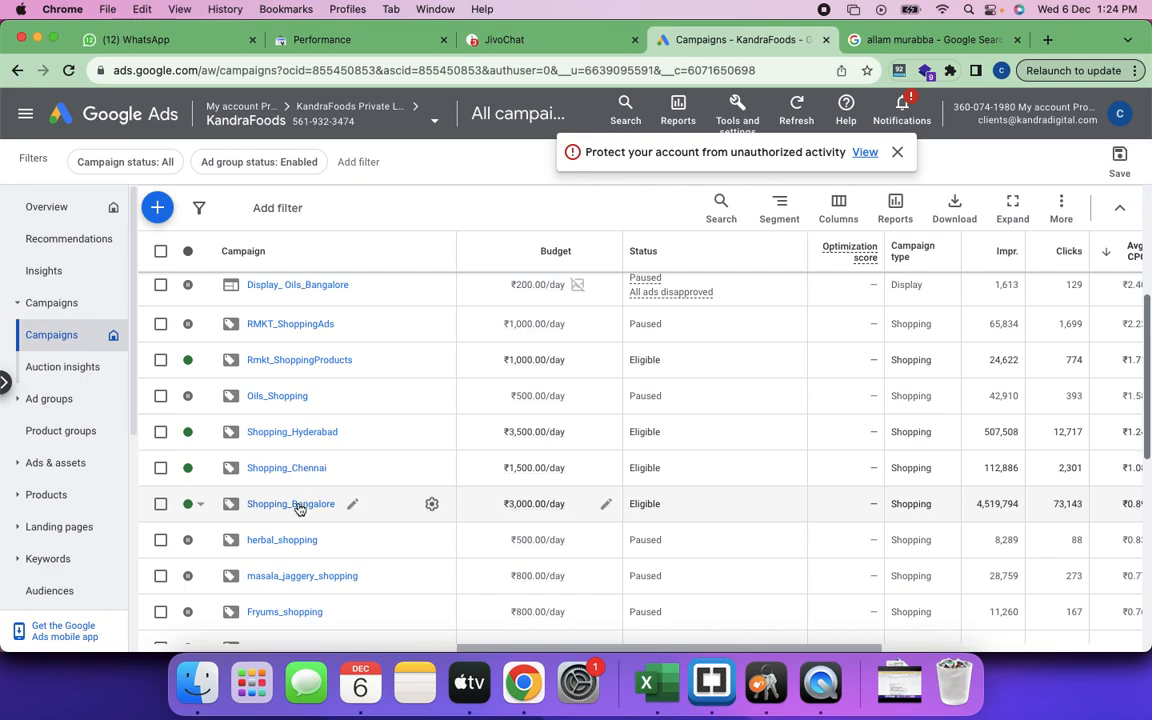
pyautogui.click(291, 504)
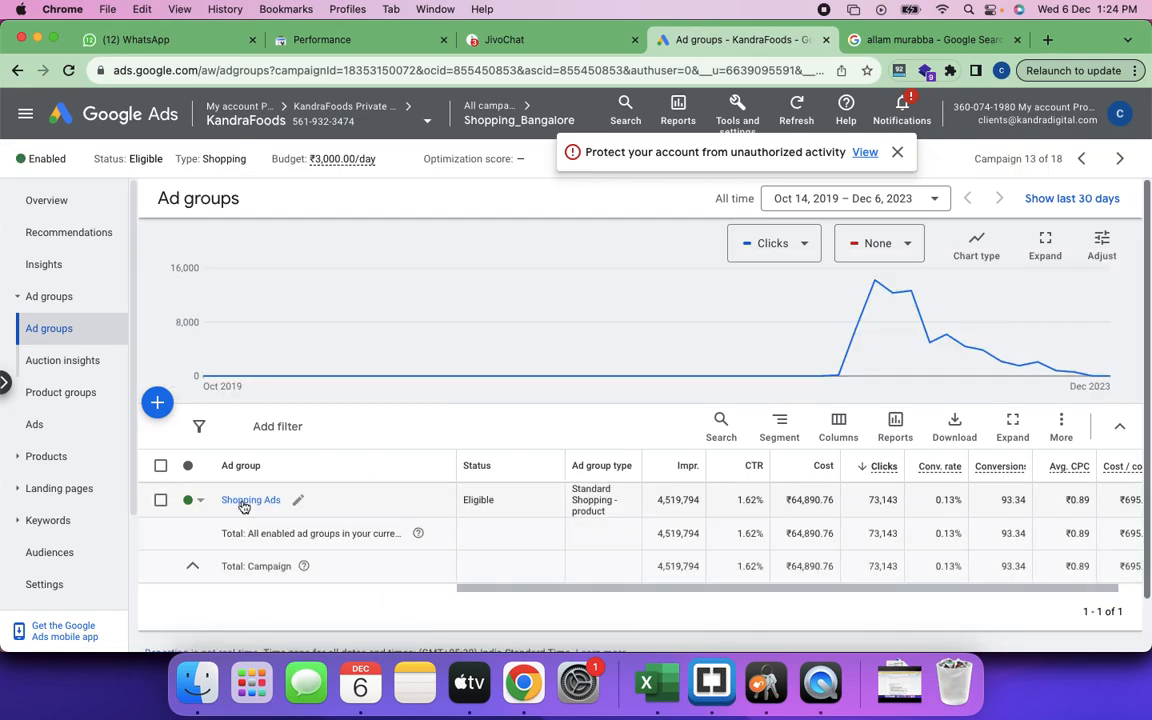
pyautogui.click(245, 501)
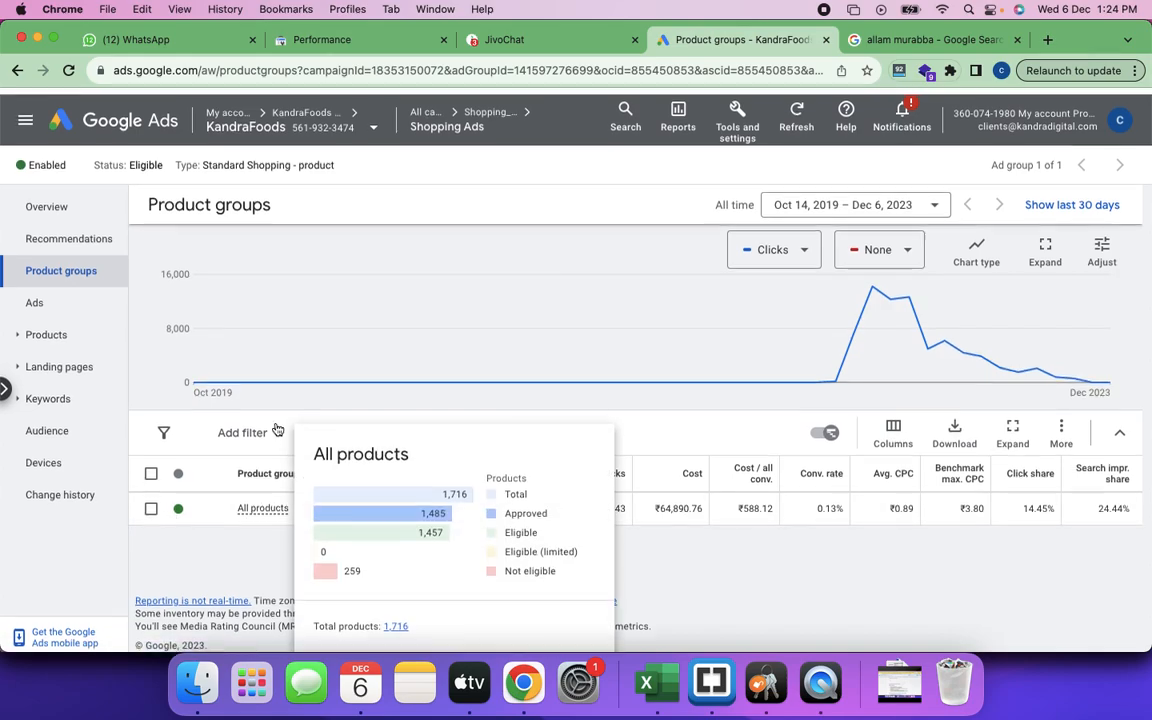
# Look through the product list of the Shopping Ads ad group.
pyautogui.click(20, 328)
pyautogui.click(66, 364)
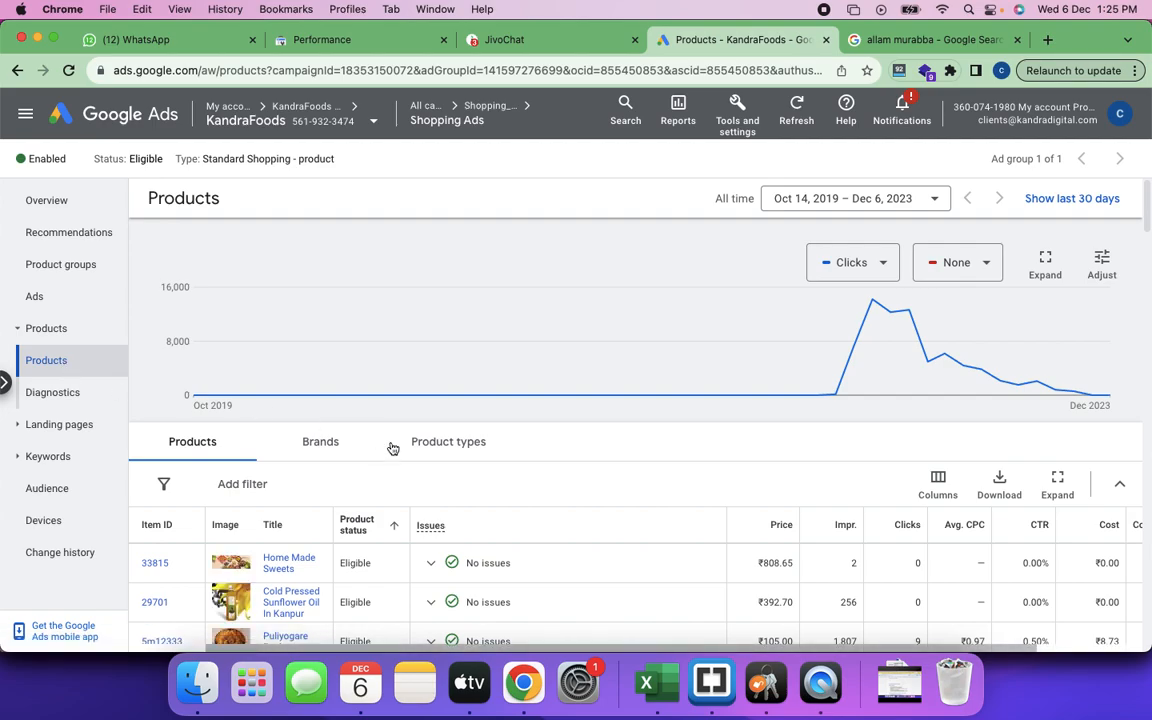
pyautogui.scroll(-4, 392, 447)
pyautogui.scroll(-10, 474, 479)
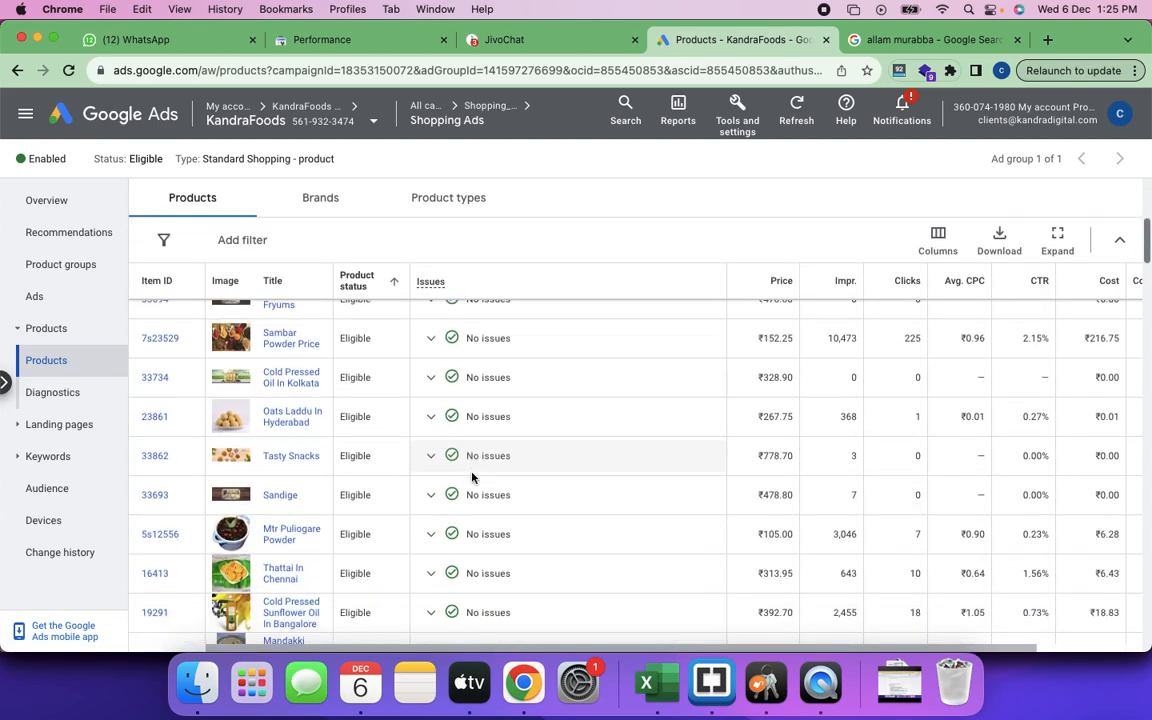
pyautogui.scroll(12, 474, 479)
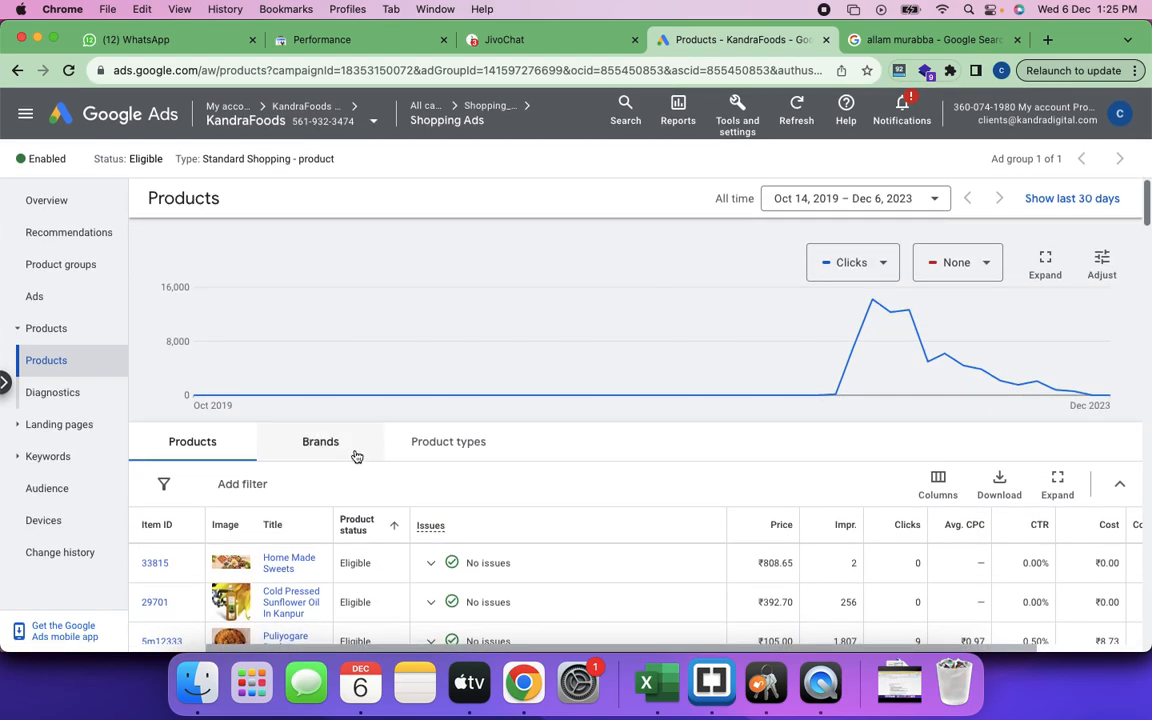
pyautogui.scroll(1, 459, 489)
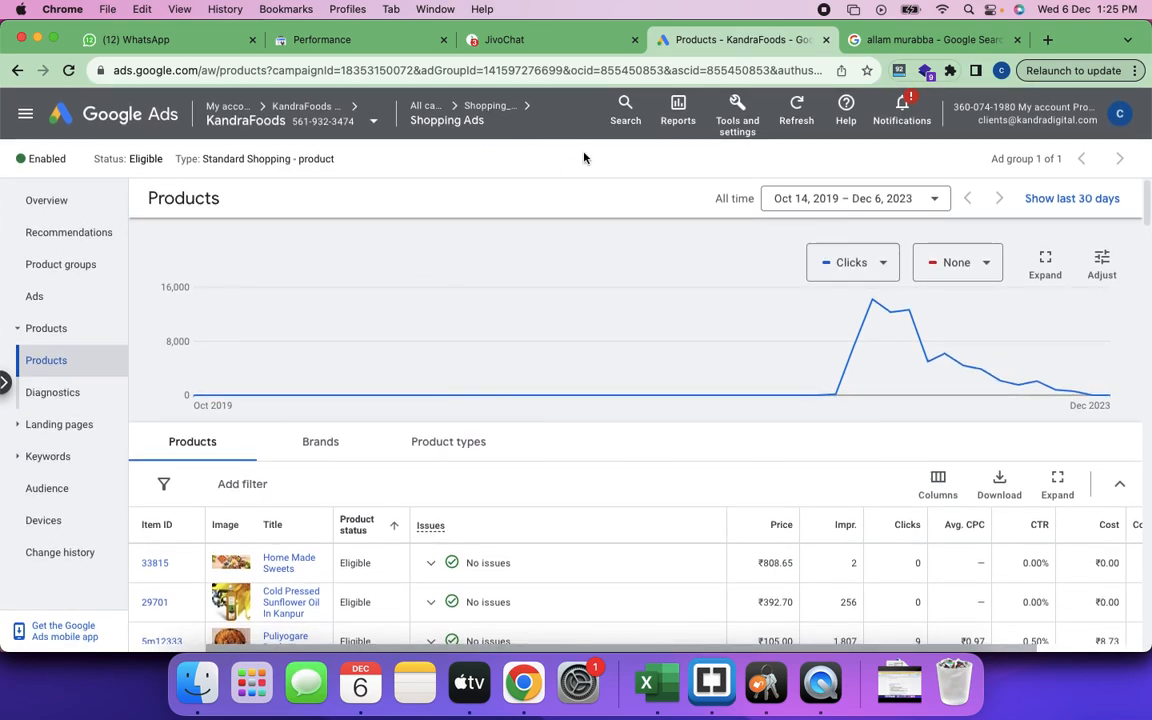
# Search the accounts for "anu" to view the Anustore campaigns, and go back to the KandraFoods product list.
pyautogui.click(374, 124)
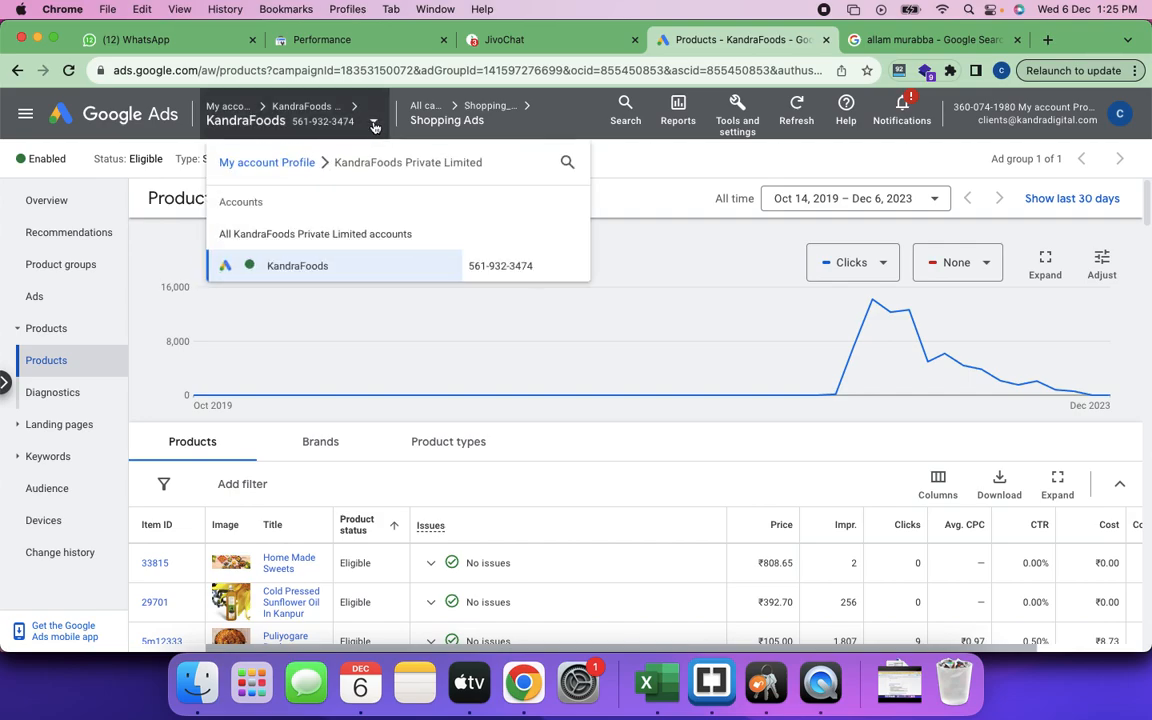
pyautogui.click(566, 162)
pyautogui.write('anu')
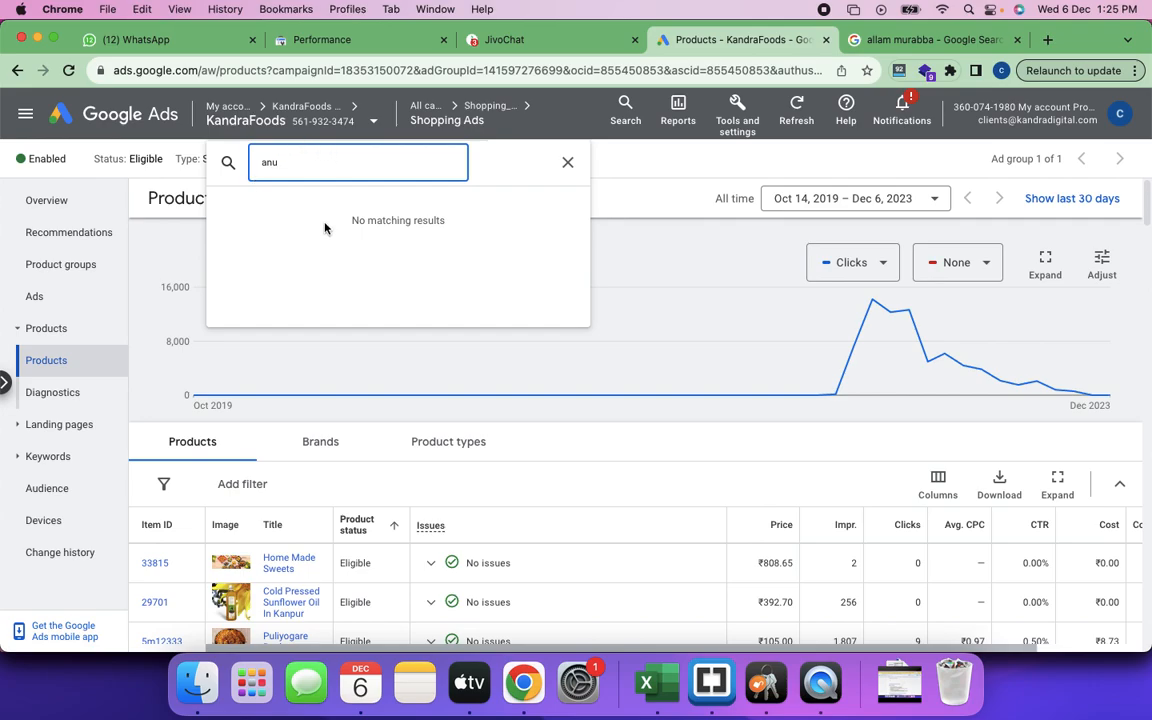
pyautogui.click(301, 217)
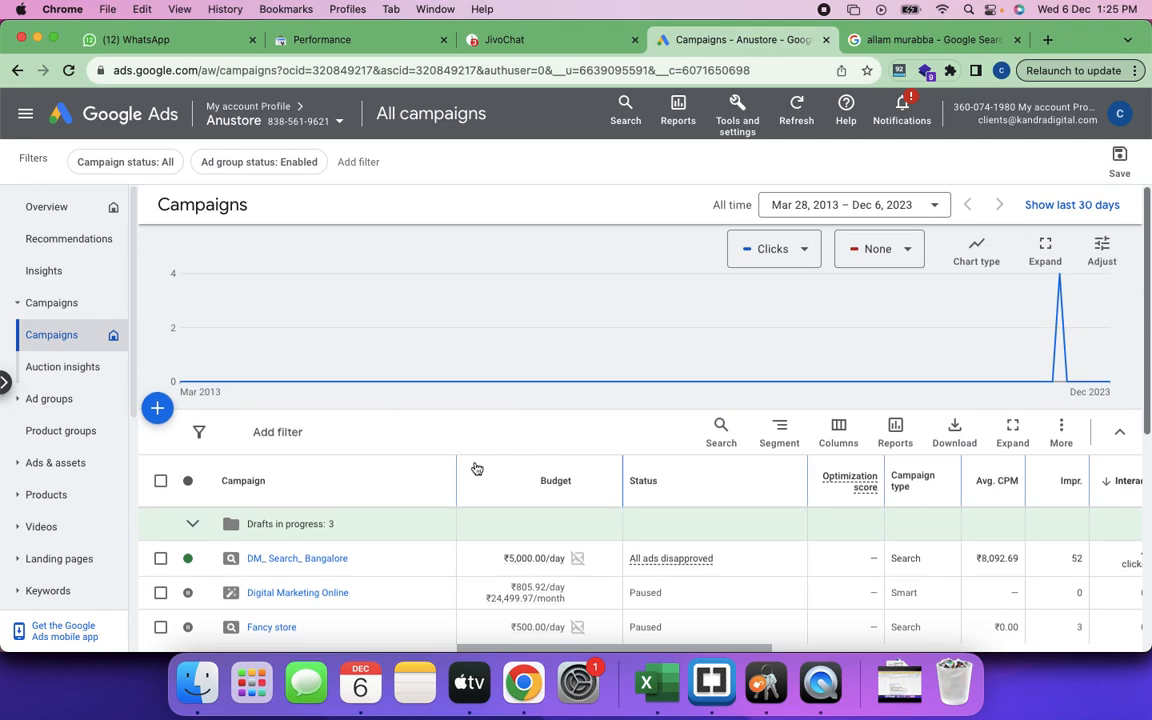
pyautogui.scroll(-2, 419, 463)
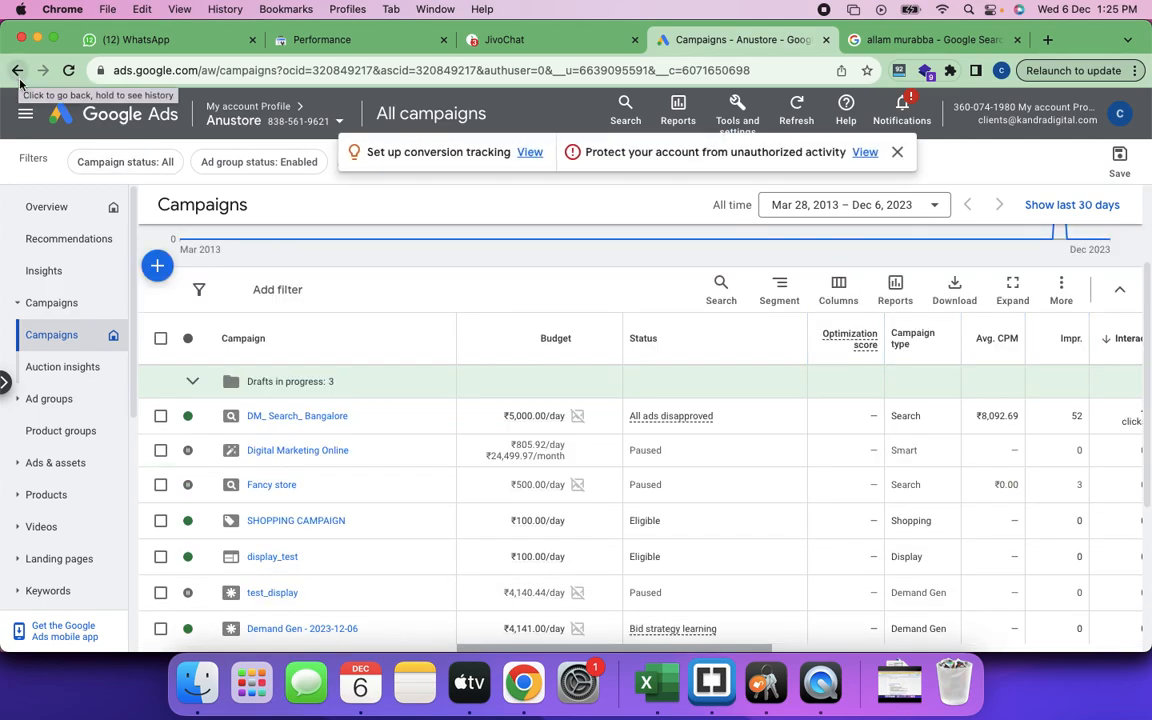
pyautogui.click(17, 73)
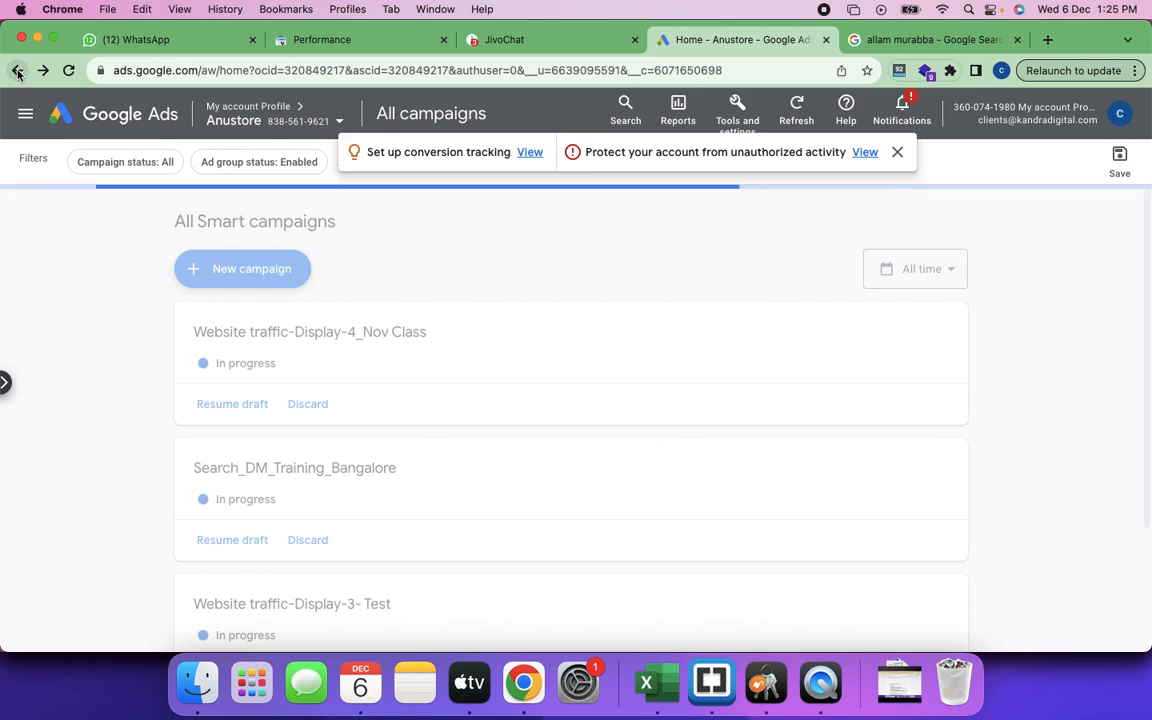
pyautogui.click(17, 73)
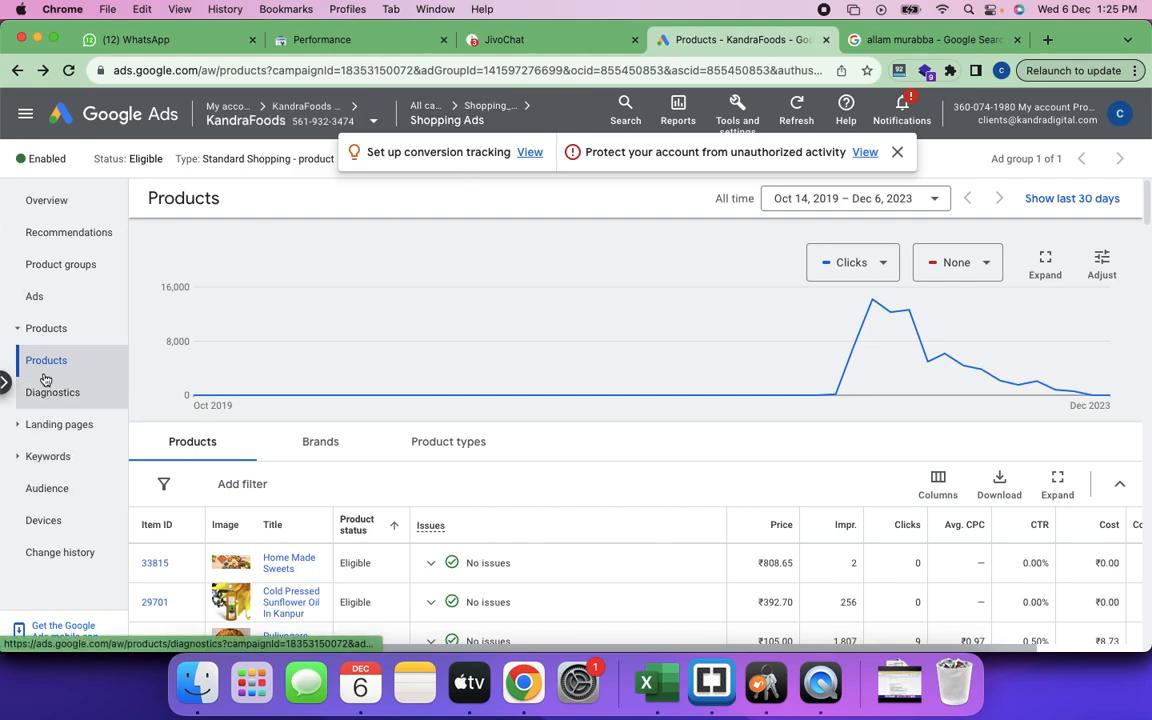
# Open the search terms of the Shopping Ads ad group and look through them to the end of the table.
pyautogui.click(20, 457)
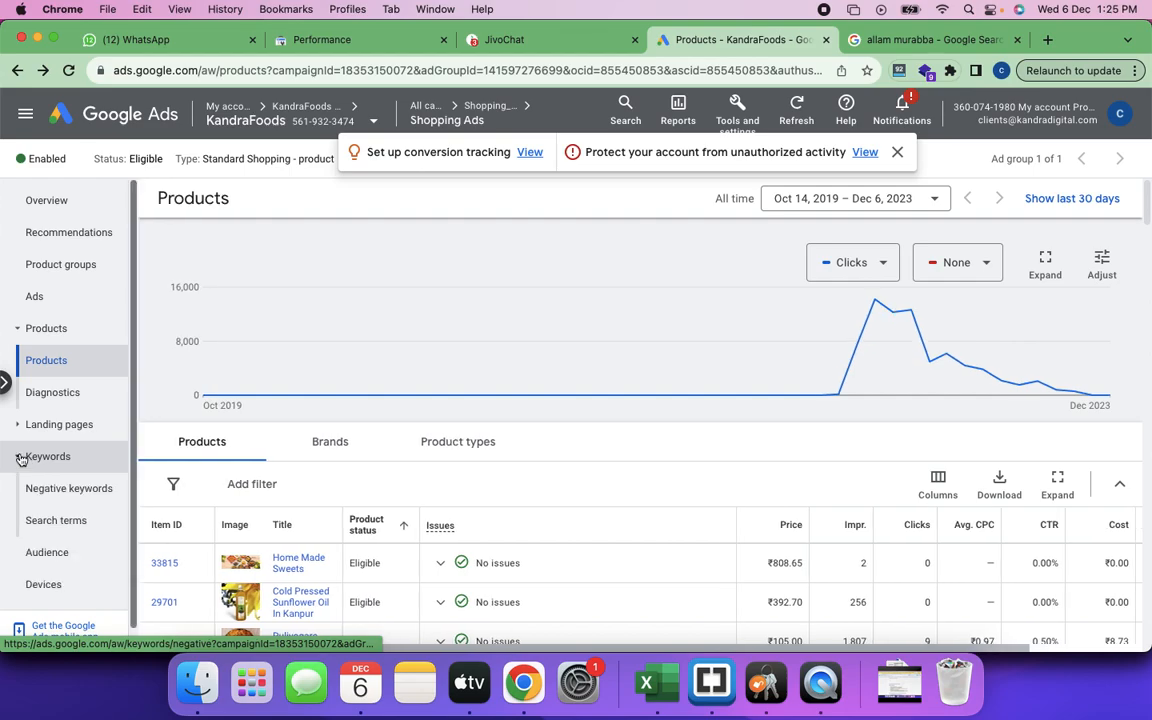
pyautogui.click(72, 521)
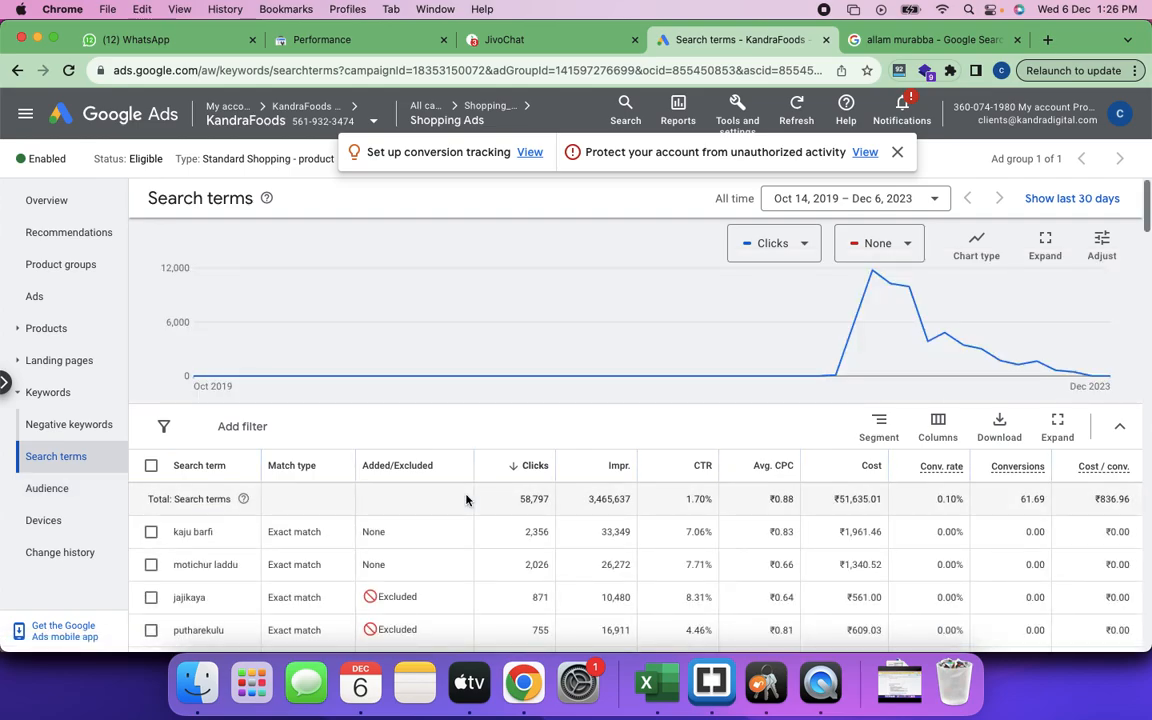
pyautogui.scroll(-3, 466, 500)
pyautogui.scroll(-10, 466, 500)
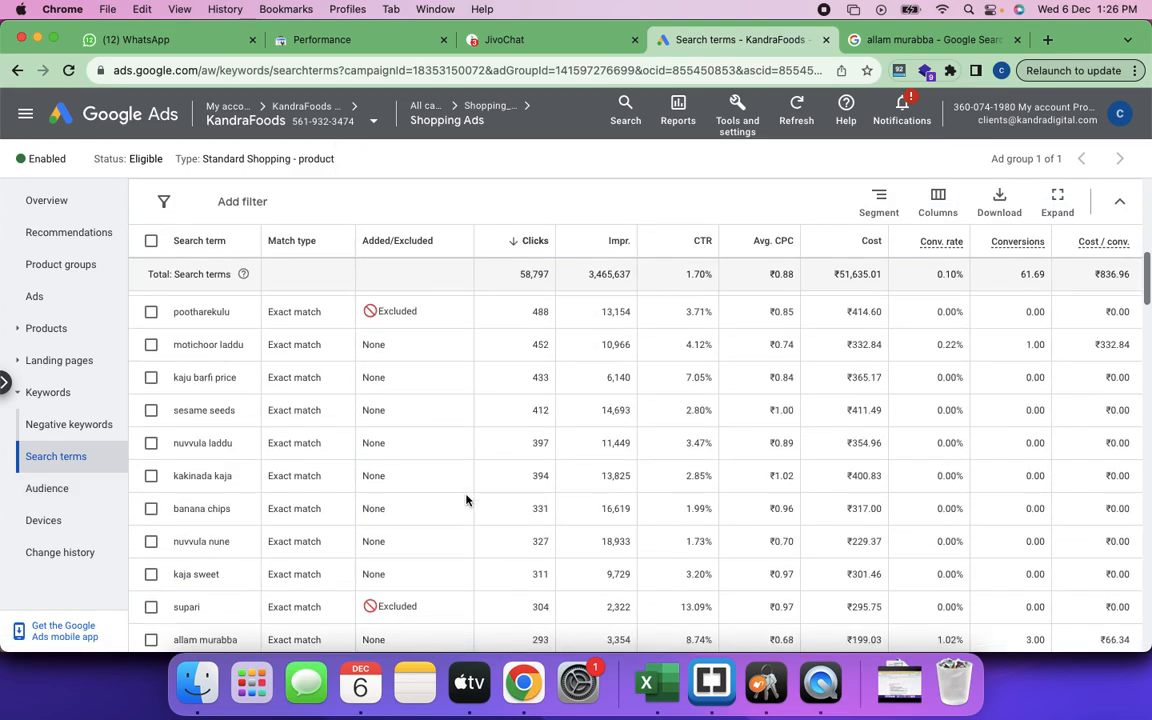
pyautogui.scroll(-1, 466, 500)
pyautogui.scroll(-10, 466, 500)
pyautogui.scroll(-10, 466, 500)
pyautogui.scroll(-15, 466, 500)
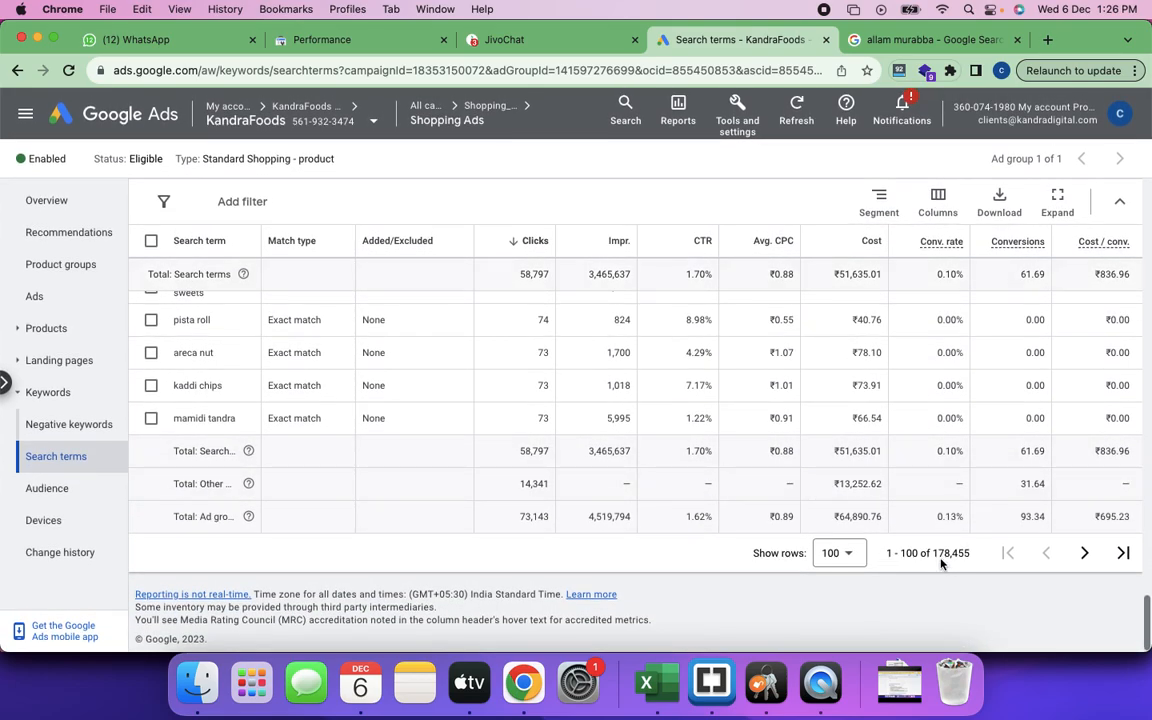
# Highlight the number of search terms, the ad group's total clicks and its total cost below the table.
pyautogui.moveTo(937, 557); pyautogui.dragTo(971, 556)
pyautogui.moveTo(520, 516); pyautogui.dragTo(565, 521)
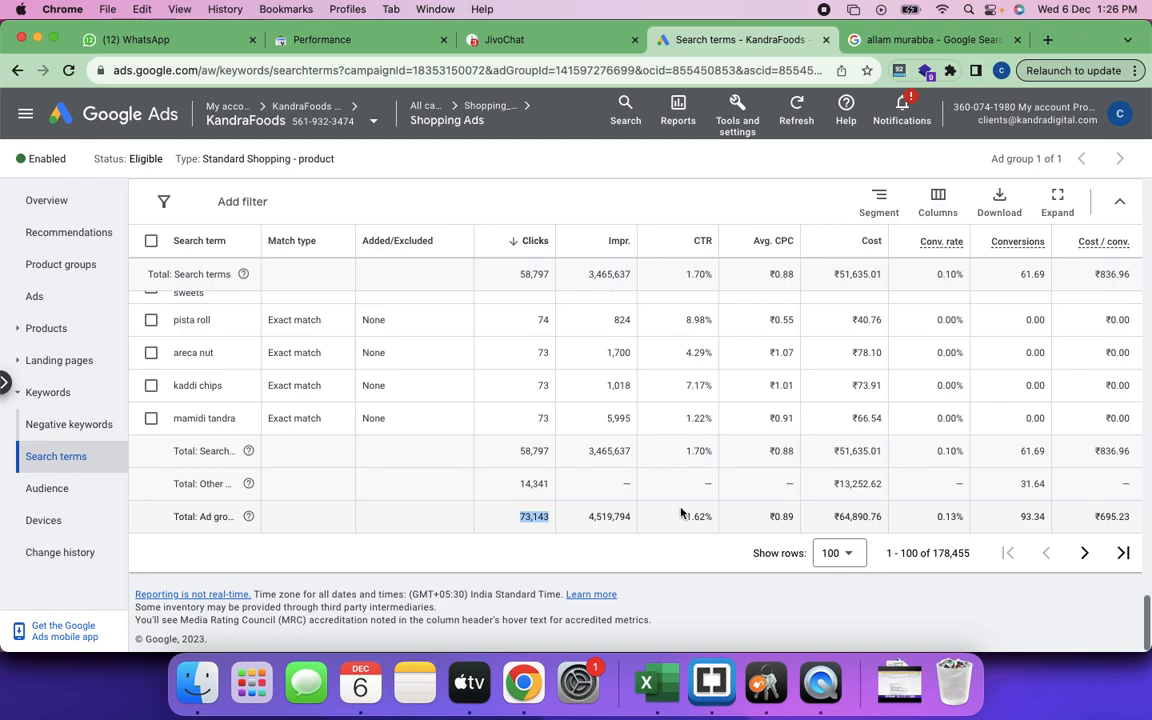
pyautogui.moveTo(838, 516); pyautogui.dragTo(876, 517)
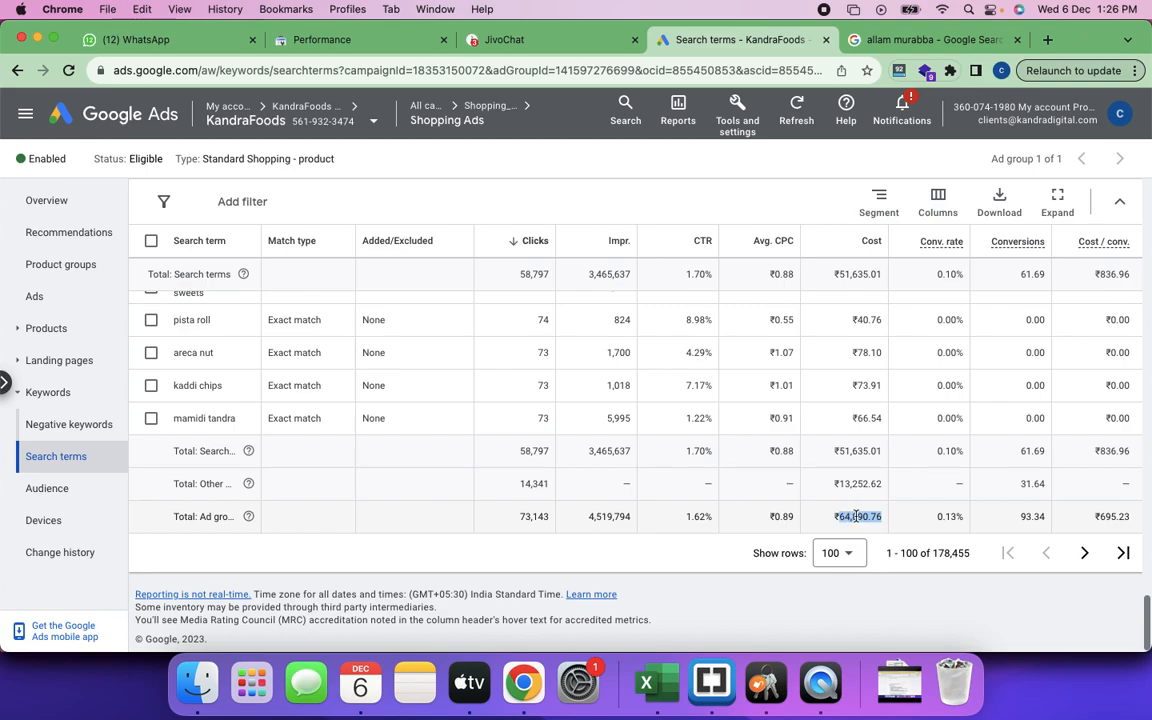
# Review the negative keywords of the Shopping Ads ad group and open the account's shared negative keyword lists.
pyautogui.click(83, 430)
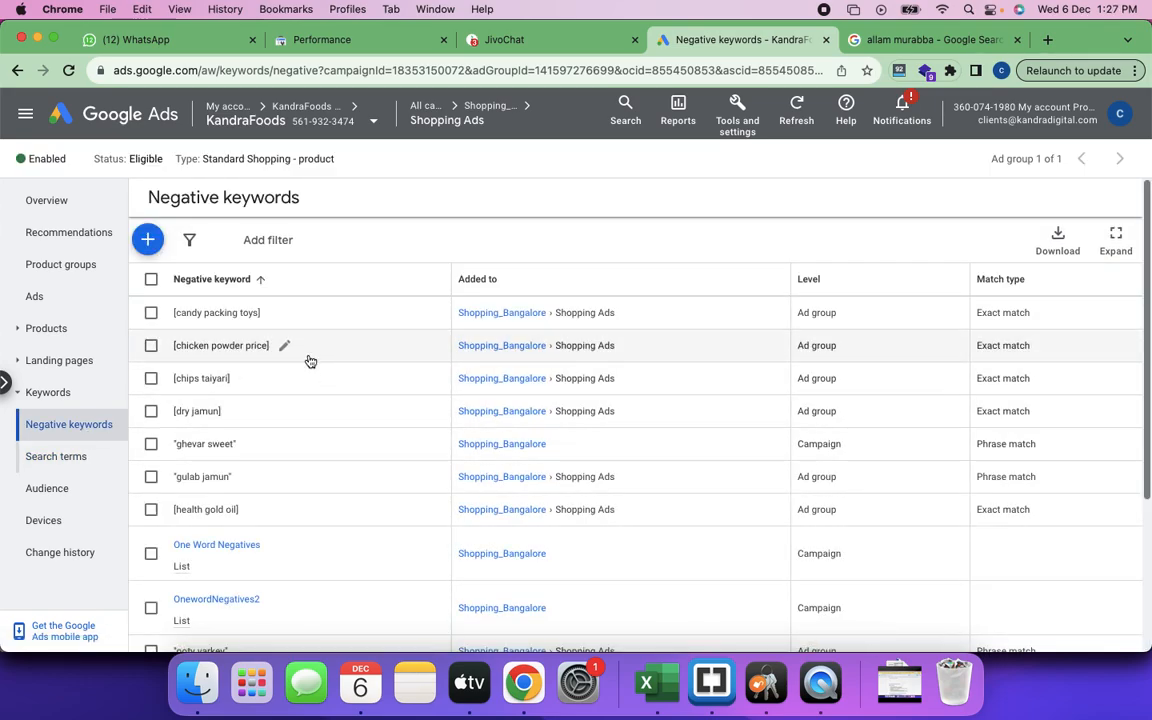
pyautogui.scroll(-3, 262, 498)
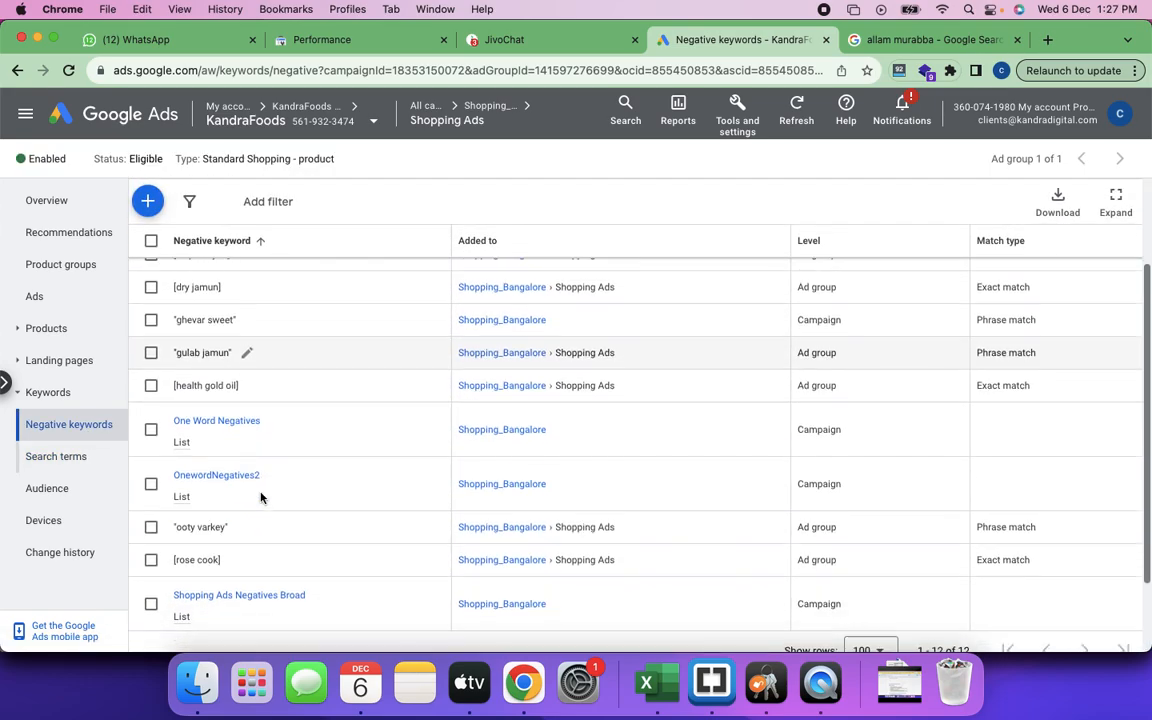
pyautogui.scroll(-2, 251, 443)
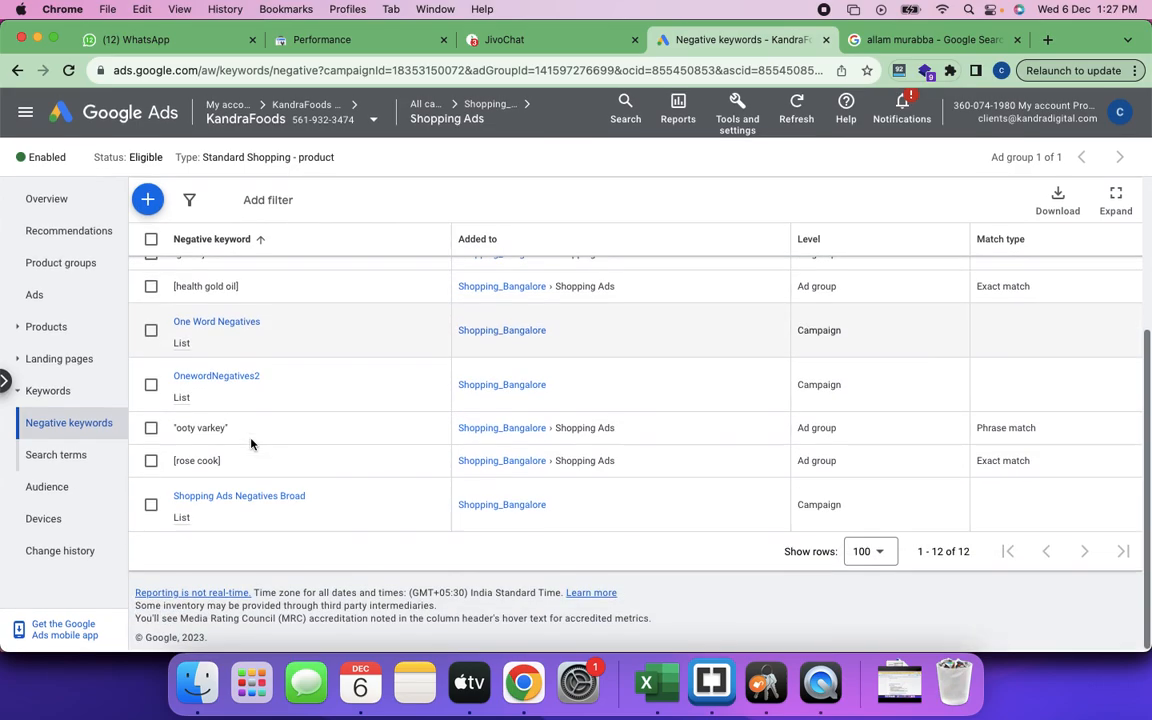
pyautogui.scroll(5, 250, 442)
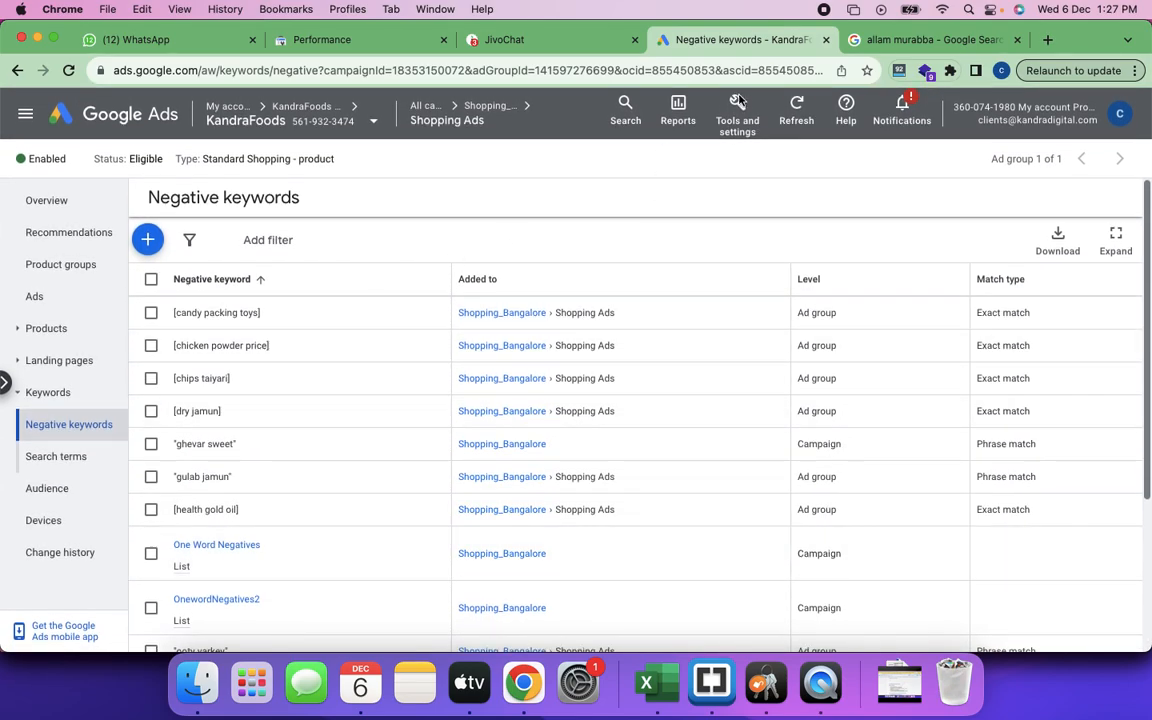
pyautogui.click(737, 110)
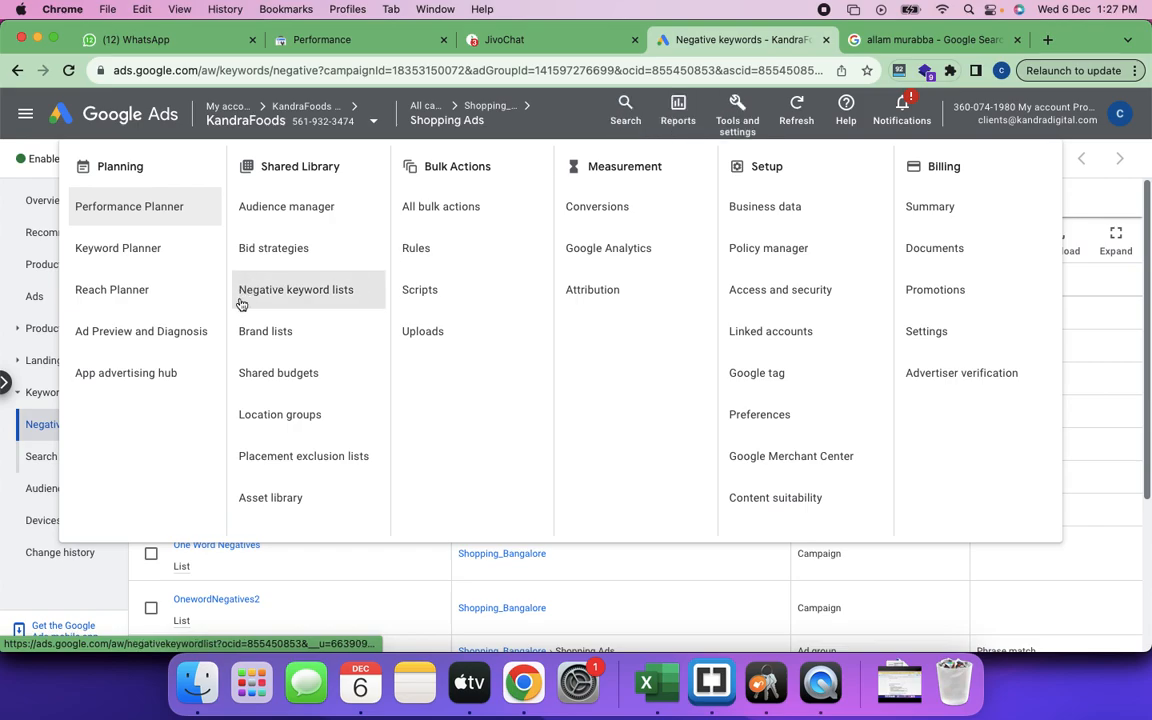
pyautogui.click(307, 292)
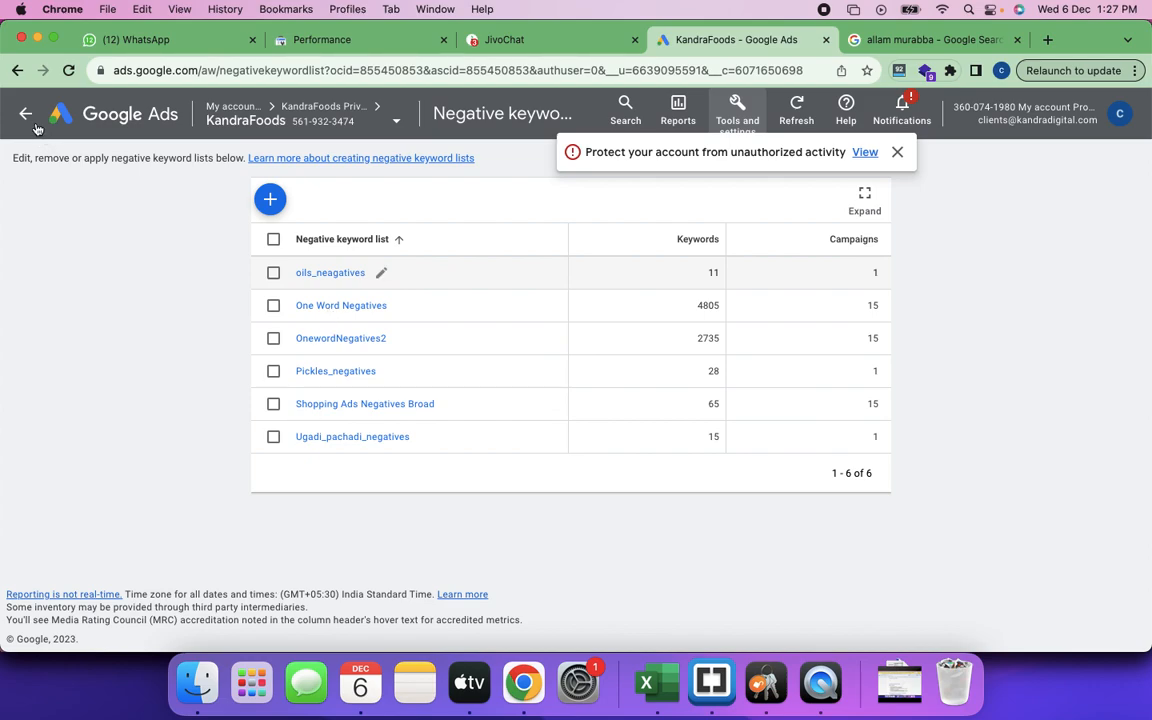
# Dismiss the account protection notice, search the accounts for "anu" and switch to the Anustore account.
pyautogui.click(397, 122)
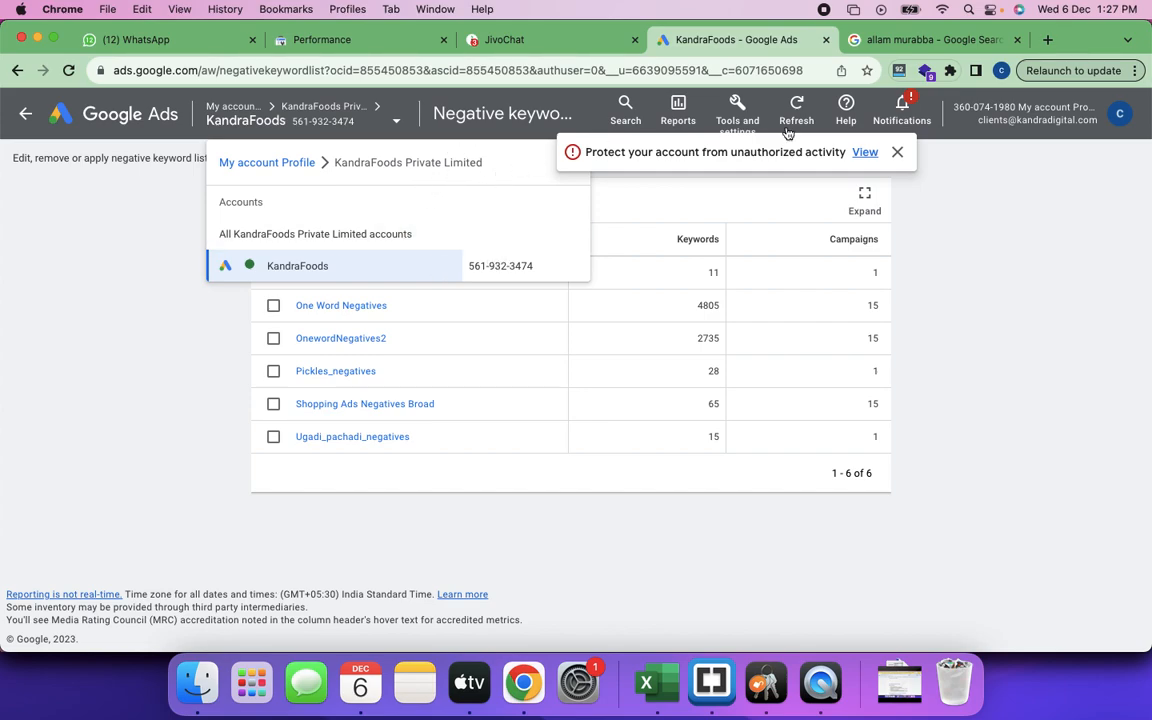
pyautogui.click(898, 152)
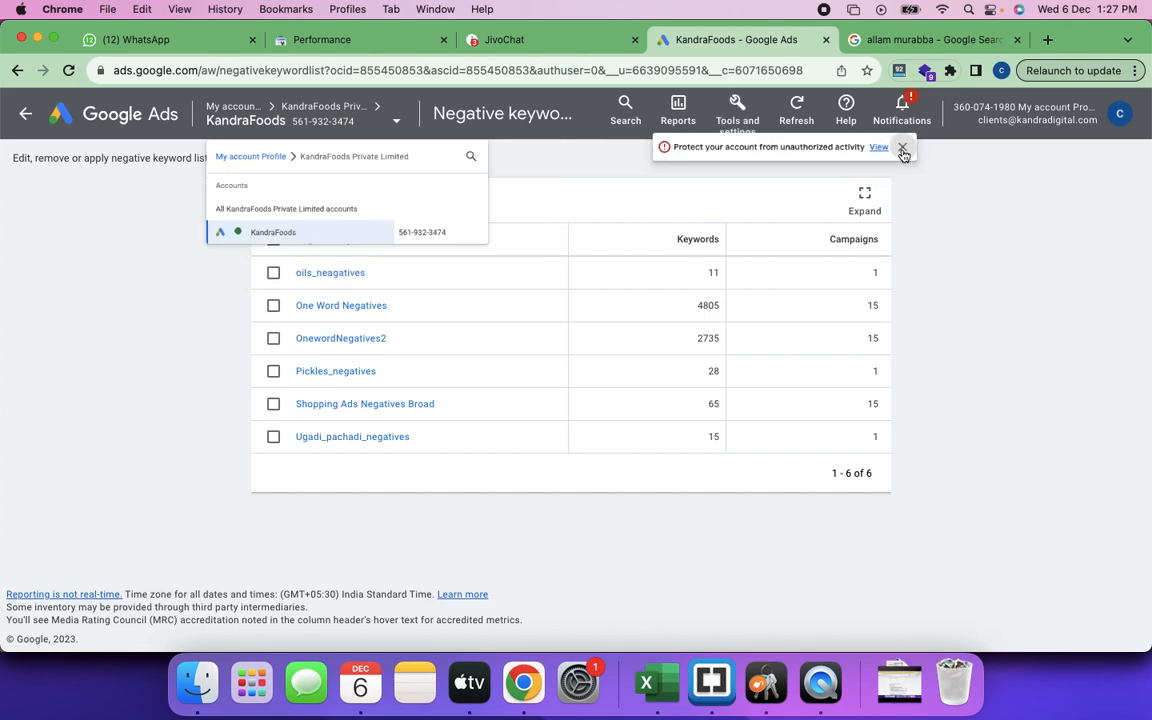
pyautogui.click(397, 121)
pyautogui.click(567, 163)
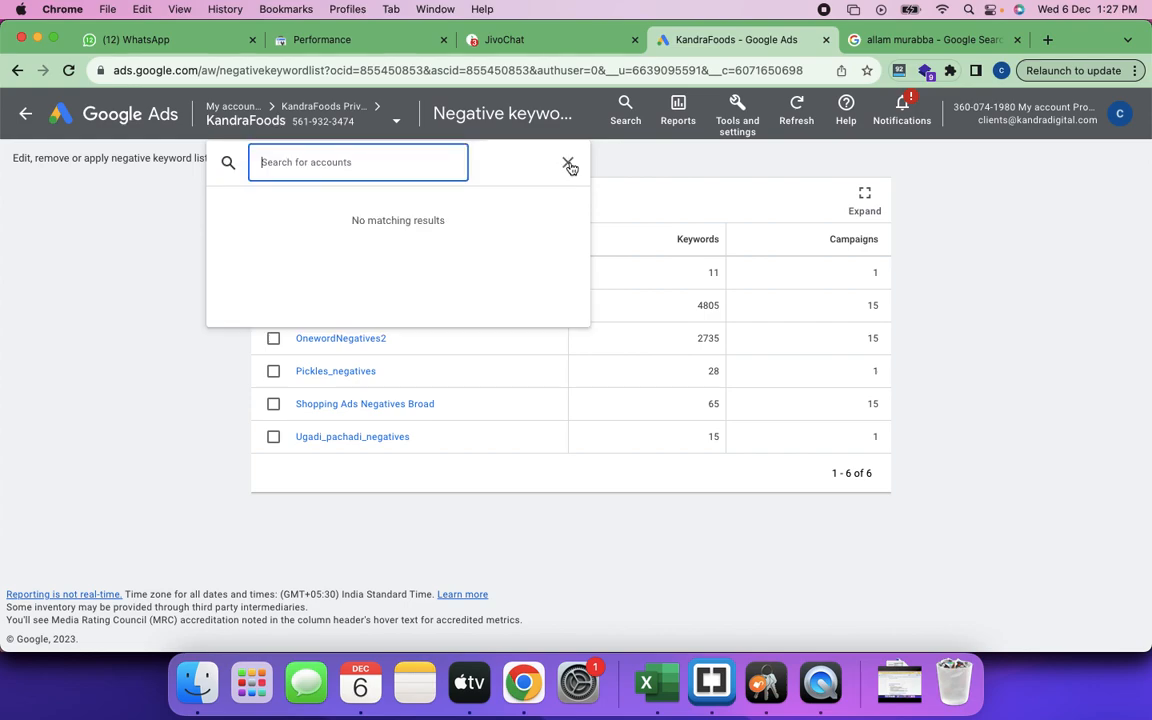
pyautogui.write('anu')
pyautogui.click(290, 204)
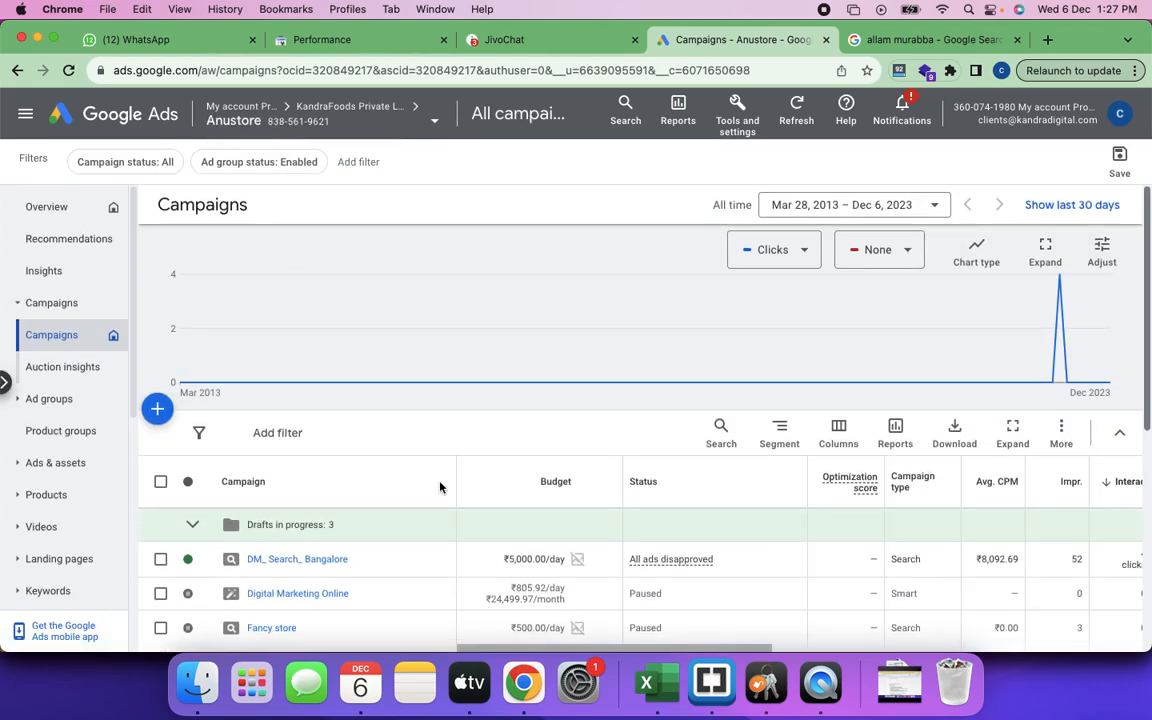
# Start a new campaign with the Website traffic objective and continue with the Page views conversion goal.
pyautogui.click(158, 410)
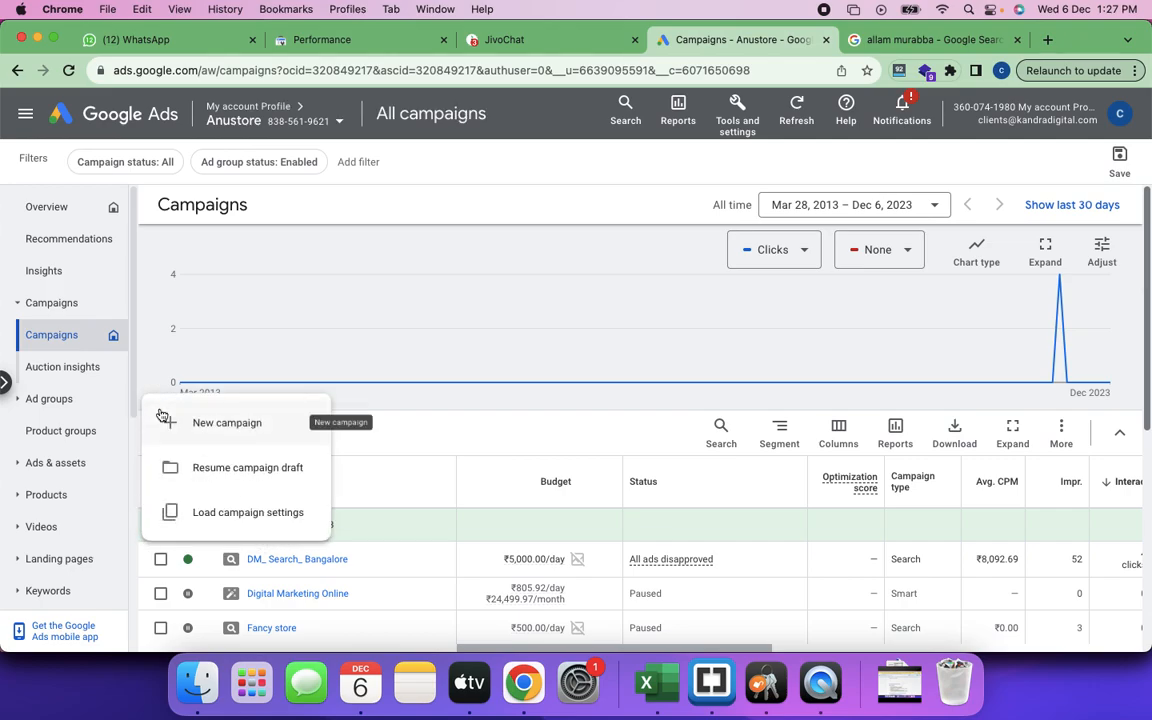
pyautogui.click(224, 428)
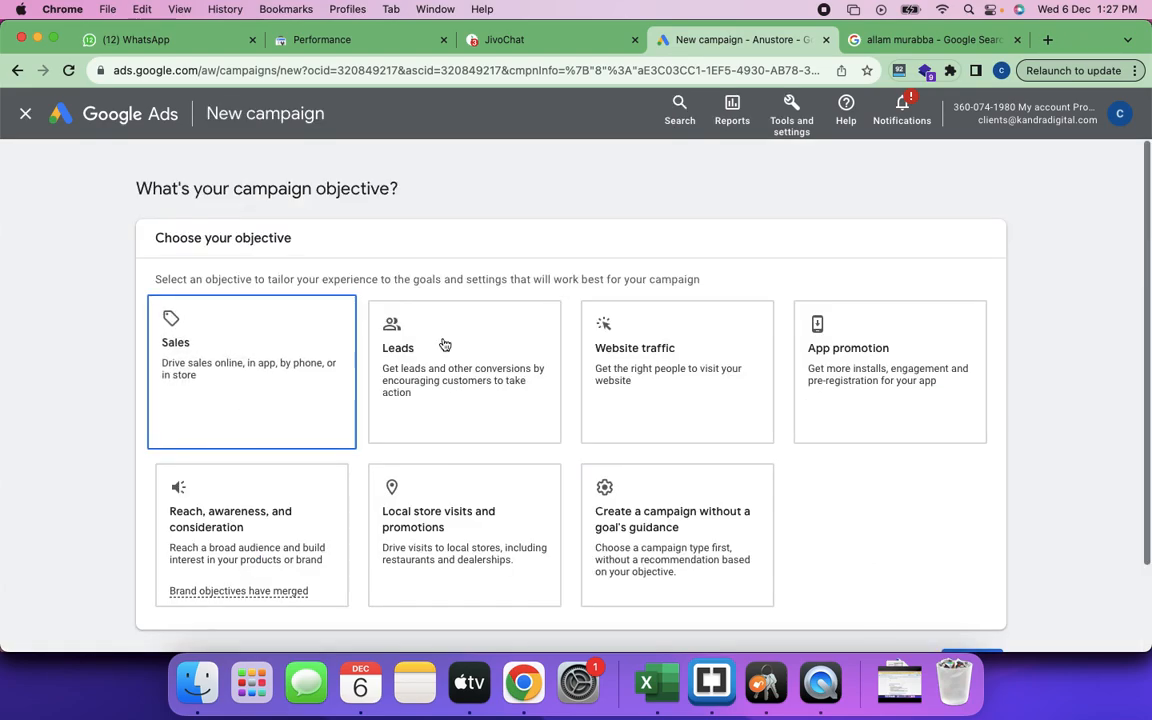
pyautogui.click(618, 388)
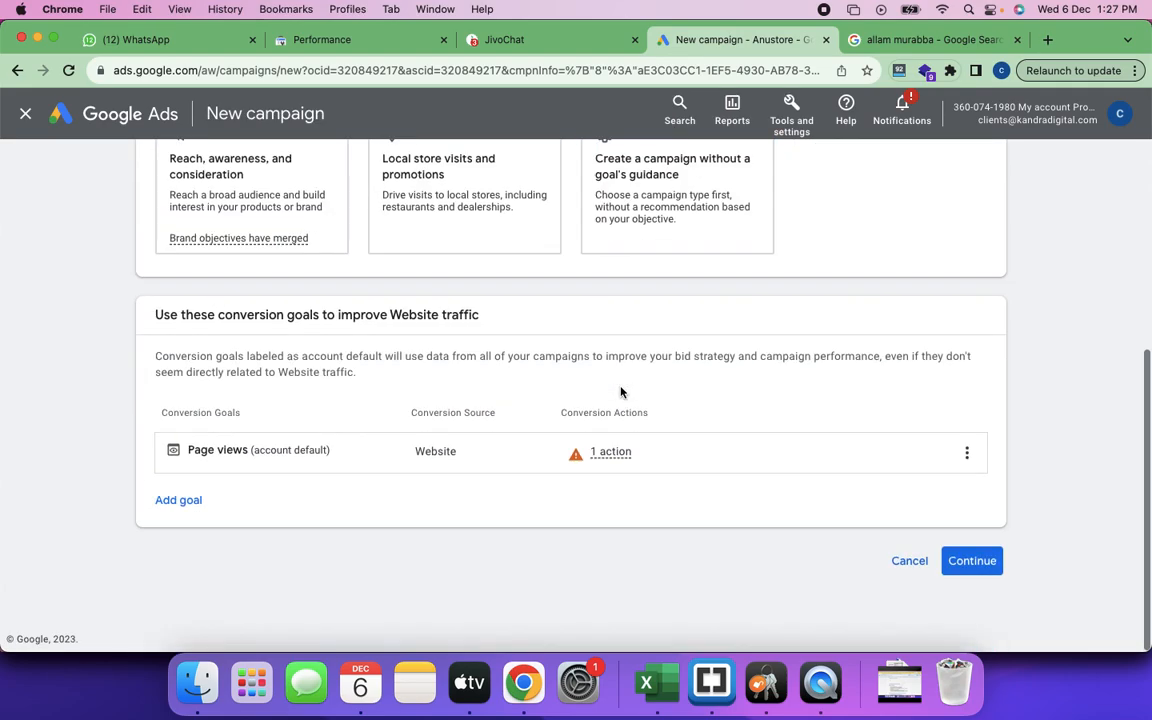
pyautogui.click(970, 563)
# Compare the available campaign types, including Search, Performance Max, Display and Demand Gen.
pyautogui.click(585, 506)
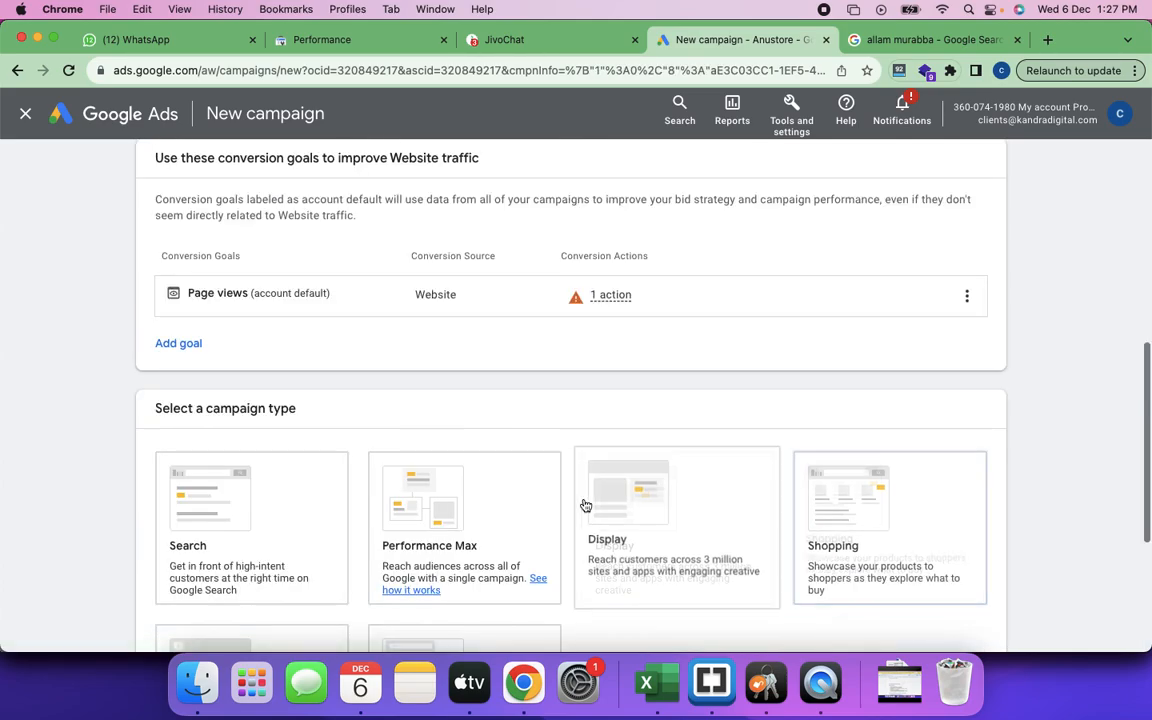
pyautogui.click(536, 450)
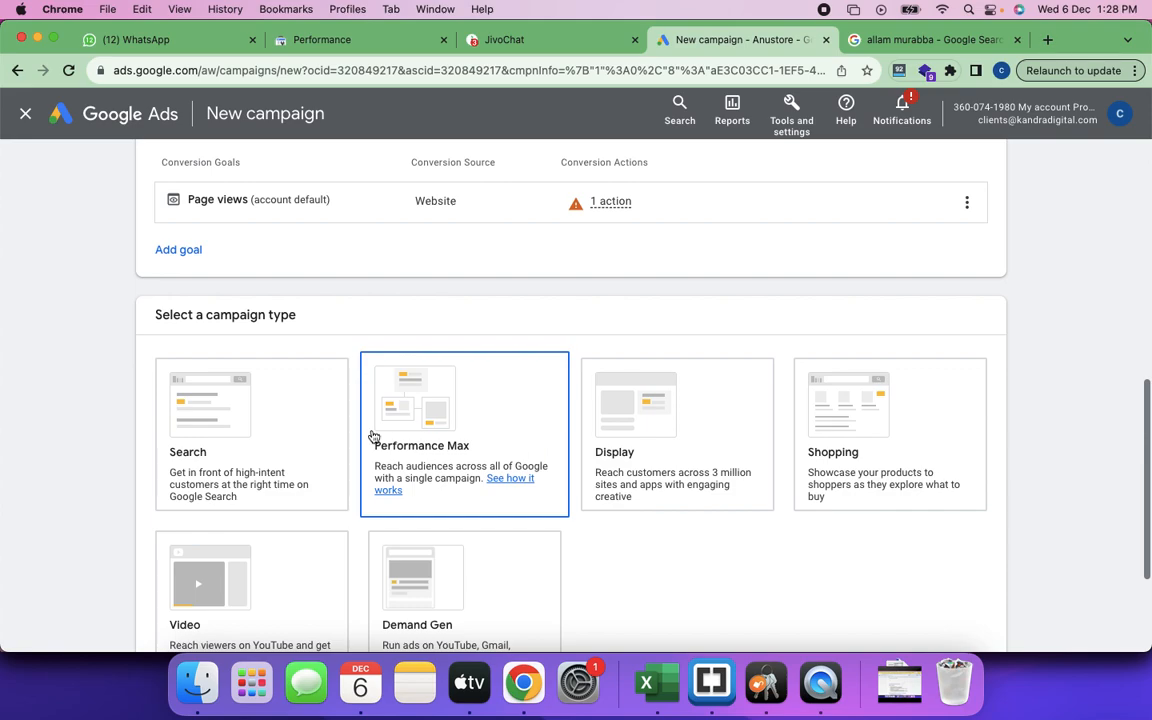
pyautogui.click(296, 455)
pyautogui.click(380, 490)
pyautogui.scroll(-1, 455, 597)
pyautogui.click(455, 597)
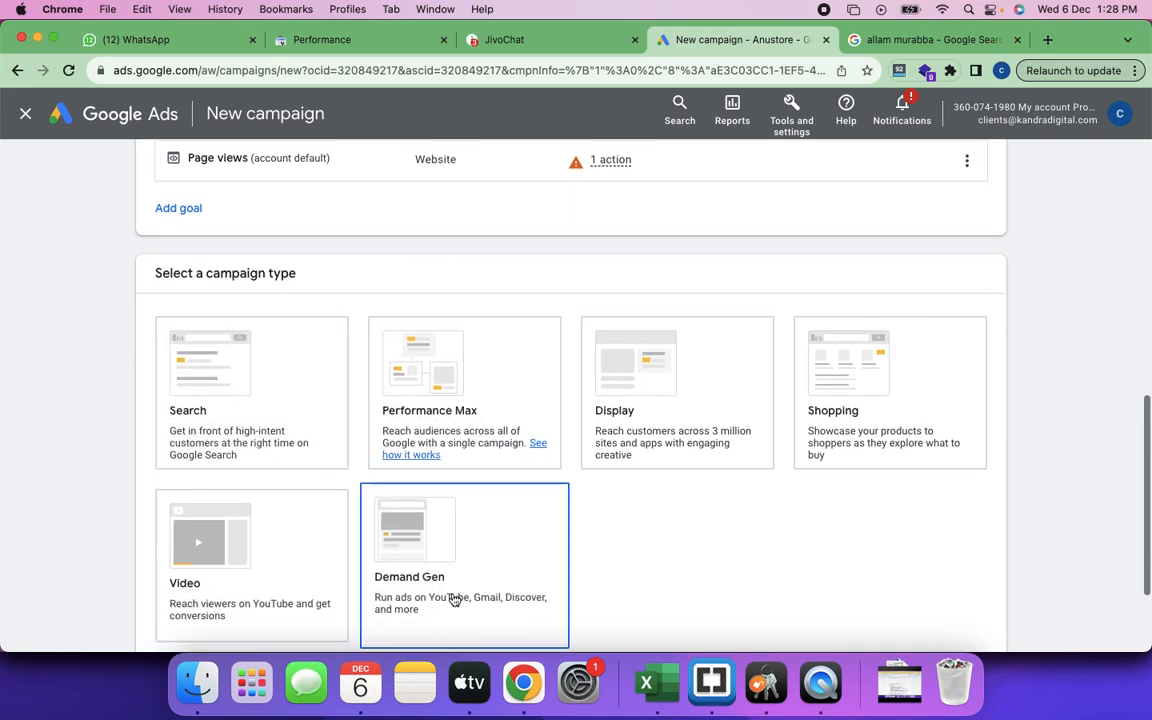
pyautogui.click(424, 404)
pyautogui.click(684, 406)
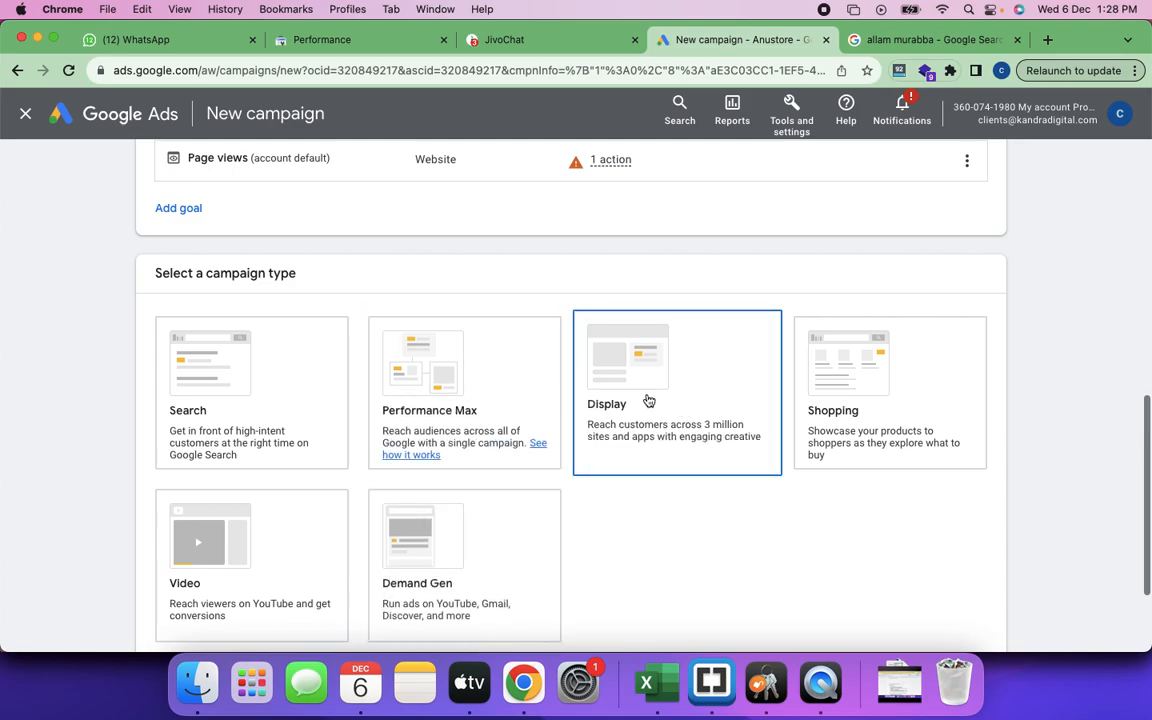
# Choose the Performance Max campaign type, keep the Anustore Merchant Center account and default campaign name, and start it as a new campaign.
pyautogui.click(419, 406)
pyautogui.scroll(-5, 424, 406)
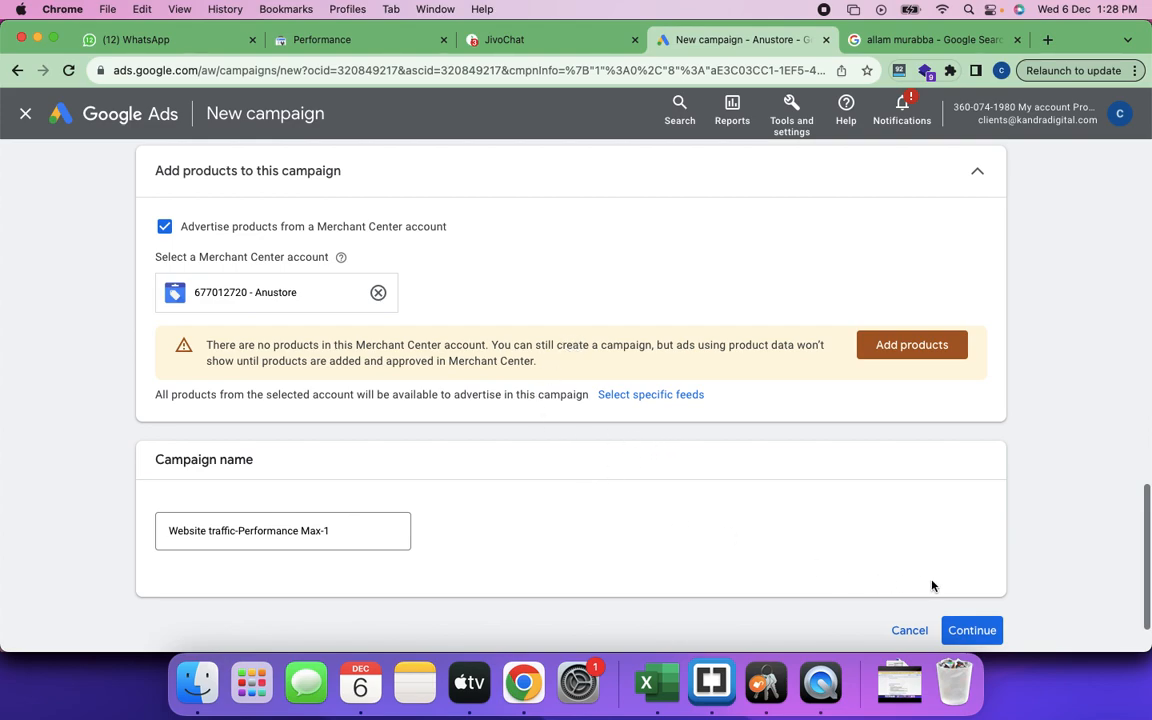
pyautogui.click(968, 630)
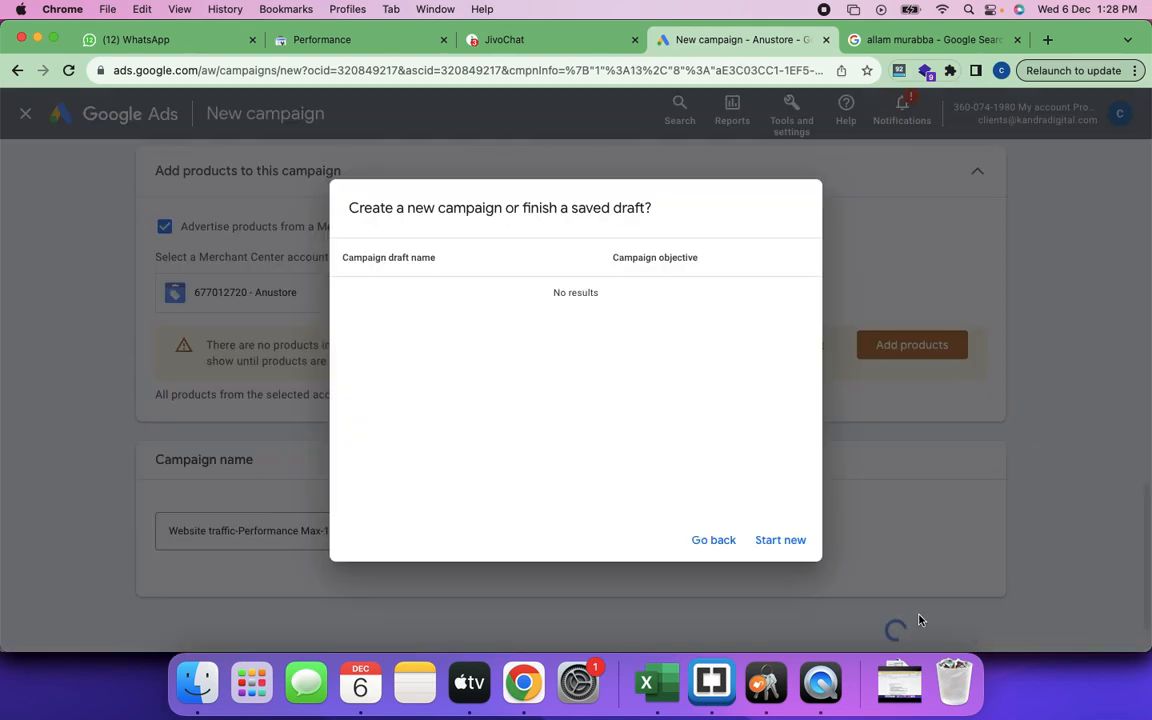
pyautogui.click(780, 540)
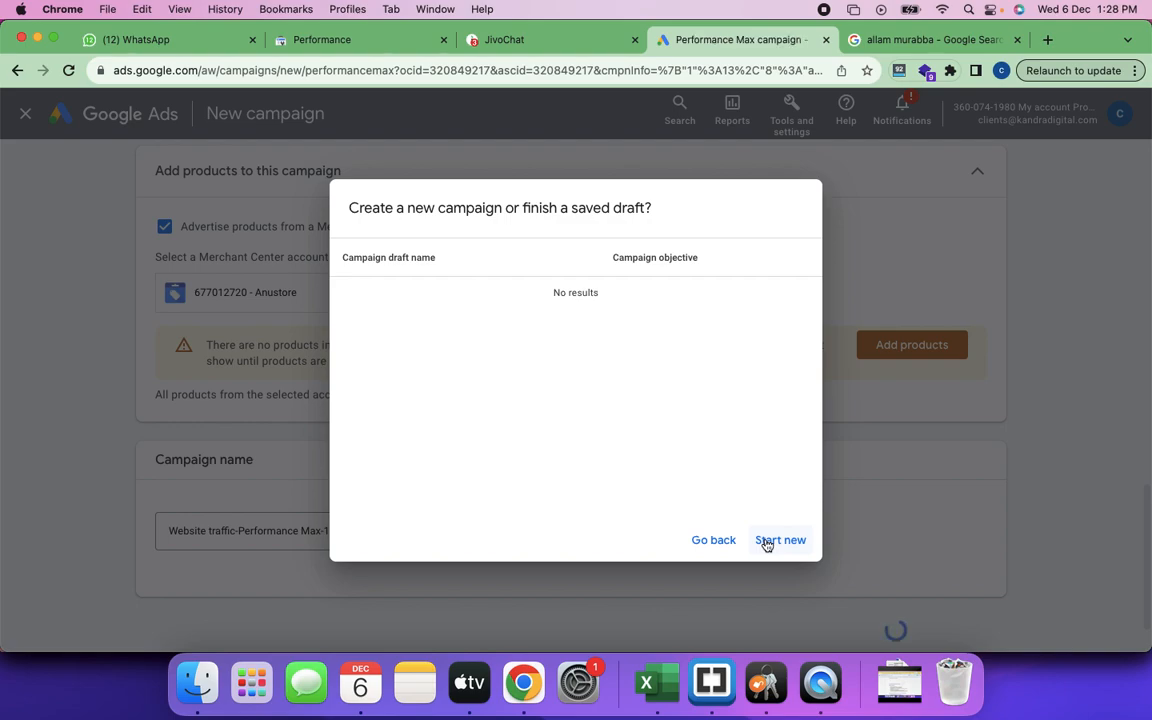
pyautogui.click(766, 541)
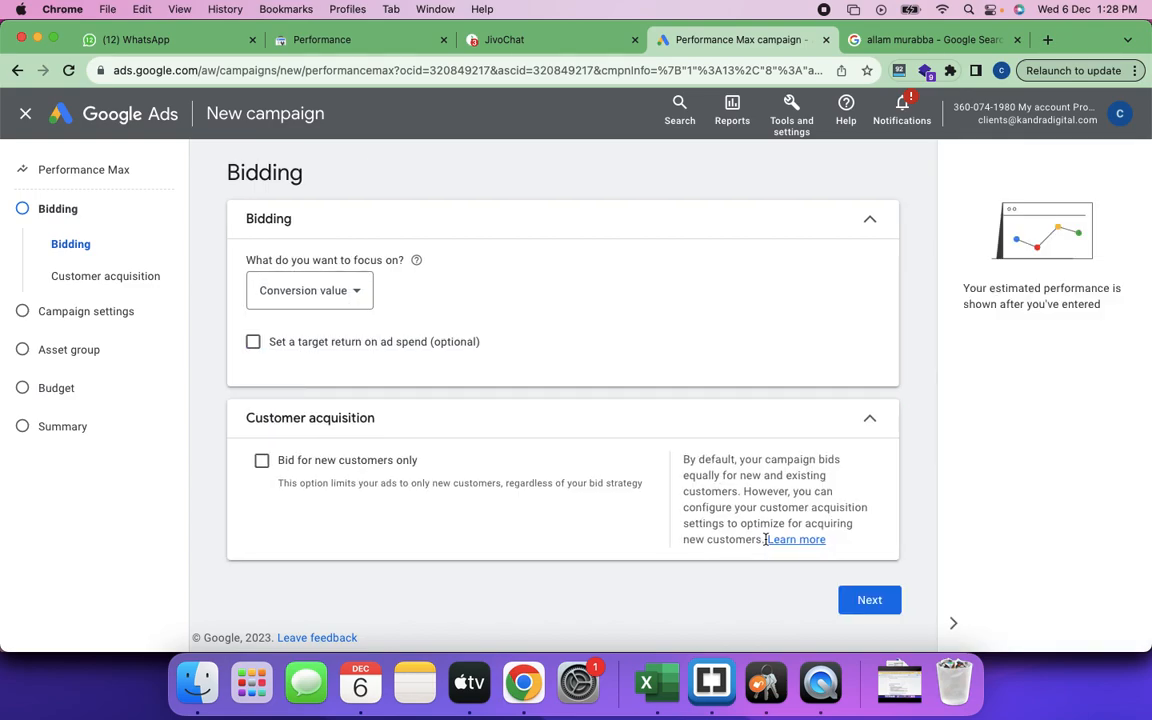
# Check the bidding focus options and try the optional target return on ad spend setting with Conversion value.
pyautogui.click(353, 292)
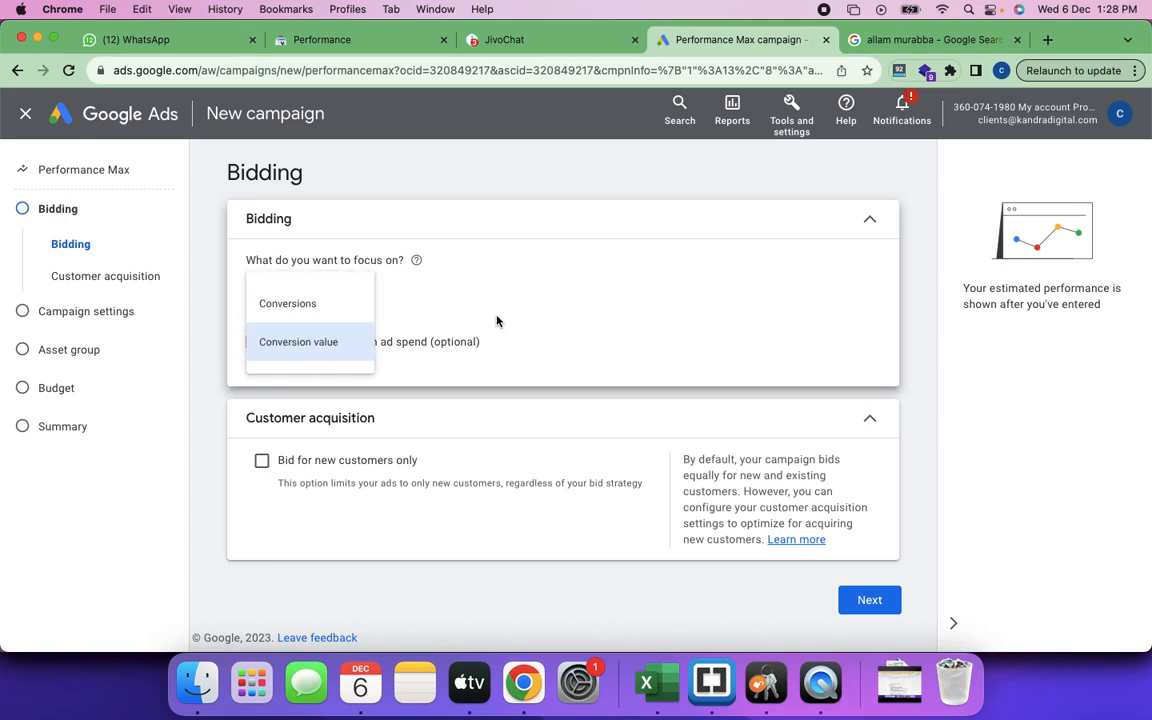
pyautogui.click(483, 340)
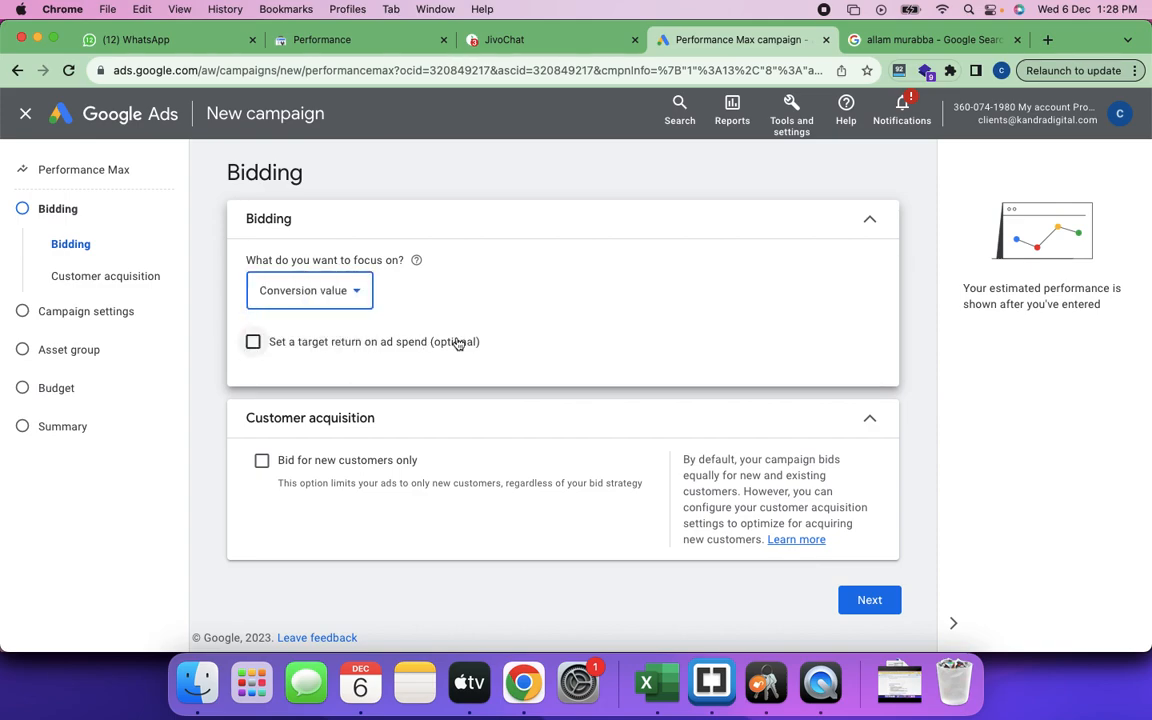
pyautogui.click(340, 342)
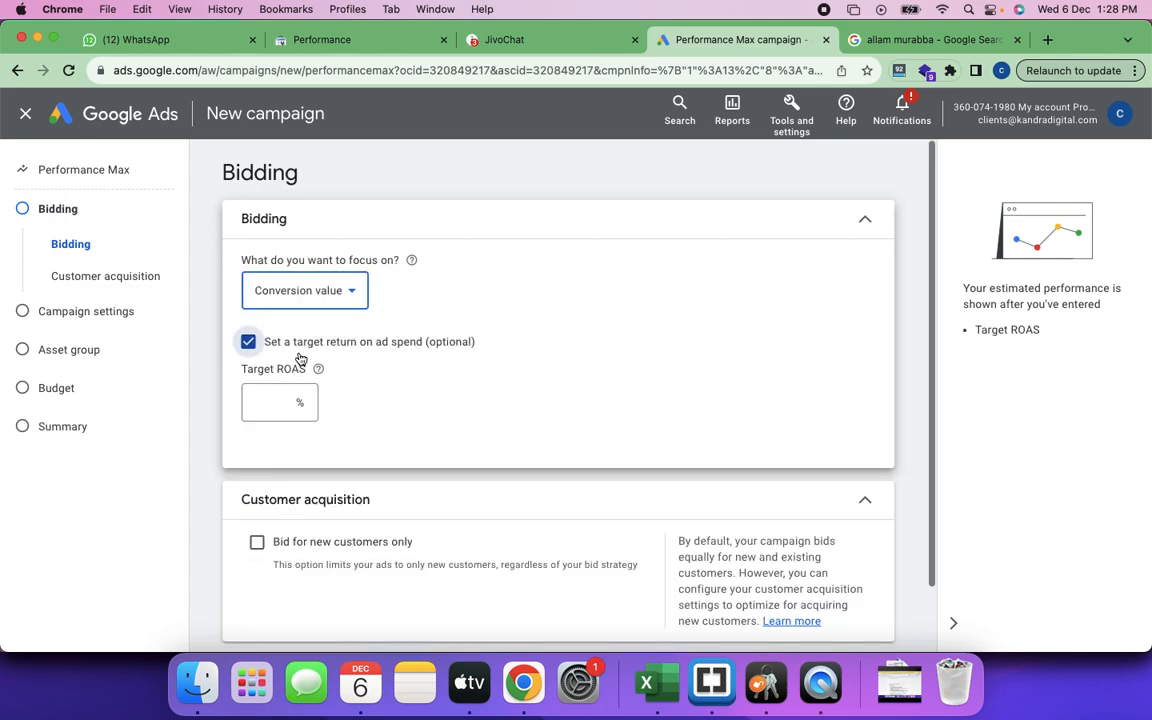
pyautogui.click(249, 342)
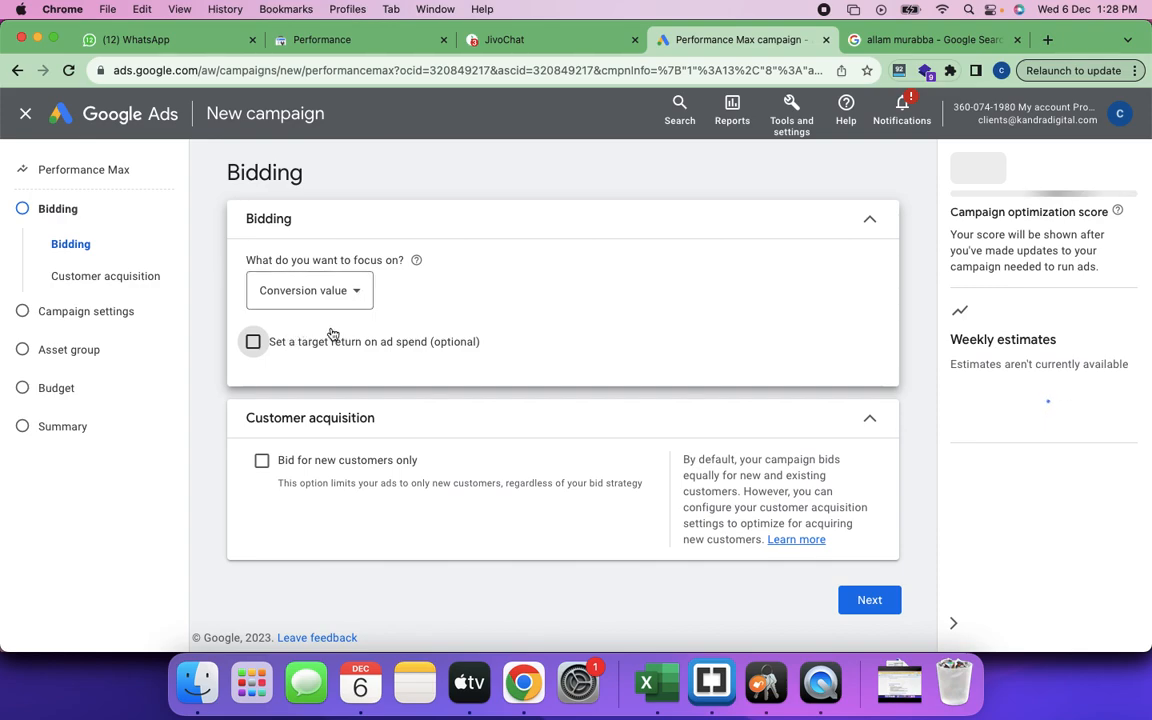
pyautogui.click(253, 344)
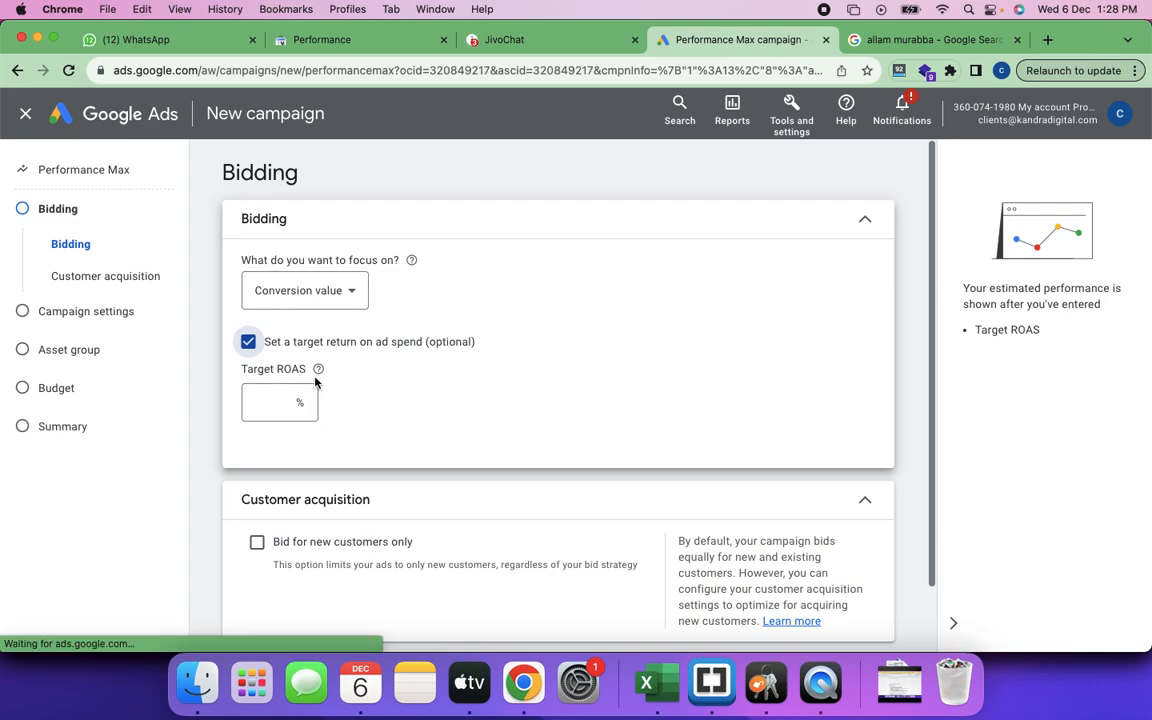
pyautogui.moveTo(320, 372)
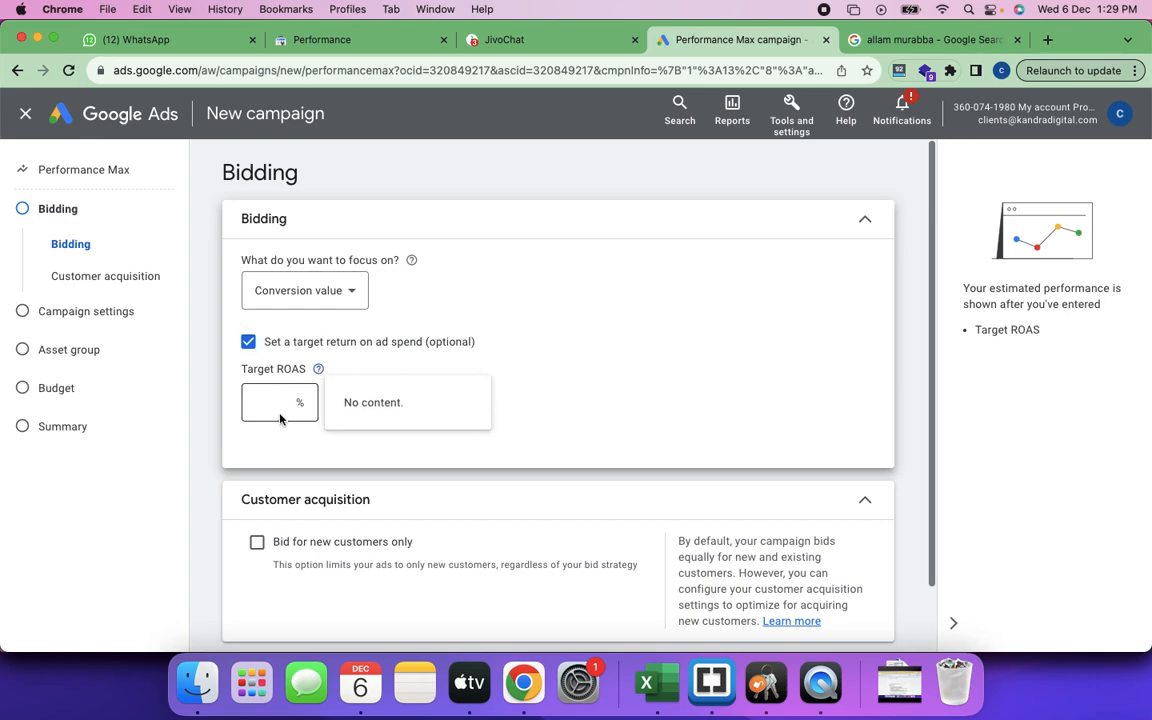
pyautogui.click(248, 343)
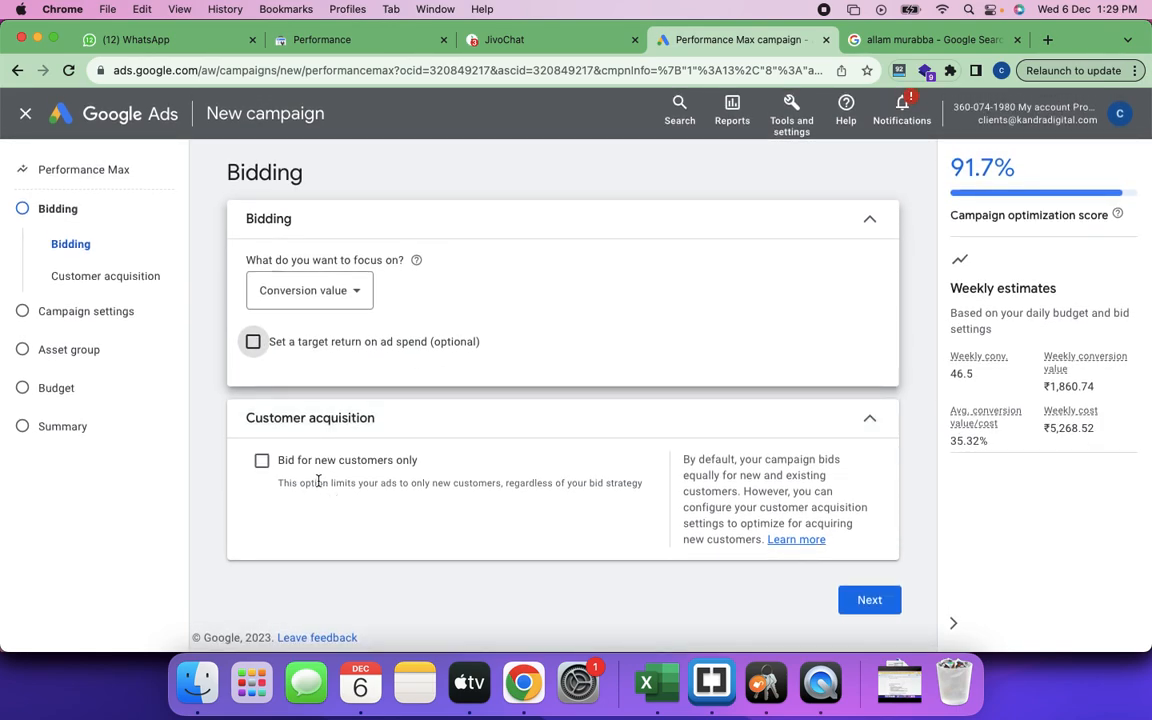
# Accept the Conversion value bidding without a target and set the campaign's target location to India.
pyautogui.click(862, 606)
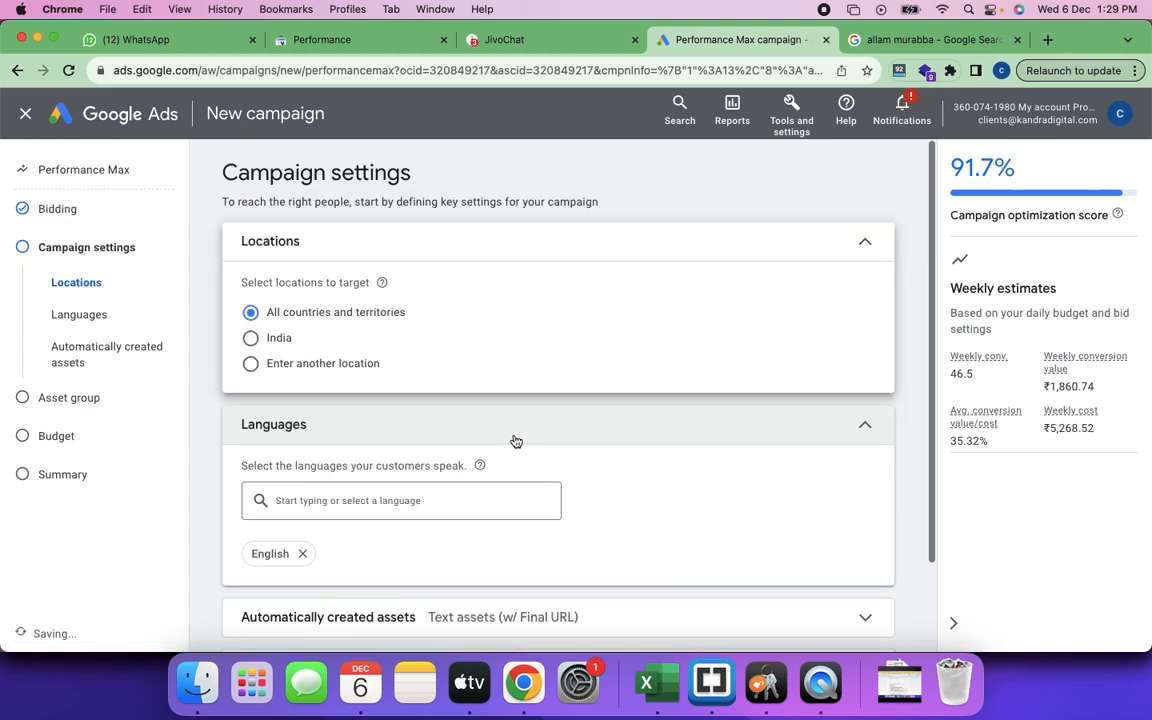
pyautogui.click(251, 338)
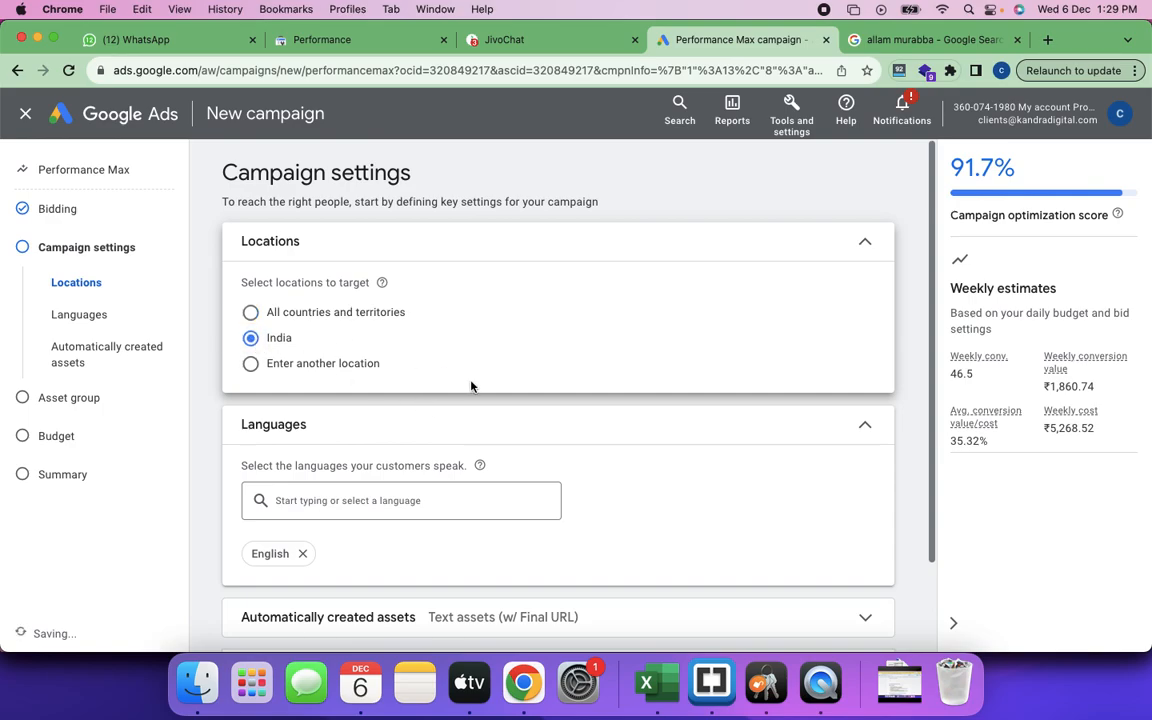
pyautogui.scroll(-2, 507, 437)
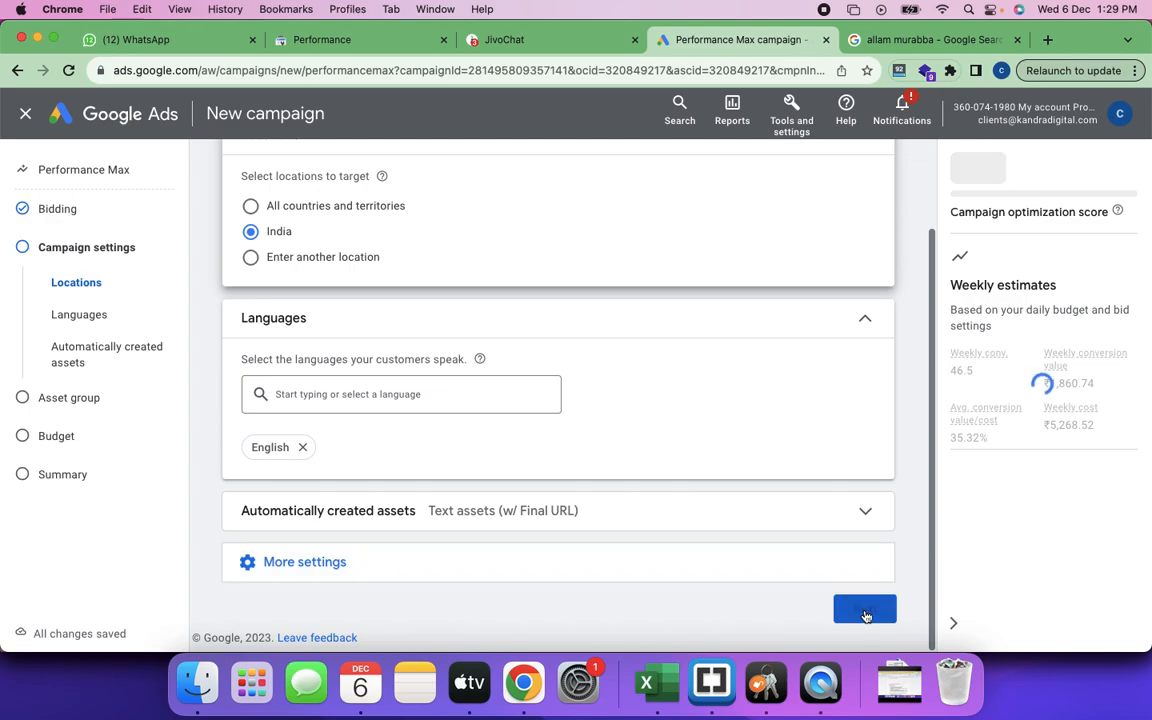
# Turn off Text assets under automatically created assets and continue to the asset group setup.
pyautogui.click(868, 520)
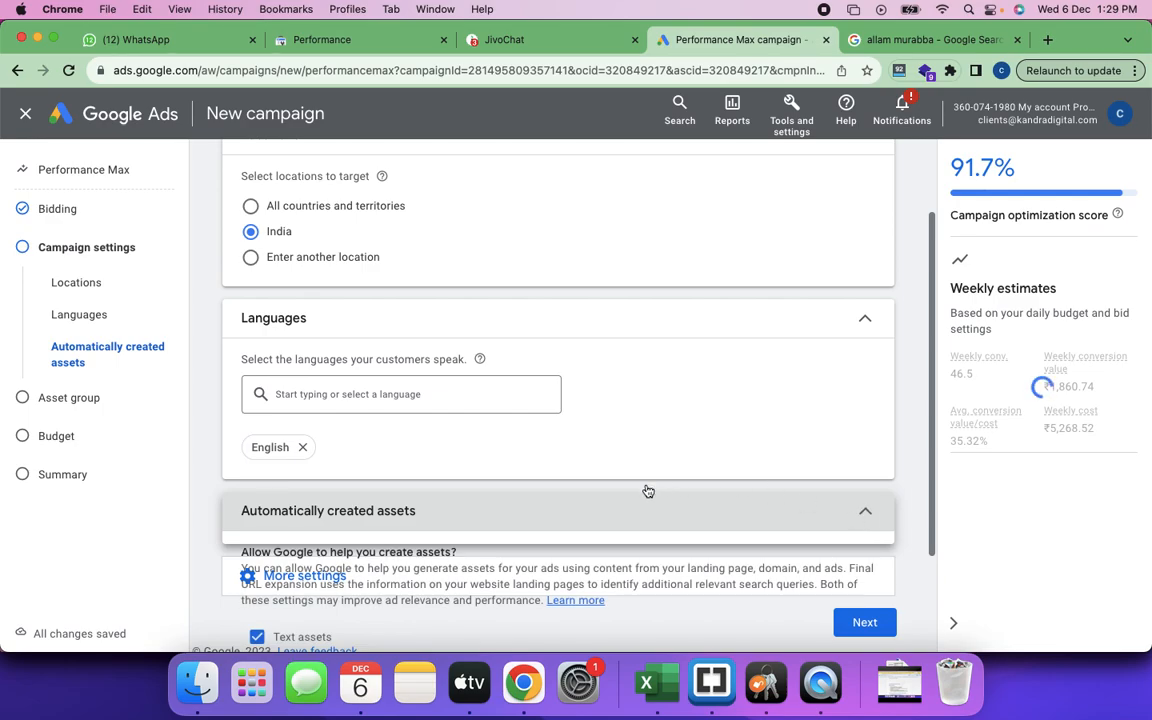
pyautogui.scroll(-2, 646, 490)
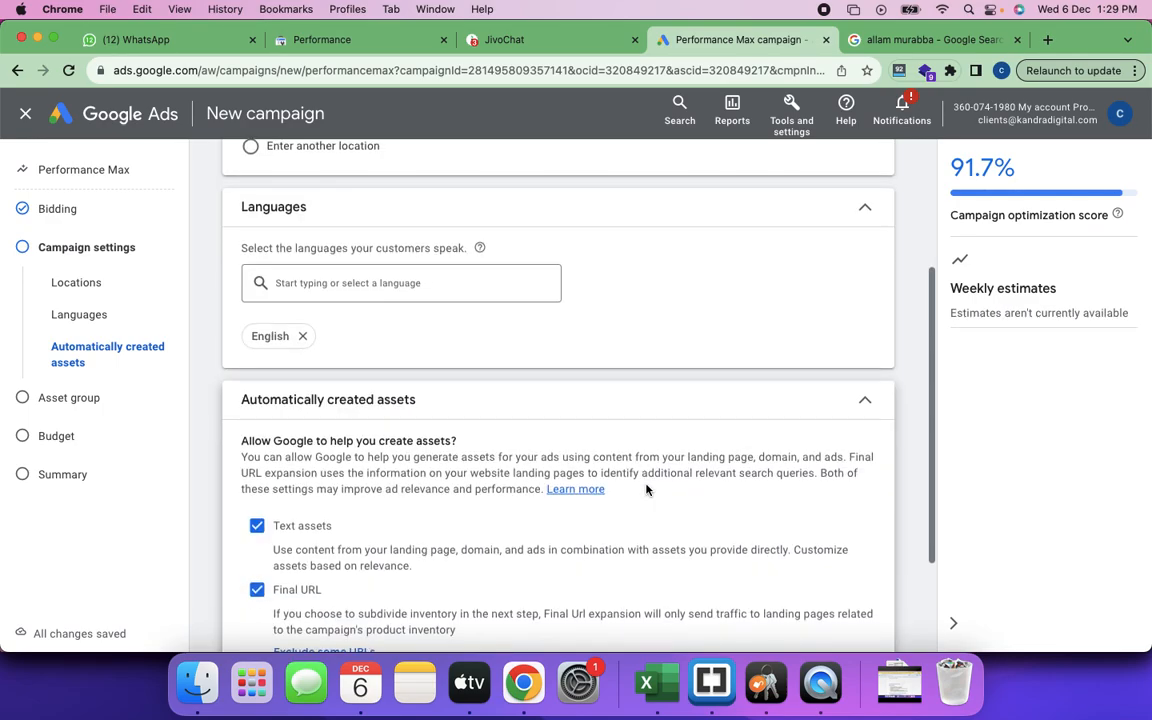
pyautogui.scroll(-2, 399, 527)
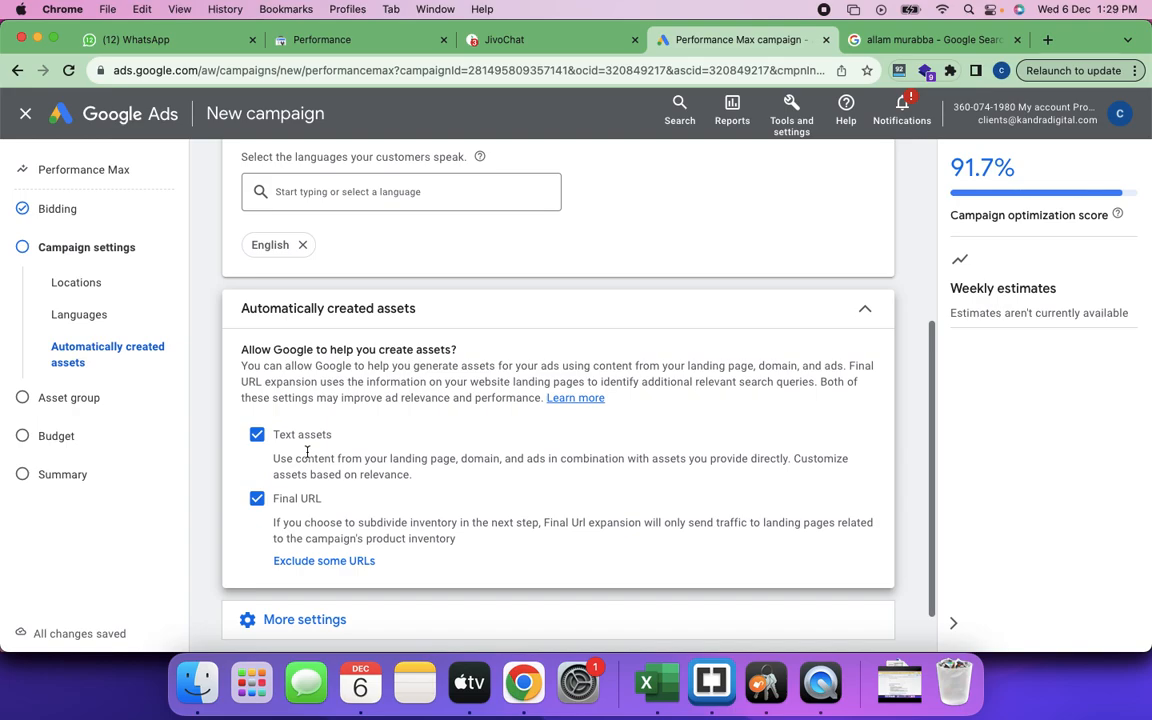
pyautogui.click(257, 435)
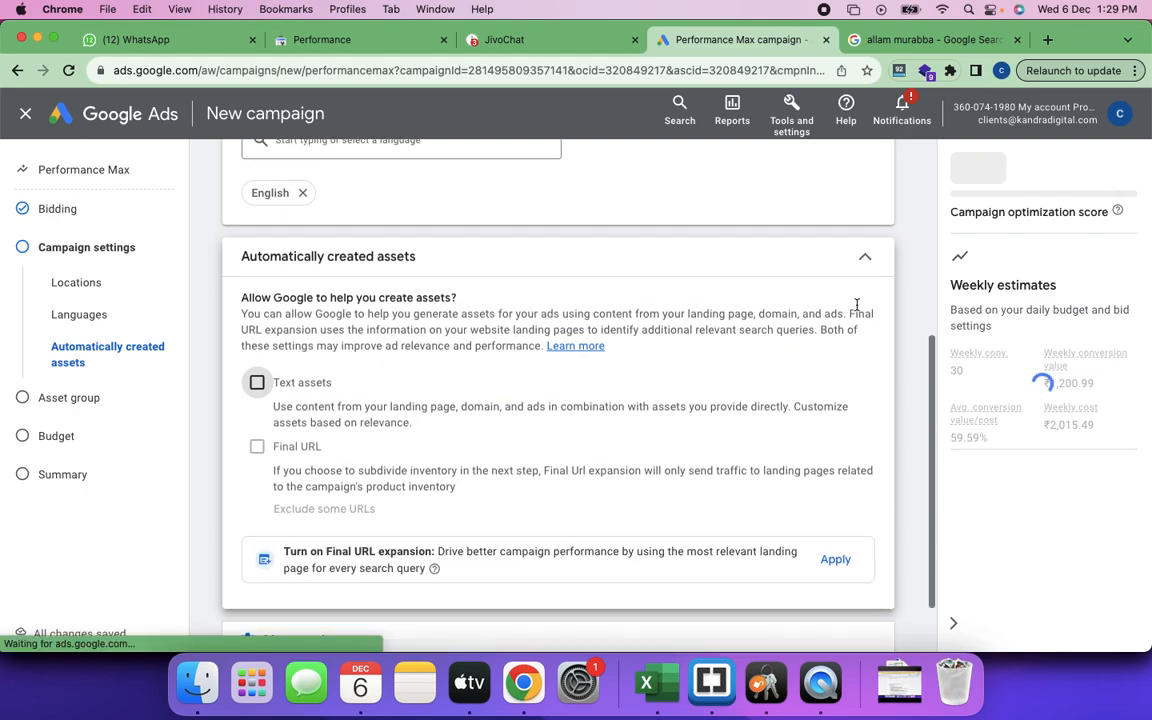
pyautogui.scroll(-2, 866, 262)
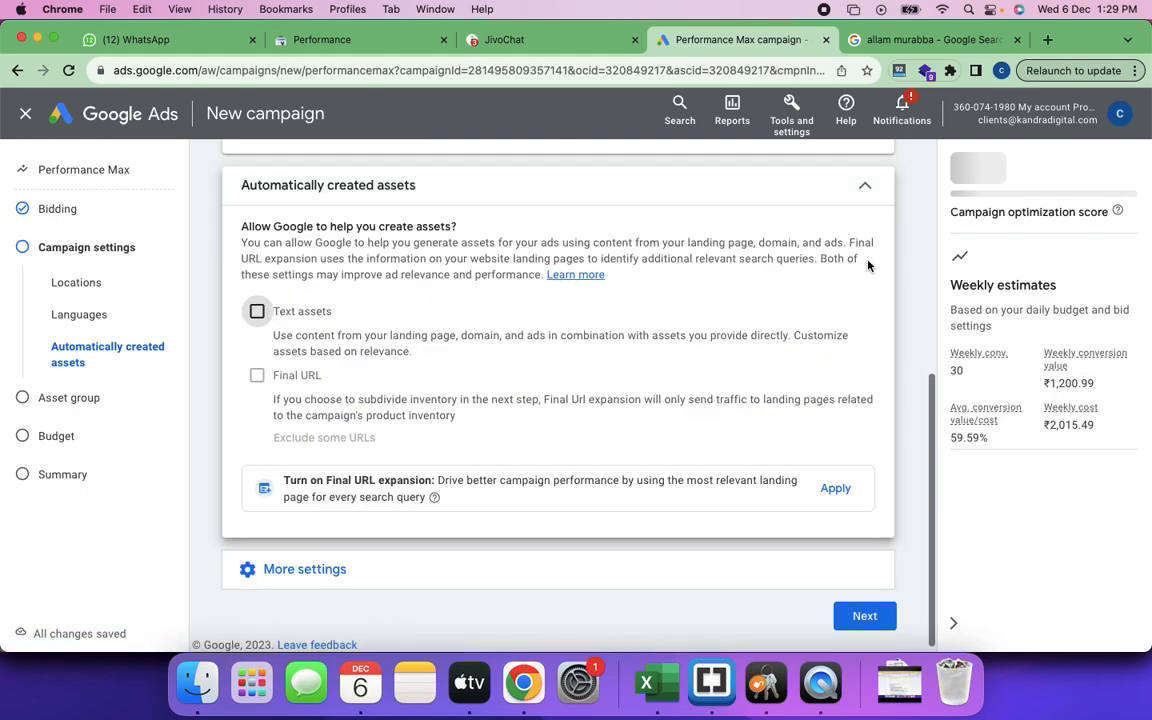
pyautogui.click(865, 186)
pyautogui.click(862, 413)
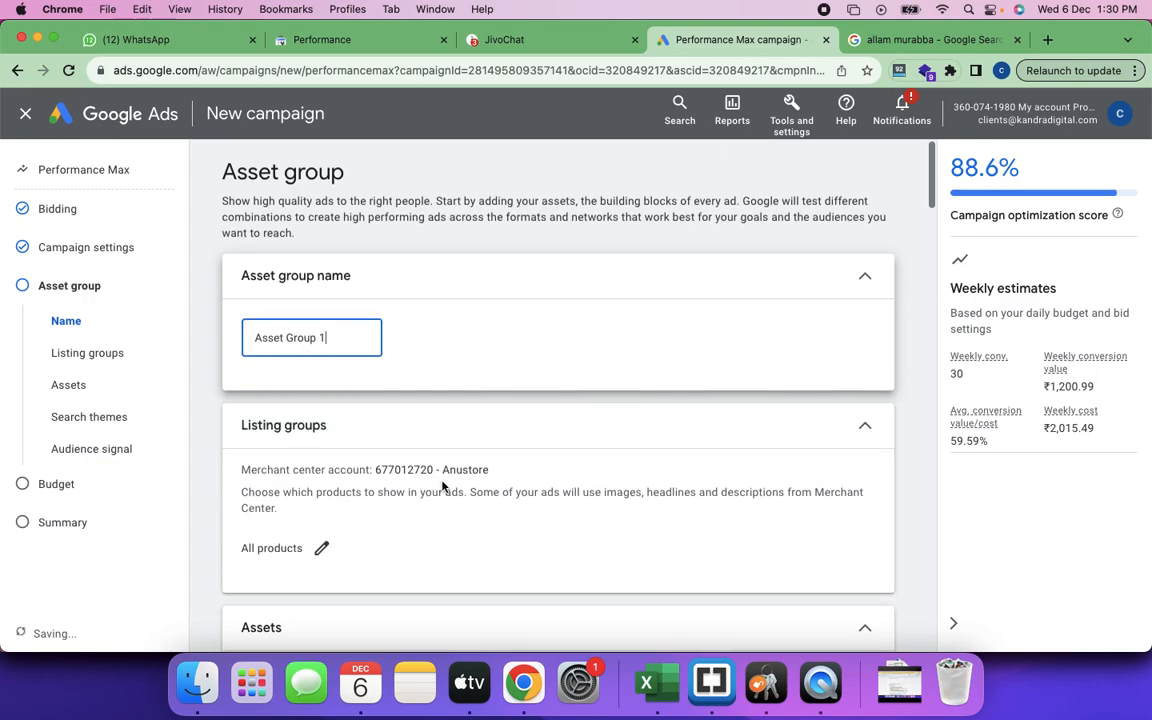
# Look through the asset group's listing groups, ad preview channels and asset fields down to the Signals section.
pyautogui.scroll(-2, 443, 487)
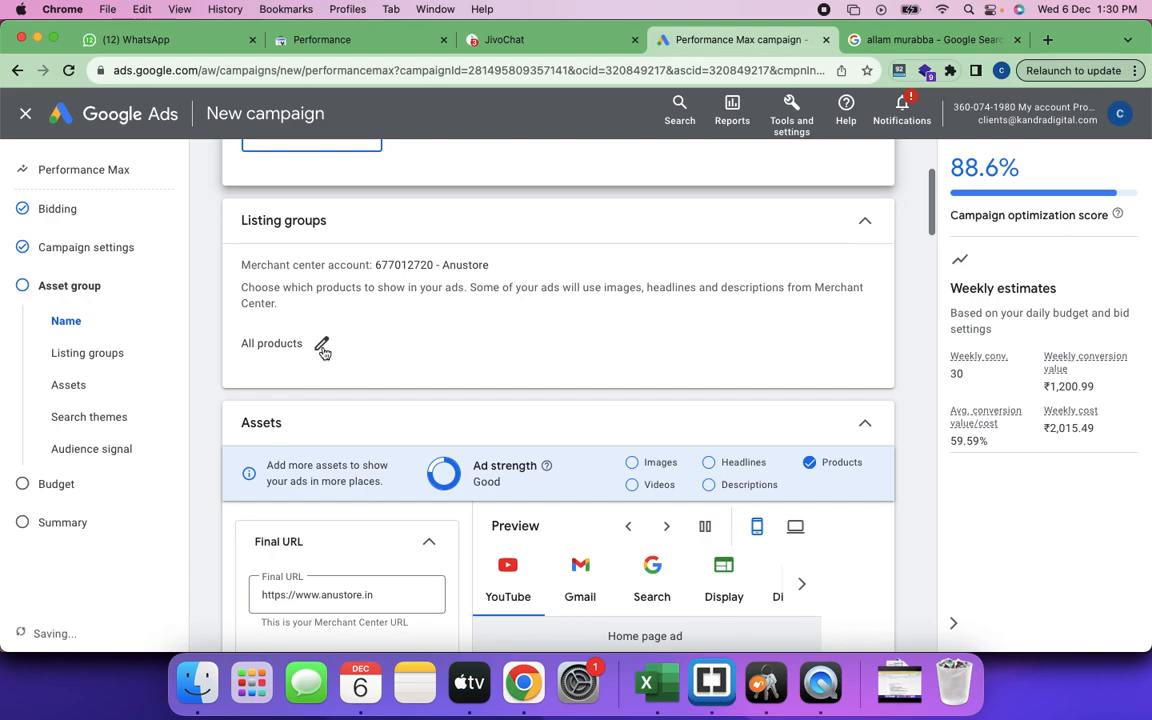
pyautogui.scroll(-1, 322, 350)
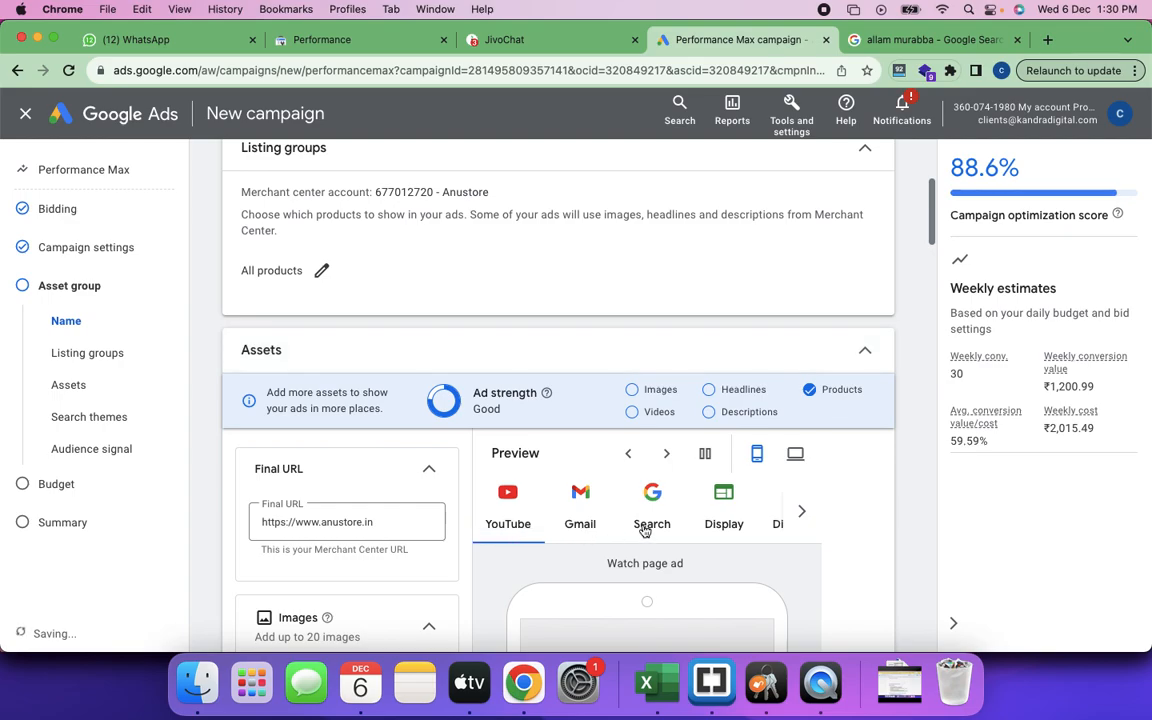
pyautogui.click(802, 514)
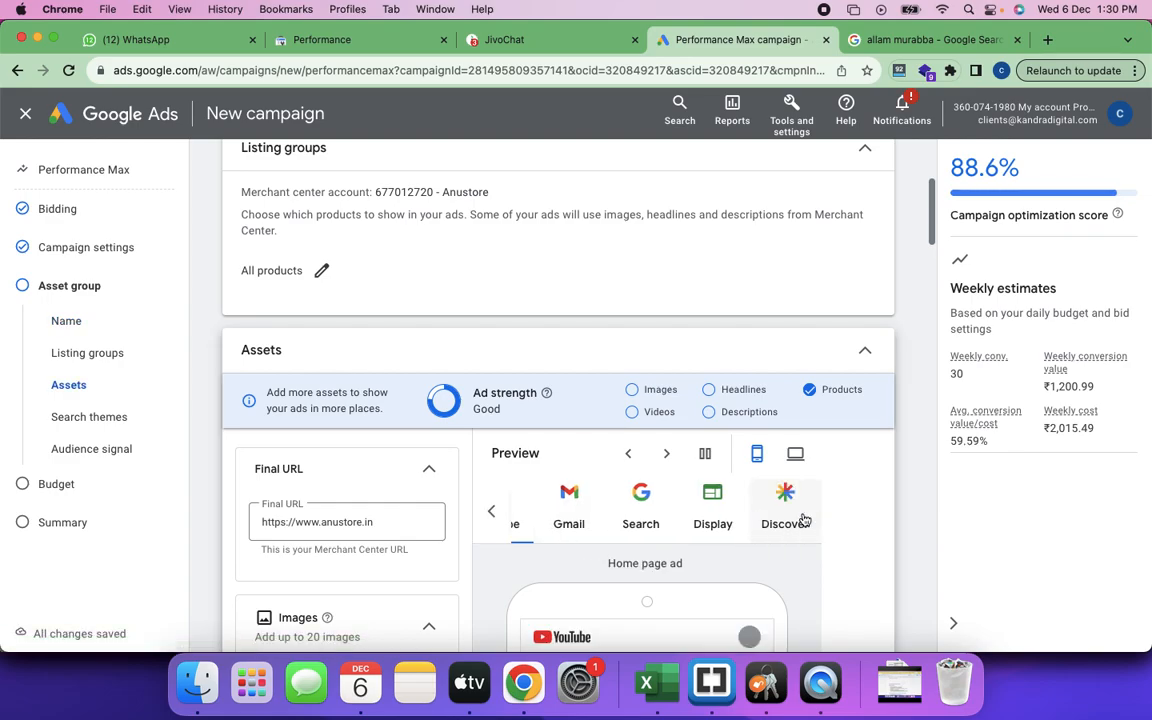
pyautogui.click(491, 511)
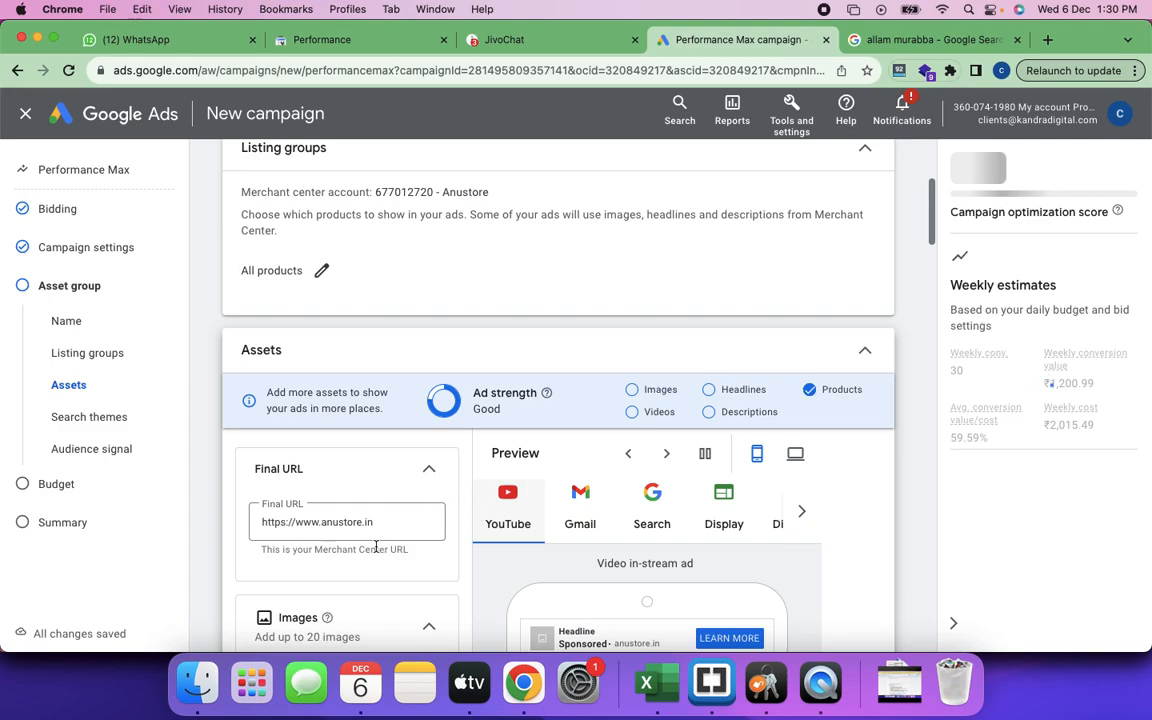
pyautogui.scroll(-5, 376, 540)
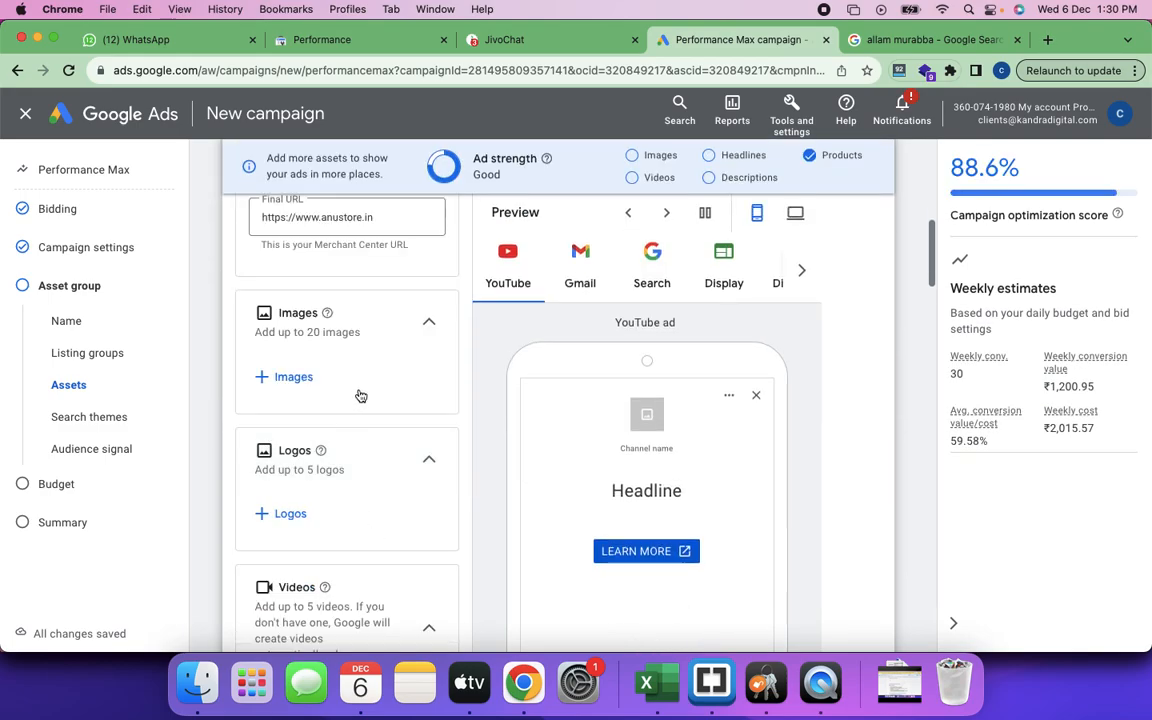
pyautogui.scroll(-10, 372, 518)
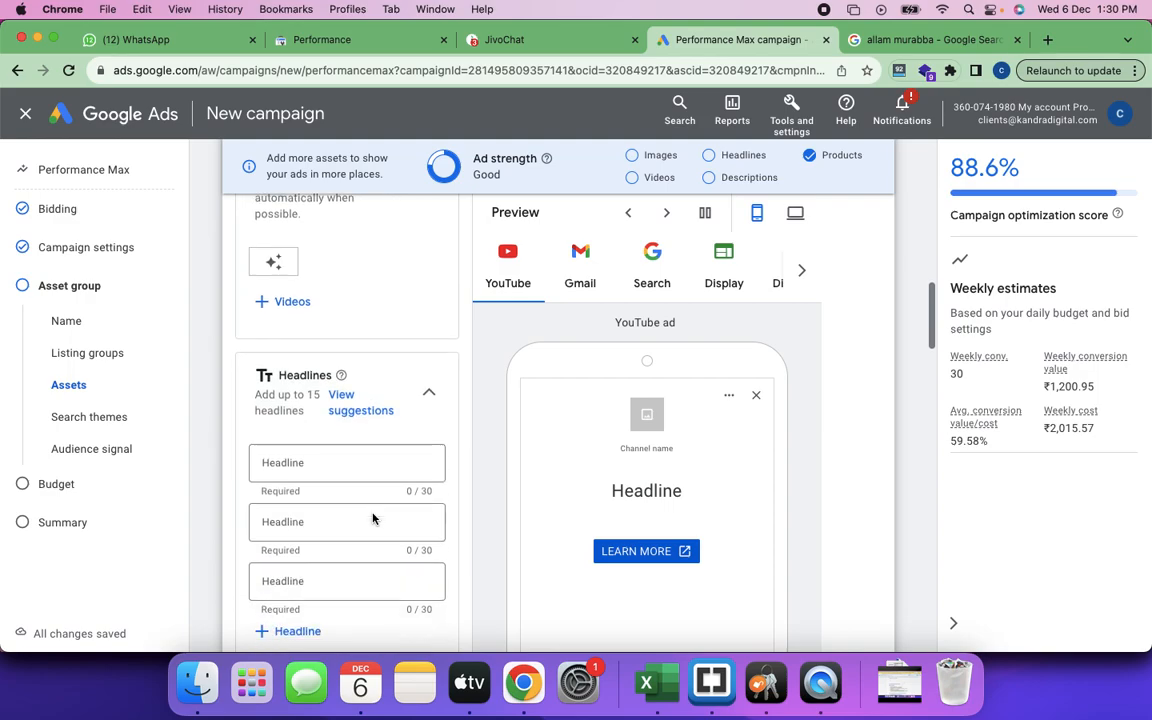
pyautogui.scroll(-15, 372, 518)
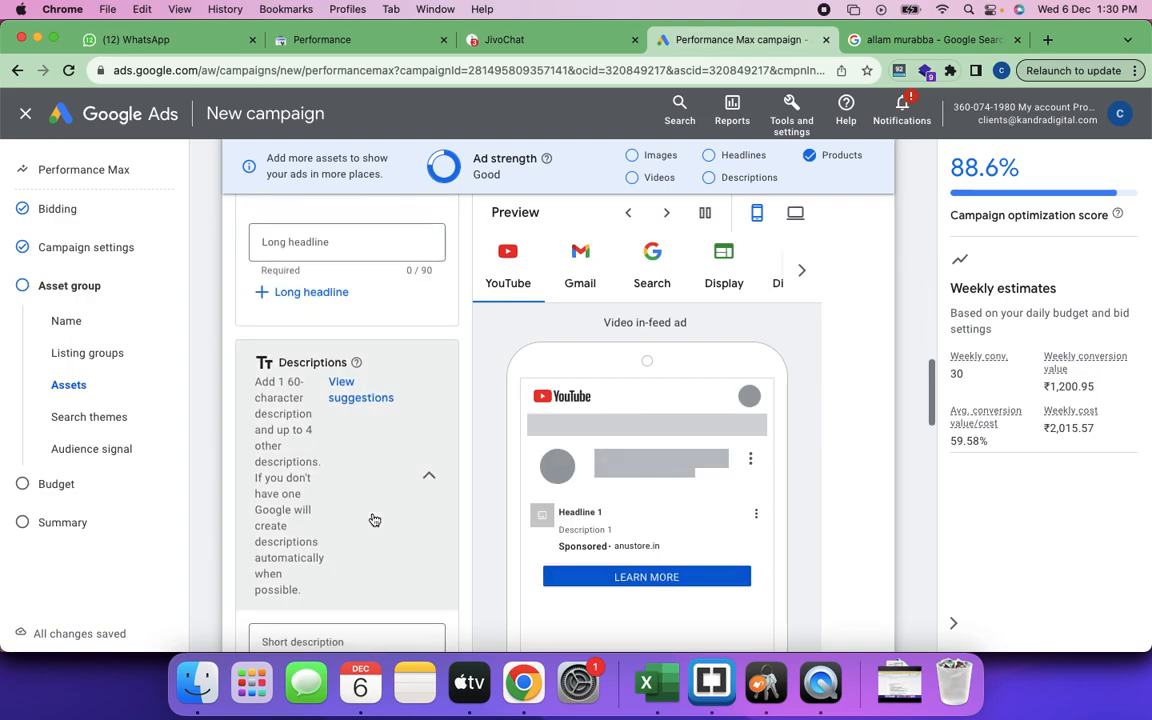
pyautogui.scroll(-15, 374, 519)
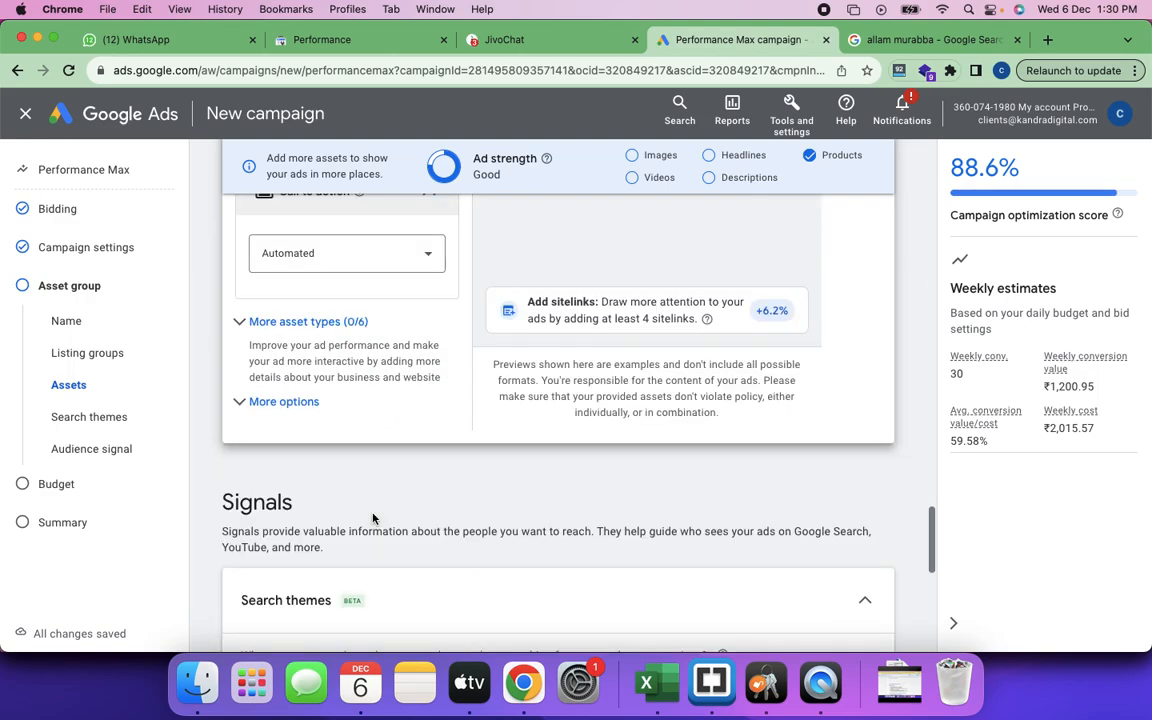
# Review the asset group from the audience signal options back through the asset fields to the listing groups and final URL.
pyautogui.scroll(-12, 372, 518)
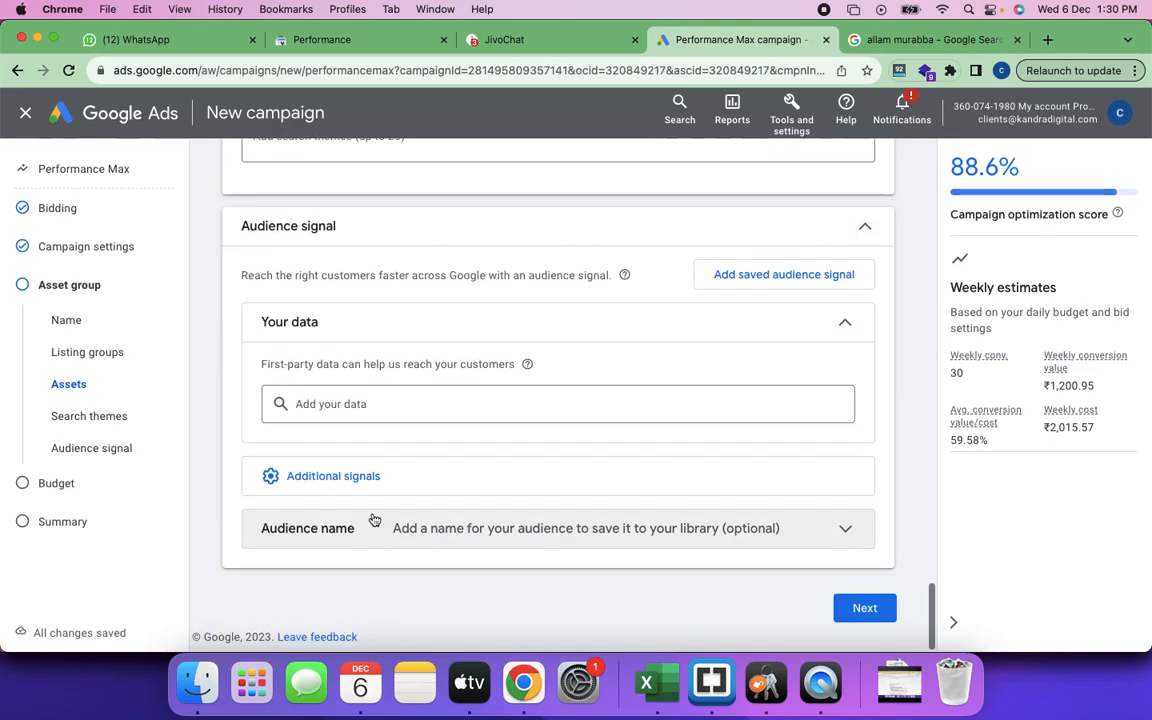
pyautogui.scroll(10, 372, 518)
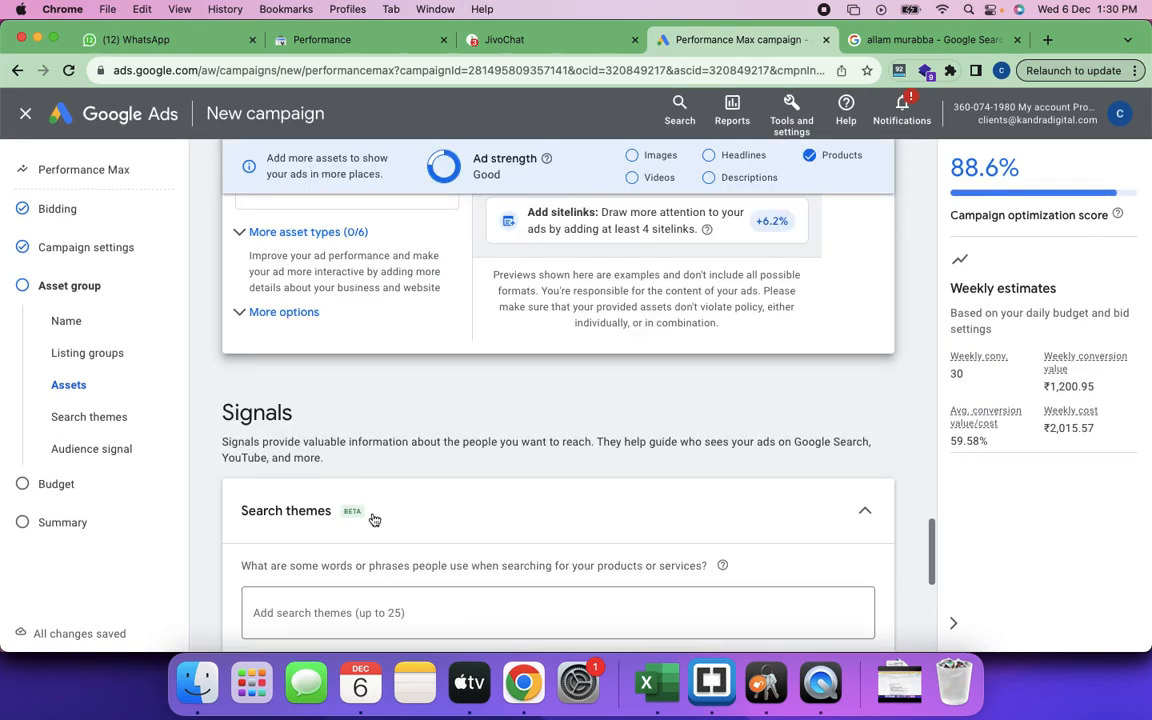
pyautogui.scroll(10, 372, 518)
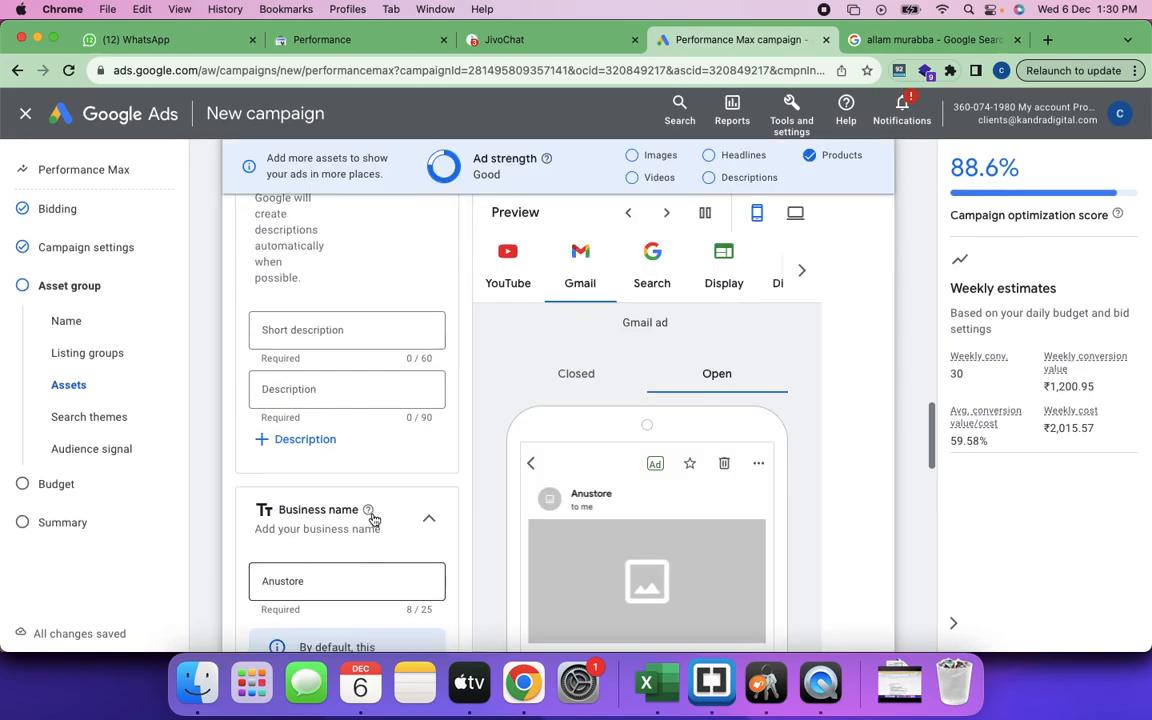
pyautogui.scroll(10, 372, 518)
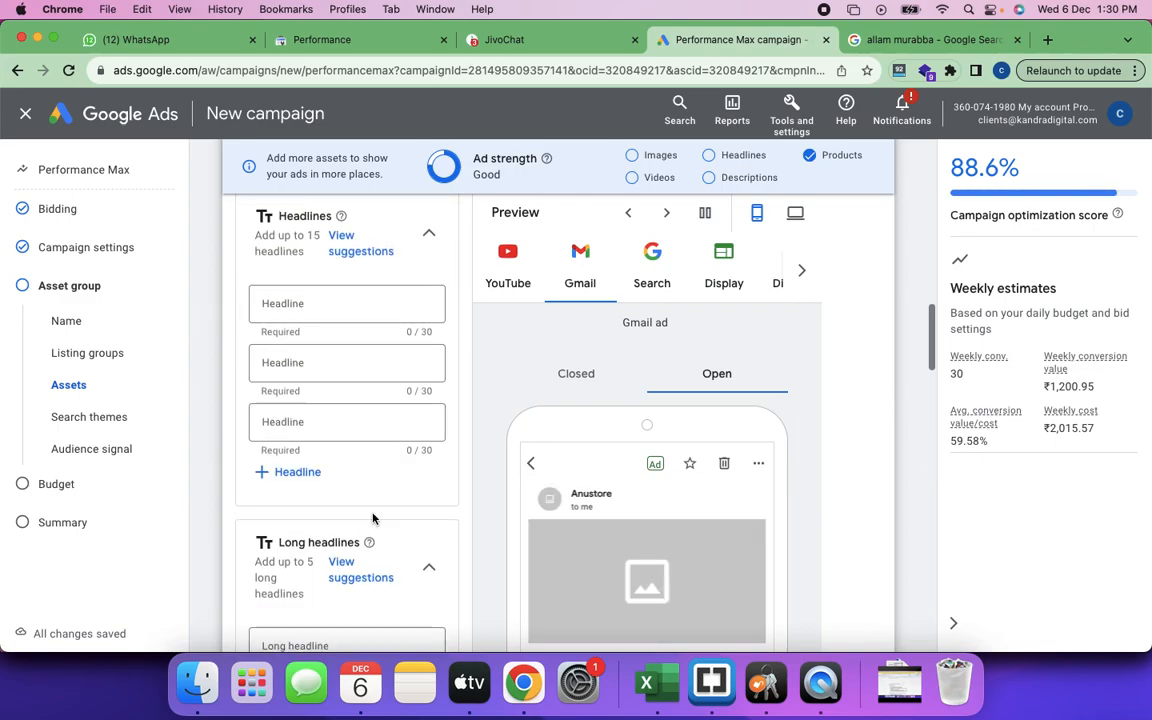
pyautogui.scroll(2, 372, 518)
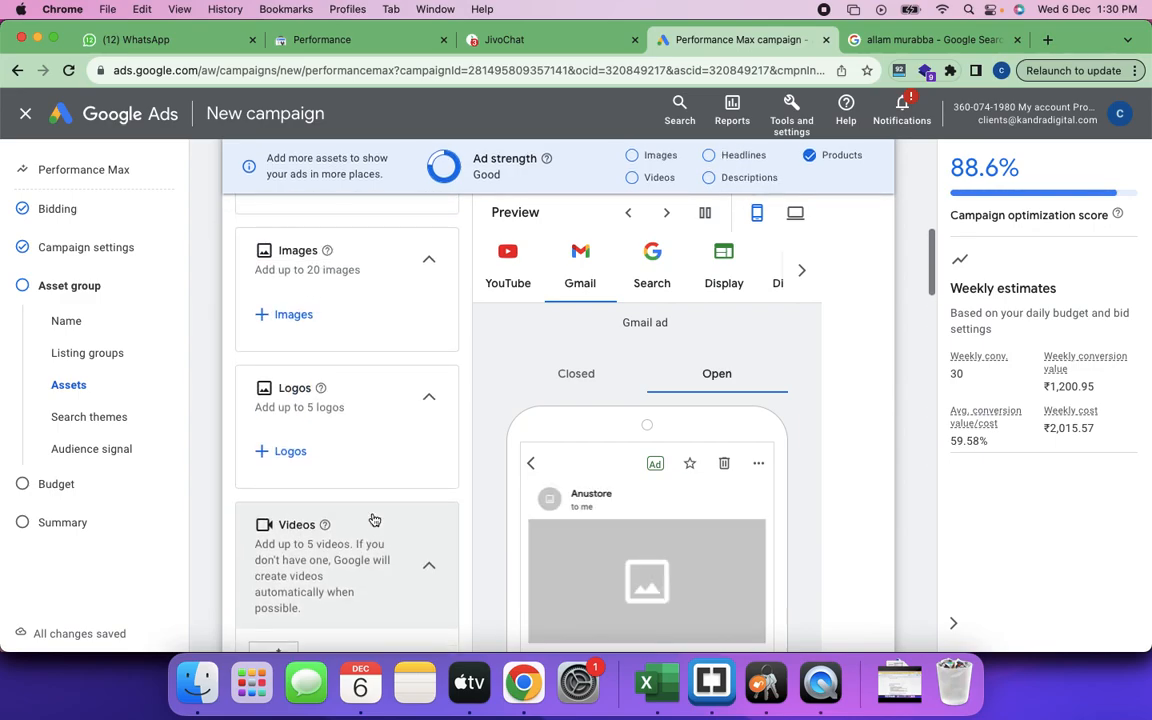
pyautogui.scroll(5, 374, 520)
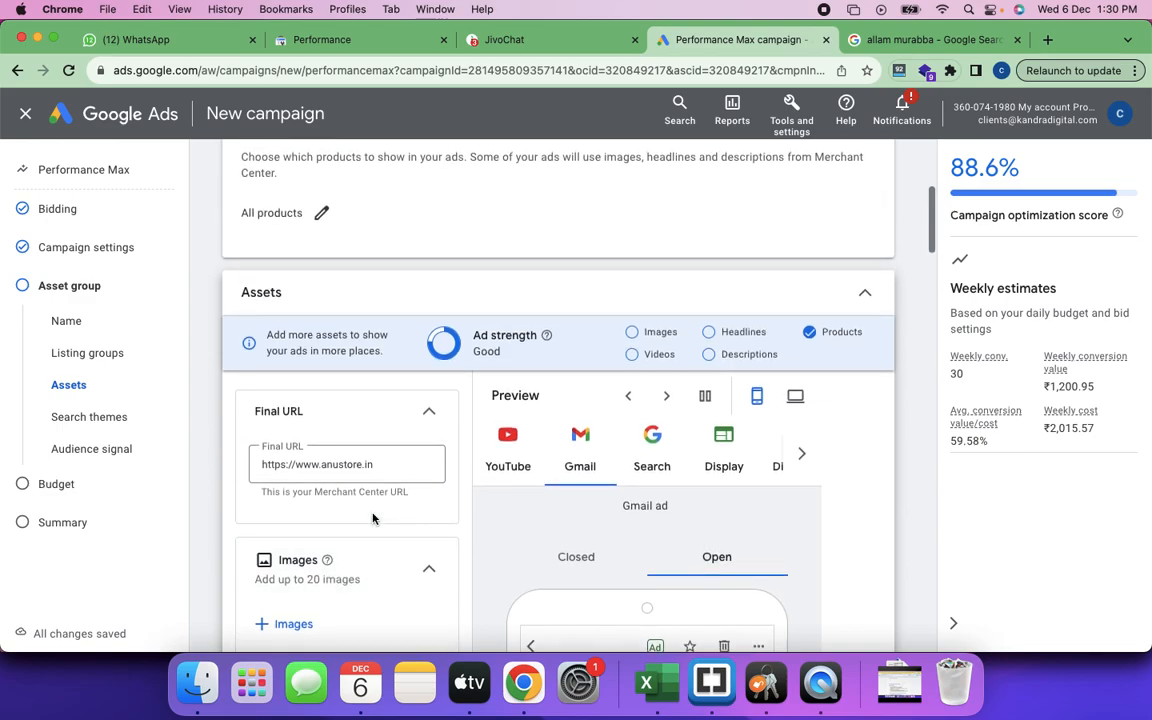
pyautogui.scroll(-6, 372, 518)
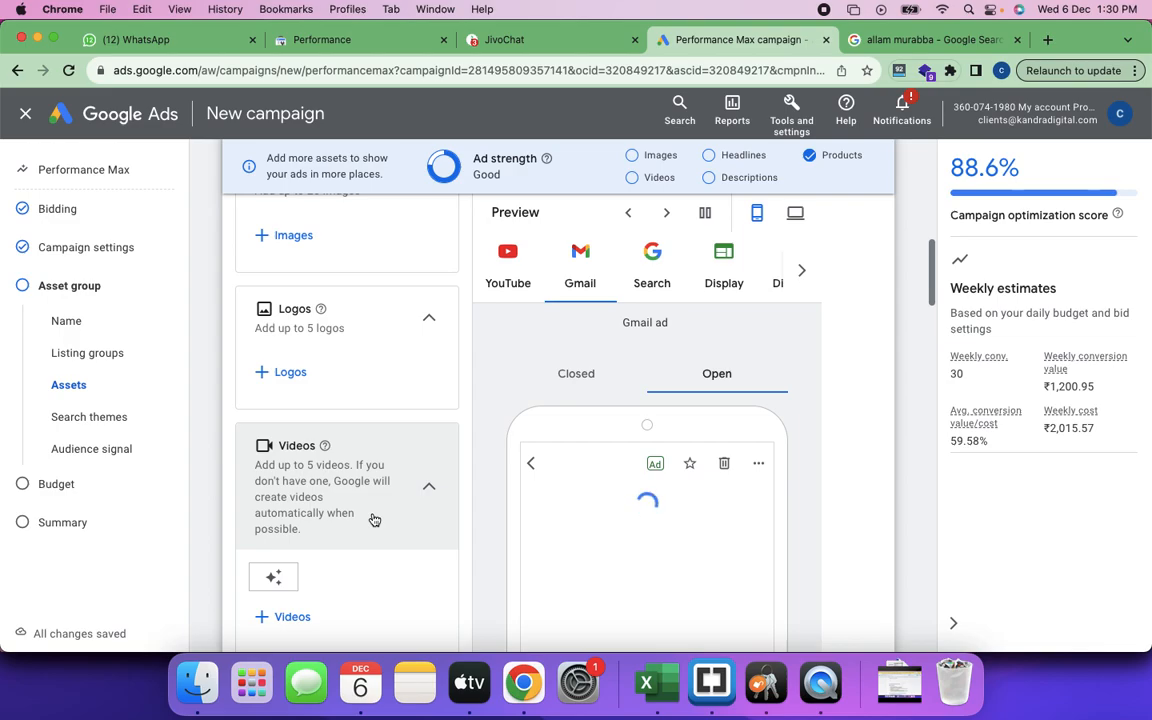
pyautogui.scroll(15, 372, 518)
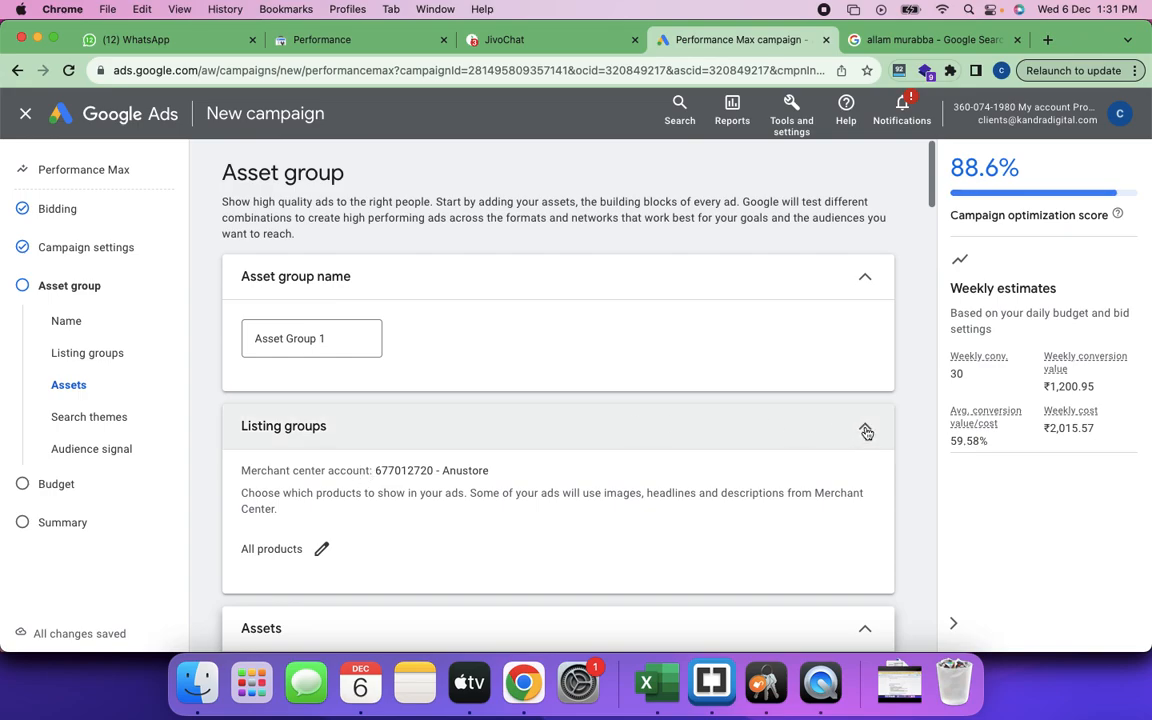
pyautogui.scroll(-3, 658, 525)
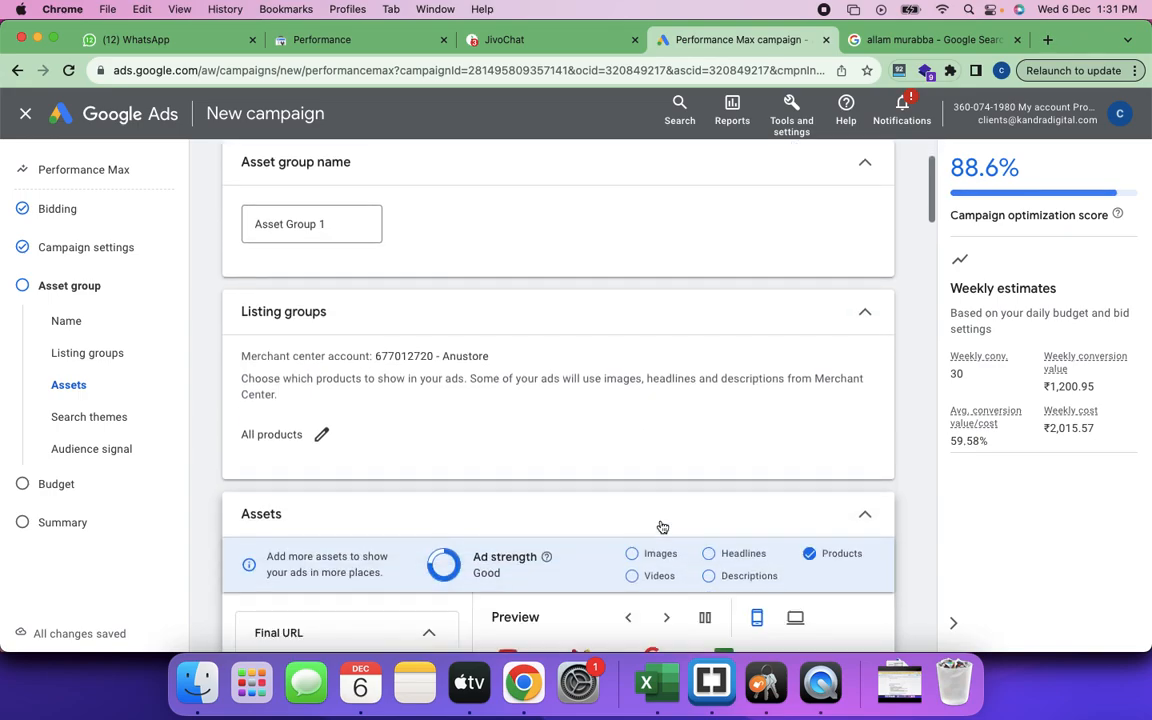
pyautogui.scroll(-2, 660, 527)
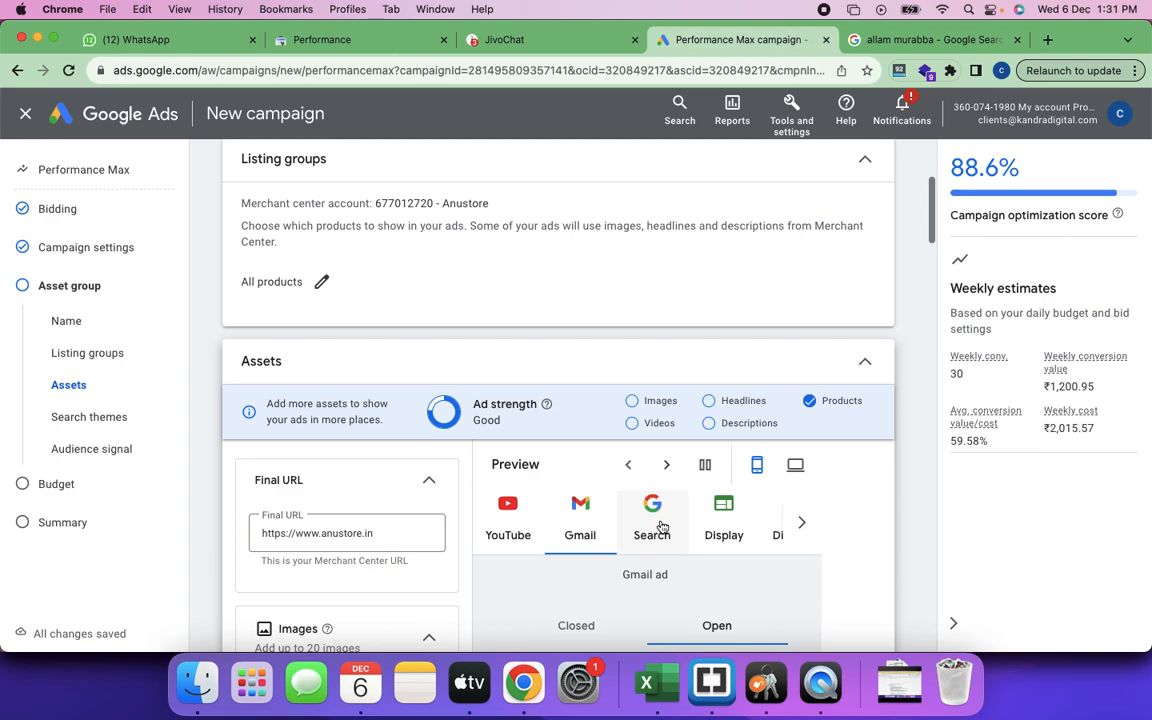
# Preview the asset group's Search ad and examine the search themes and audience signal sections.
pyautogui.click(655, 524)
pyautogui.scroll(-5, 660, 524)
pyautogui.scroll(-10, 661, 524)
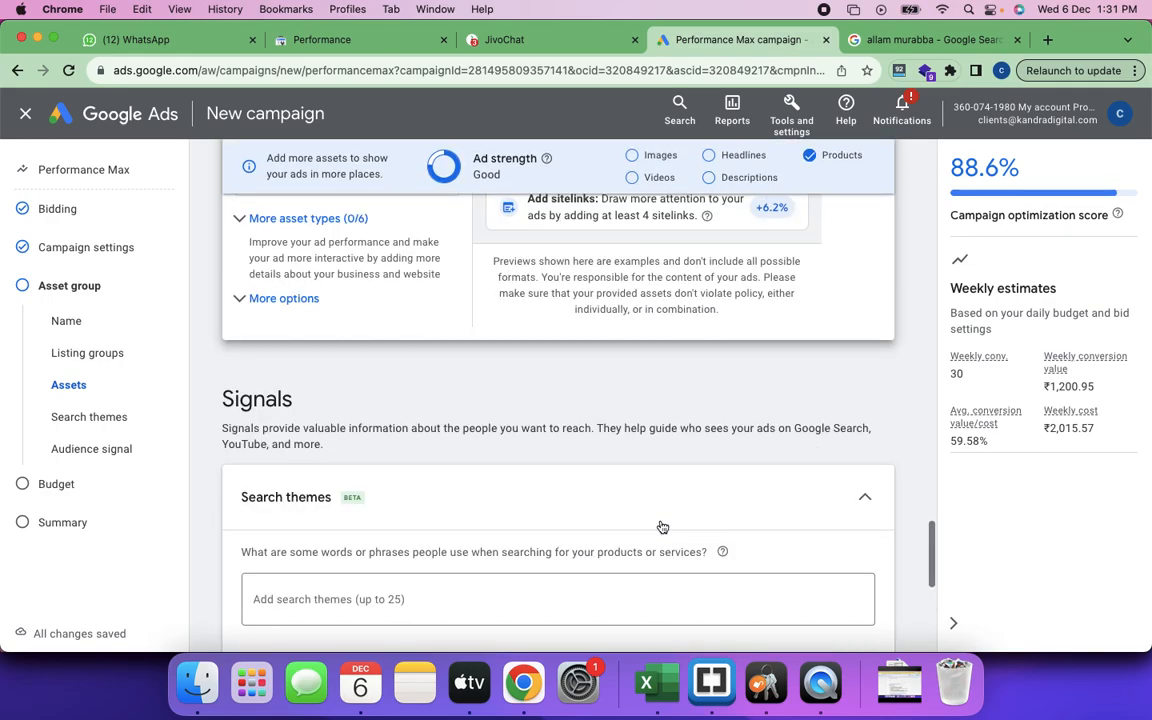
pyautogui.scroll(-3, 662, 527)
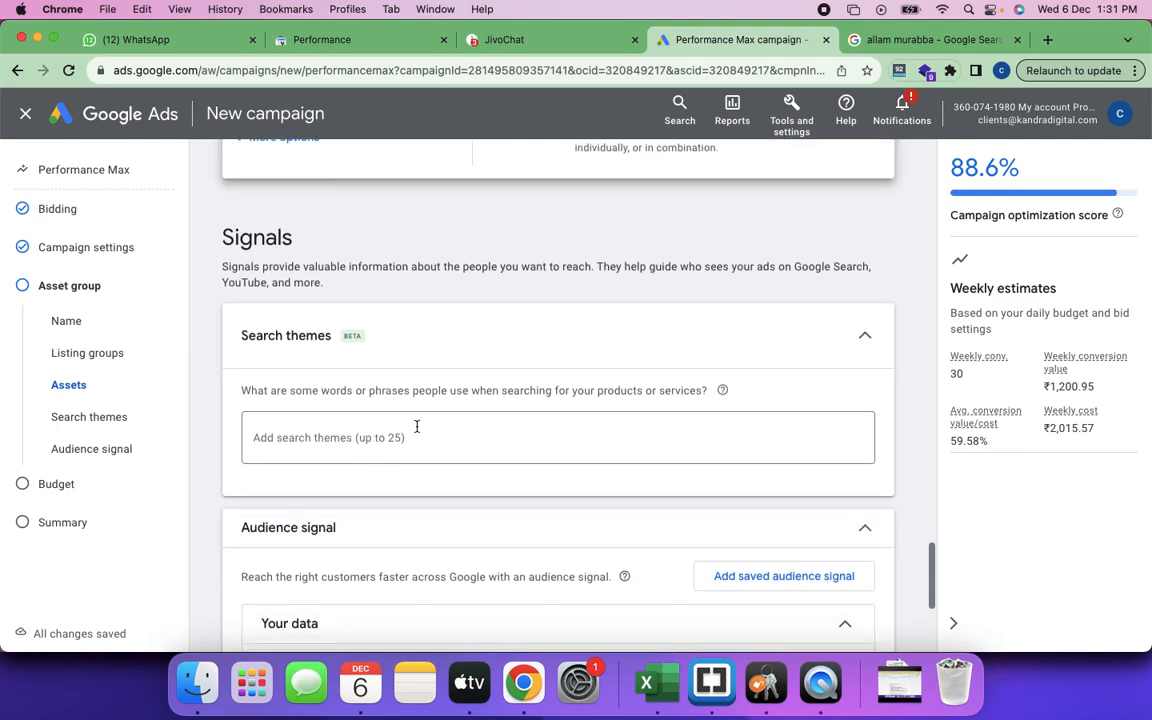
pyautogui.scroll(-6, 386, 453)
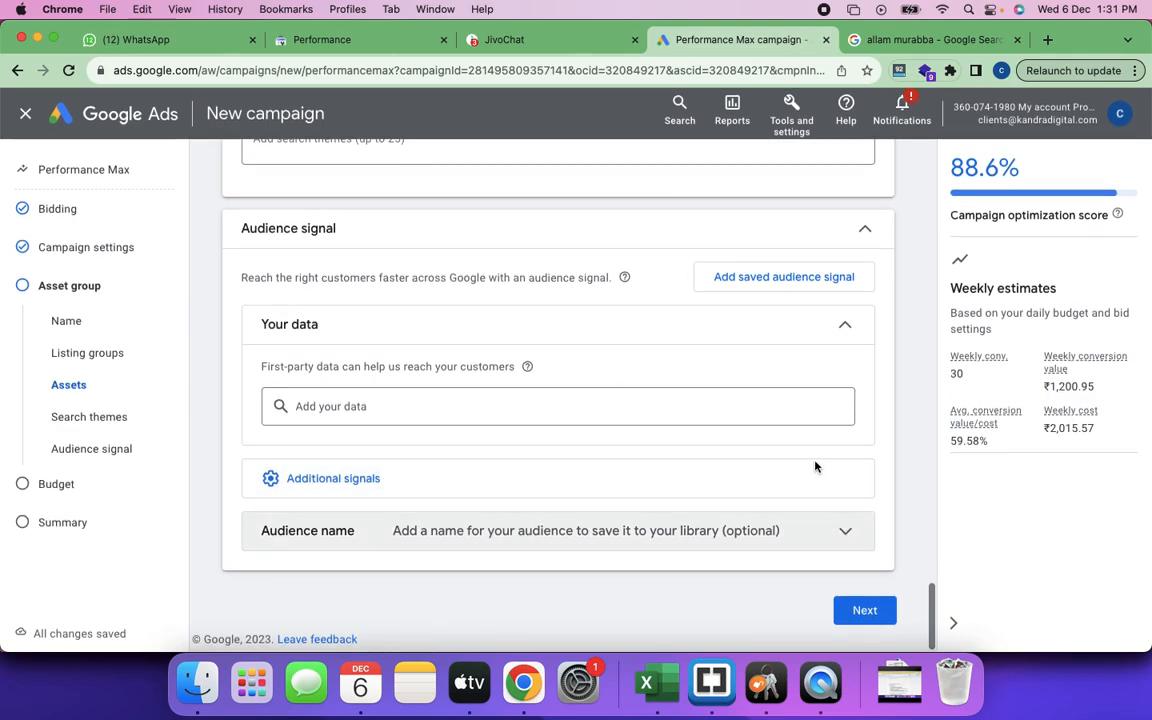
pyautogui.scroll(10, 805, 440)
pyautogui.scroll(10, 804, 429)
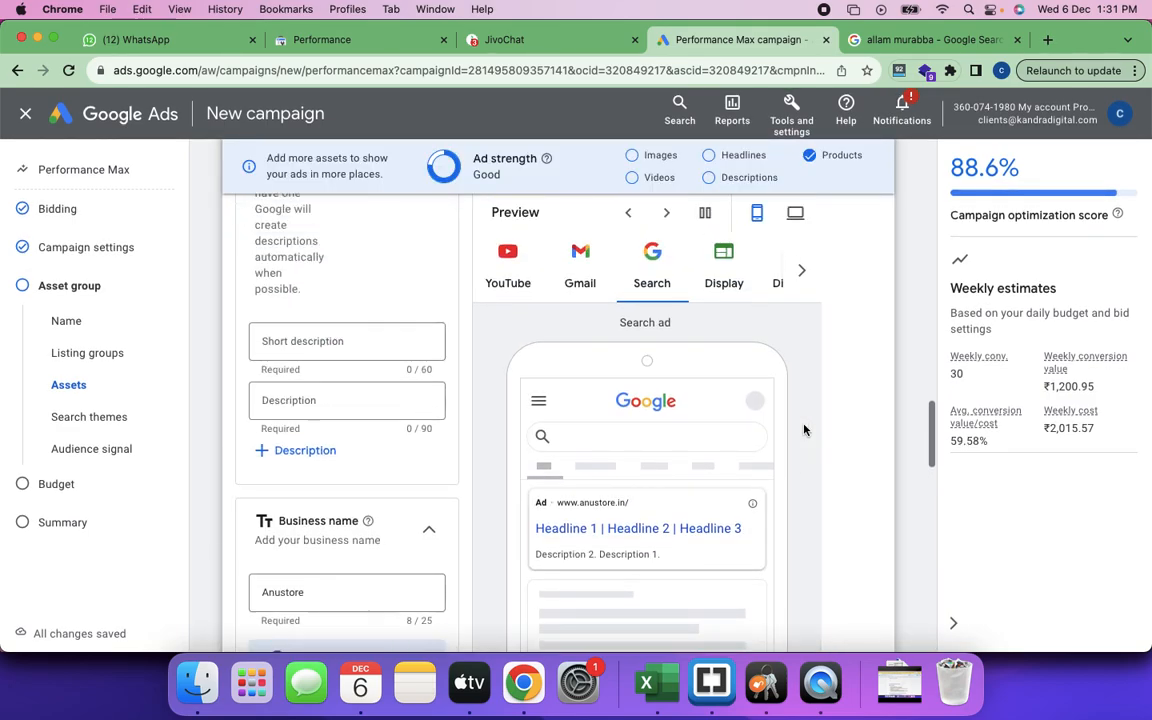
pyautogui.scroll(10, 804, 430)
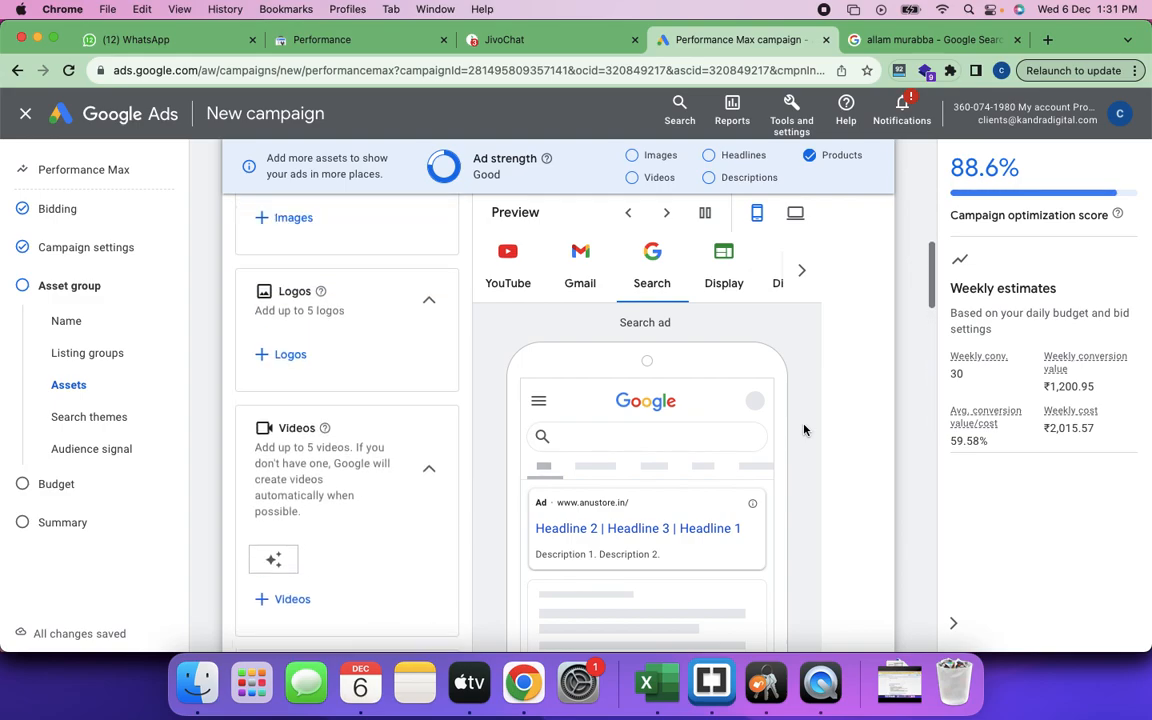
pyautogui.scroll(3, 374, 373)
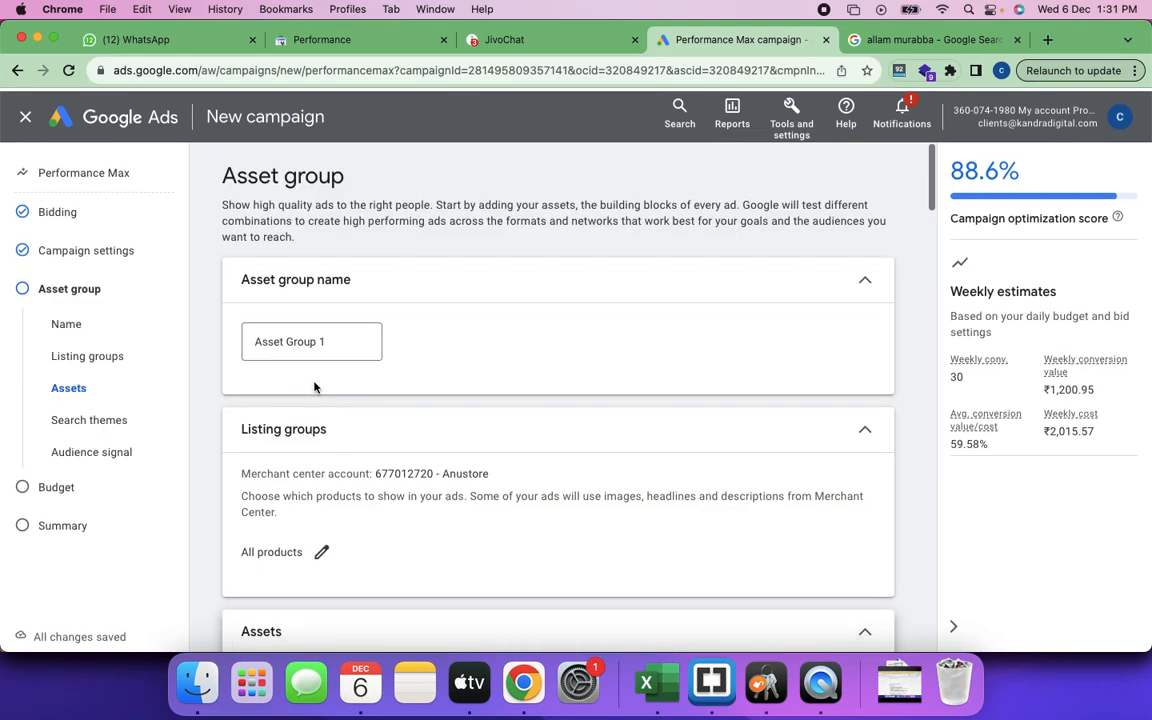
# Check the product selection options for the Anustore listing groups and cancel without changing them.
pyautogui.click(320, 547)
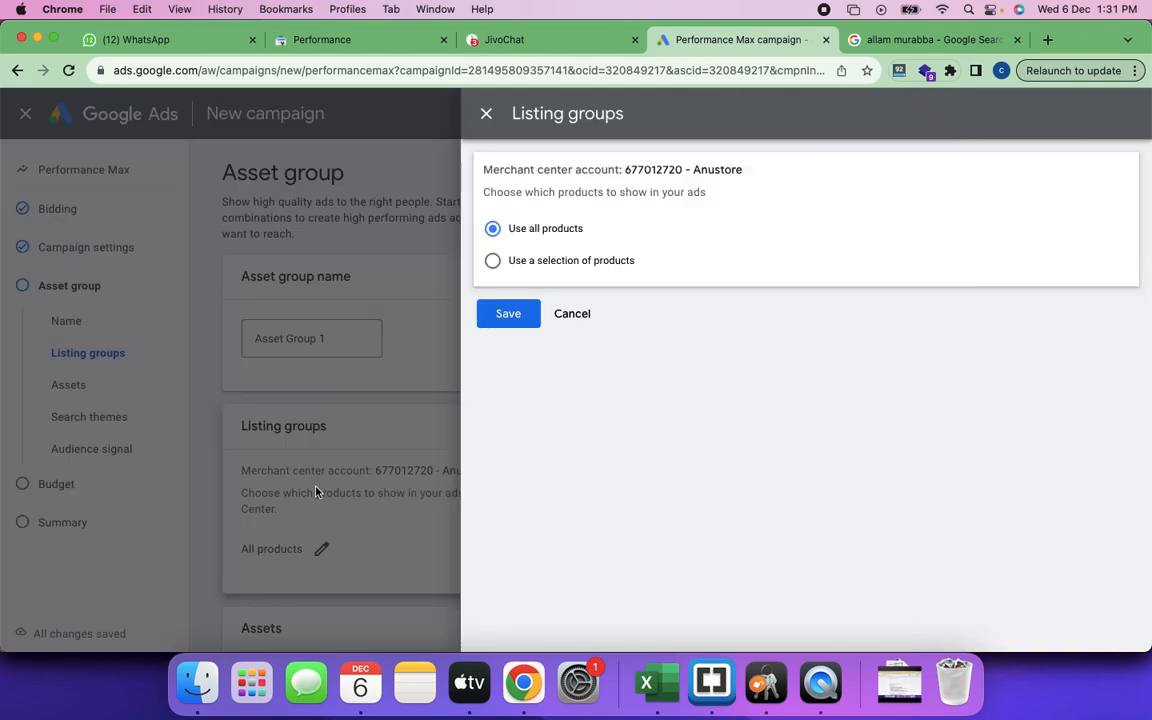
pyautogui.click(569, 316)
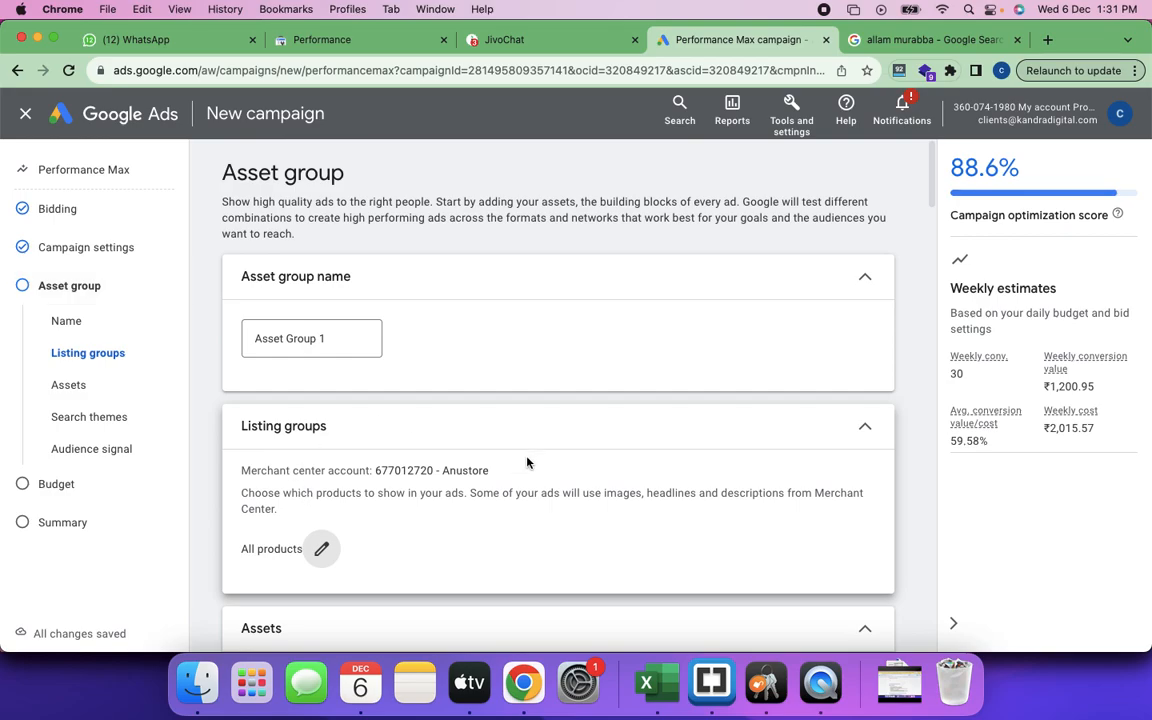
pyautogui.scroll(-3, 527, 462)
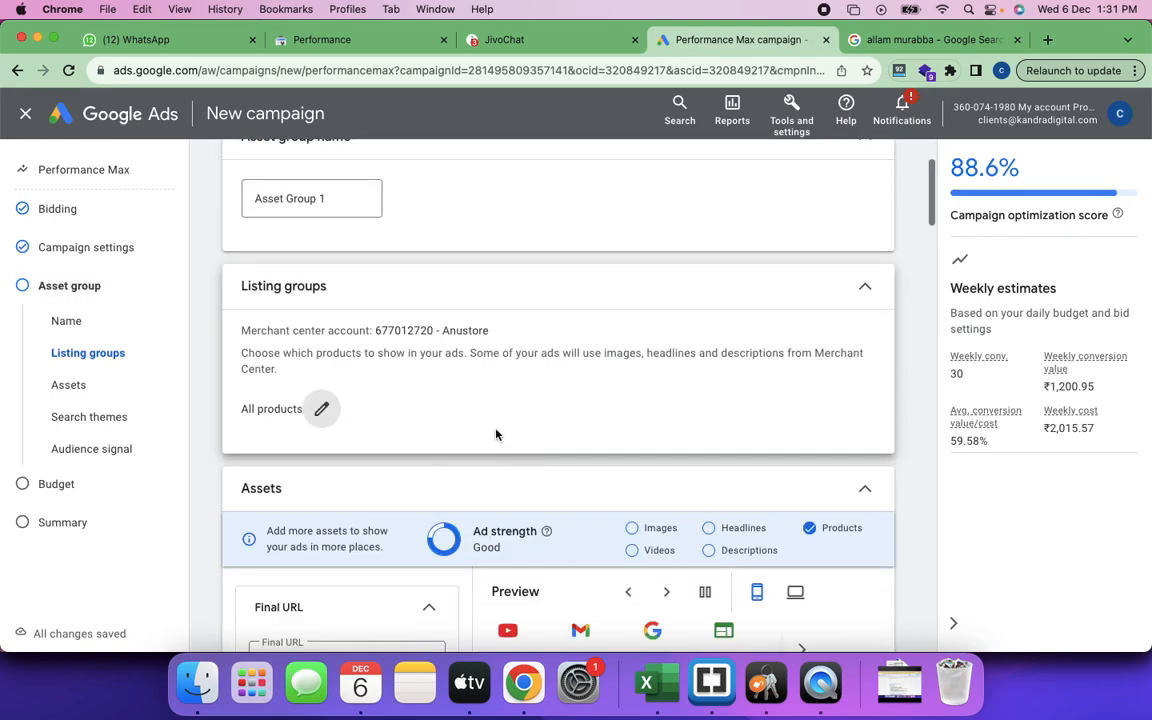
pyautogui.scroll(2, 489, 433)
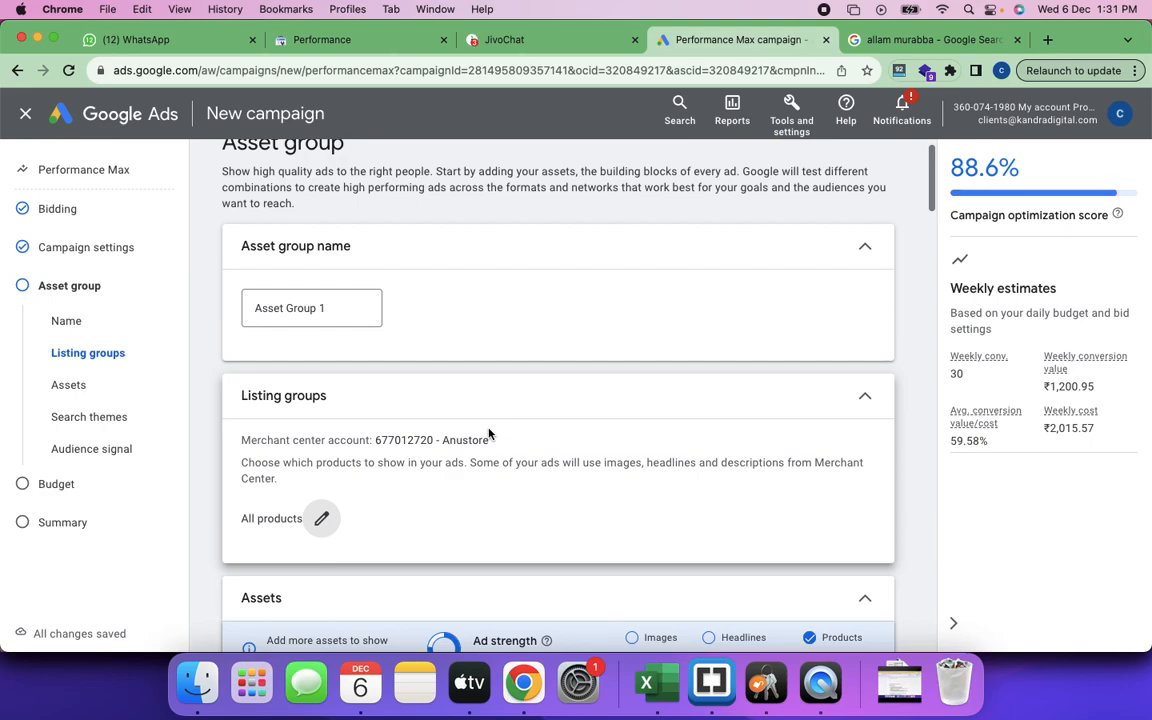
pyautogui.scroll(-4, 489, 433)
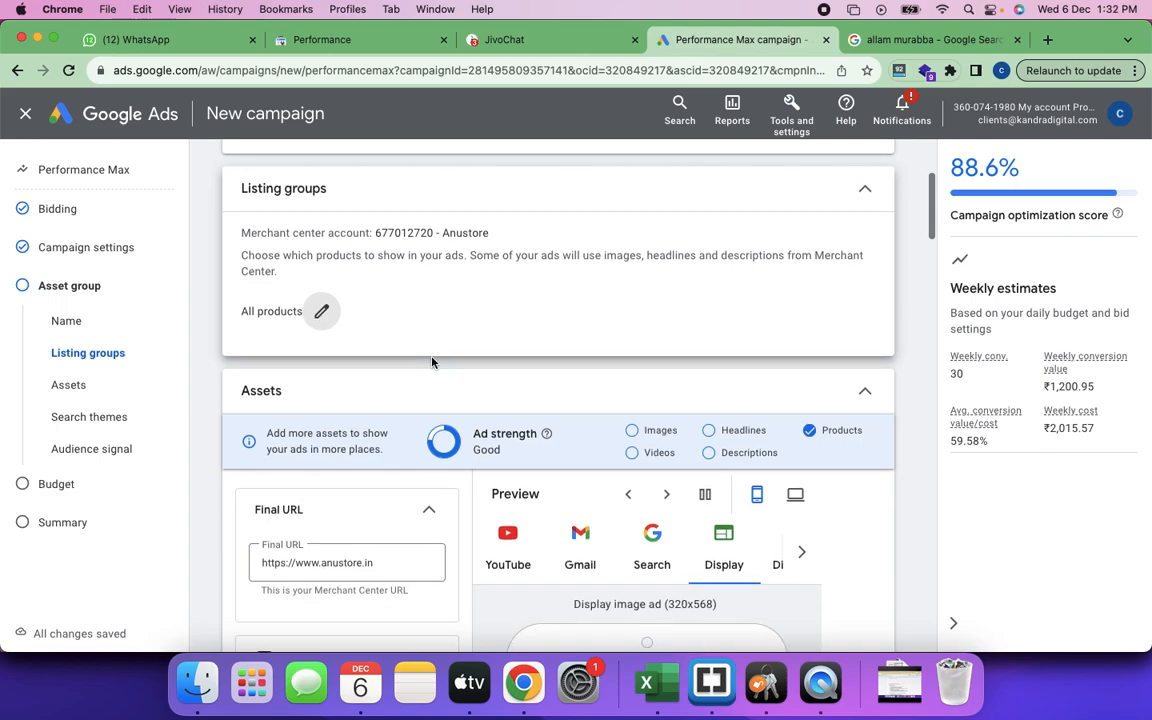
# Examine the asset group's business name, sitelinks, call to action, descriptions, search themes and audience signal fields once more.
pyautogui.scroll(-5, 433, 363)
pyautogui.scroll(-10, 433, 363)
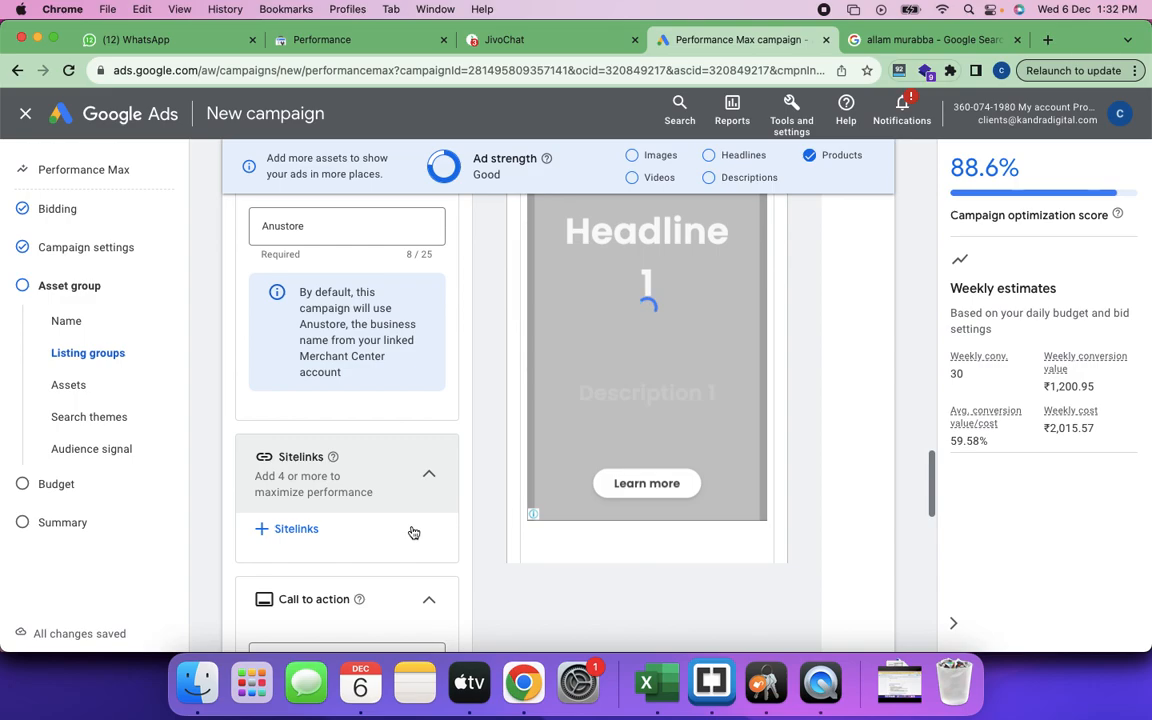
pyautogui.scroll(-15, 413, 532)
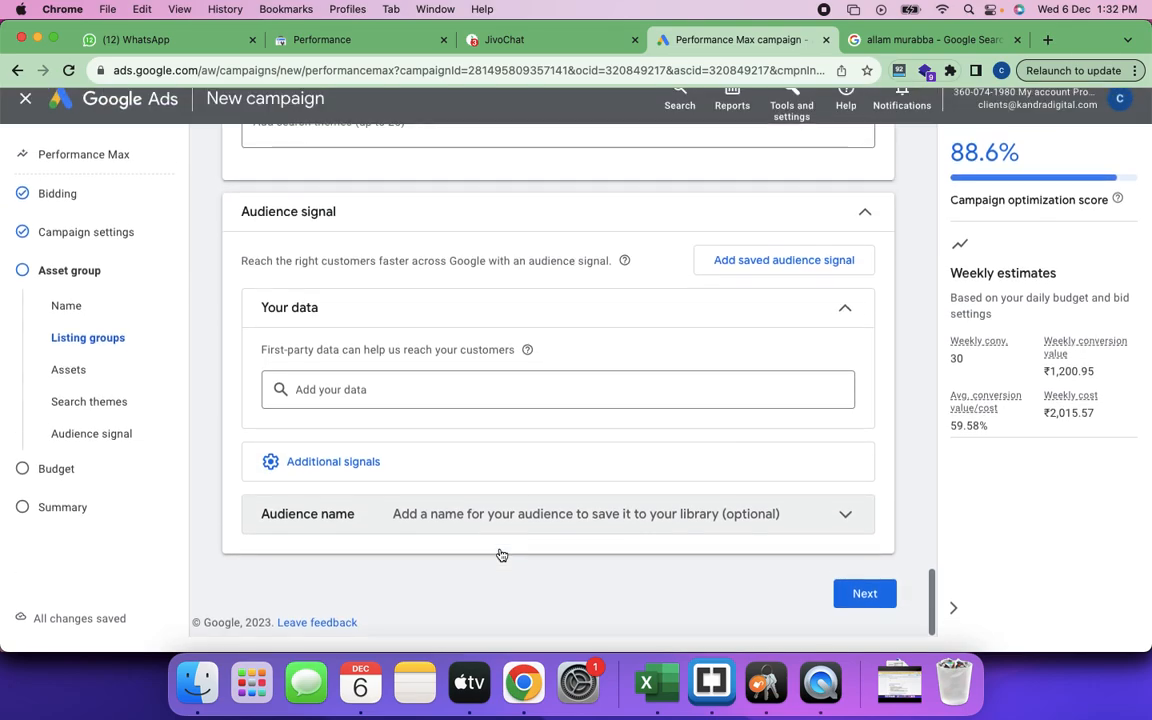
pyautogui.scroll(12, 589, 476)
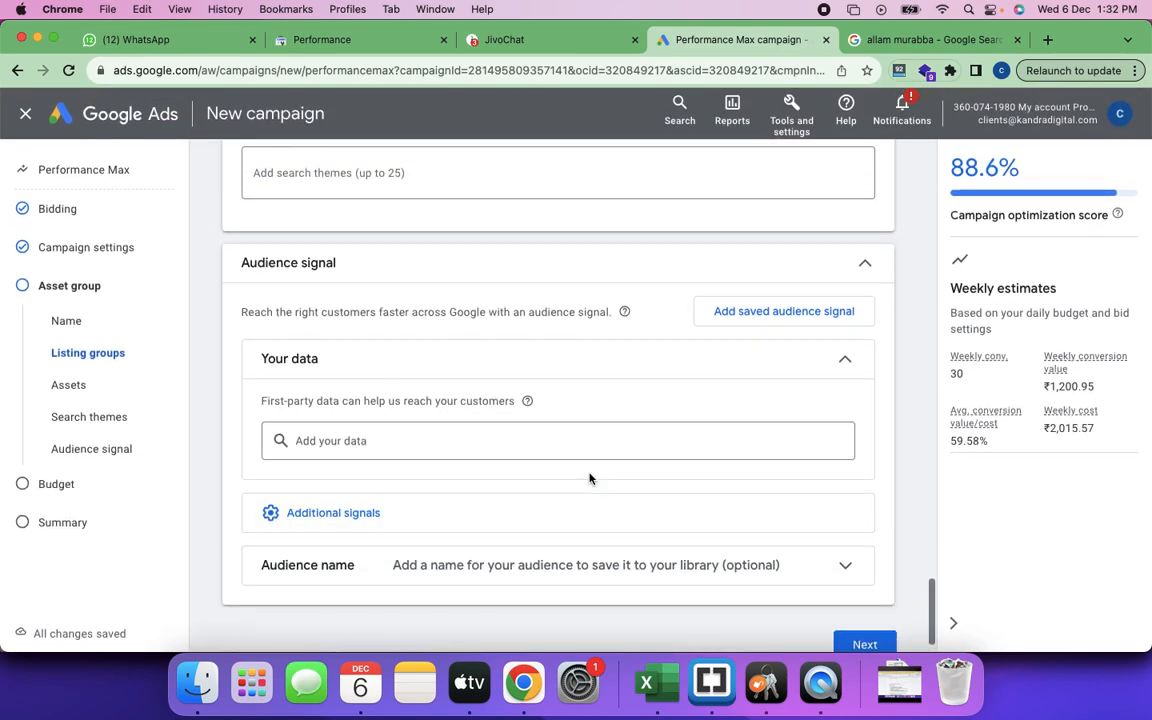
pyautogui.scroll(12, 589, 478)
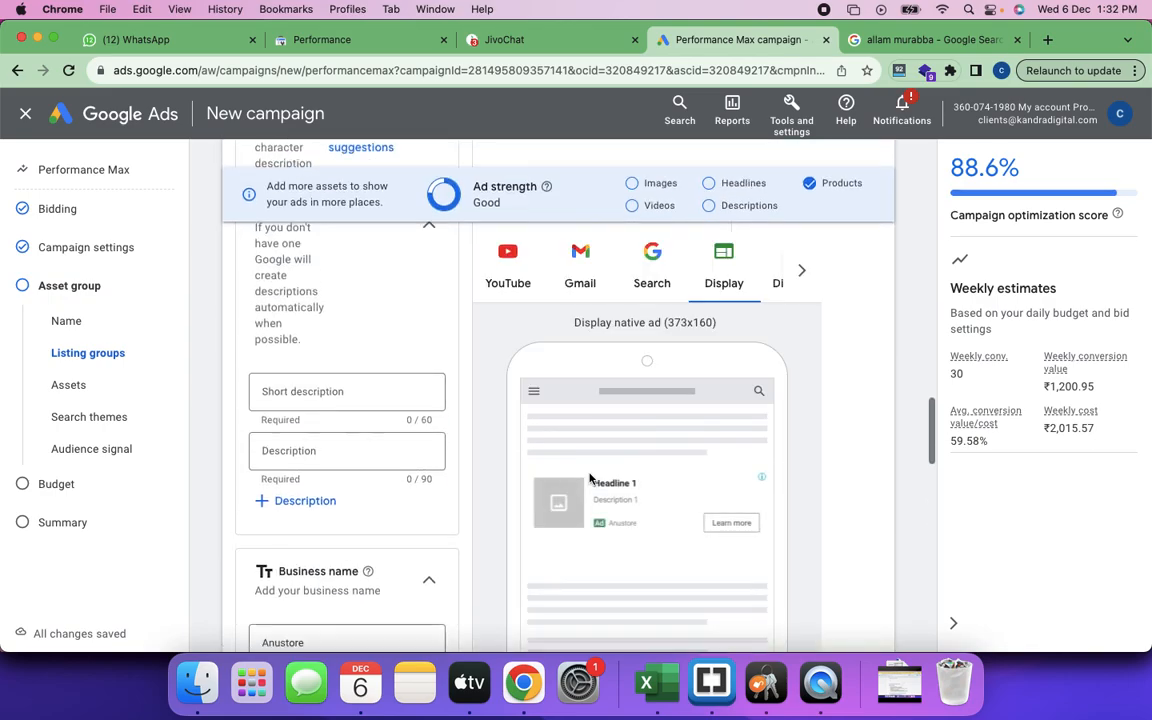
pyautogui.scroll(12, 589, 478)
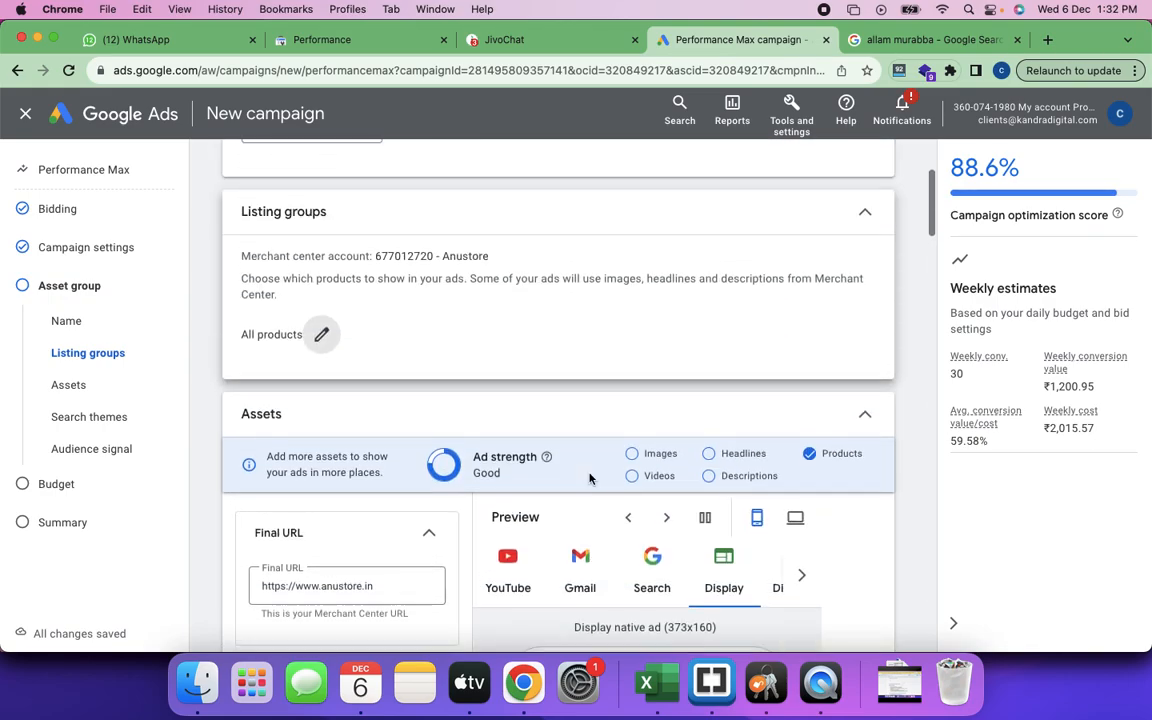
pyautogui.scroll(-10, 589, 478)
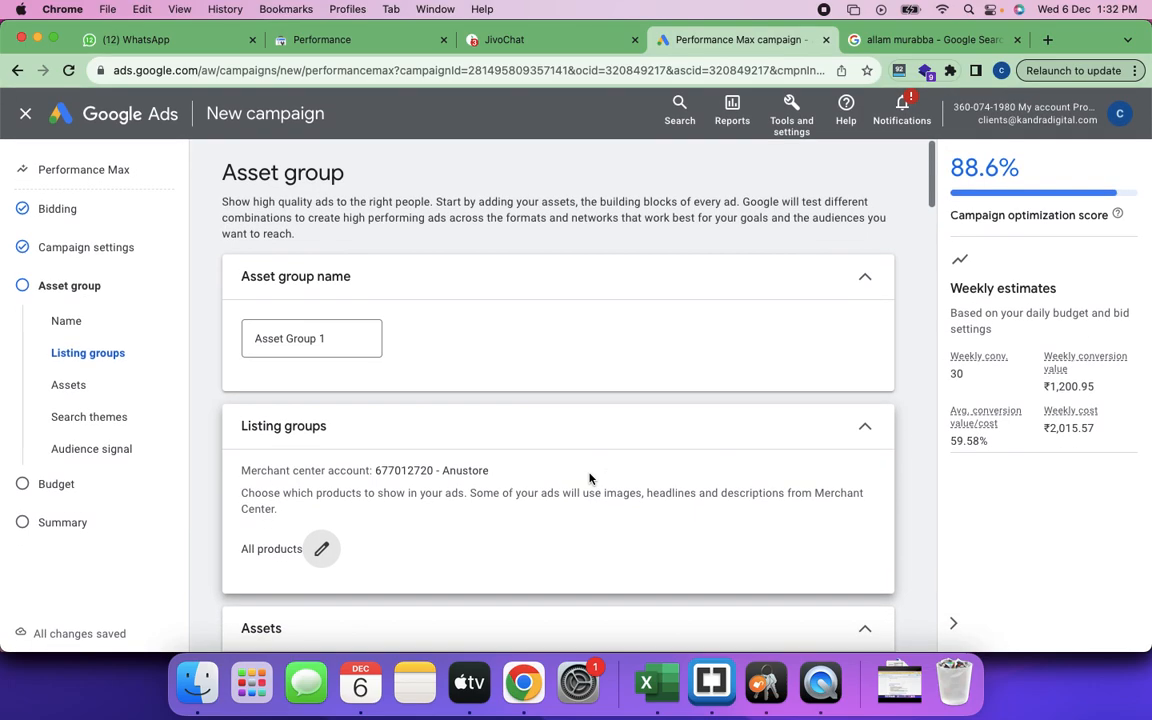
pyautogui.scroll(-15, 589, 478)
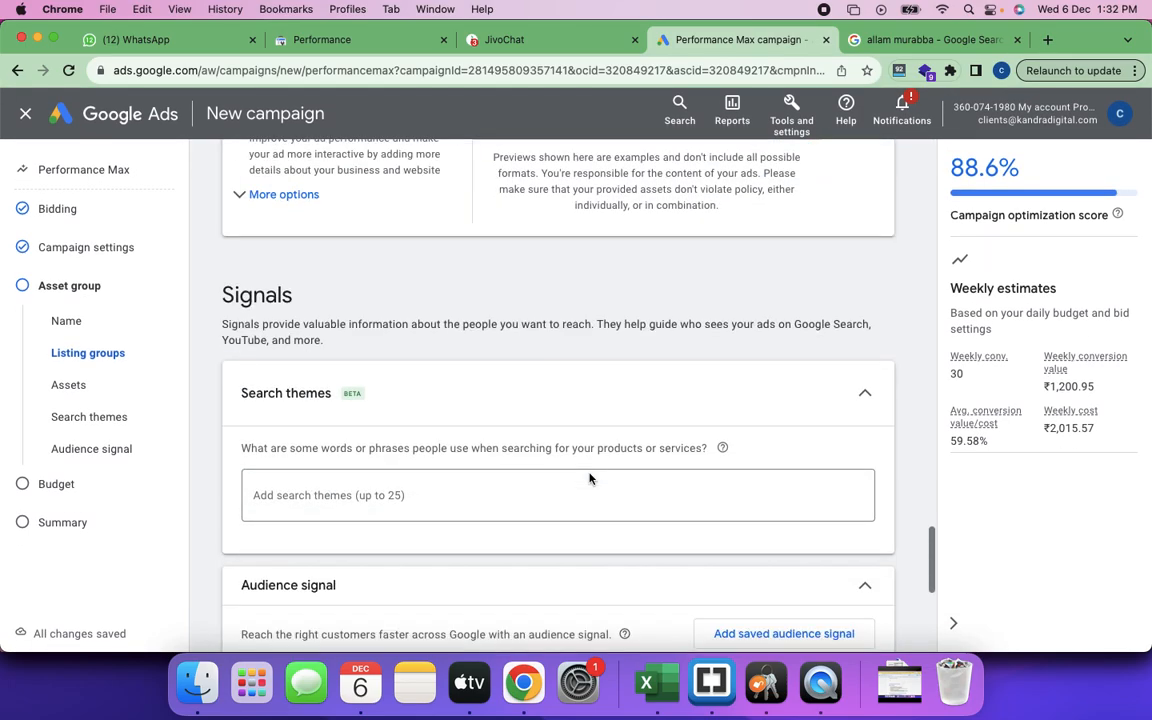
pyautogui.scroll(-5, 589, 478)
pyautogui.scroll(5, 591, 480)
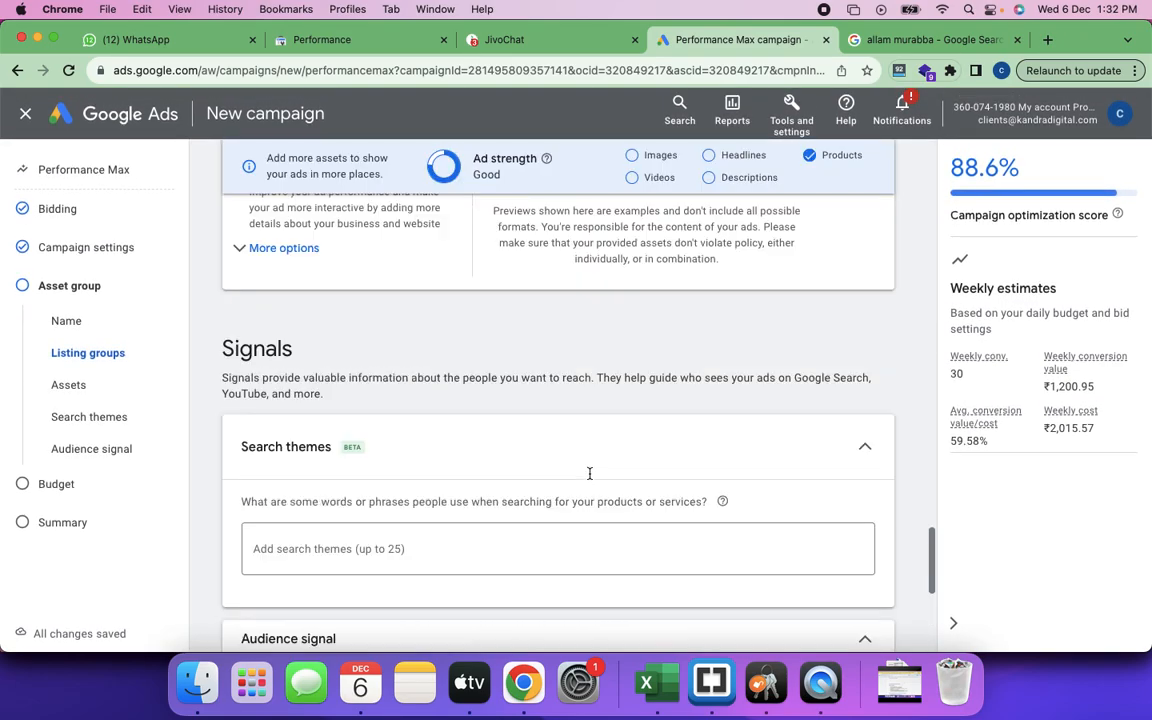
pyautogui.scroll(3, 589, 475)
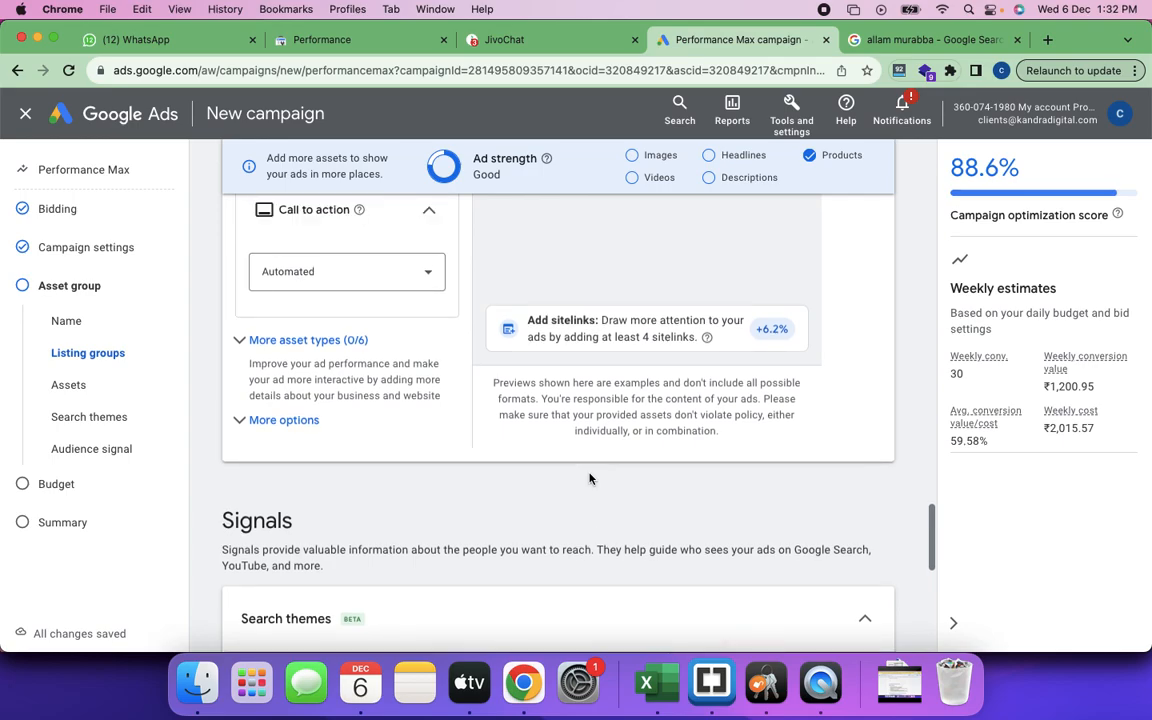
pyautogui.scroll(1, 589, 478)
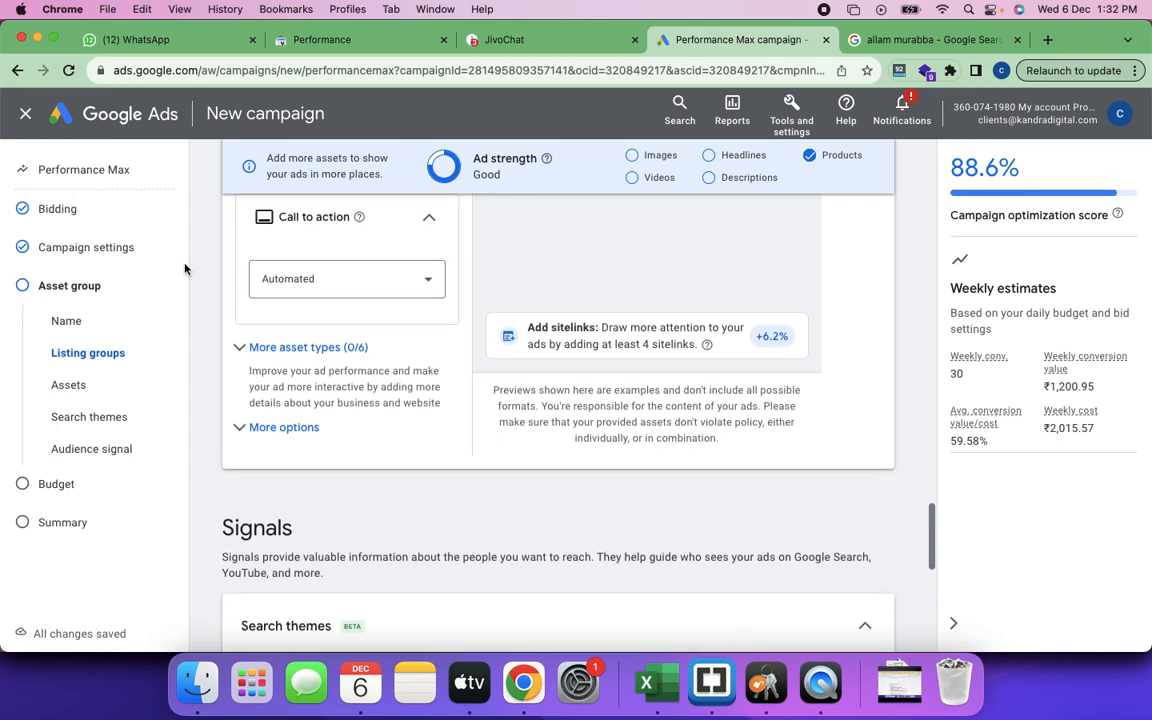
# Leave the Performance Max campaign setup and open the Anustore account's recommendations.
pyautogui.click(25, 117)
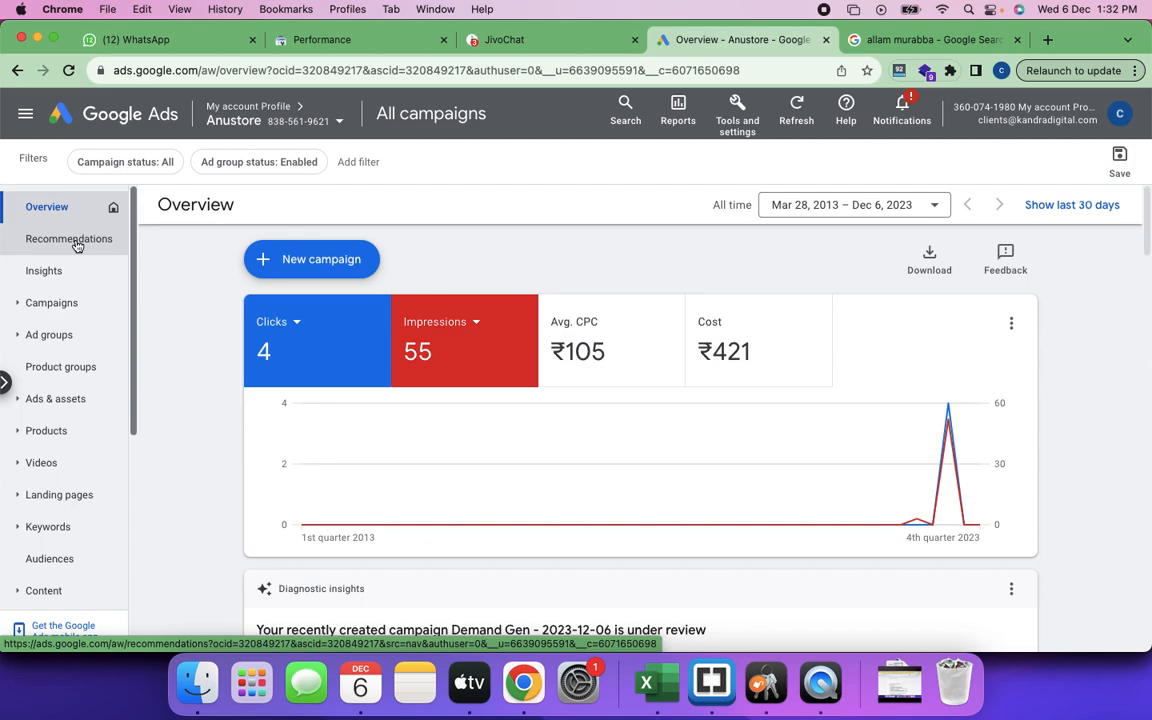
pyautogui.click(75, 241)
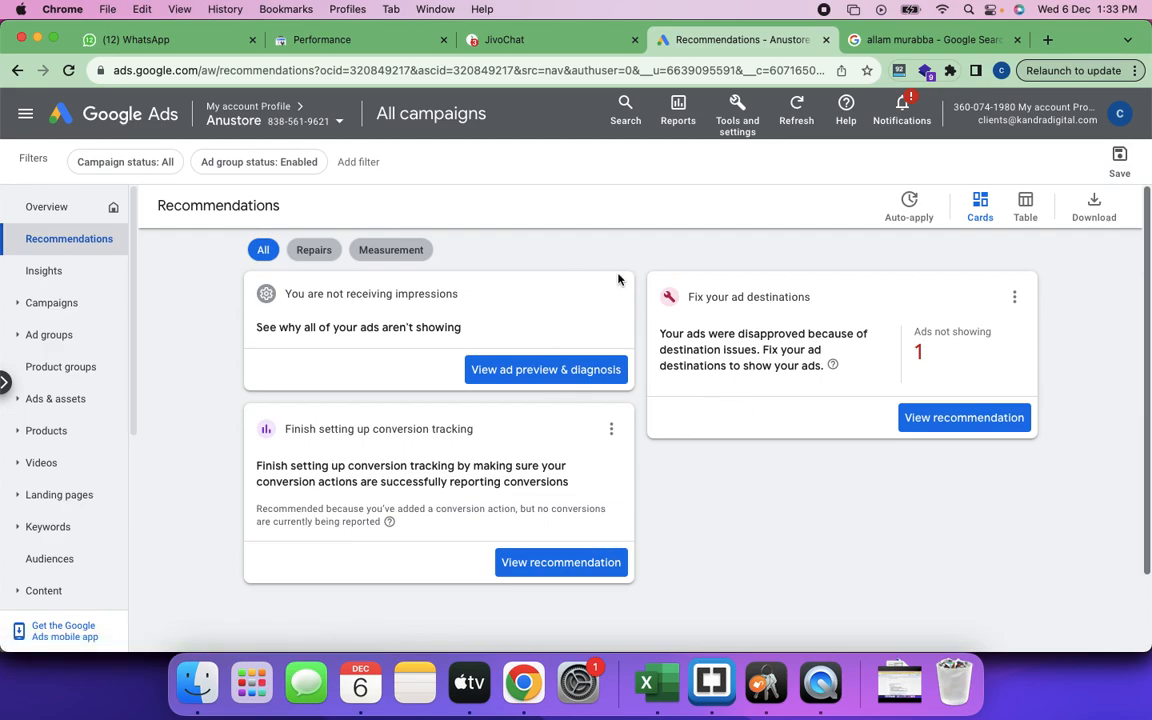
# Open the Anustore campaigns list and look through all campaigns with their budgets, statuses and types.
pyautogui.click(55, 313)
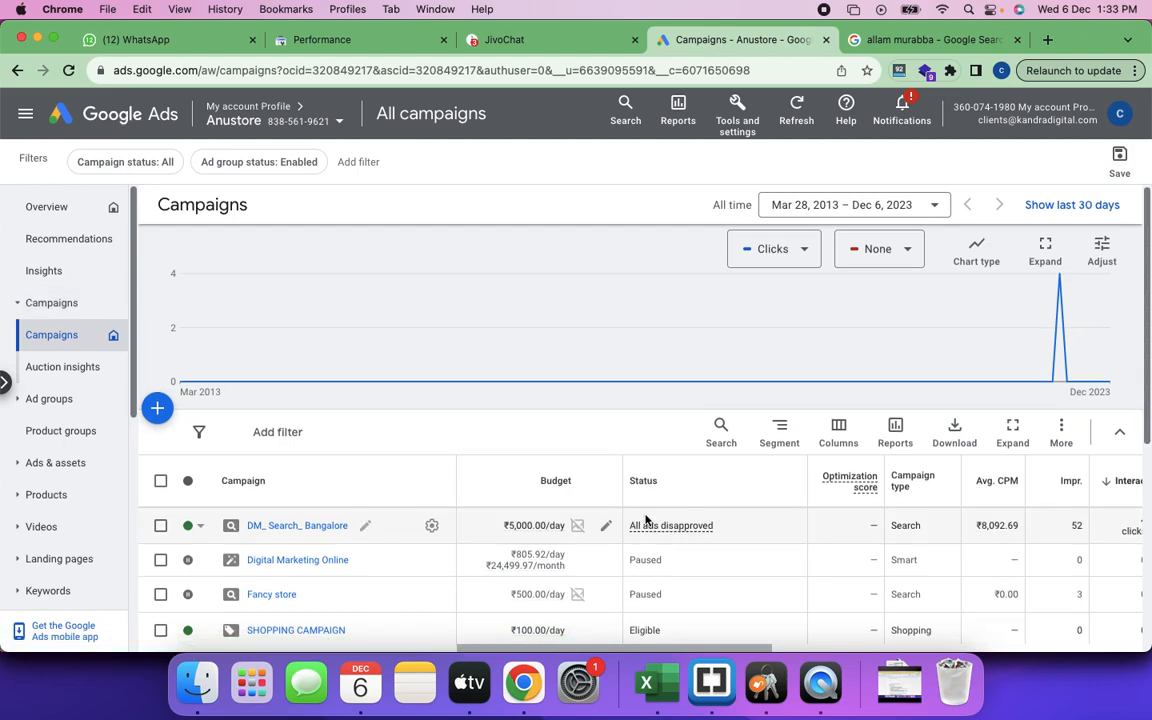
pyautogui.scroll(-3, 660, 505)
pyautogui.scroll(-3, 845, 370)
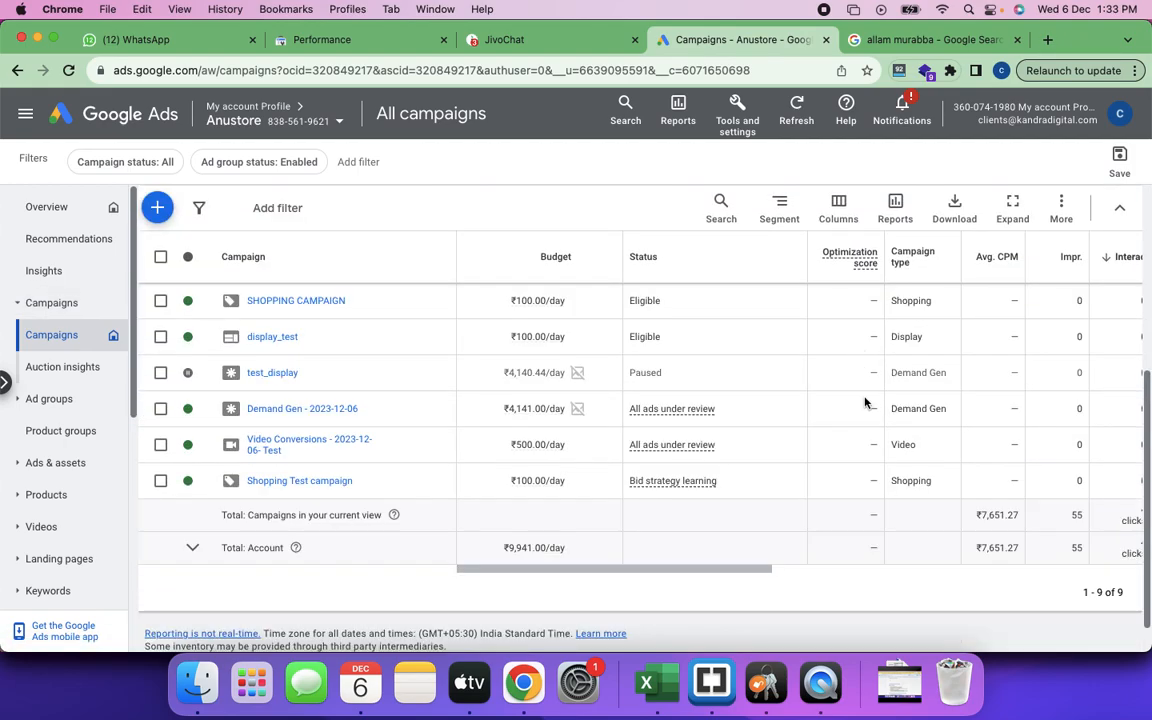
# Open the Anustore recommendations and dismiss all ad destination issue recommendations without giving a reason.
pyautogui.scroll(-1, 865, 420)
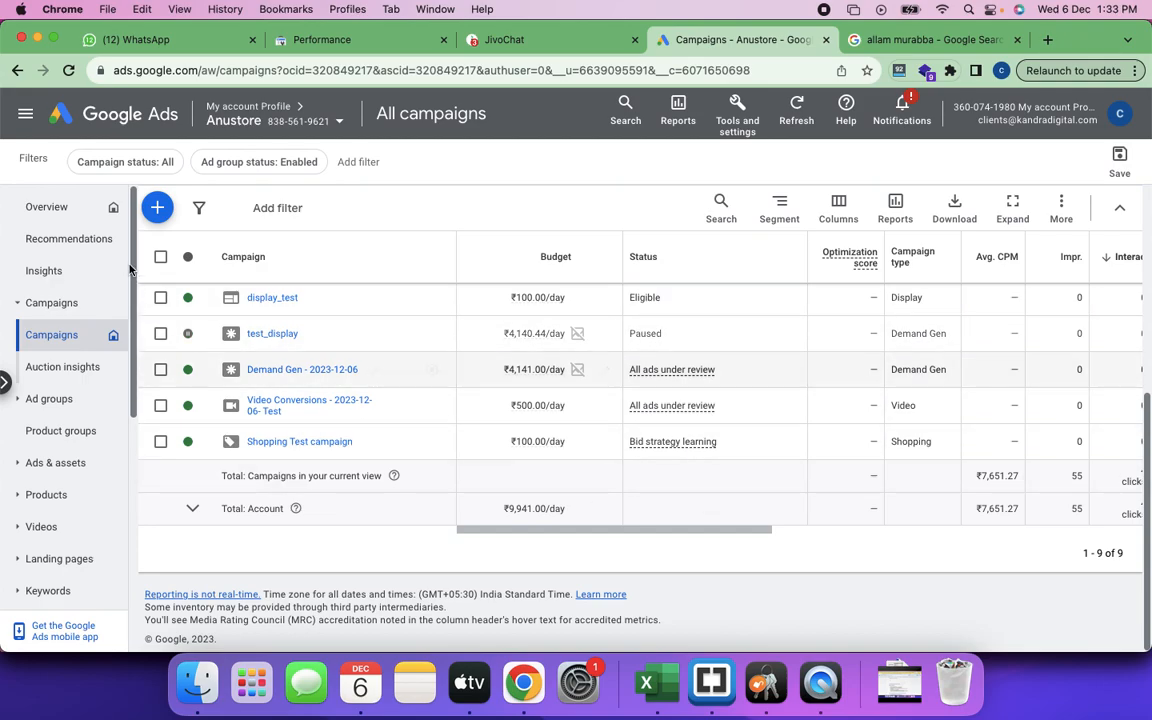
pyautogui.click(86, 238)
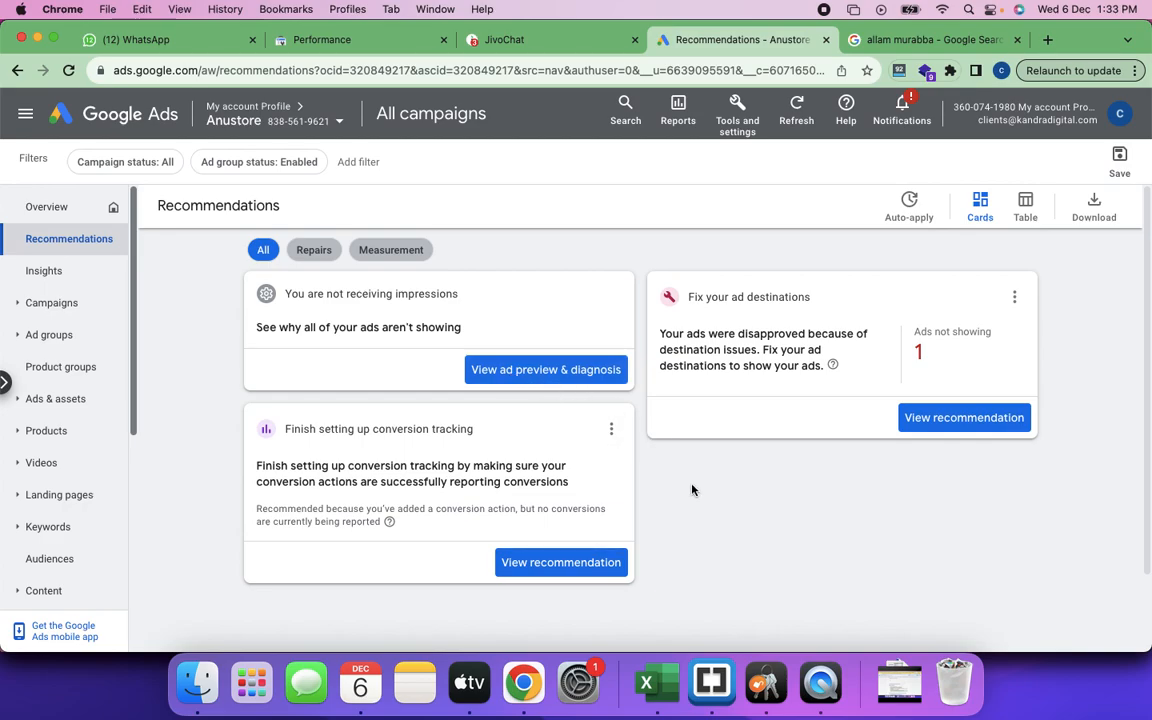
pyautogui.click(1015, 300)
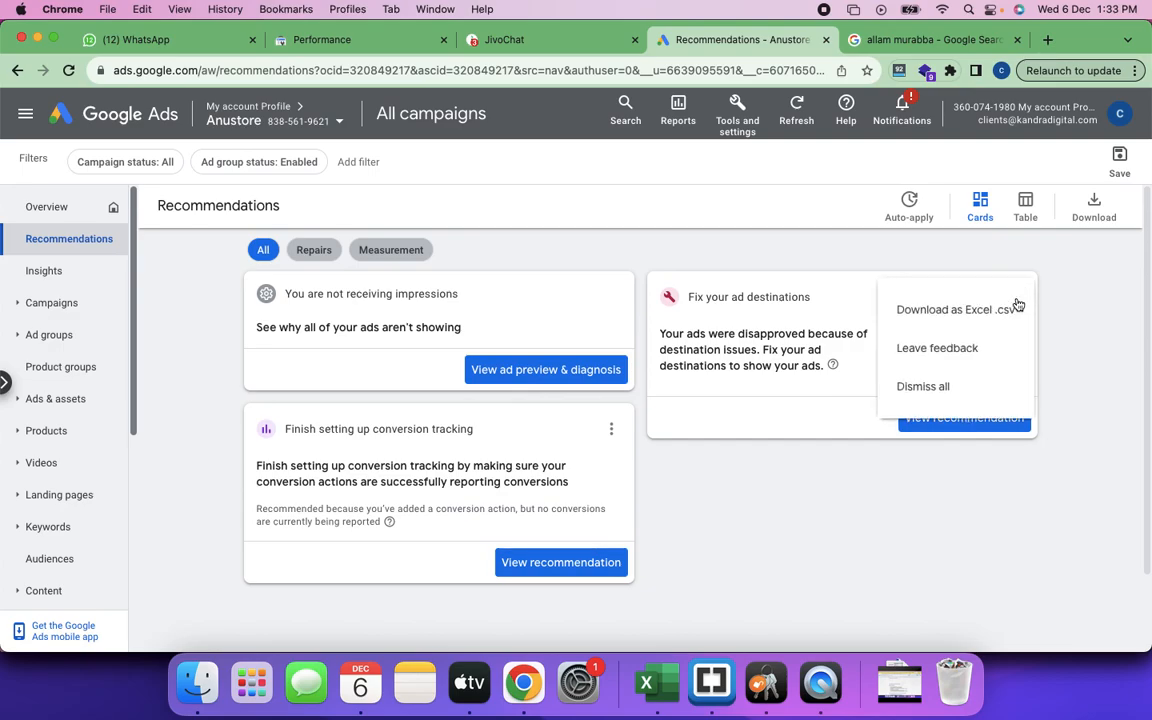
pyautogui.click(932, 387)
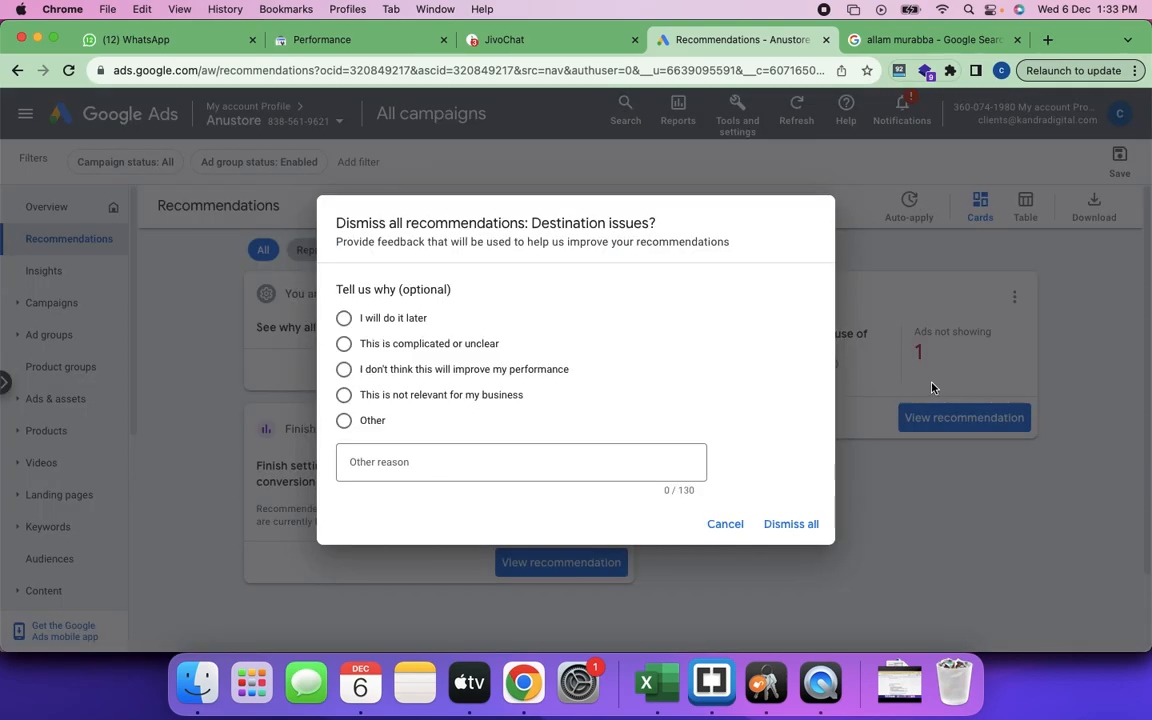
pyautogui.click(801, 525)
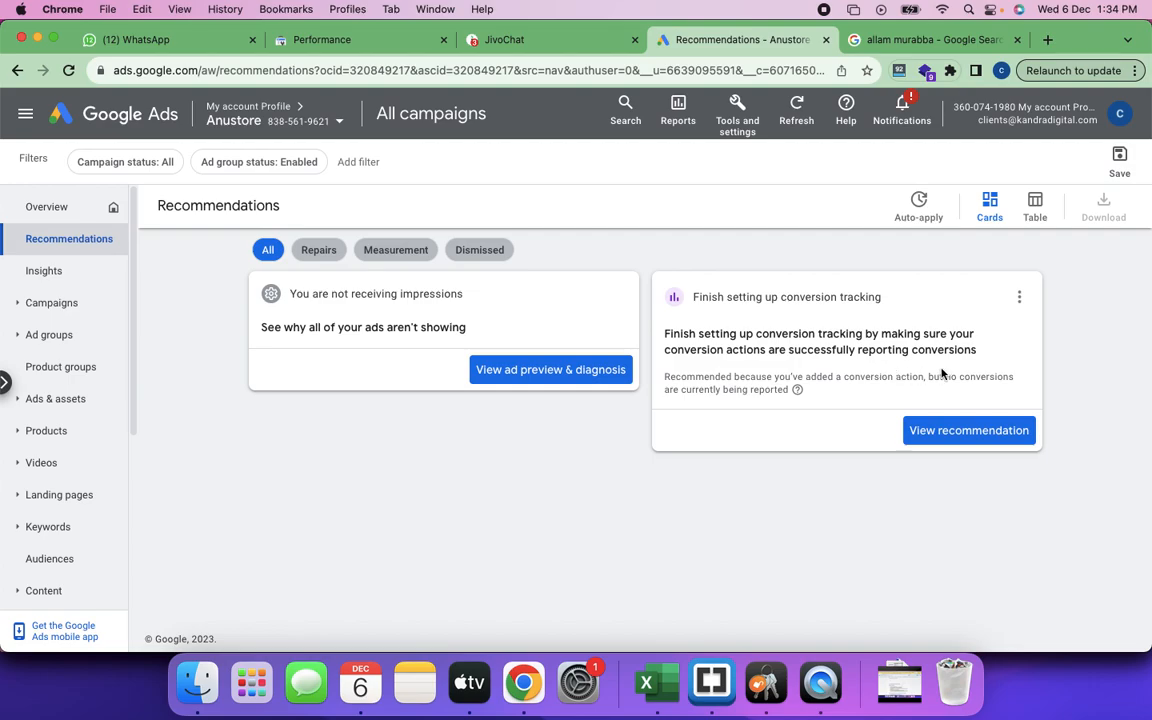
# Dismiss all conversion tracking recommendations for the Anustore account without giving a reason.
pyautogui.click(1019, 296)
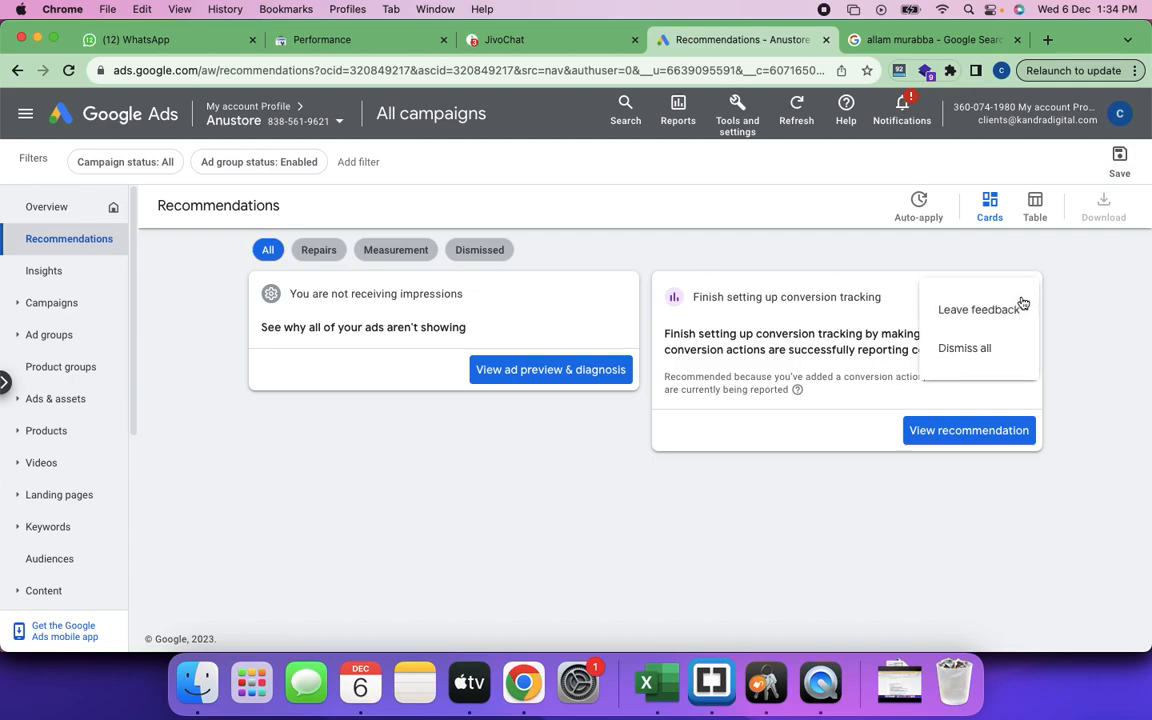
pyautogui.click(970, 350)
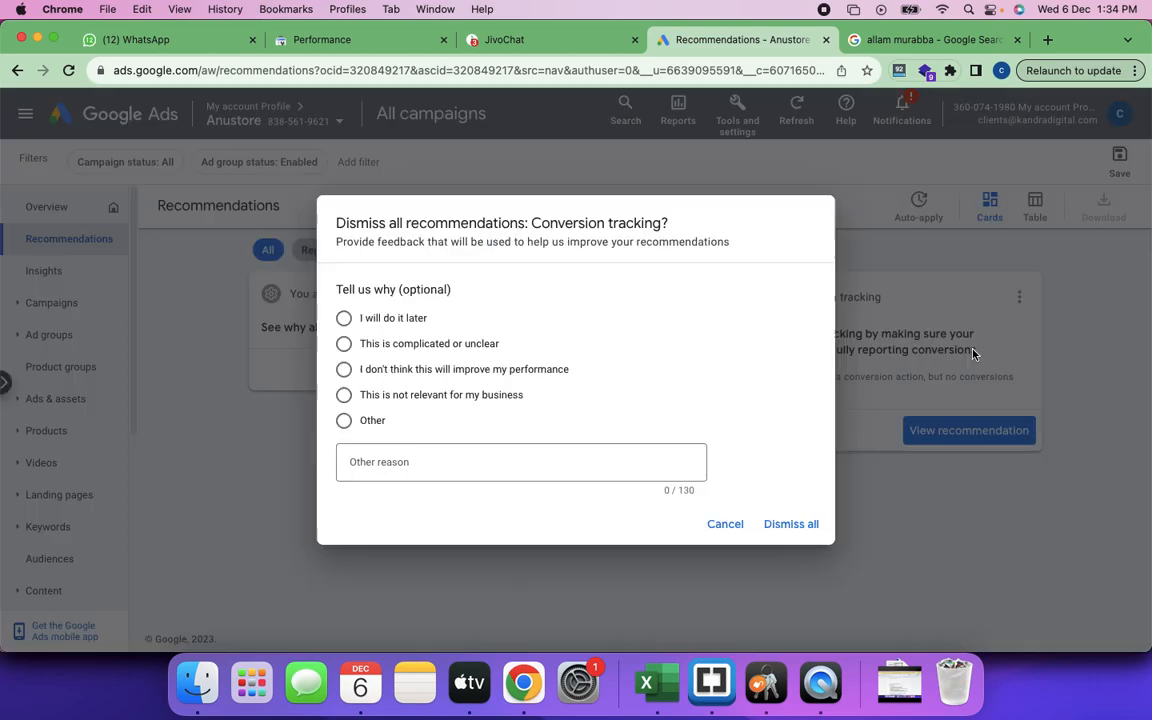
pyautogui.click(783, 525)
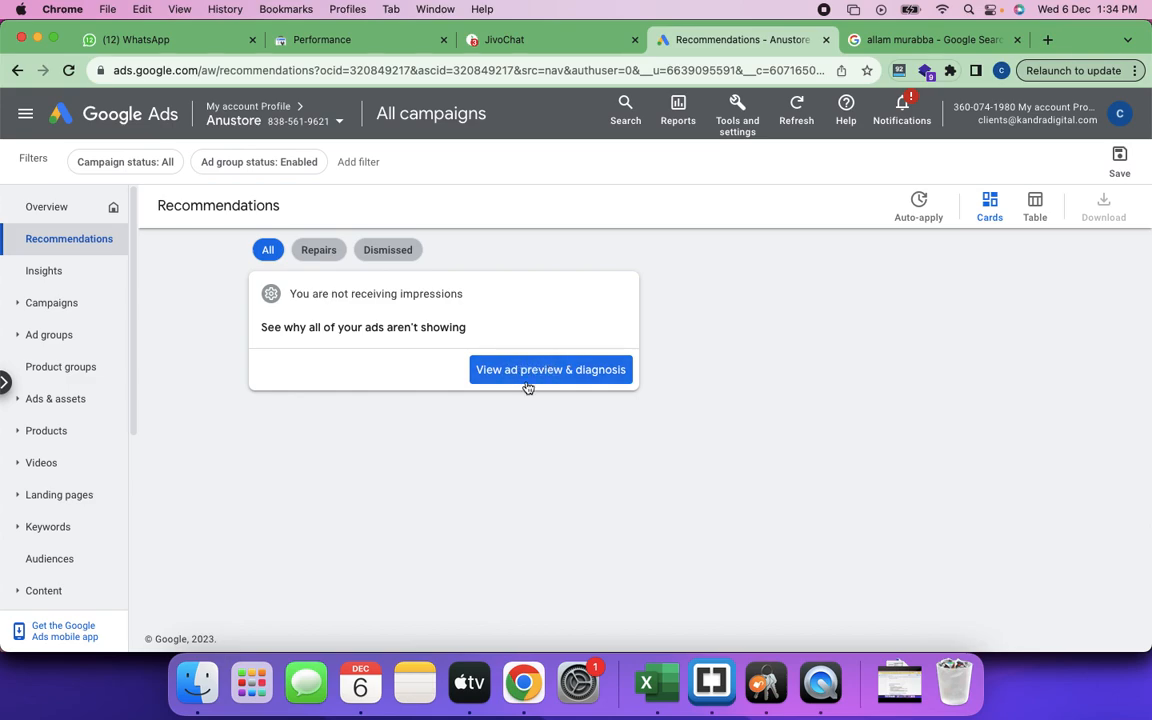
# Search the account list for "kandra" and switch to the KandraFoods account.
pyautogui.click(341, 129)
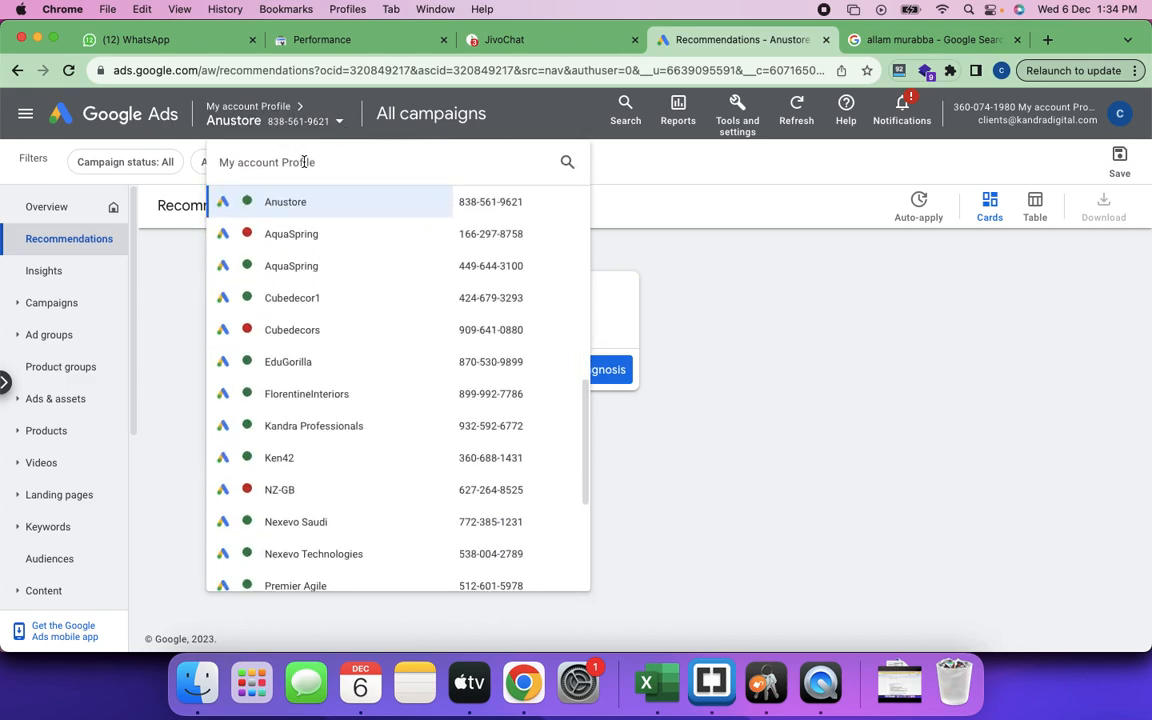
pyautogui.click(566, 162)
pyautogui.write('kandra')
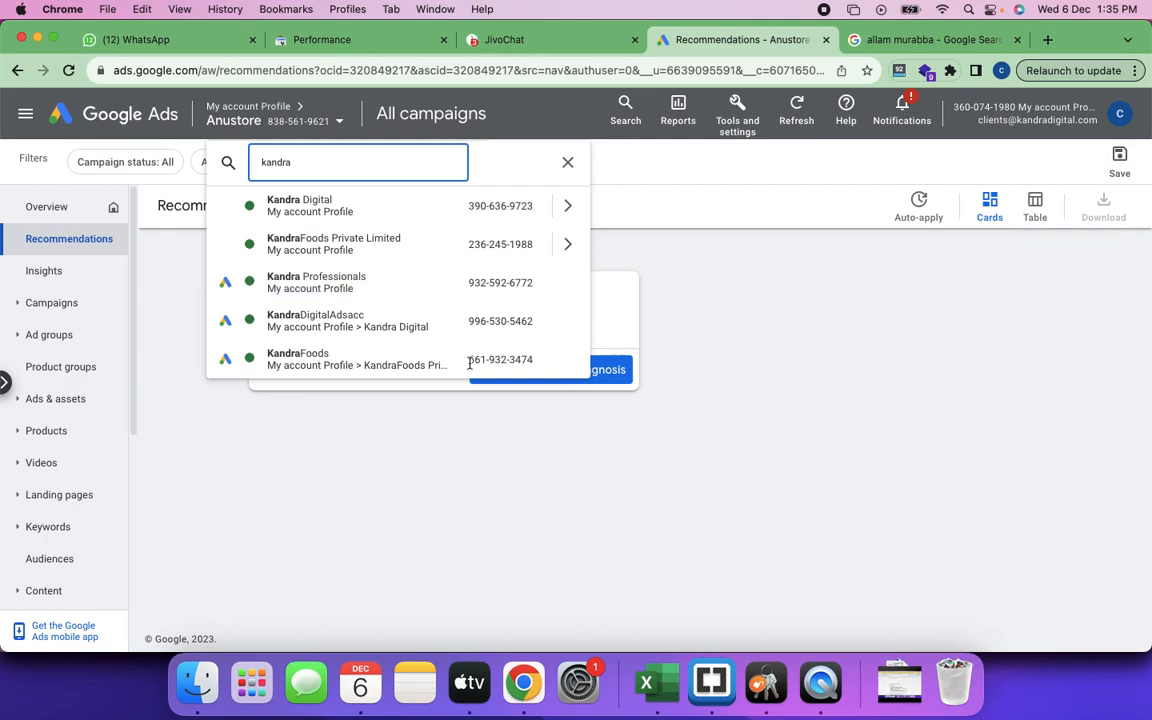
pyautogui.click(360, 370)
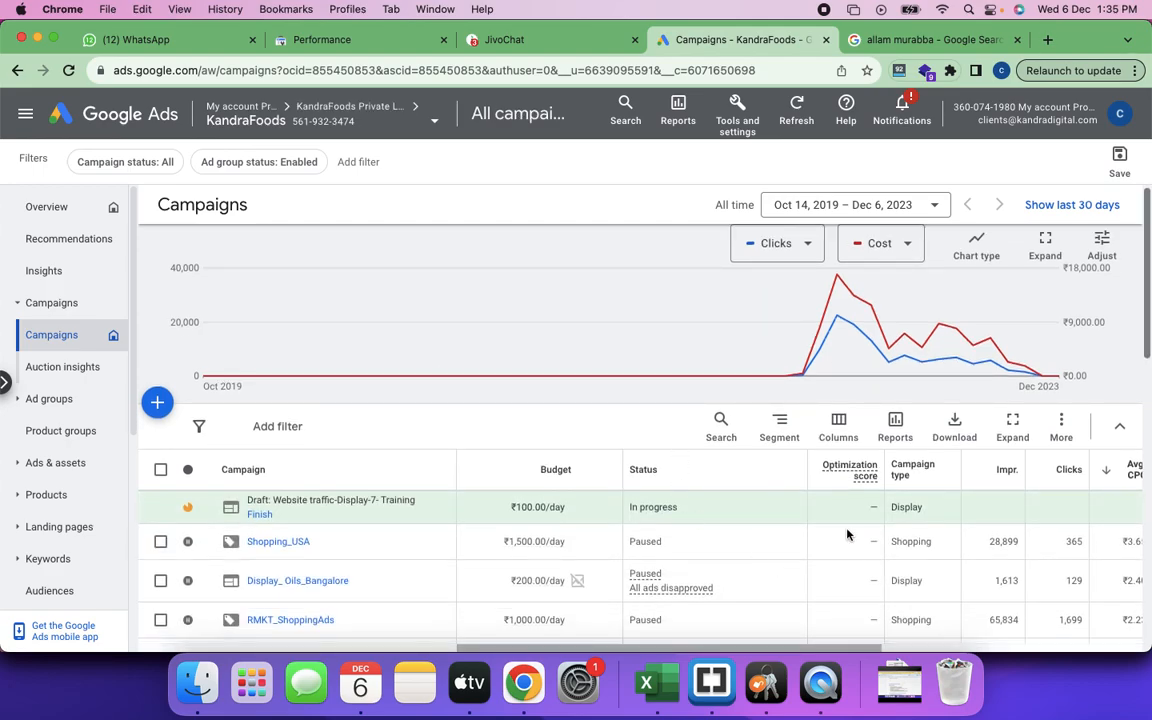
# Set the KandraFoods campaigns date range to Last month and look through the campaign rows.
pyautogui.scroll(-3, 845, 530)
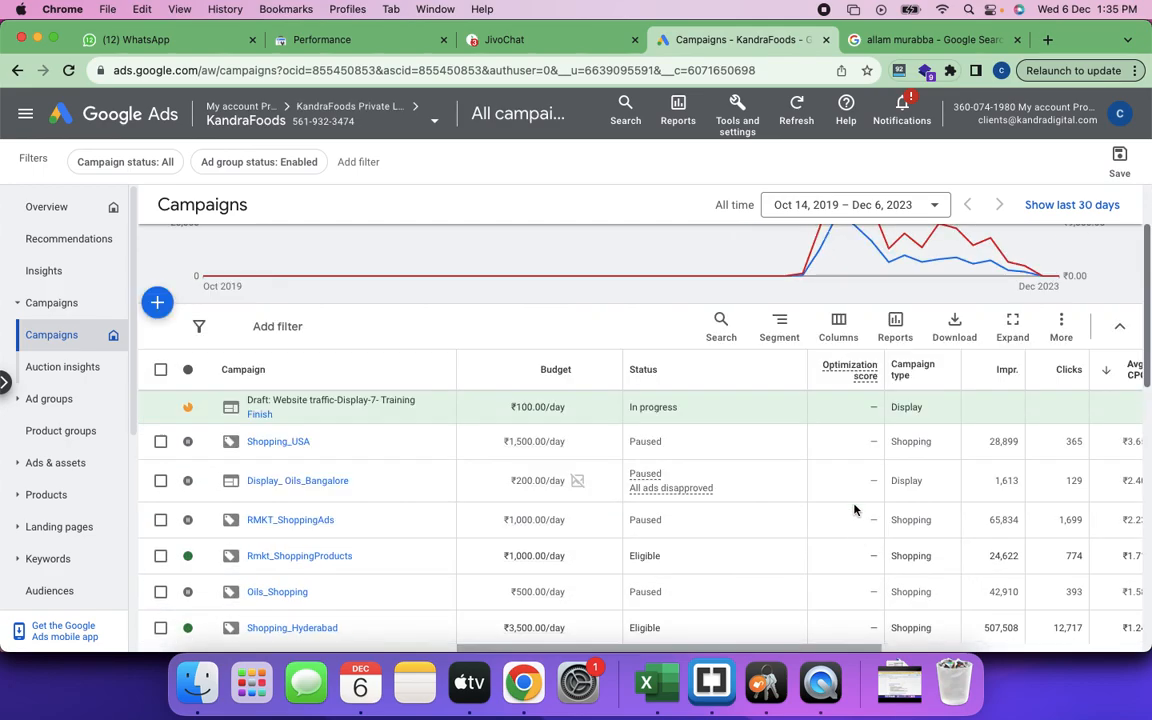
pyautogui.click(935, 208)
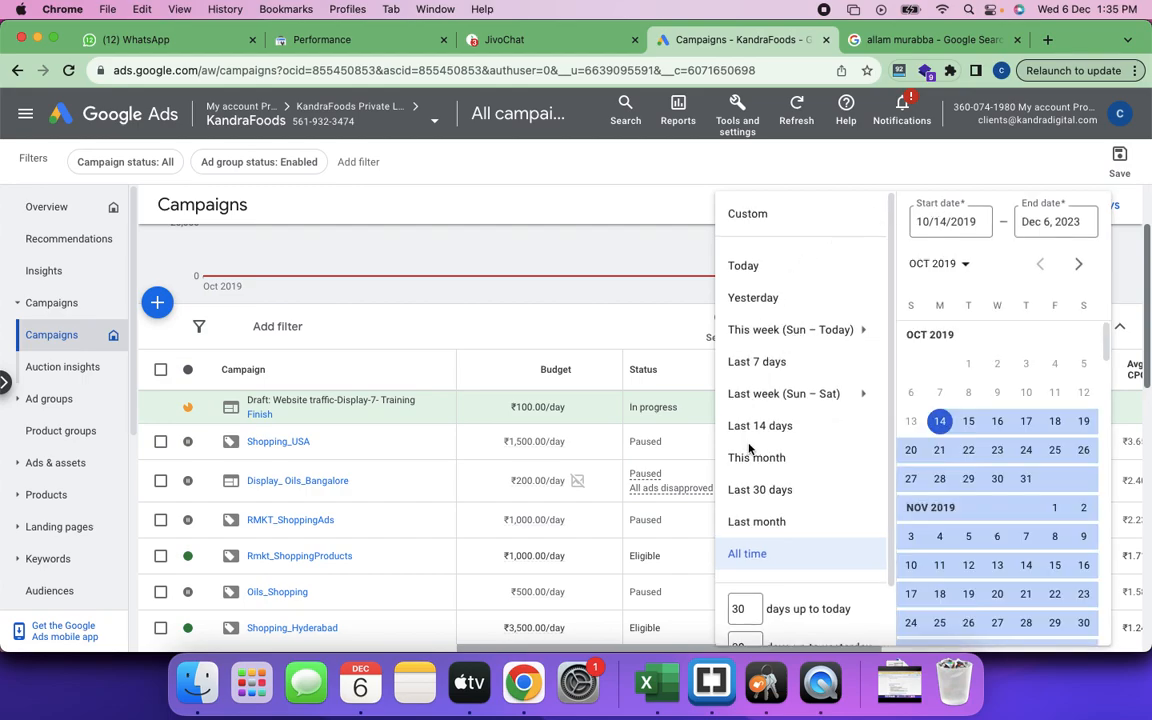
pyautogui.click(755, 522)
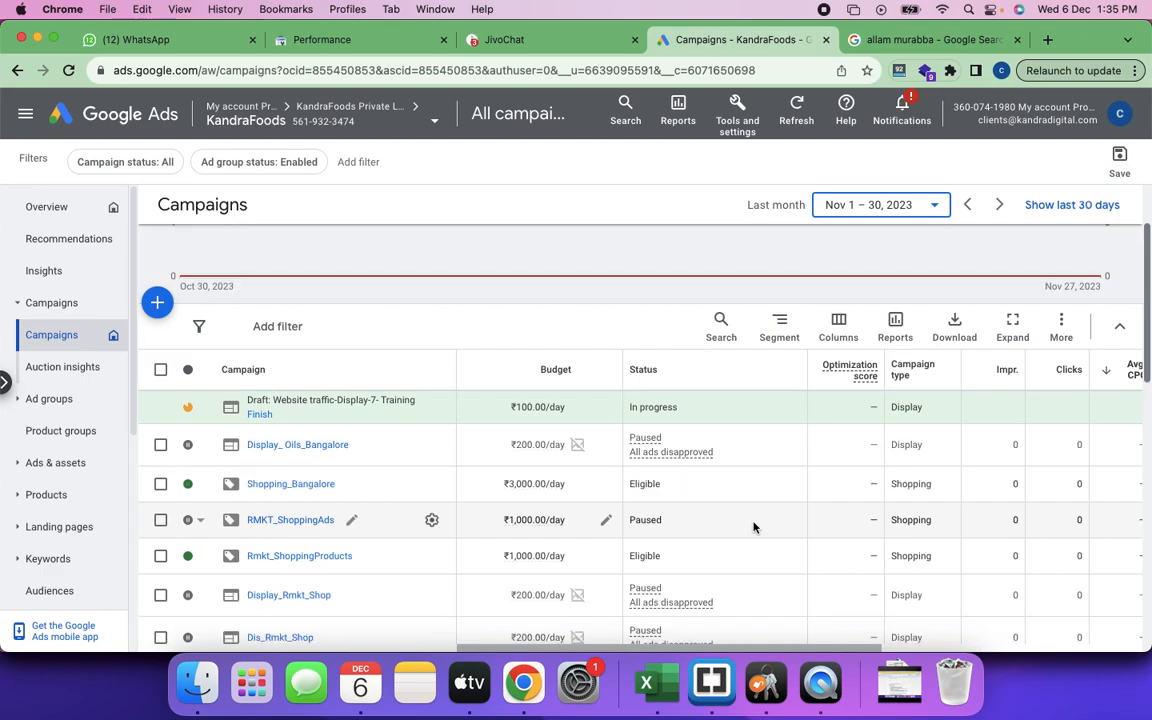
pyautogui.scroll(-3, 578, 501)
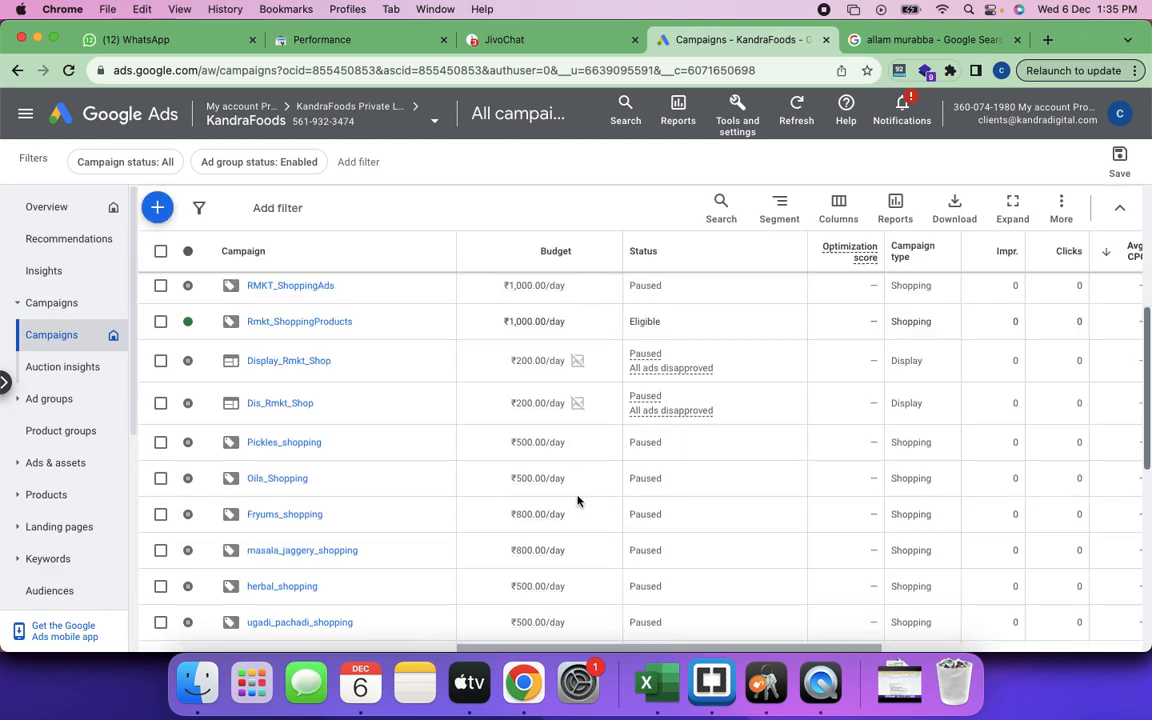
pyautogui.scroll(5, 578, 501)
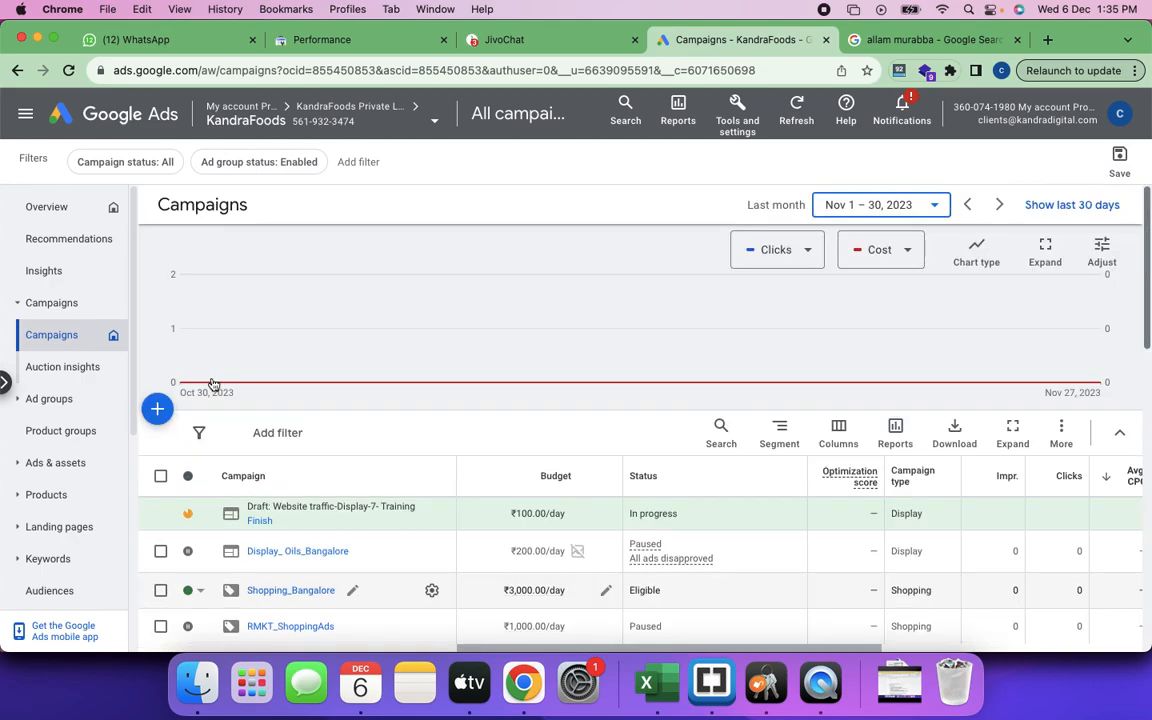
# Open the KandraFoods recommendations, read the Merchant Center and conversion tracking cards, and check the latter's options without dismissing it.
pyautogui.click(81, 245)
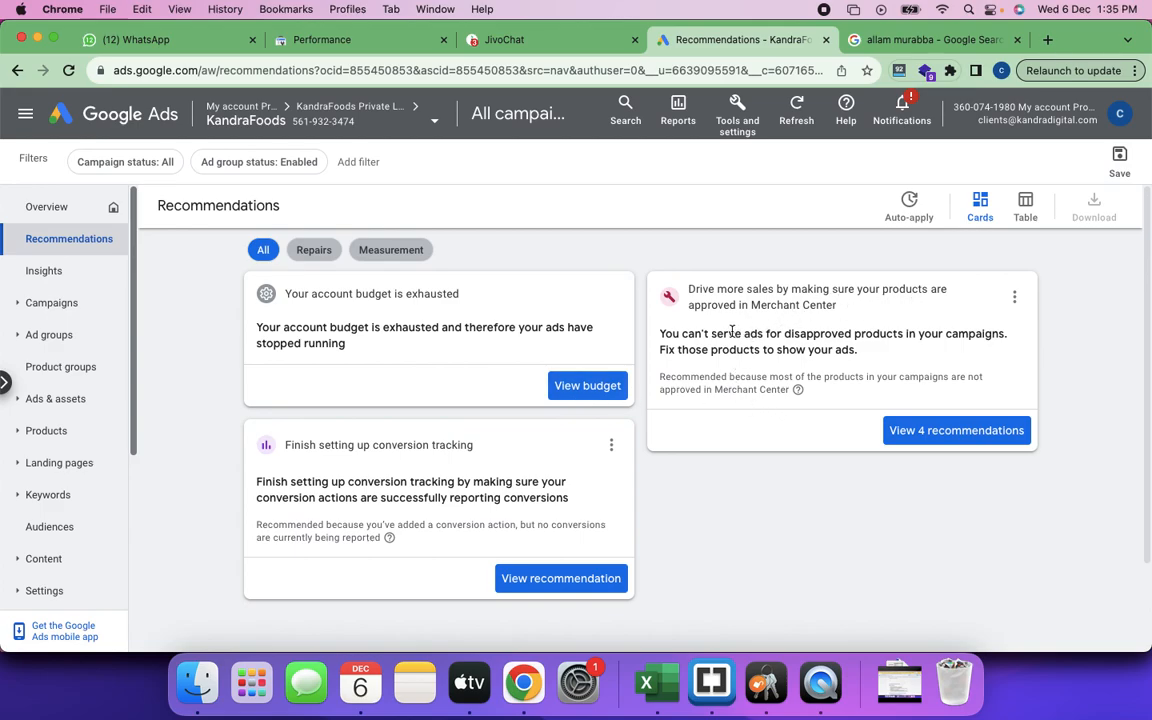
pyautogui.moveTo(711, 336); pyautogui.dragTo(877, 352)
pyautogui.moveTo(257, 484); pyautogui.dragTo(575, 503)
pyautogui.click(680, 566)
pyautogui.click(611, 445)
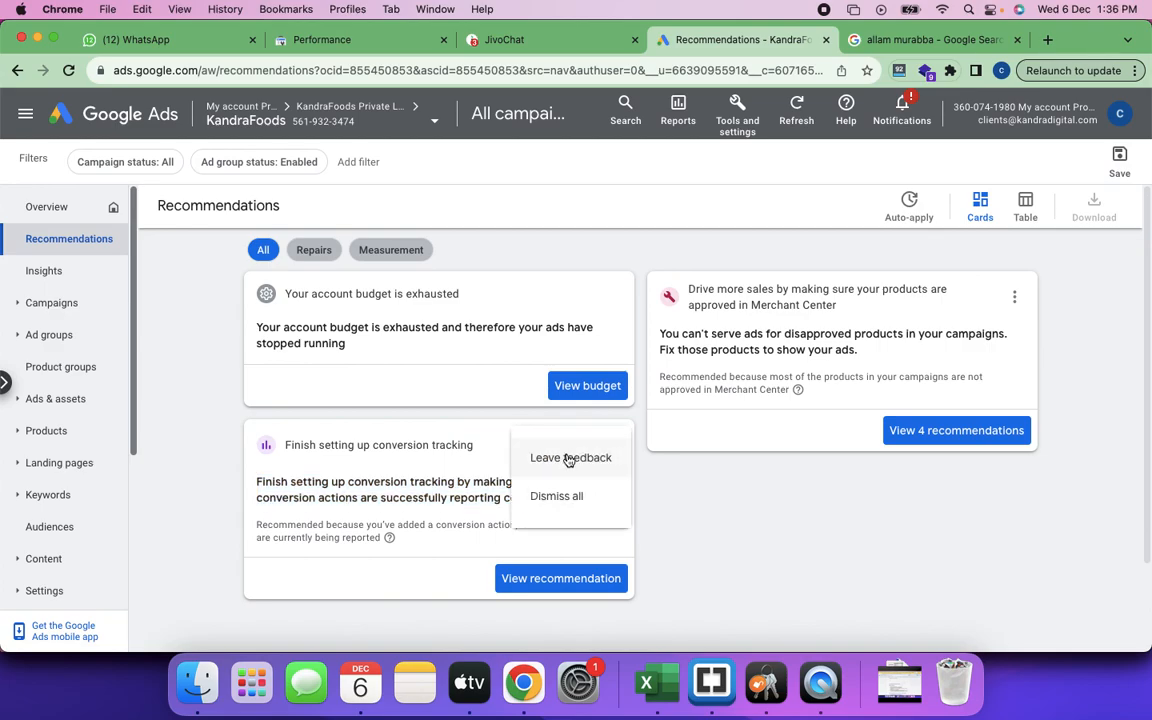
pyautogui.click(717, 499)
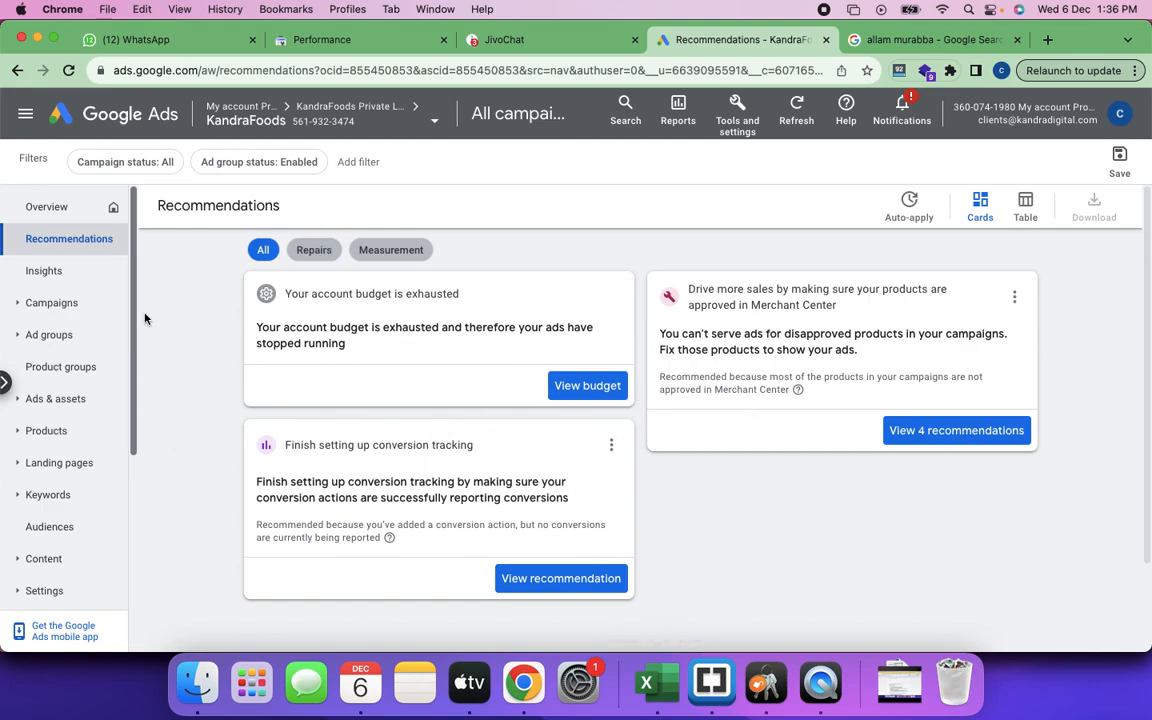
# View the KandraFoods account's ads list and its products list.
pyautogui.scroll(-4, 65, 390)
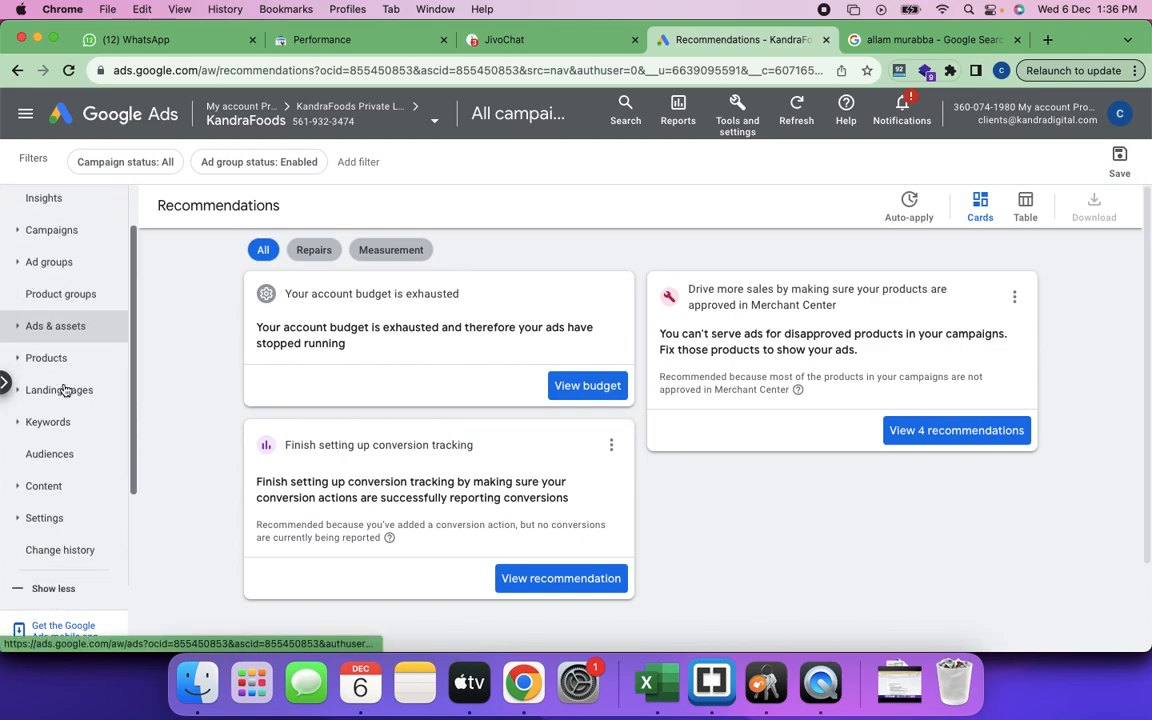
pyautogui.scroll(4, 60, 380)
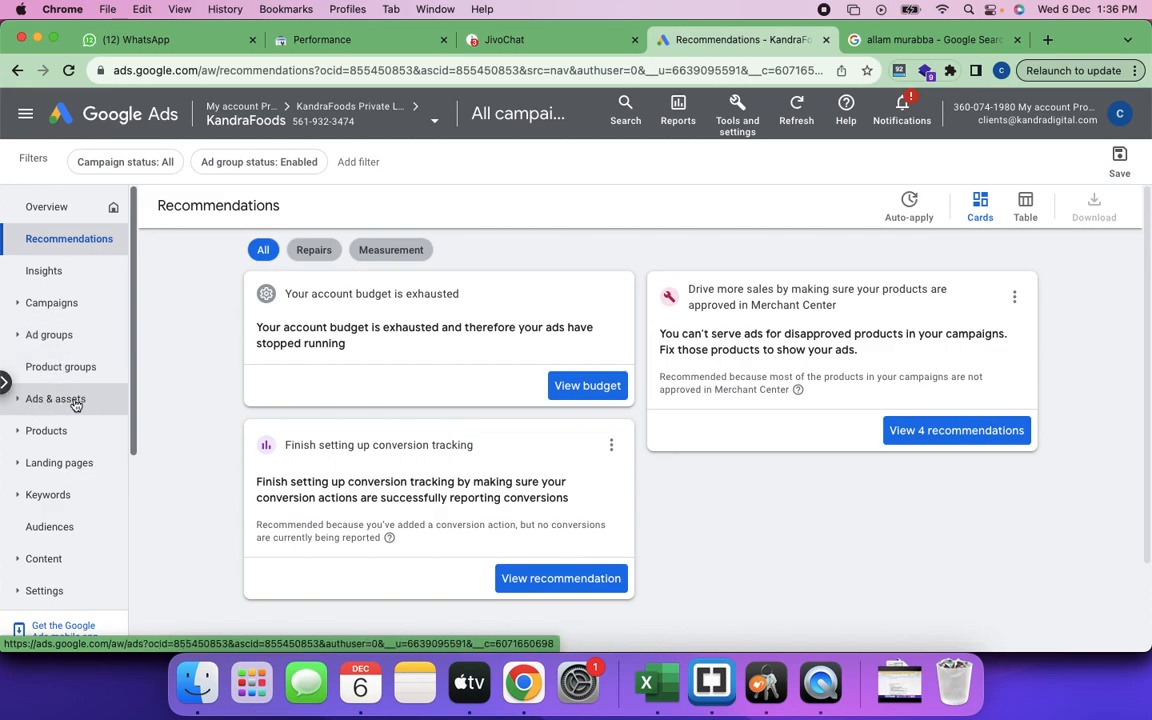
pyautogui.click(27, 408)
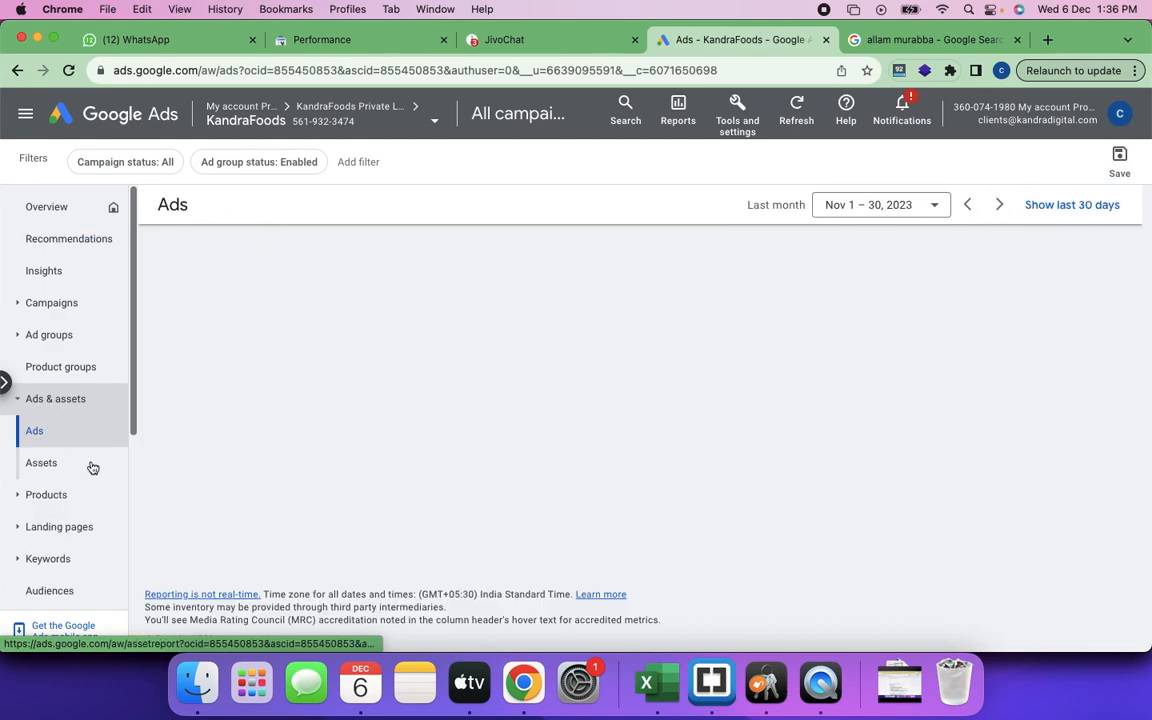
pyautogui.scroll(-1, 91, 467)
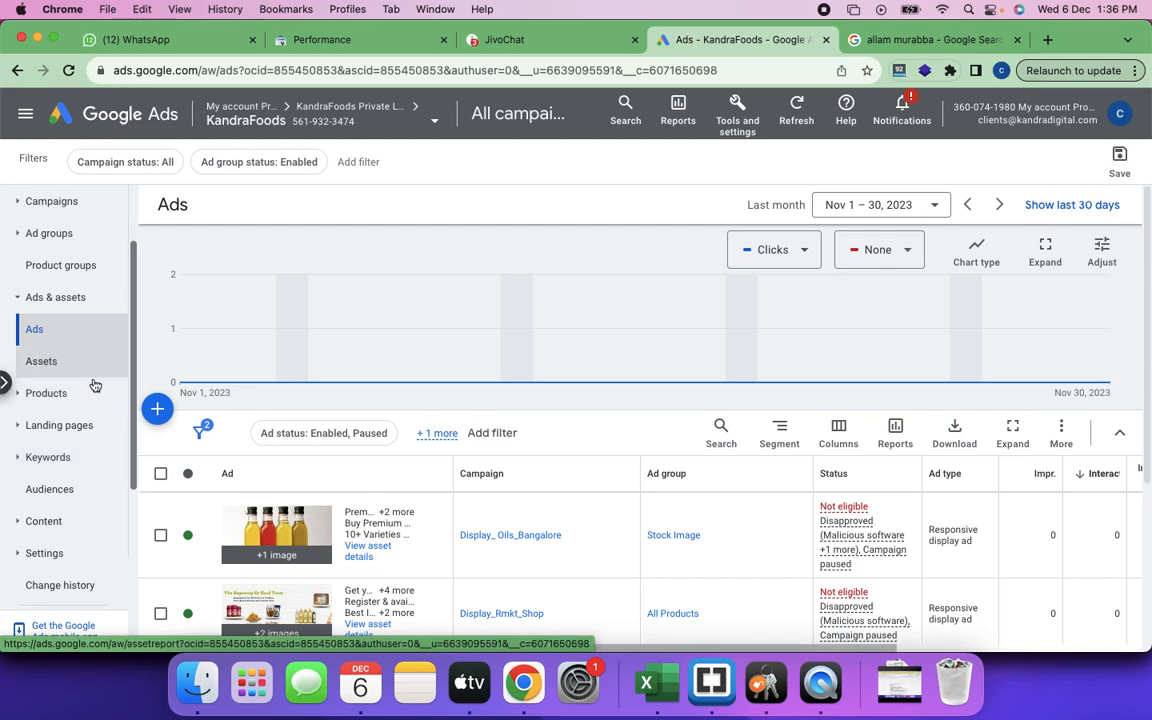
pyautogui.click(26, 399)
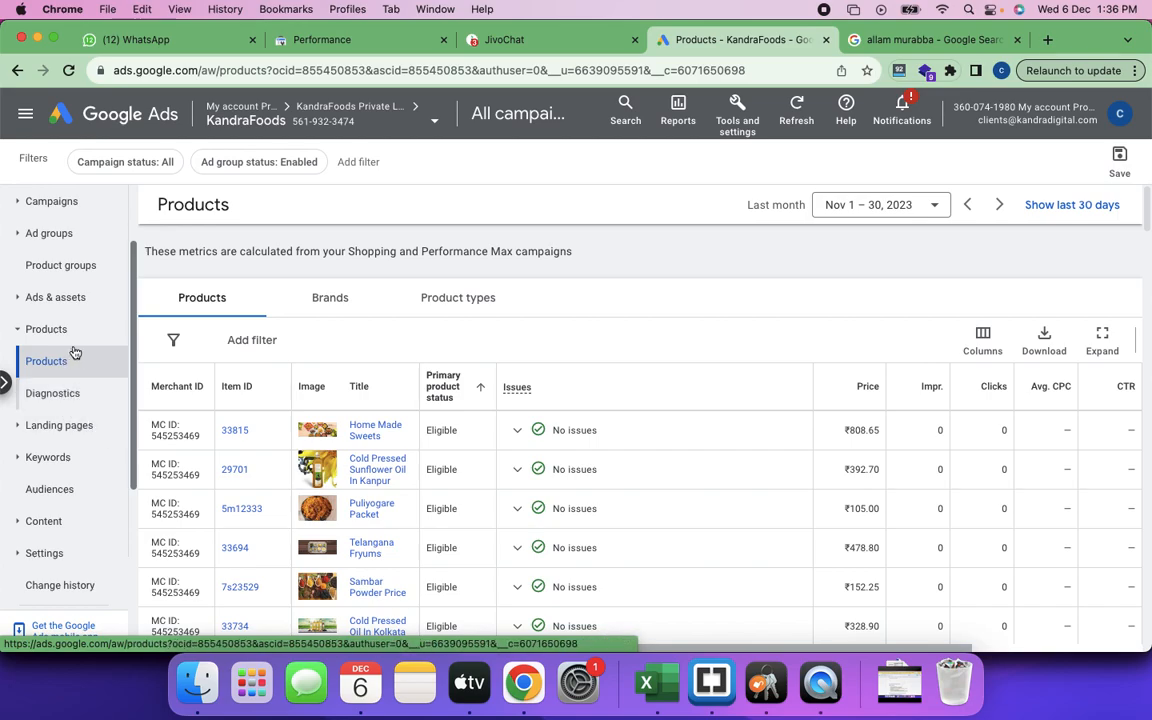
# View the landing pages report and expand the Keywords section to show its negative keywords and search terms pages.
pyautogui.click(26, 425)
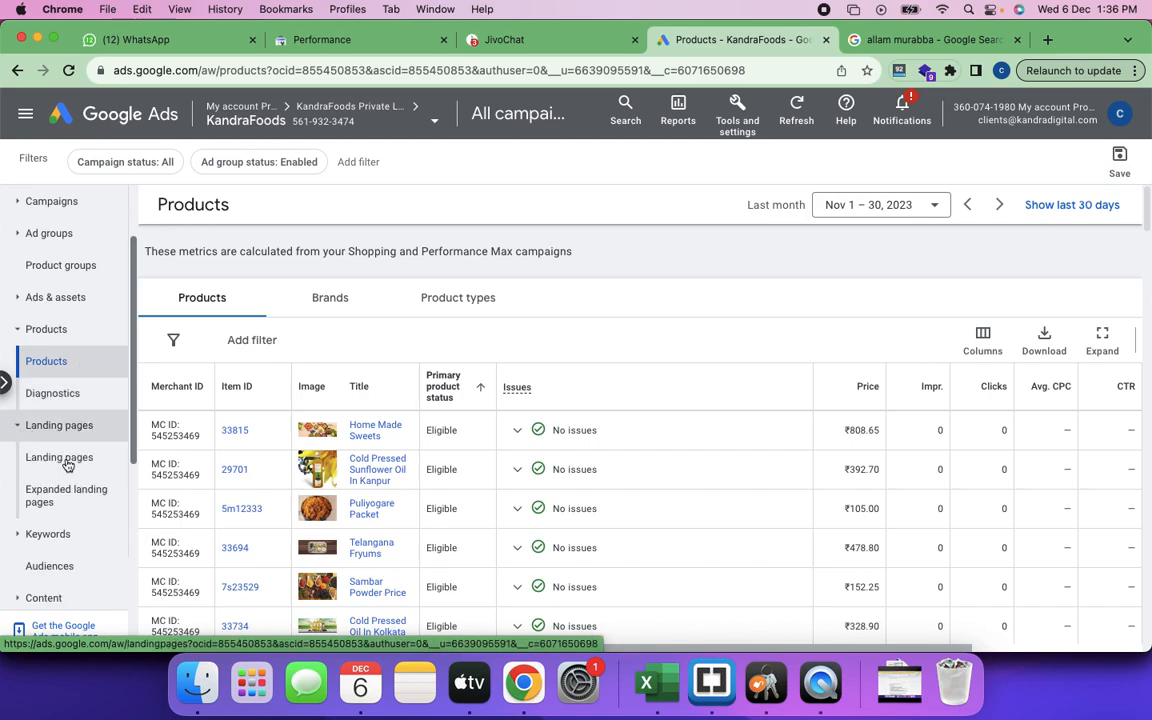
pyautogui.click(59, 457)
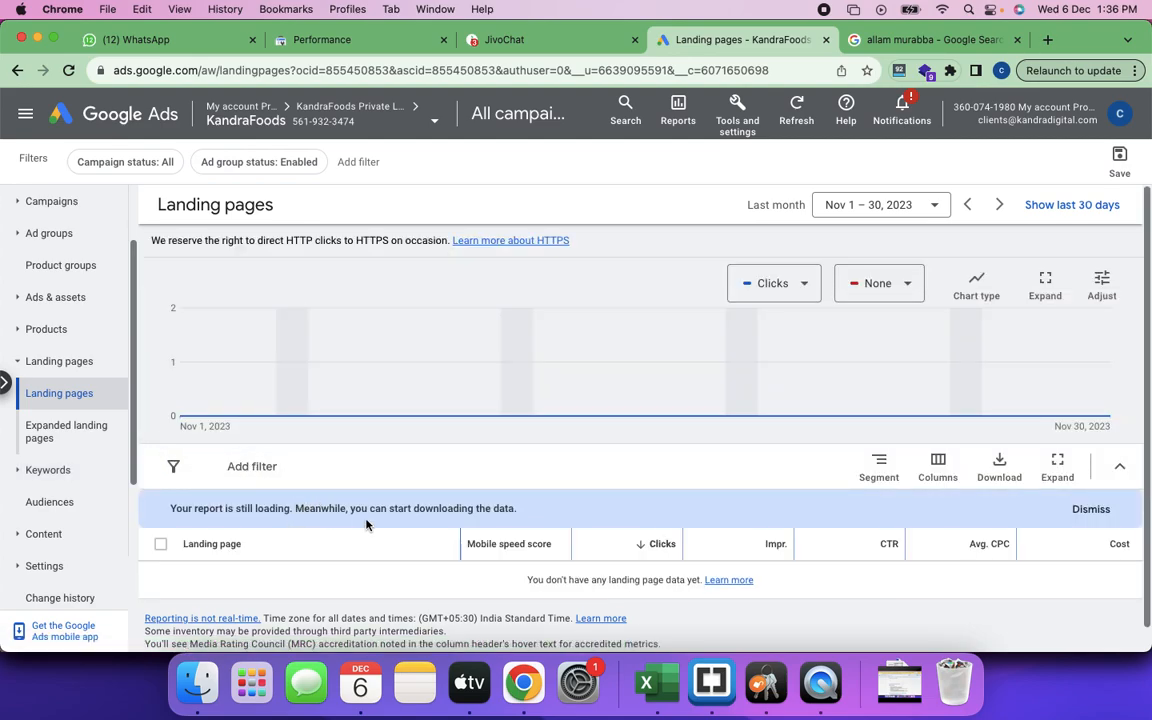
pyautogui.click(20, 476)
pyautogui.scroll(-2, 72, 512)
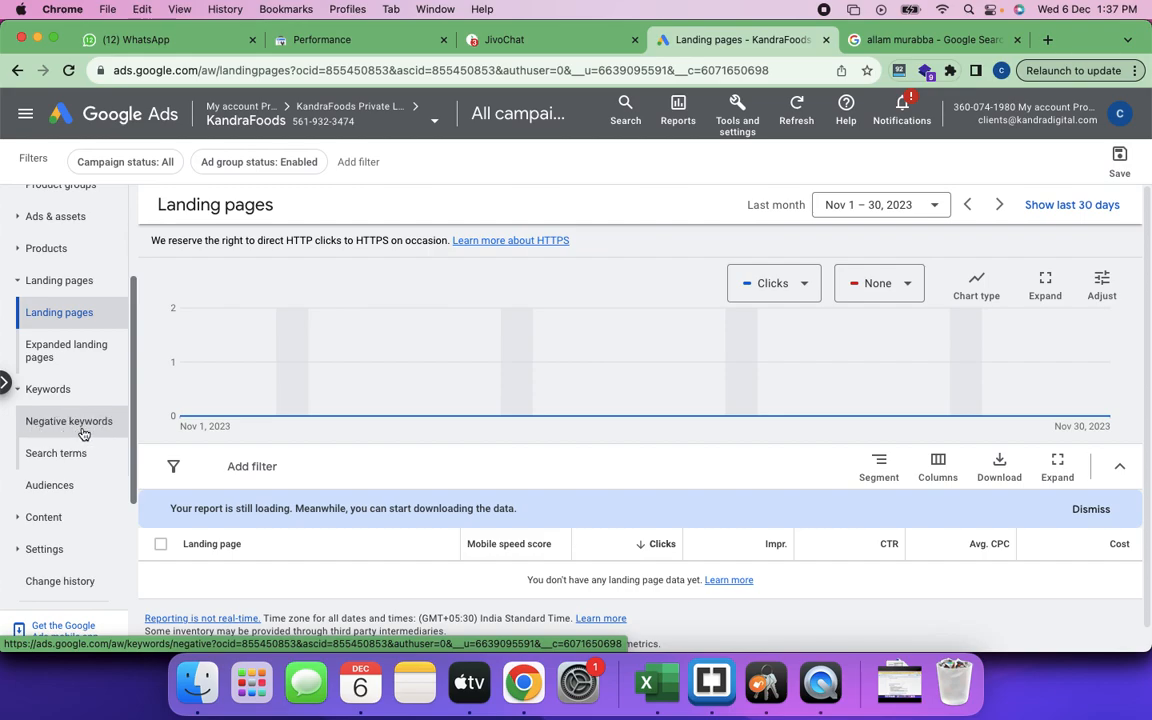
# Open the account's audiences and view the demographics by gender and the exclusions section.
pyautogui.click(57, 490)
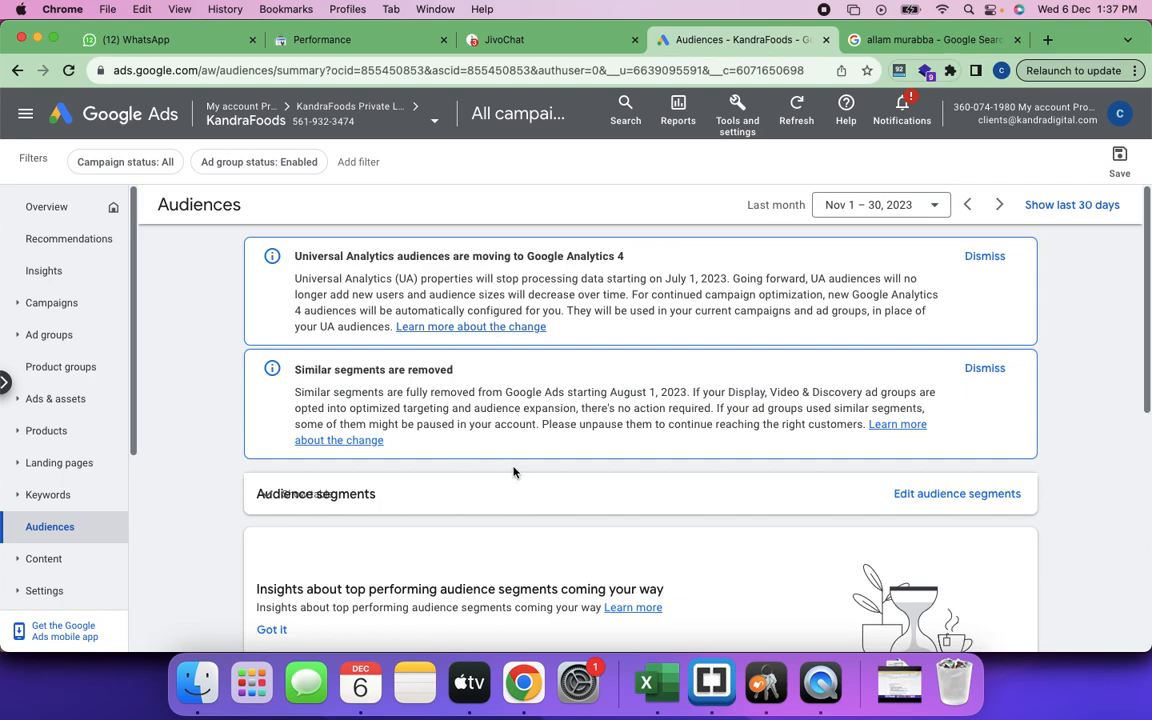
pyautogui.scroll(-3, 513, 472)
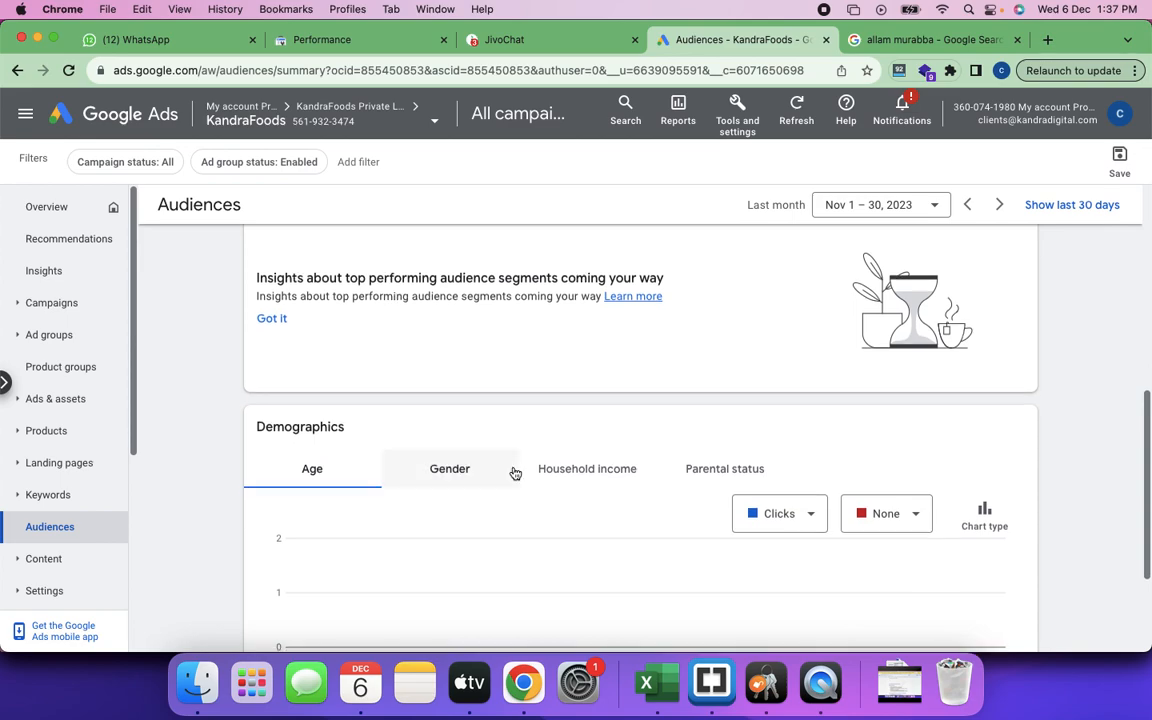
pyautogui.click(515, 473)
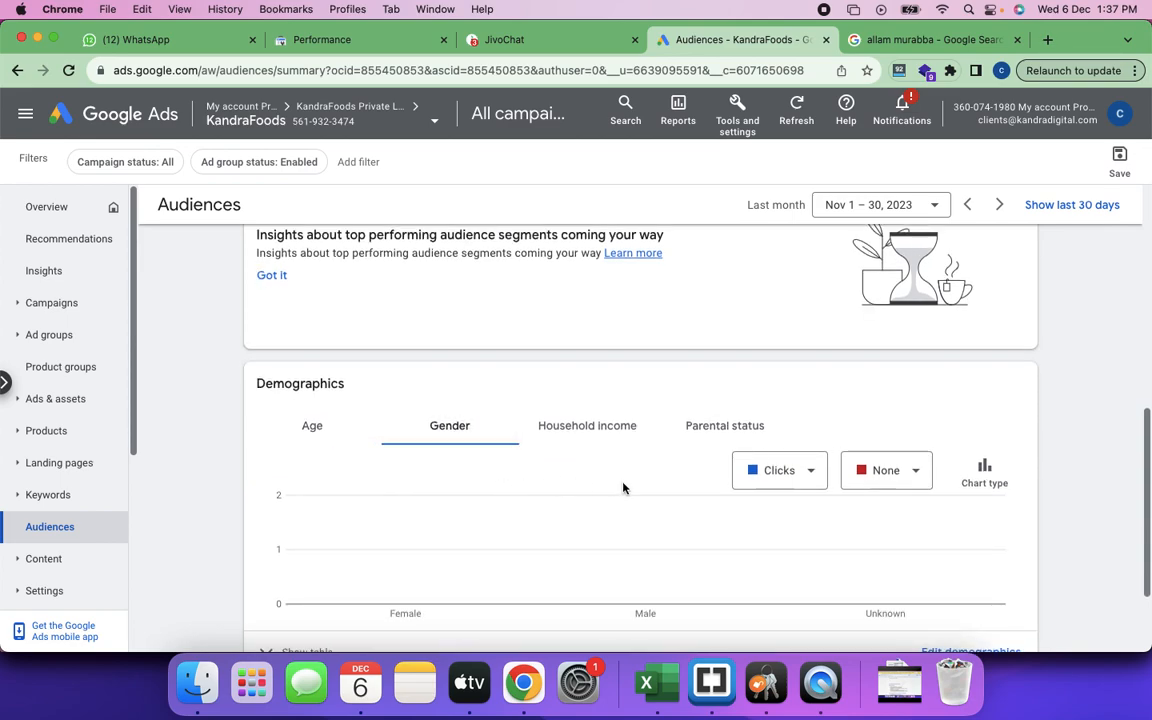
pyautogui.scroll(-1, 620, 485)
pyautogui.scroll(-1, 650, 500)
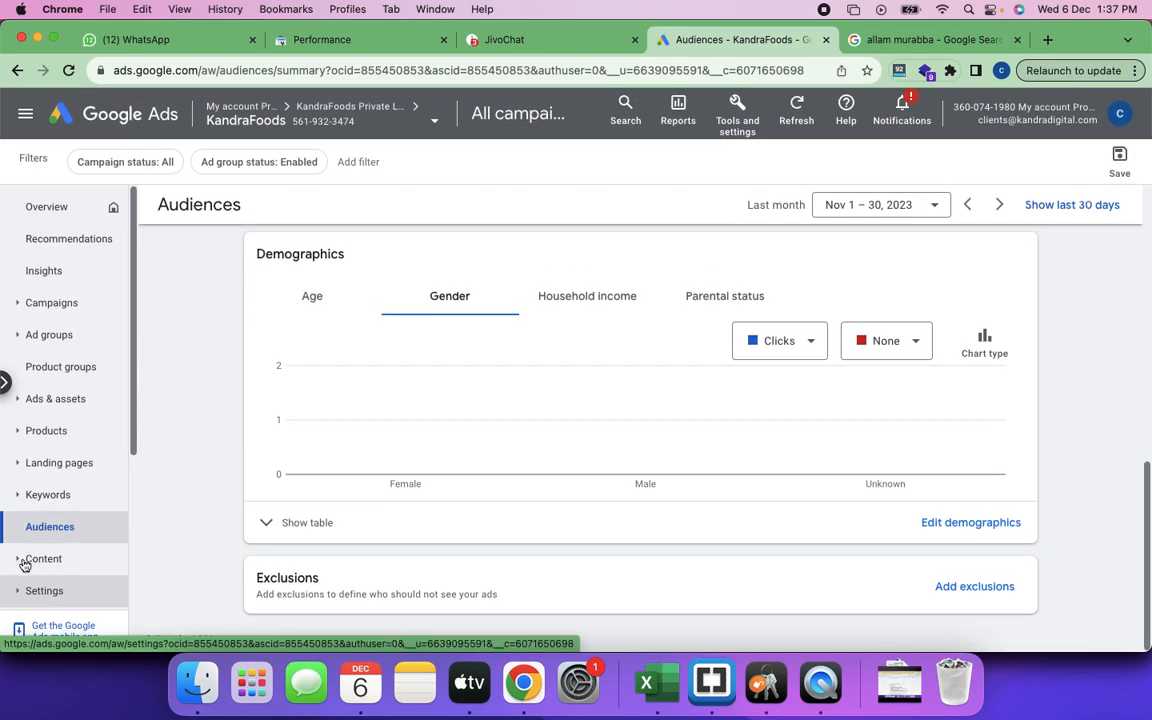
# Open the content topics report and expand the Content section to look over its placements, keywords and exclusions pages.
pyautogui.click(24, 563)
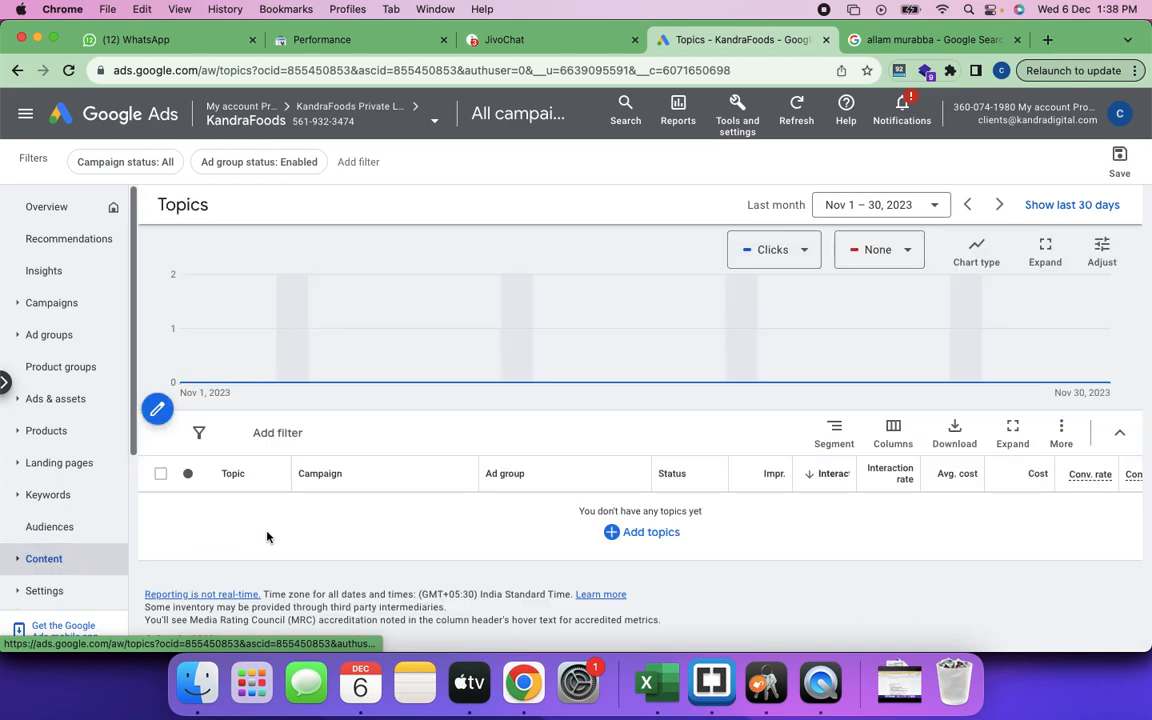
pyautogui.scroll(-3, 67, 569)
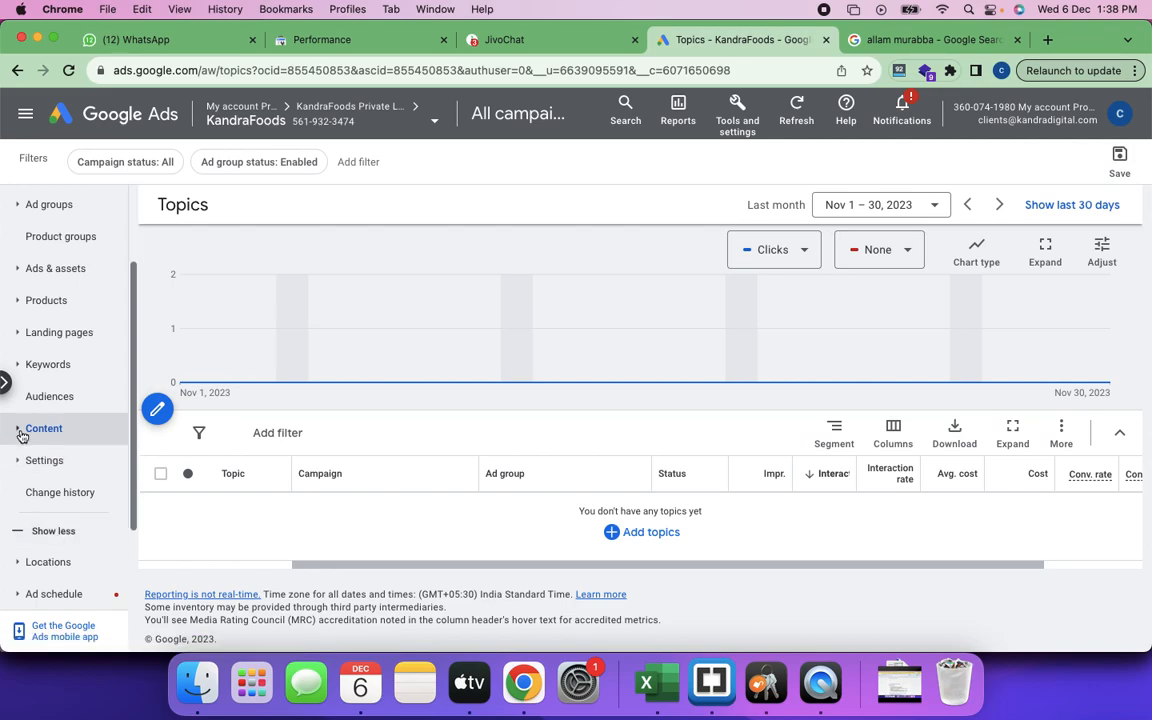
pyautogui.click(22, 432)
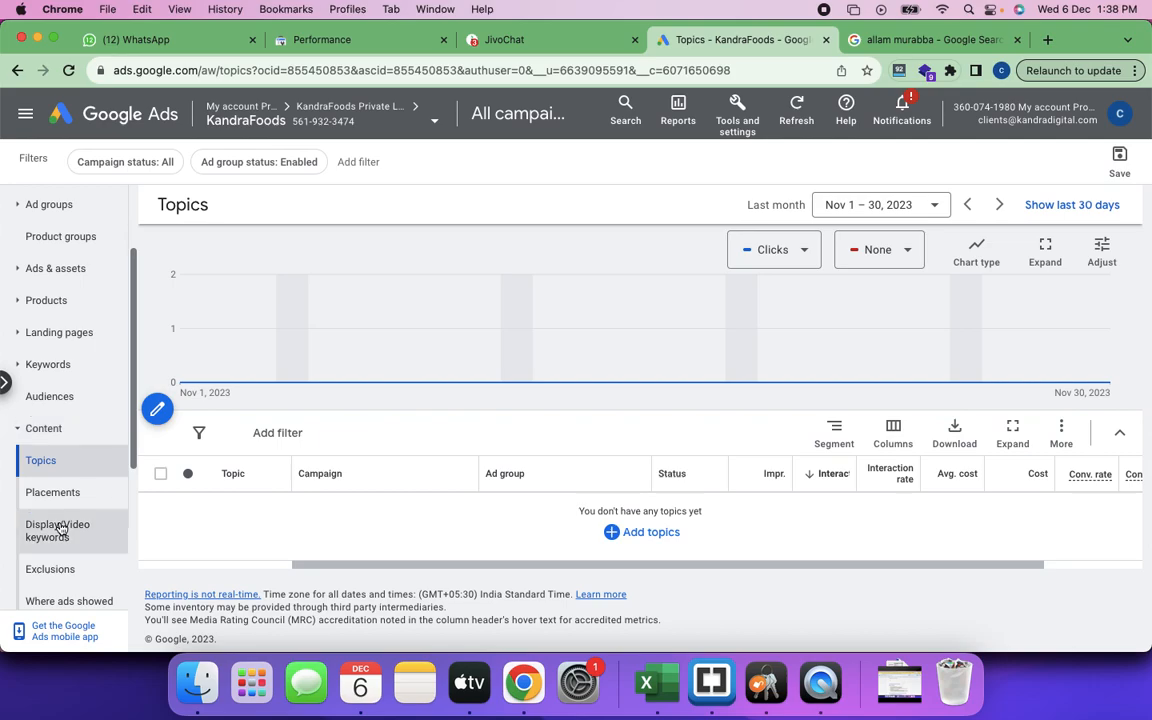
pyautogui.scroll(-2, 60, 529)
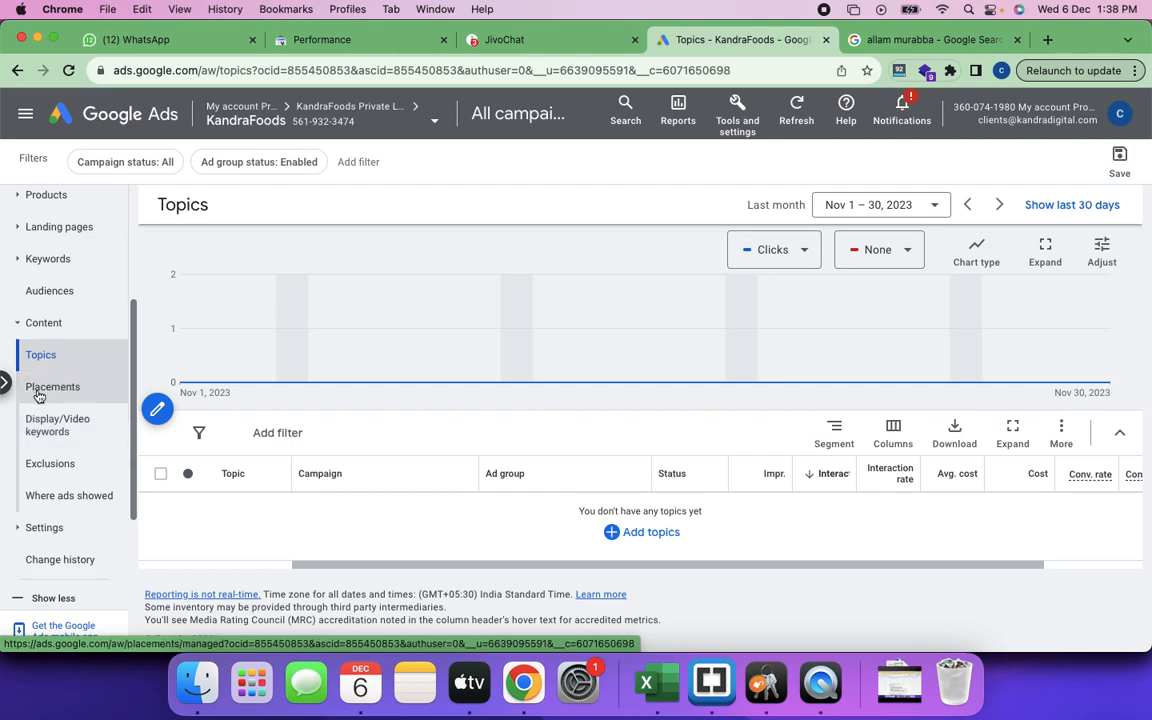
# Expand the Locations section to look over its locations, excluded and per store report pages, along with the neighbouring navigation entries.
pyautogui.scroll(-2, 67, 489)
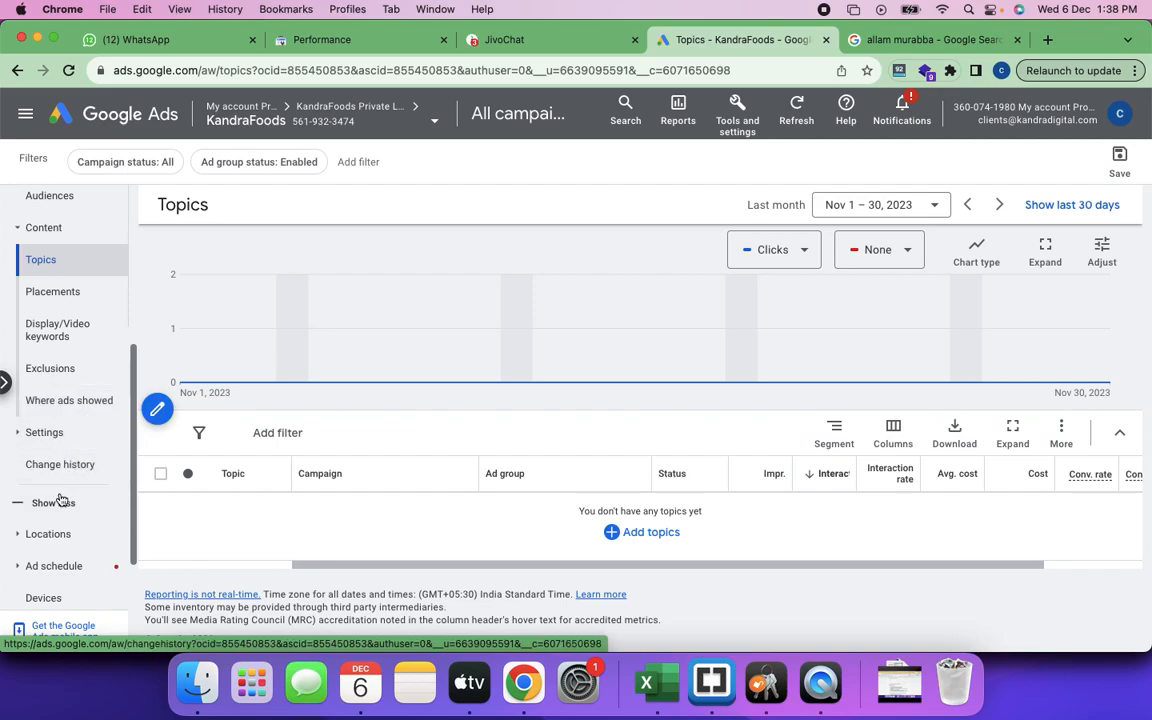
pyautogui.scroll(-2, 70, 522)
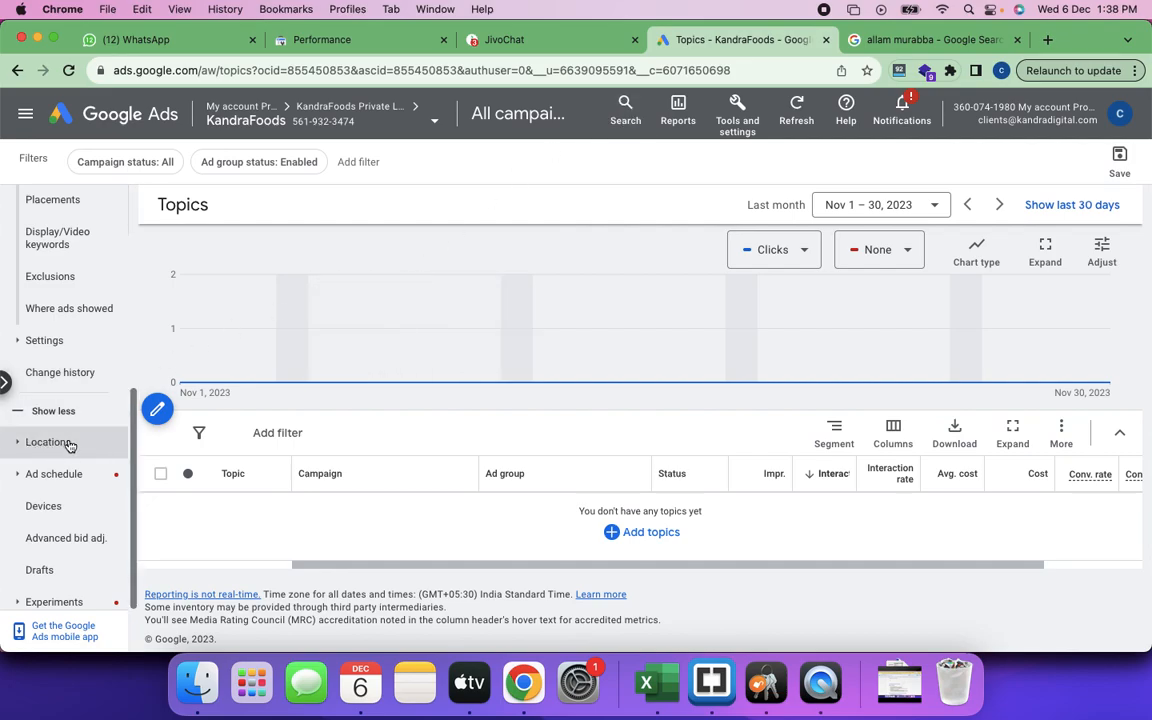
pyautogui.scroll(-2, 69, 470)
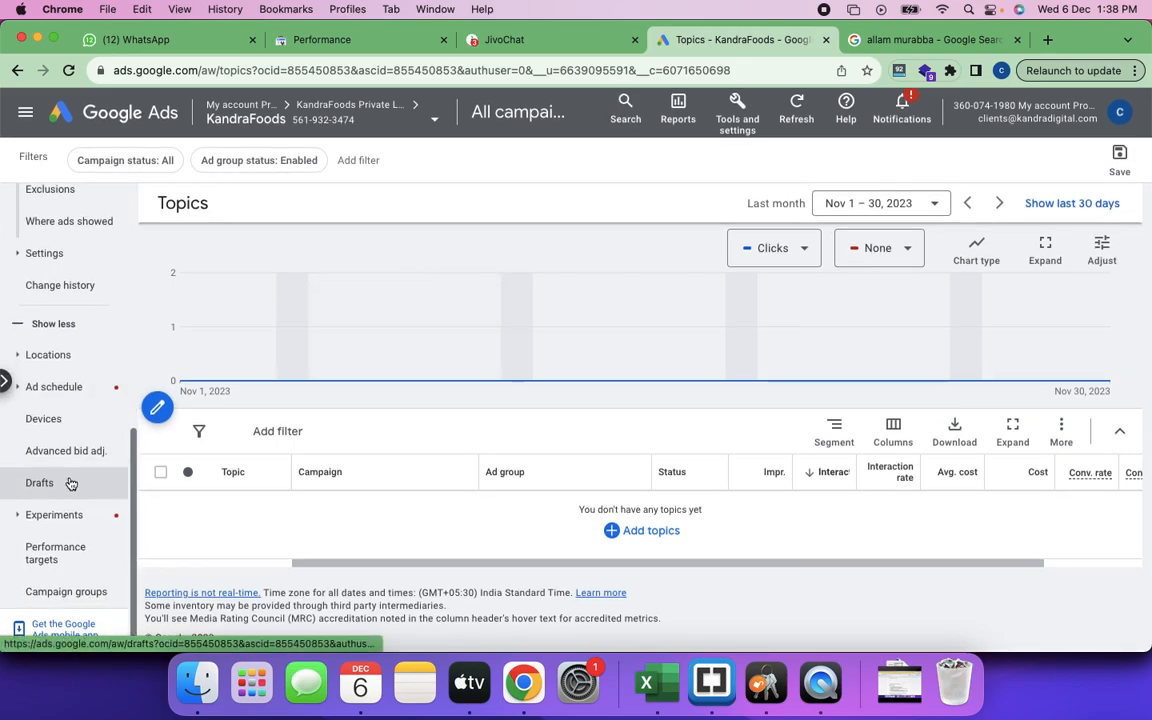
pyautogui.scroll(2, 65, 472)
pyautogui.scroll(-2, 60, 465)
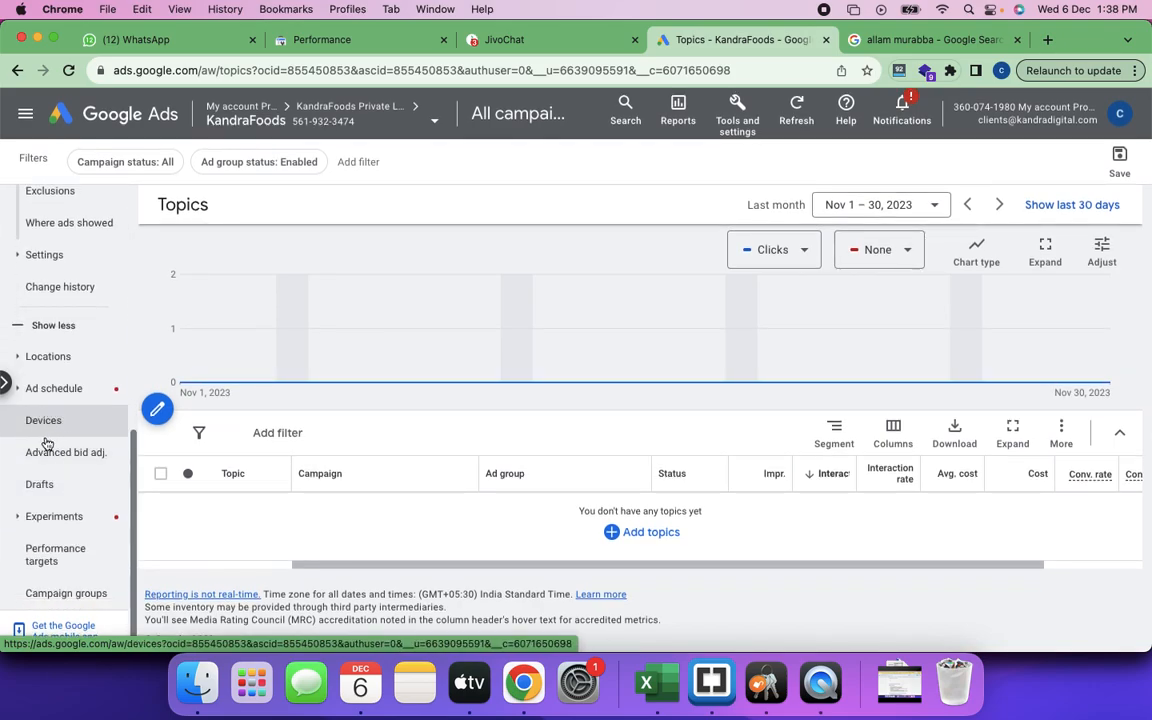
pyautogui.click(19, 362)
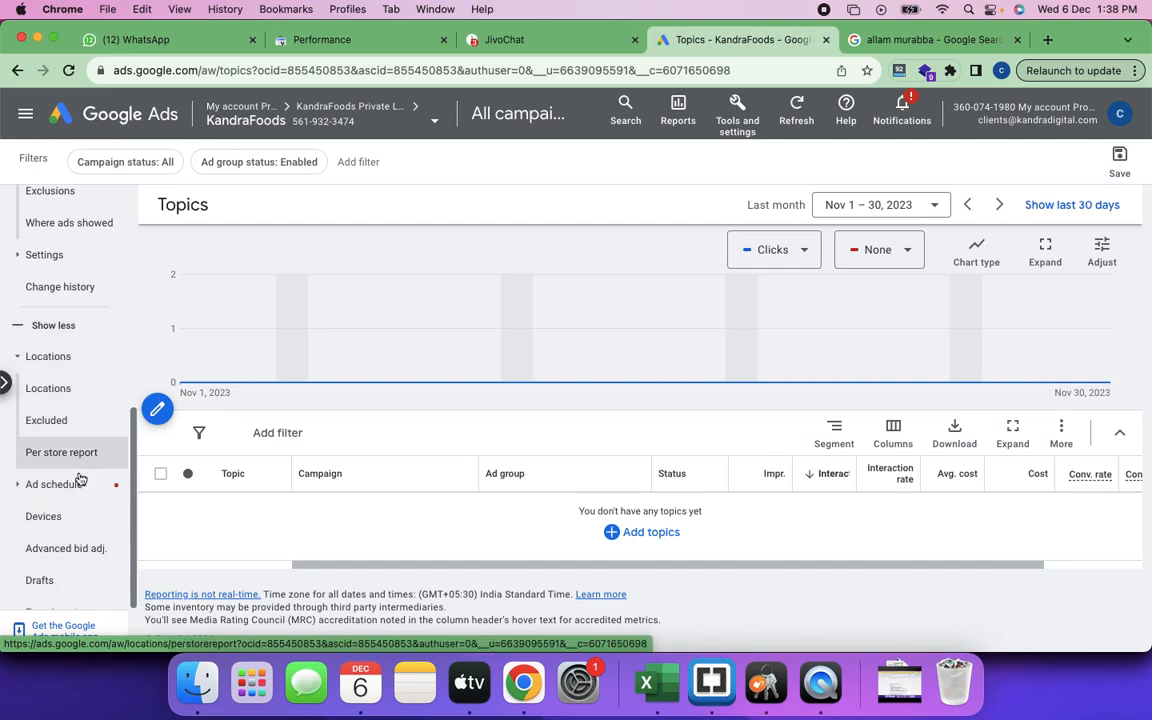
pyautogui.scroll(-2, 57, 440)
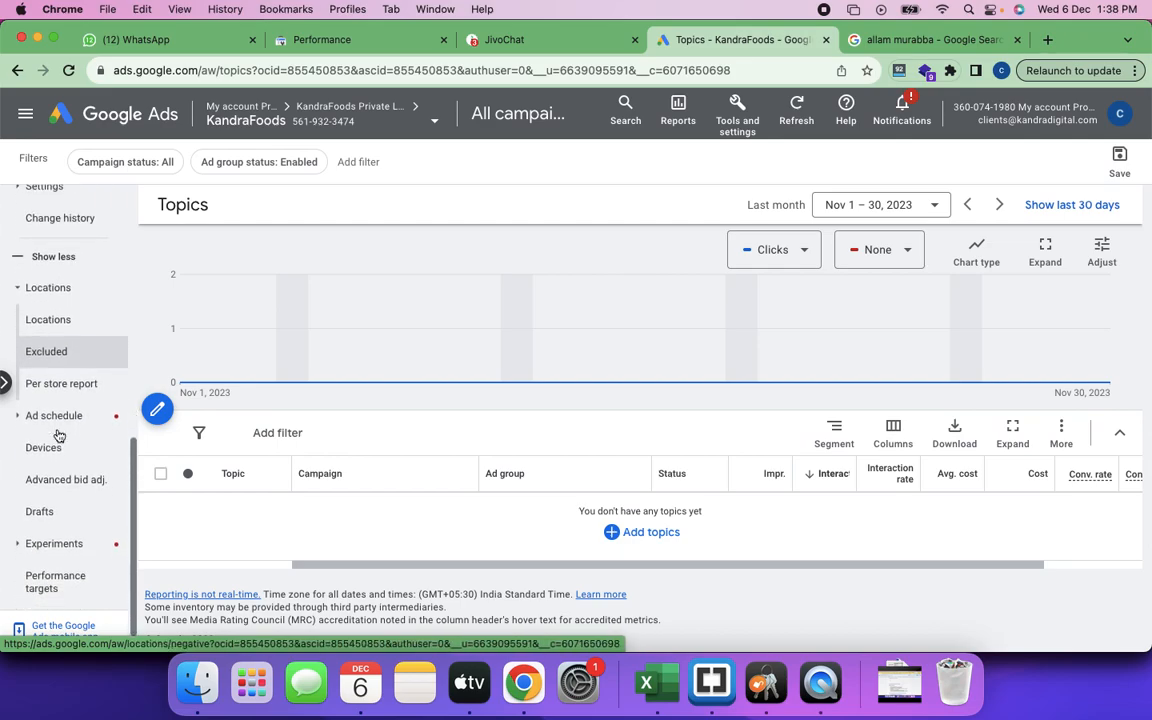
pyautogui.scroll(3, 58, 437)
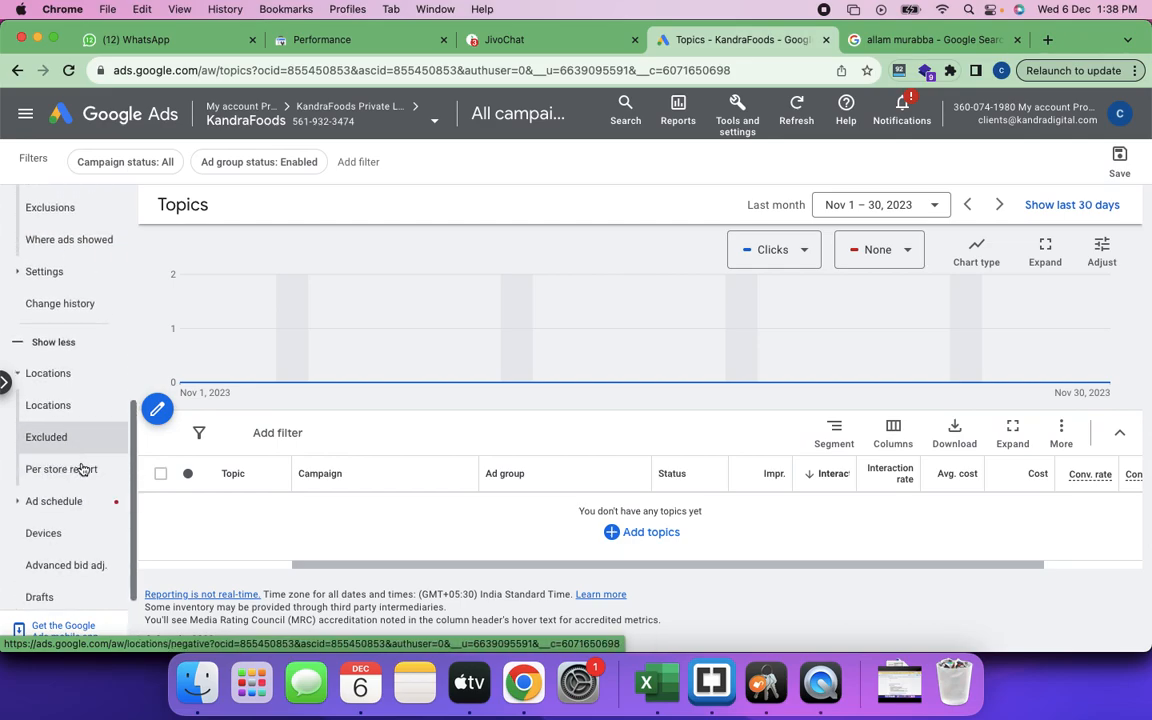
pyautogui.scroll(-3, 70, 460)
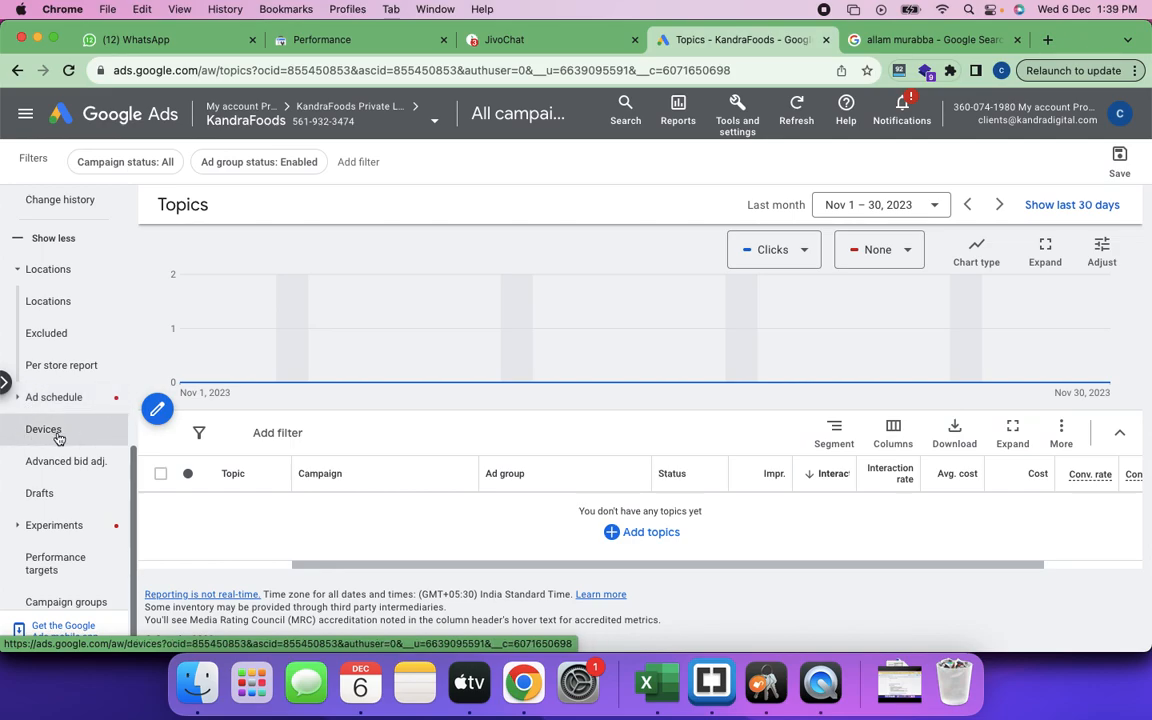
# Open the account's devices report and look through its campaign-level rows for computers, mobile phones, tablets and TV screens.
pyautogui.click(58, 438)
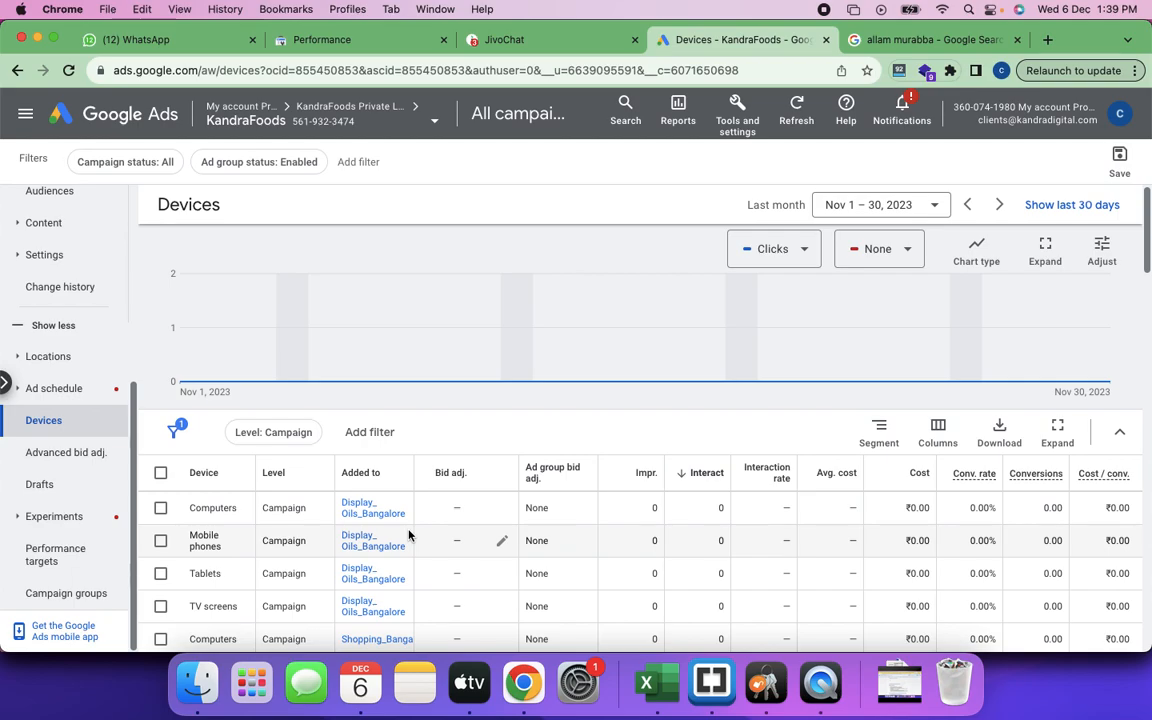
pyautogui.scroll(-4, 408, 533)
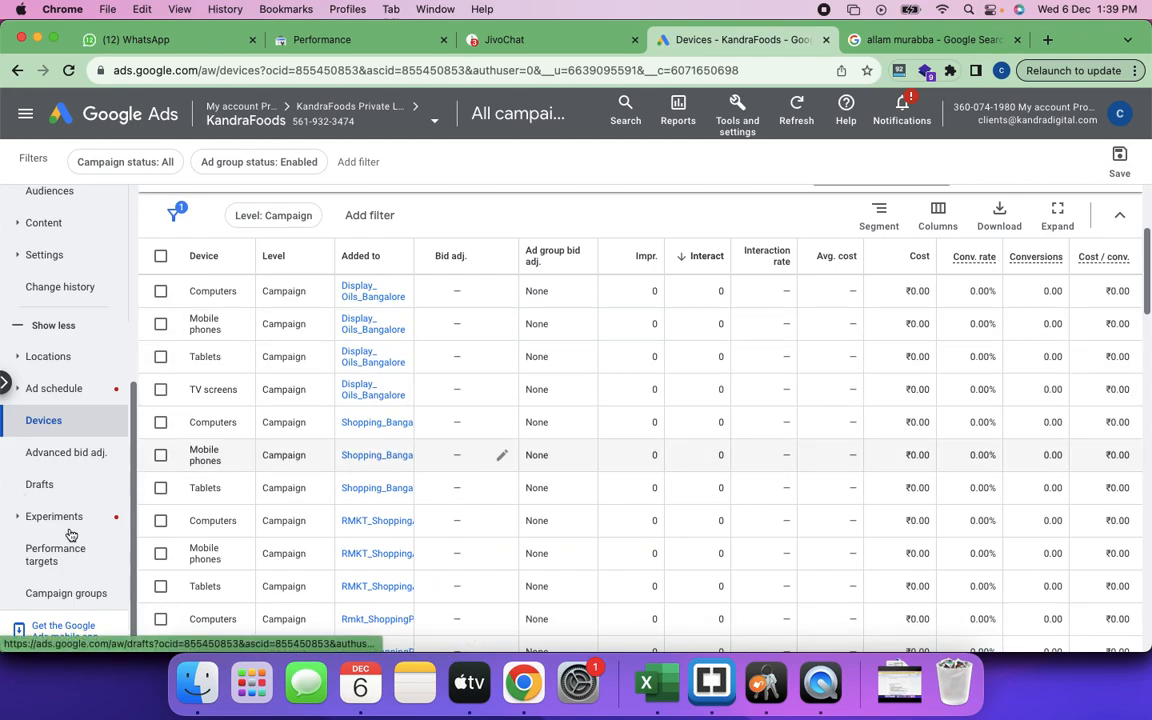
# Expand the Experiments section to look over its all, custom and Performance Max experiments pages.
pyautogui.click(20, 517)
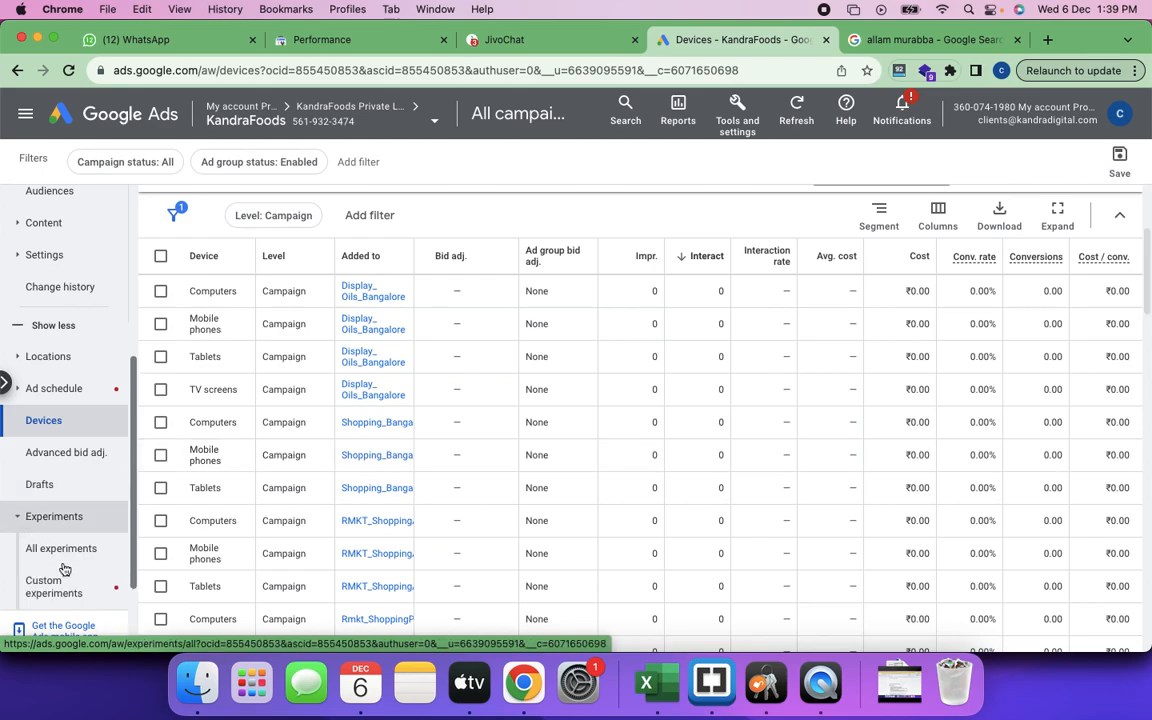
pyautogui.scroll(-2, 50, 525)
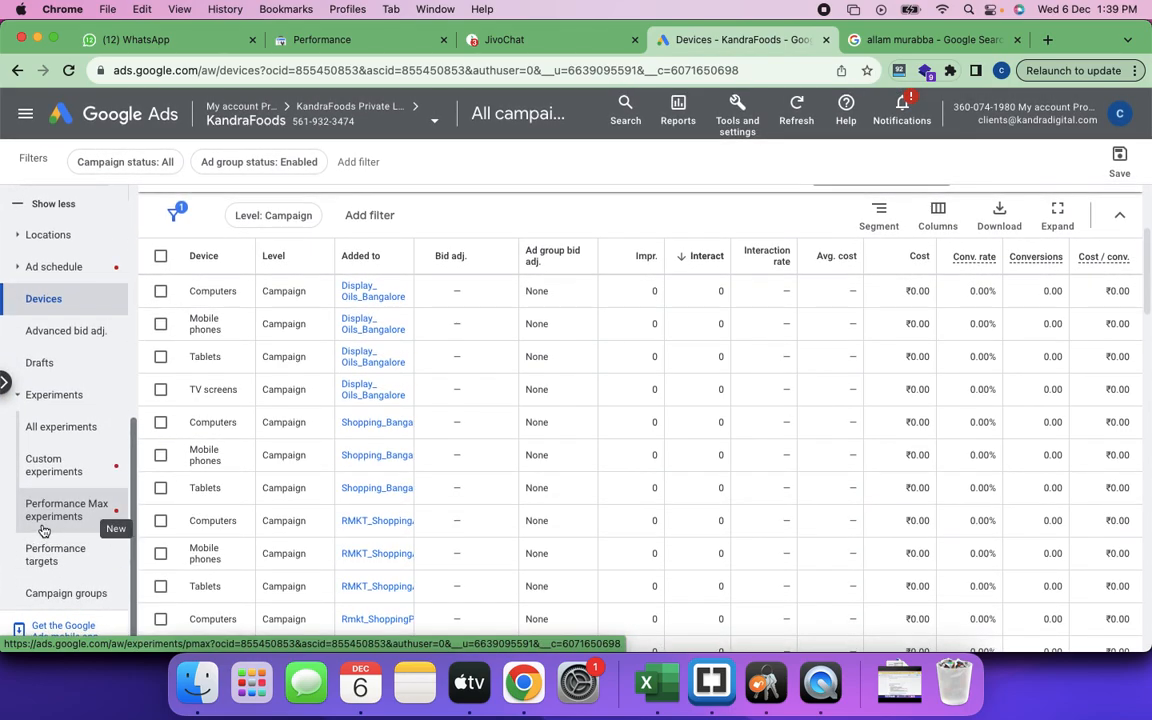
pyautogui.scroll(10, 97, 437)
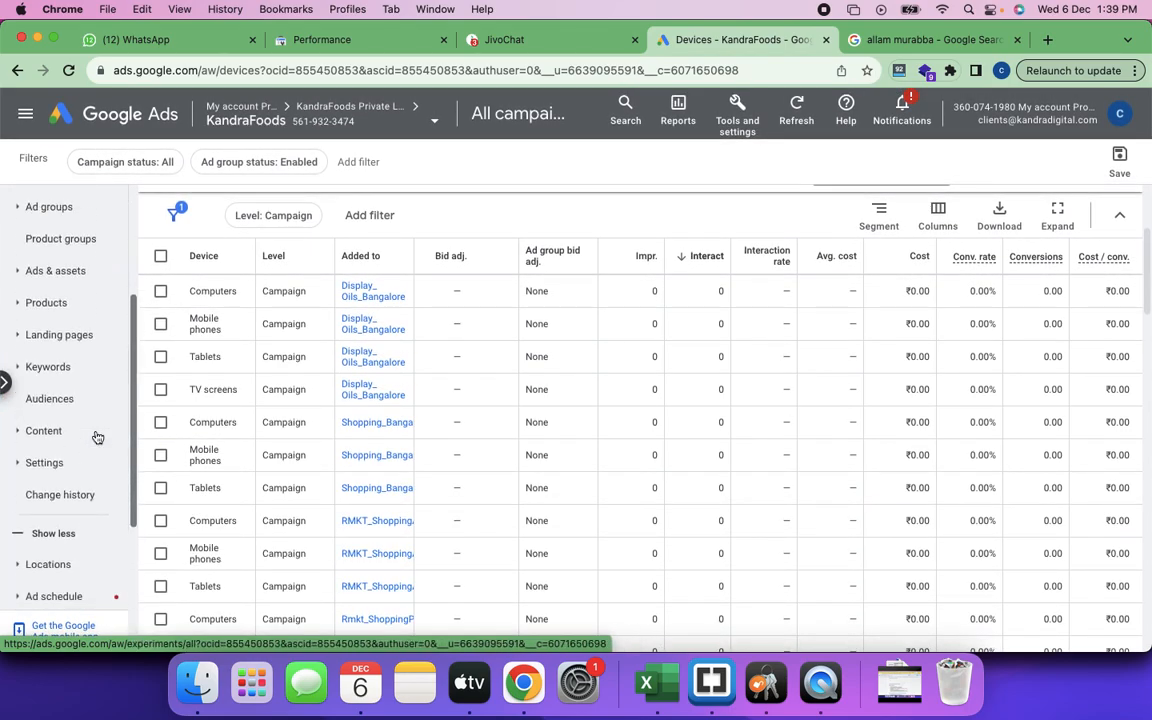